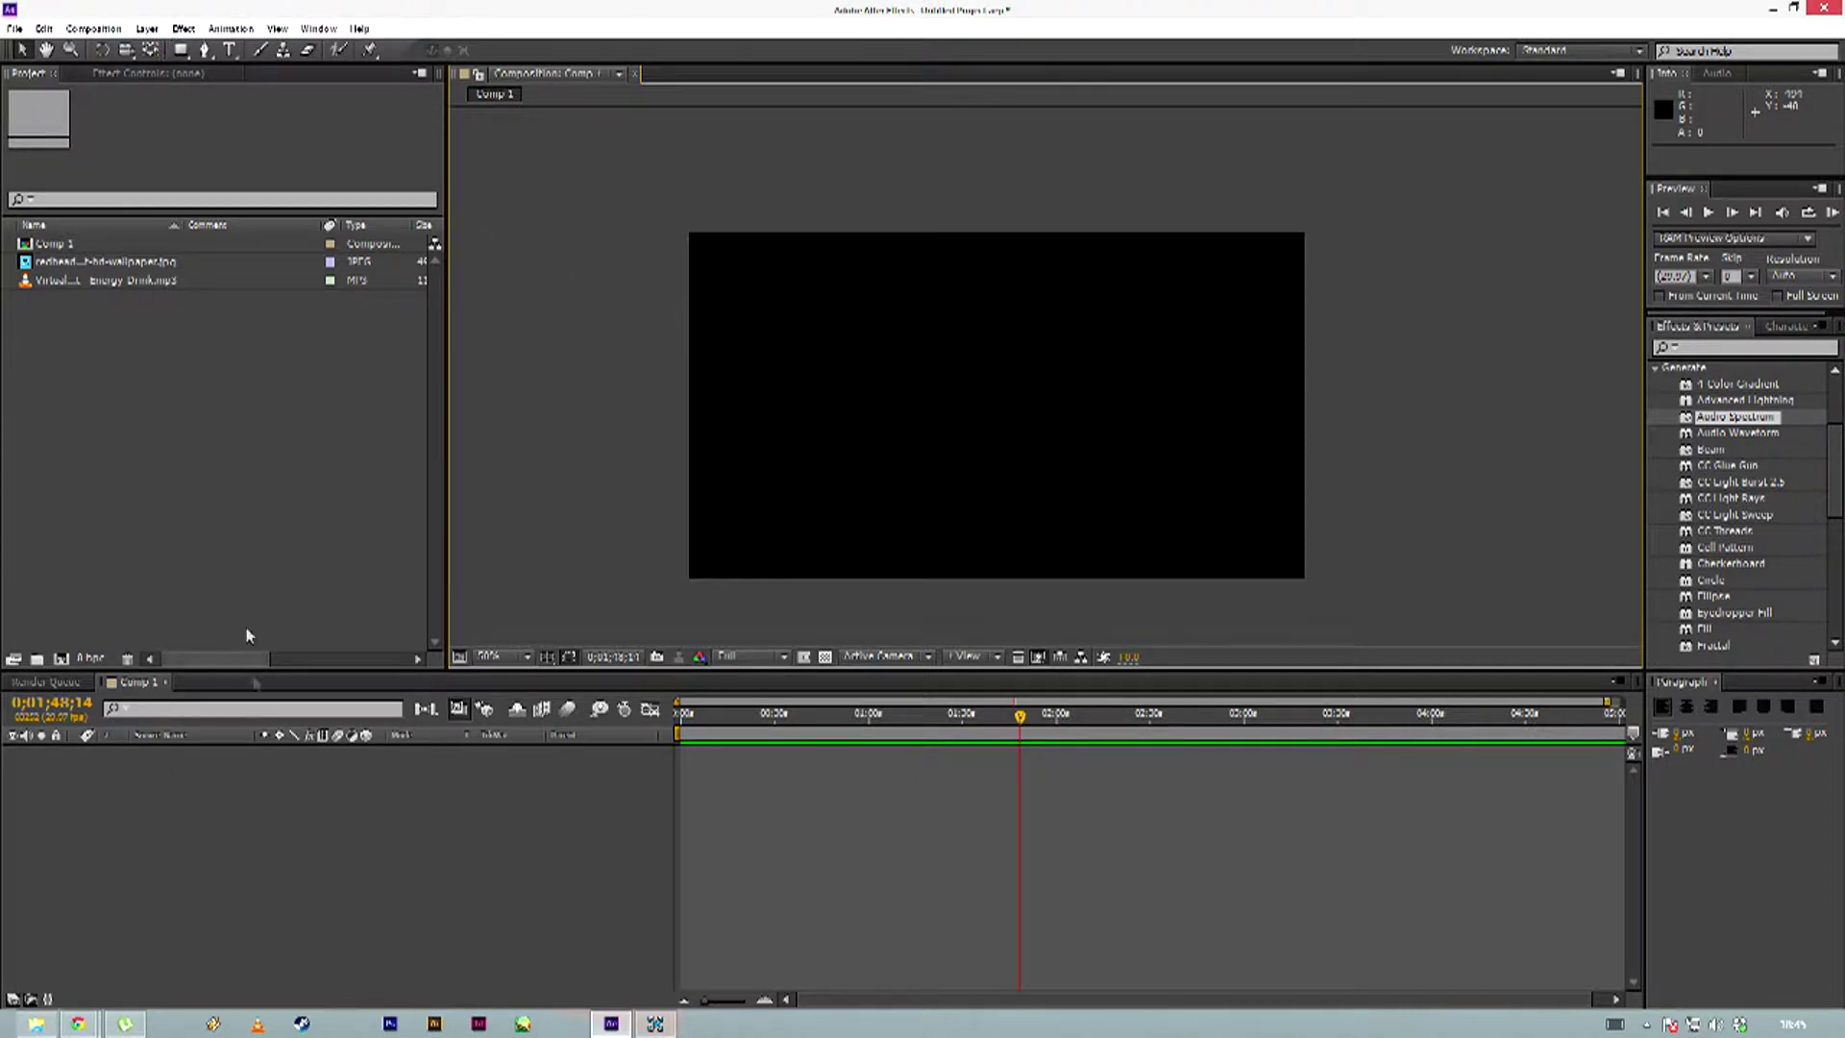
click(101, 28)
click(126, 52)
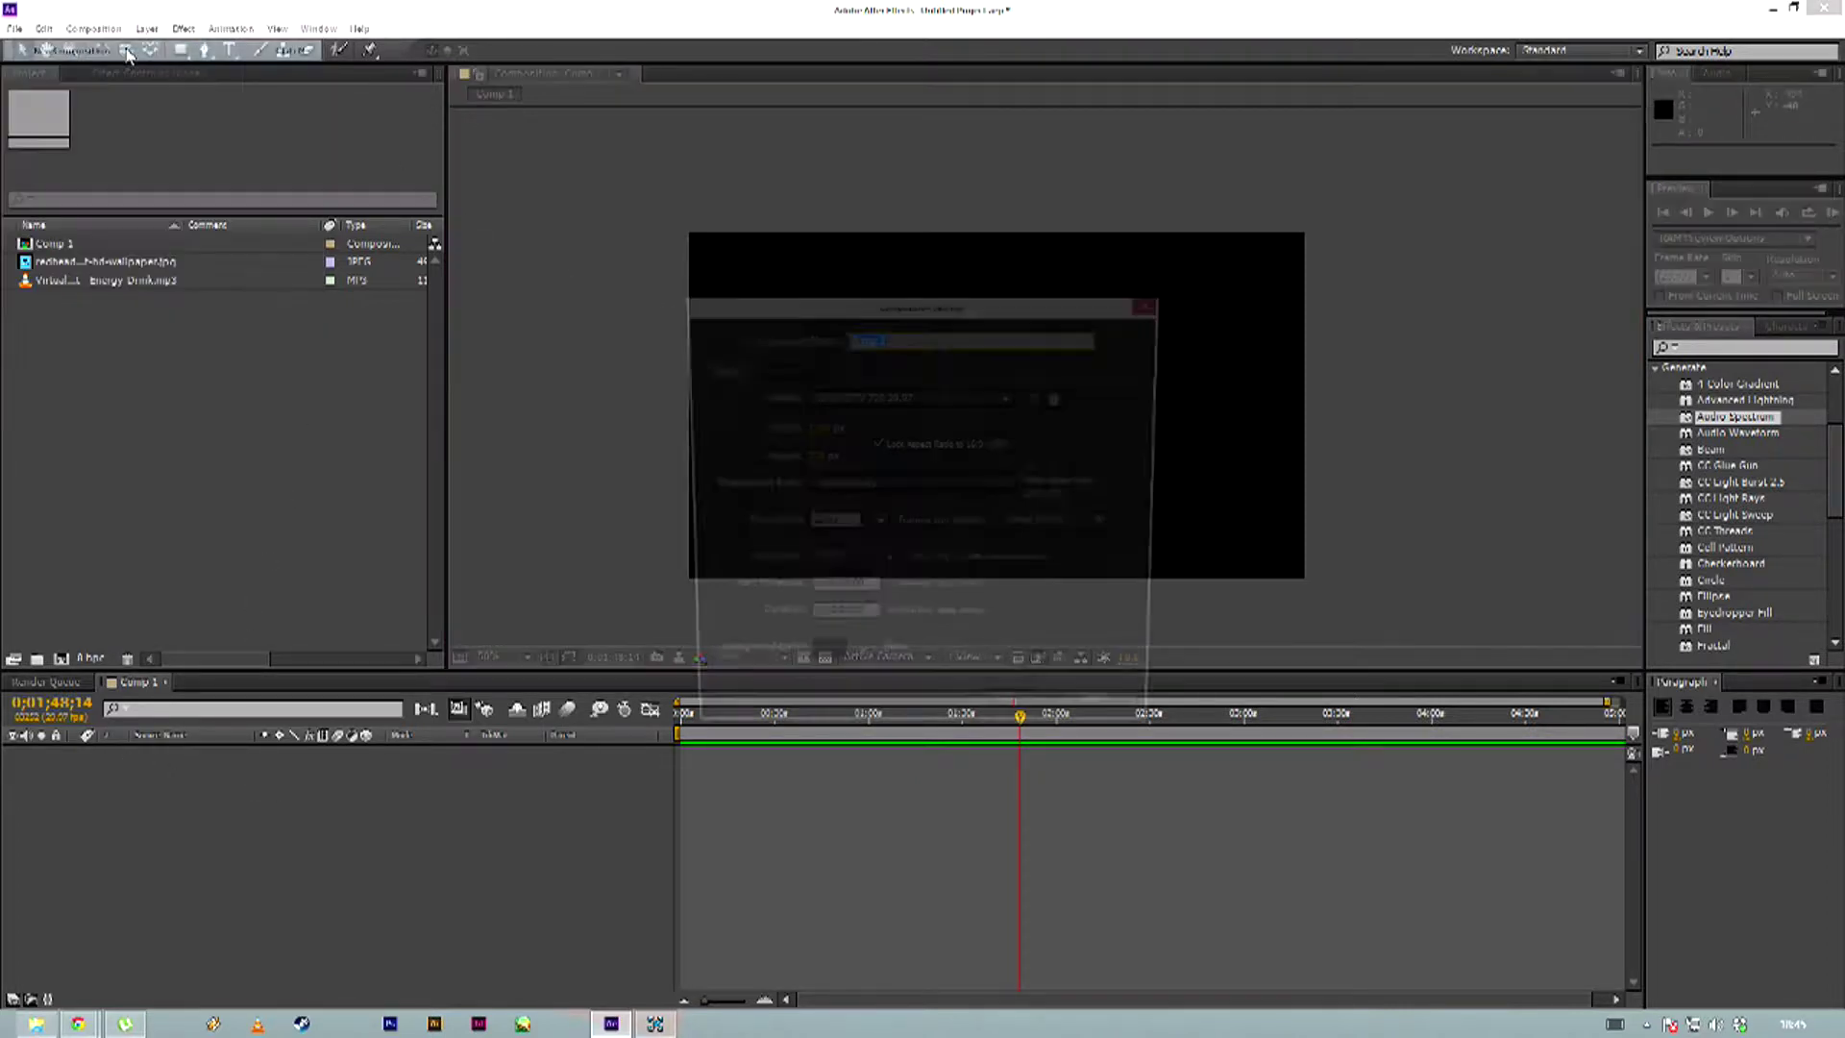
click(836, 623)
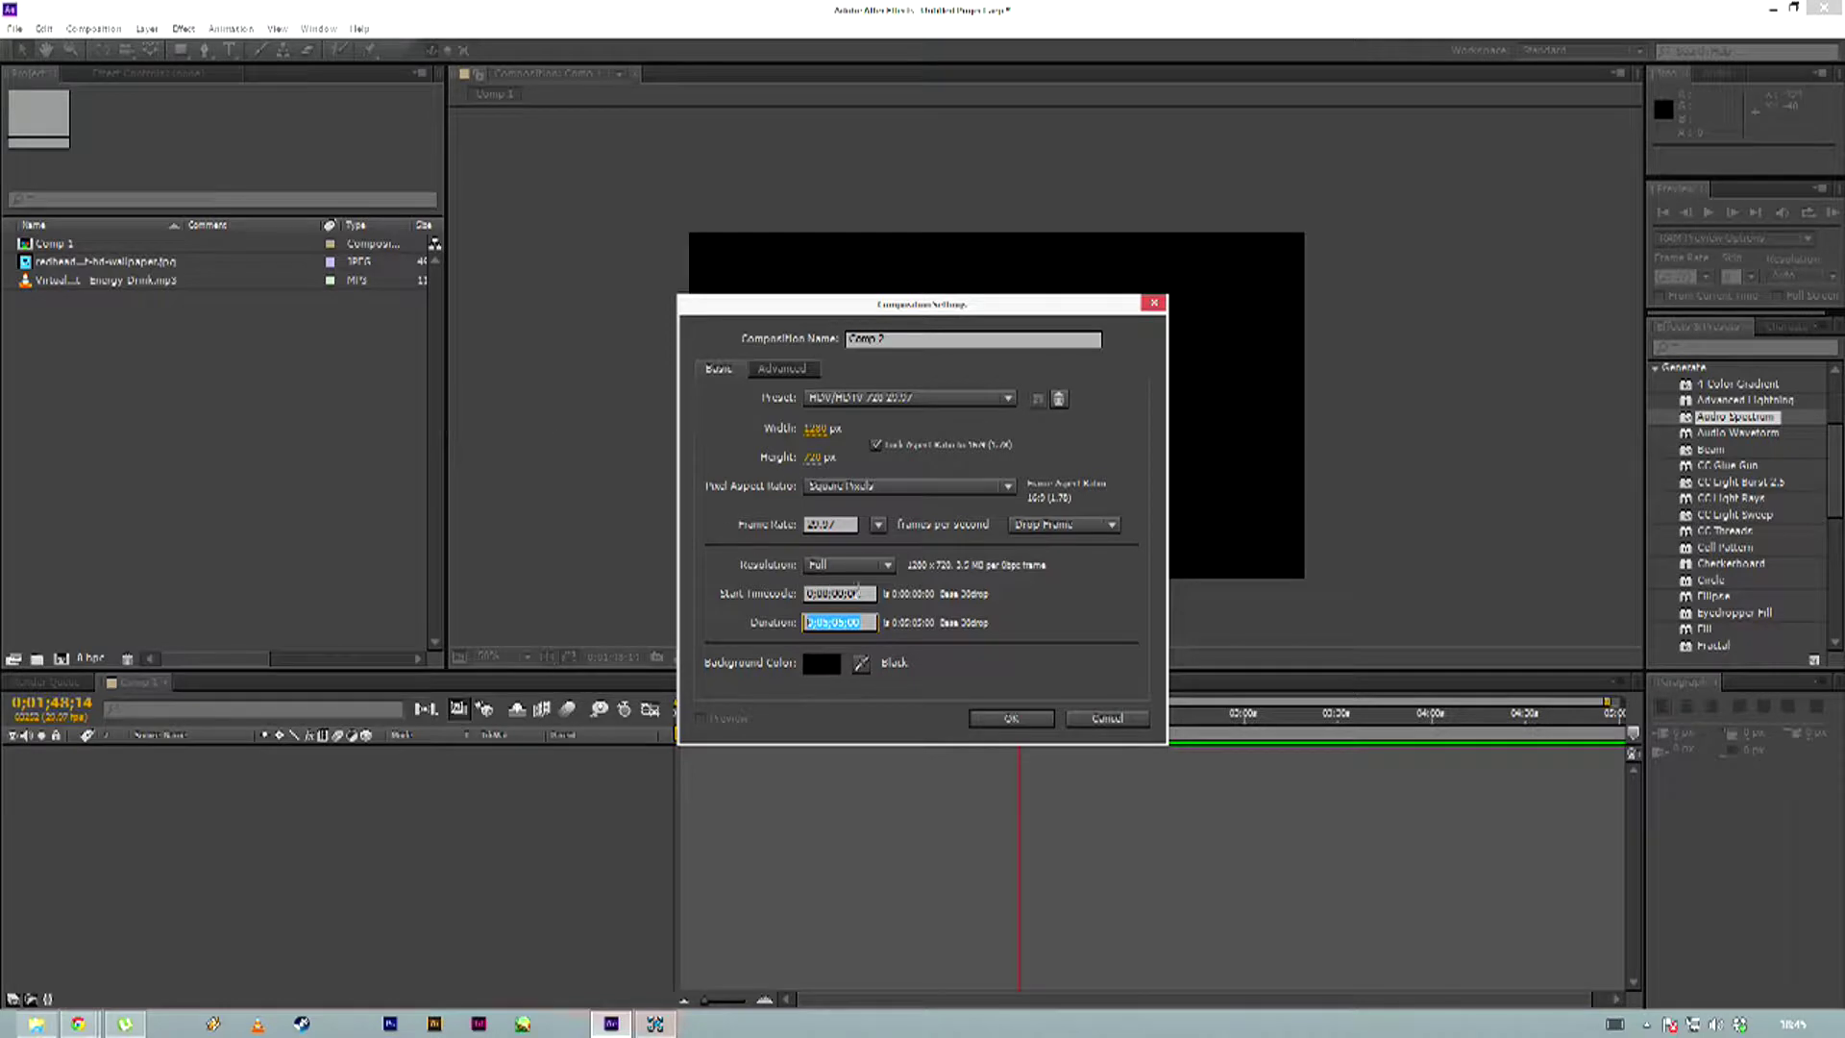
click(1105, 718)
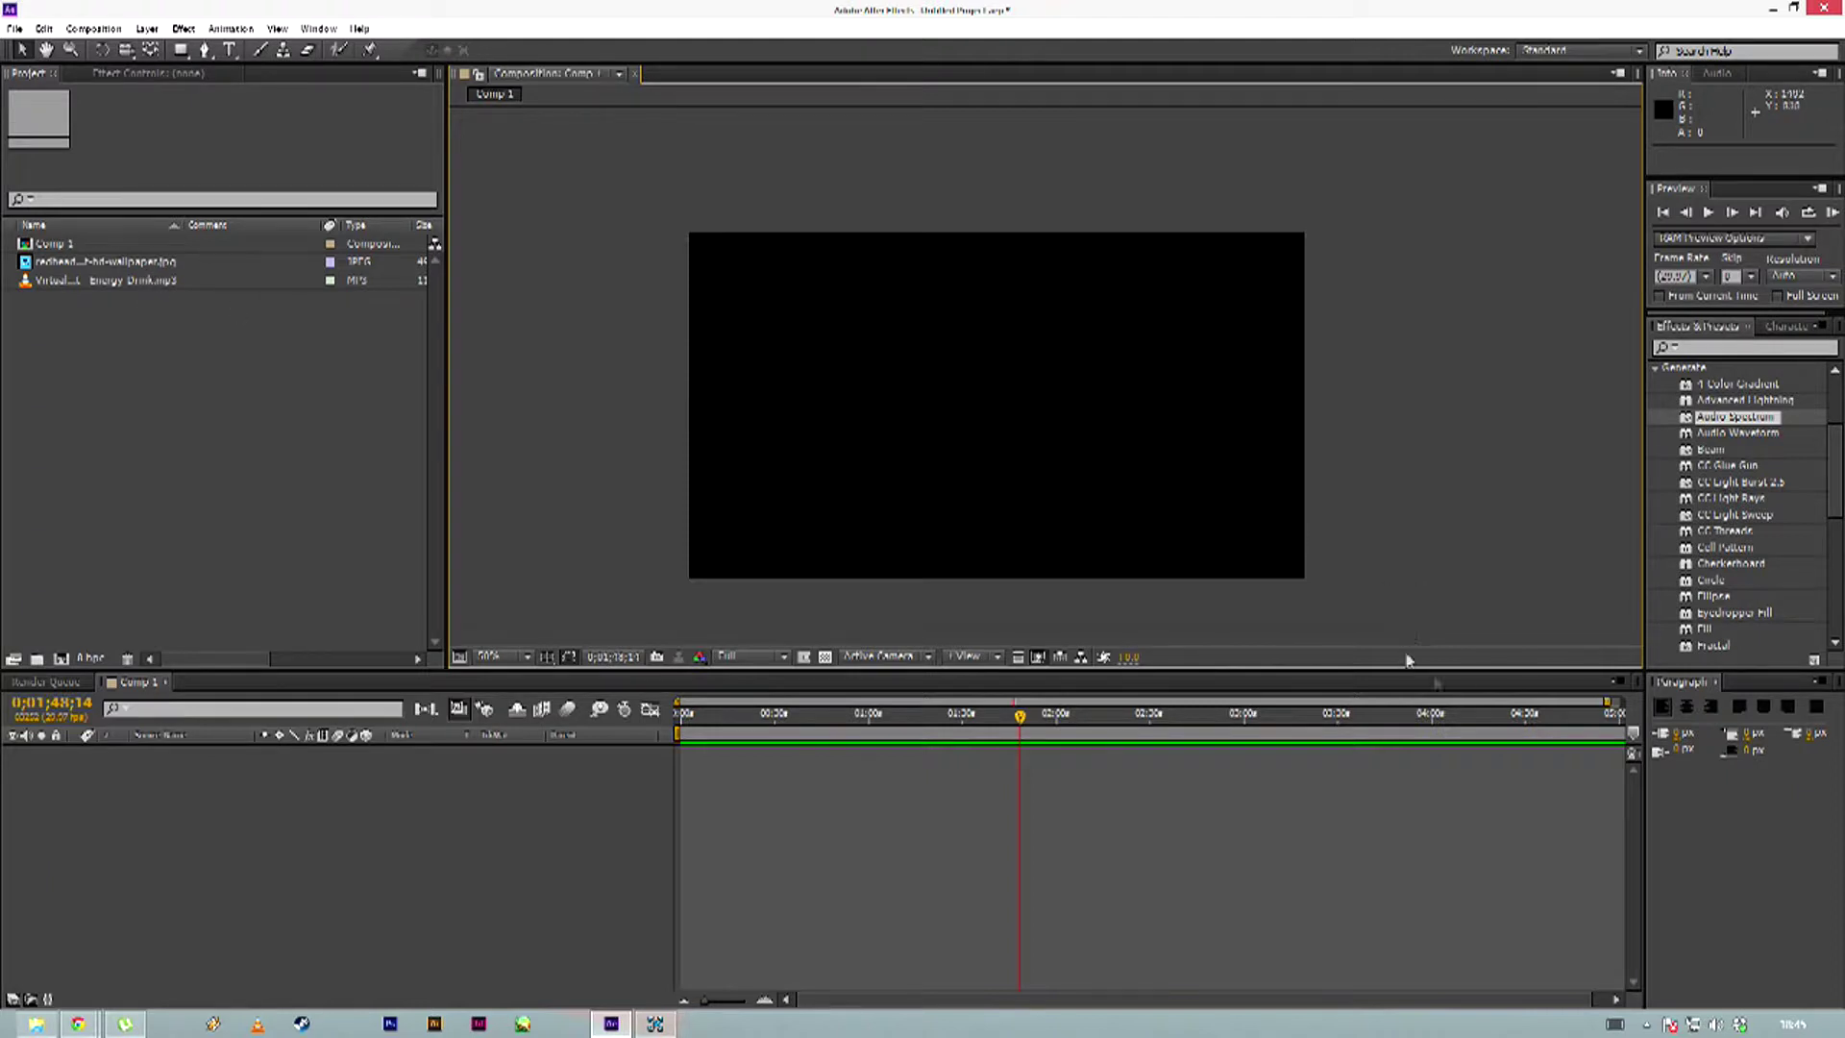
Add the Virtual Riot - Energy Drink.mp3 audio and the redhead wallpaper image to Comp 1, with the image layer above the audio
drag(1624, 746, 1616, 748)
drag(173, 279, 423, 764)
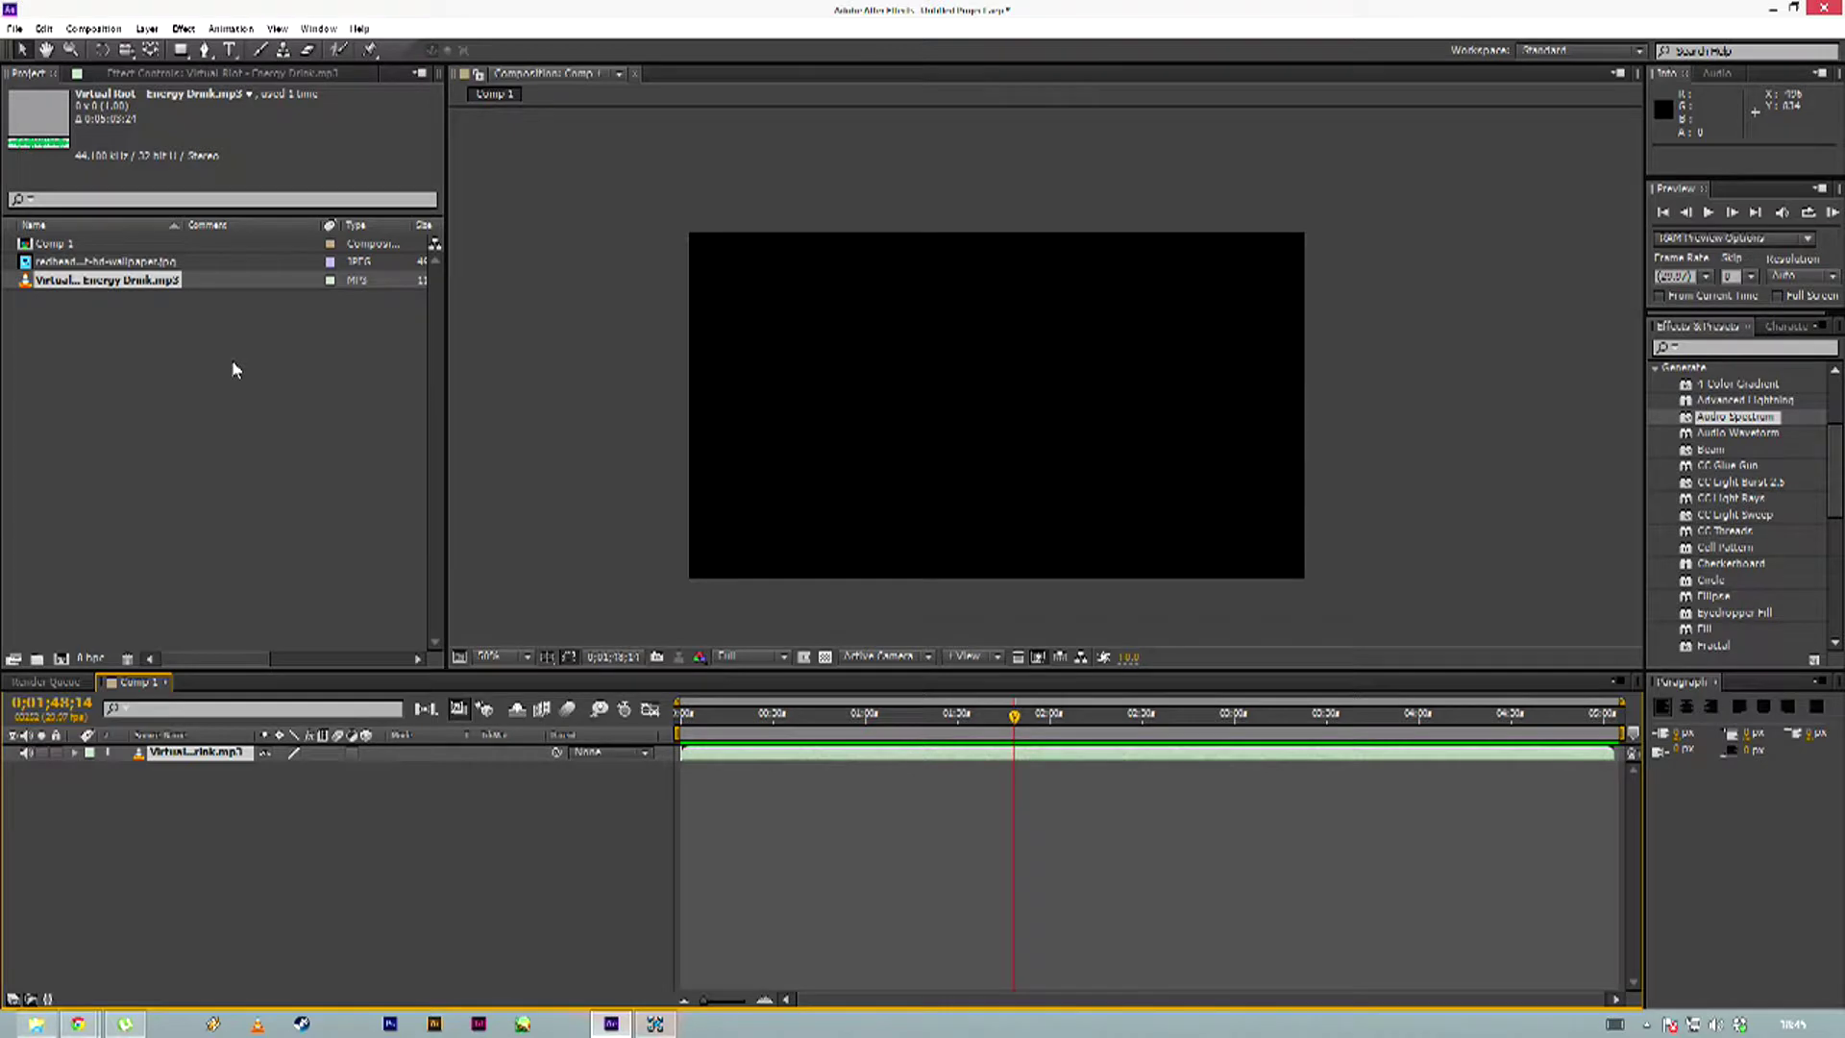
click(159, 262)
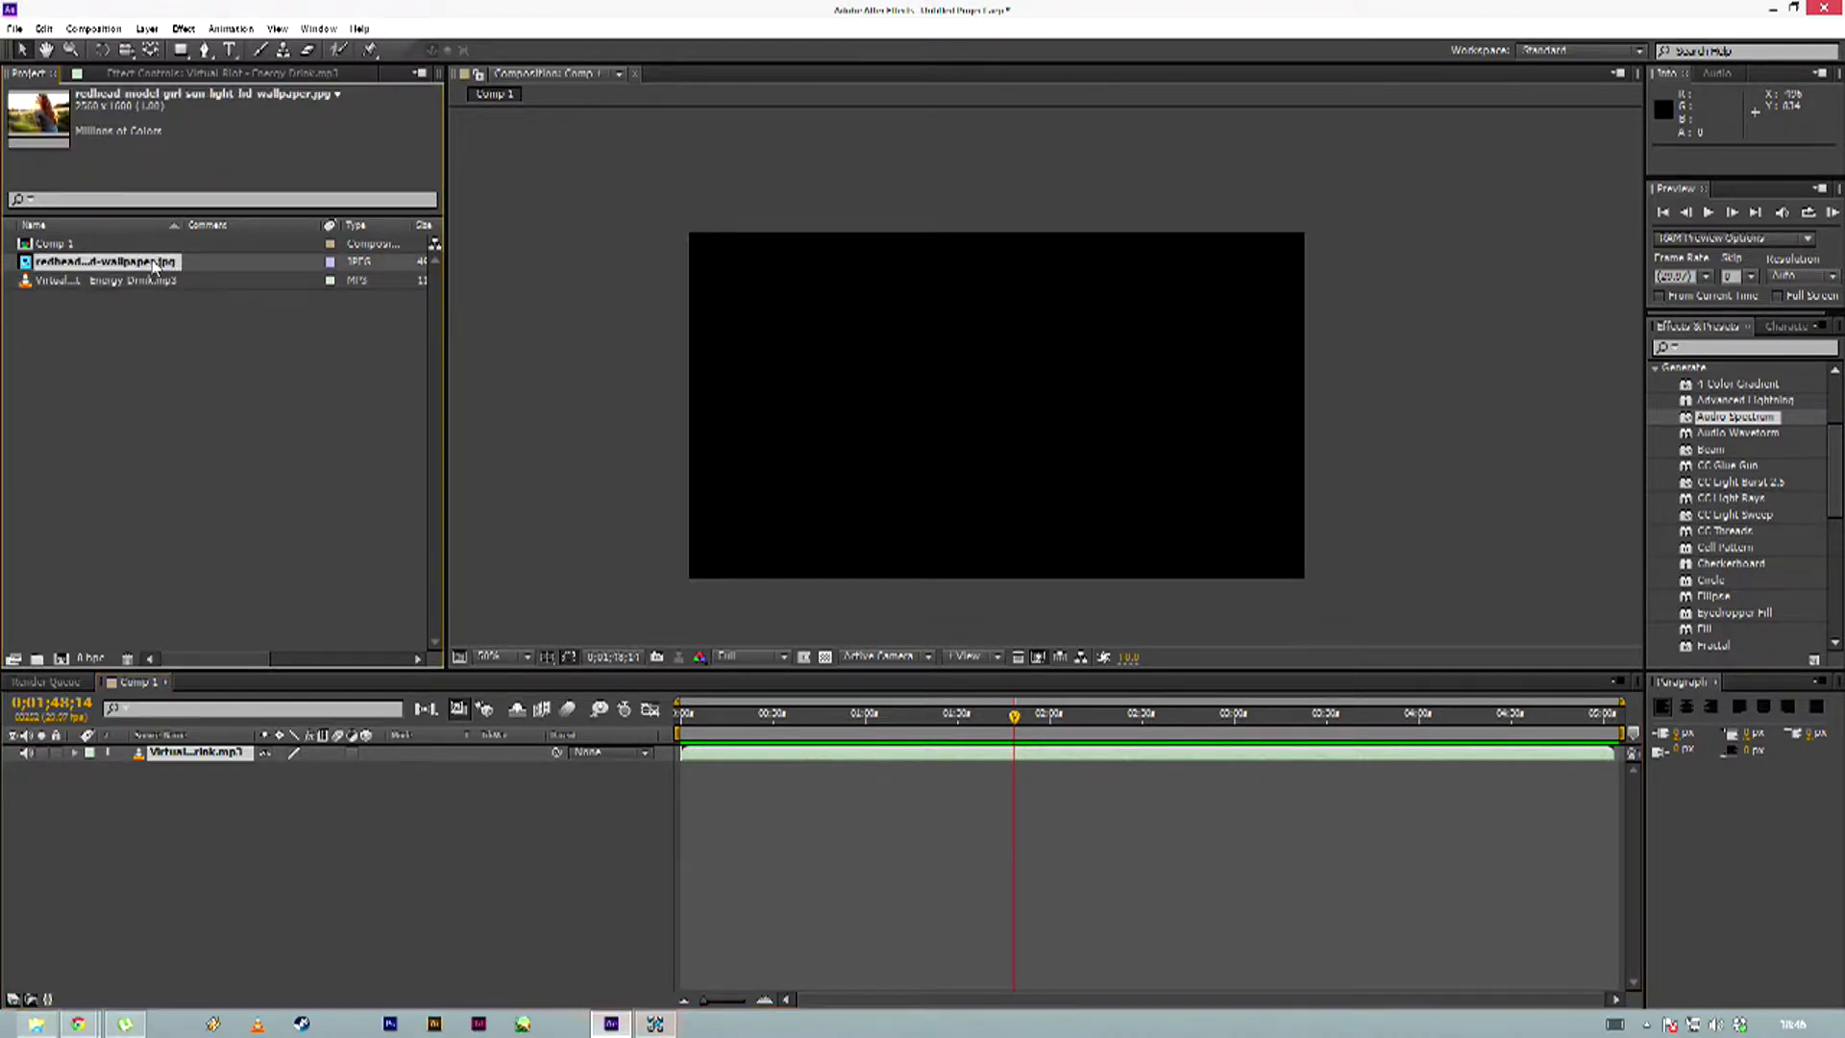
drag(153, 265, 192, 754)
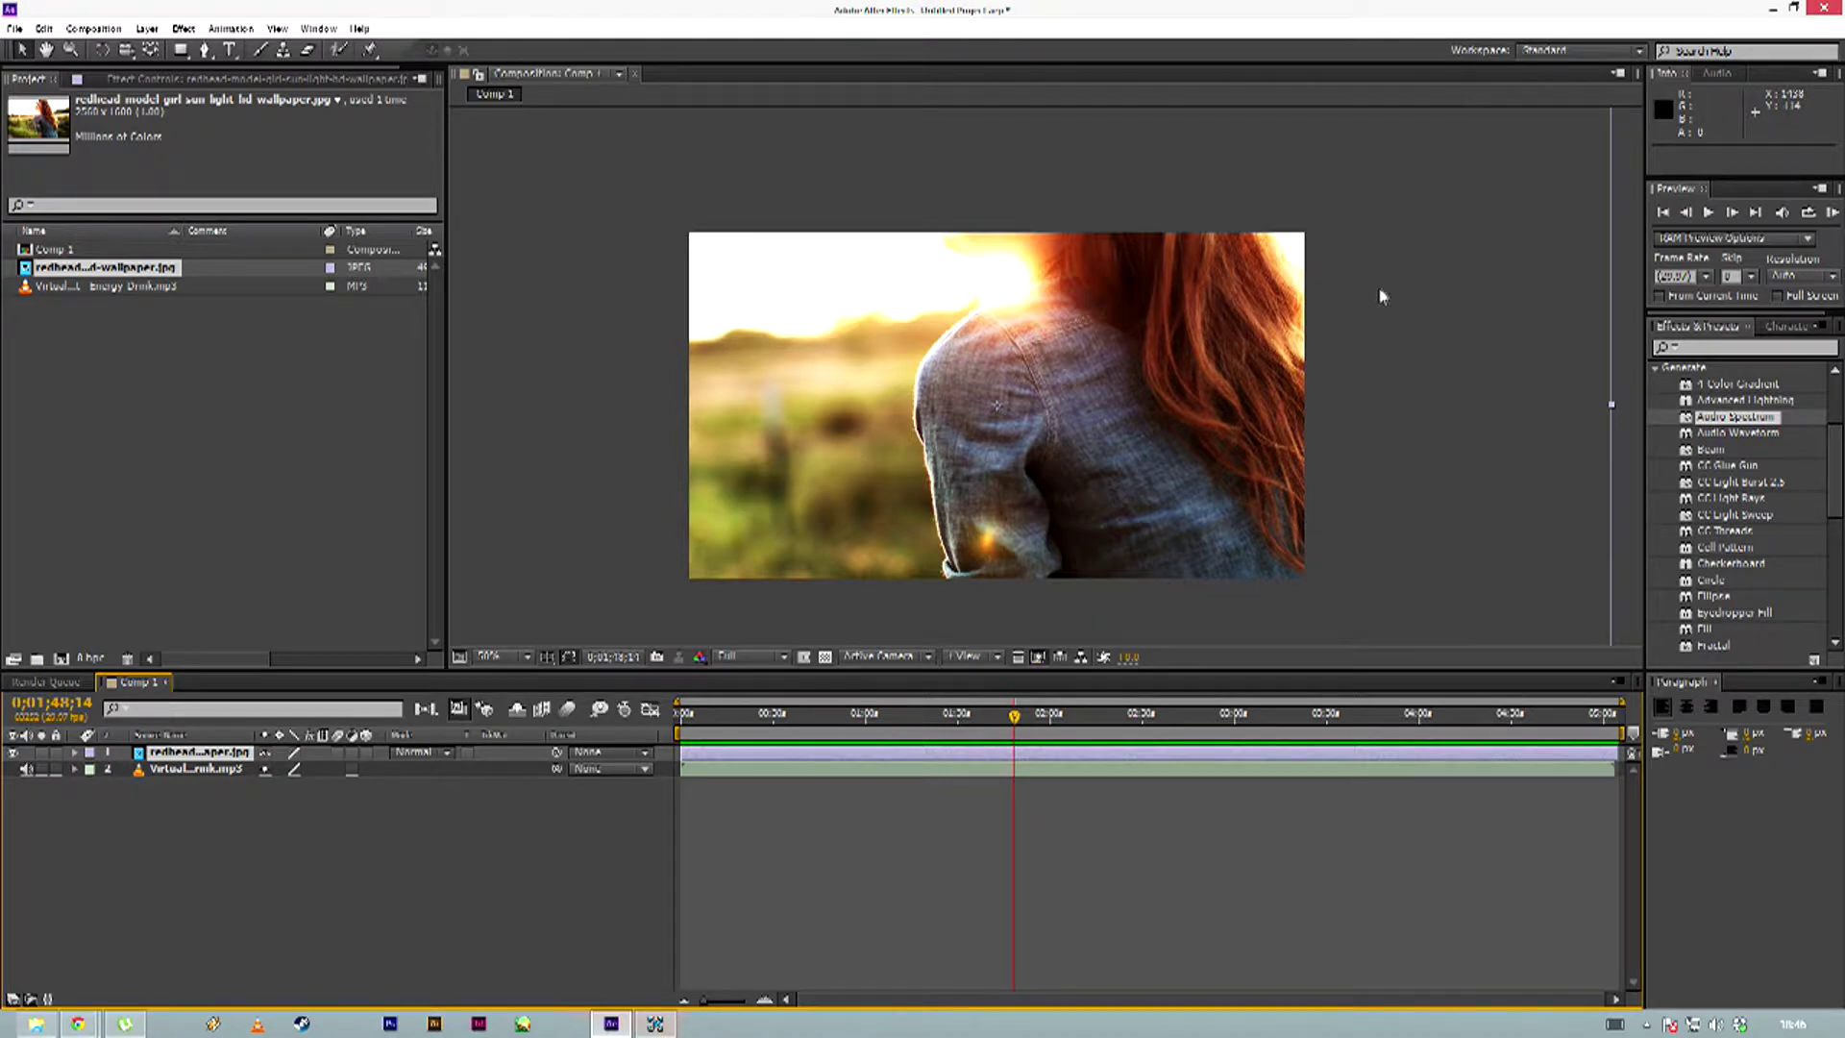
Switch to the browser to view the original wallpaper, close its enlarged view and return to After Effects
scroll(1340, 329, down, 2)
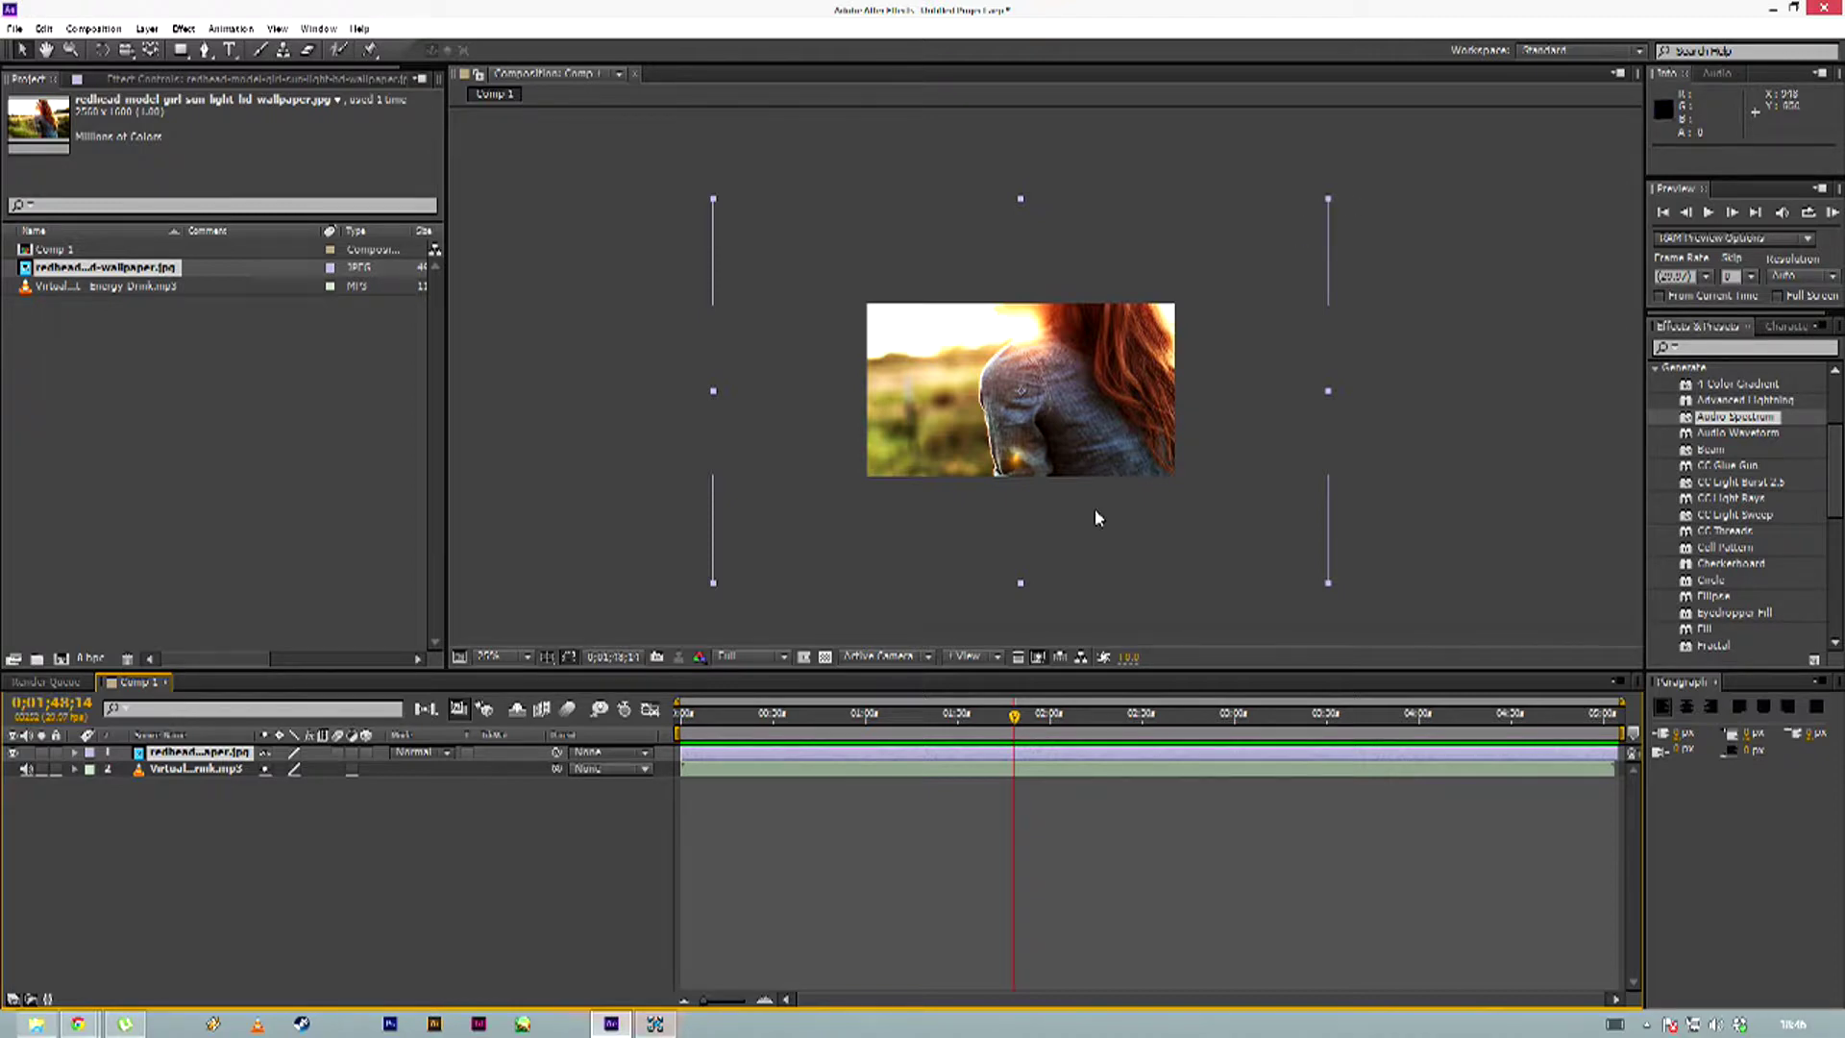
click(1773, 9)
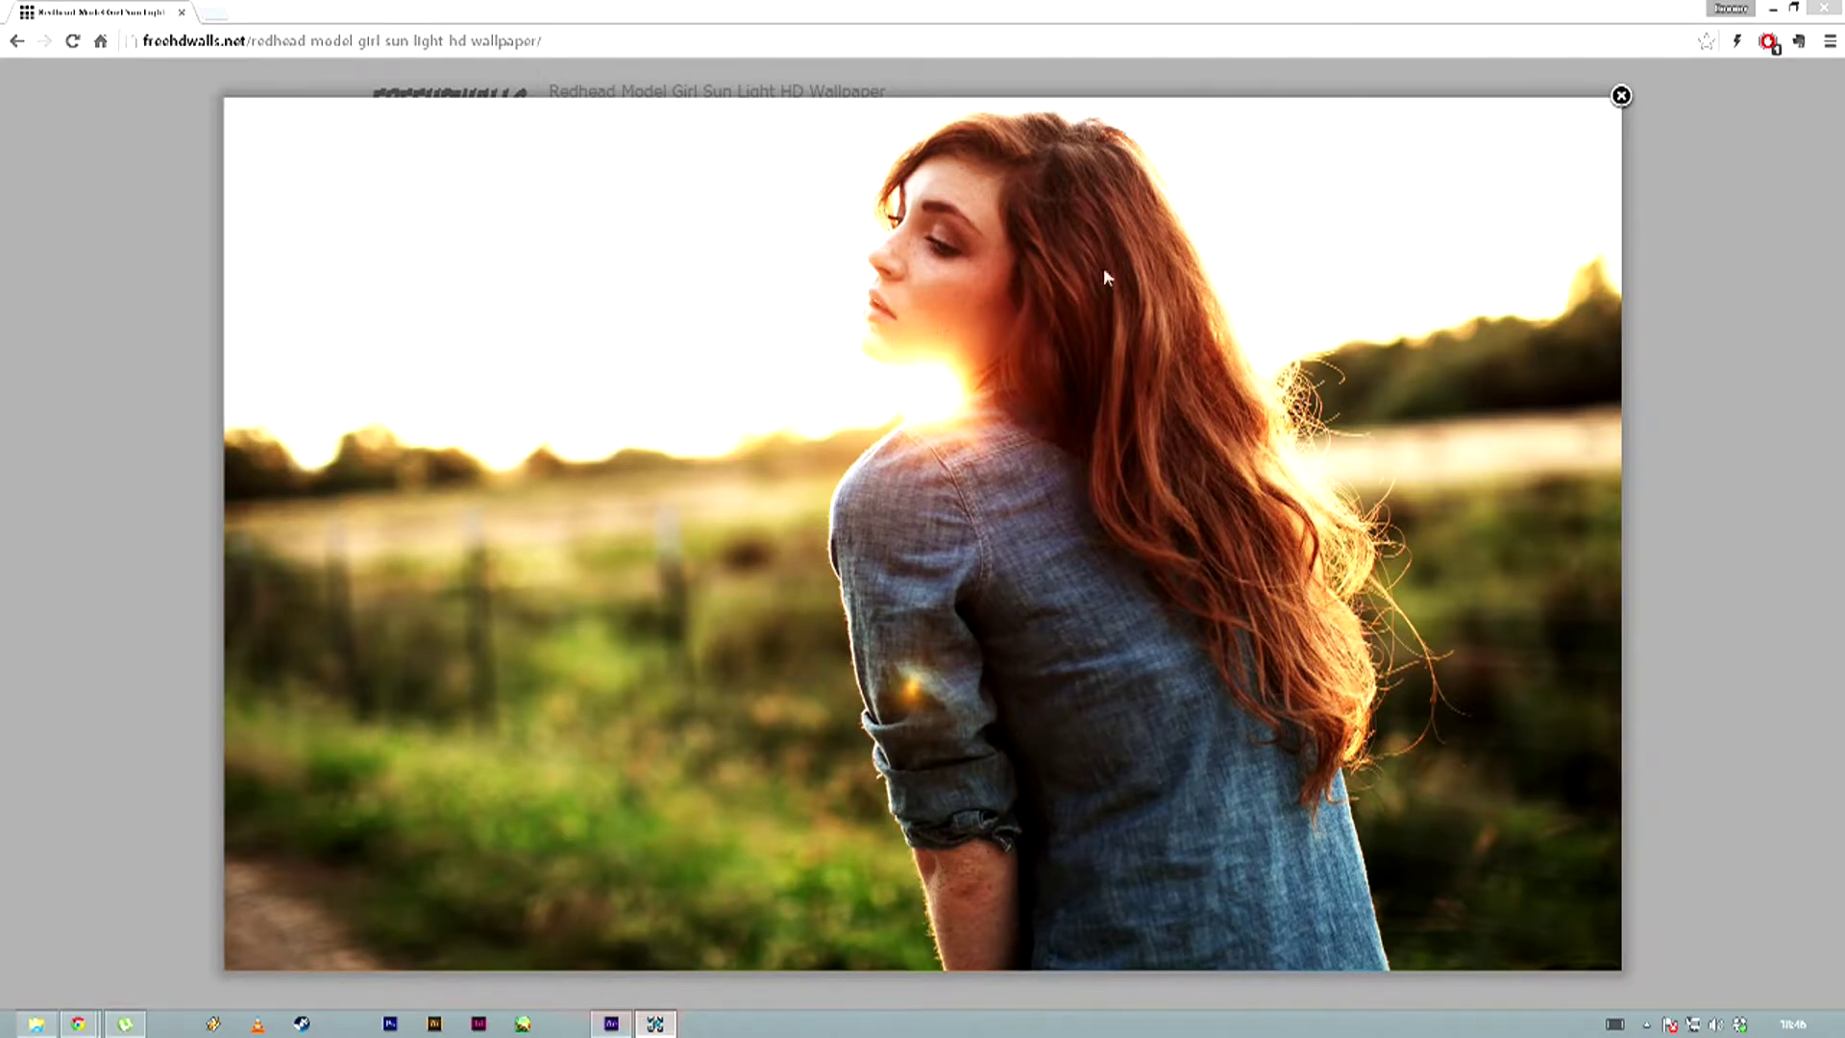
click(1622, 95)
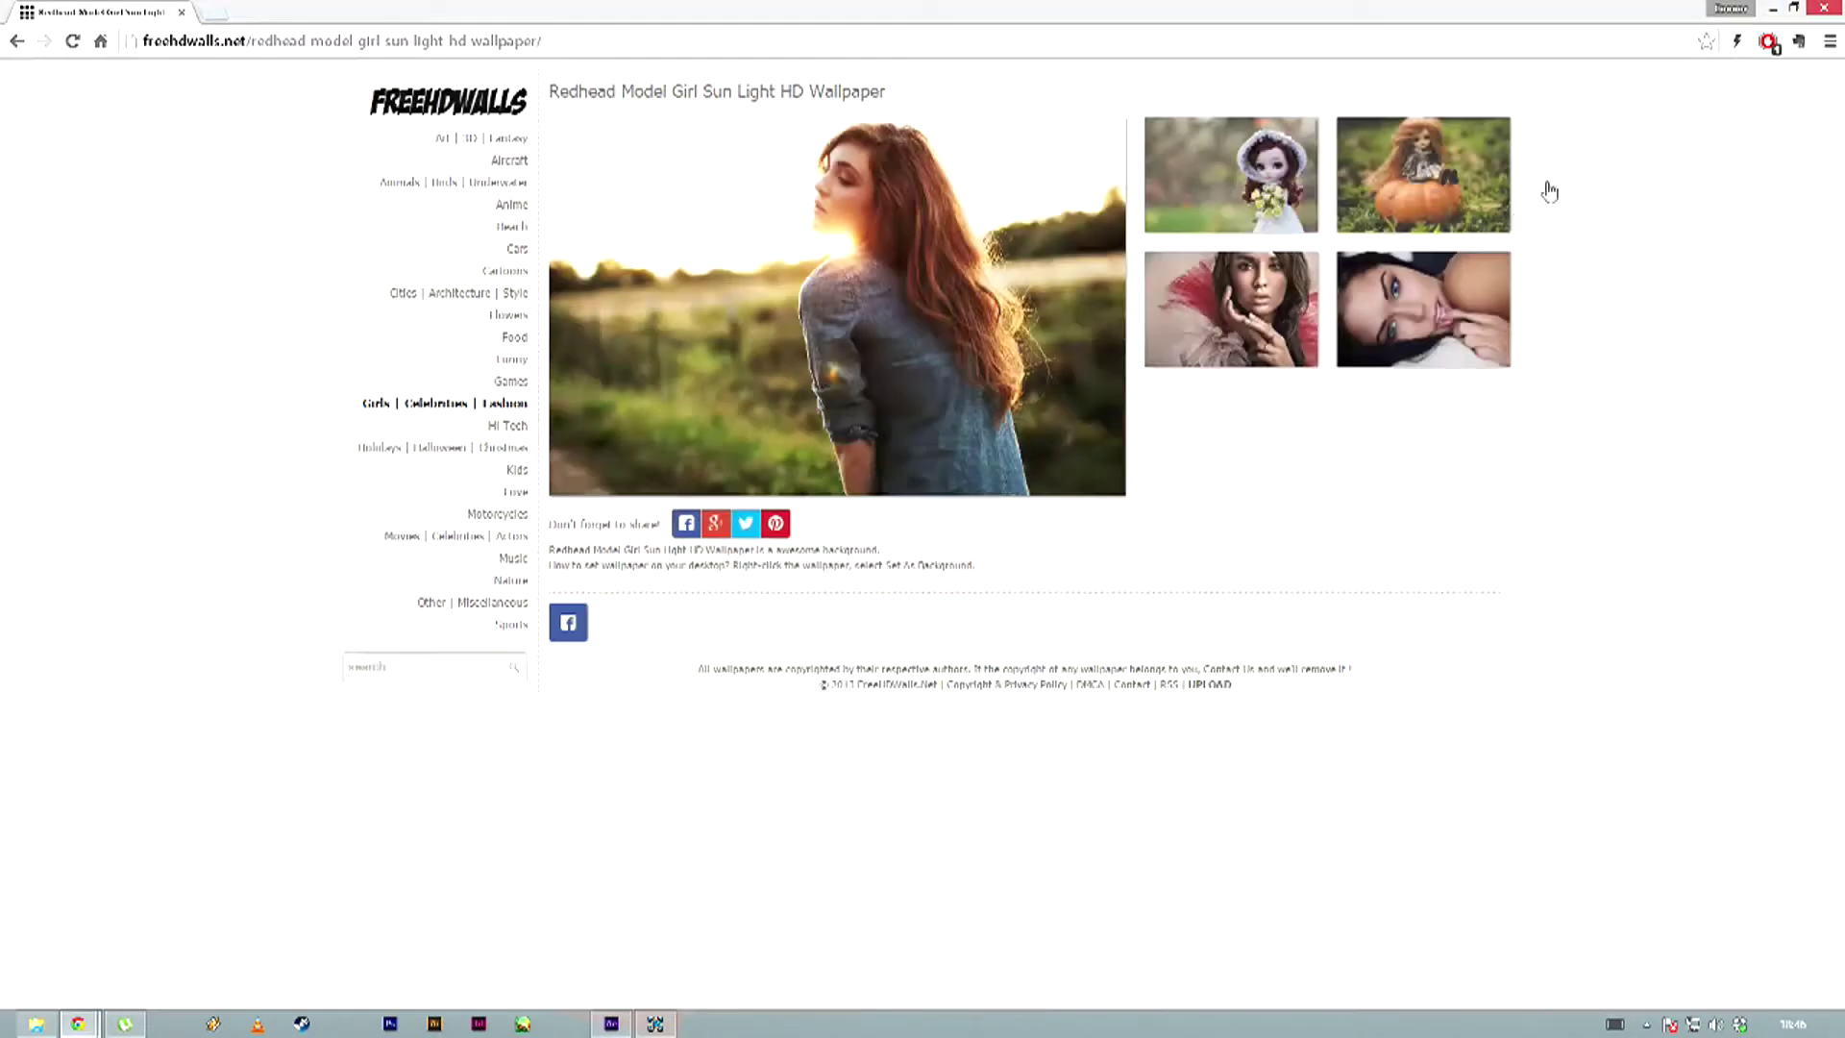
click(611, 1023)
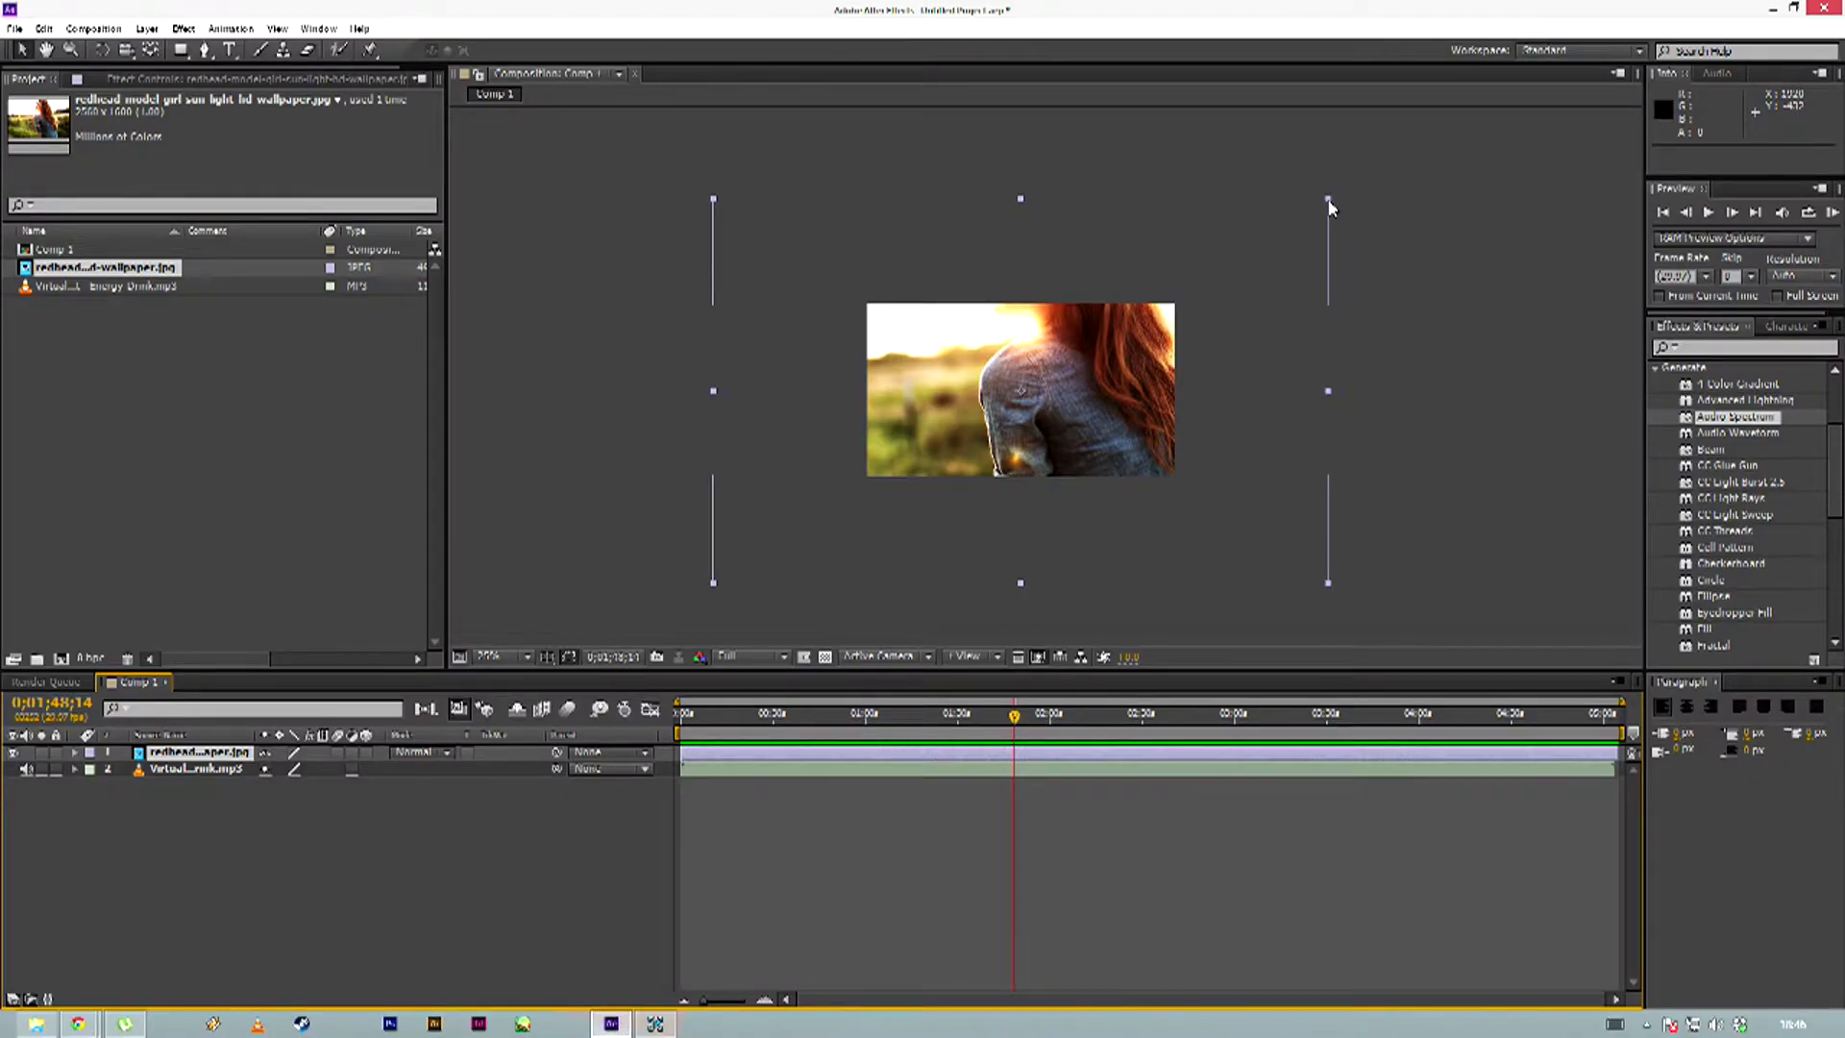
Scale the wallpaper layer proportionally to 51% and position it at about 640, 400 so it fills the frame
drag(1329, 196, 1175, 303)
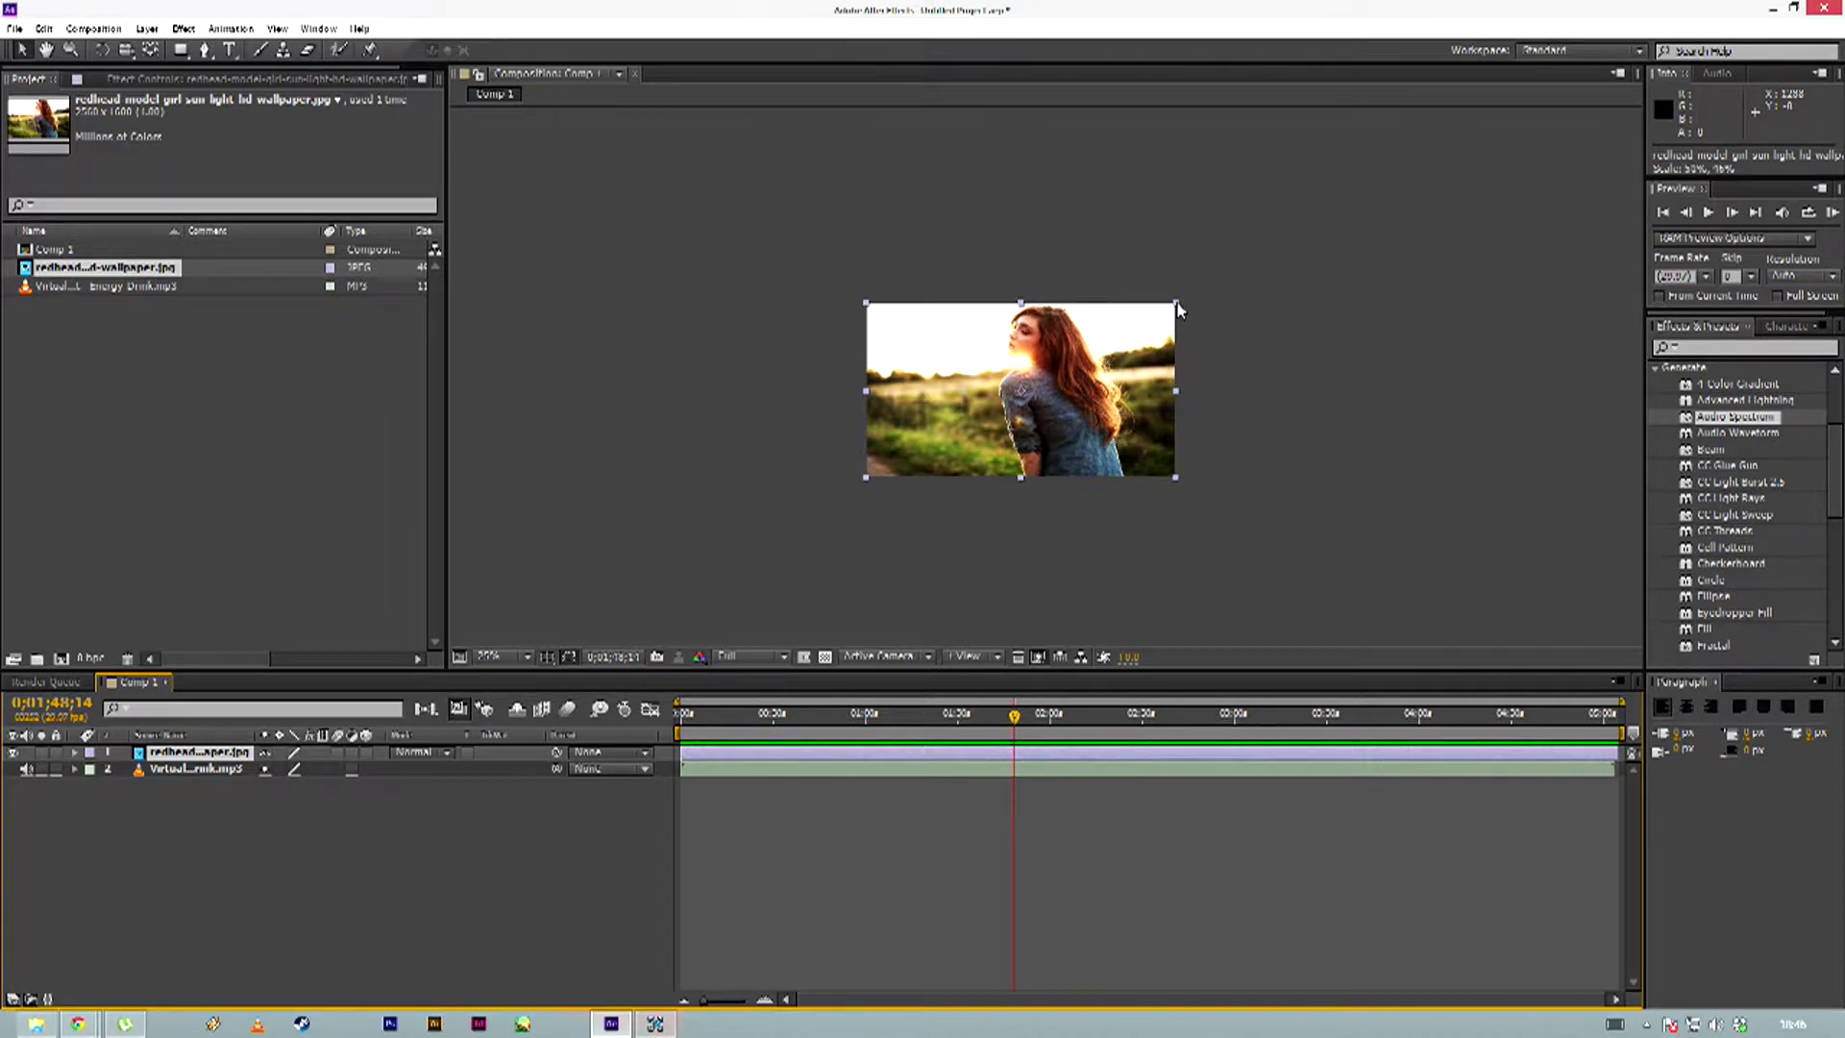
drag(1178, 307, 1254, 291)
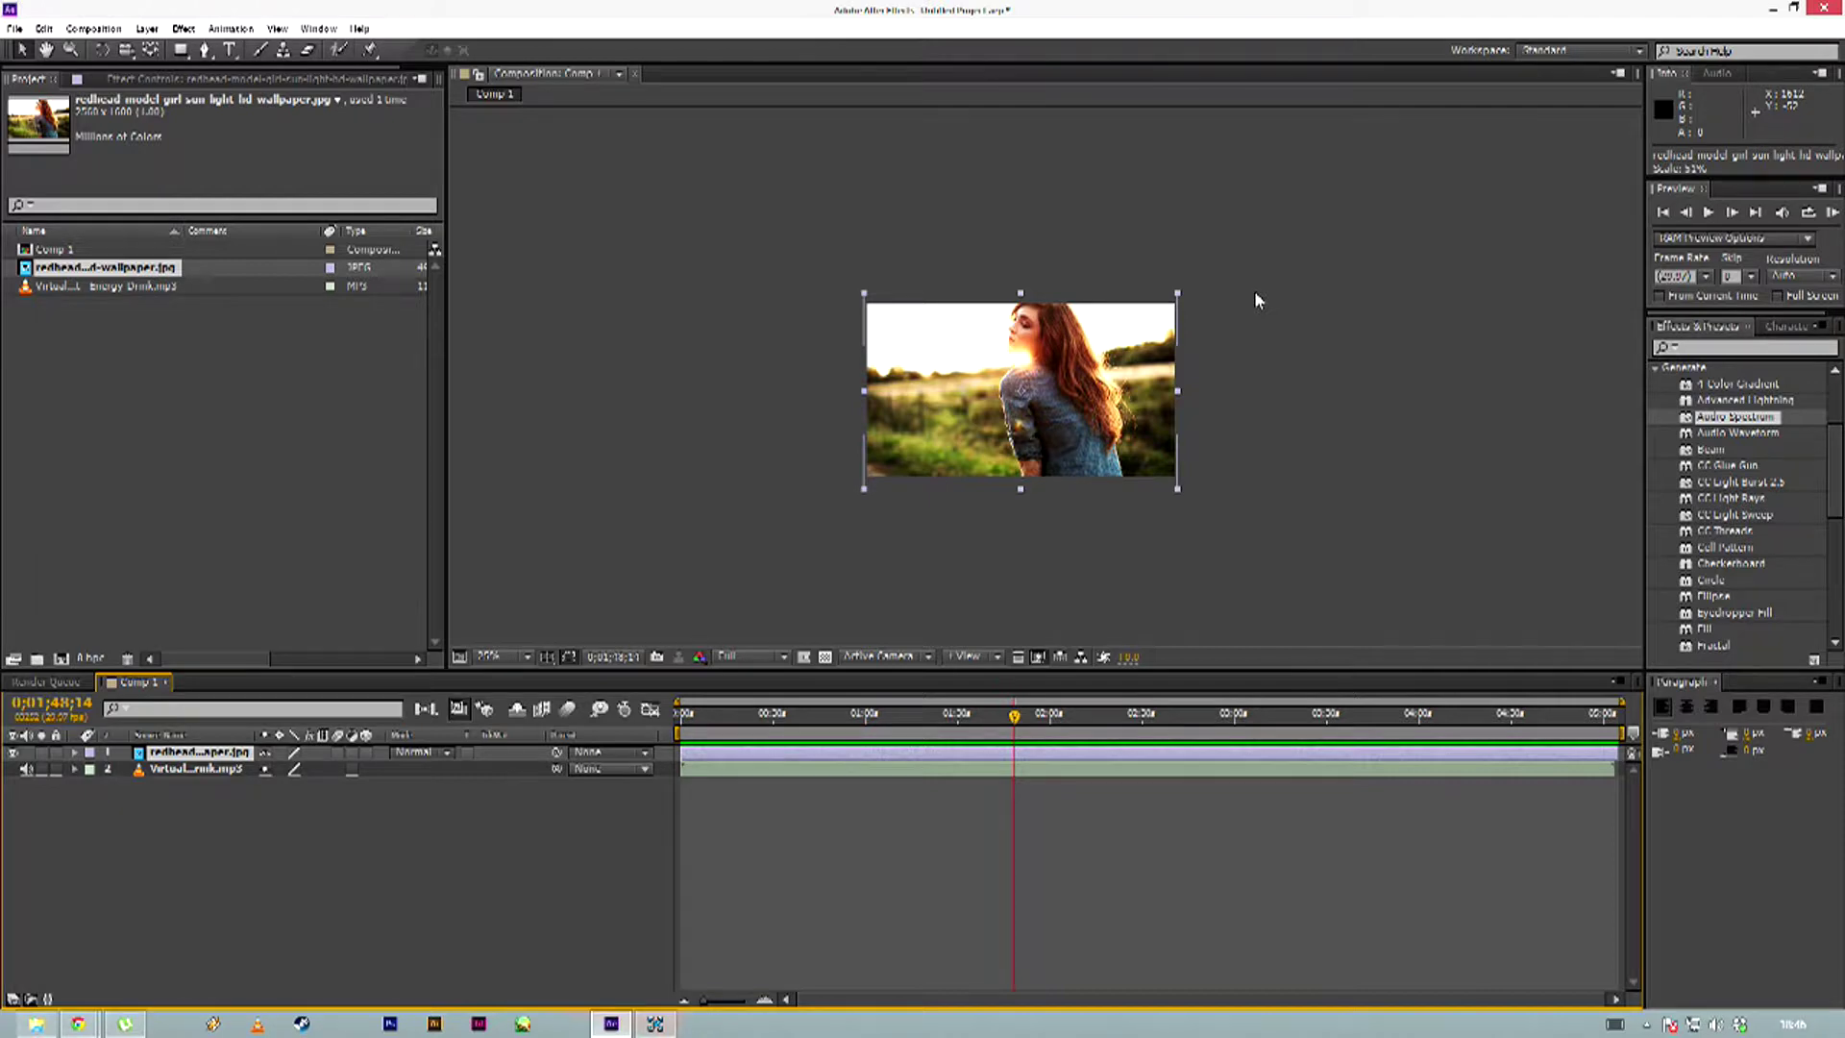
click(1154, 328)
drag(1154, 328, 1156, 329)
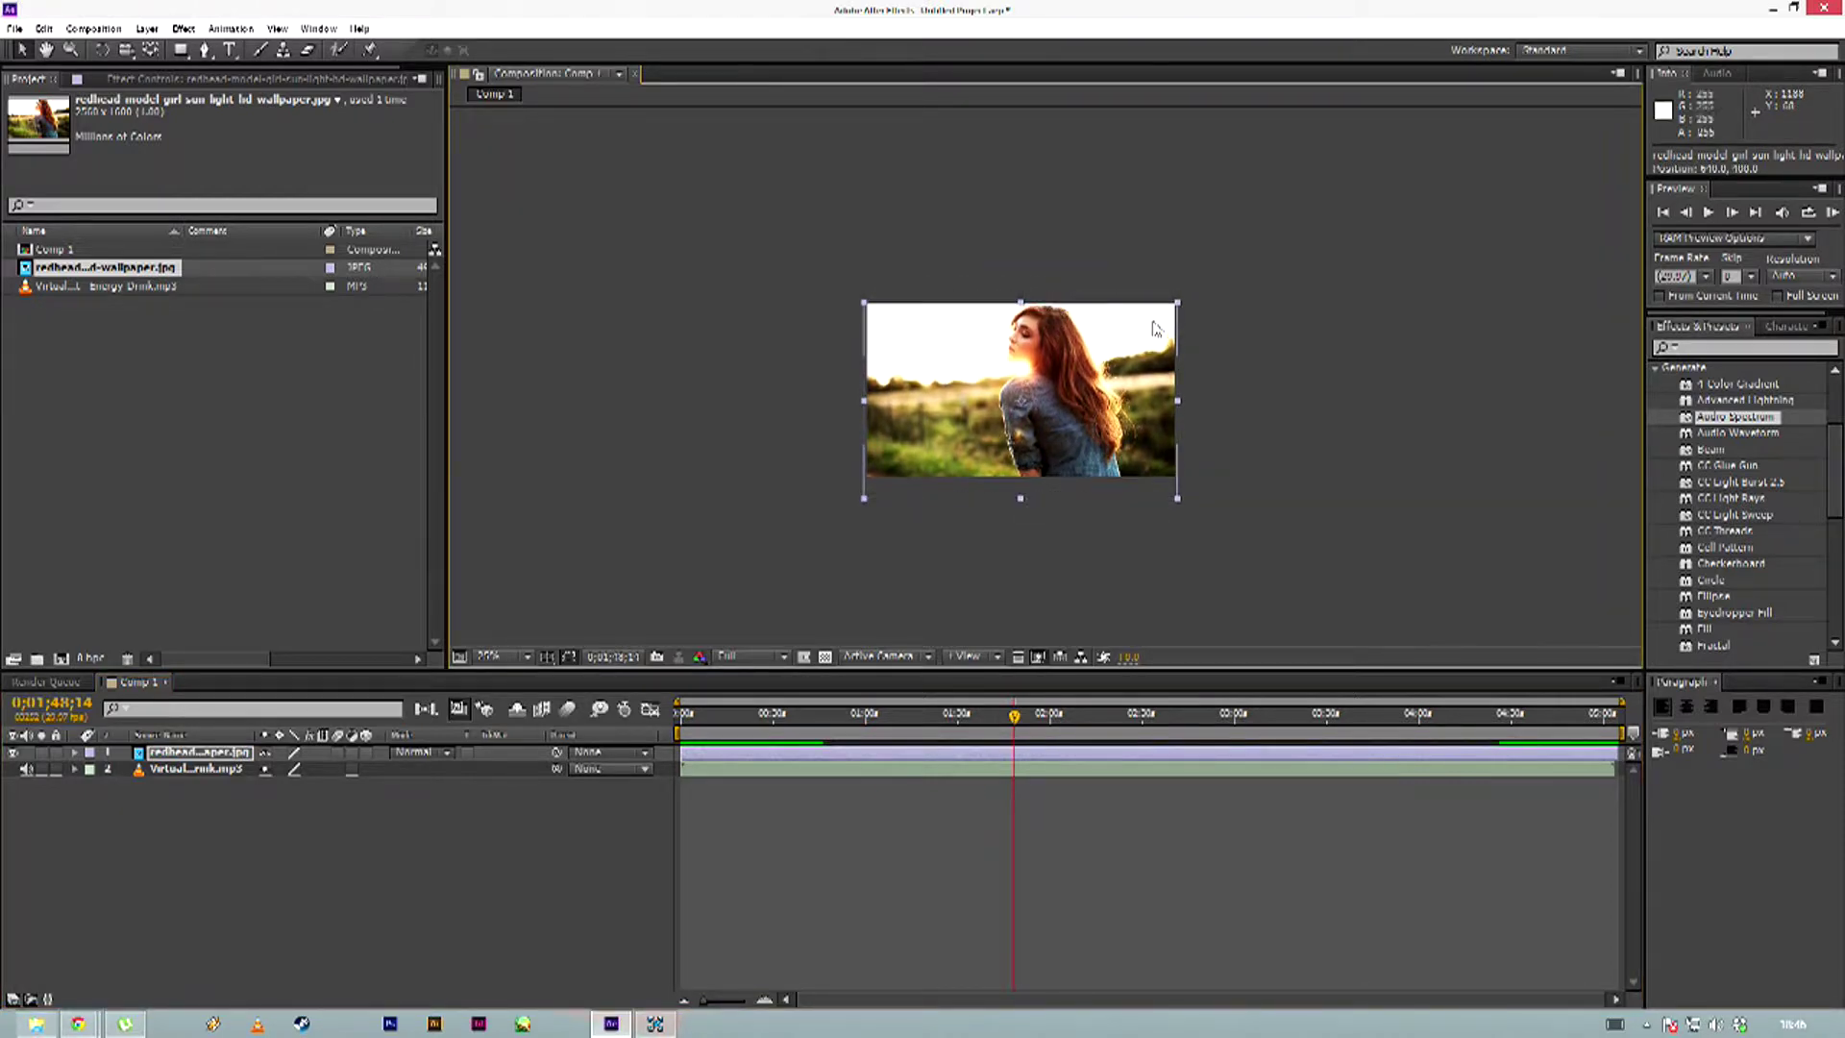
click(1263, 349)
scroll(1043, 377, up, 1)
scroll(1040, 382, up, 1)
scroll(1038, 385, down, 1)
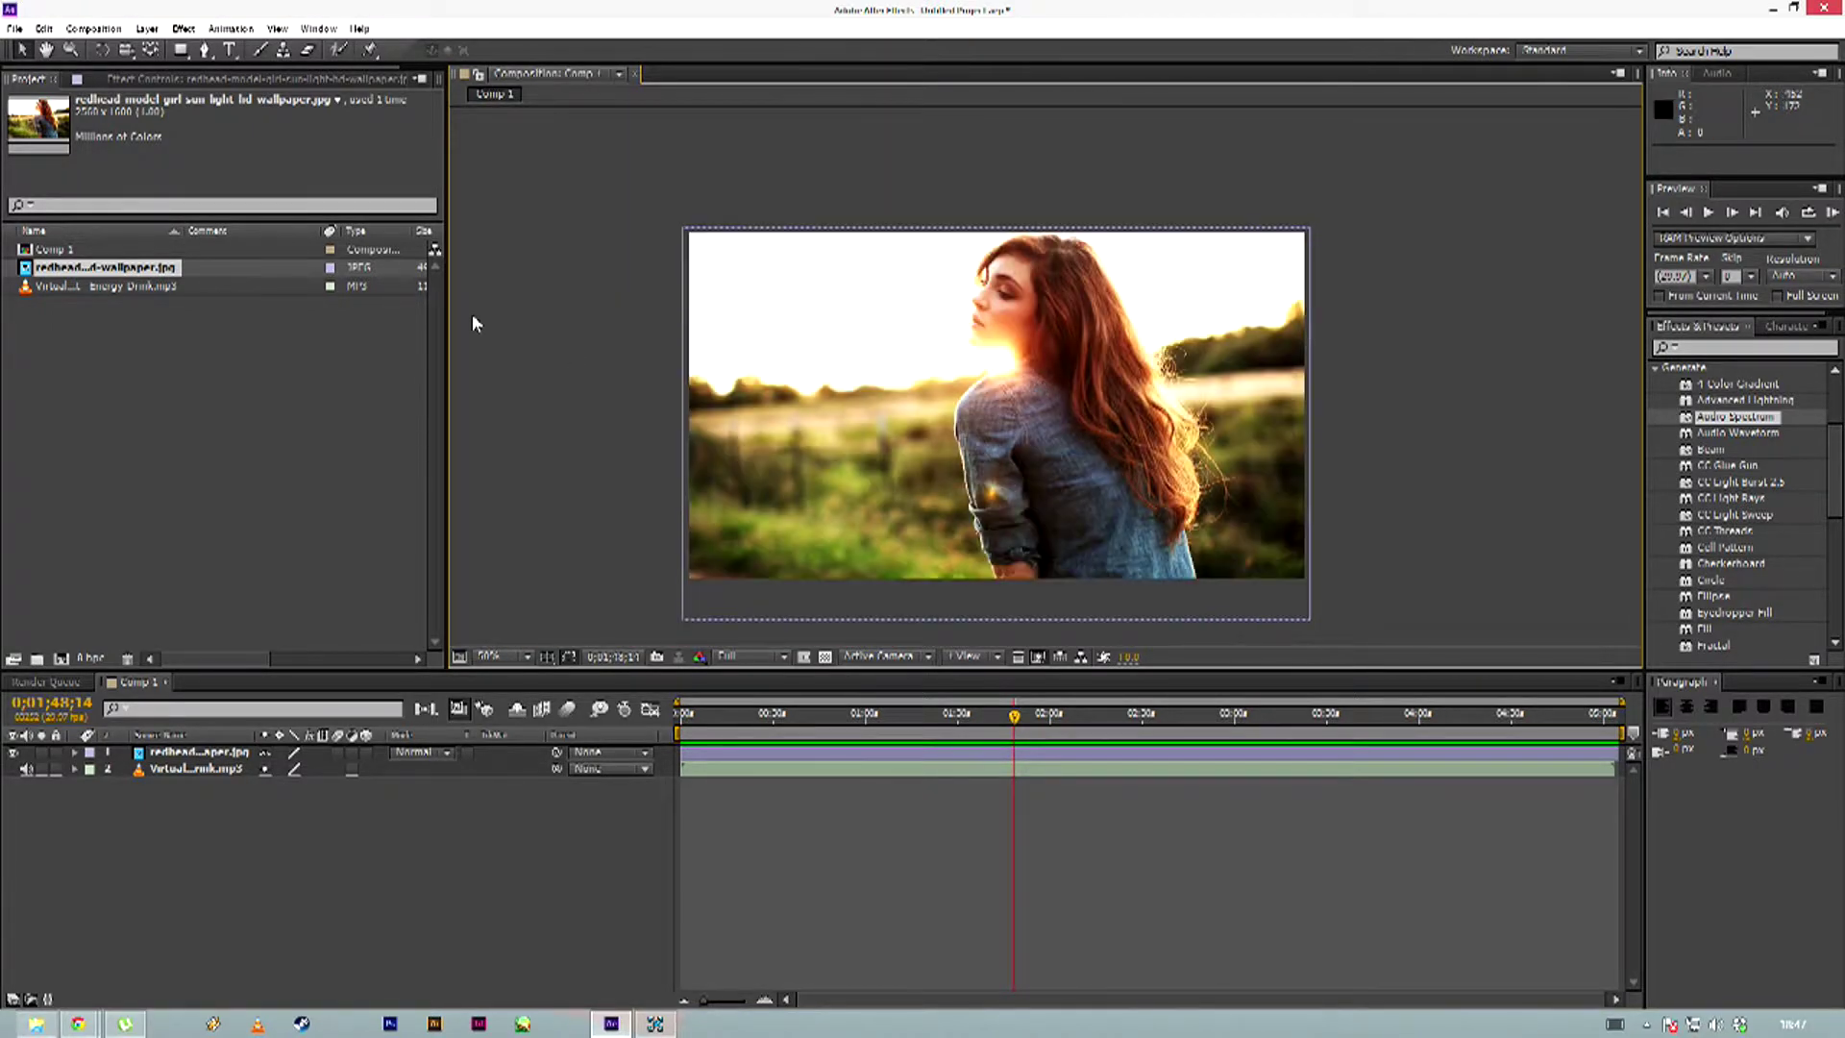
Create a new black solid layer named Spectrum at the composition's size
right_click(395, 827)
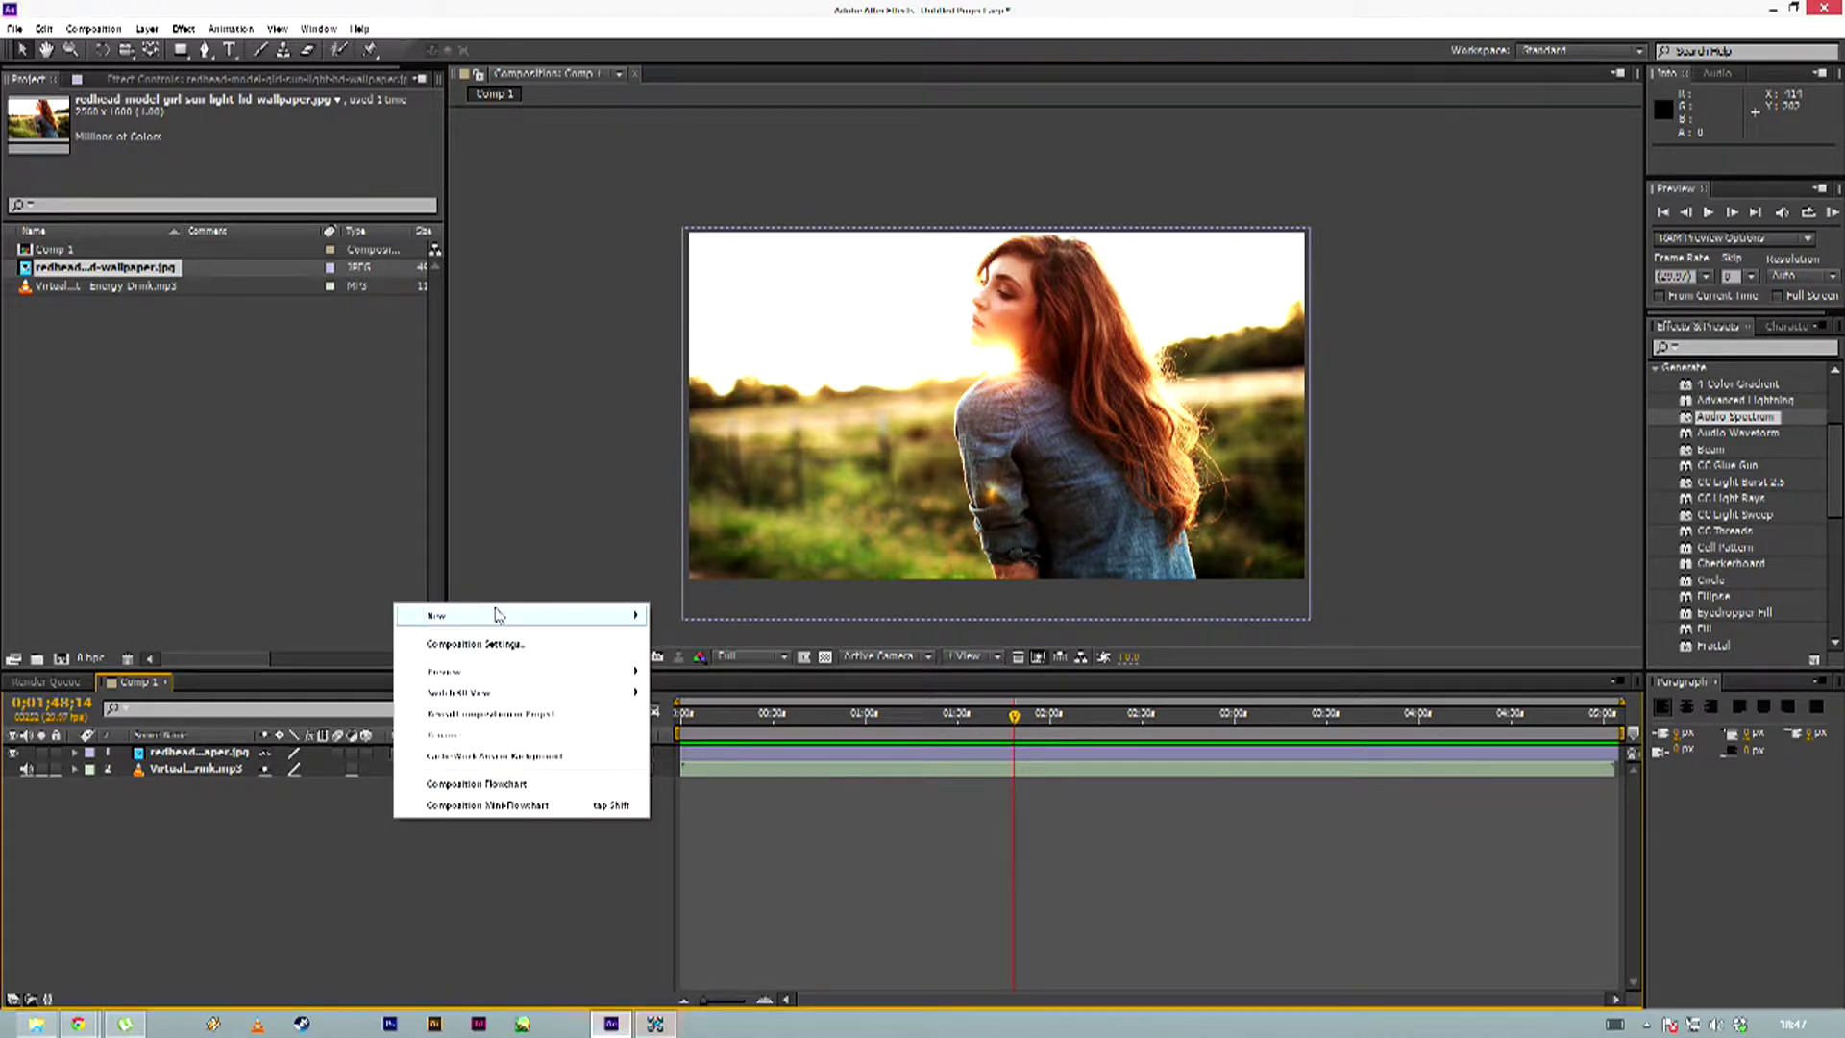
mouse_move(496, 616)
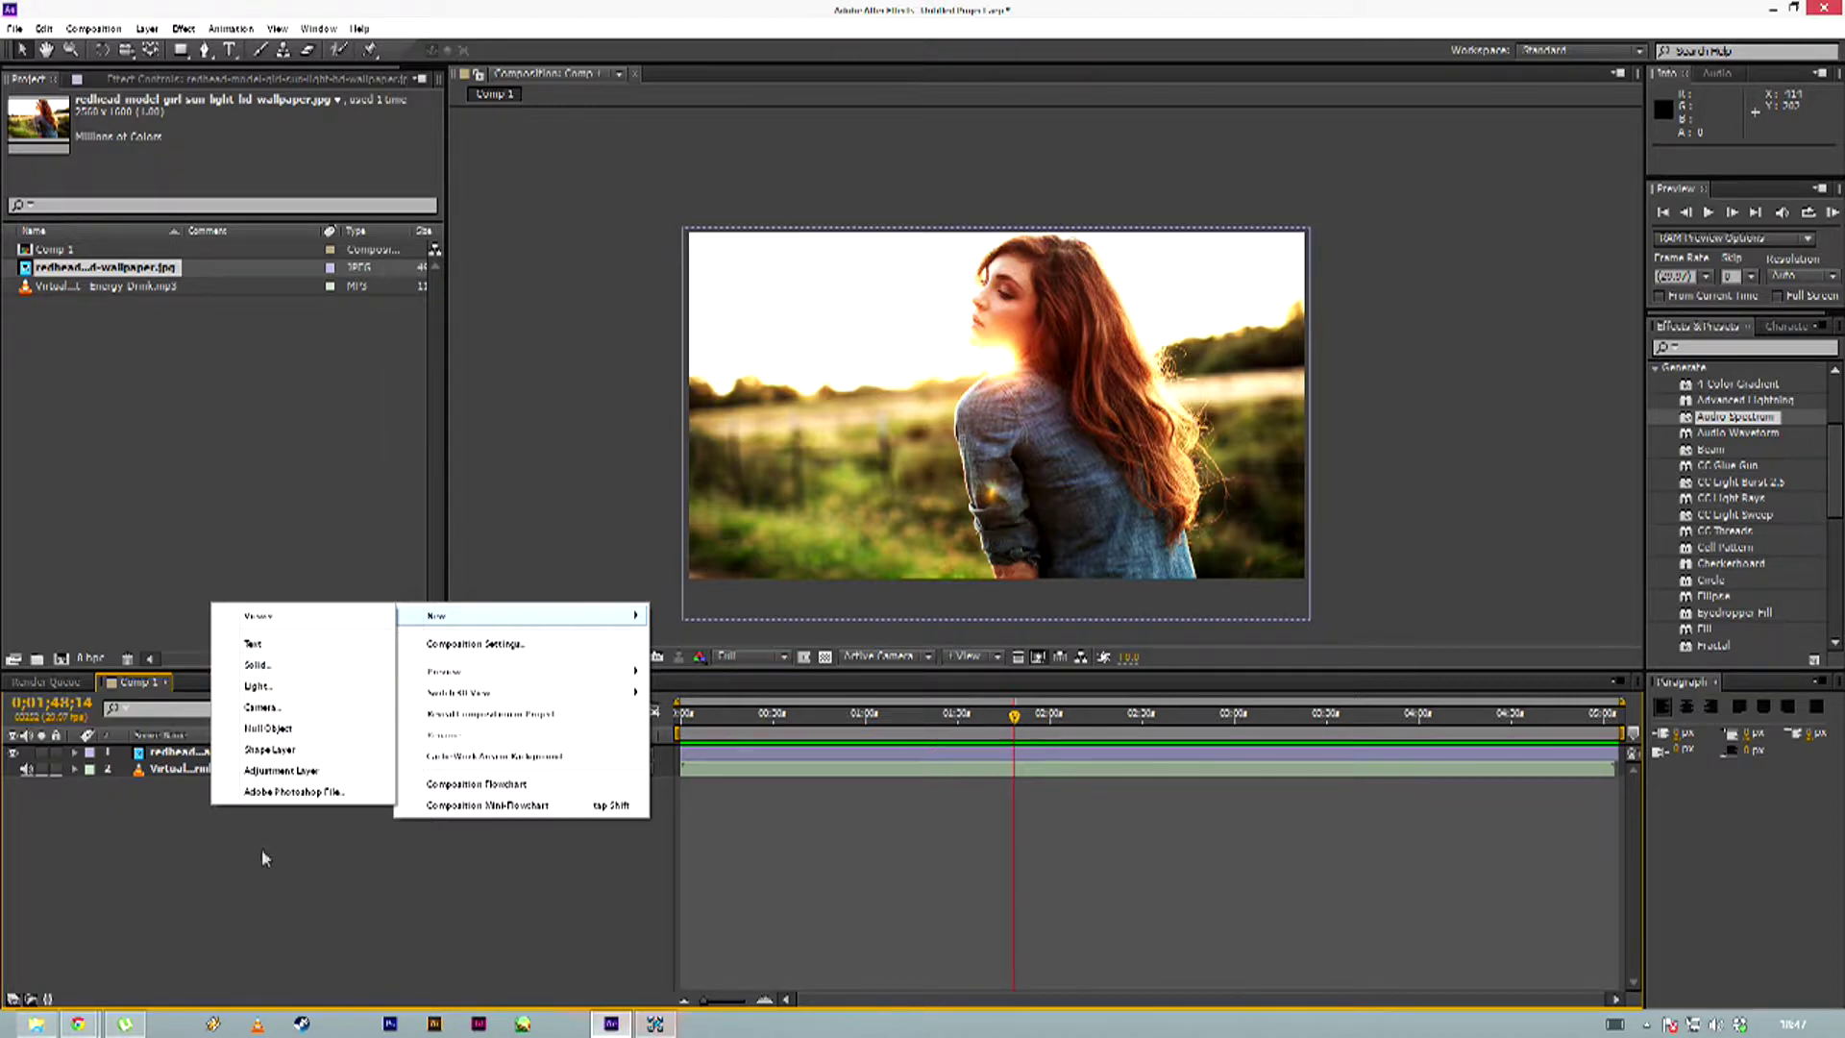
right_click(252, 899)
mouse_move(327, 698)
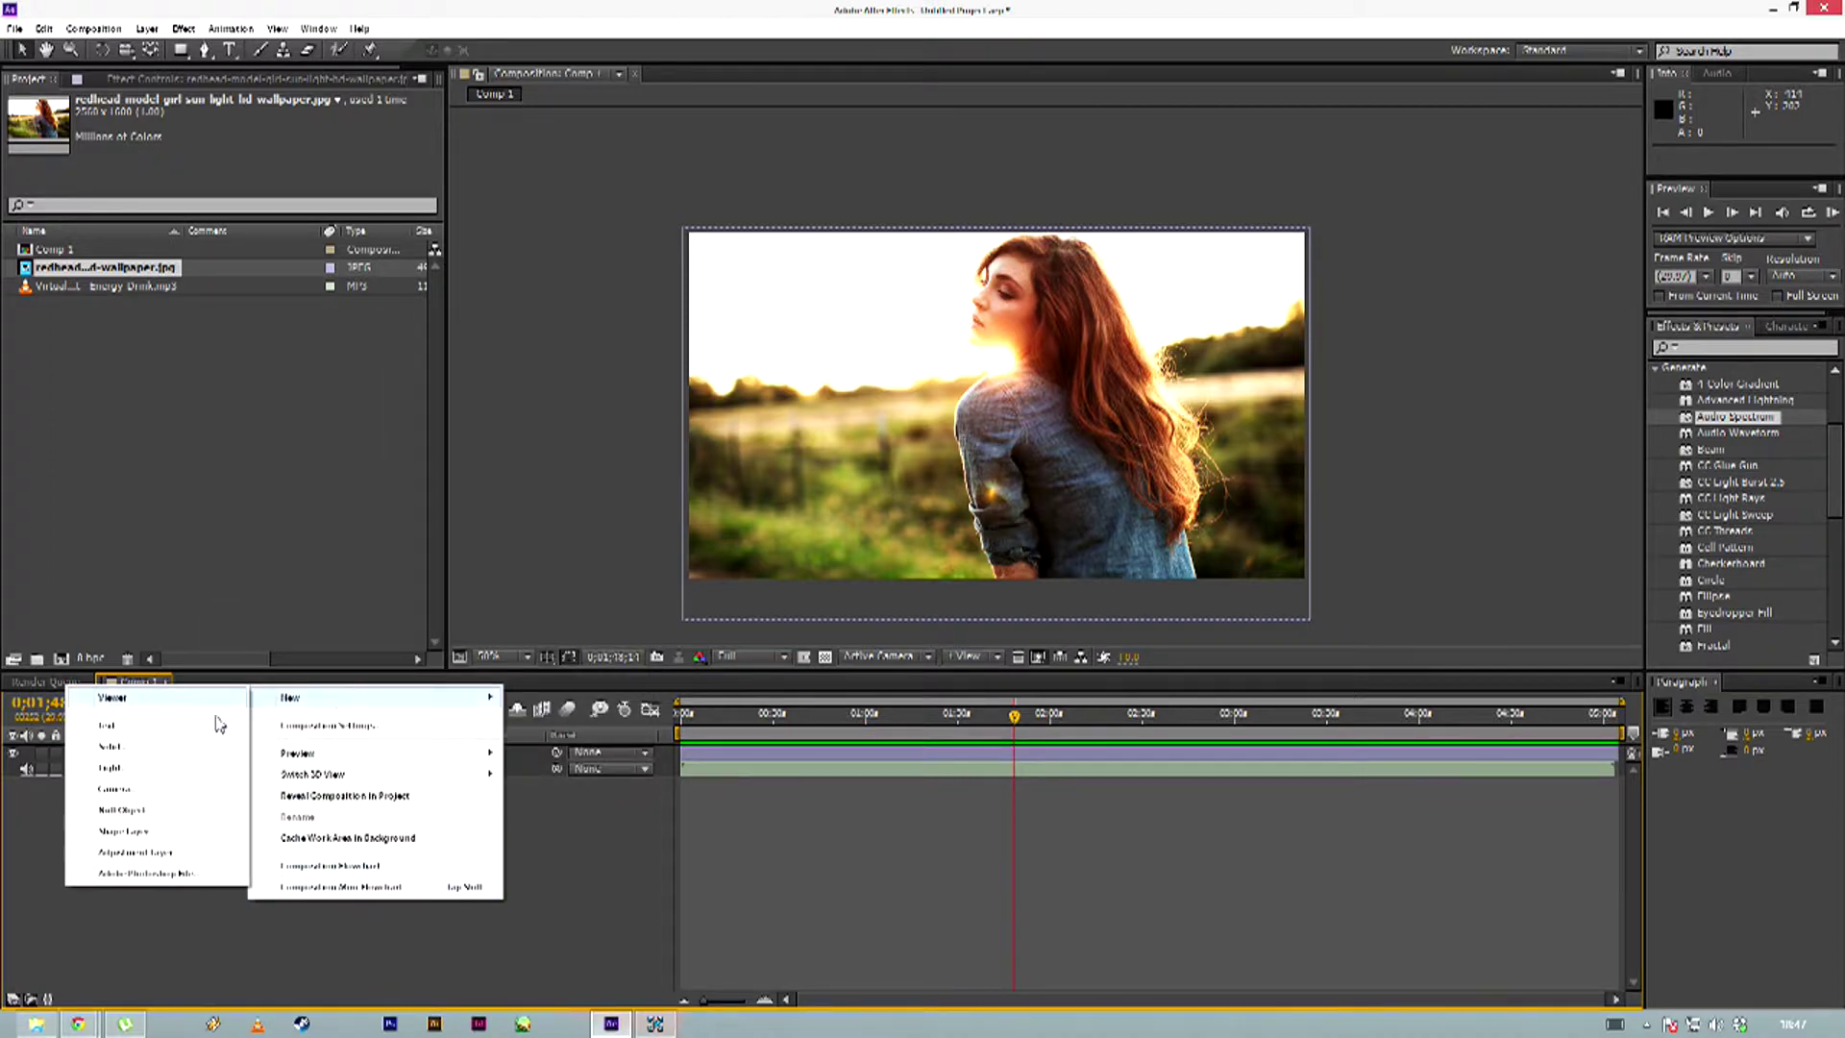
click(117, 748)
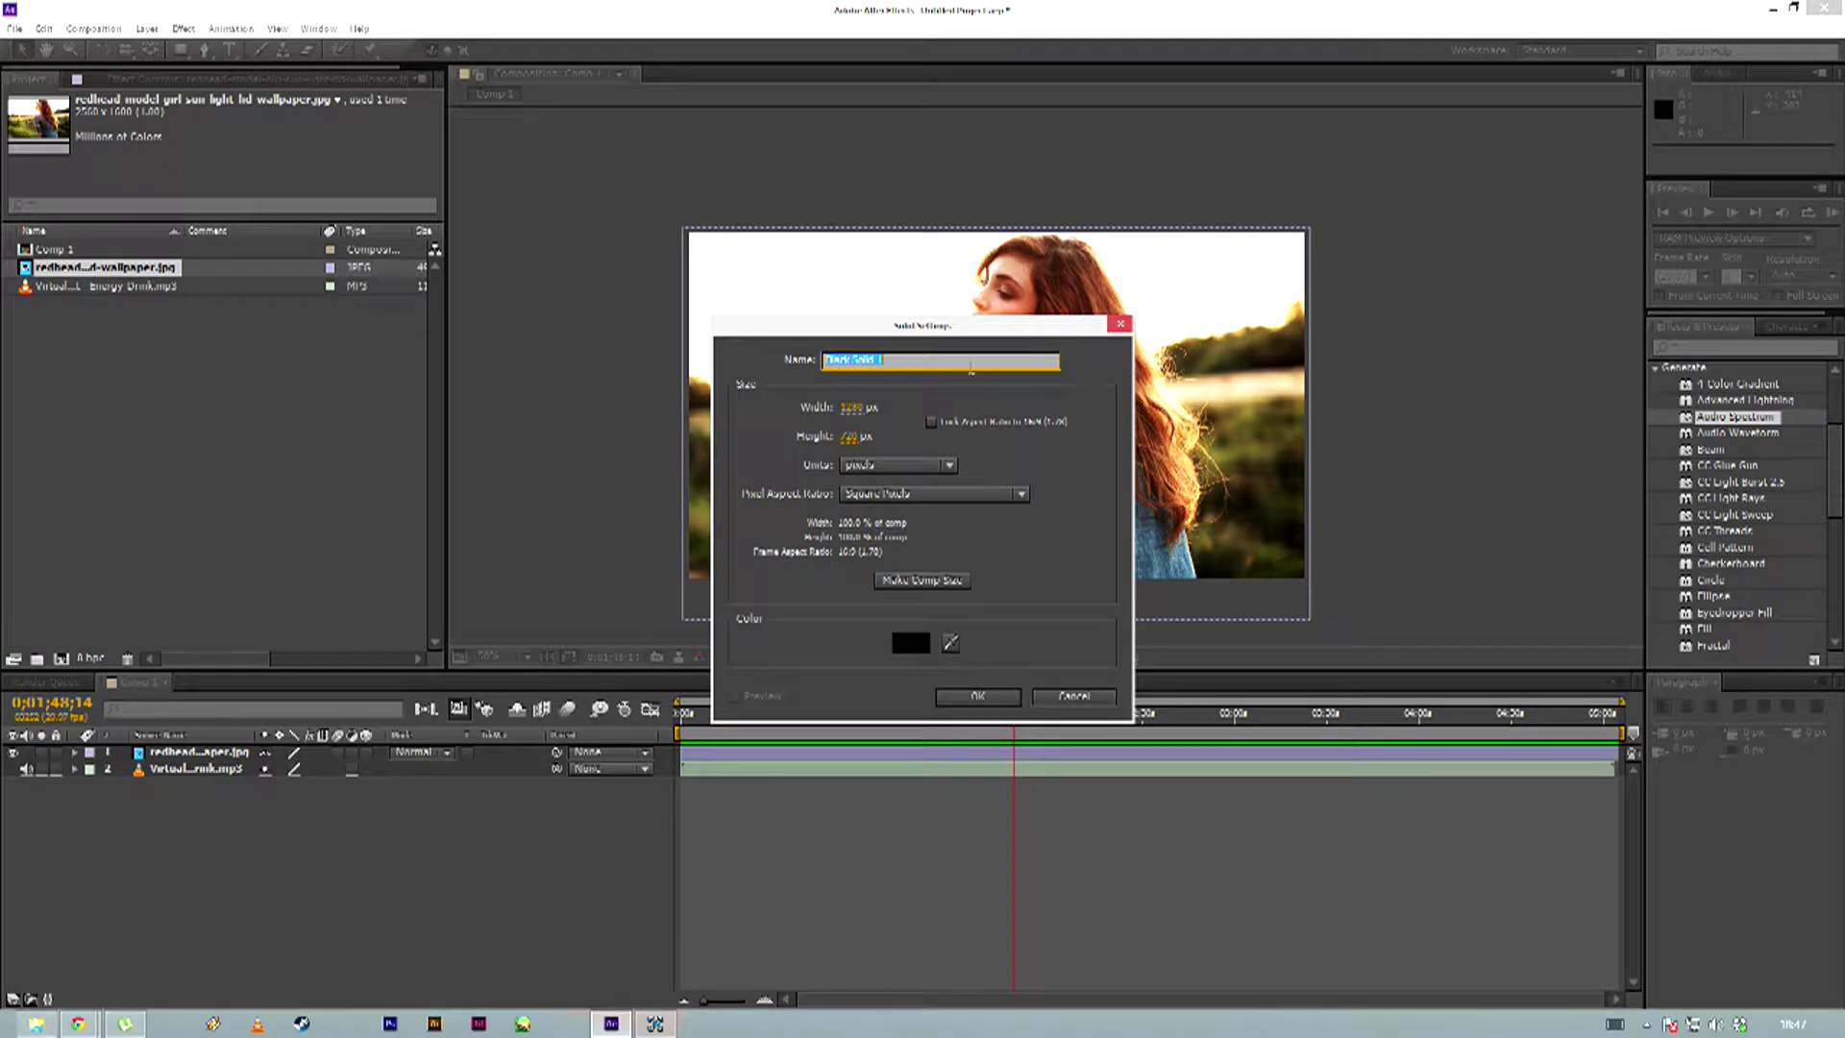
text(Sp)
click(1005, 694)
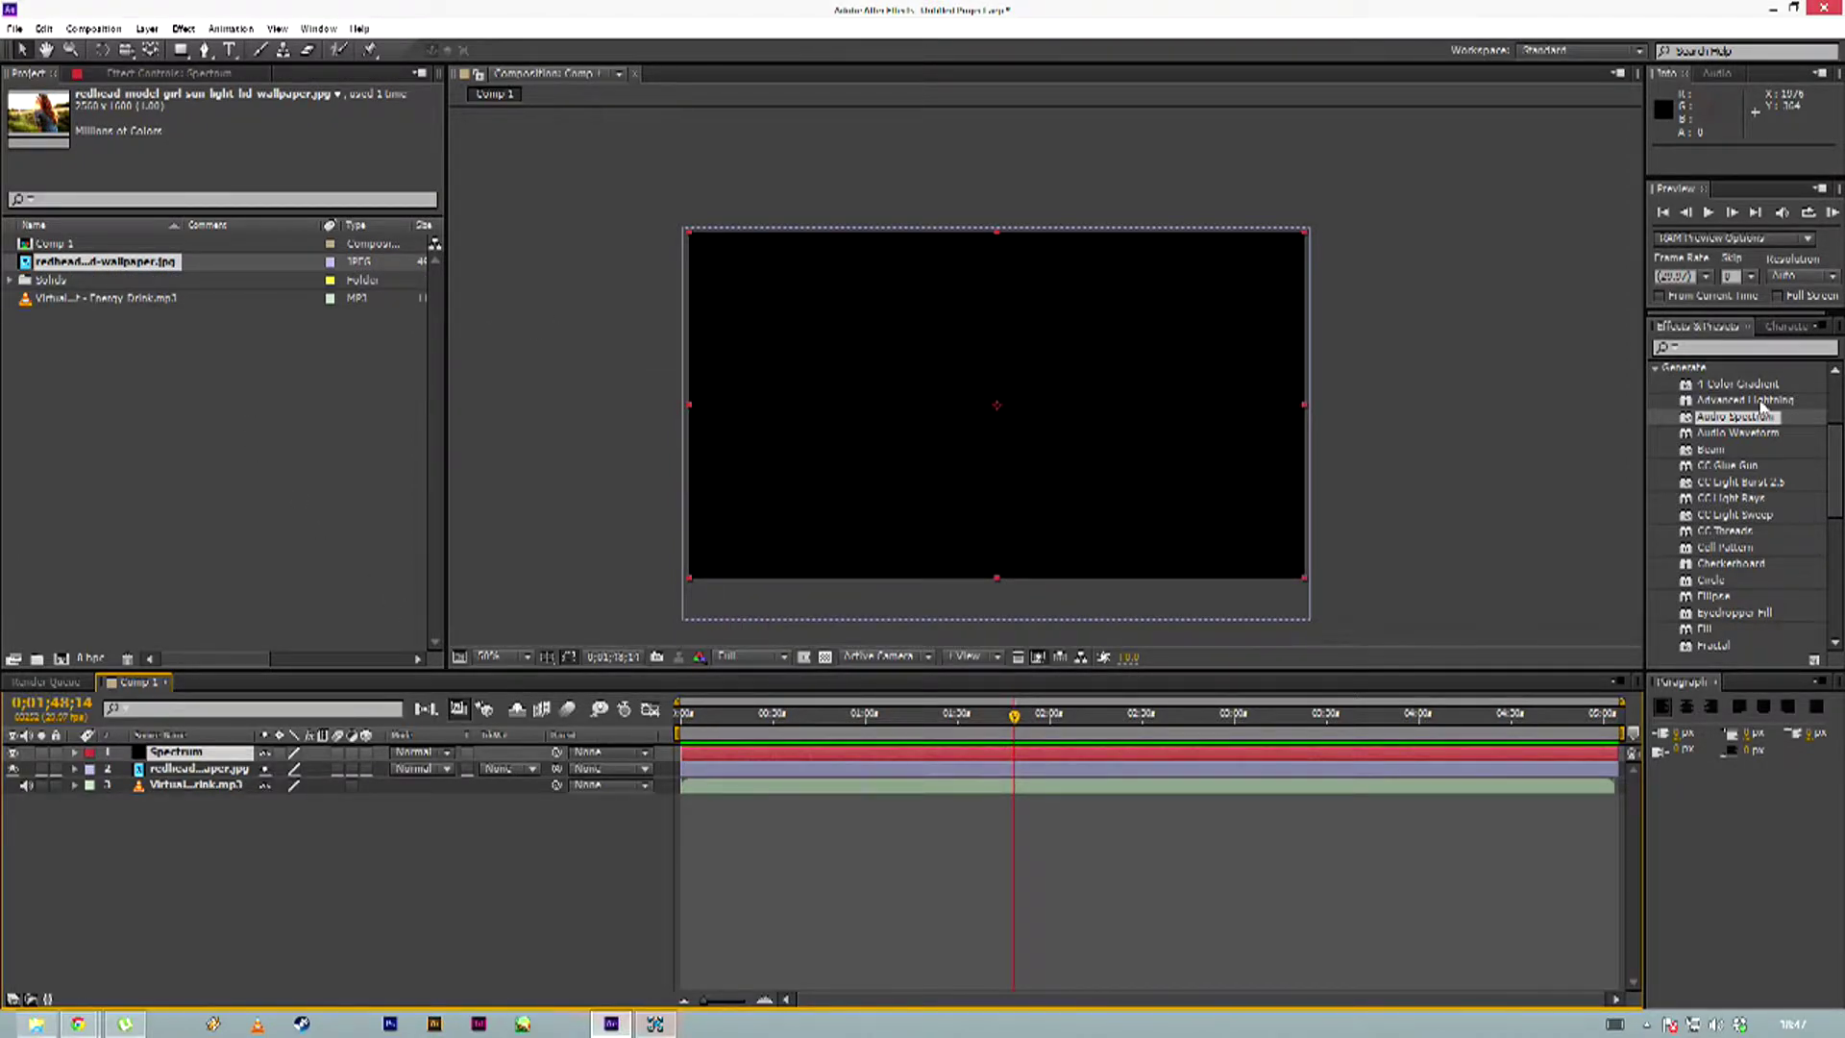
Apply the Audio Spectrum effect to the Spectrum layer and use Virtual Riot - Energy Drink.mp3 as its audio layer
click(1657, 368)
click(1658, 446)
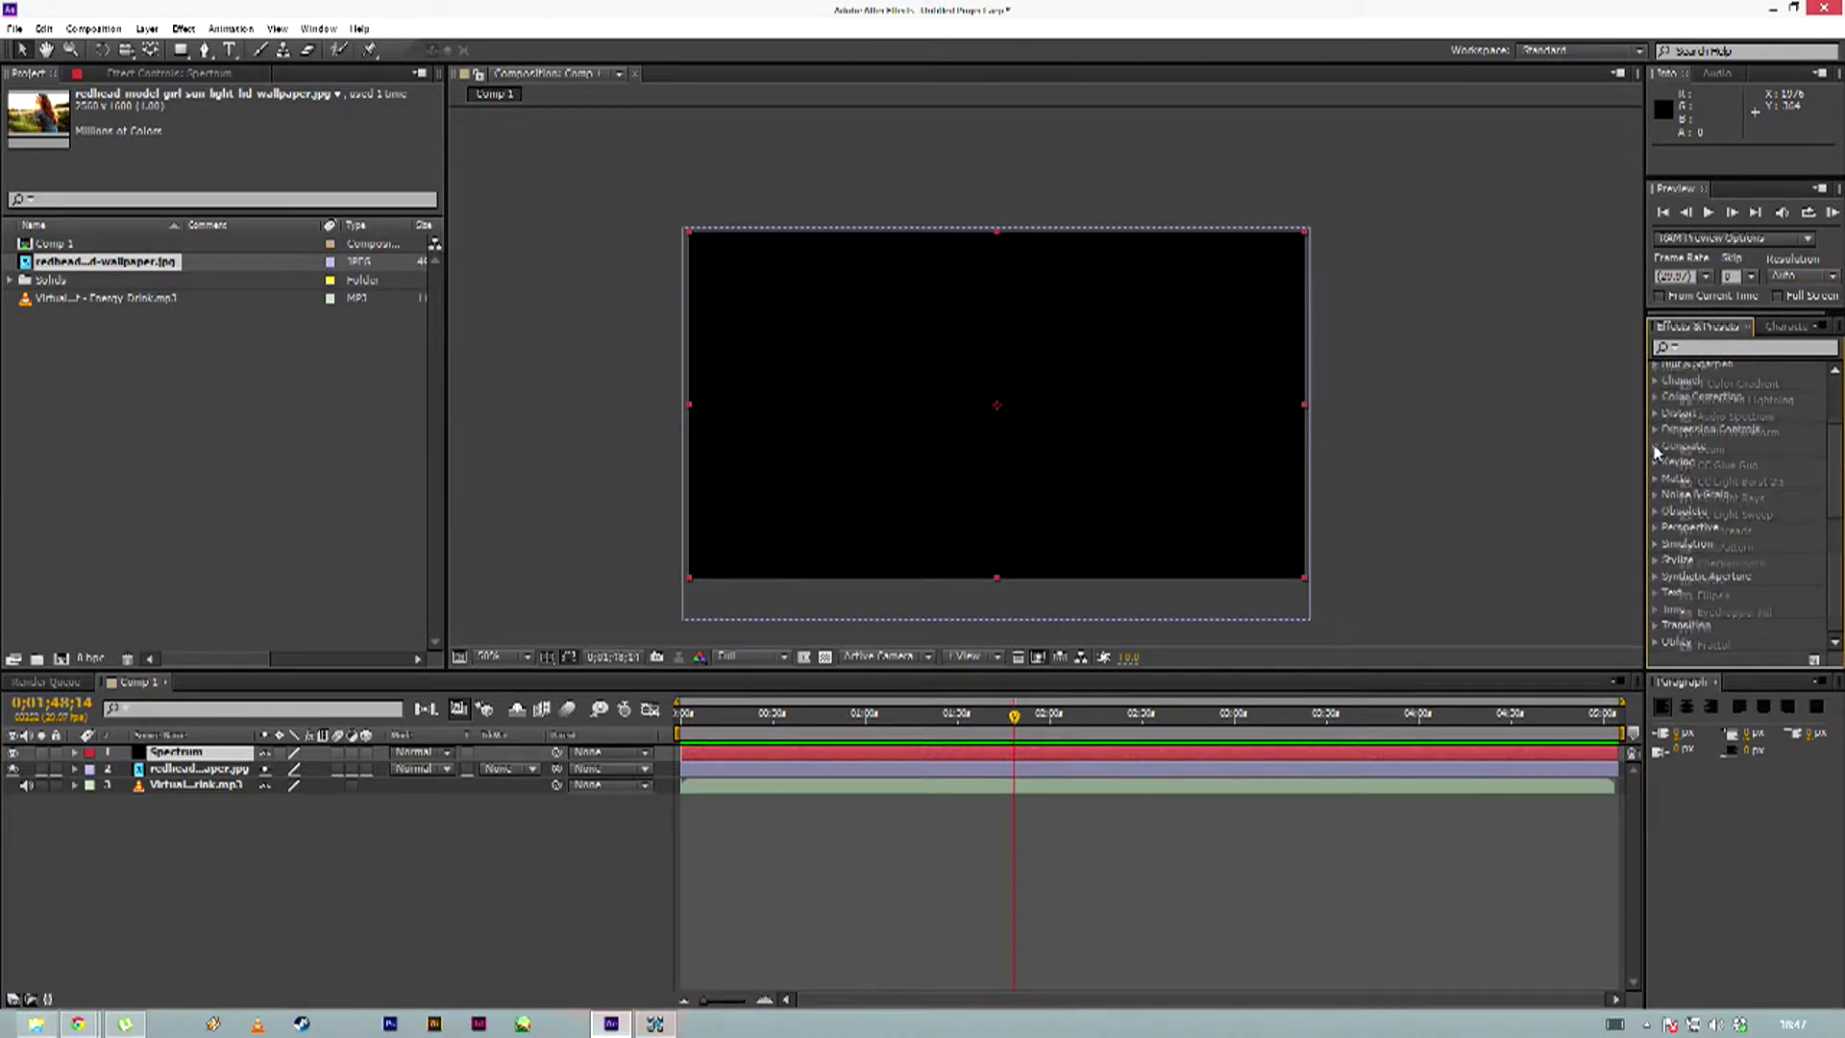
drag(1758, 416, 200, 759)
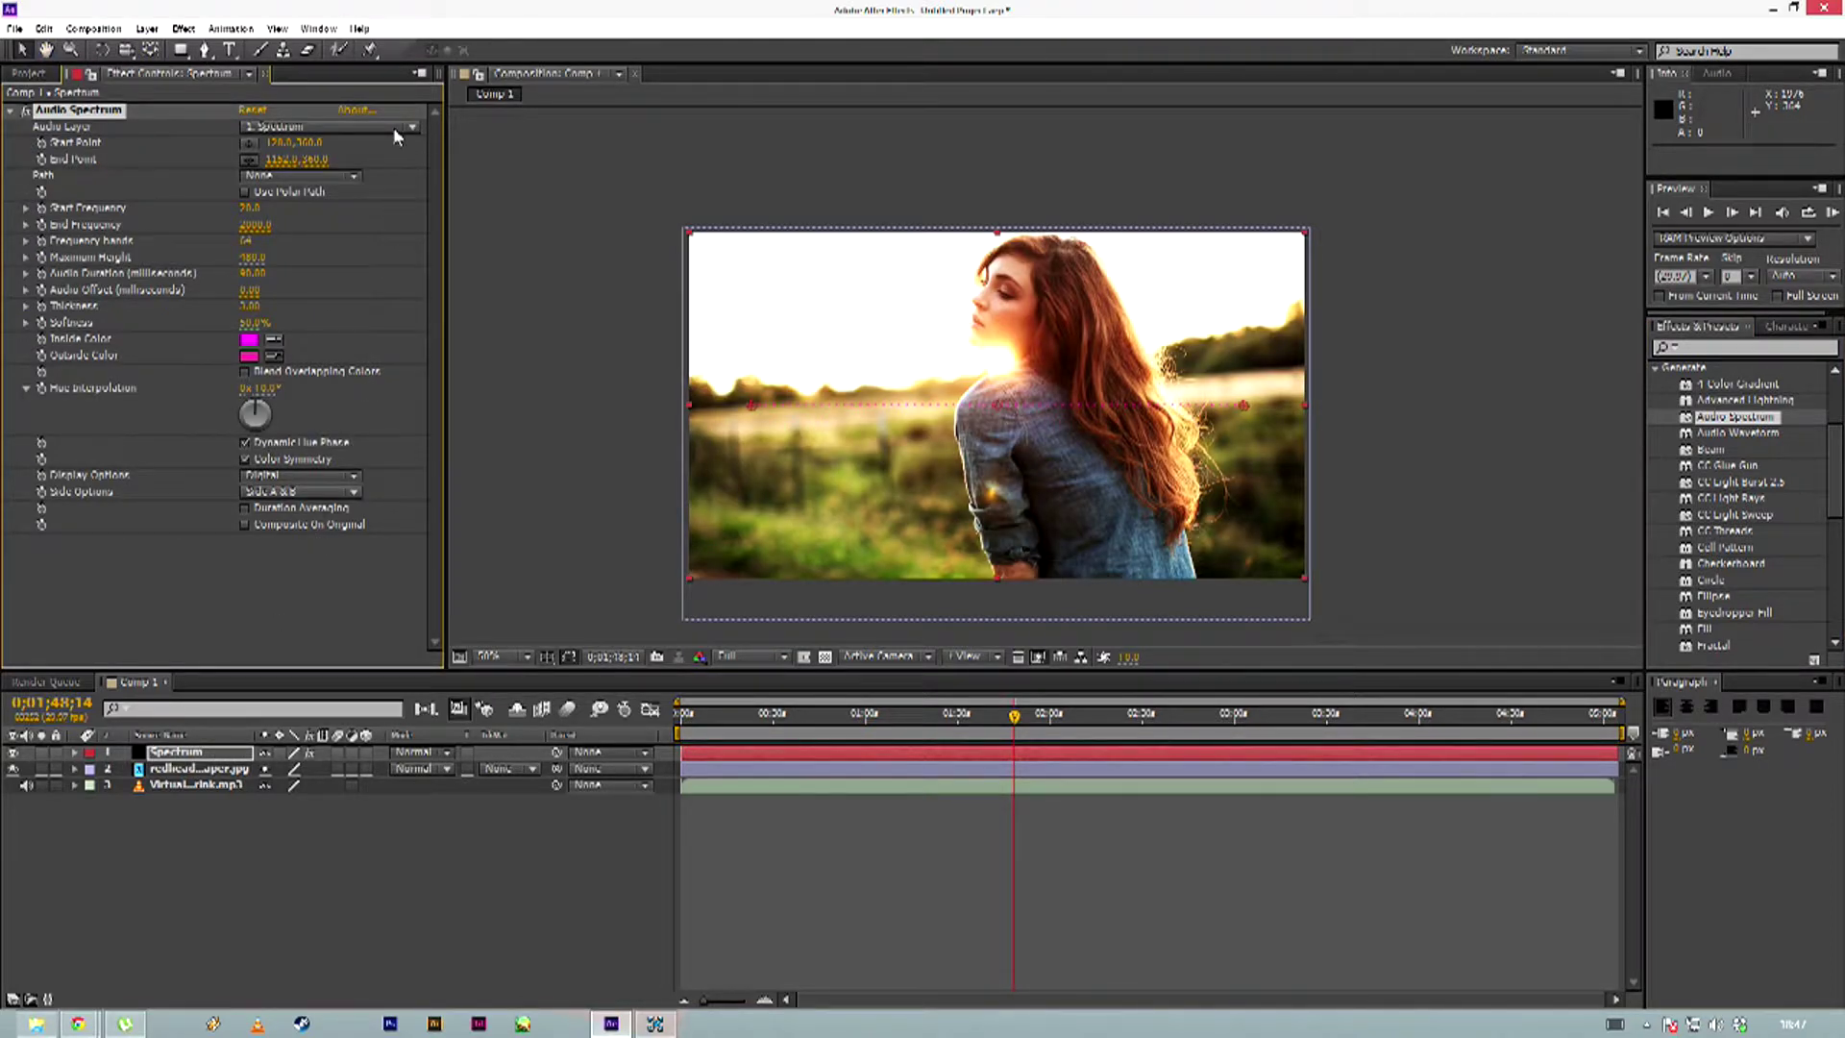
click(292, 128)
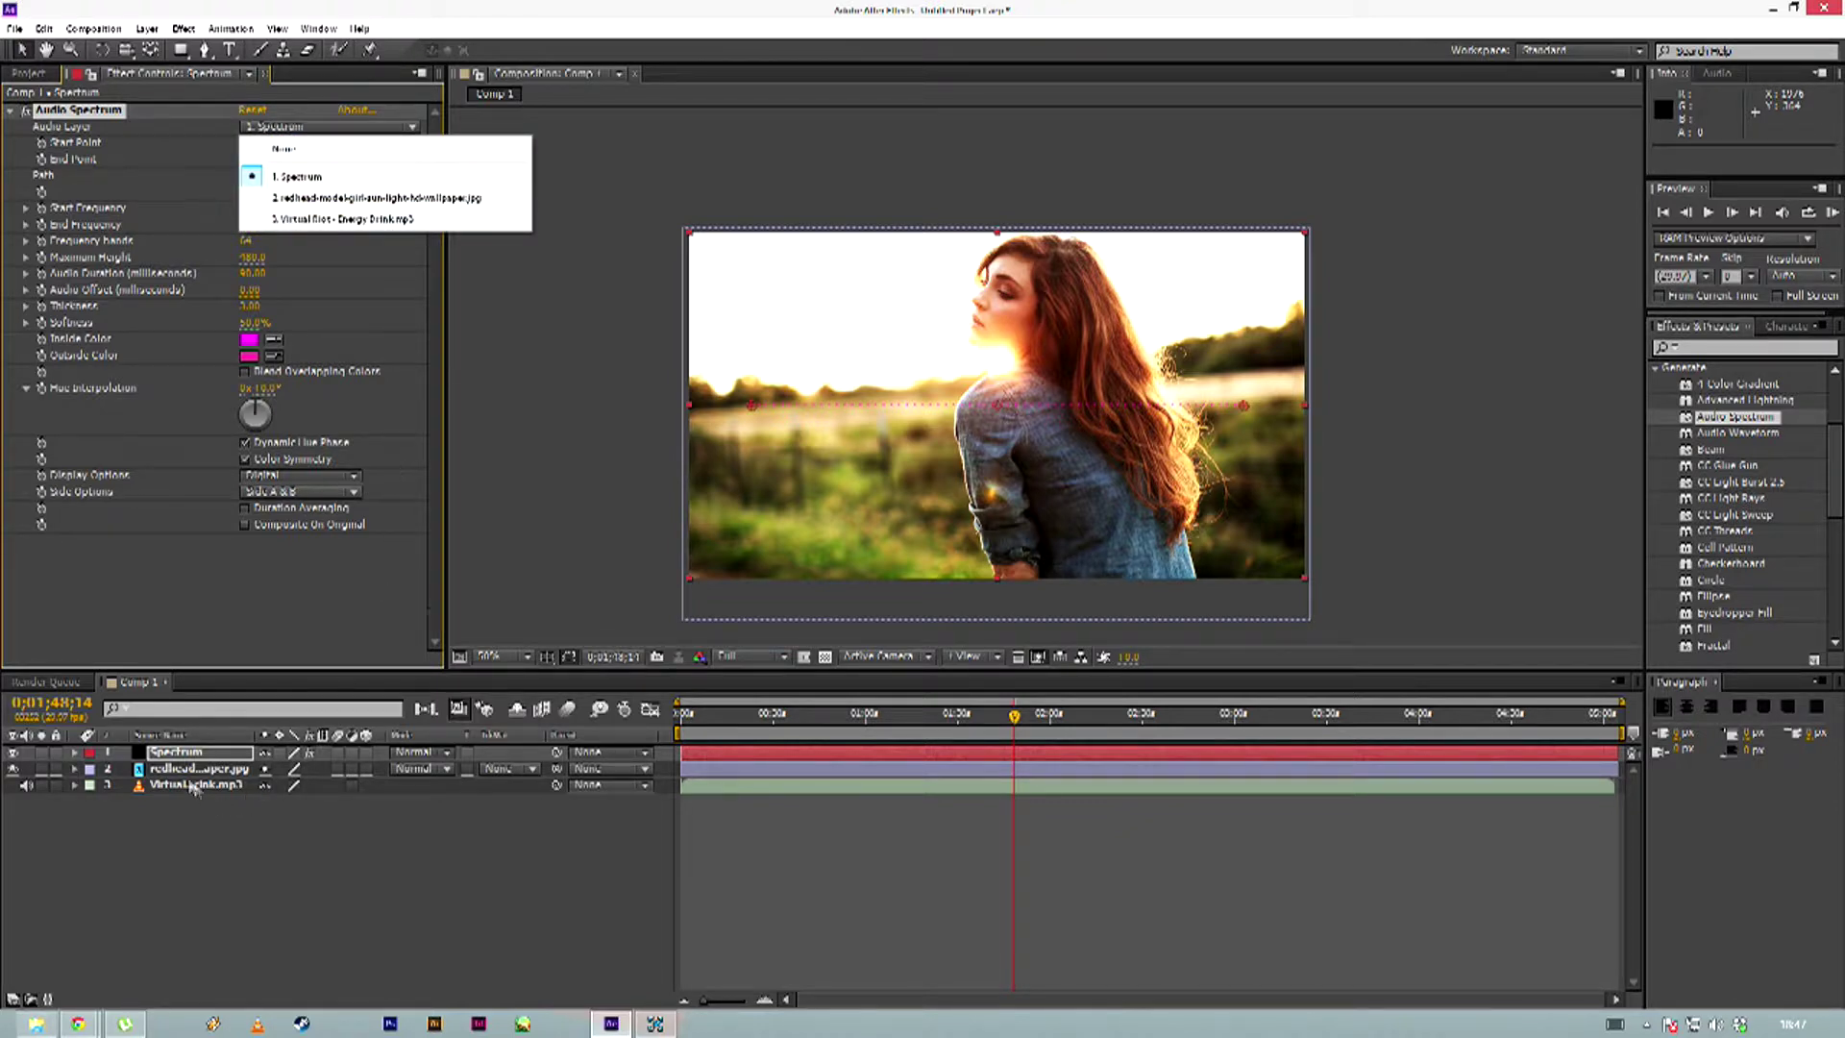
click(378, 219)
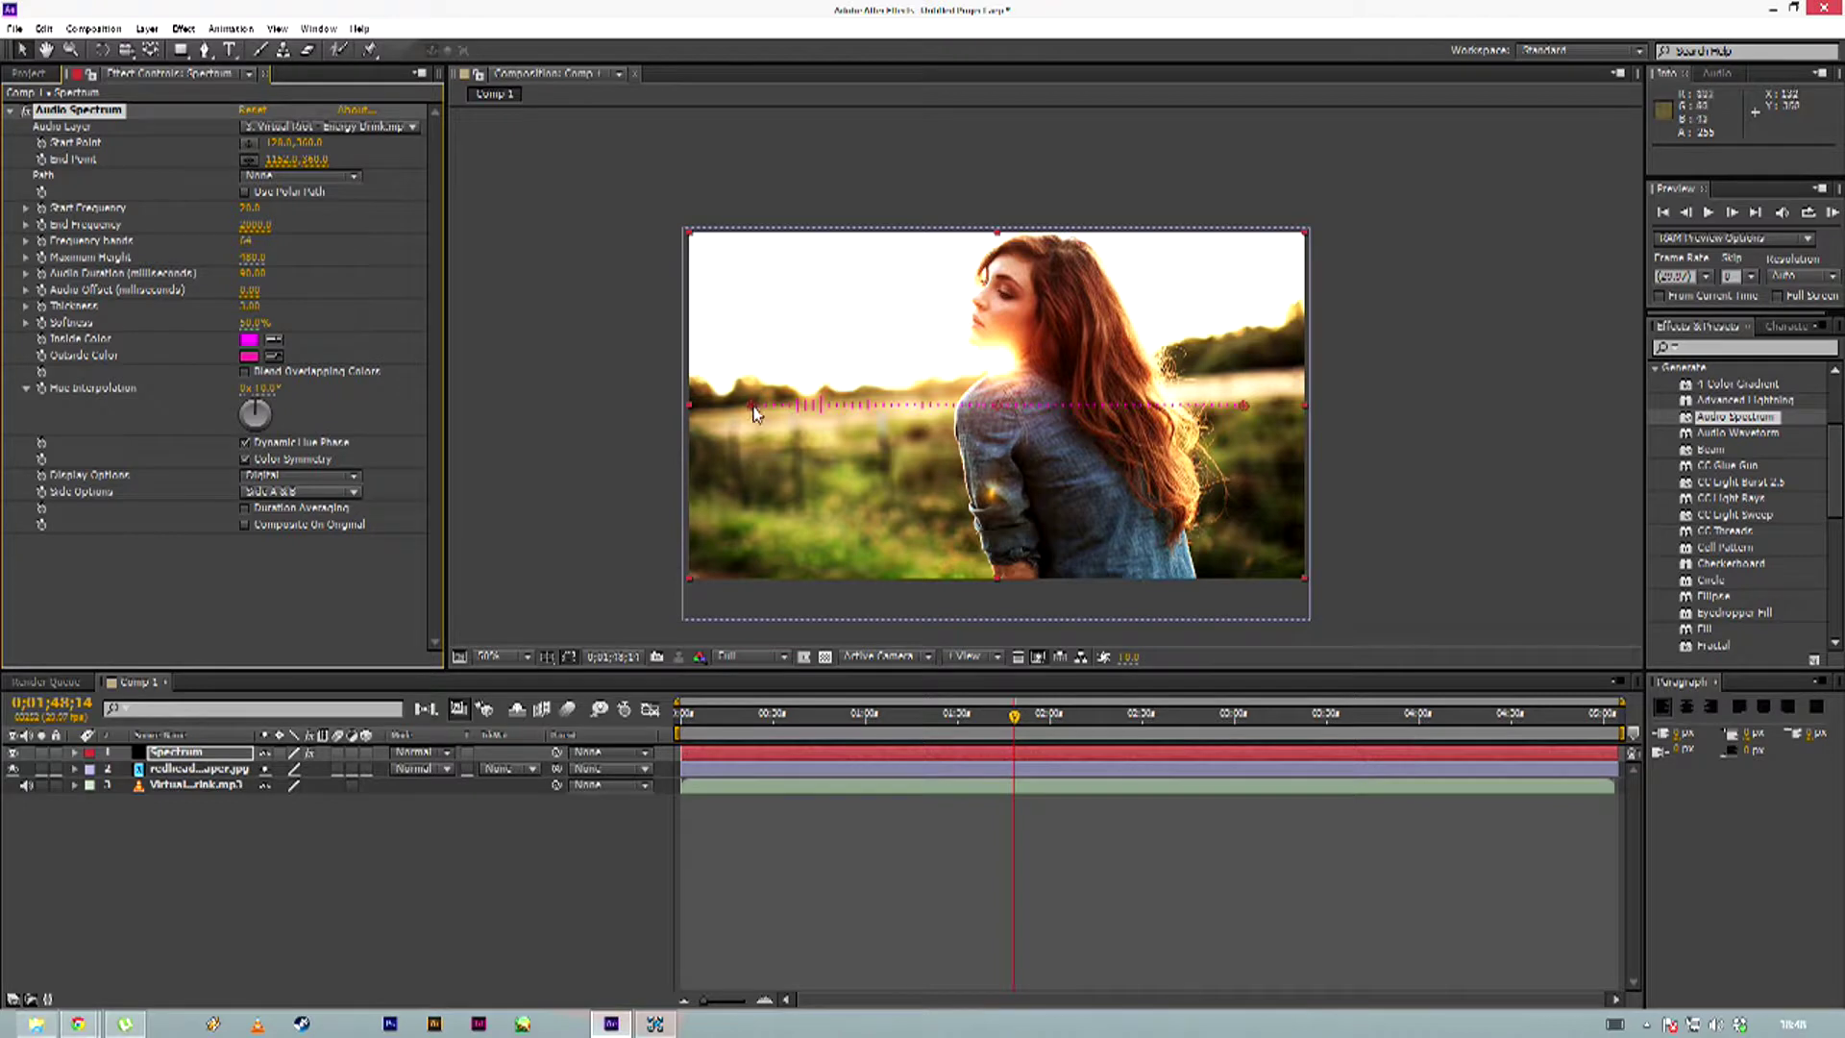
Try moving the spectrum's start point to about 238, 264 and its end point to about 1040, 288 in the frame
drag(755, 408, 804, 360)
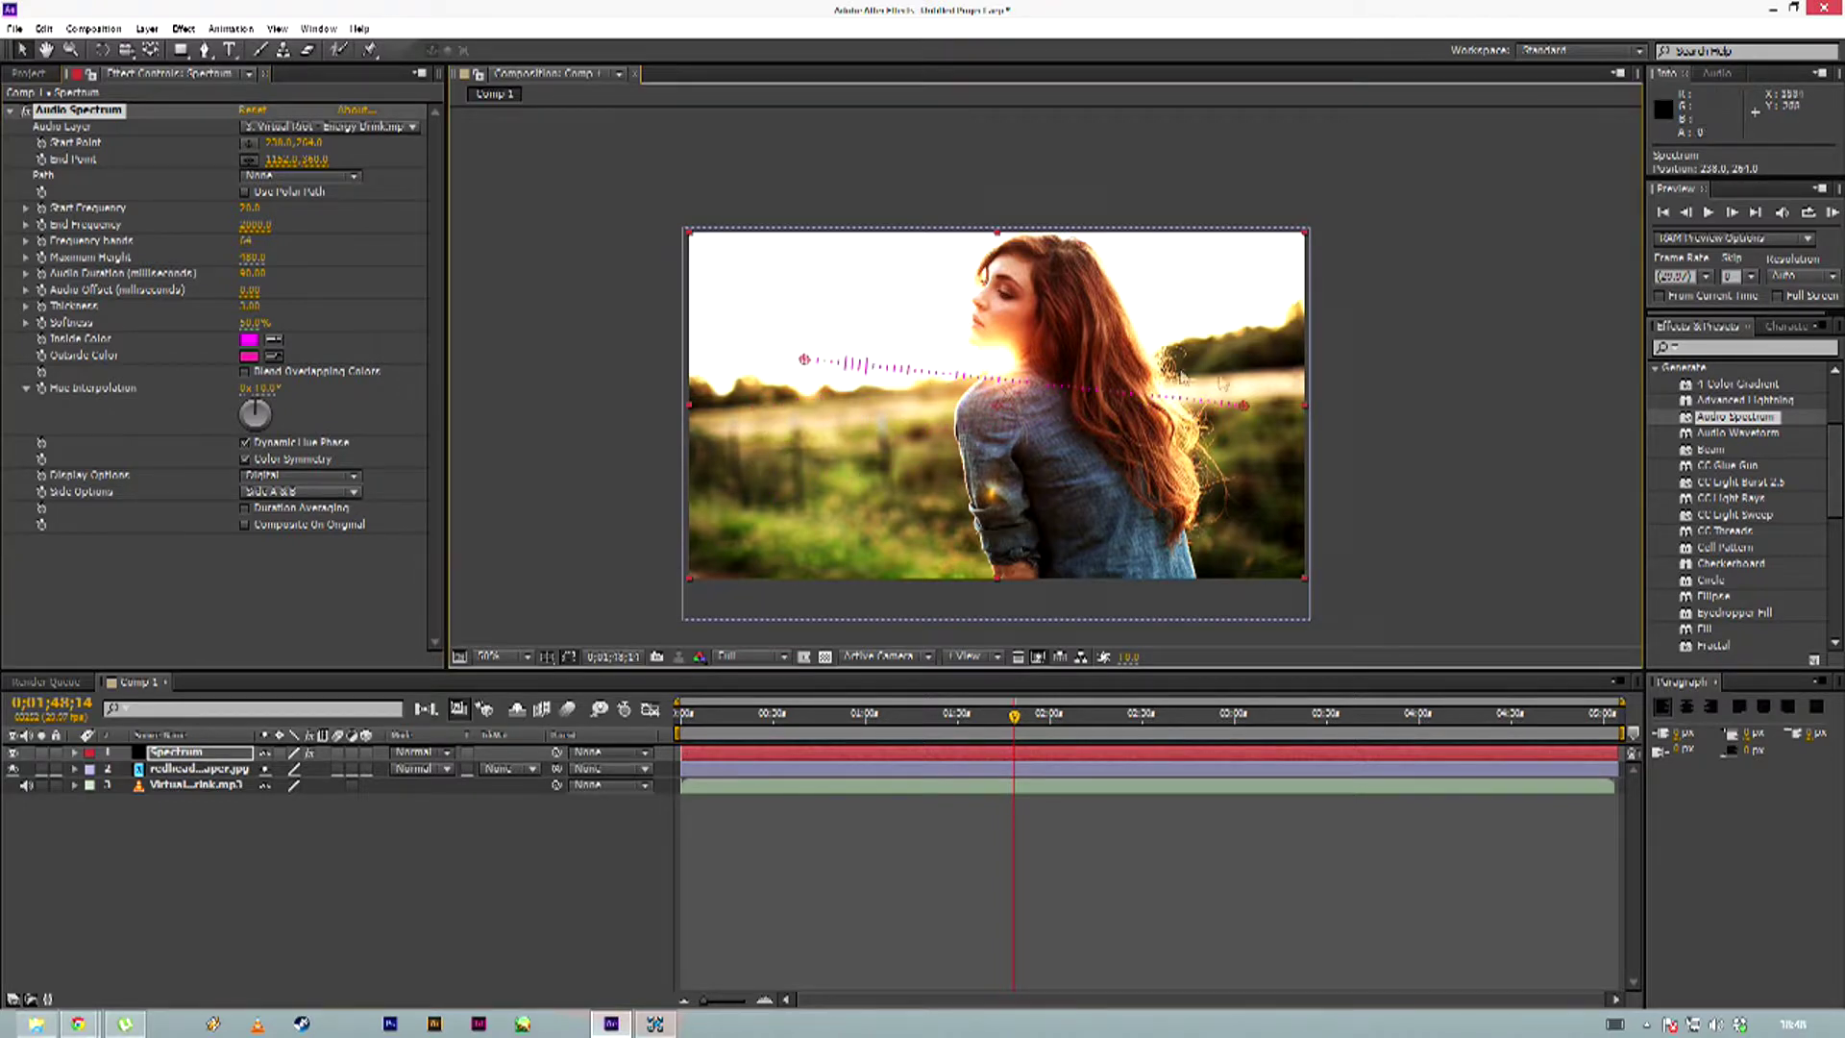
drag(1237, 413, 1192, 378)
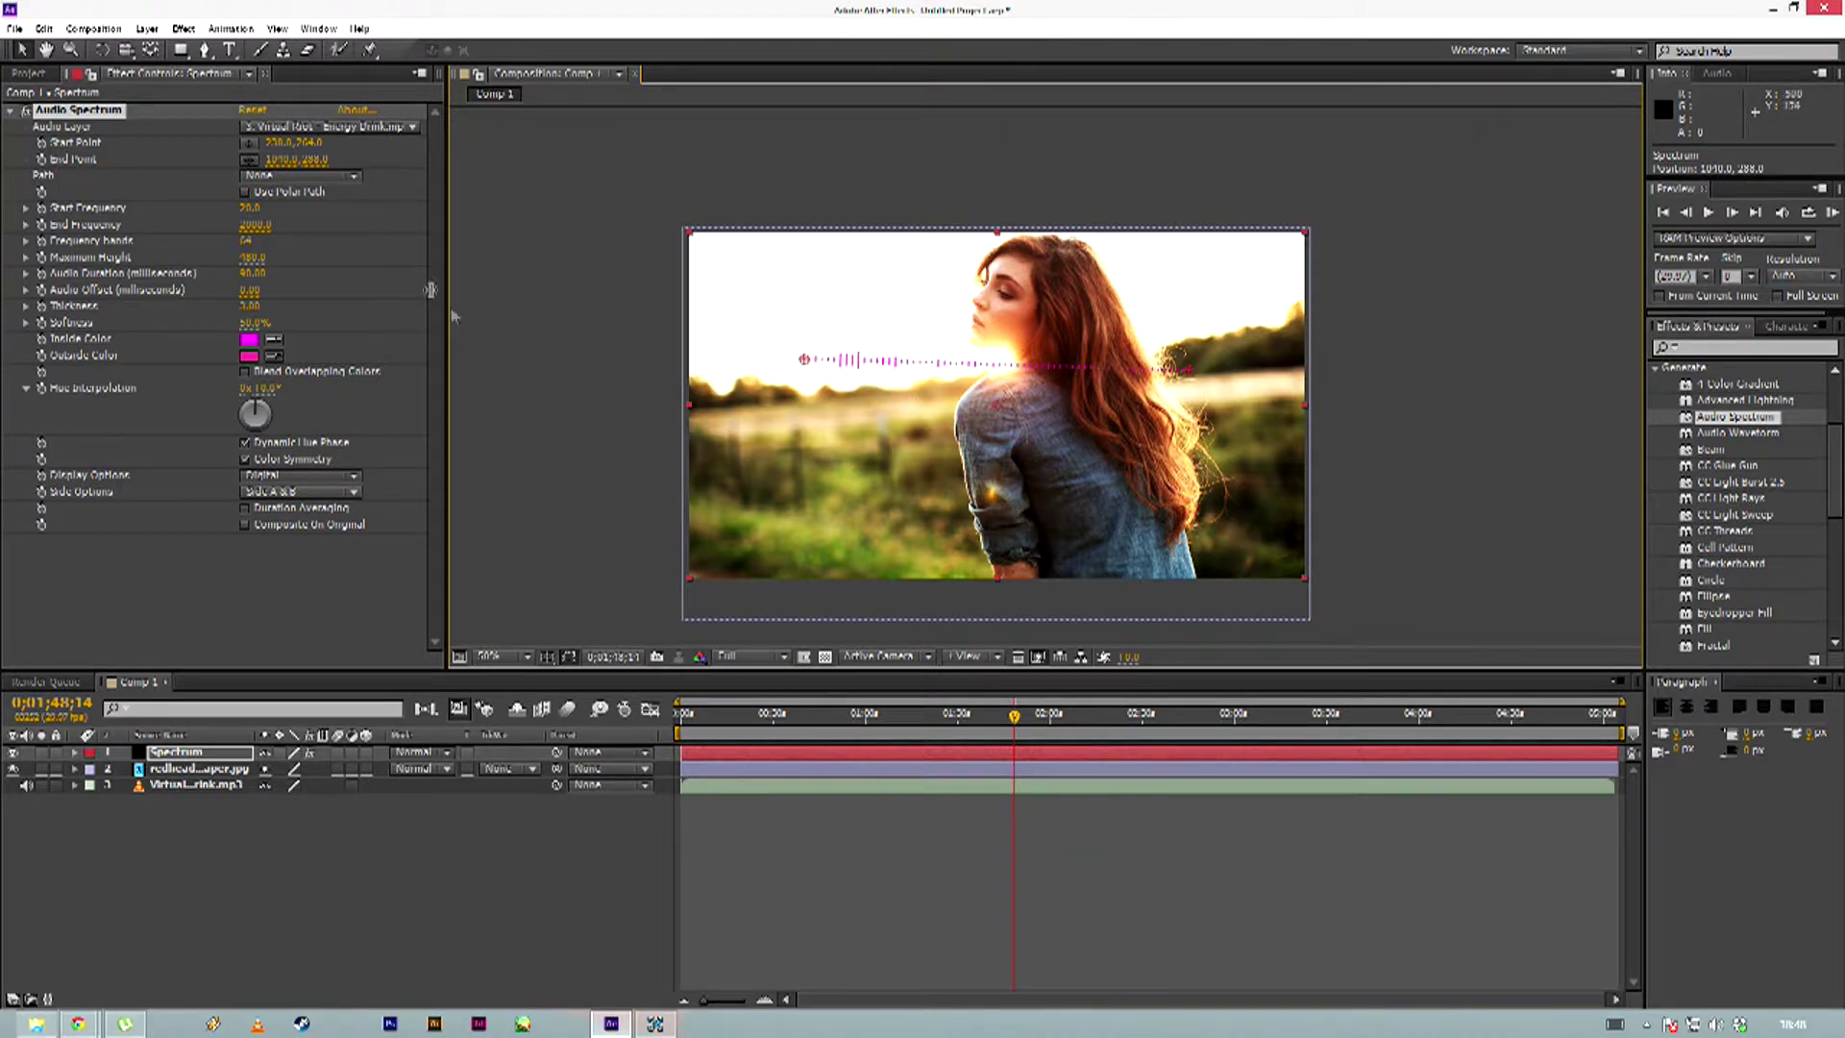
Set the Audio Spectrum start point to 0, 715
click(282, 144)
text(0)
key(Return)
click(302, 144)
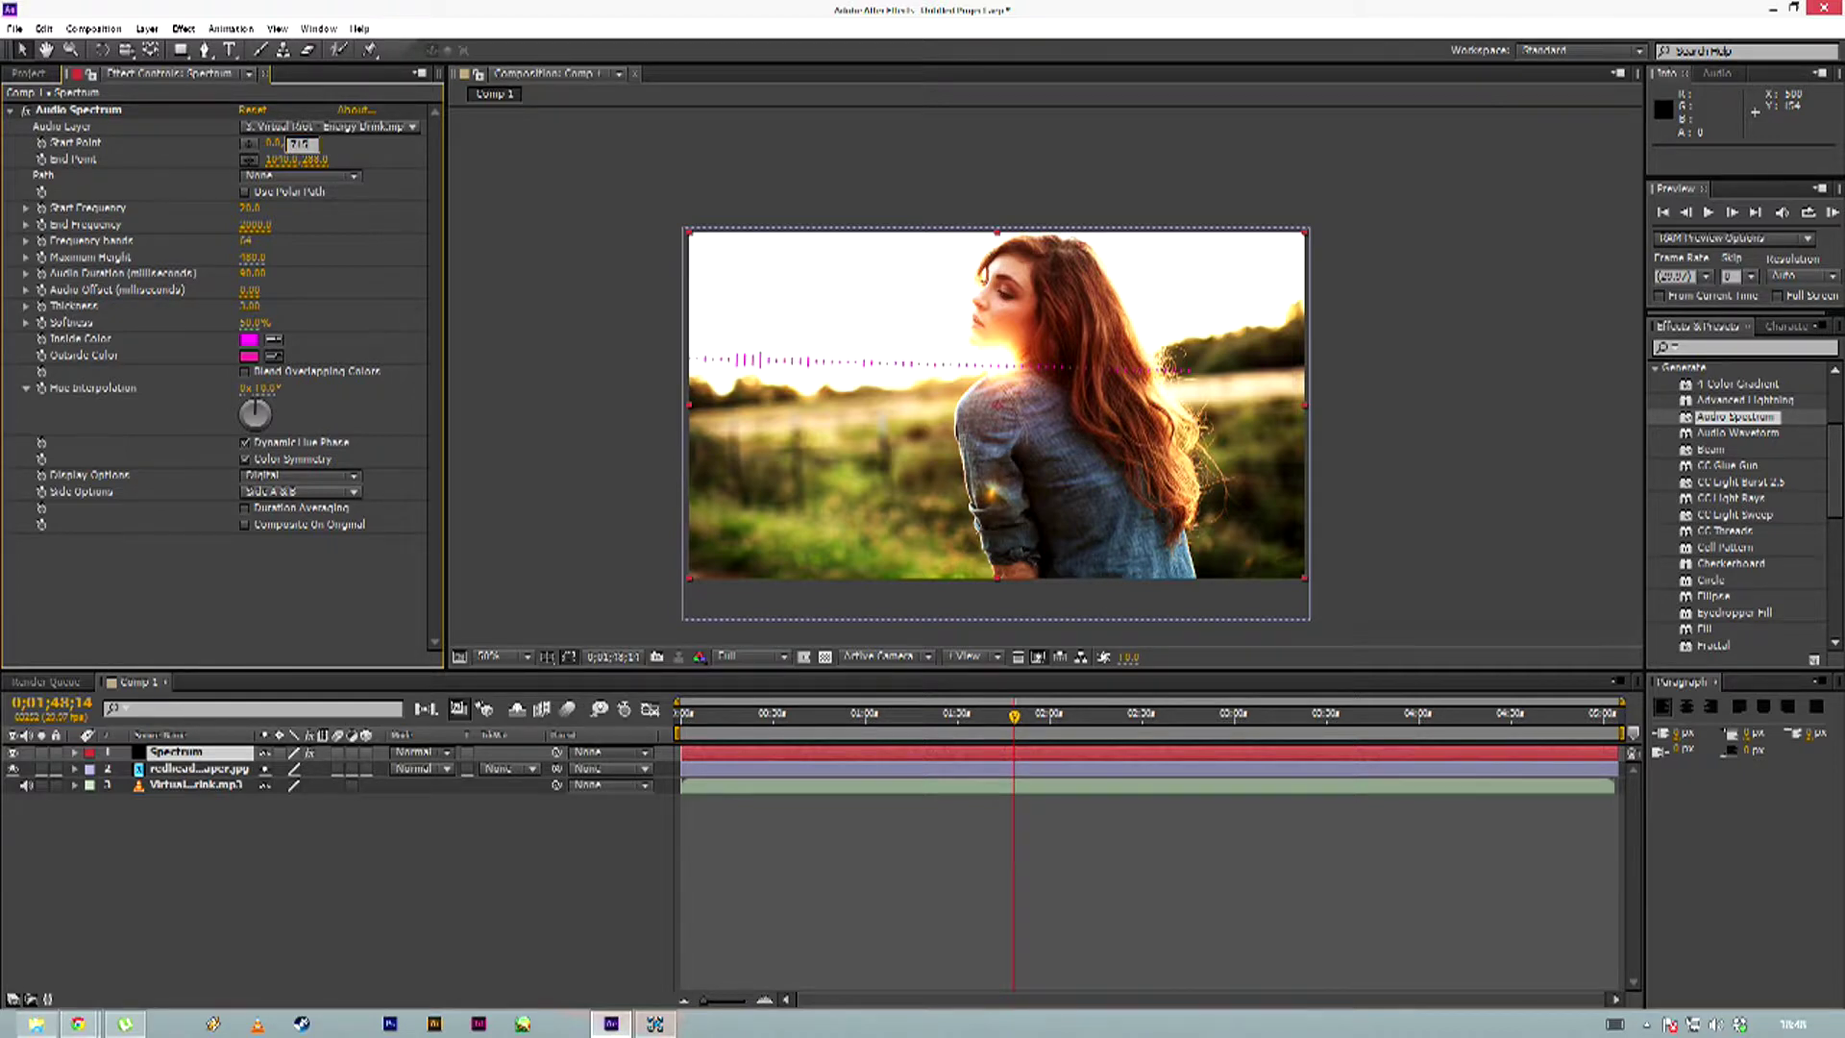
key(Return)
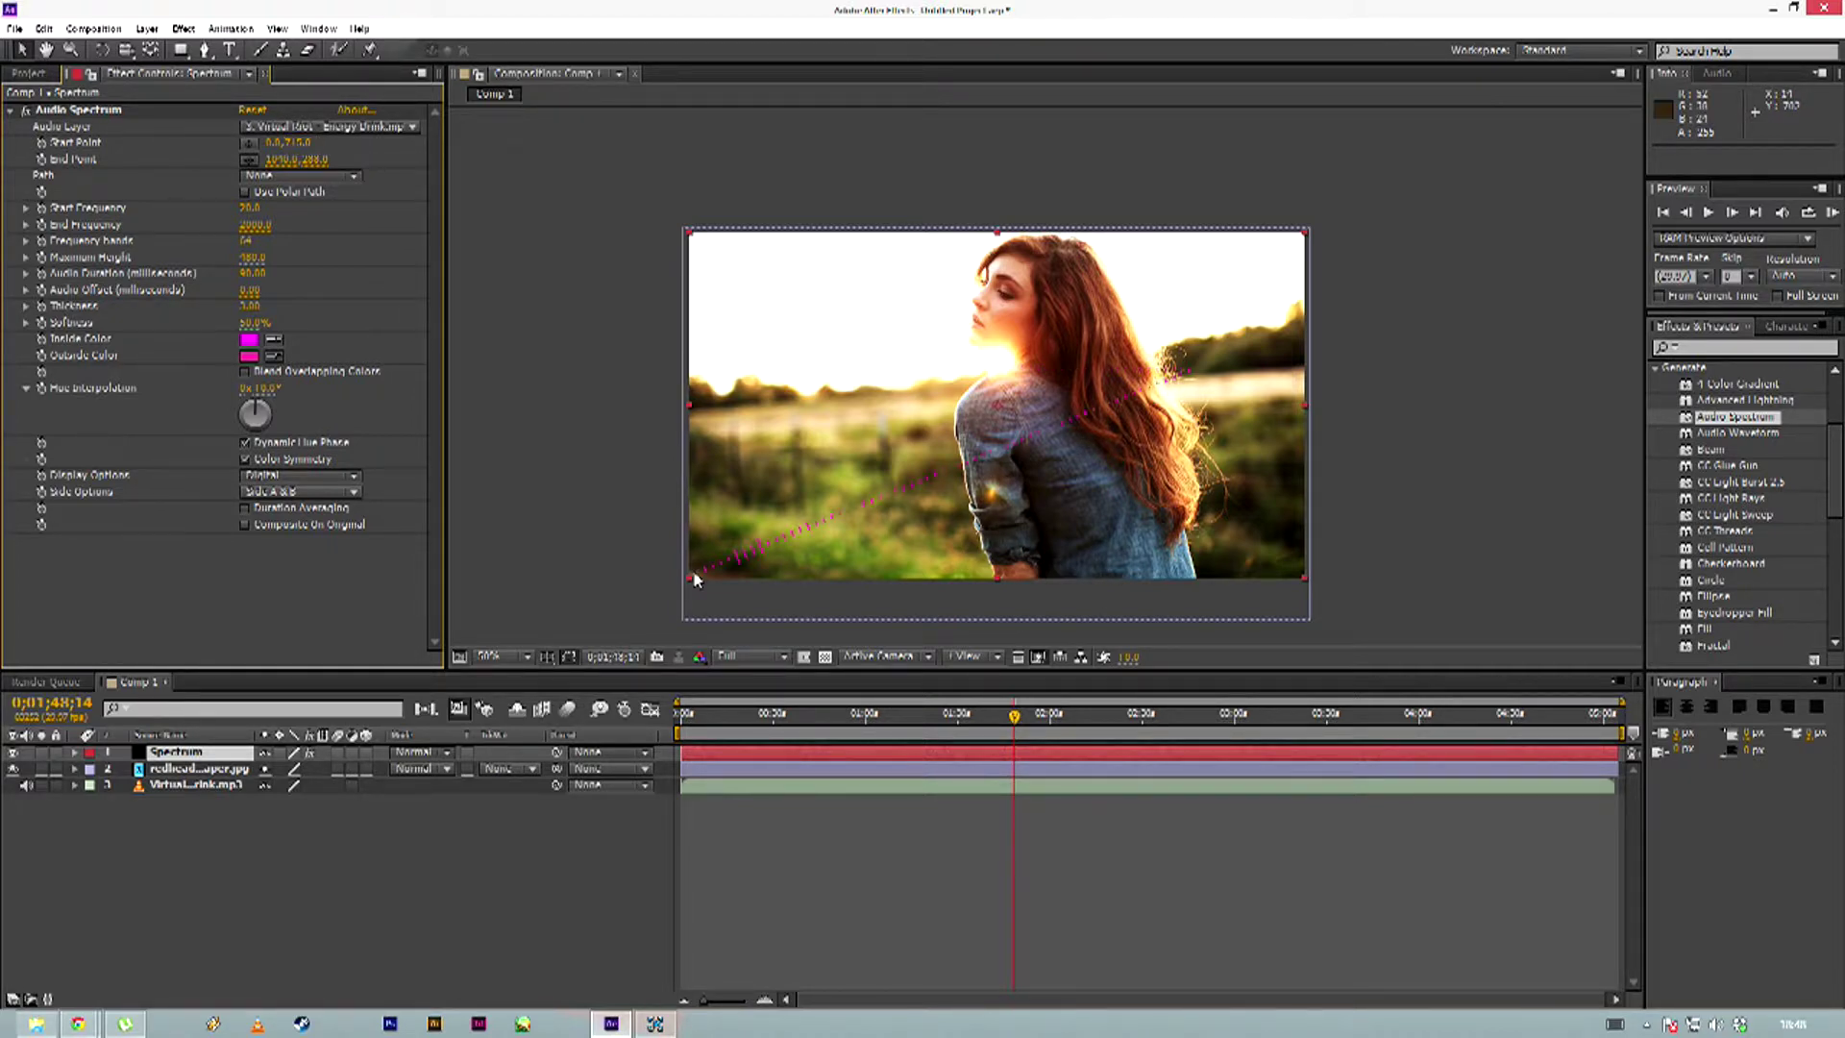
Set the Audio Spectrum end point to 1280, 715
click(281, 160)
text(19)
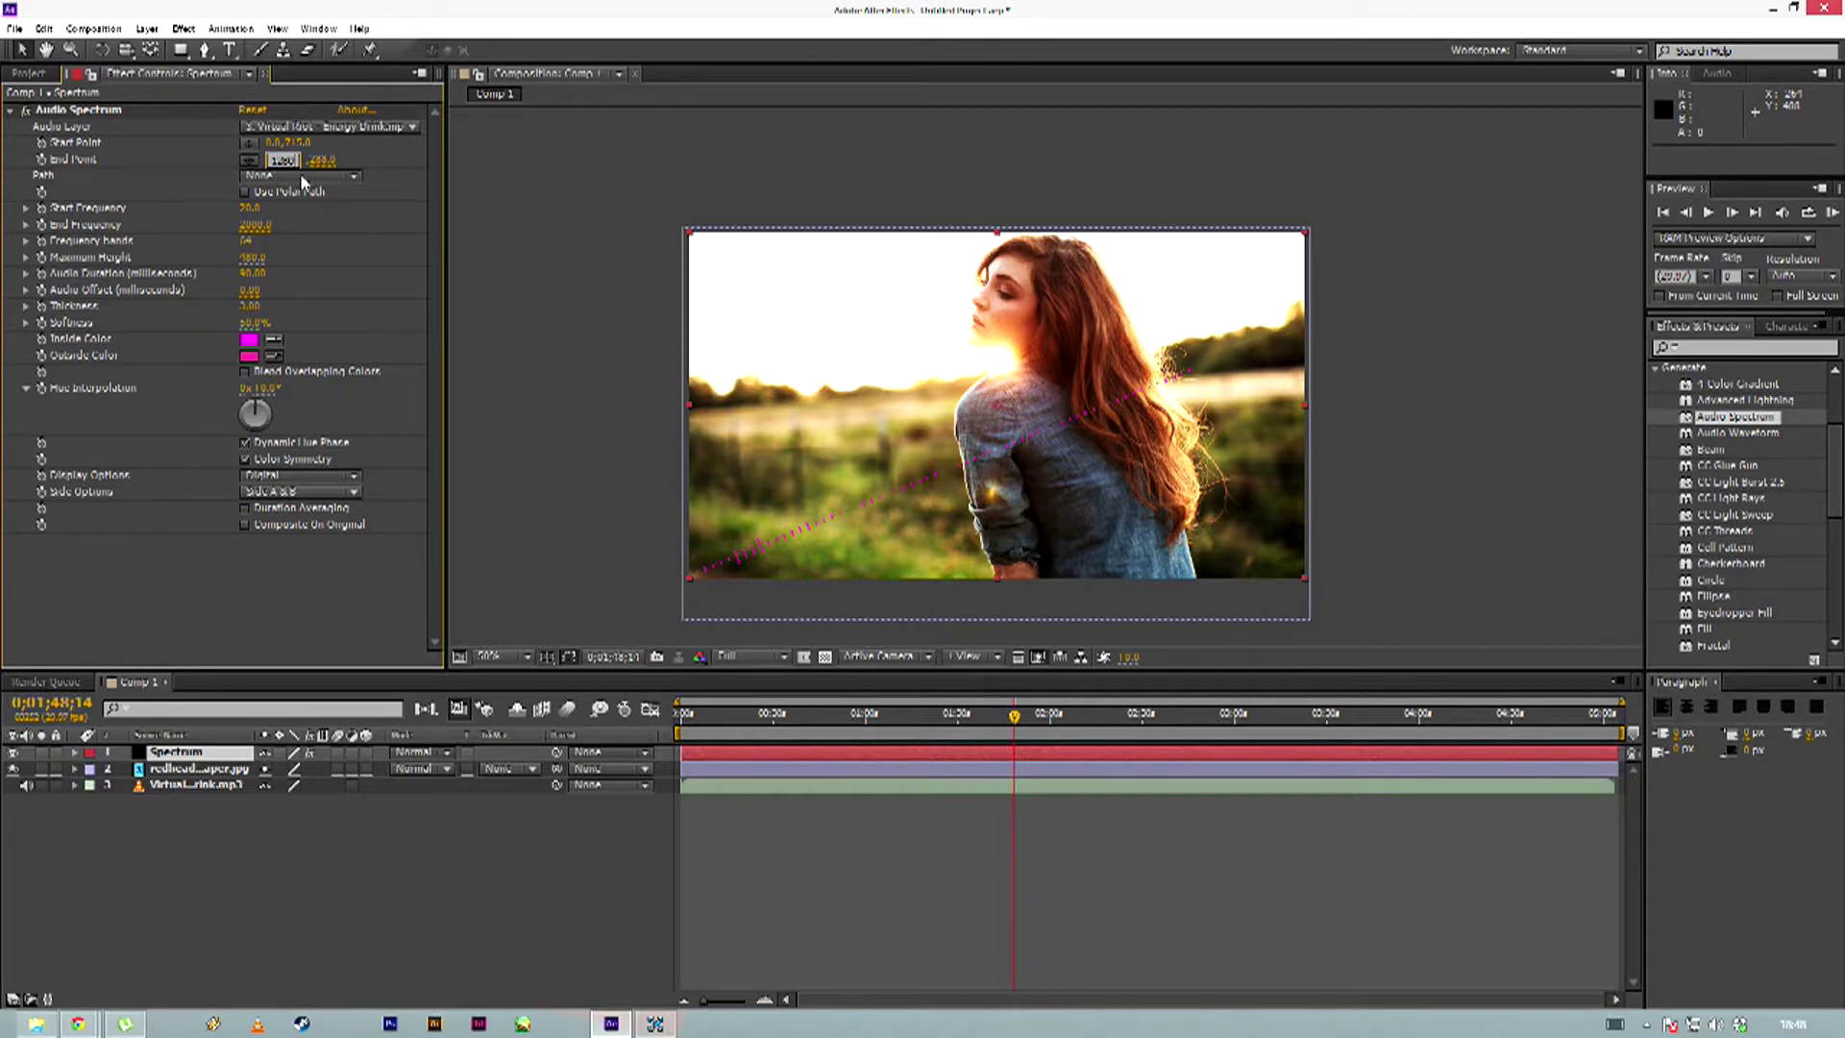
text(20)
key(Tab)
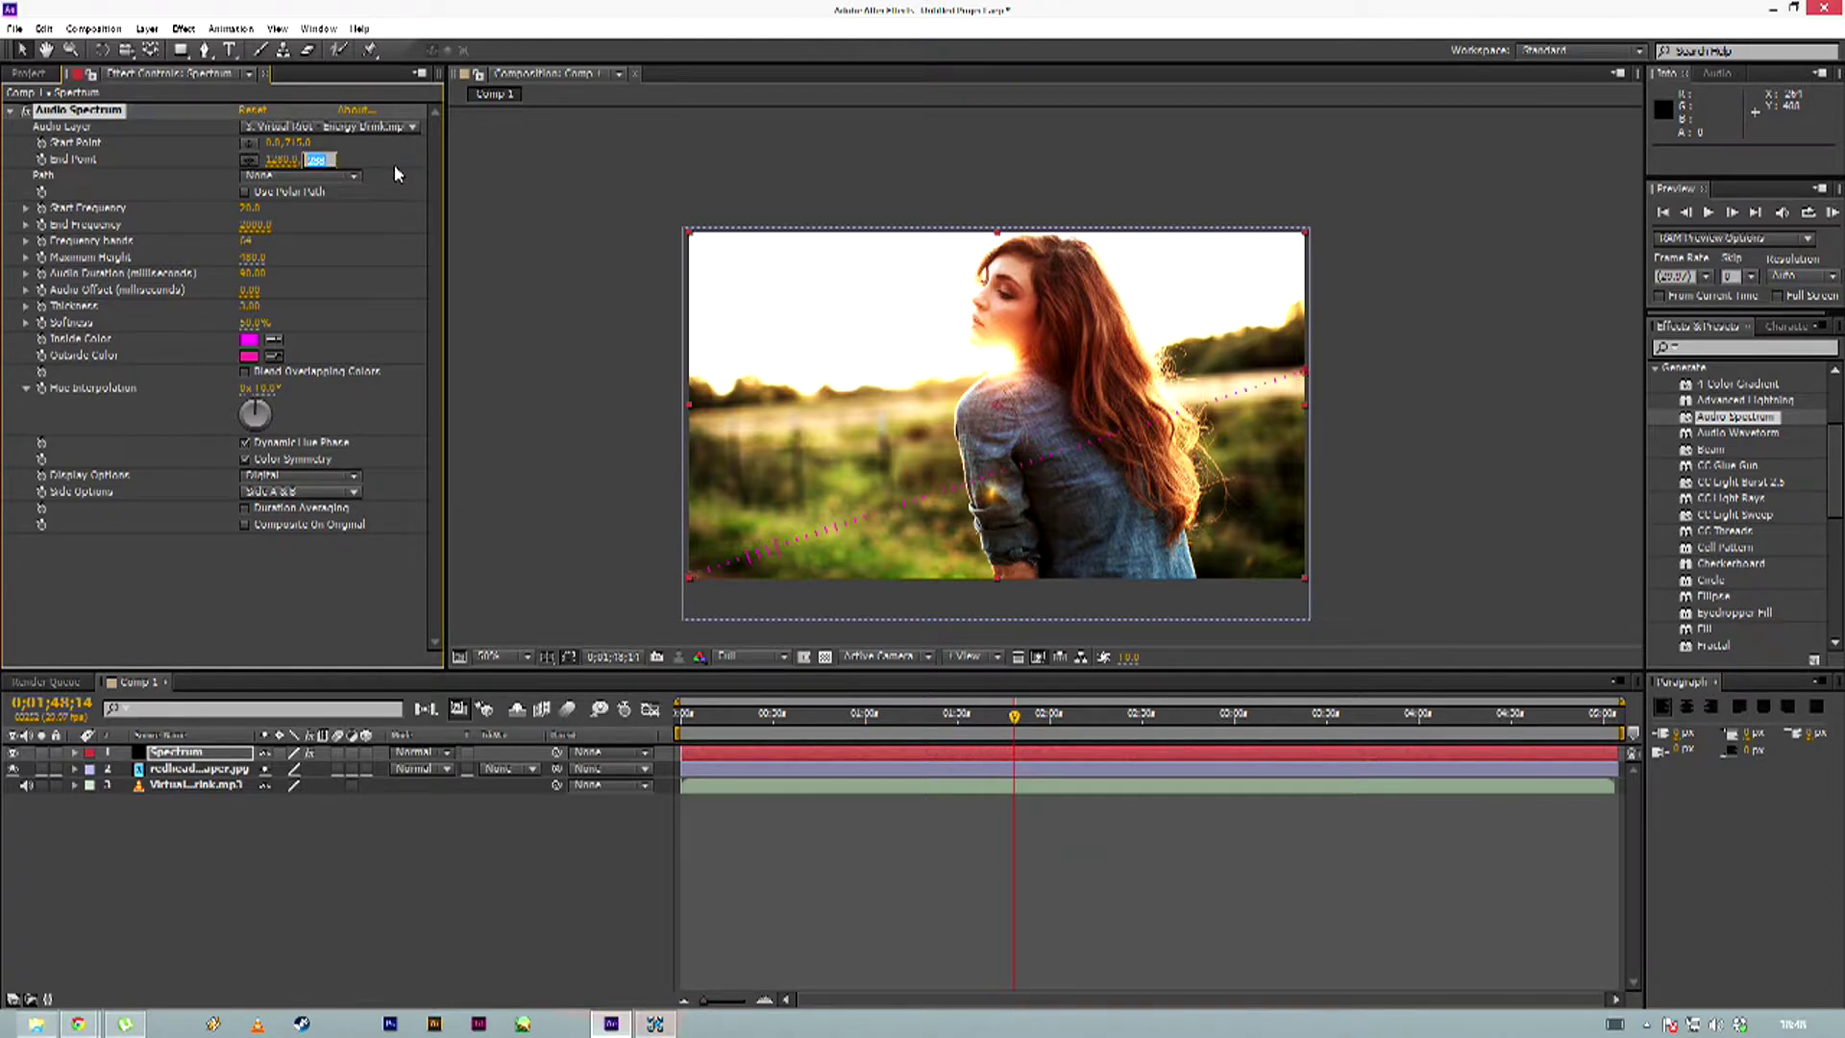
text(715)
key(Return)
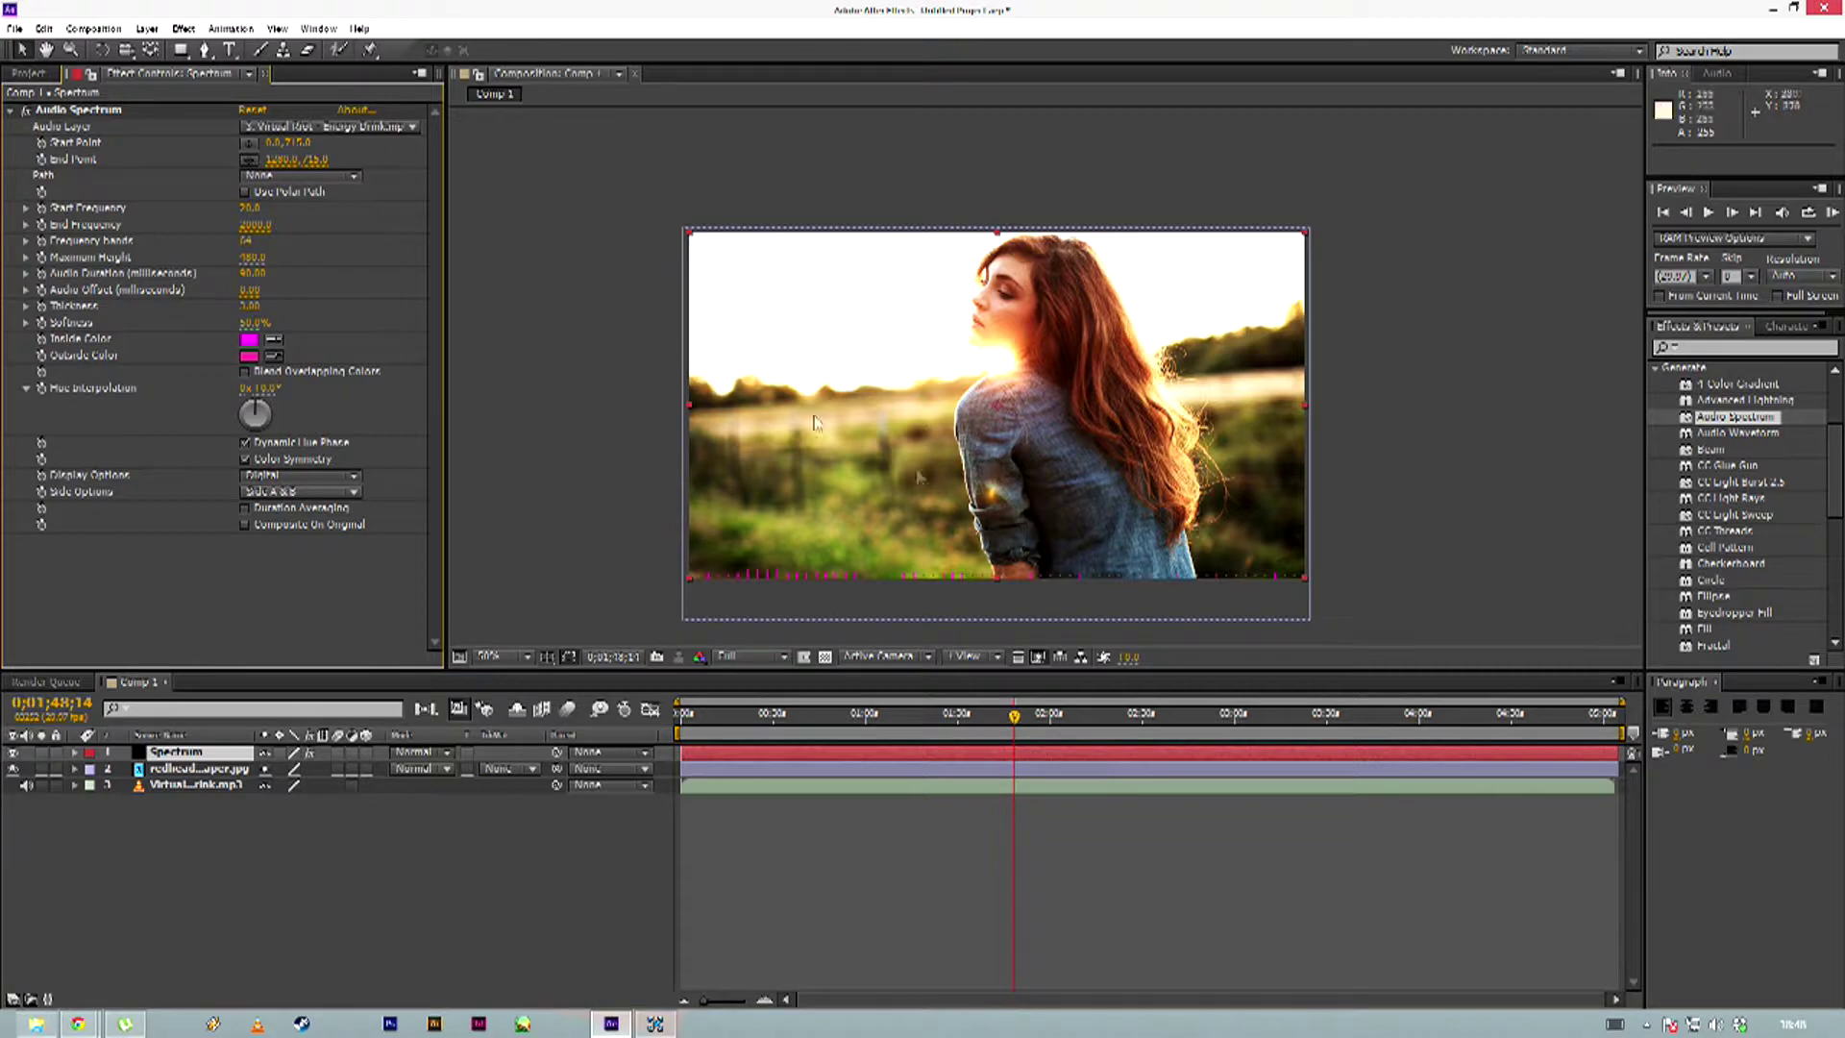
Examine how the spectrum bars along the image's lower edge react to the music between about 1:40 and 2:11
scroll(1023, 471, up, 2)
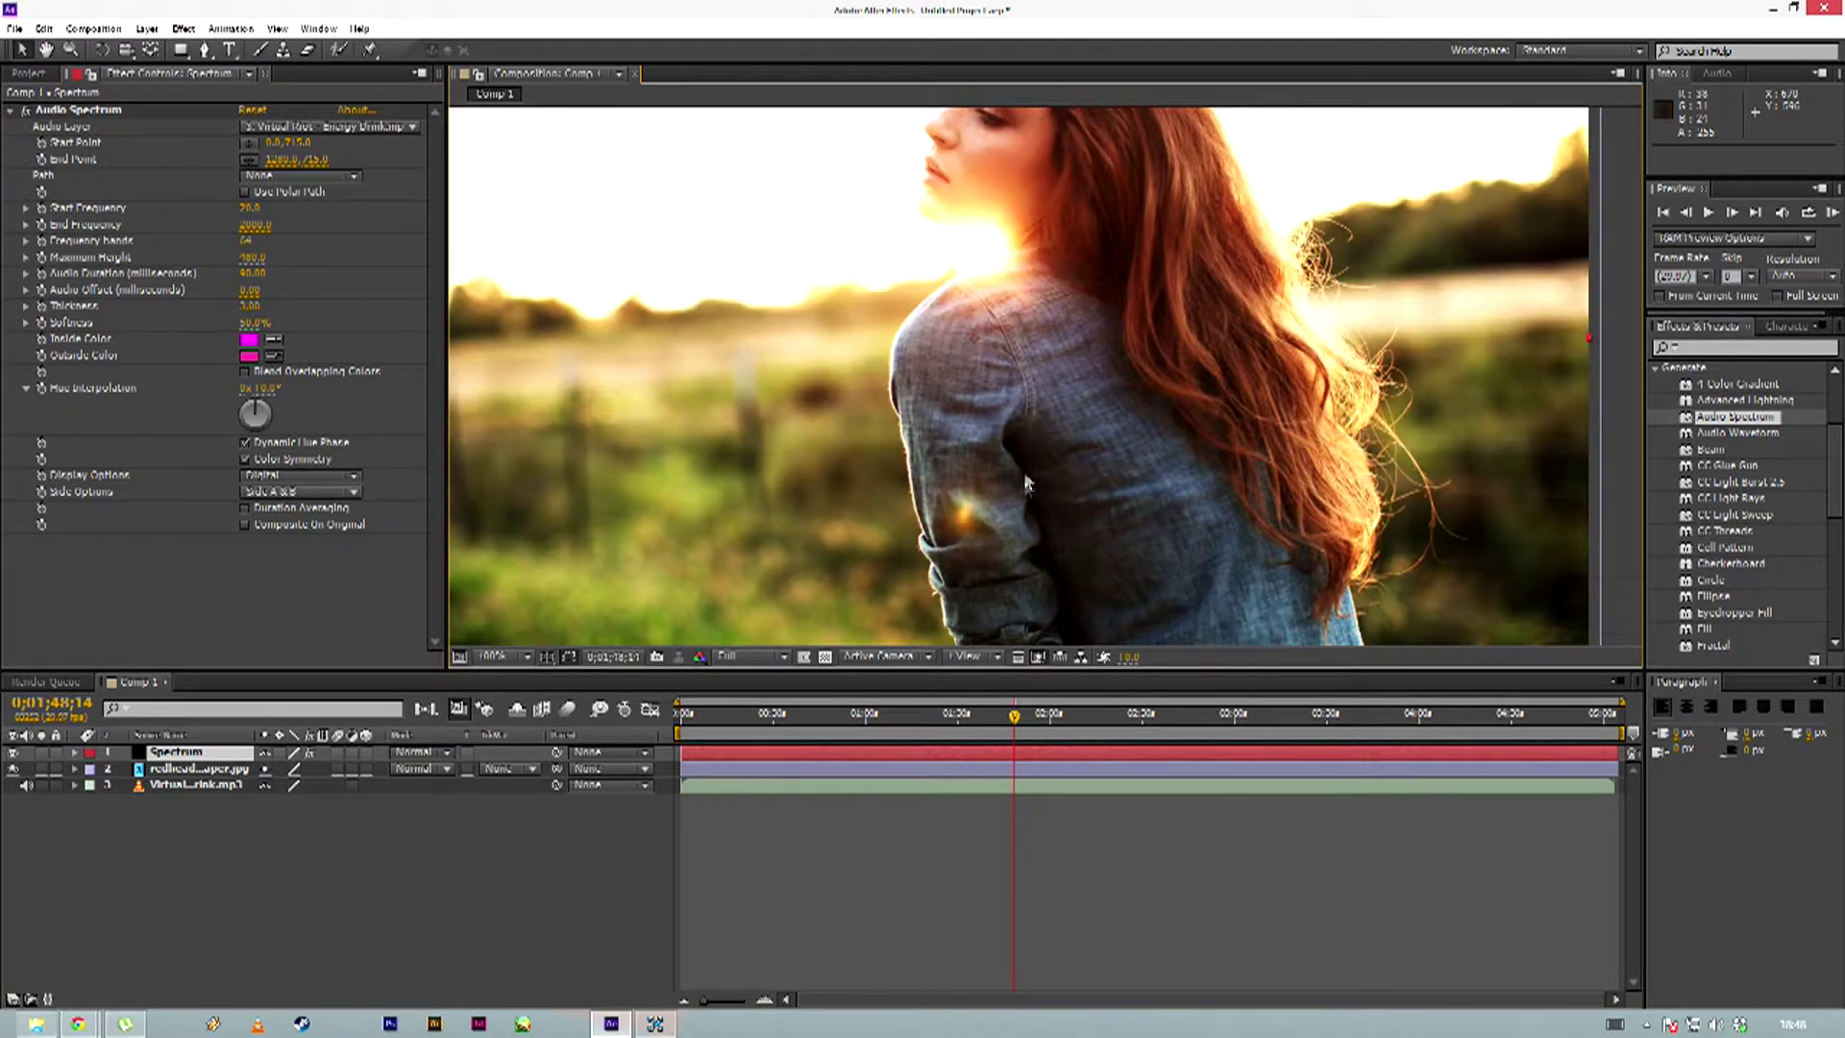
drag(1121, 331, 1144, 443)
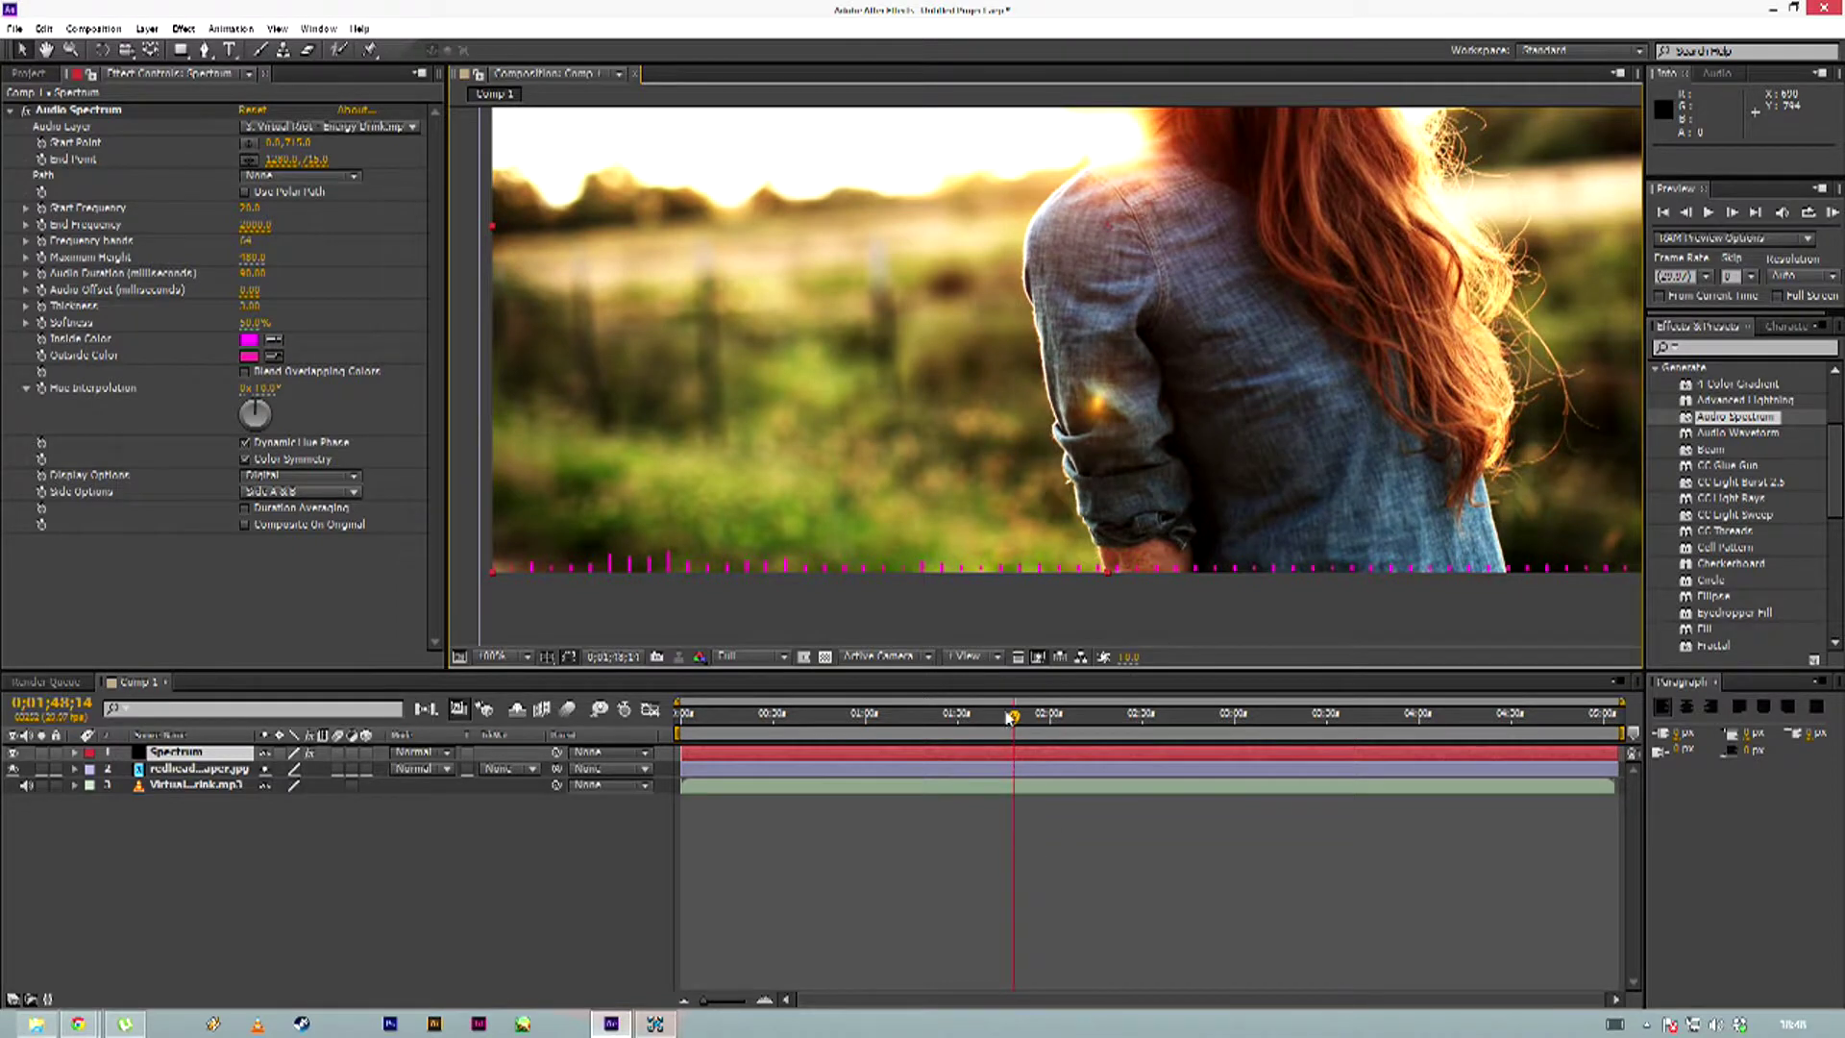
drag(1015, 721, 1030, 723)
drag(1057, 721, 1084, 721)
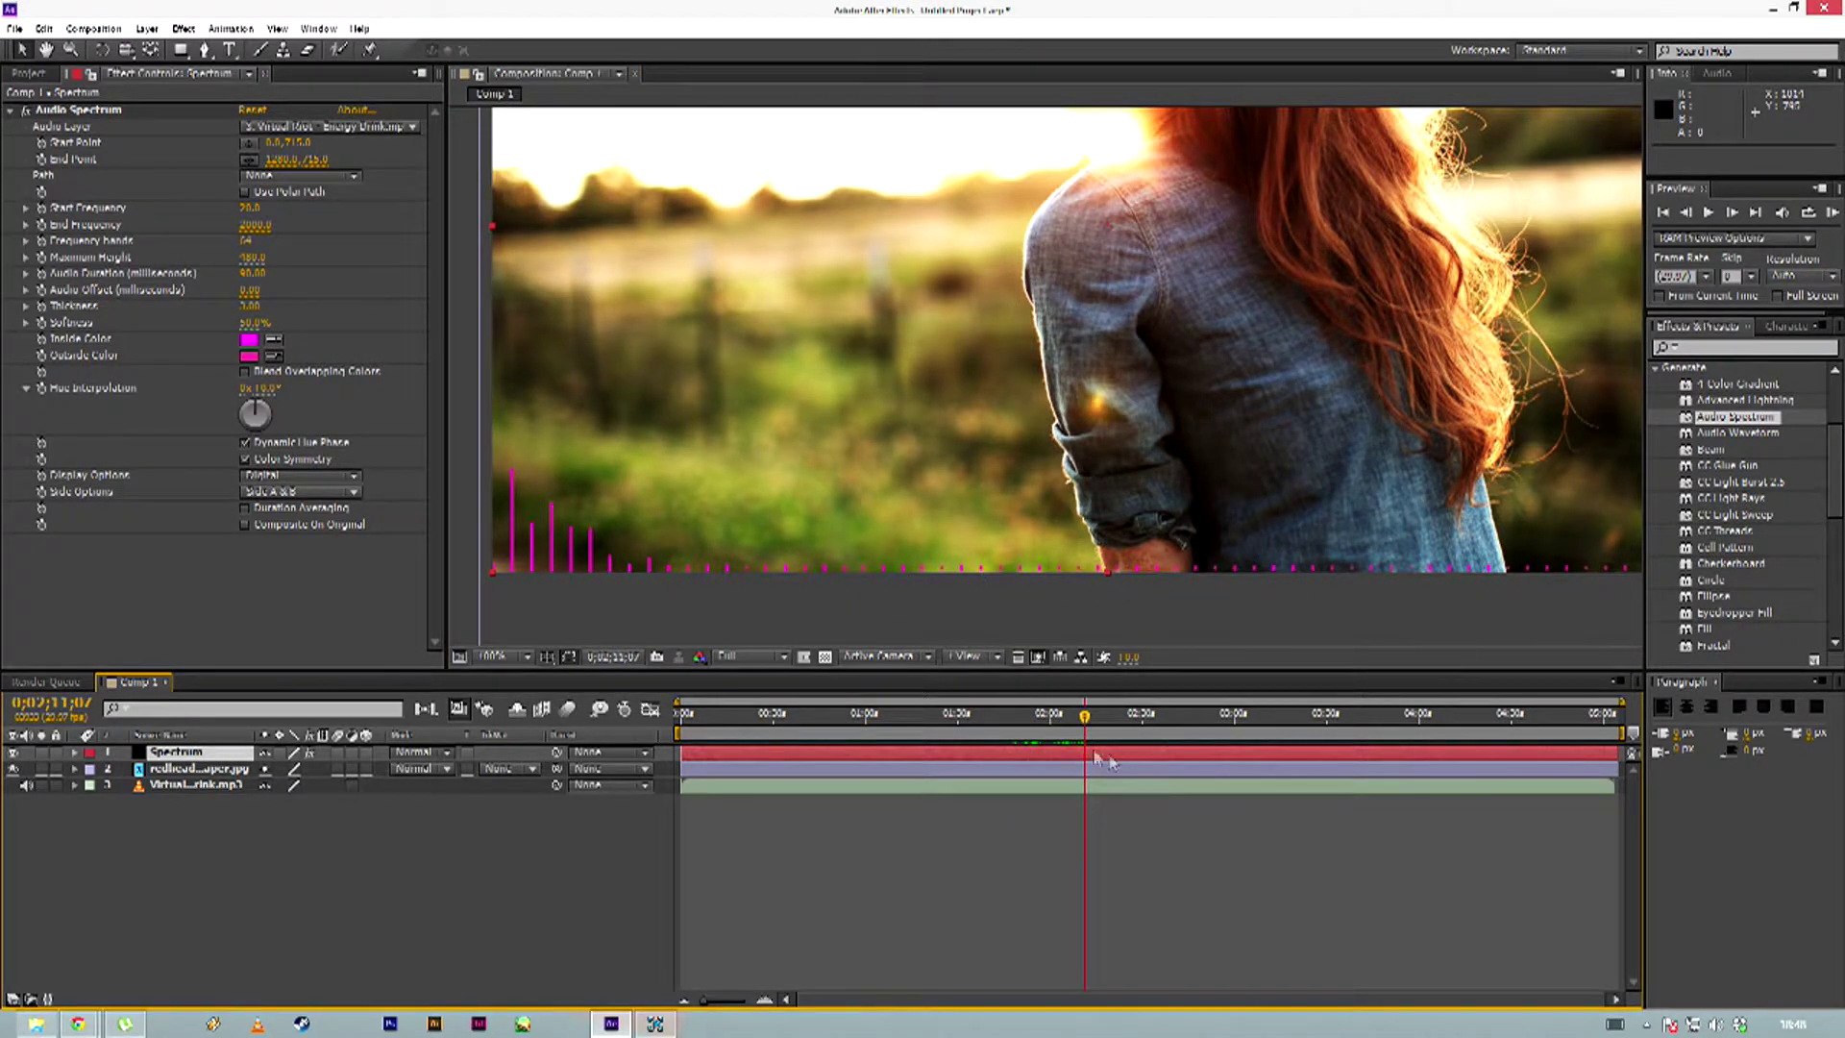
drag(1084, 721, 990, 717)
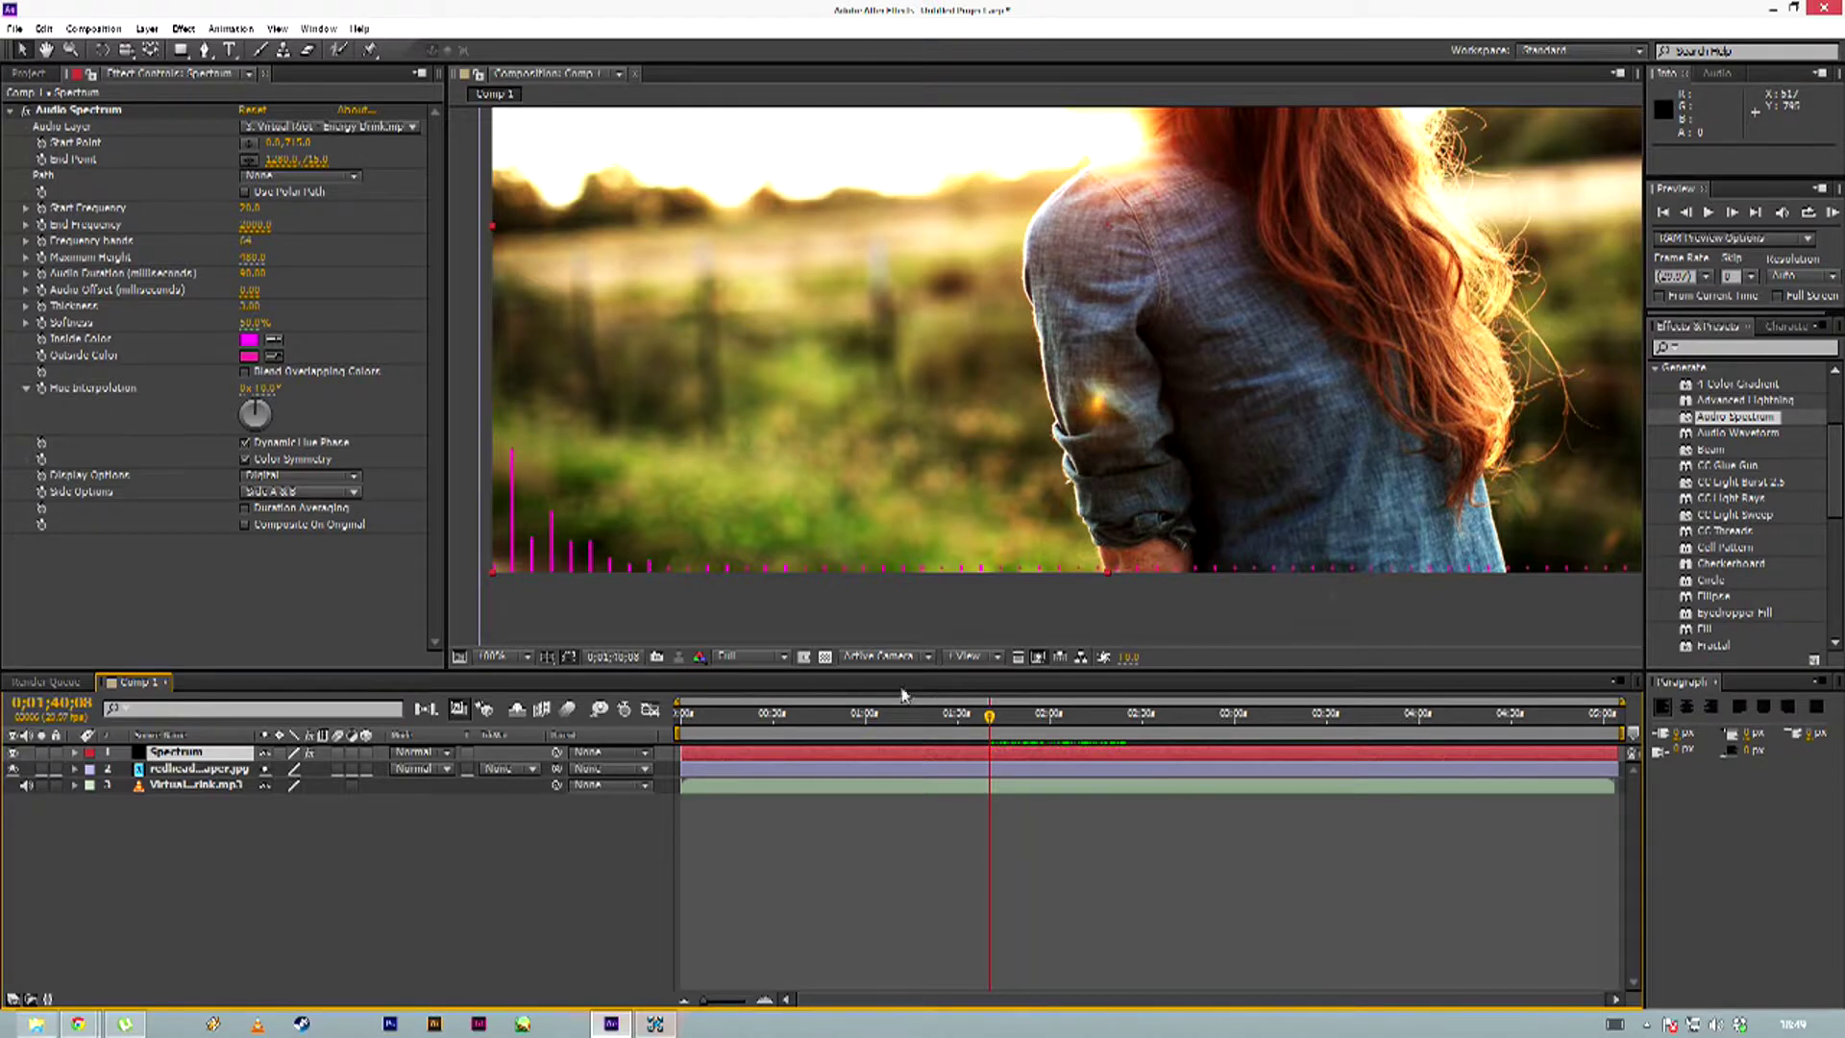
drag(993, 719, 1043, 719)
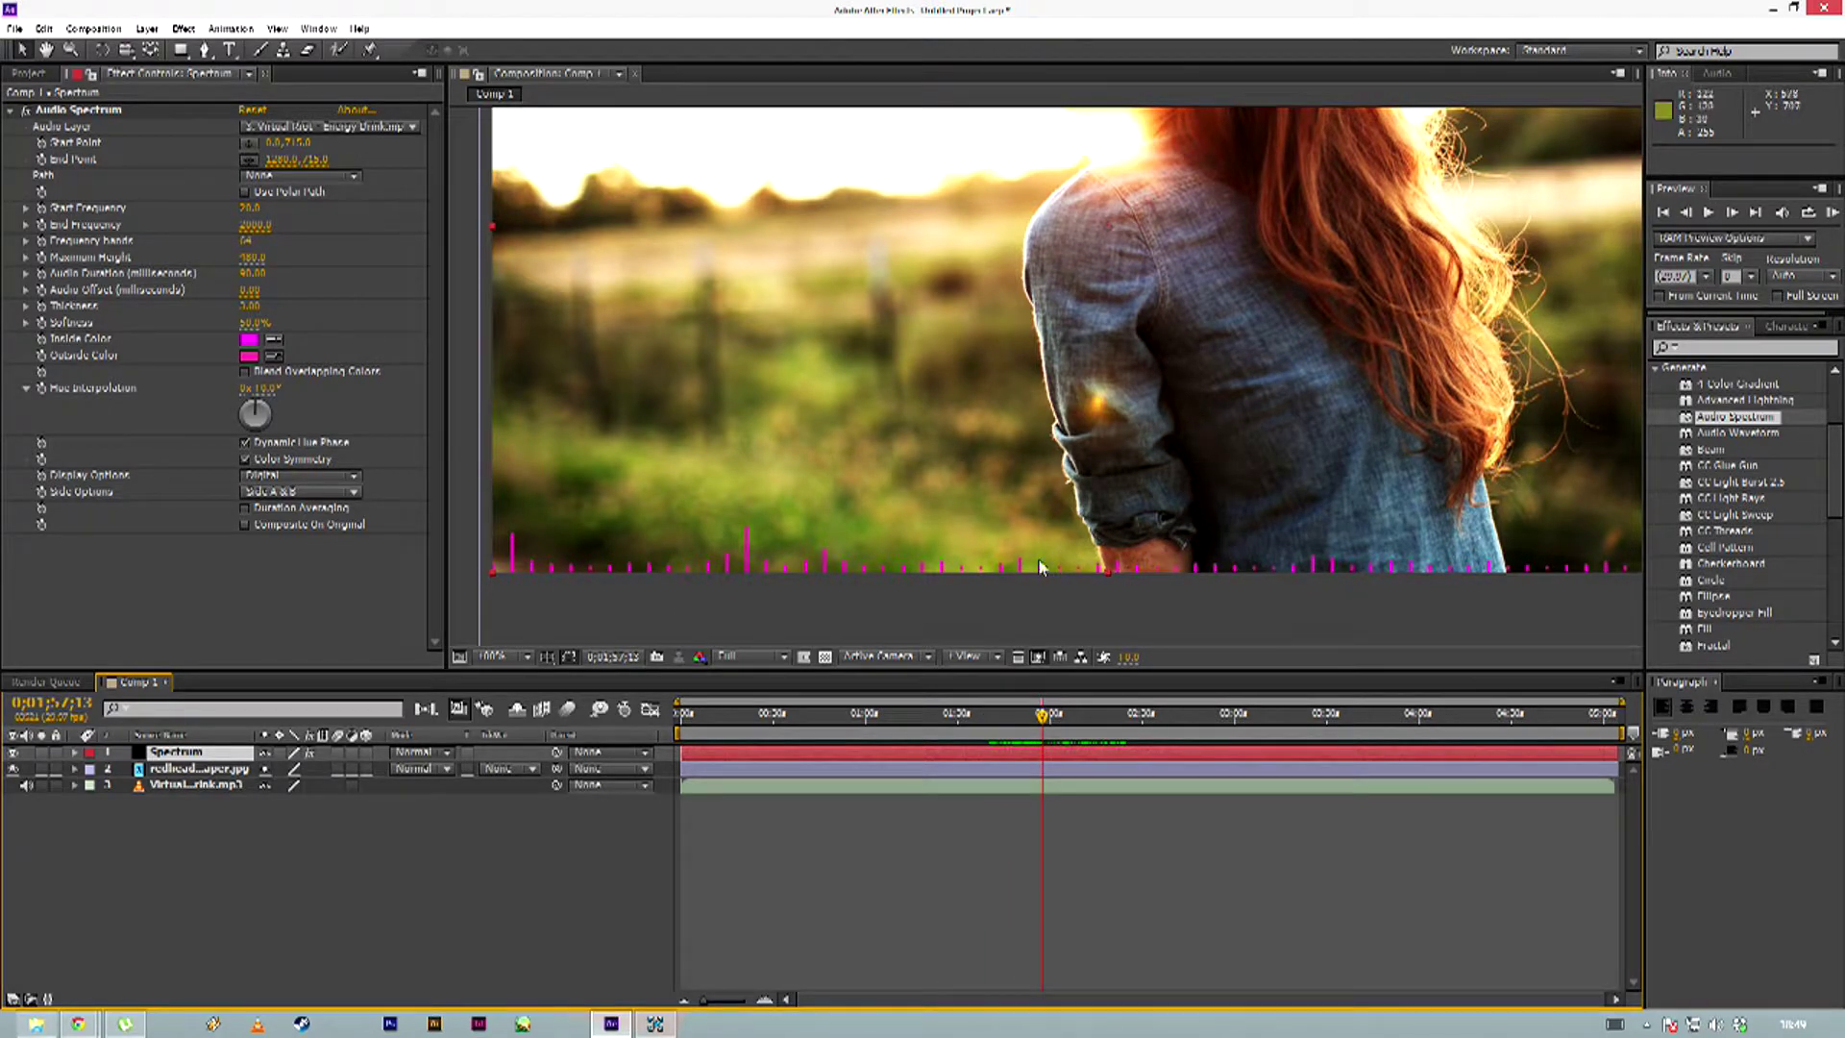
Set the Audio Spectrum end frequency to 500 and start frequency to 1, checking the bars up to about 2:21 in the track
scroll(1047, 504, down, 2)
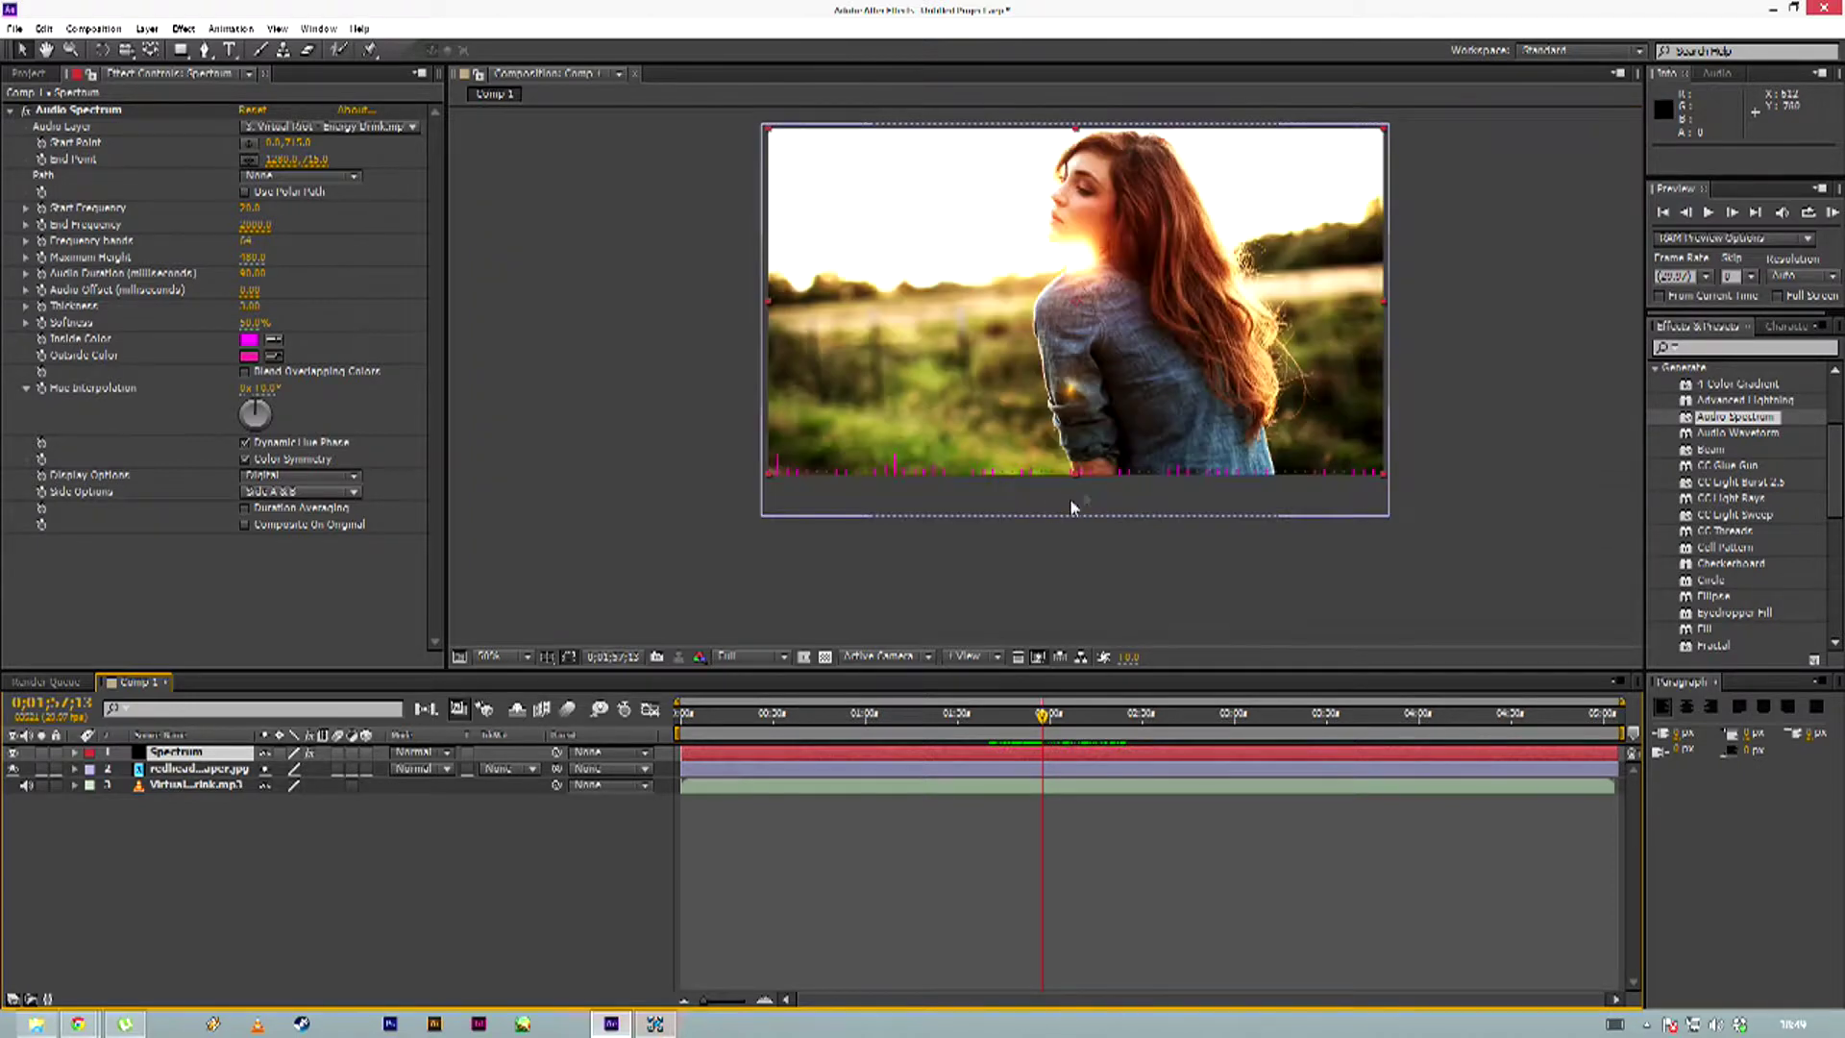
drag(821, 442, 935, 371)
scroll(906, 355, up, 2)
scroll(1045, 269, down, 2)
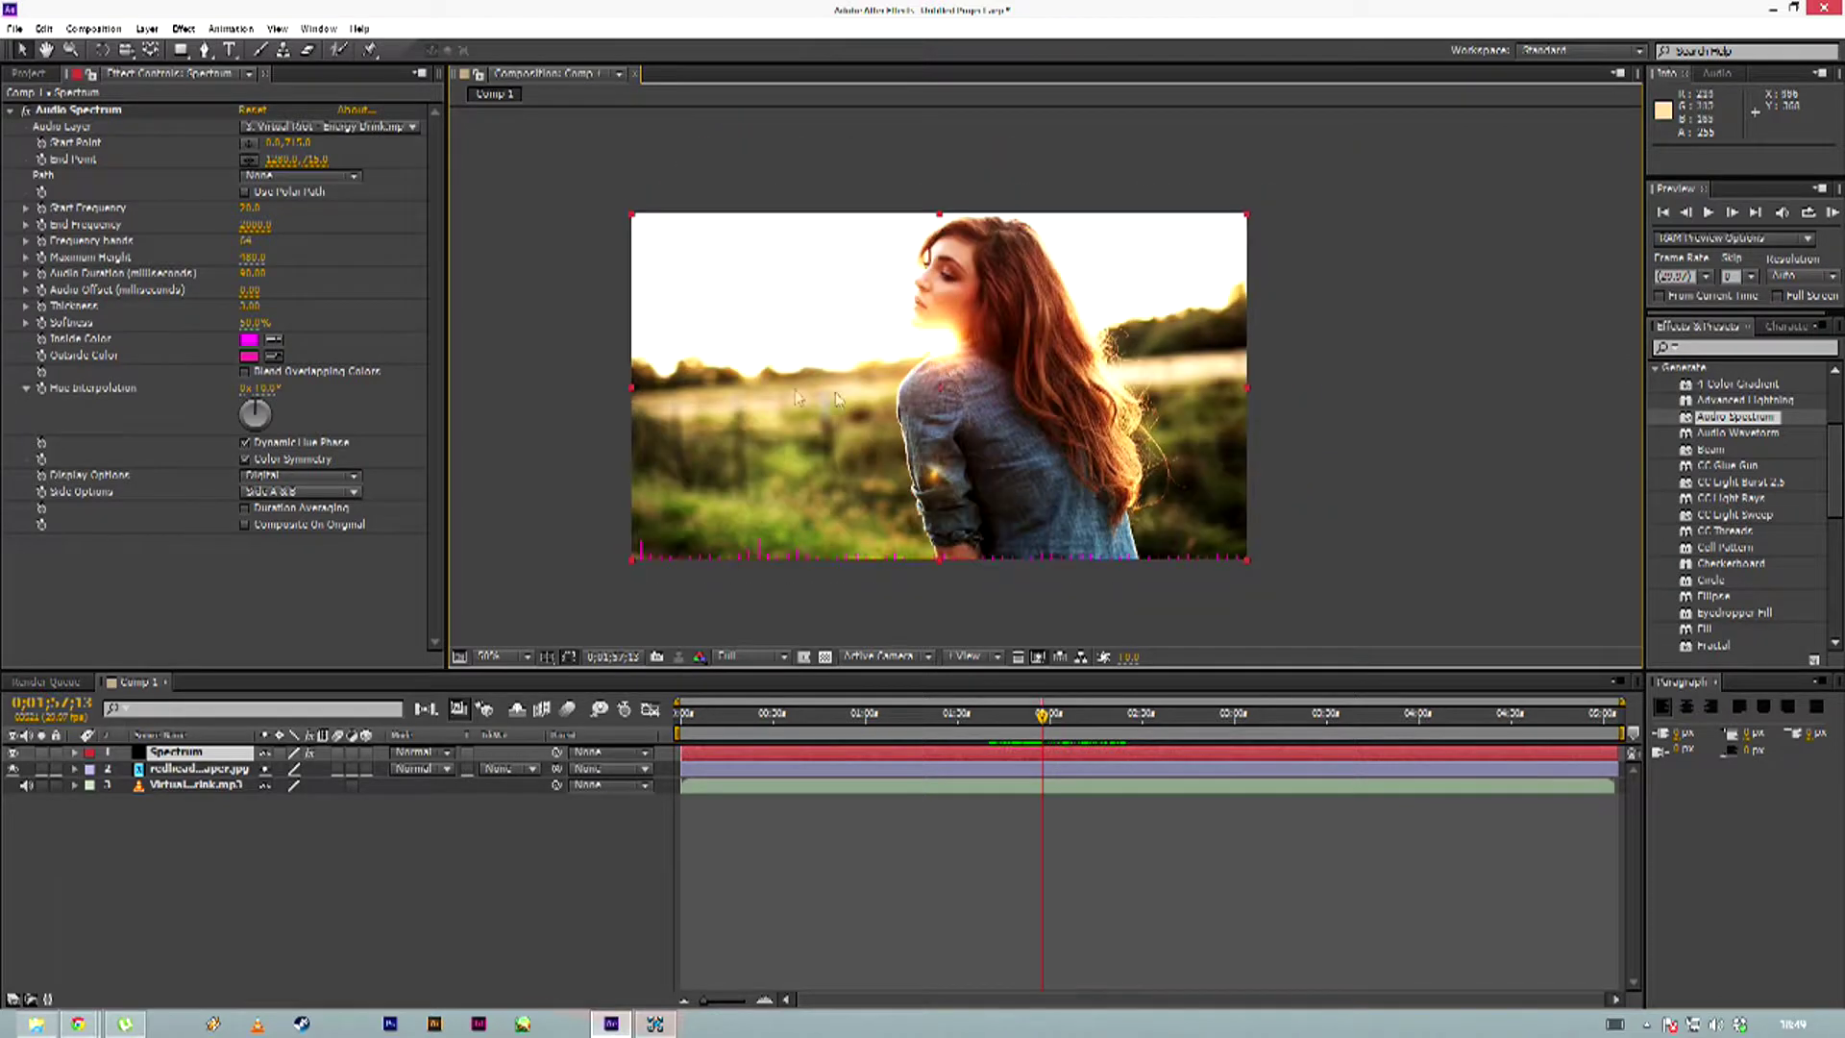
click(250, 227)
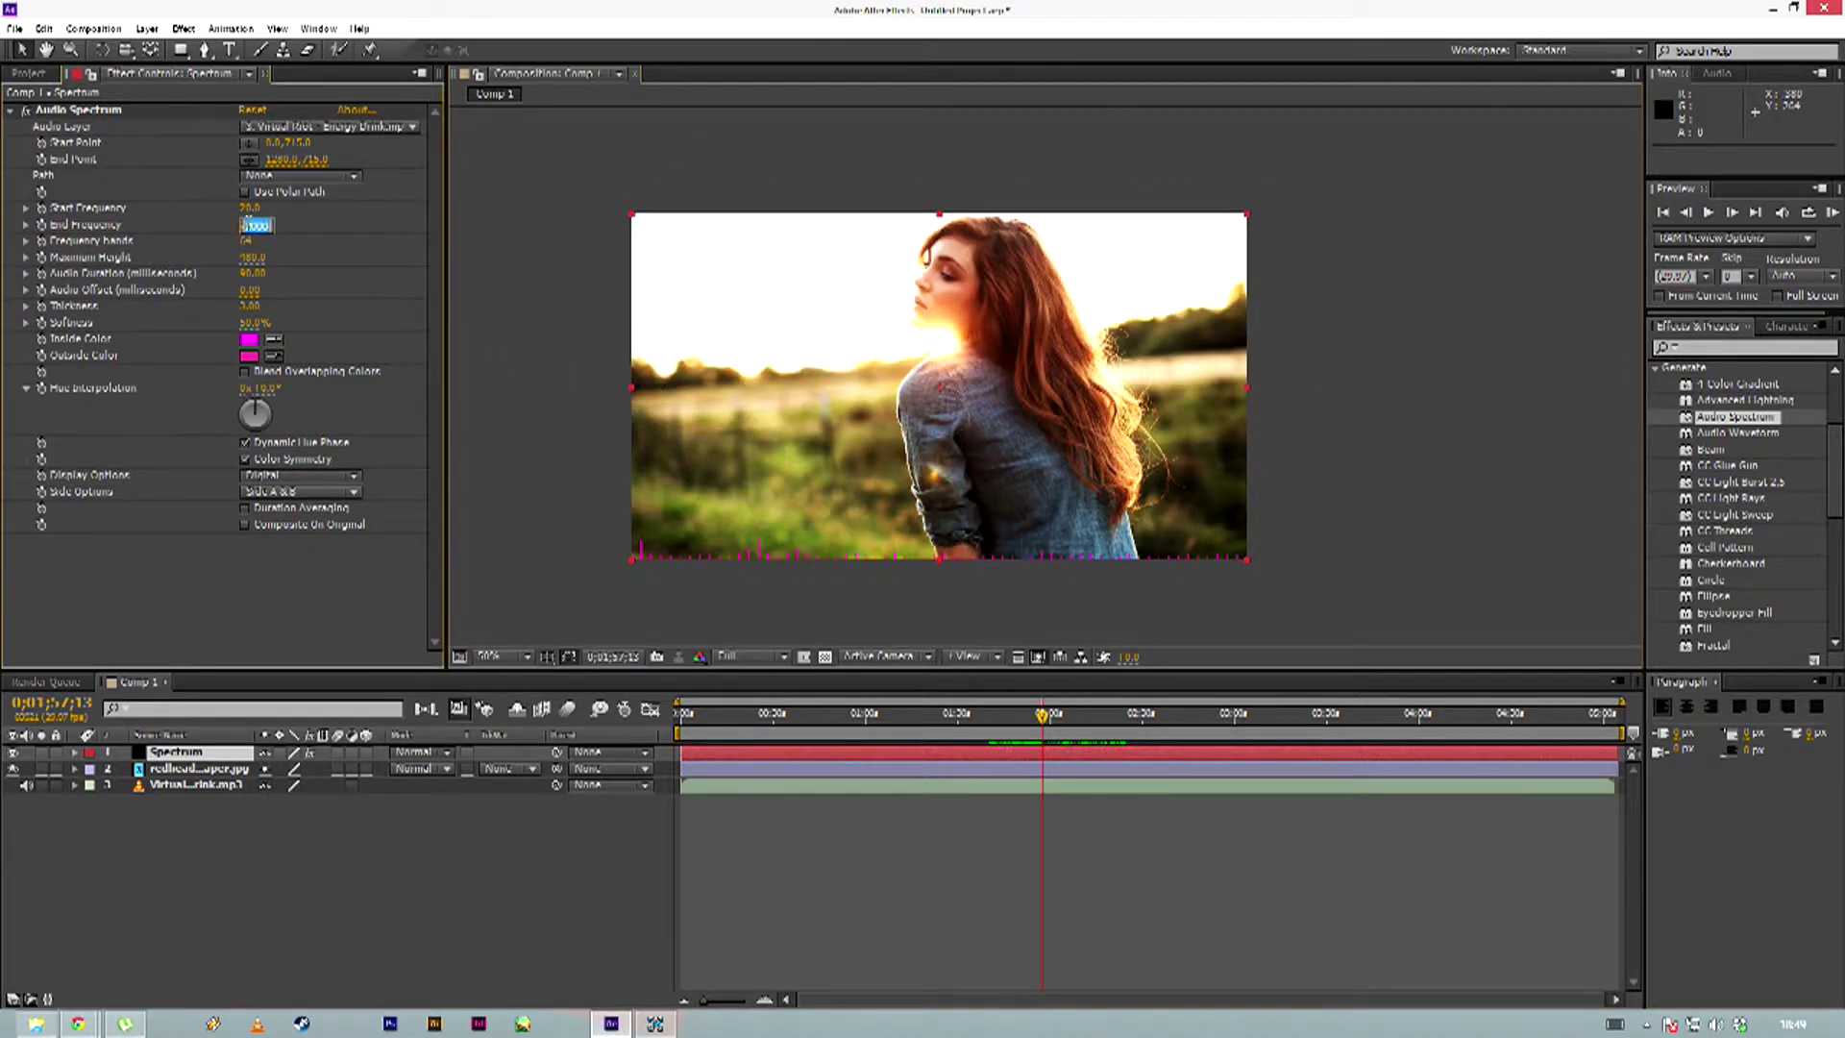
text(500)
key(shift+Tab)
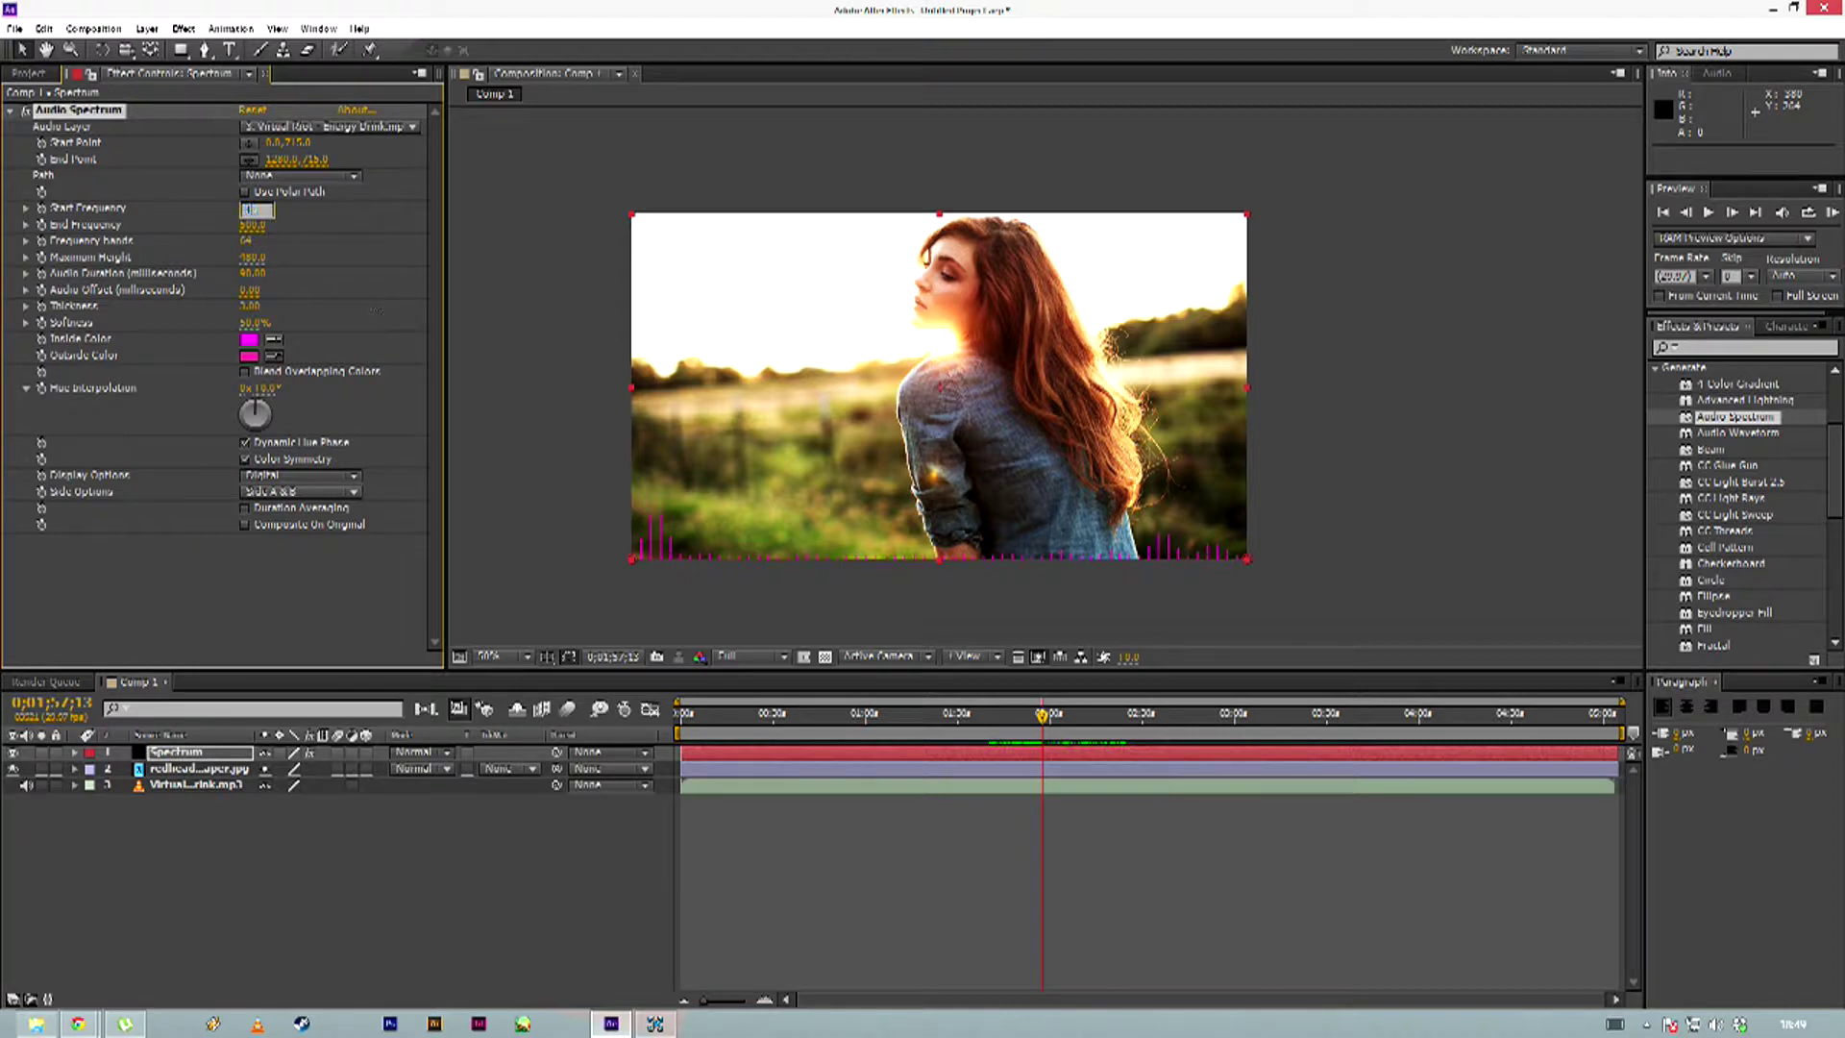
text(1)
click(563, 446)
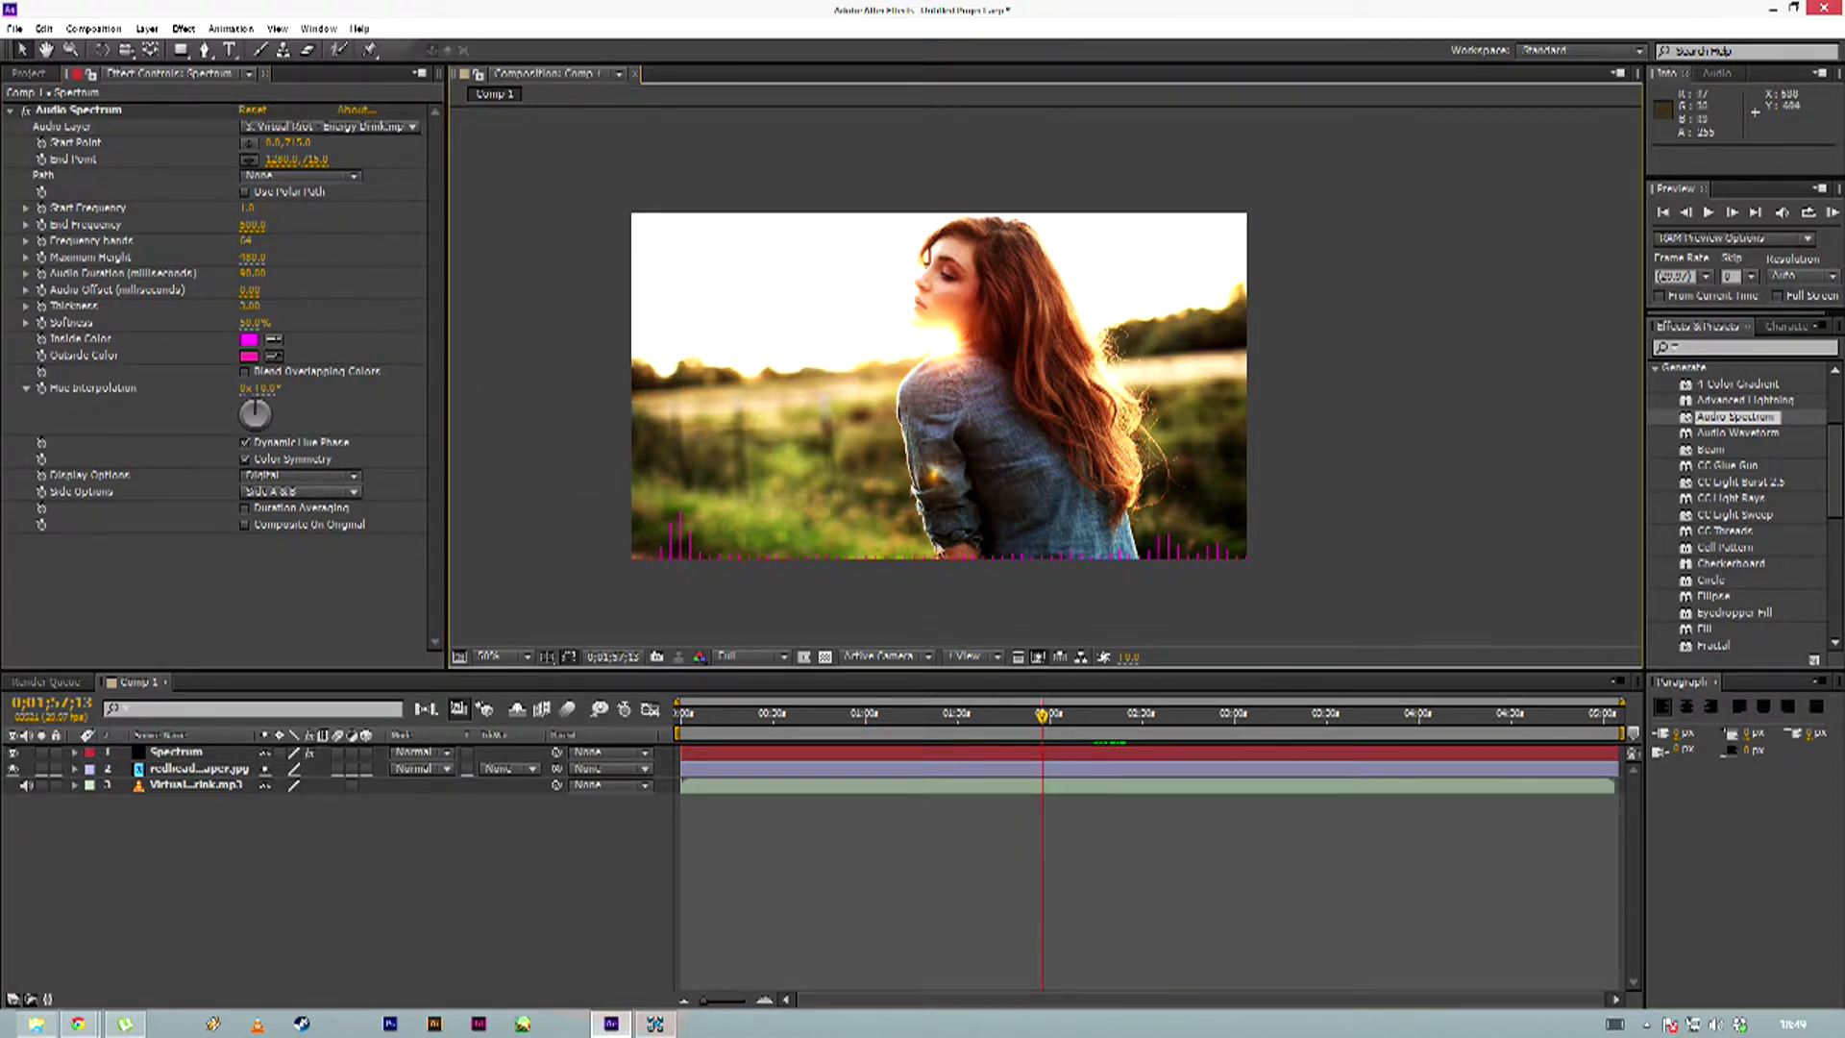
drag(1043, 727, 1115, 736)
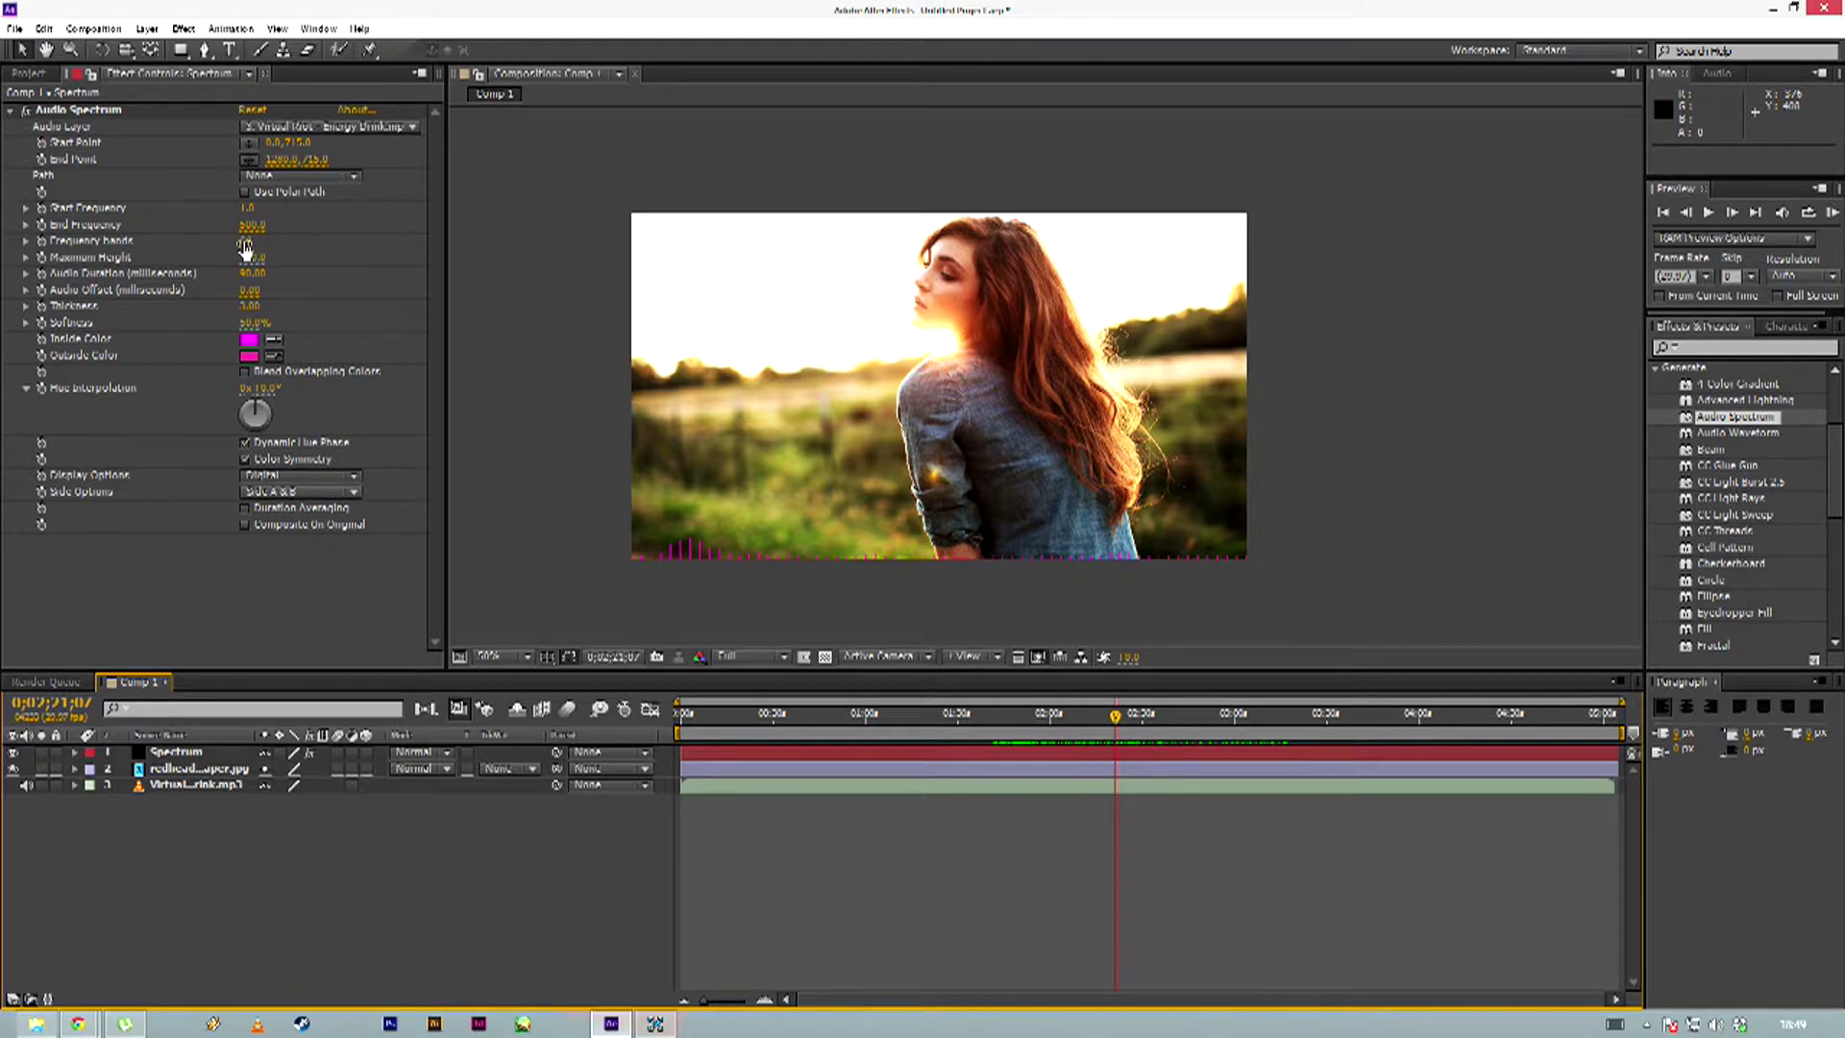
Try lower frequency band counts for the spectrum and restore 64 bands
mouse_move(245, 241)
mouse_down()
mouse_move(313, 248)
mouse_move(252, 245)
mouse_up()
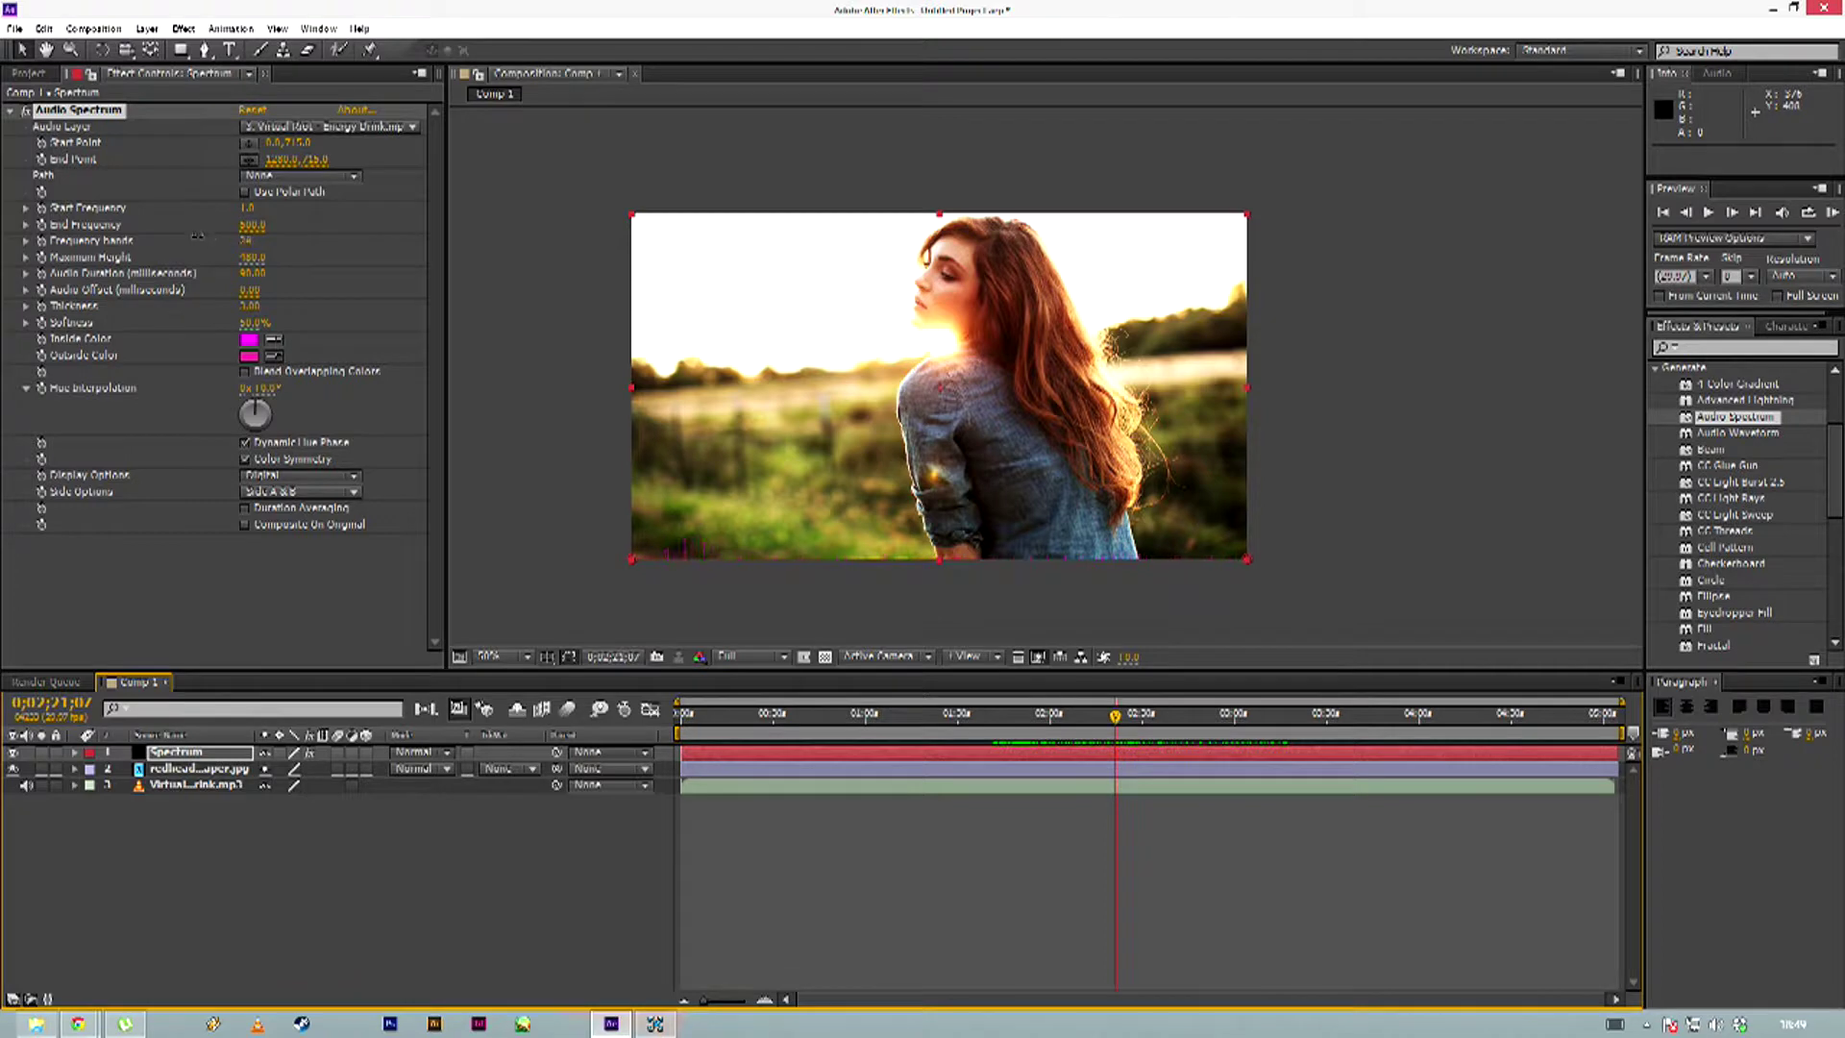
click(252, 241)
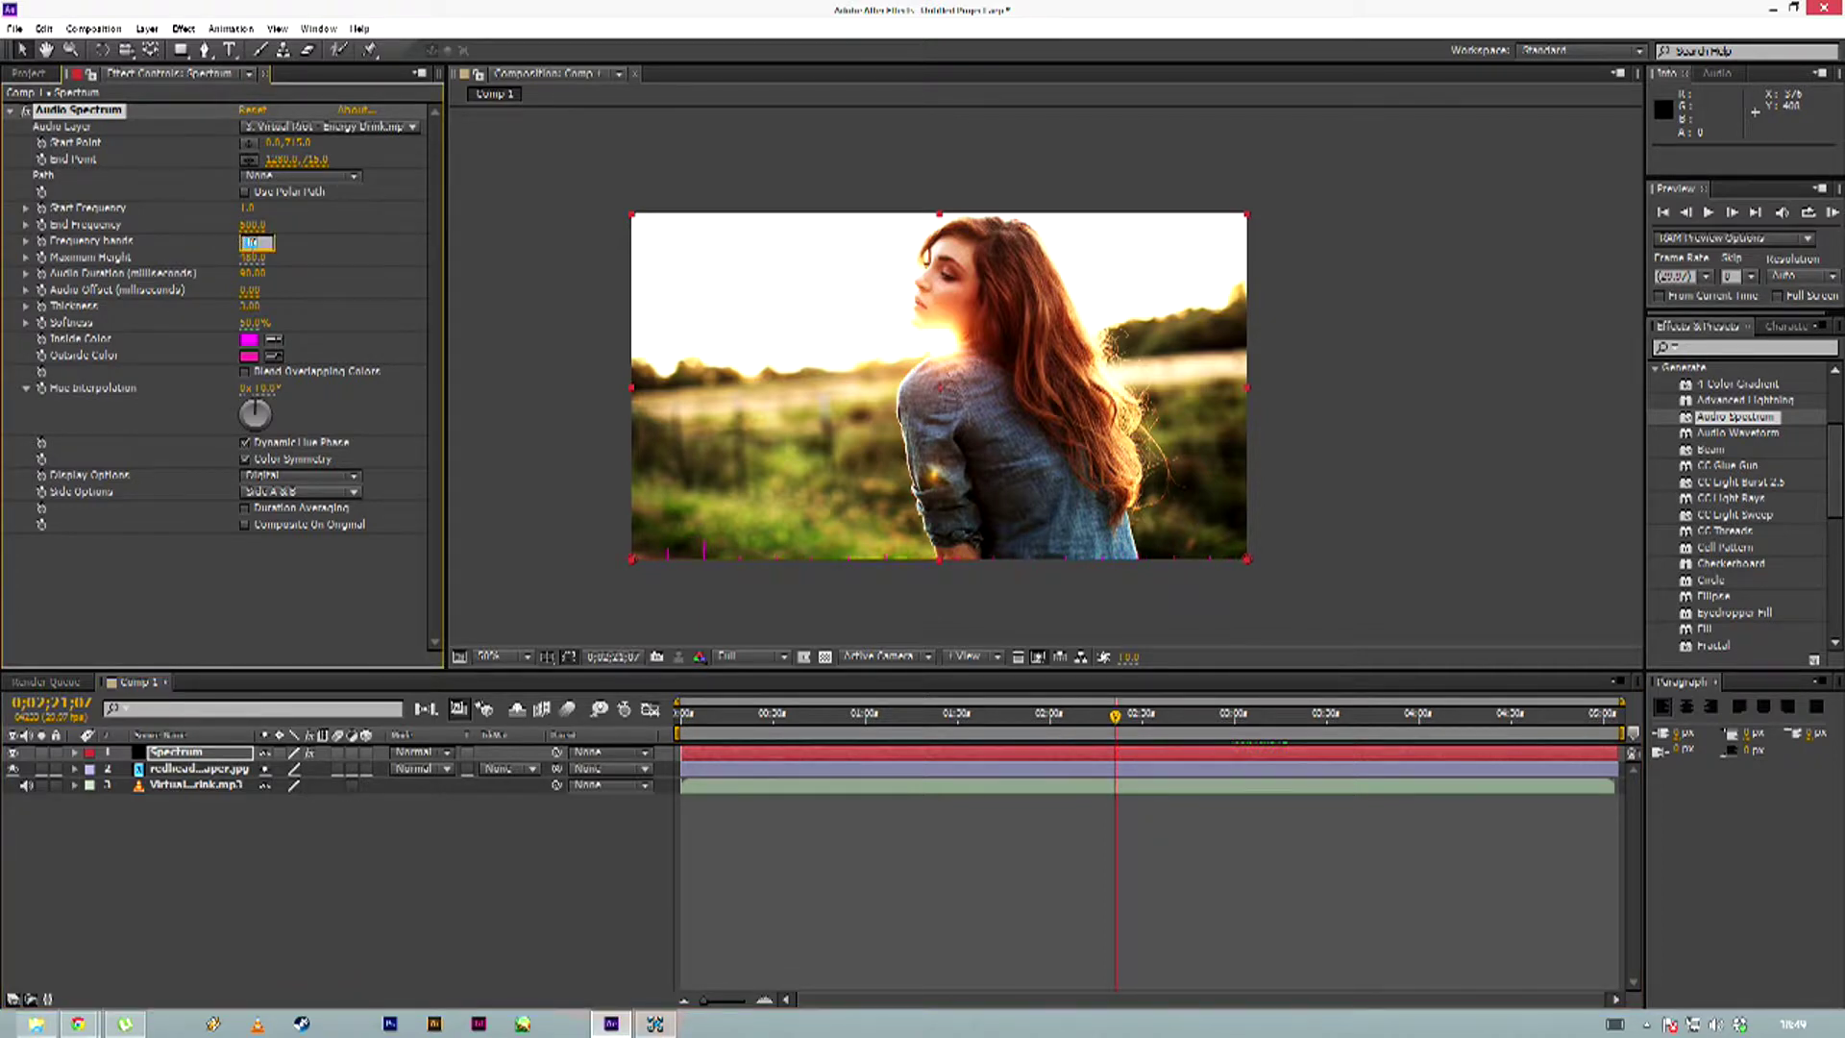
click(315, 238)
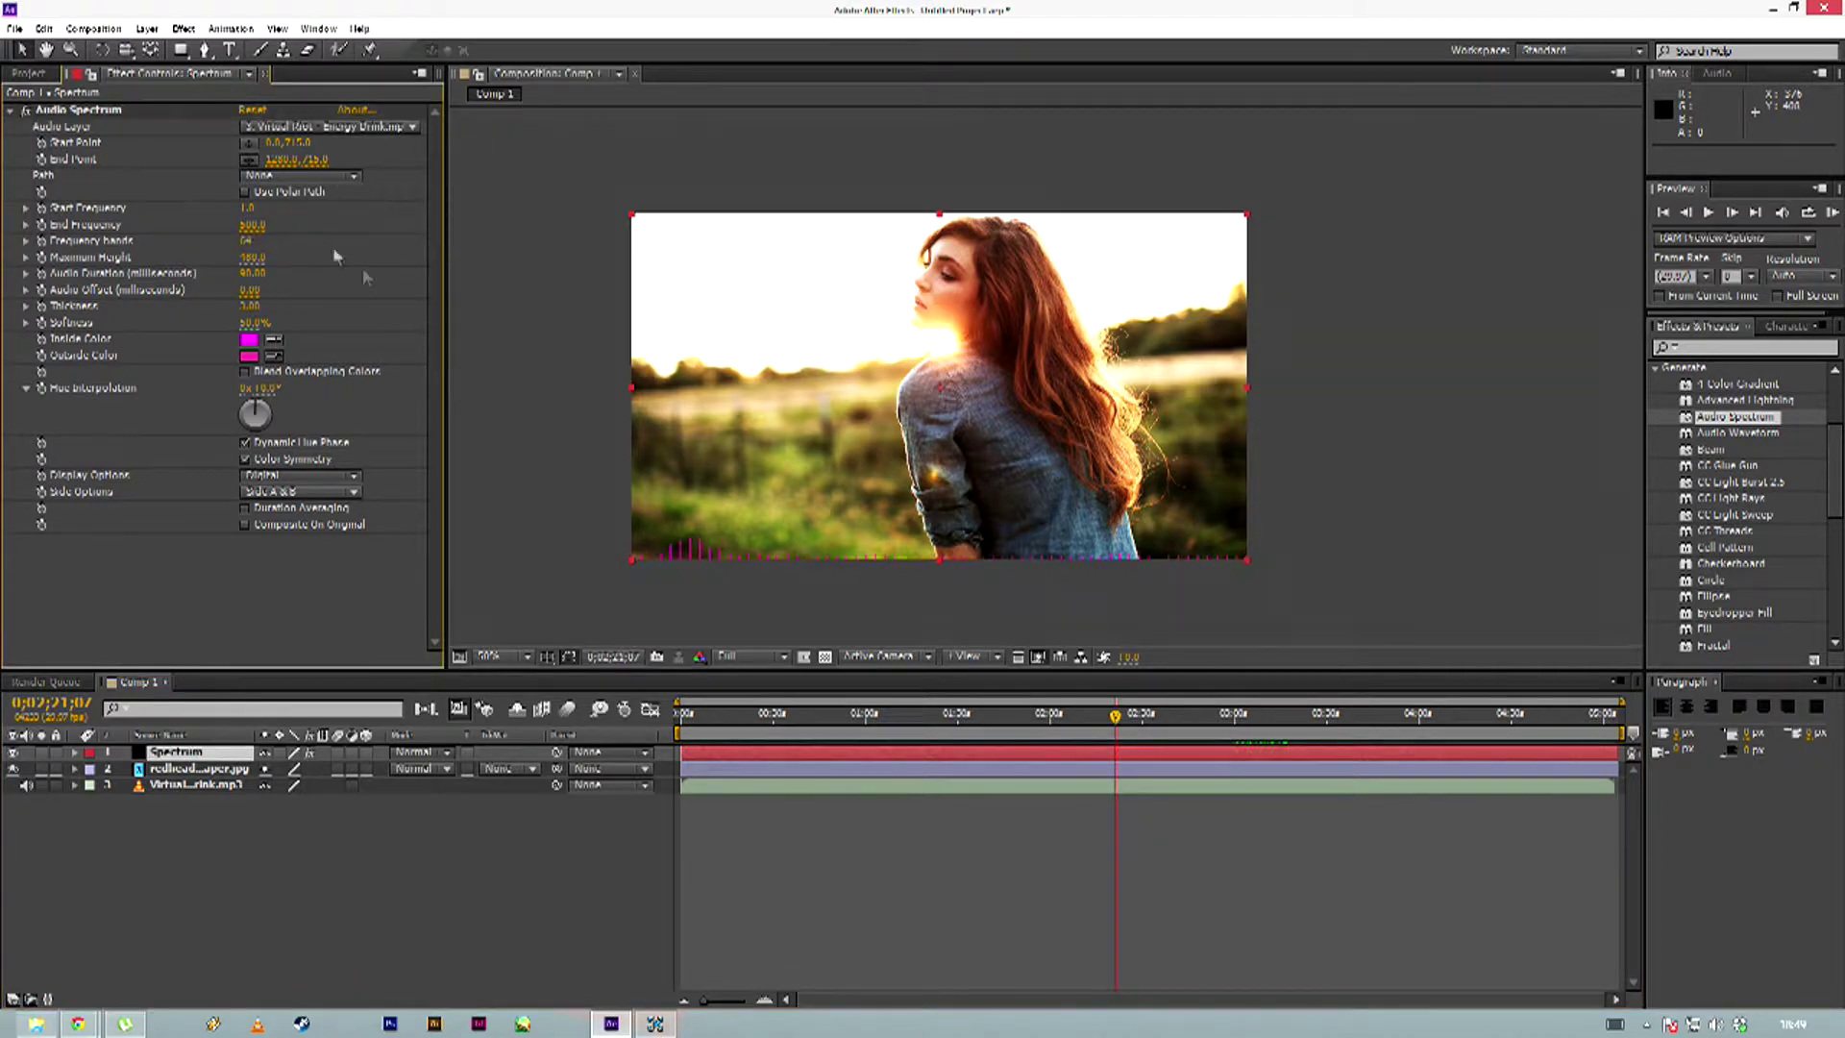
Set the spectrum's maximum height to 1000 and check the bars around 2:20 in the track
click(252, 257)
text(1000)
key(Return)
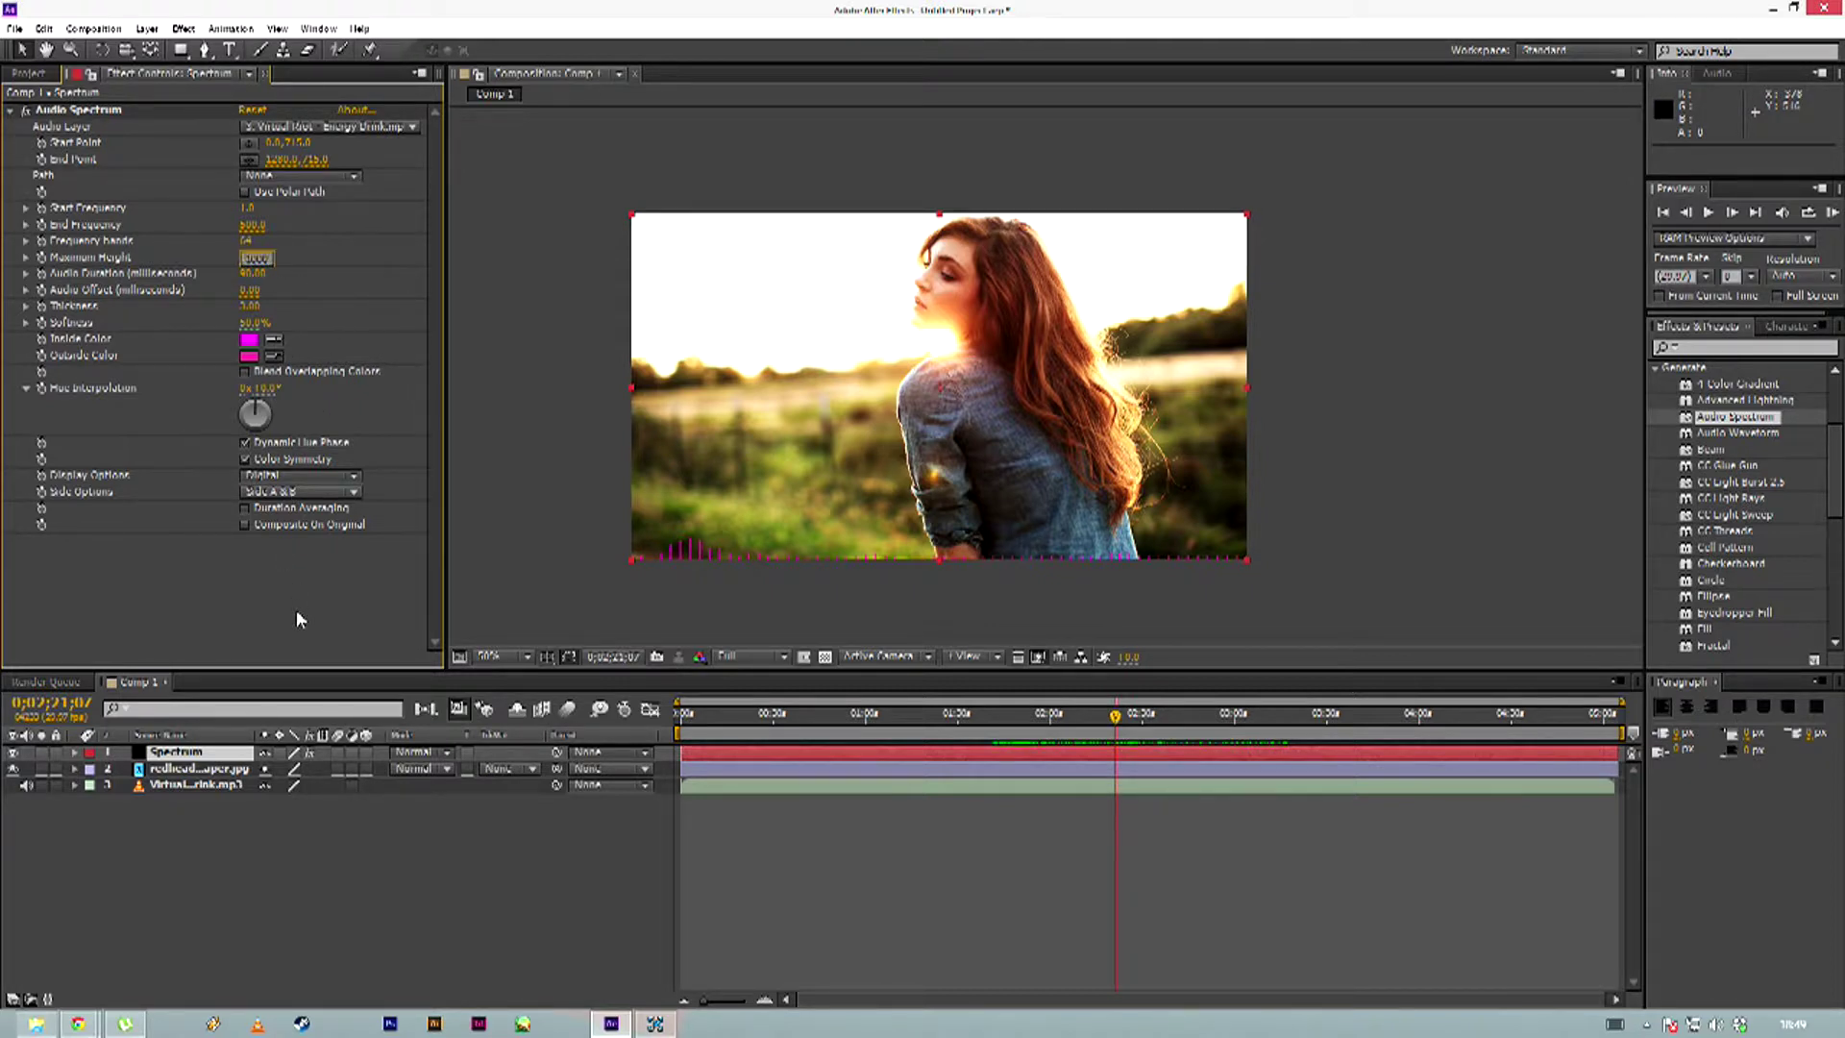
mouse_move(1117, 723)
mouse_down()
mouse_move(1092, 726)
mouse_move(1130, 726)
mouse_move(1113, 725)
mouse_up()
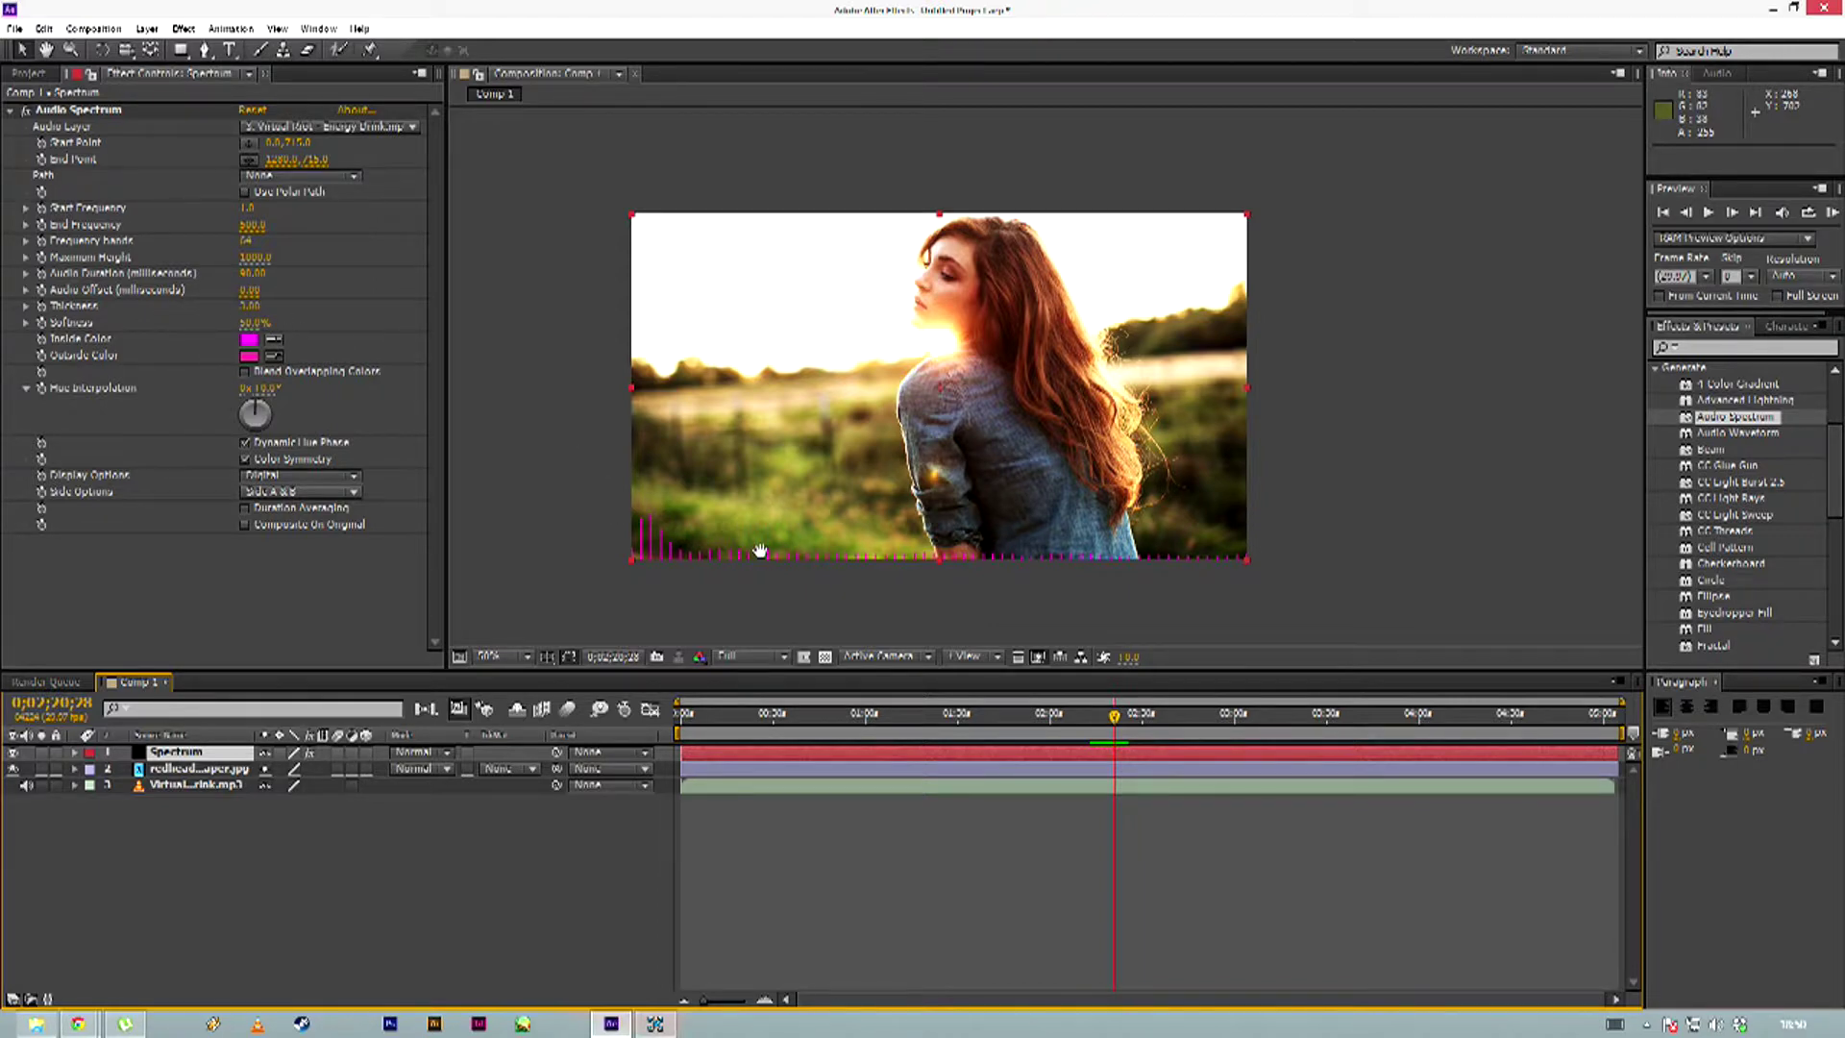
Set the spectrum bars' softness to 0% and their thickness to 5
scroll(750, 527, up, 2)
scroll(766, 548, up, 2)
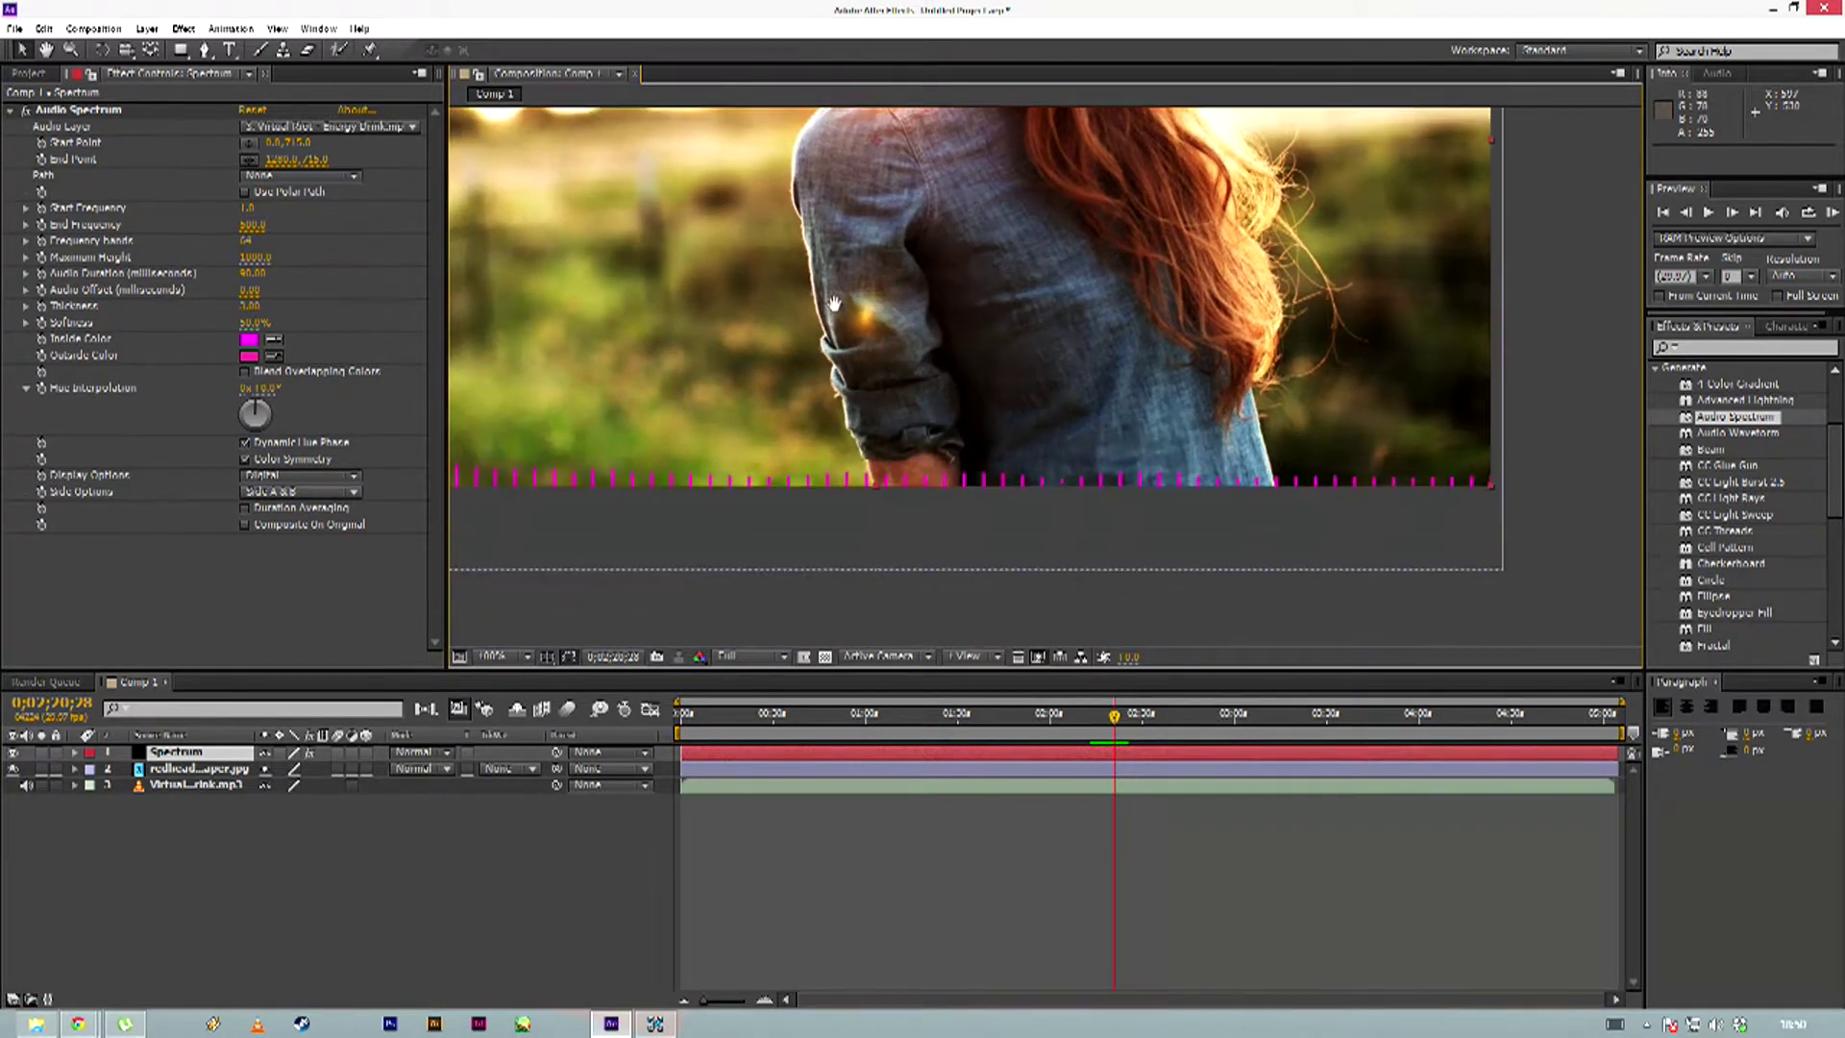
scroll(651, 452, down, 1)
drag(654, 451, 856, 317)
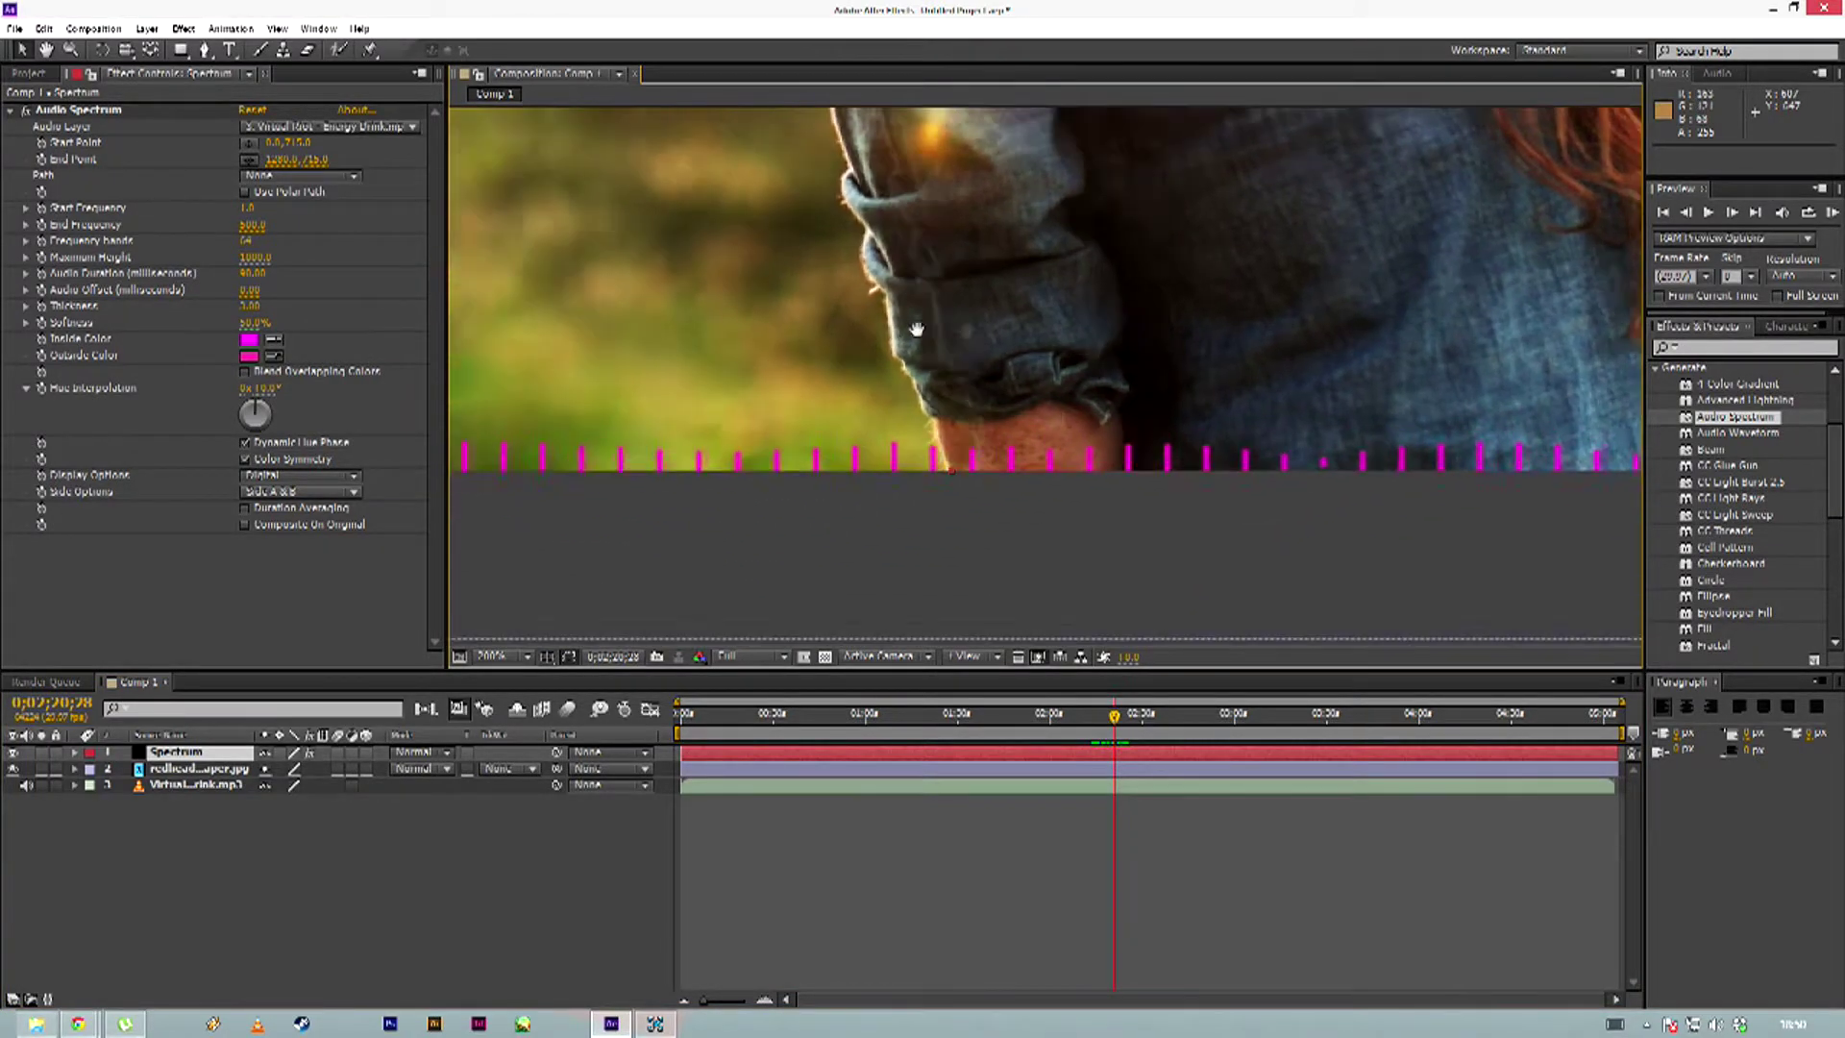
drag(623, 407, 1030, 456)
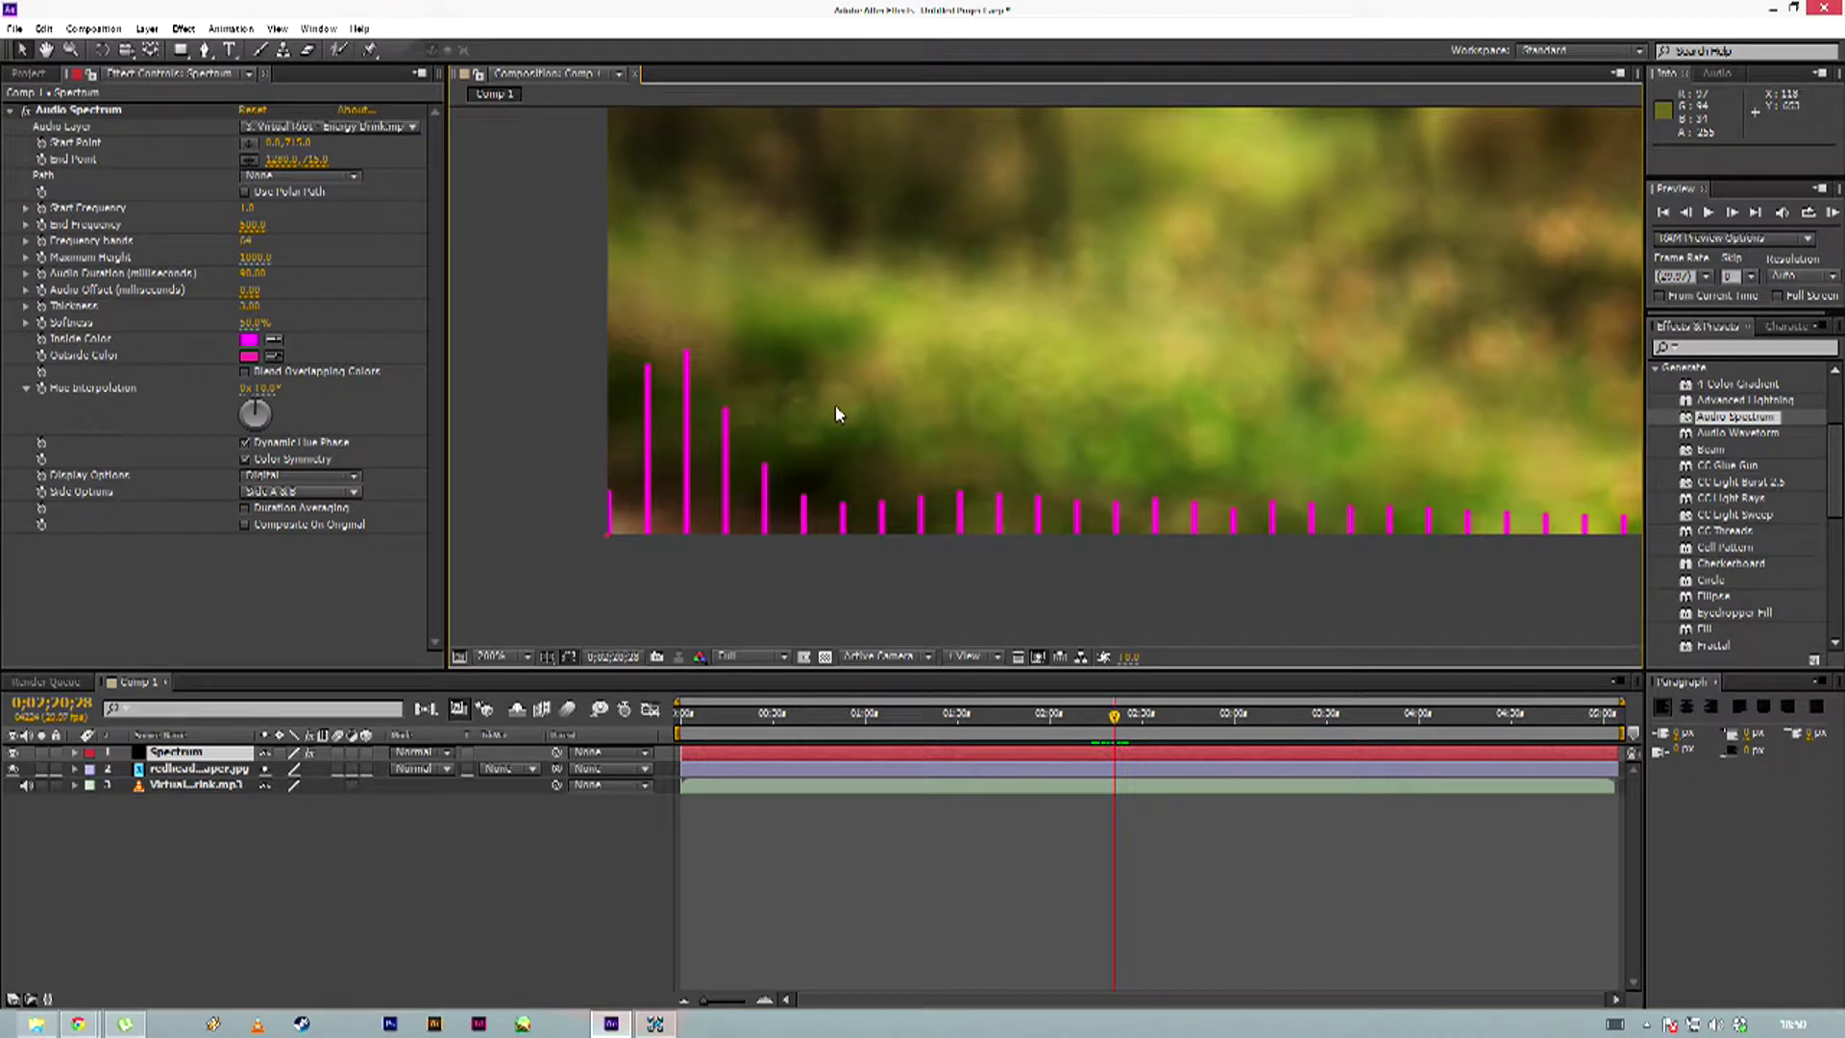
drag(834, 406, 849, 388)
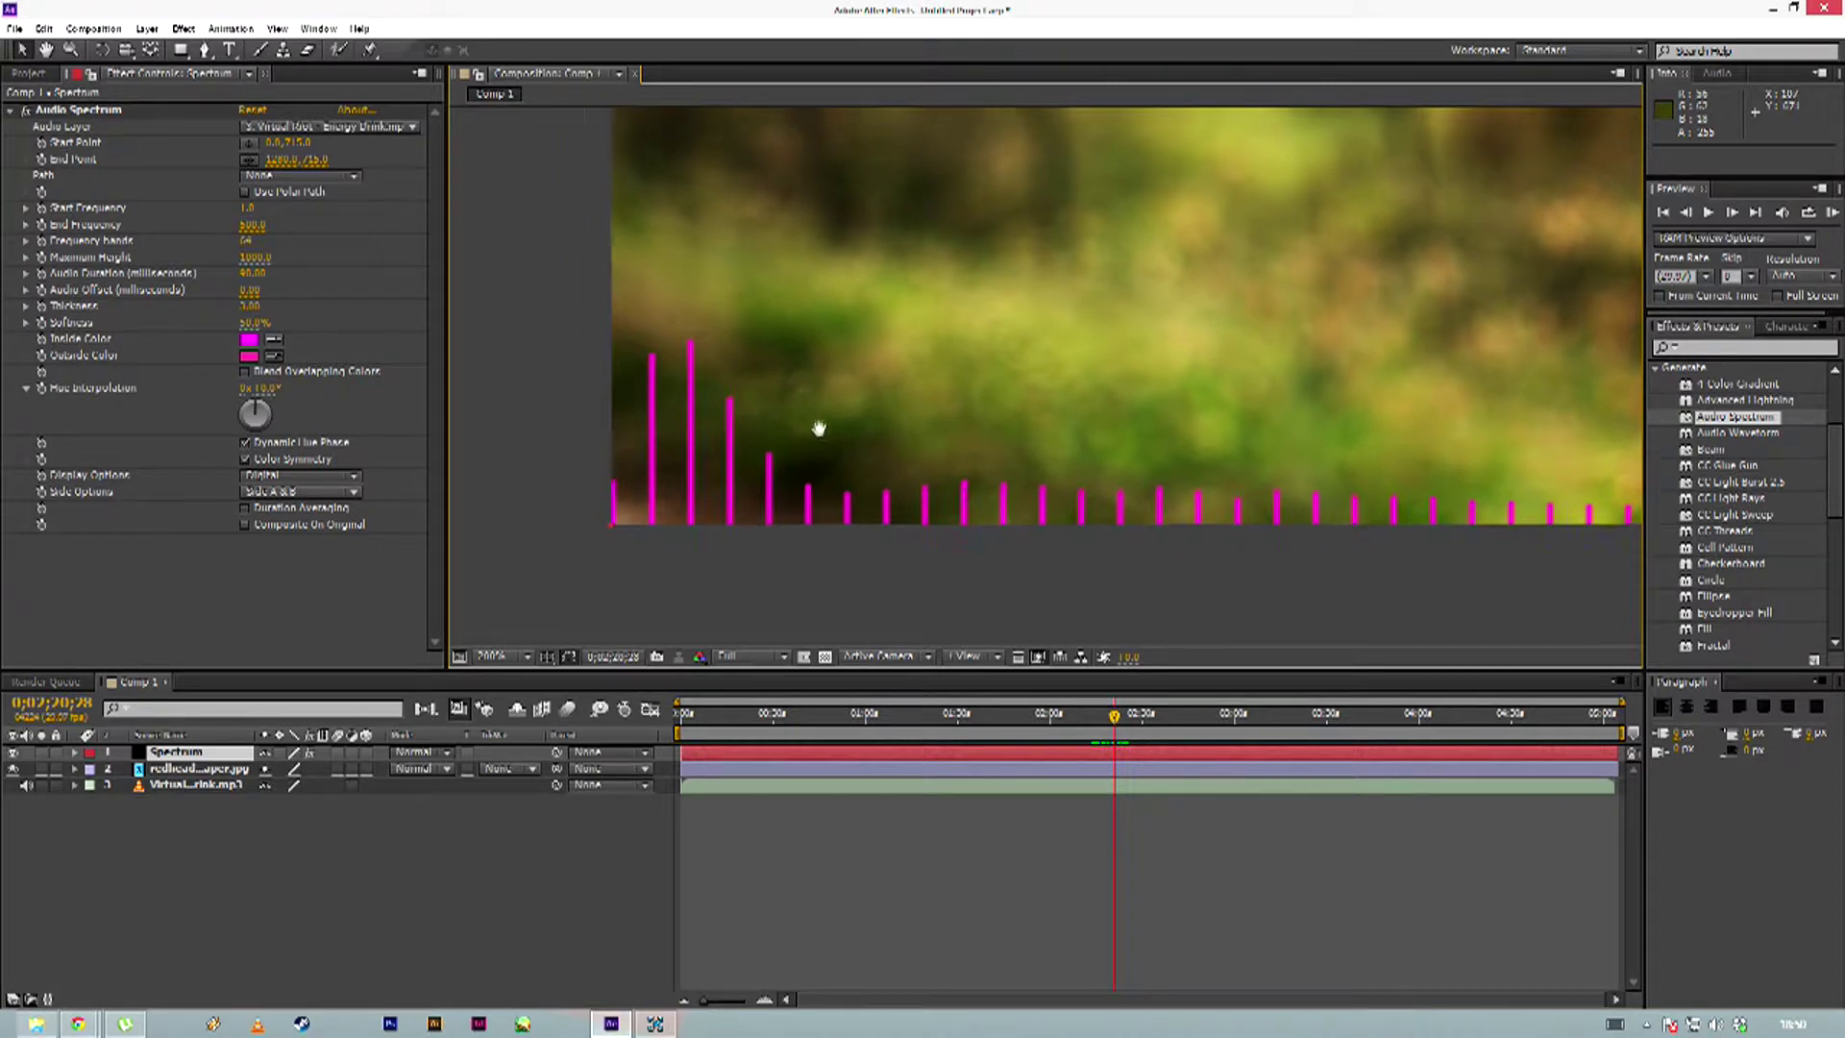
mouse_move(248, 305)
mouse_down()
mouse_move(318, 306)
mouse_move(252, 313)
mouse_up()
click(251, 309)
text(7.1)
key(Return)
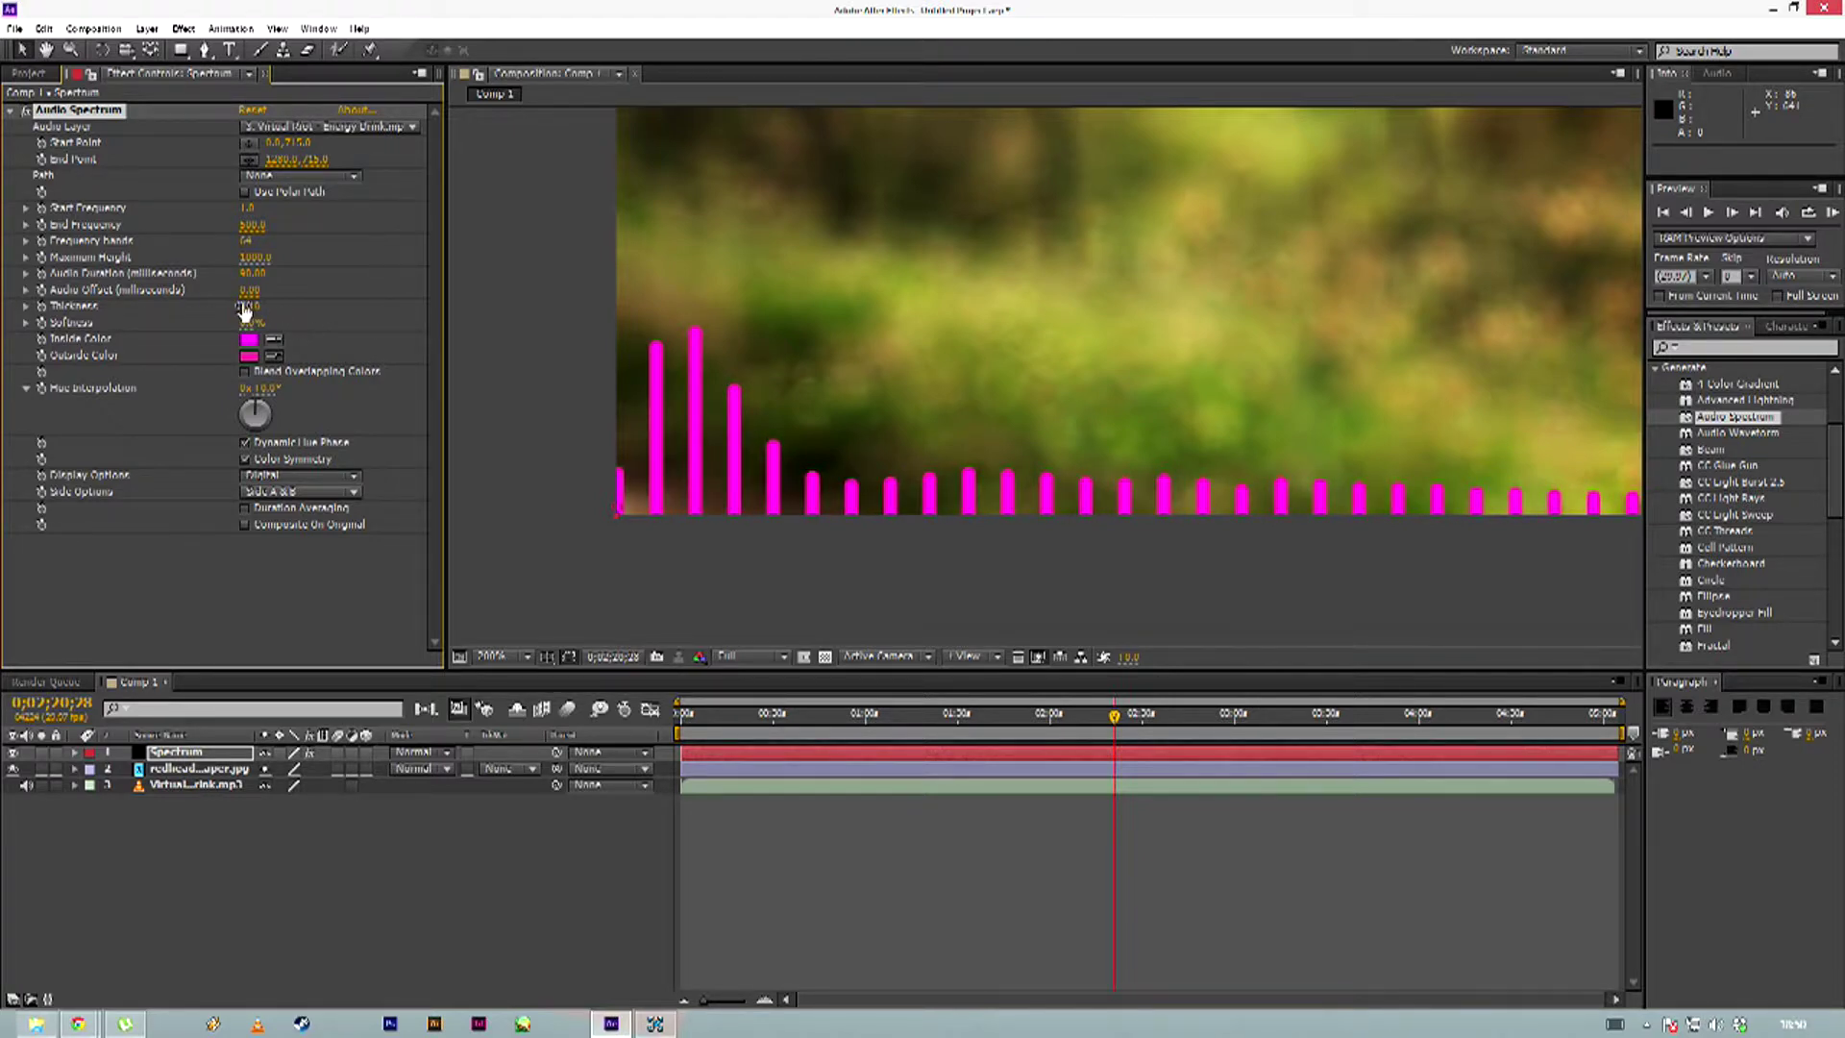
drag(258, 303, 252, 305)
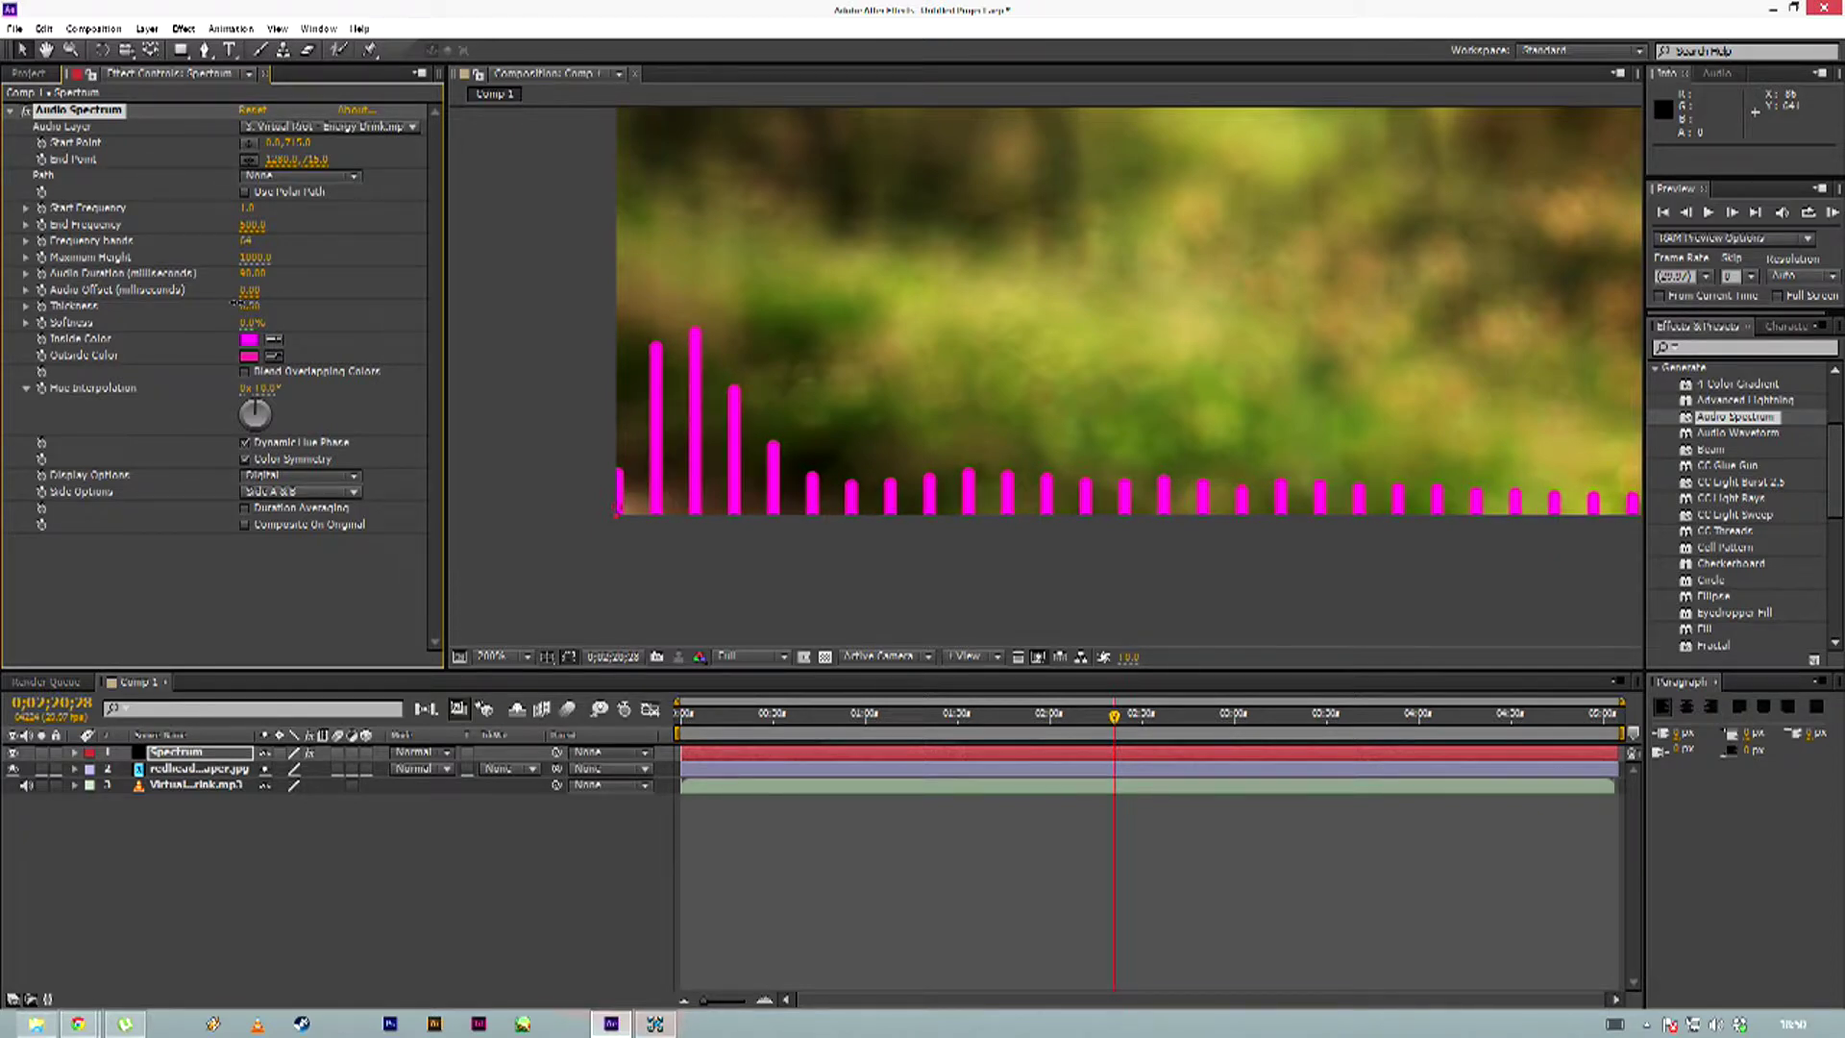
click(249, 308)
key(Return)
Change the spectrum's inside color to a yellow-green, hex B6CE2F
drag(993, 490, 807, 563)
scroll(808, 562, down, 4)
drag(918, 466, 810, 527)
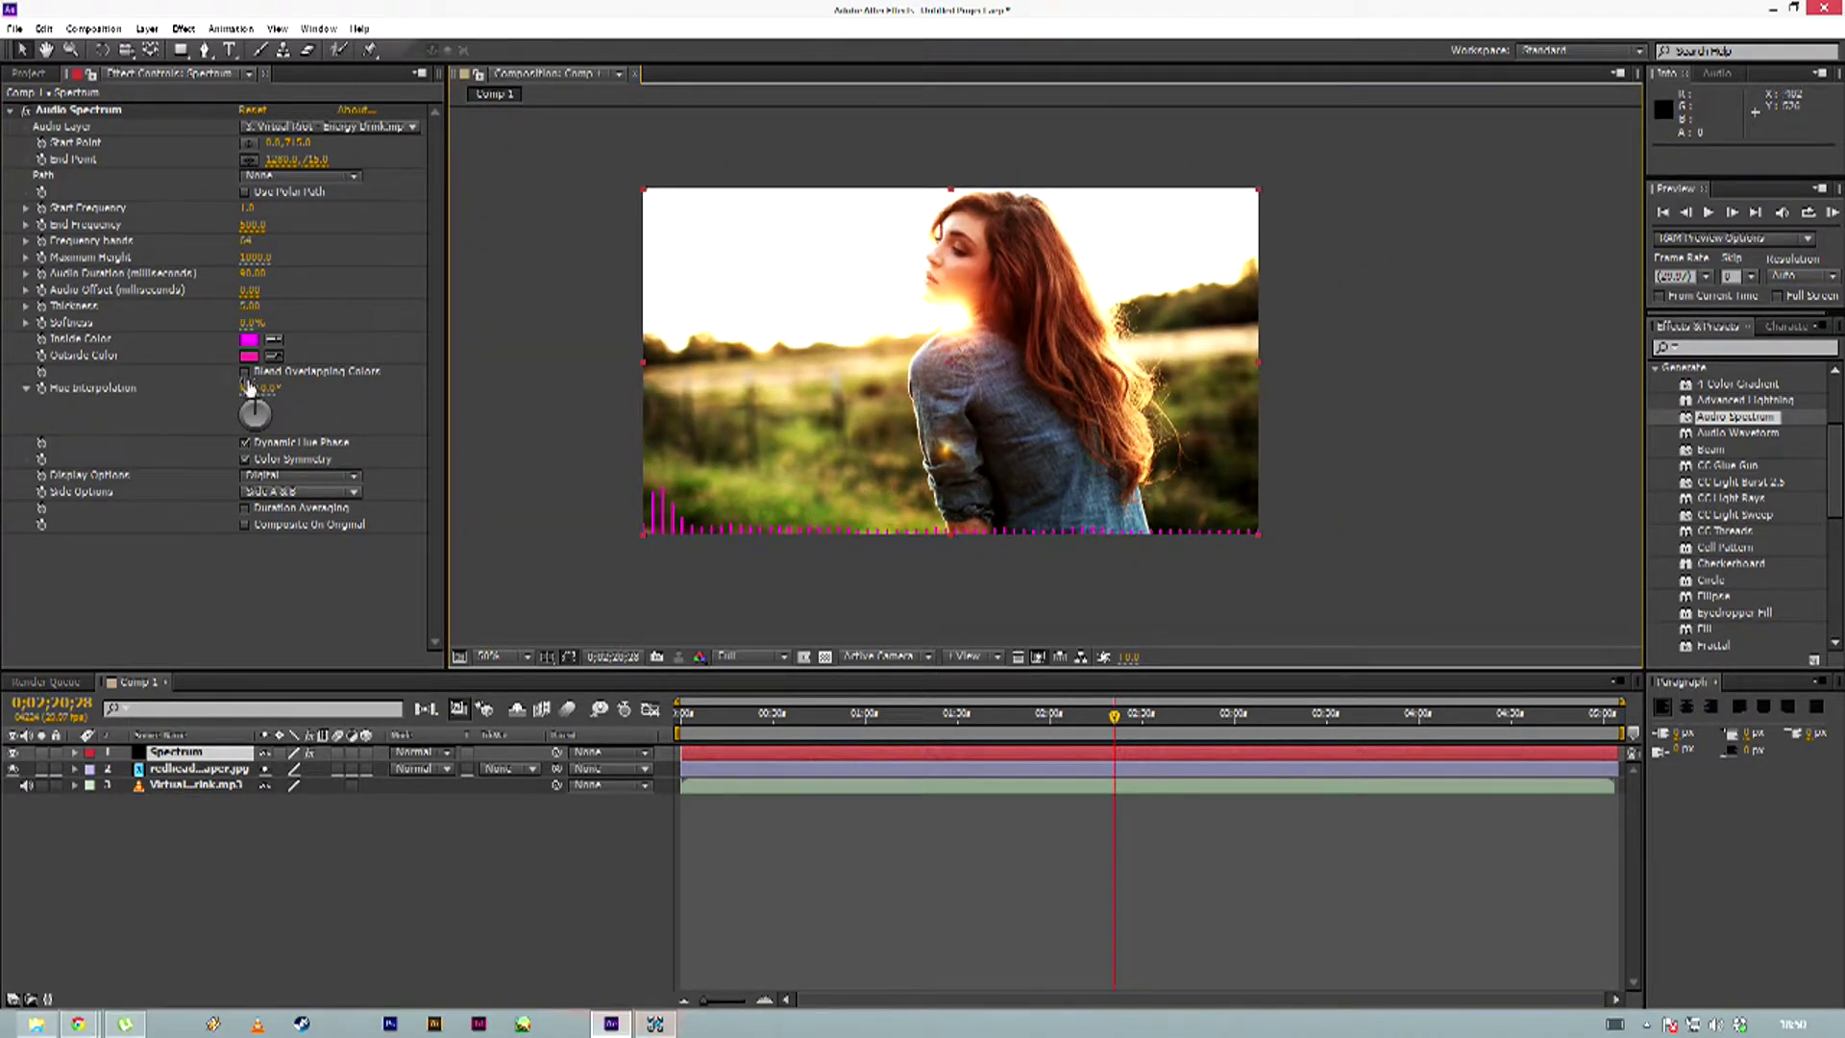
drag(730, 512, 881, 416)
scroll(746, 528, up, 2)
scroll(762, 391, up, 2)
drag(762, 391, 1230, 402)
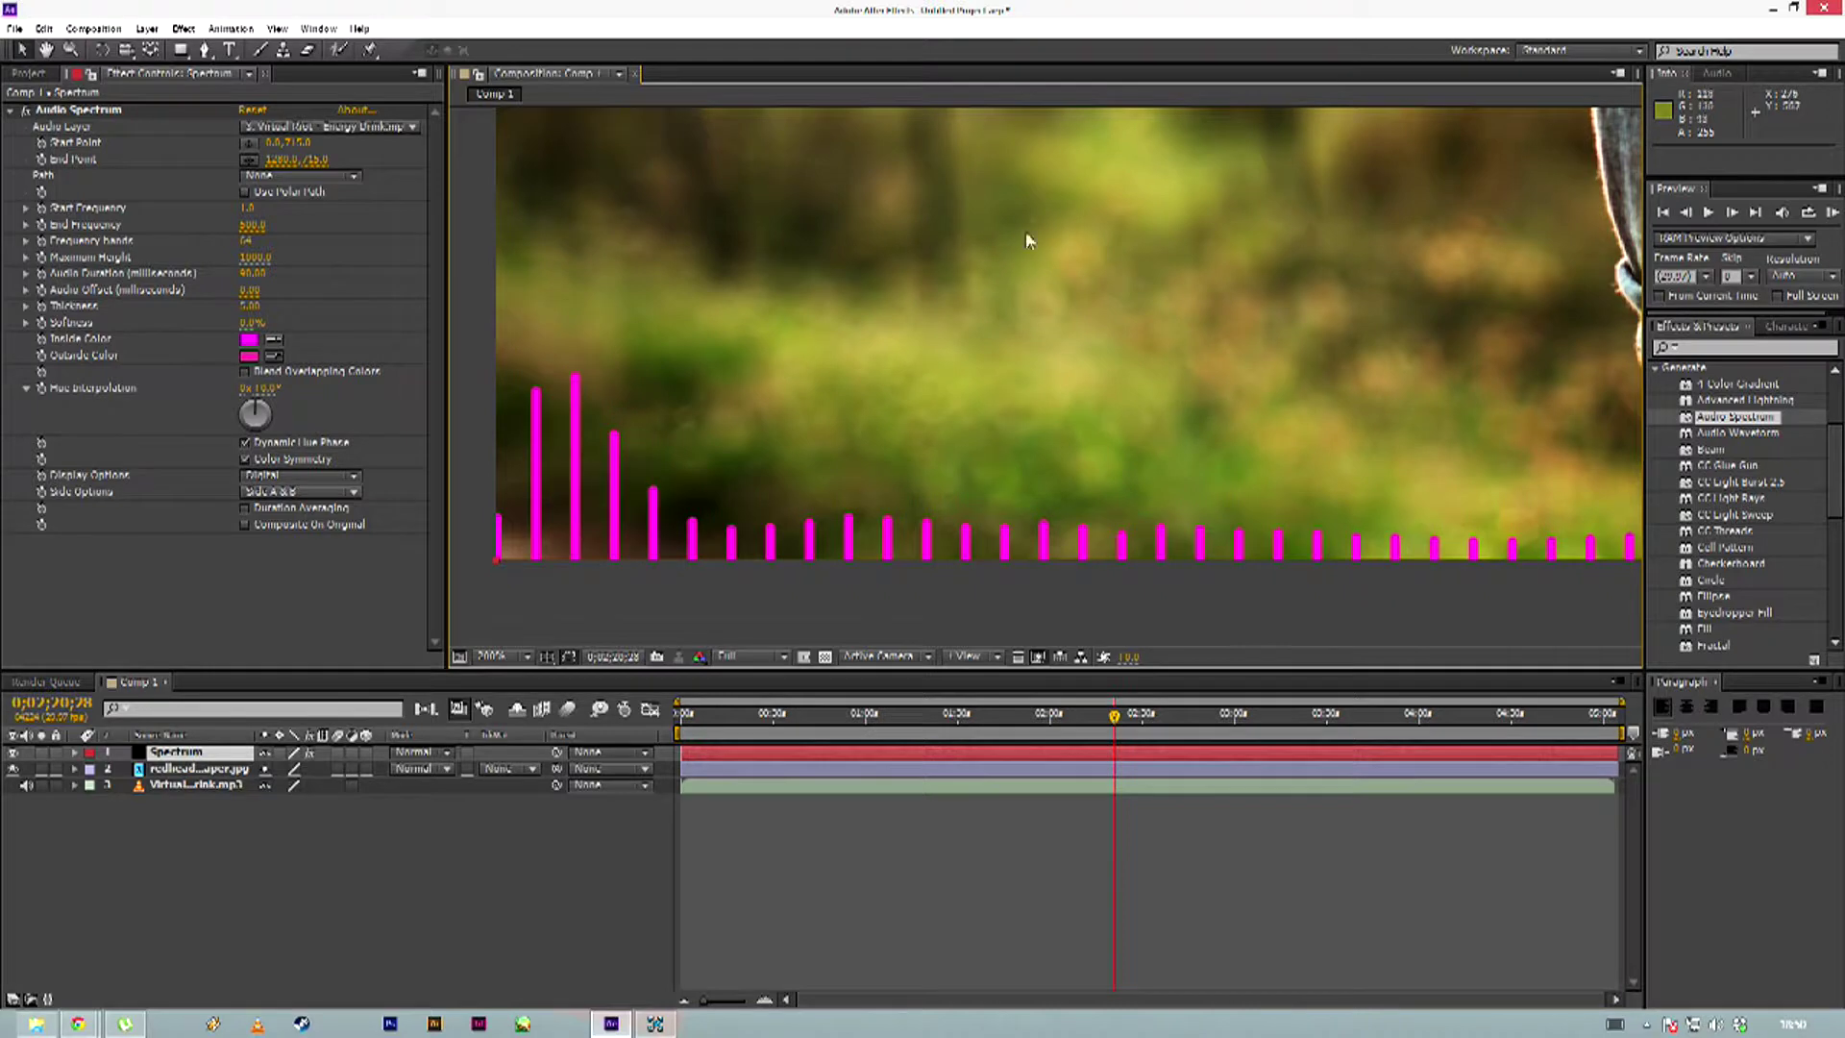
click(249, 341)
click(966, 603)
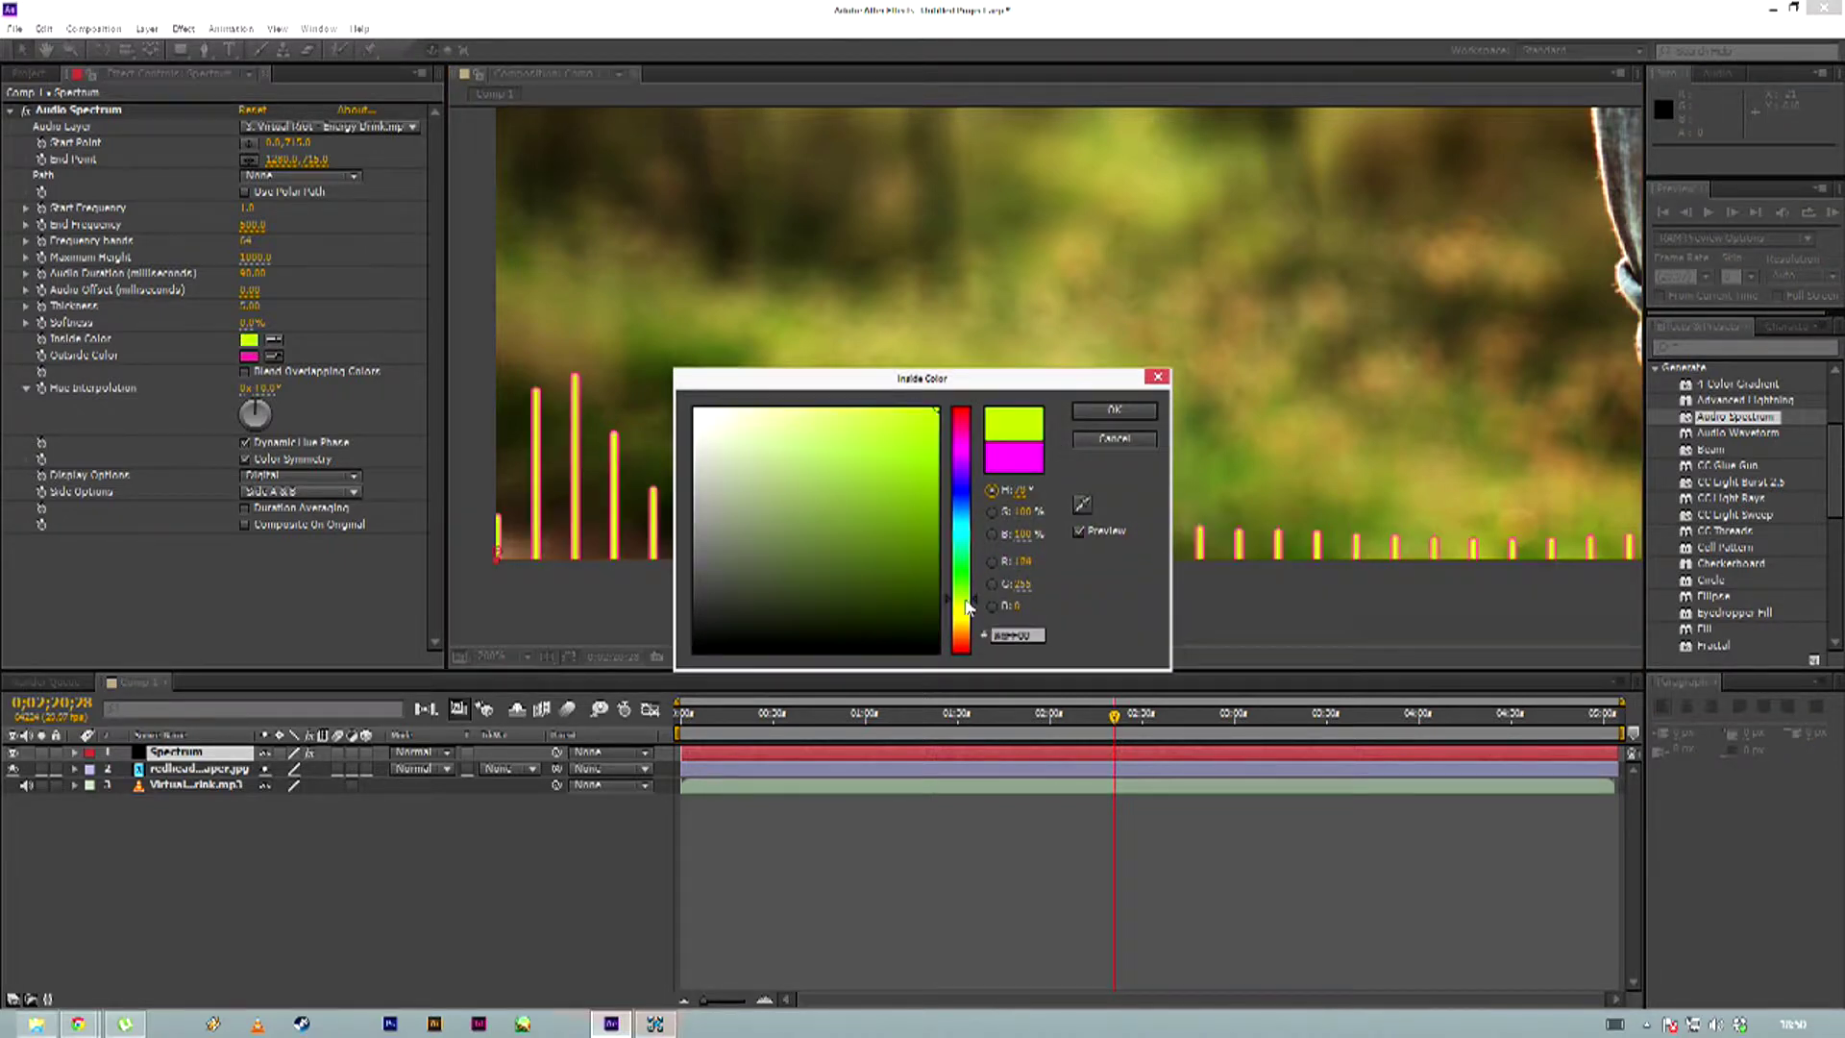
drag(971, 609, 971, 613)
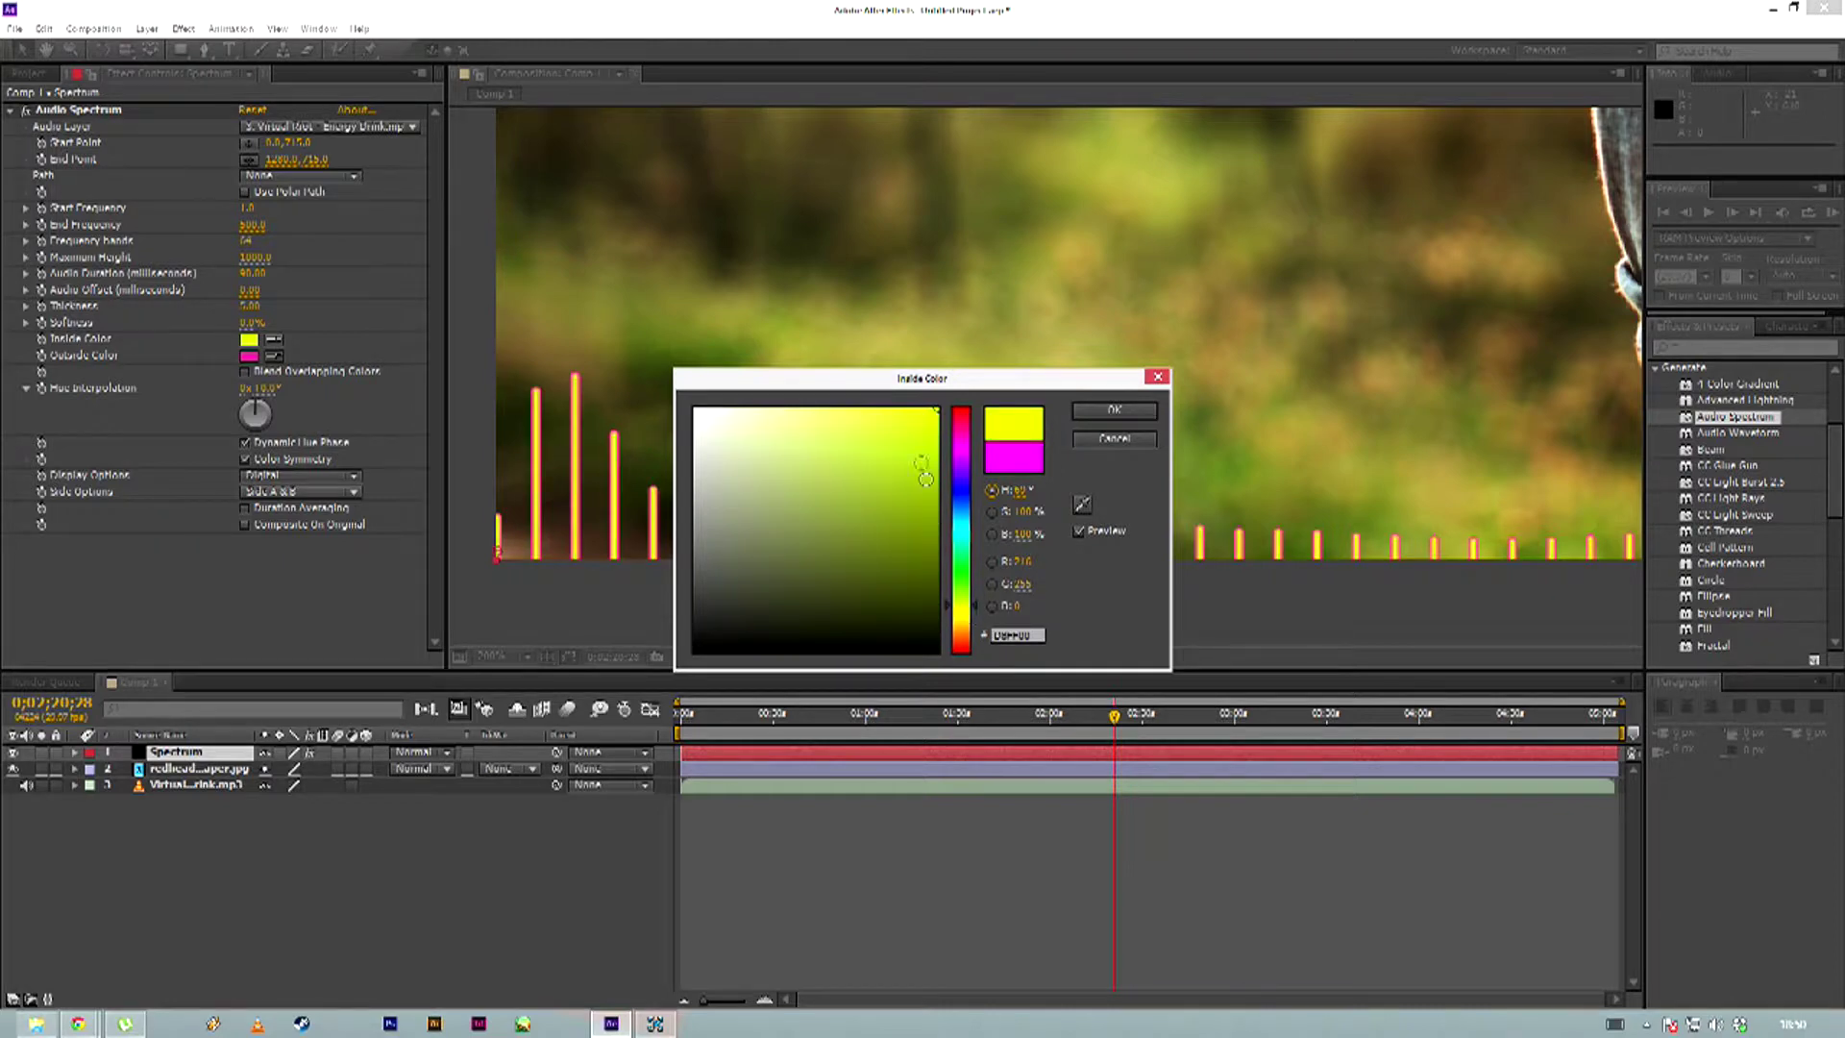
mouse_move(894, 436)
mouse_down()
mouse_move(840, 436)
mouse_move(913, 474)
mouse_move(888, 451)
mouse_up()
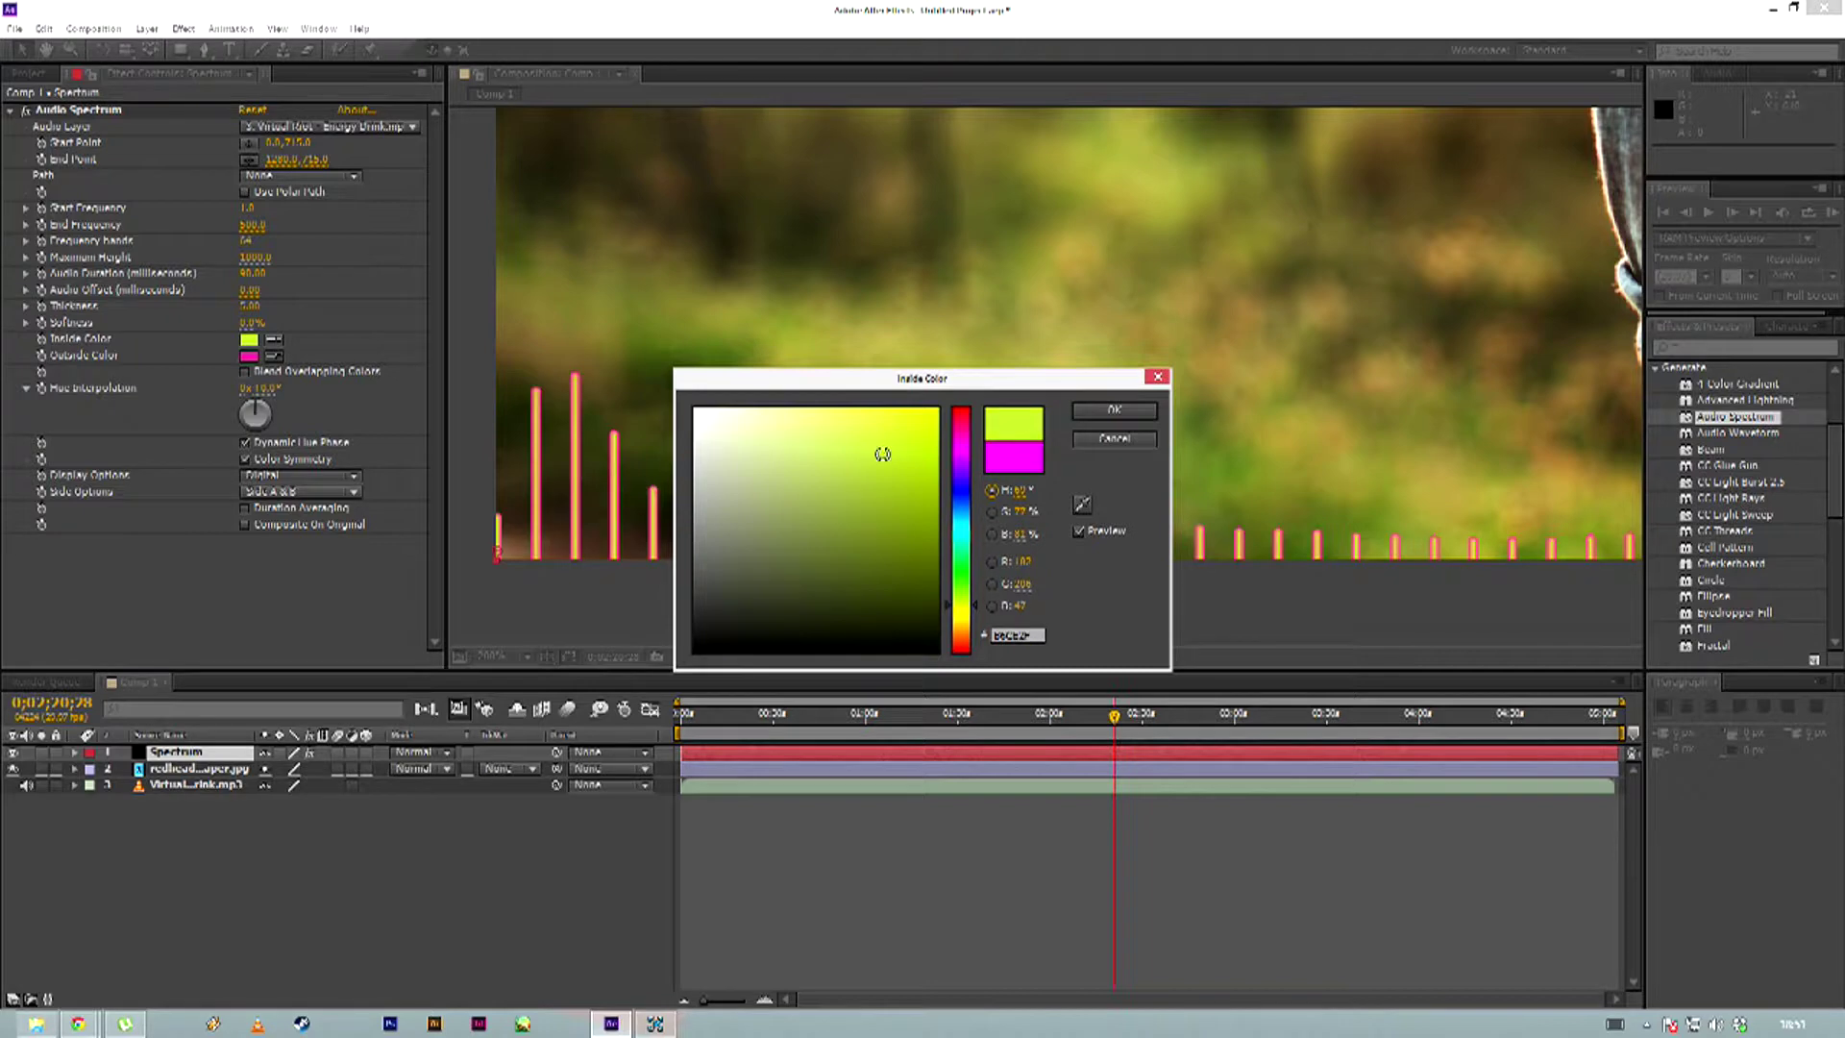
click(1091, 411)
Change the spectrum's outside color to a muted orange, hex DEA034
click(249, 357)
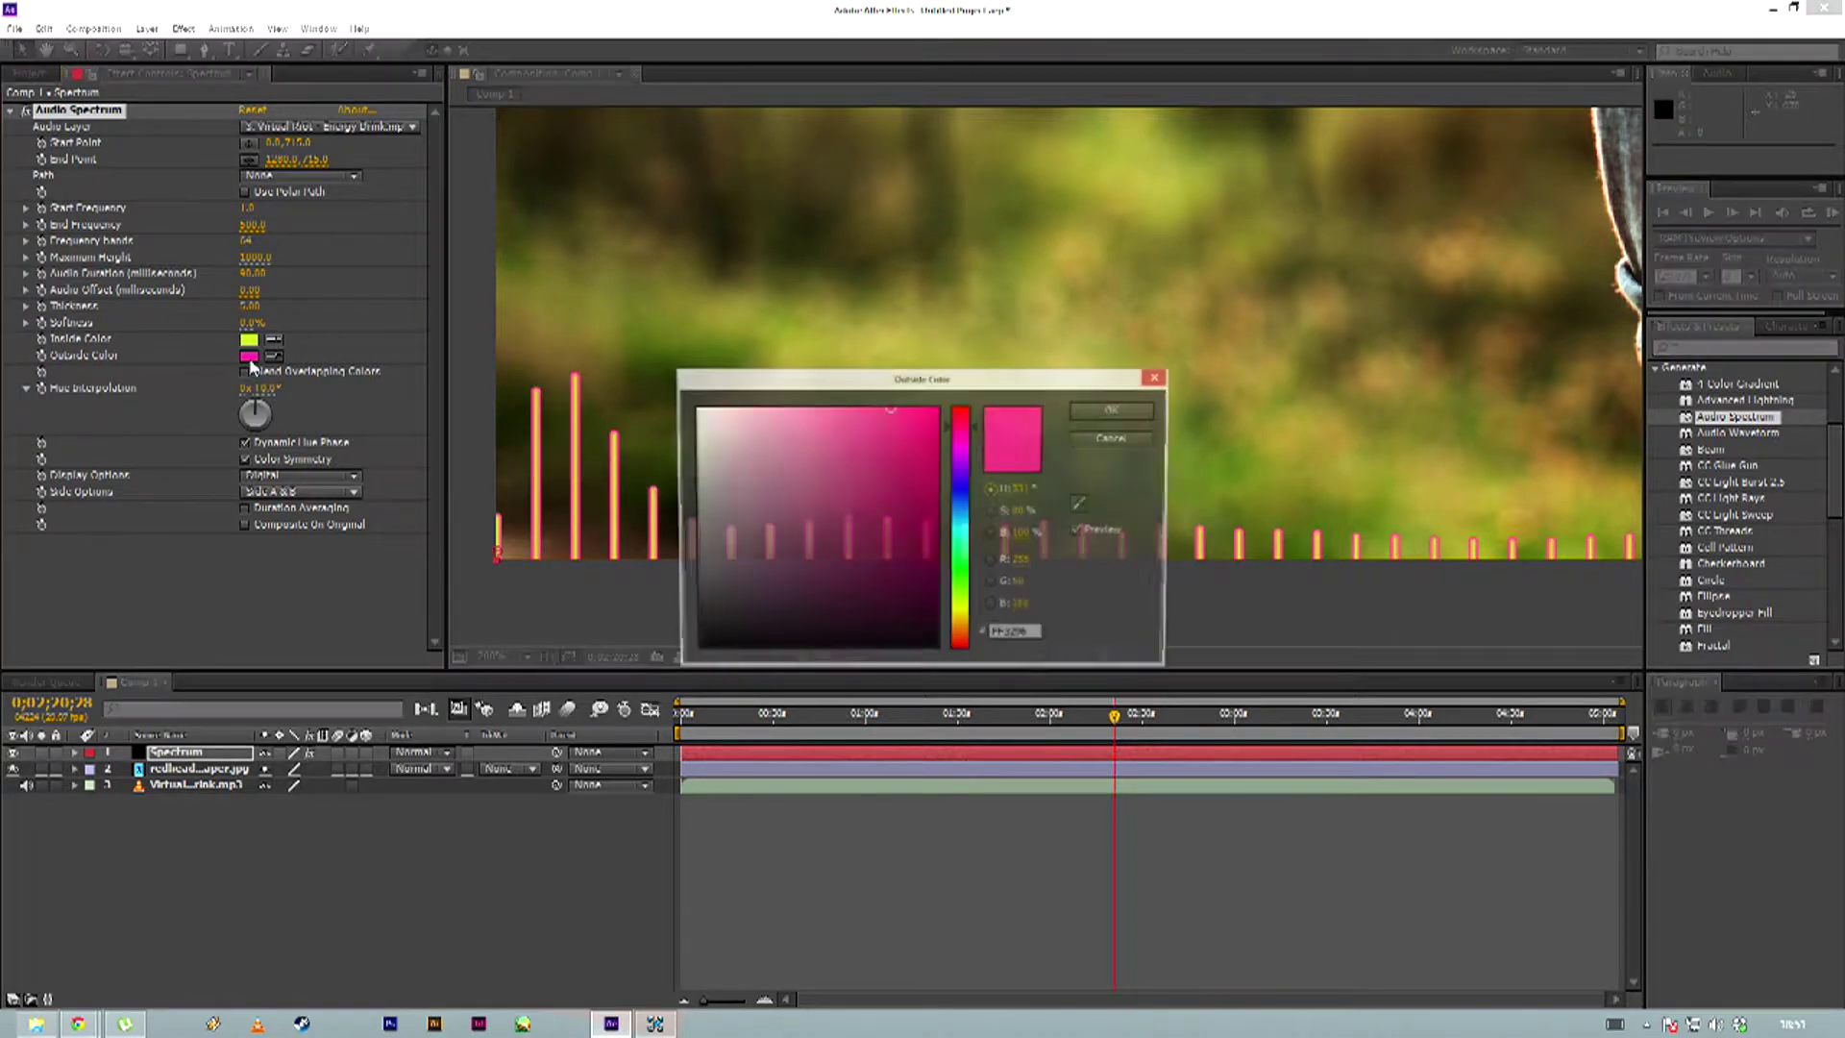
drag(1000, 389, 1076, 435)
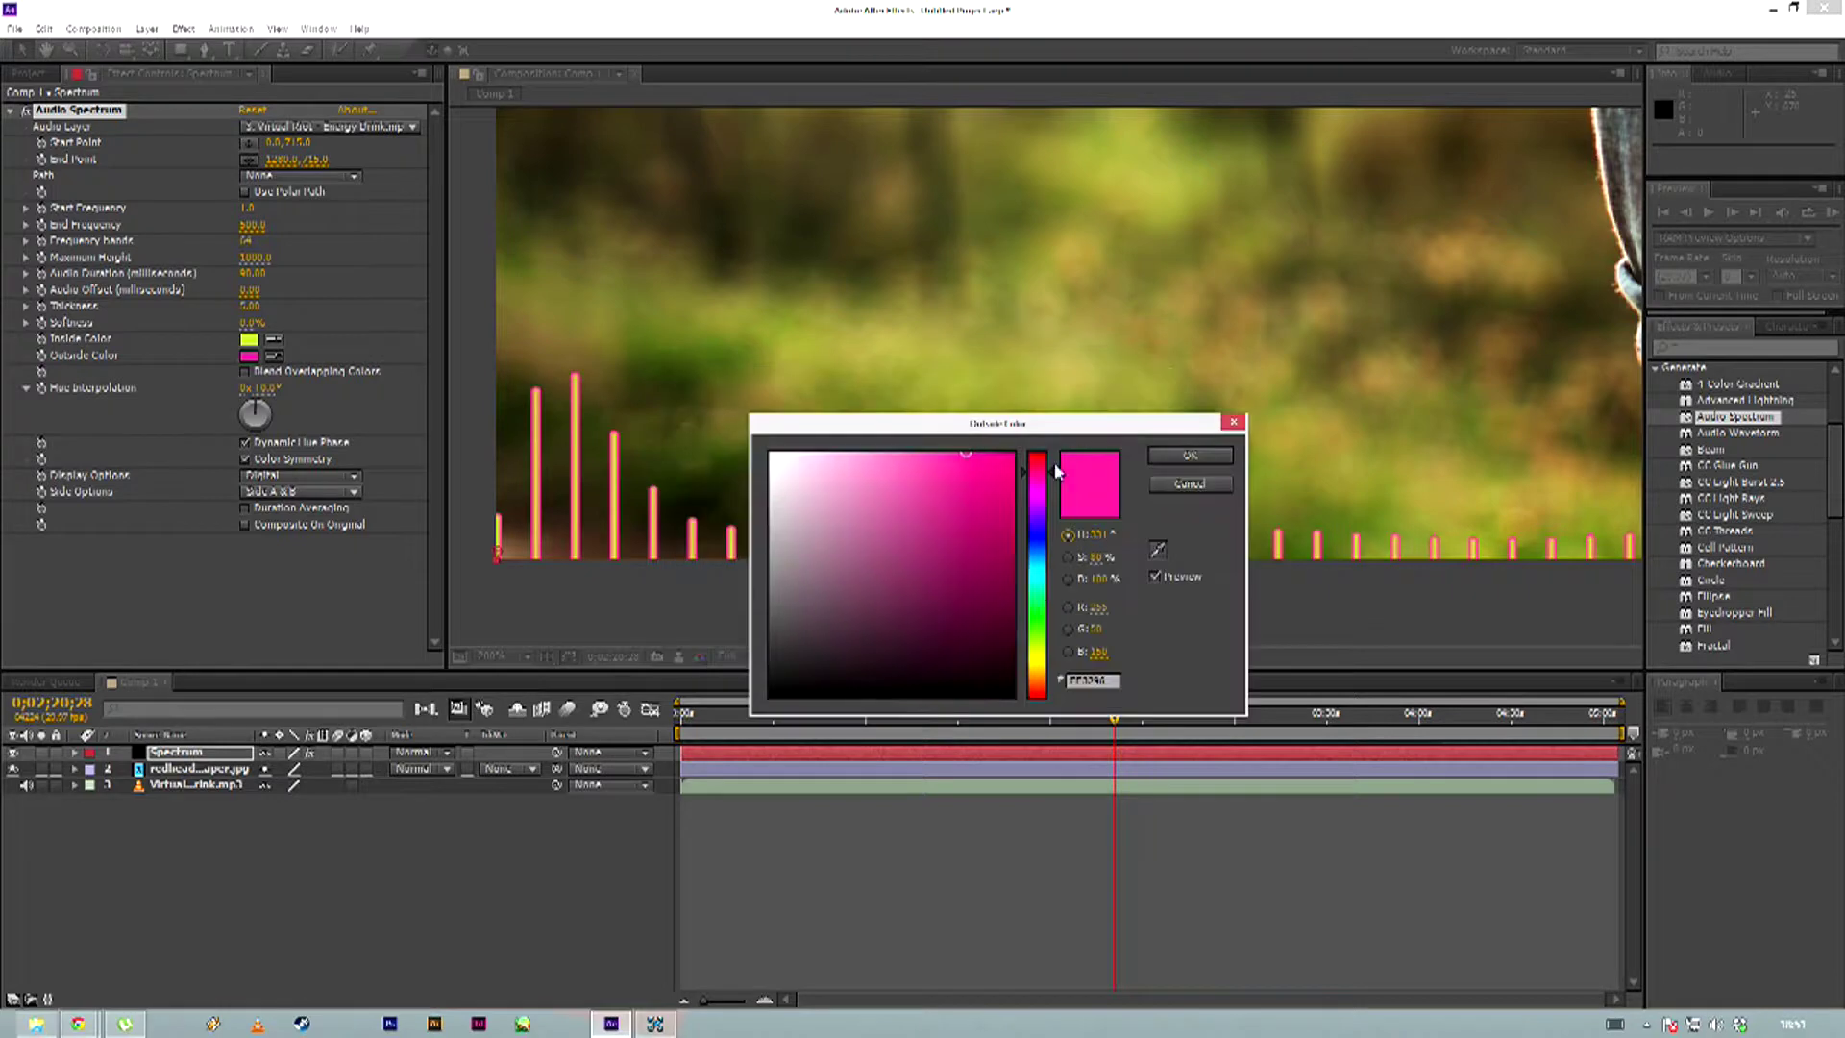
click(1040, 679)
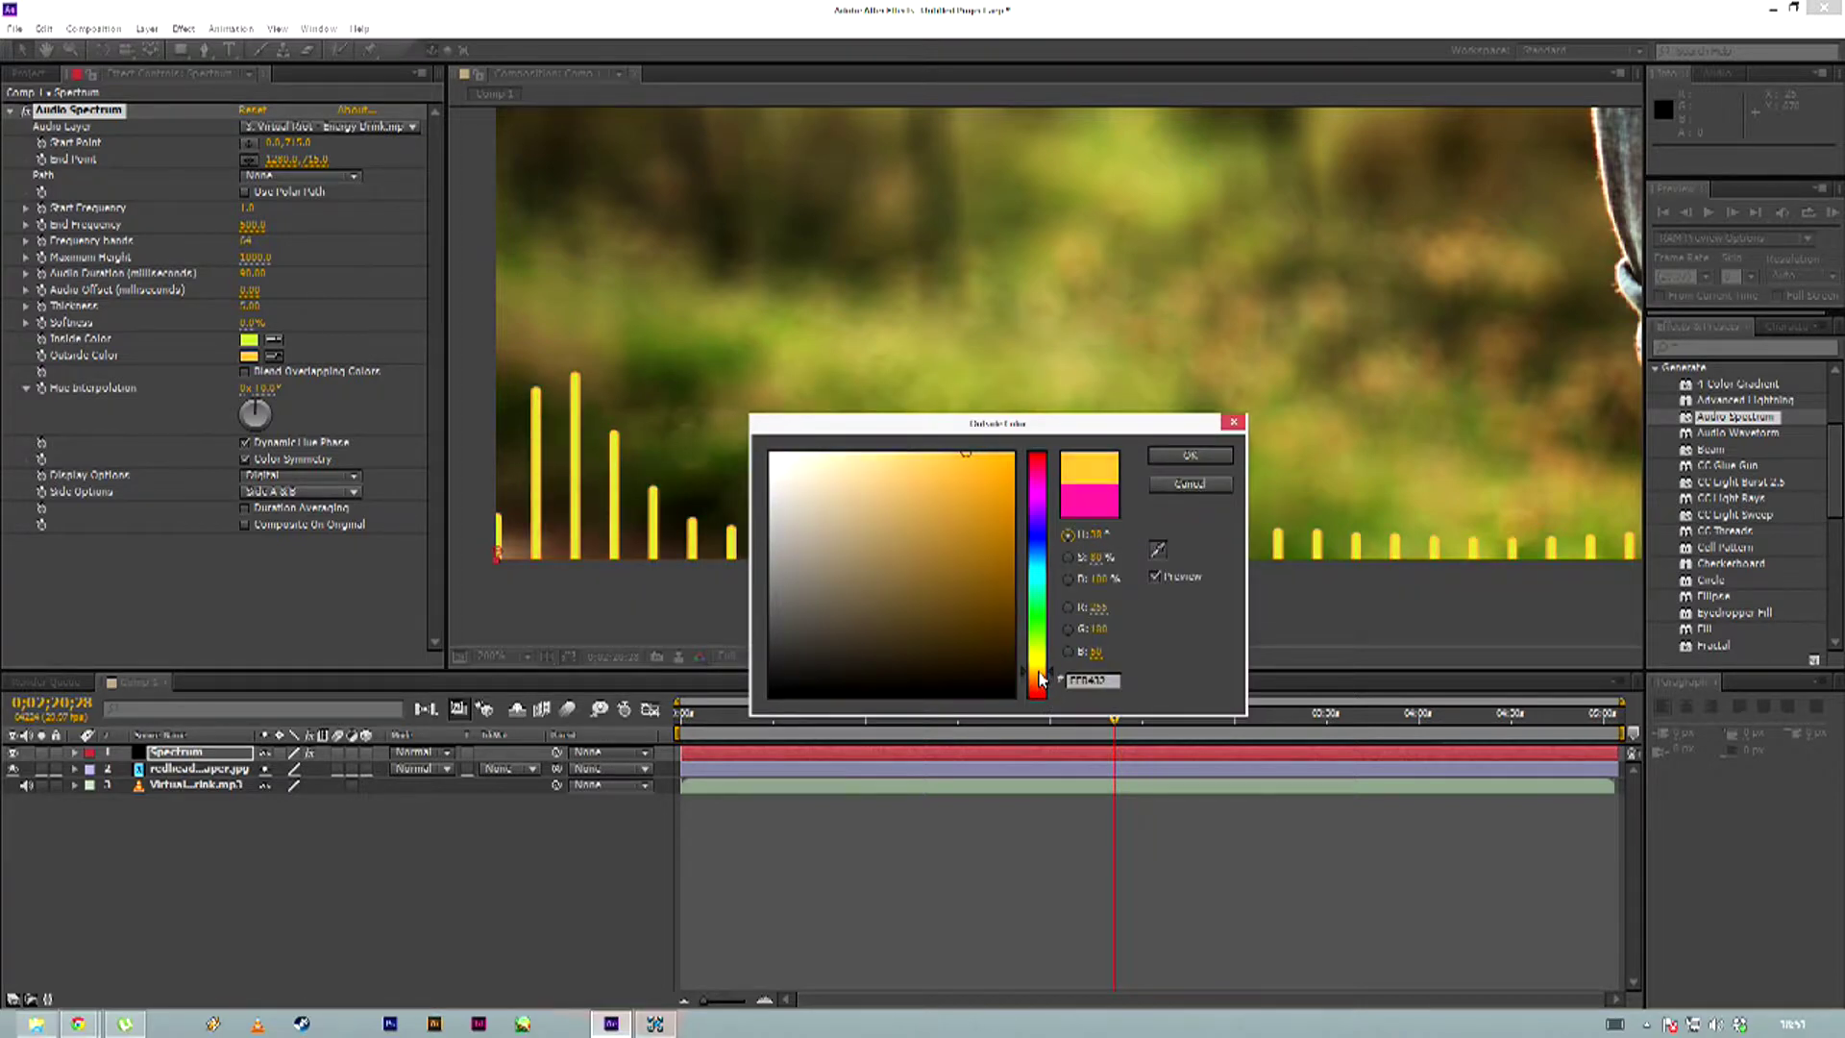
drag(919, 492, 957, 483)
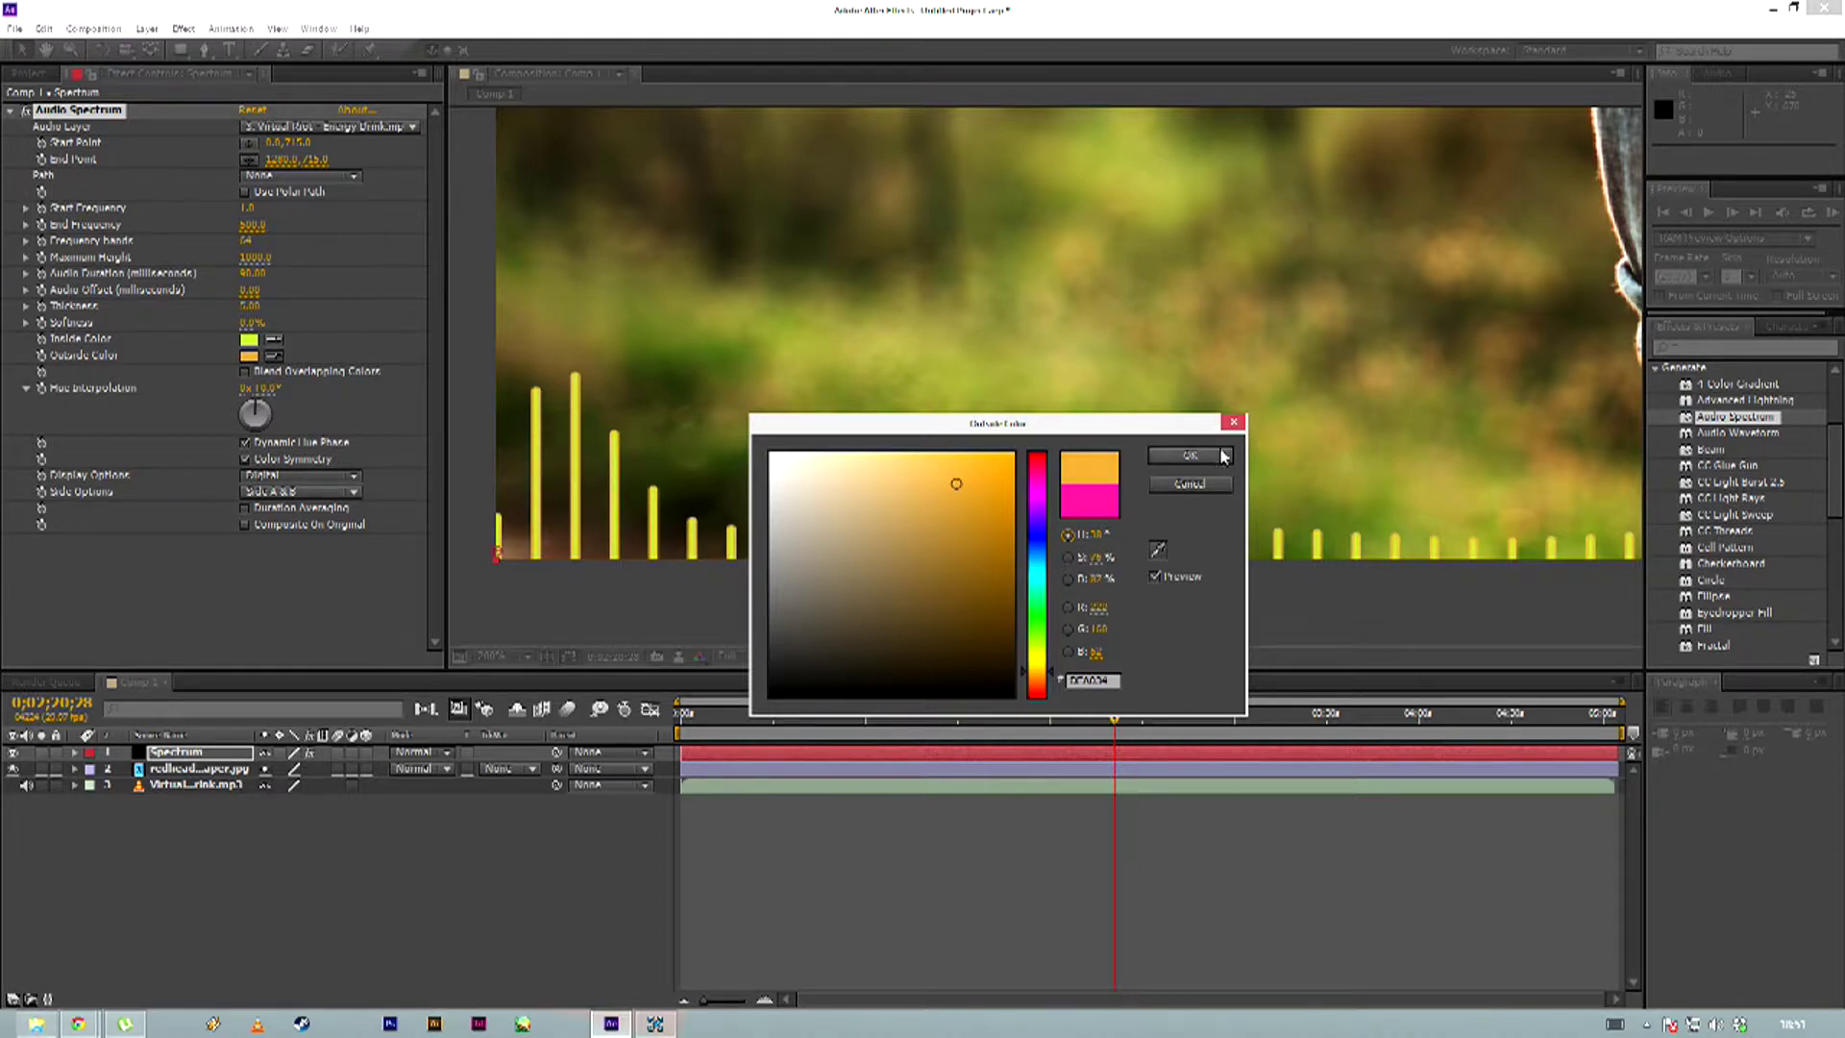
click(1189, 455)
Examine the recolored spectrum bars along the image's lower edge around 2:07 in the track, both in full view and close up
scroll(1001, 441, down, 2)
scroll(1057, 447, down, 2)
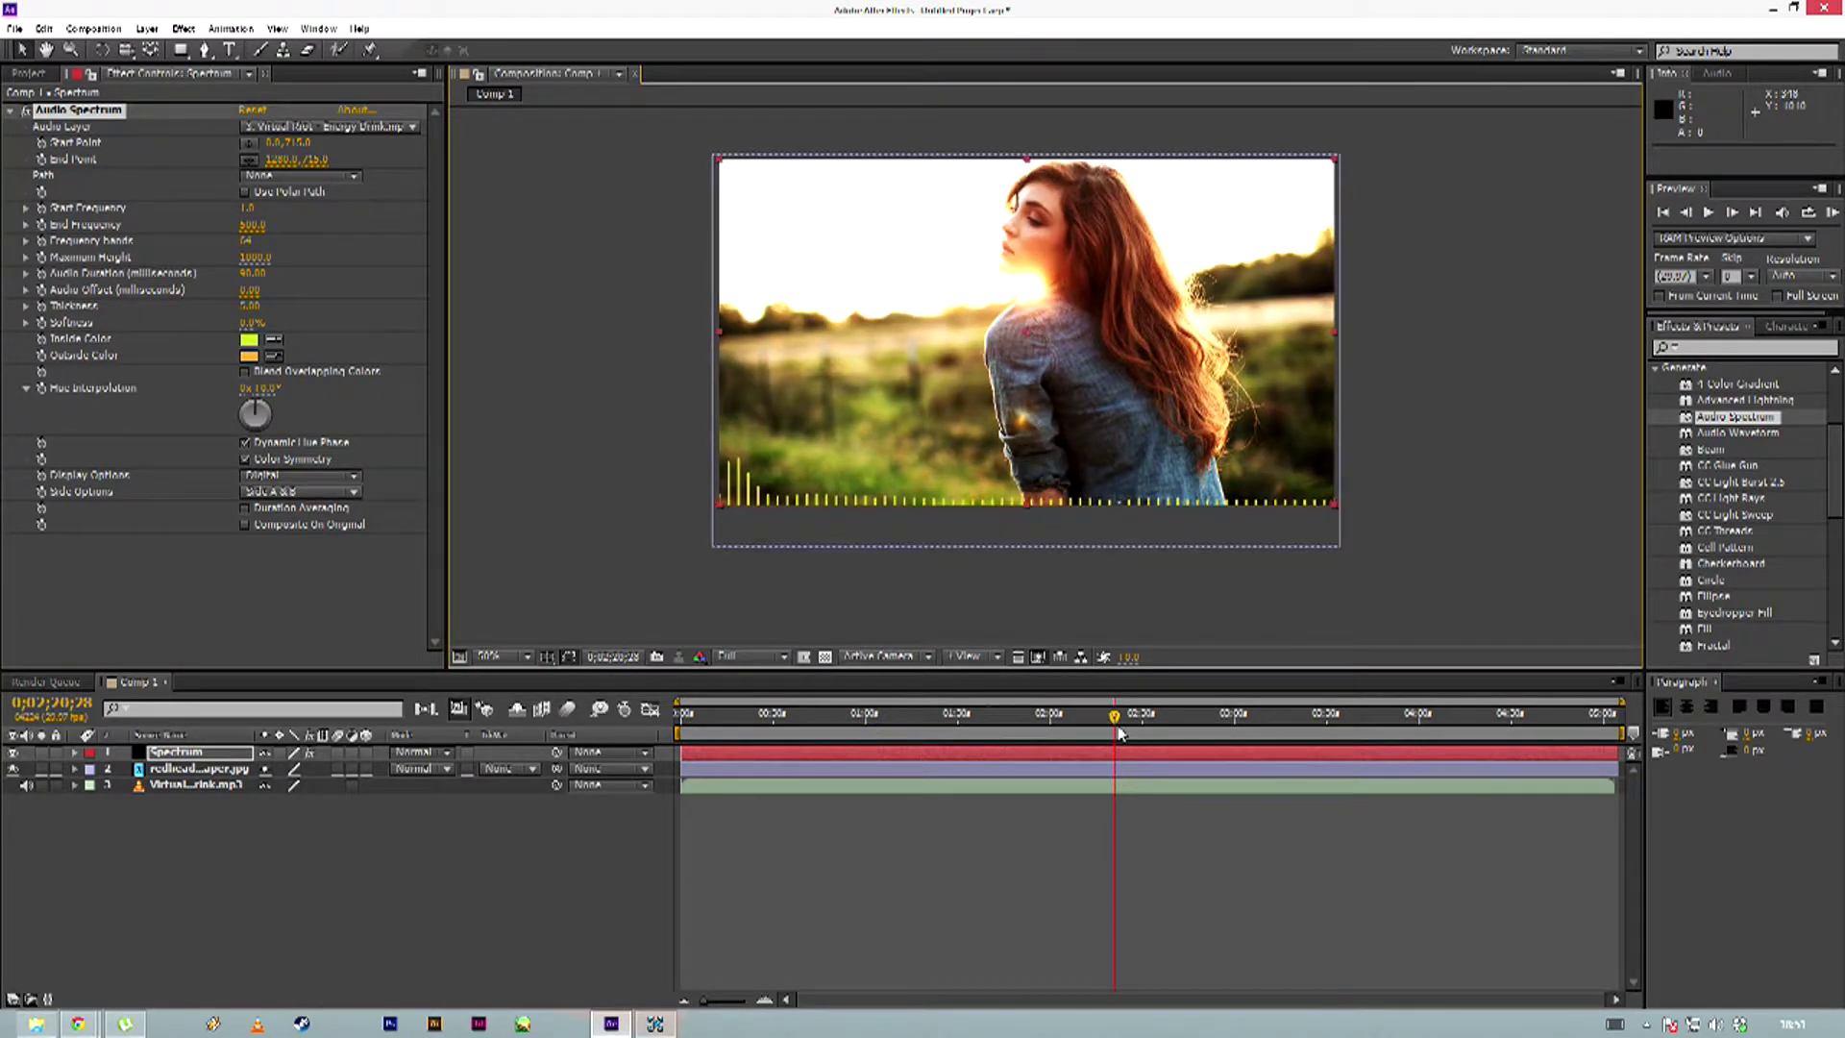
drag(1115, 715, 1073, 719)
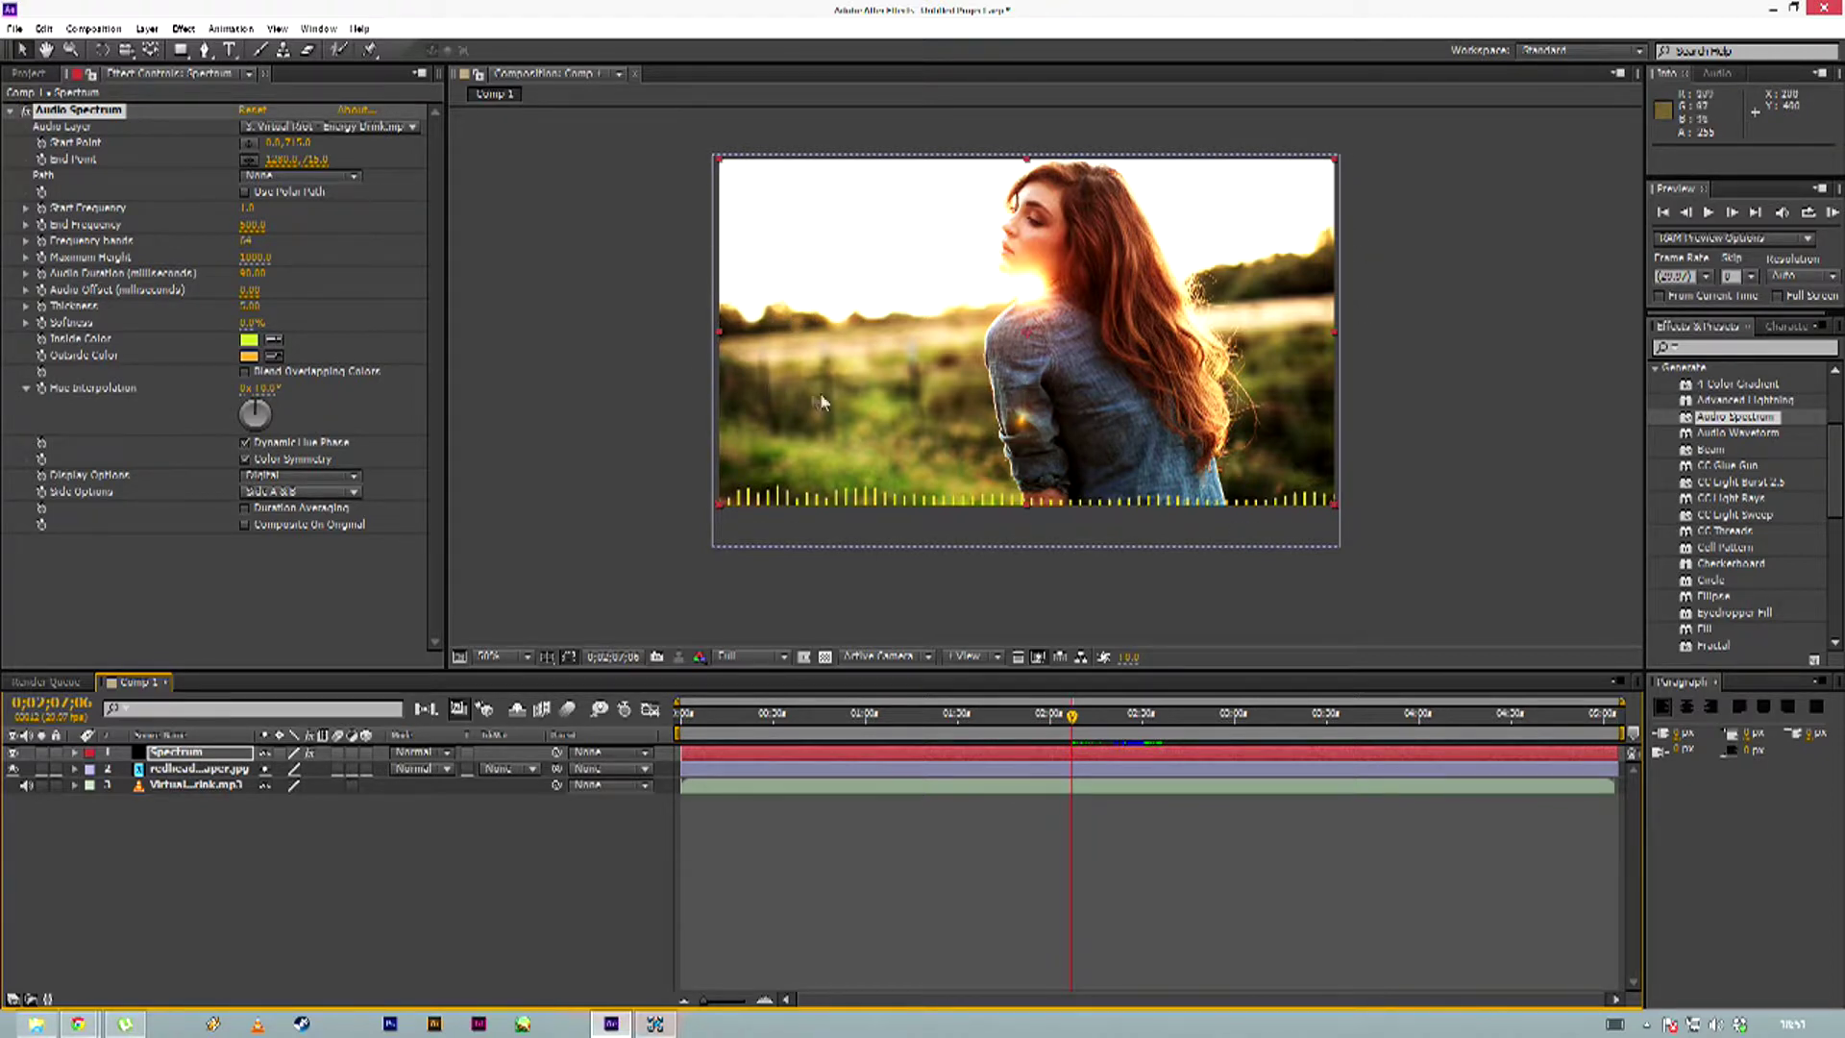
drag(939, 413, 890, 429)
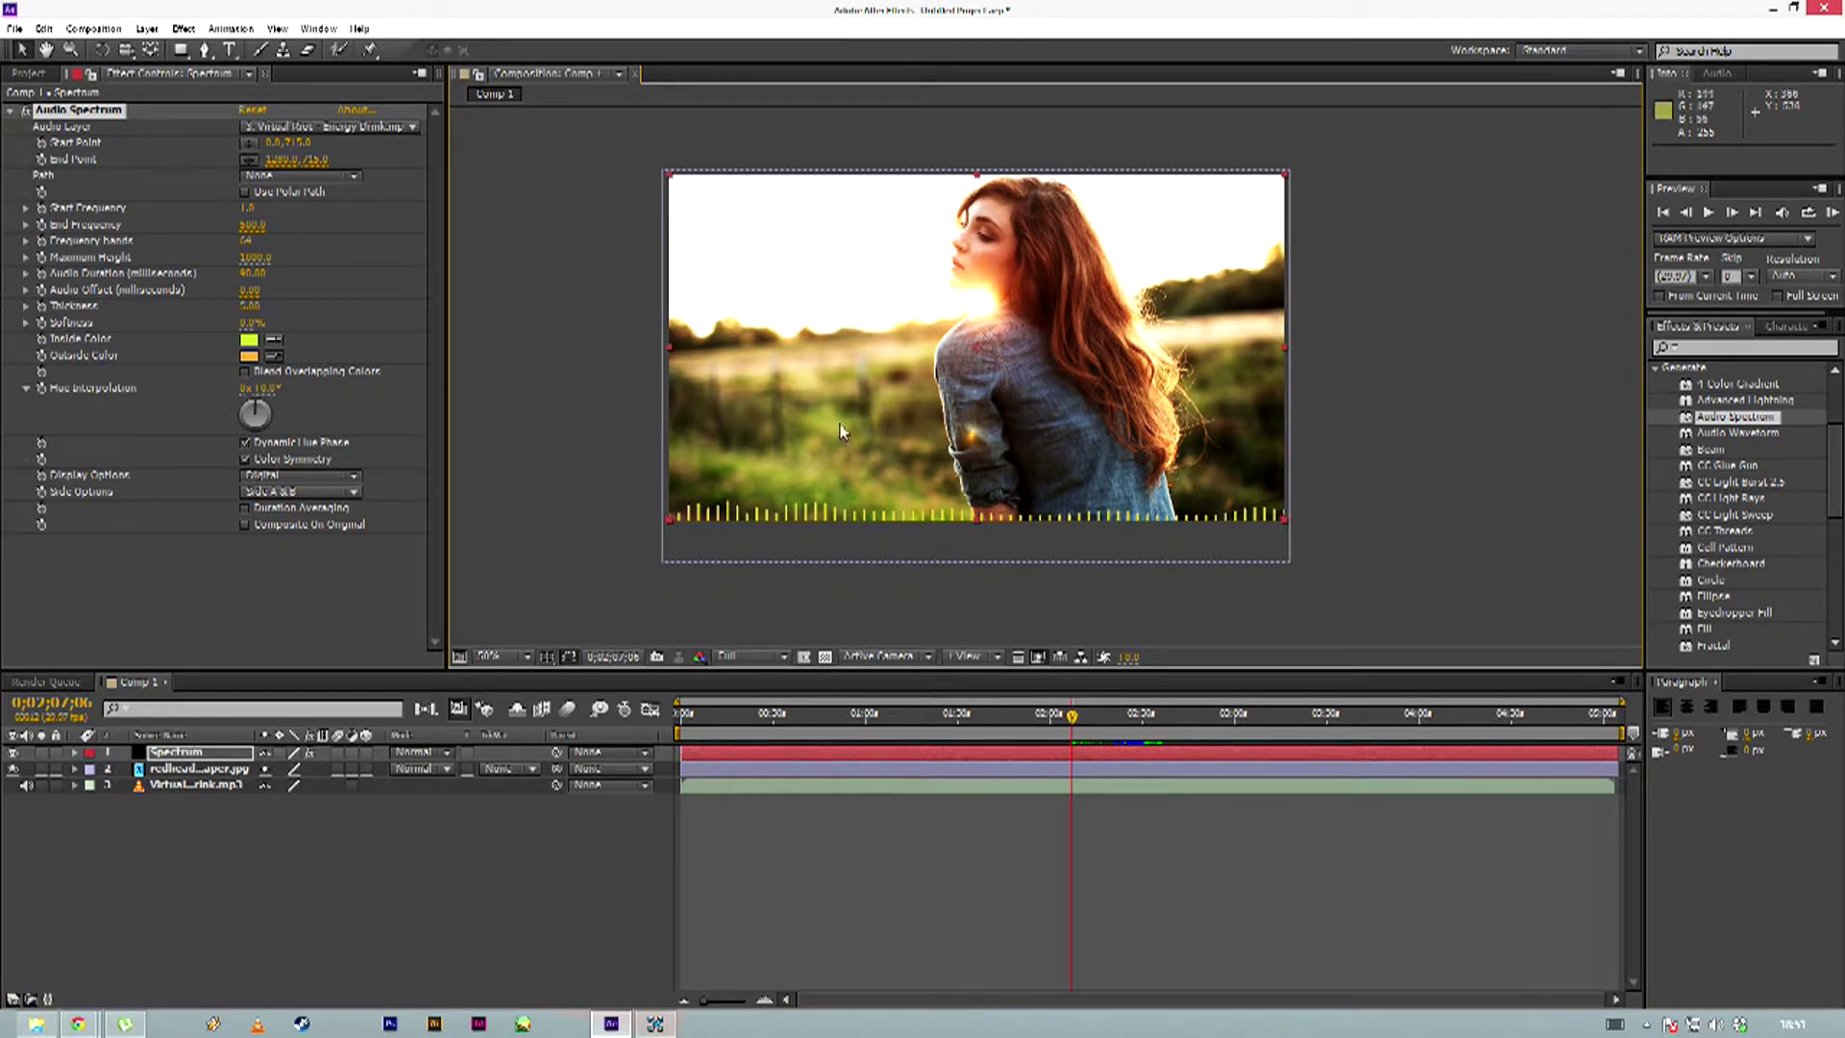
click(282, 571)
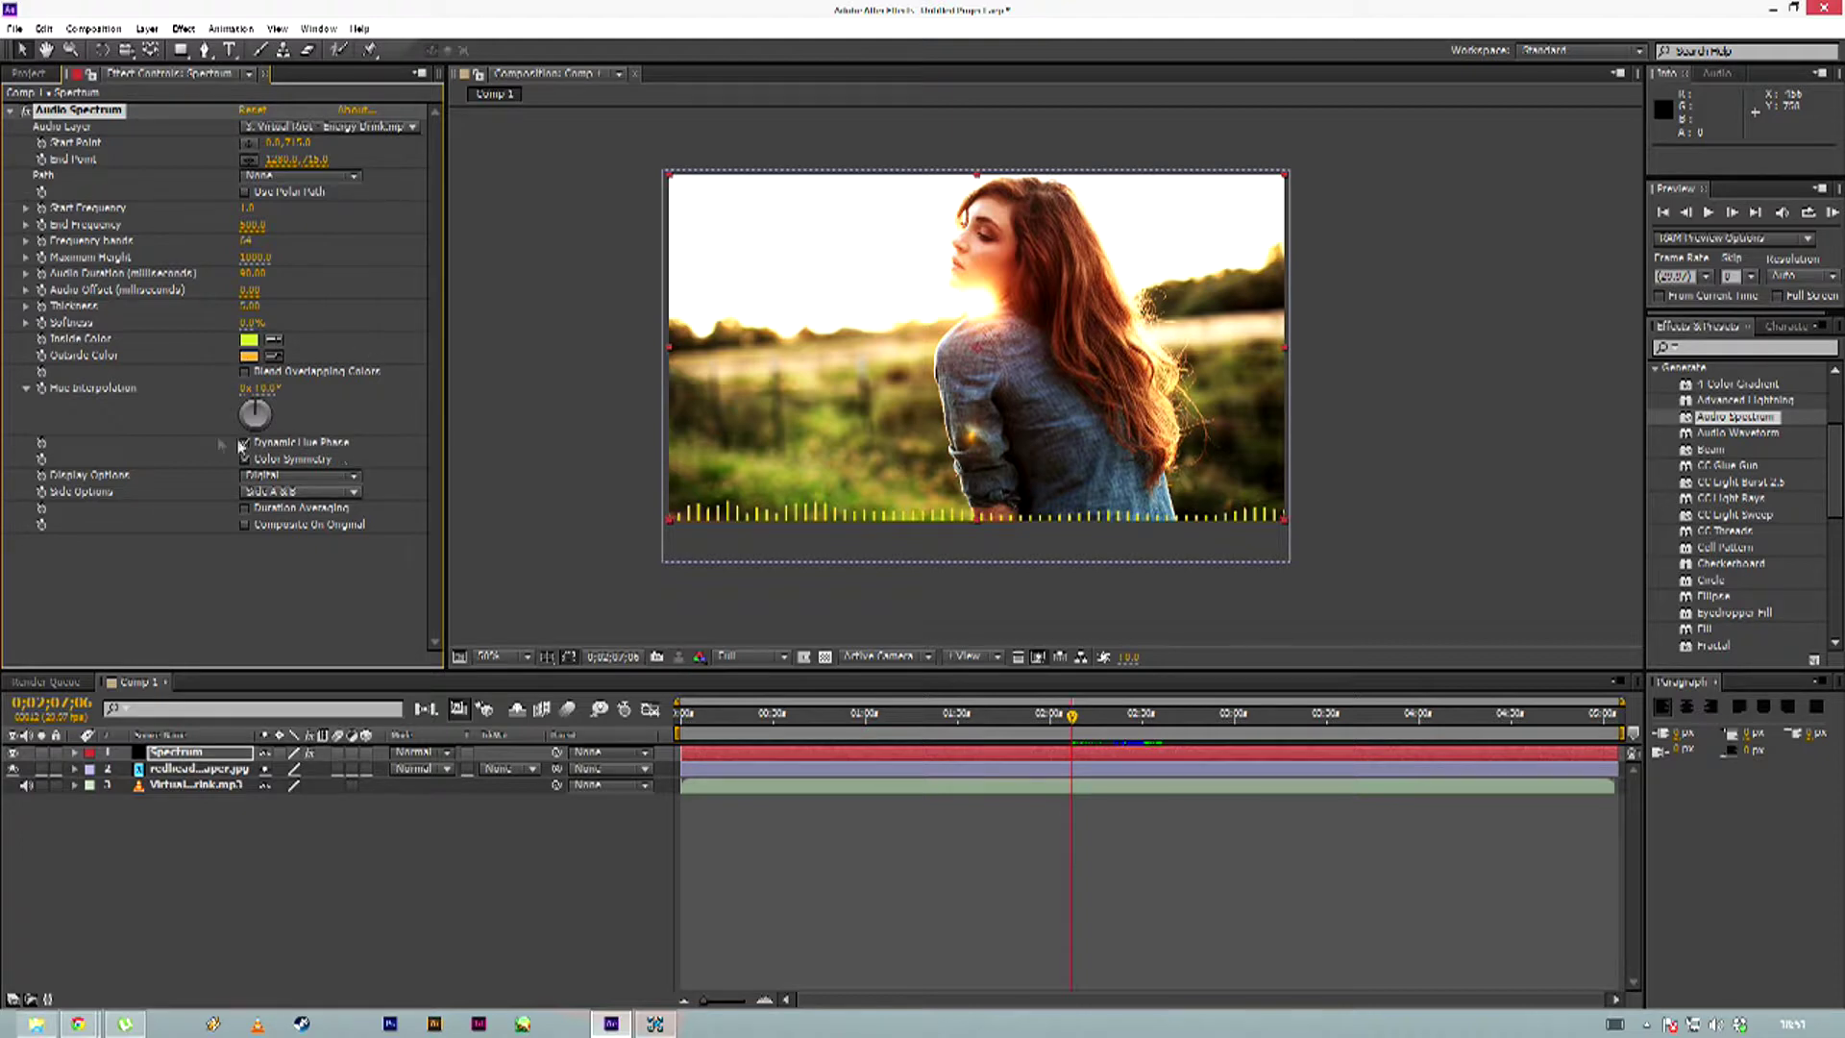
key(period)
drag(845, 525, 990, 390)
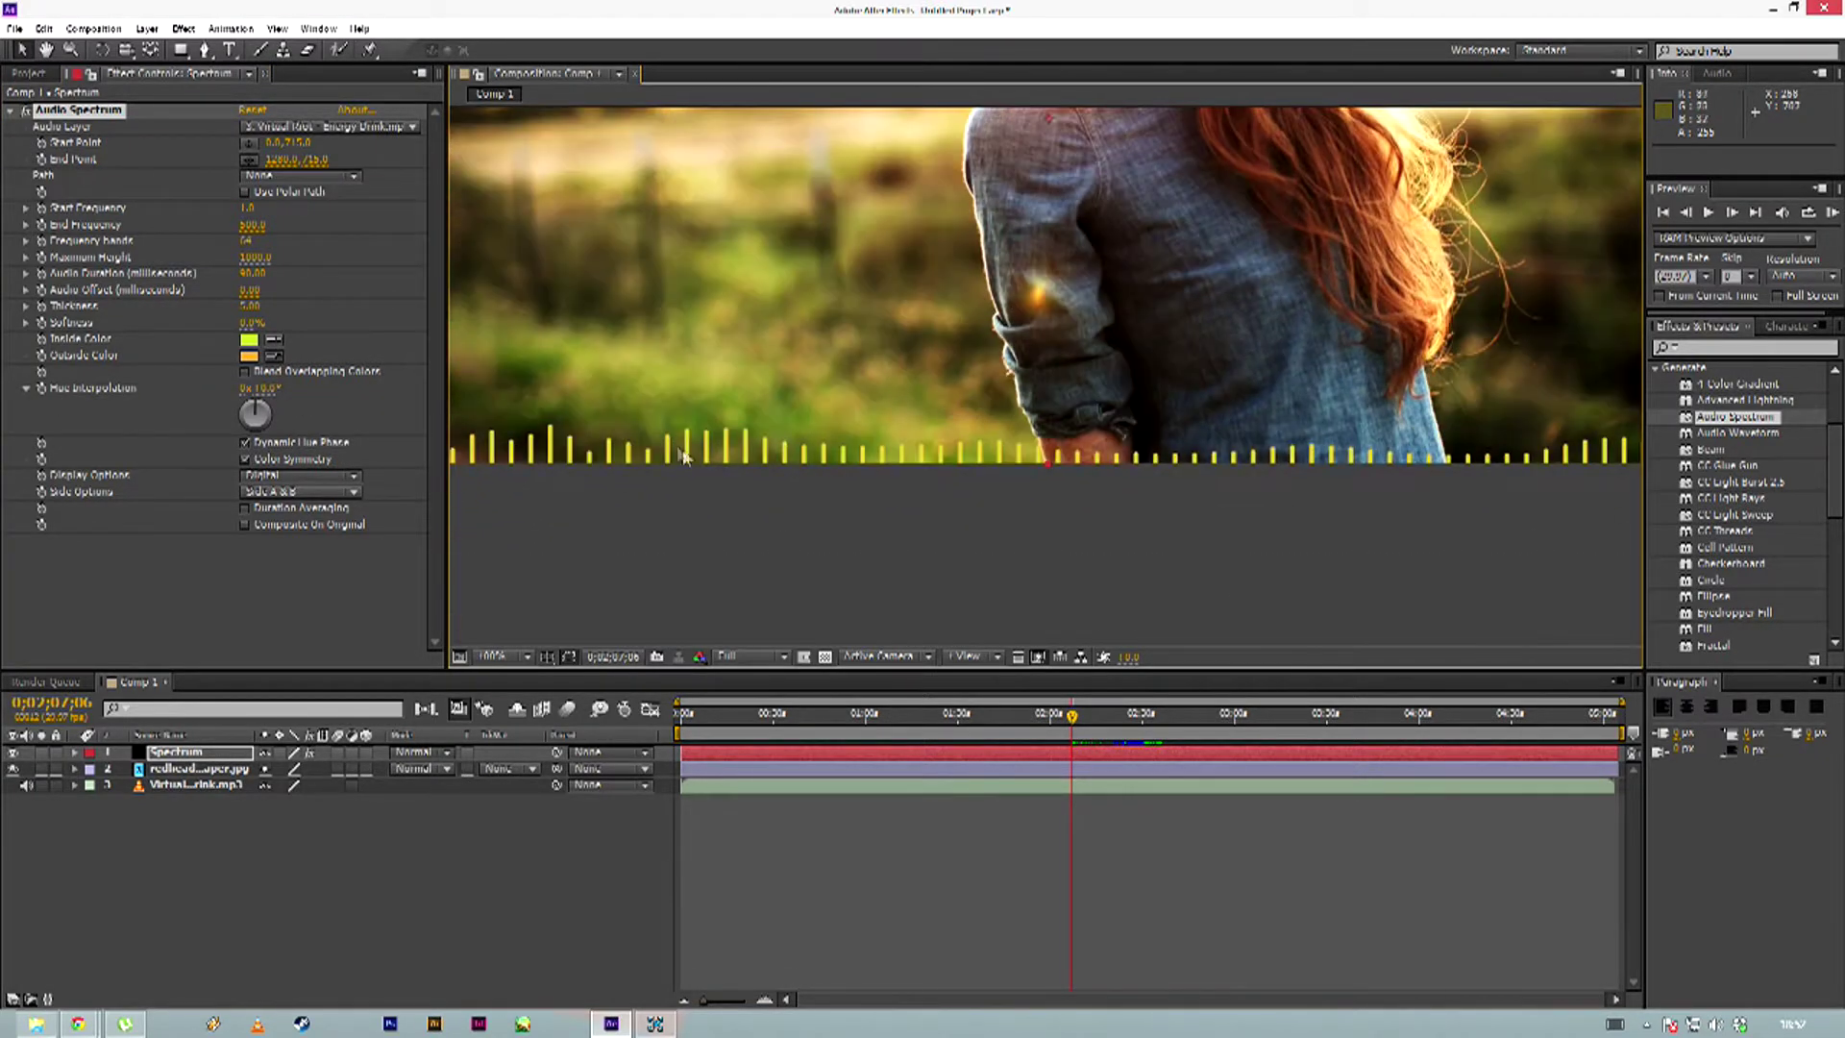
key(period)
key(comma)
scroll(869, 471, up, 3)
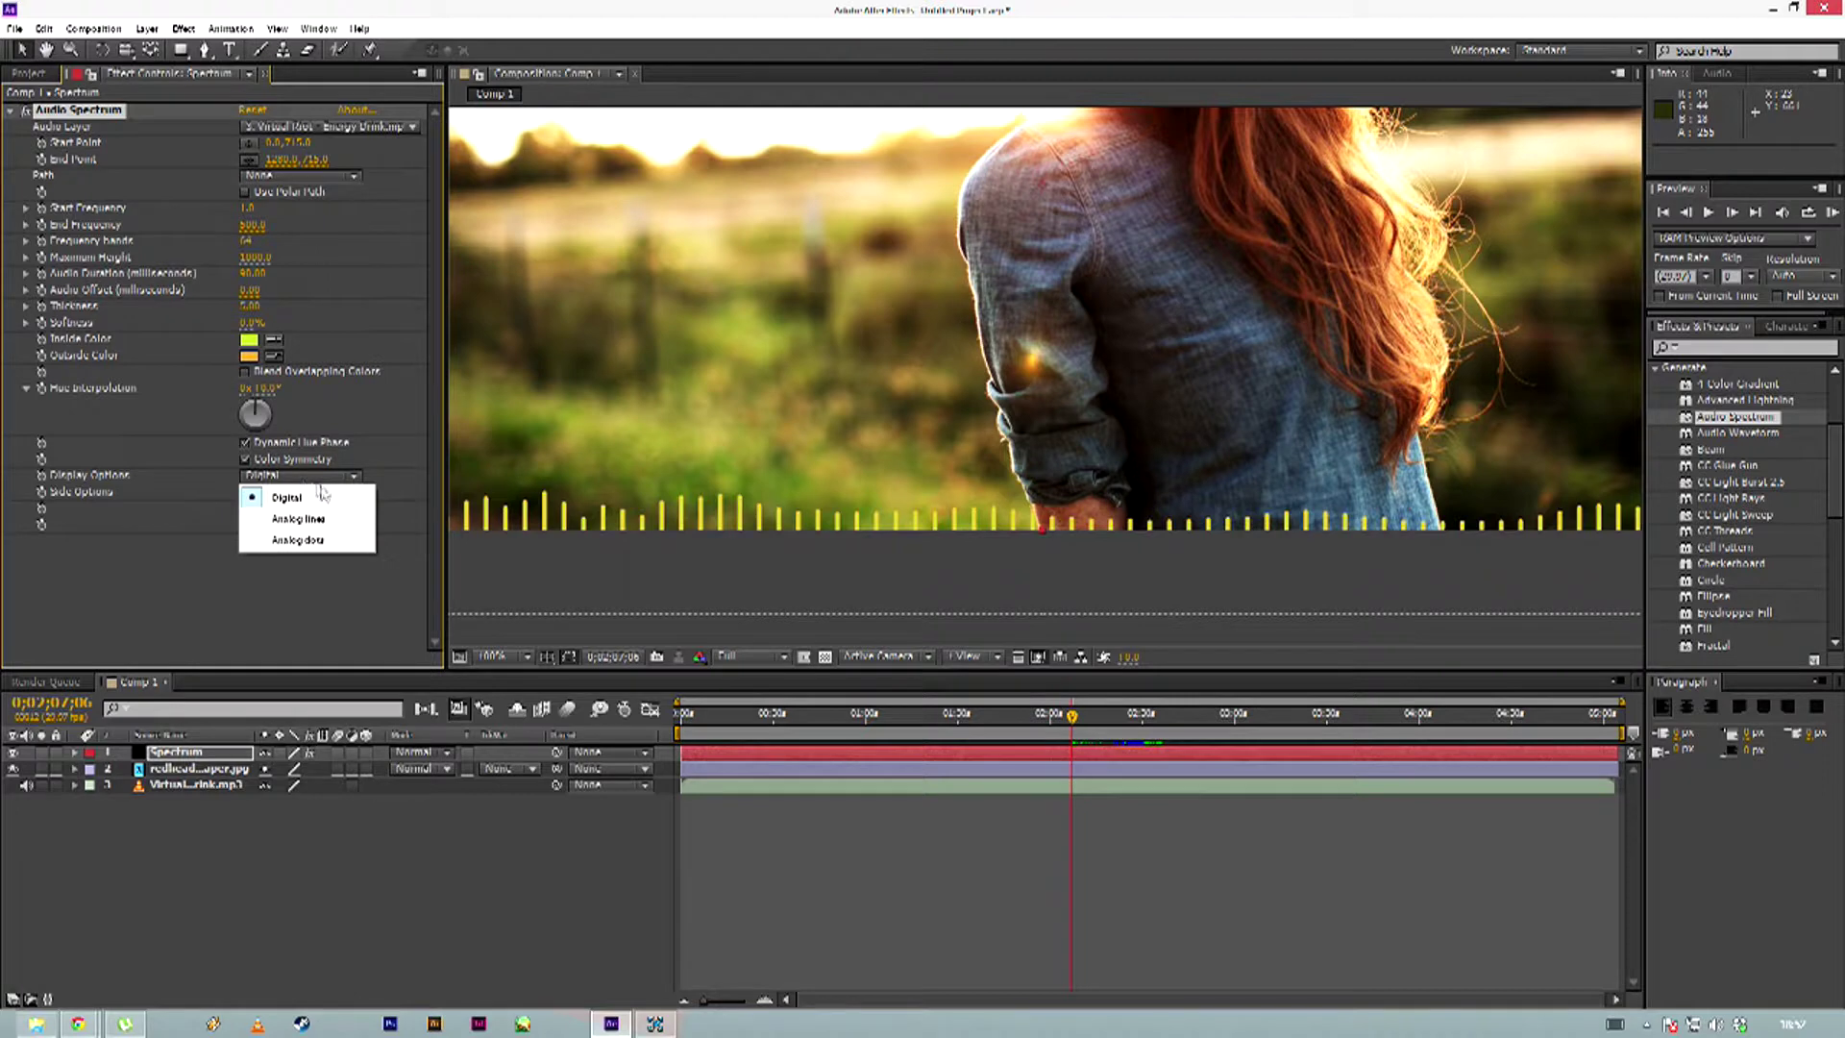
Try the Analog lines and Analog dots display options for the spectrum and return the display to Digital
click(299, 519)
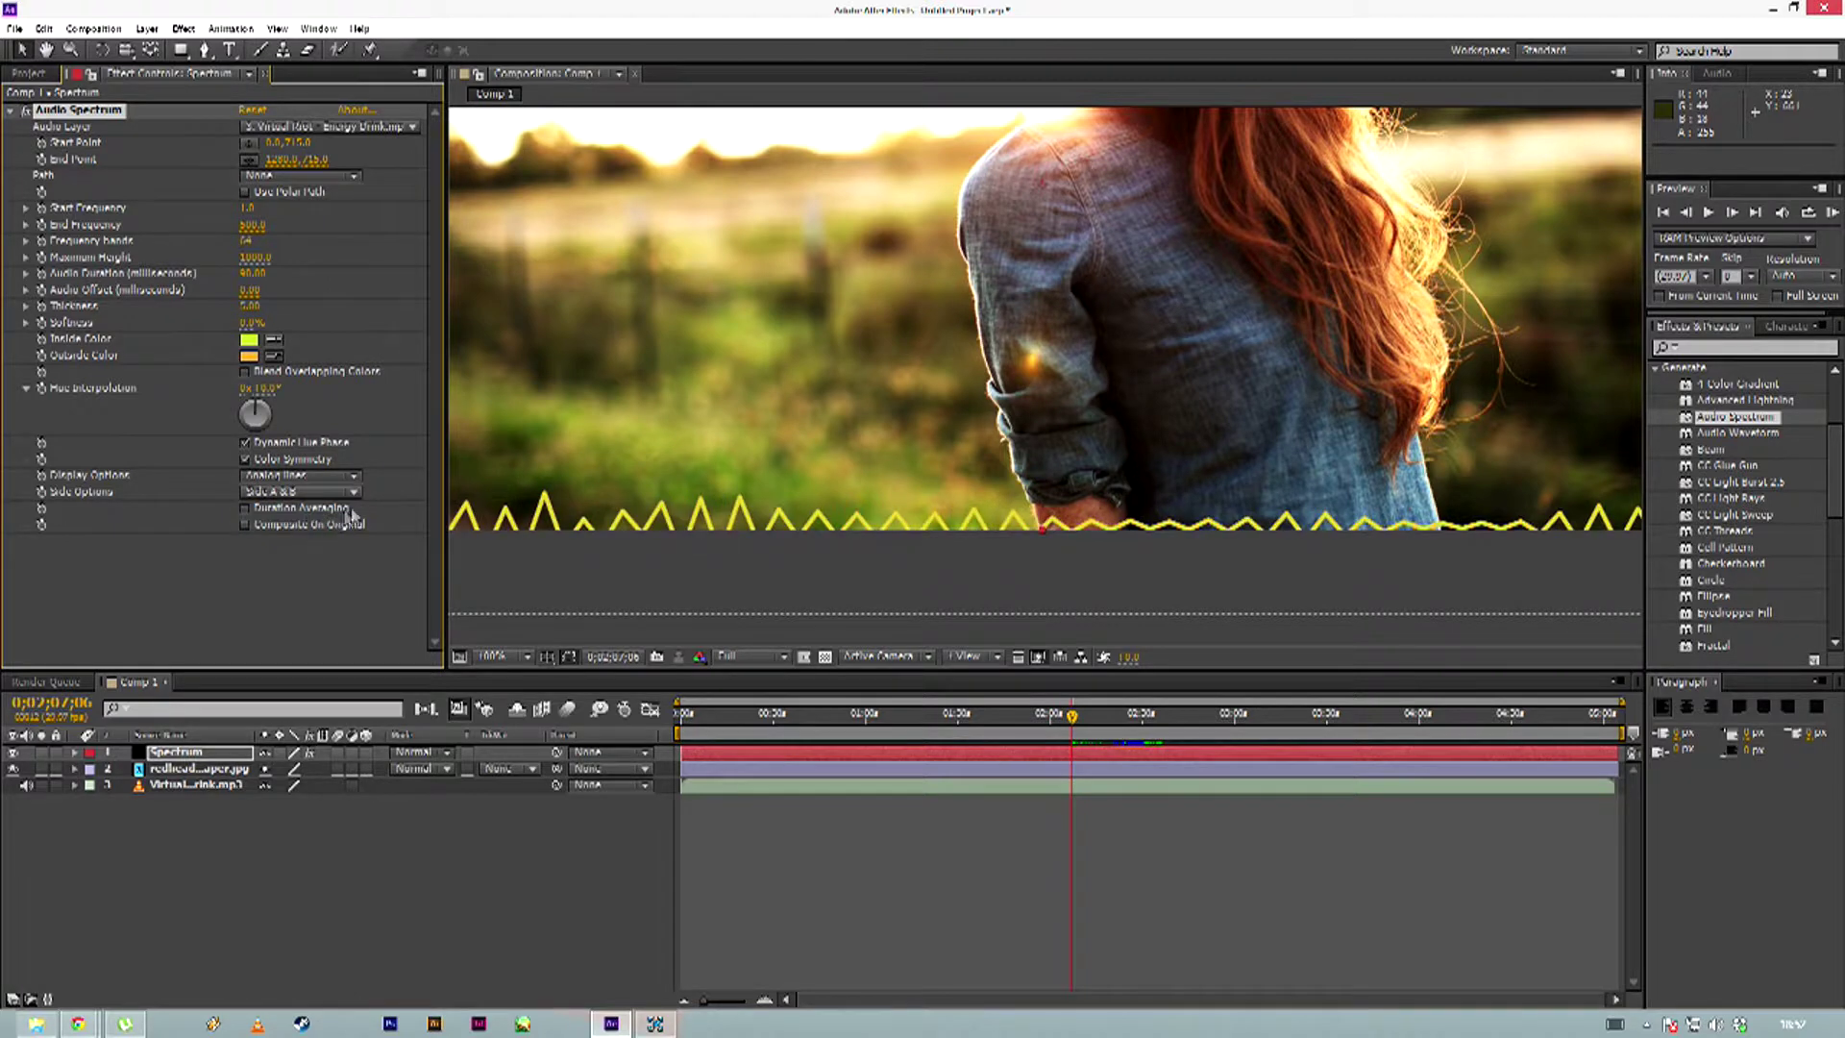
click(360, 480)
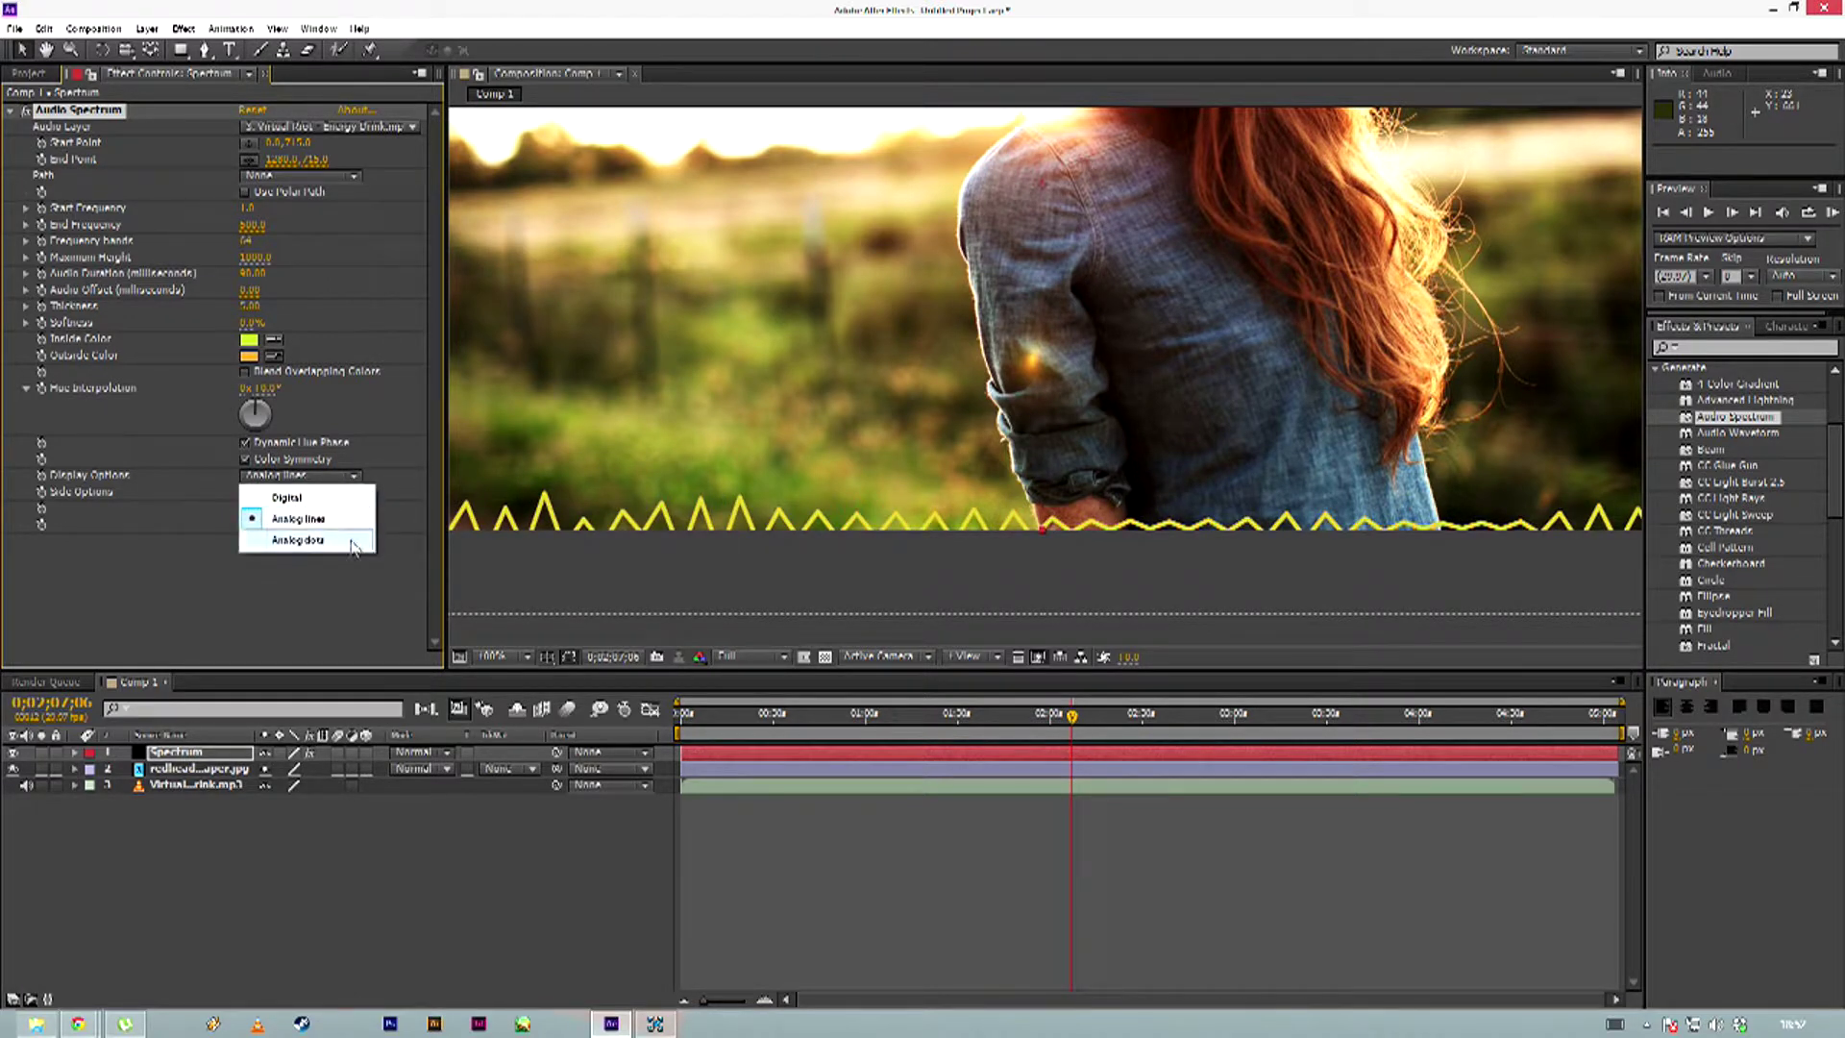
click(352, 539)
click(363, 480)
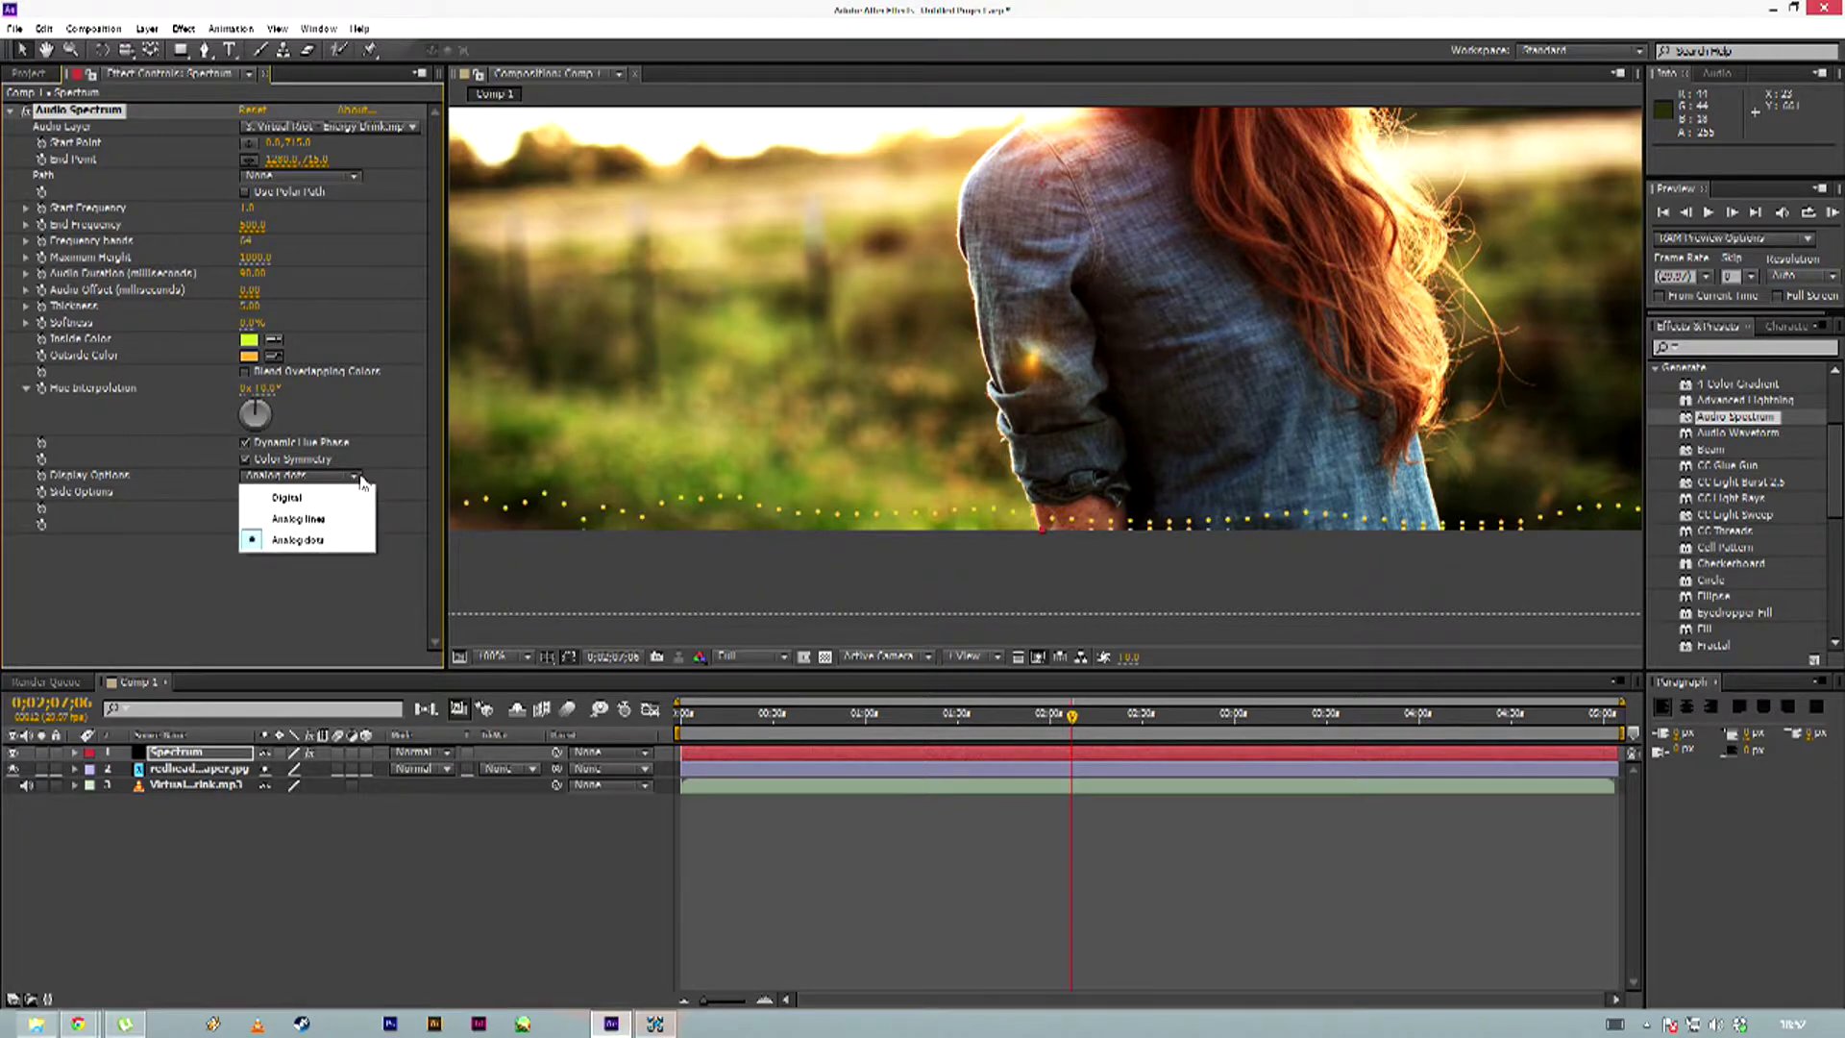
click(357, 495)
click(360, 480)
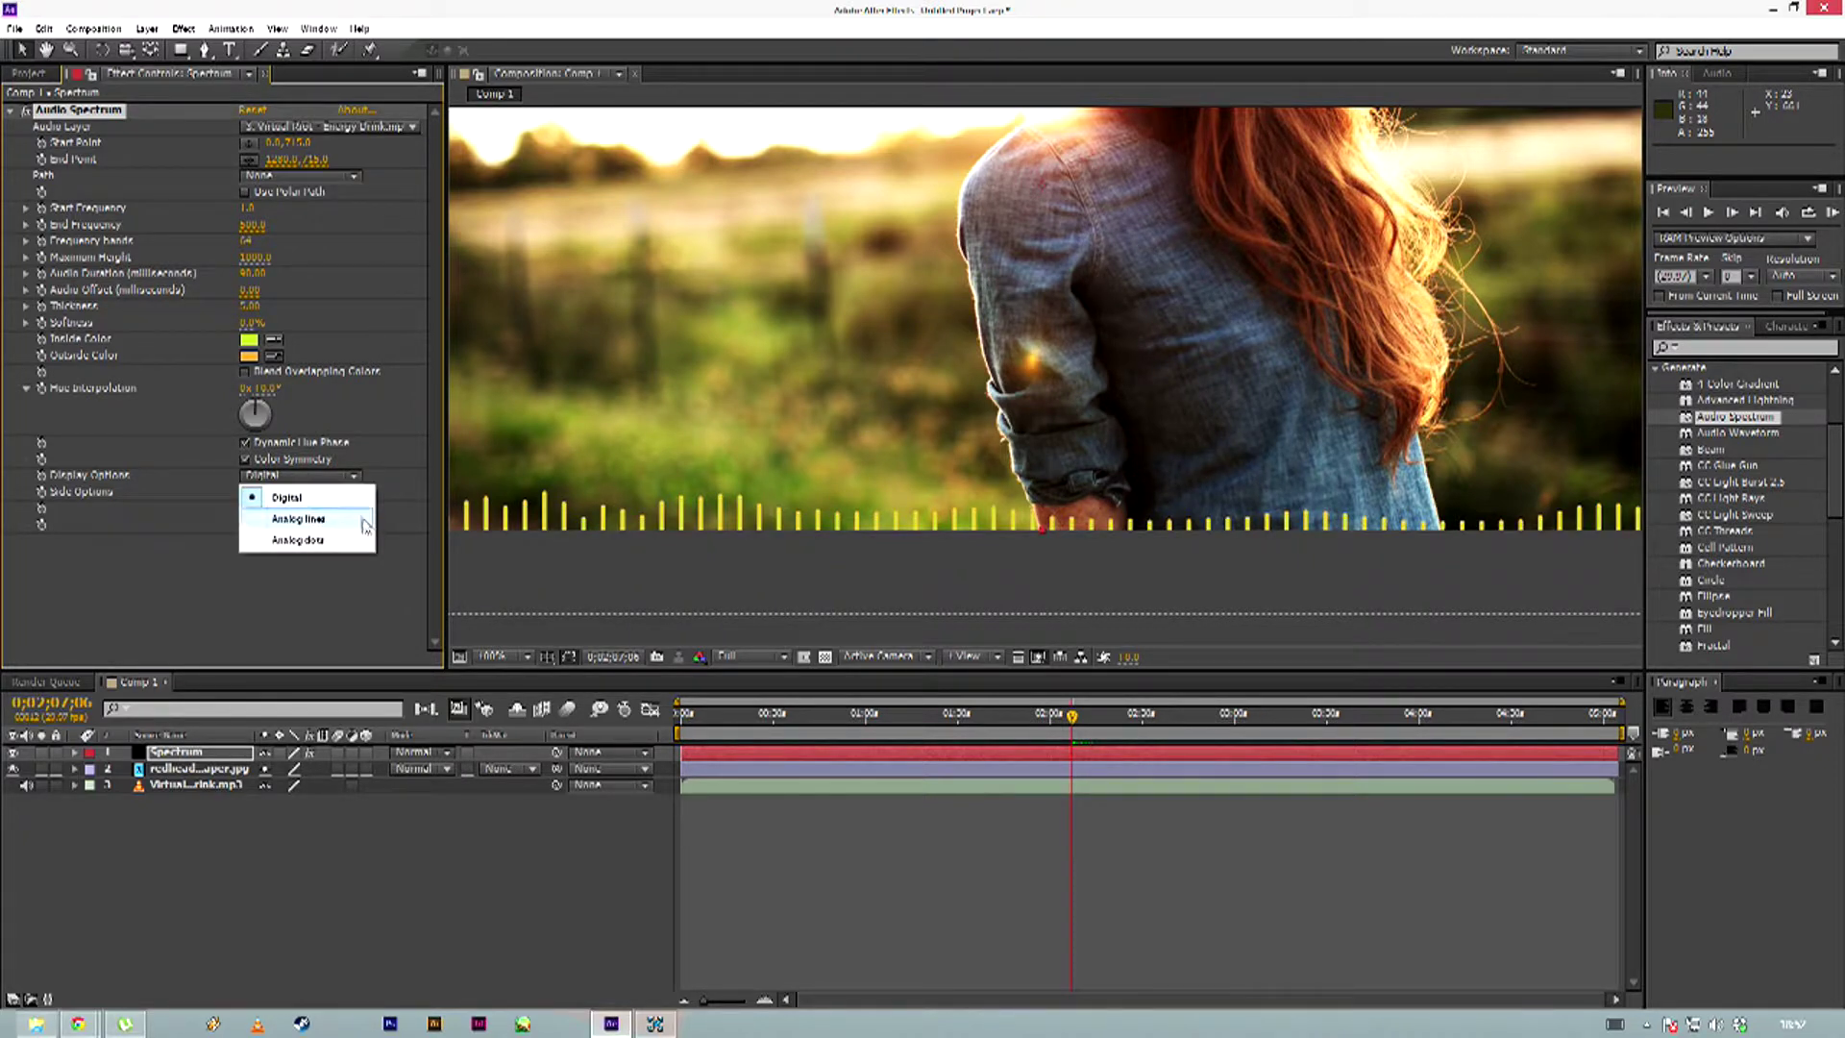
click(351, 540)
drag(1258, 465, 1225, 493)
click(330, 477)
click(334, 495)
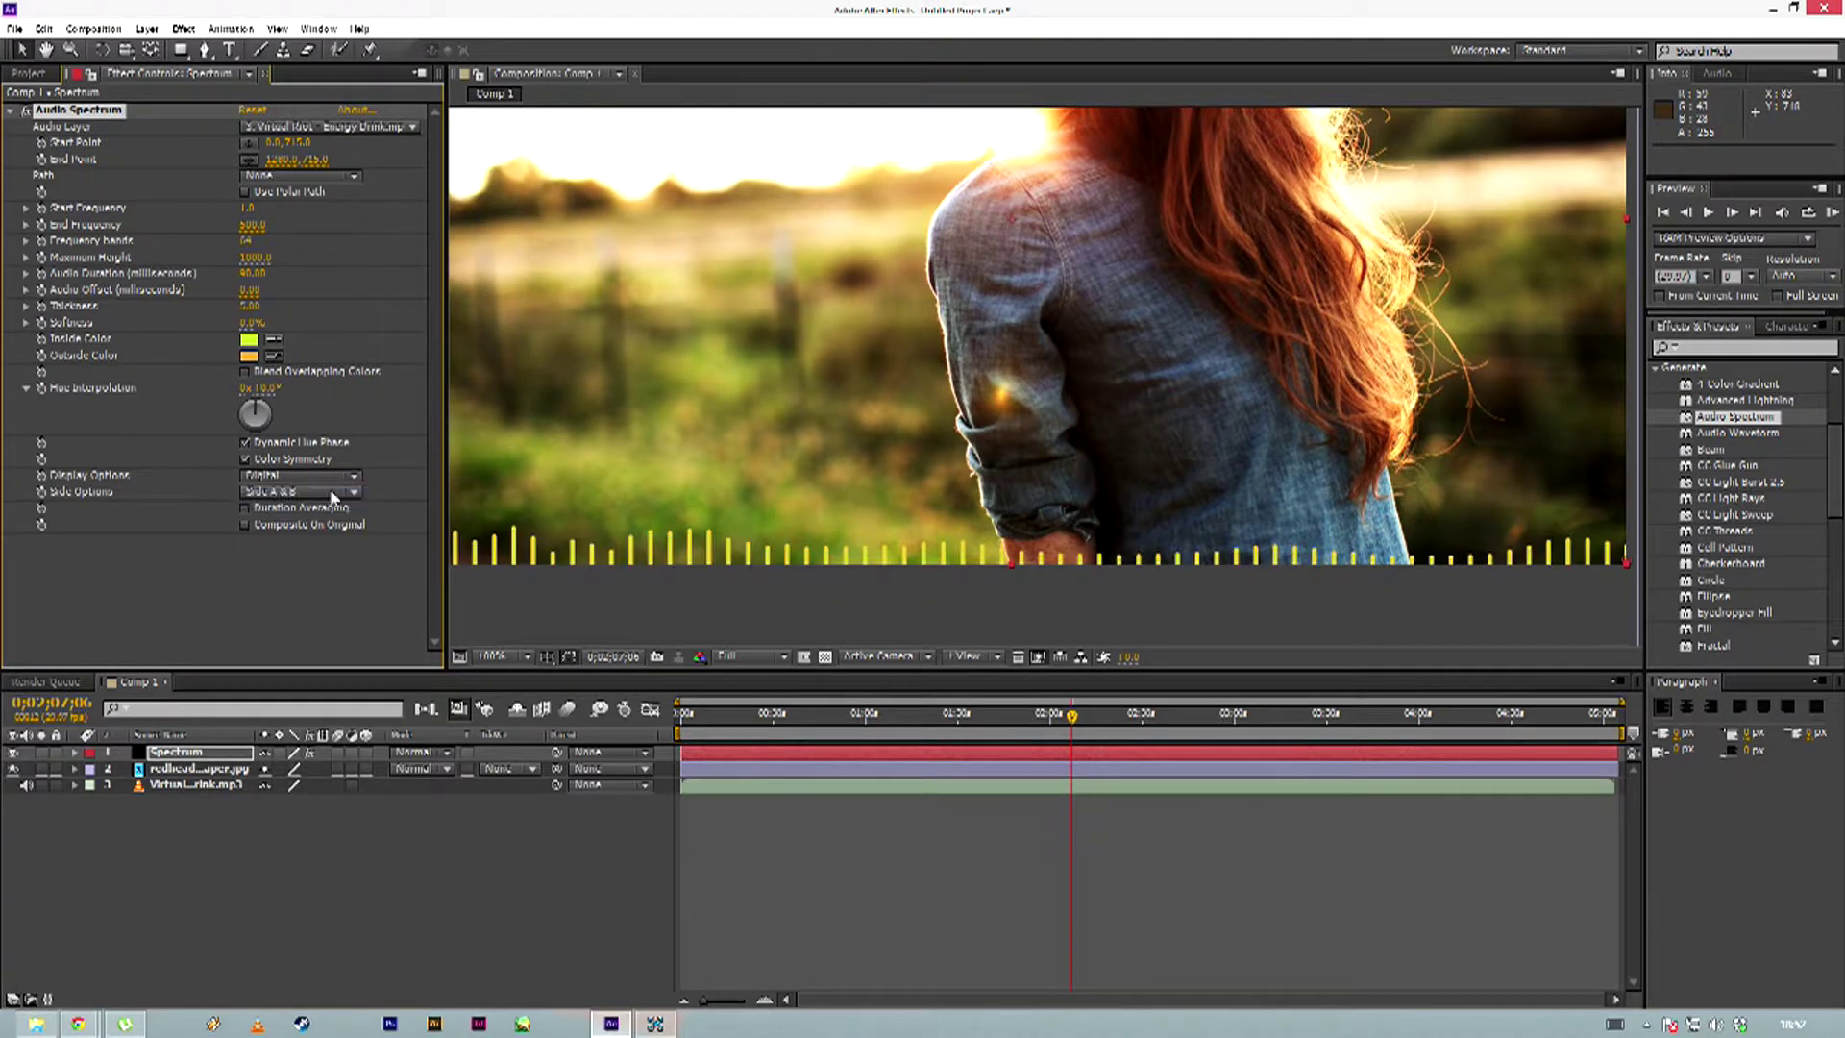
Try the Side A and Side B options for the spectrum bars and return to Side A & B
click(254, 493)
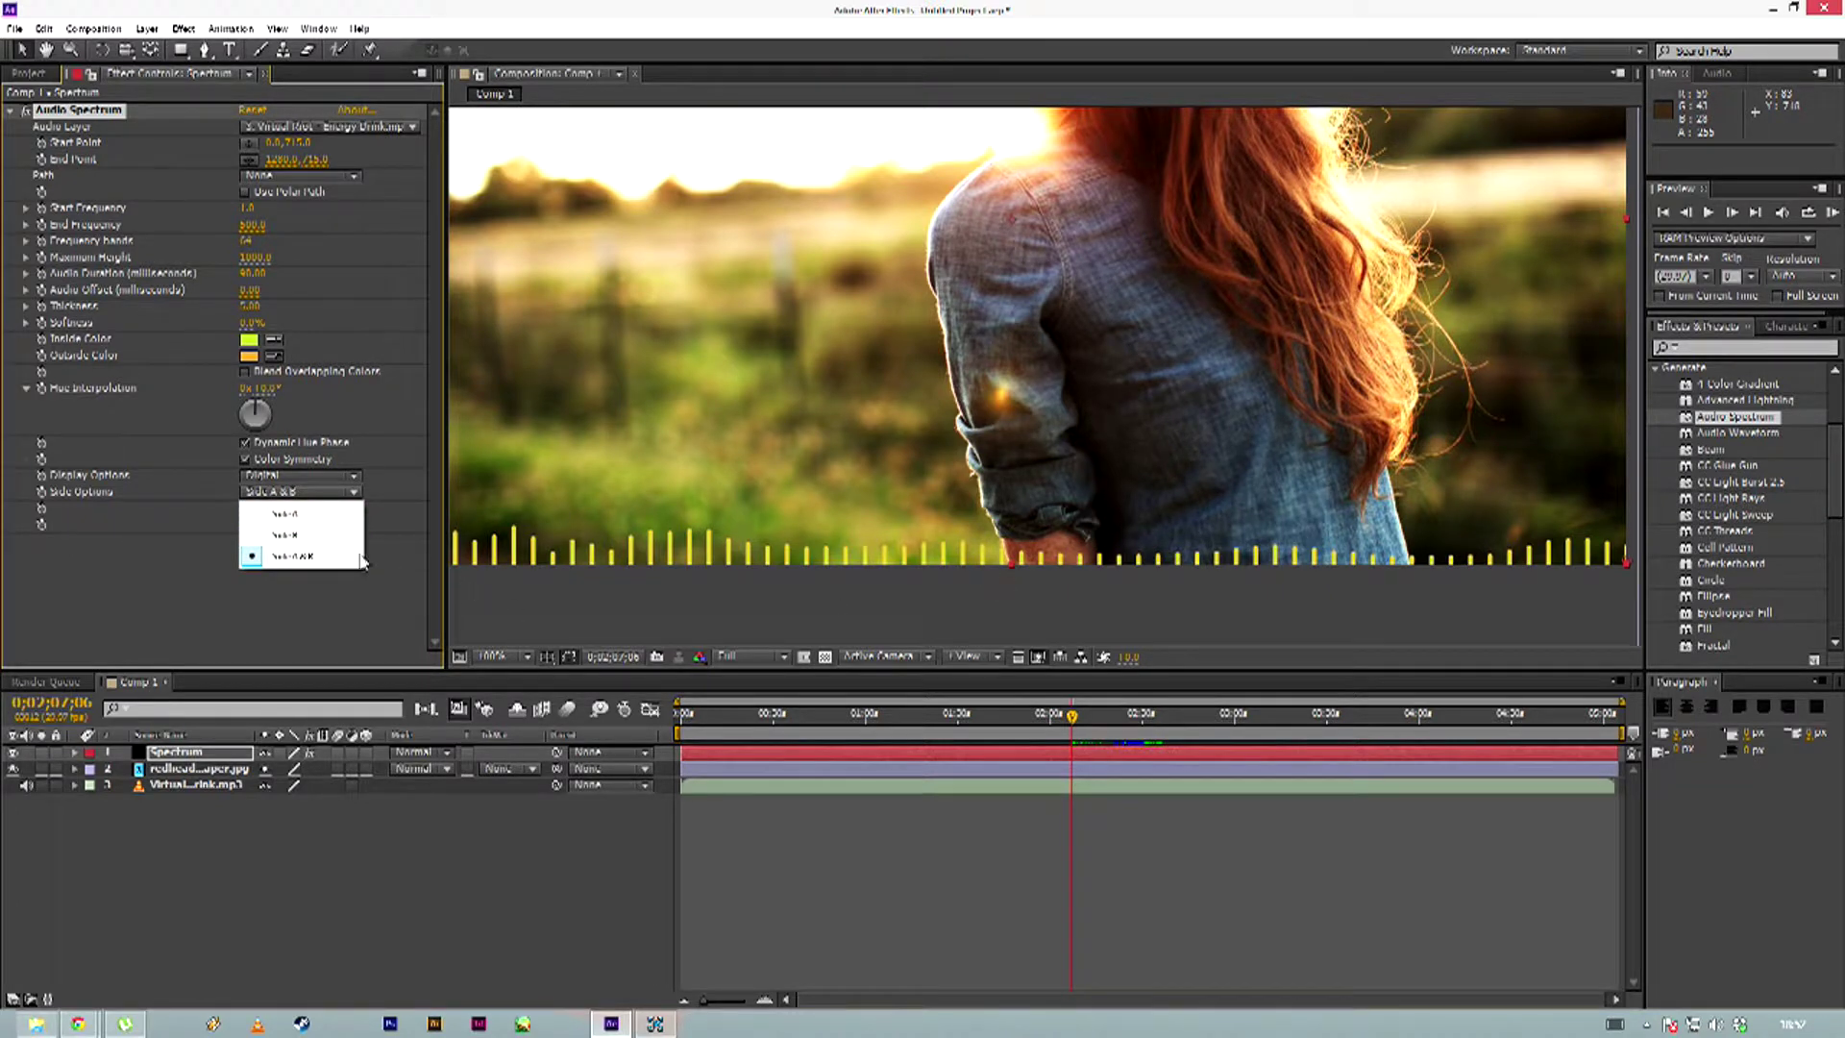
click(294, 515)
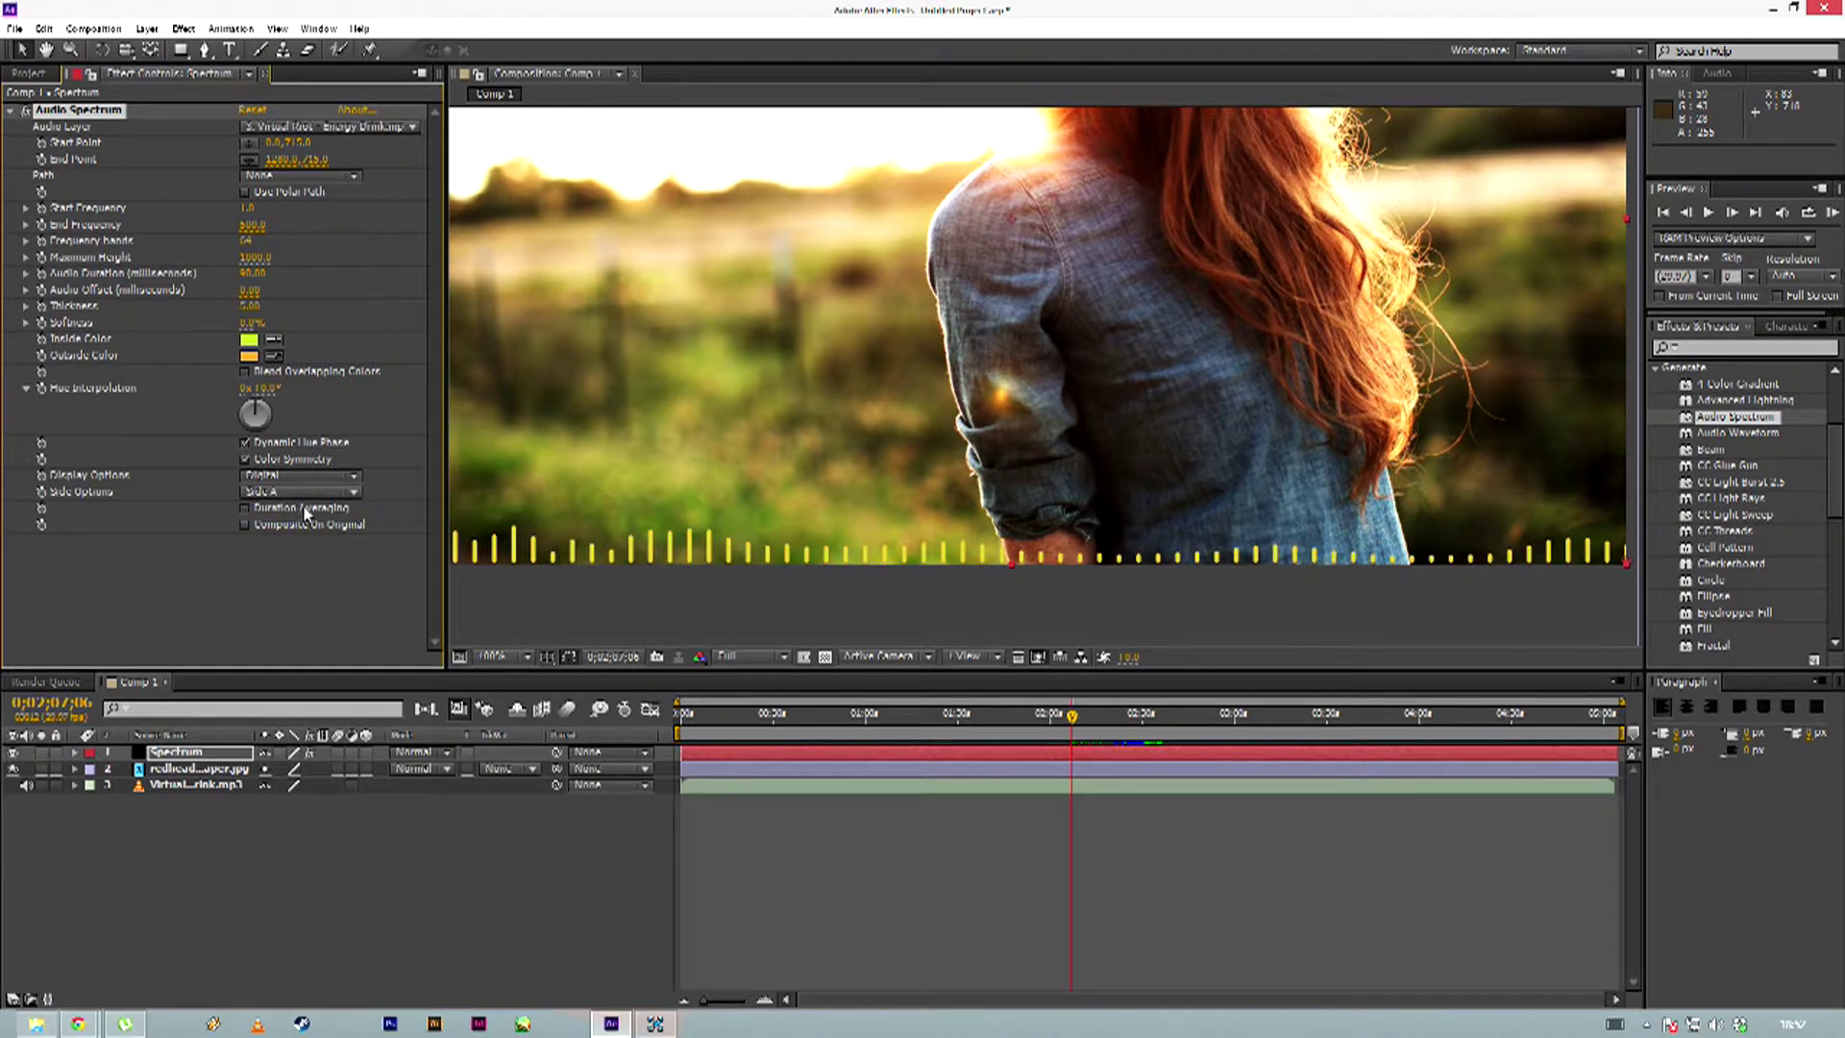
click(300, 491)
click(299, 526)
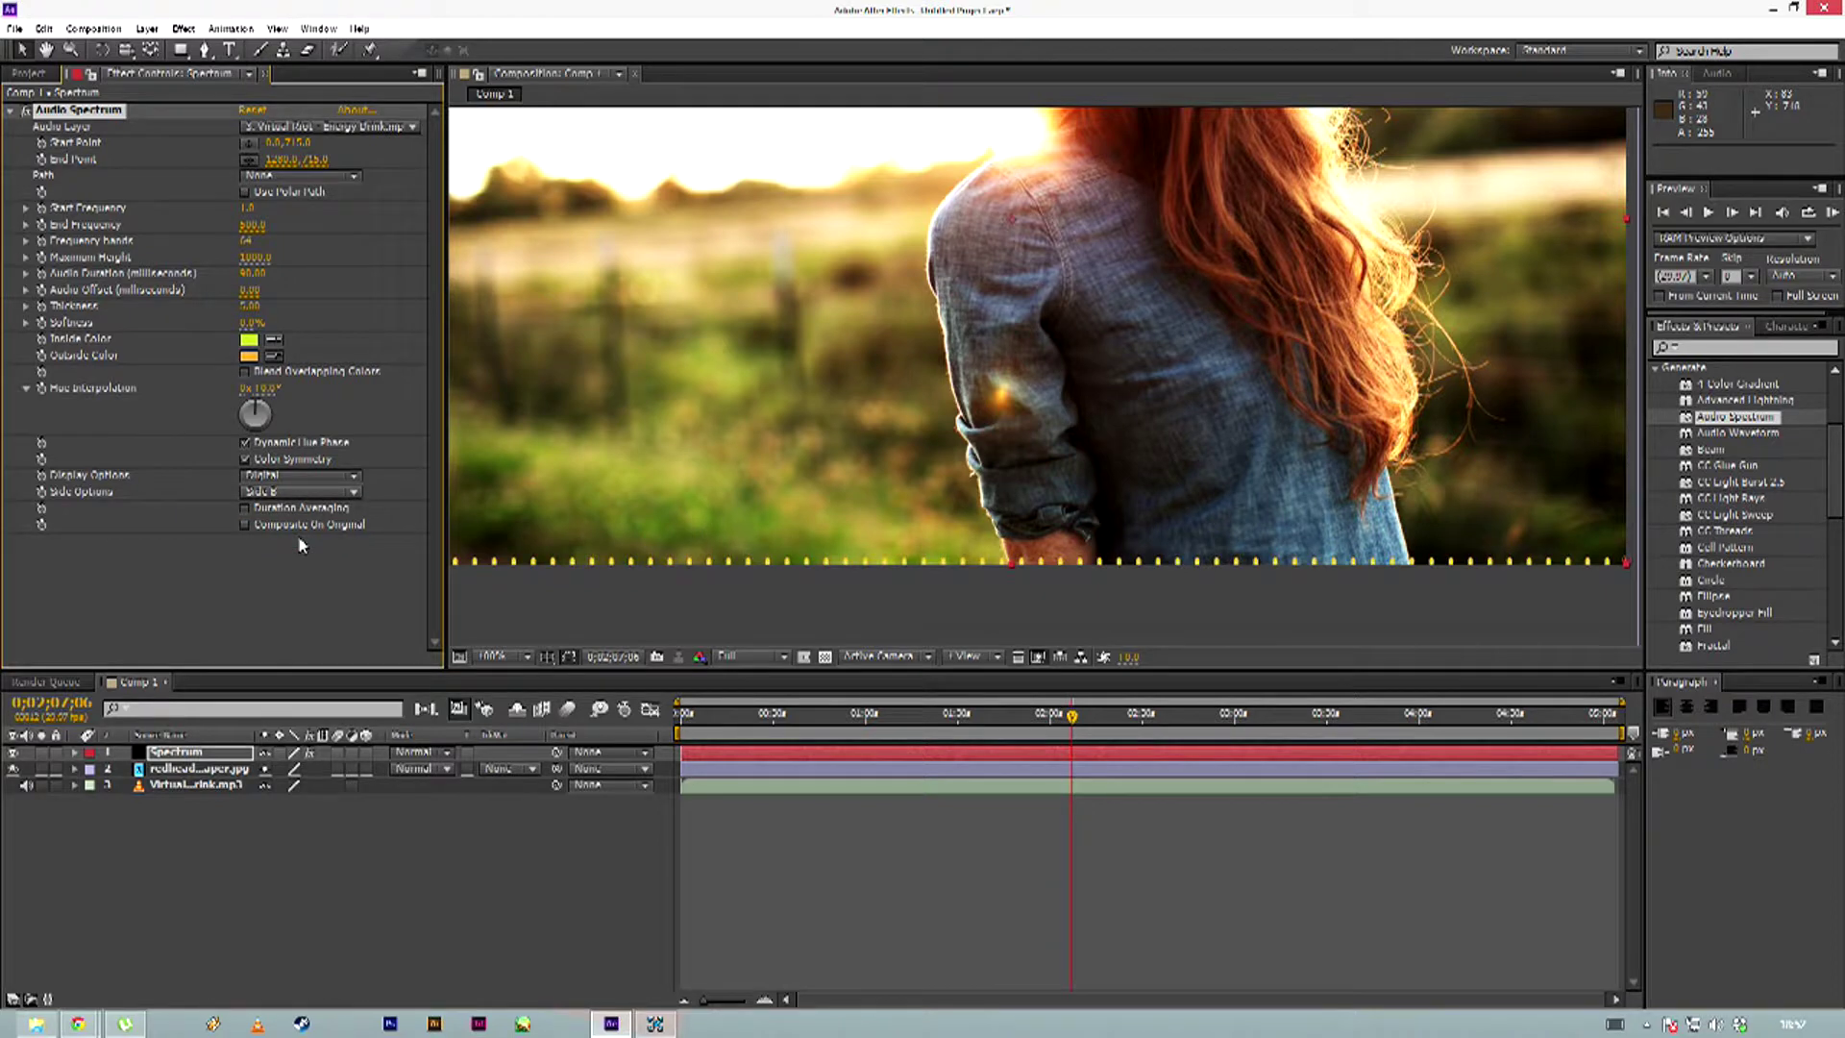
click(320, 492)
click(322, 543)
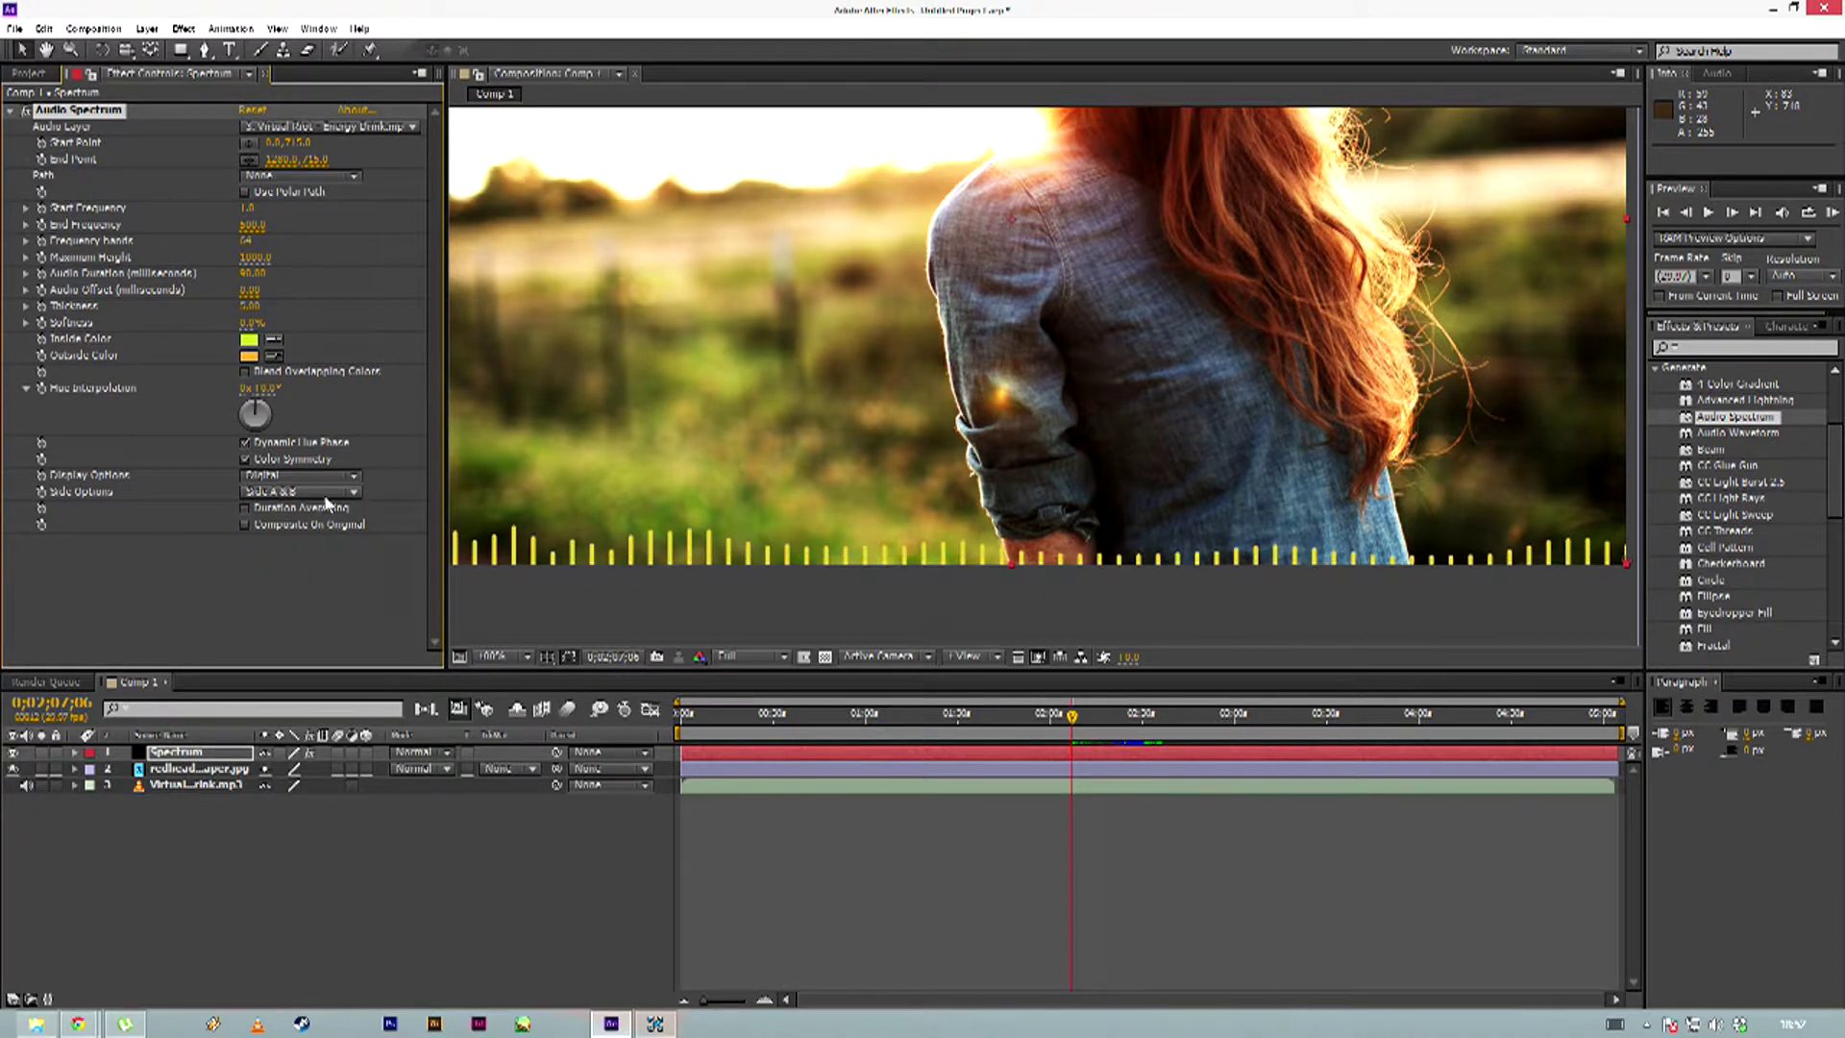
Set the spectrum's side option to Side A and check the bars along the image's lower edge
click(325, 492)
click(288, 514)
mouse_move(1006, 516)
mouse_down()
mouse_move(1141, 430)
mouse_move(991, 550)
mouse_up()
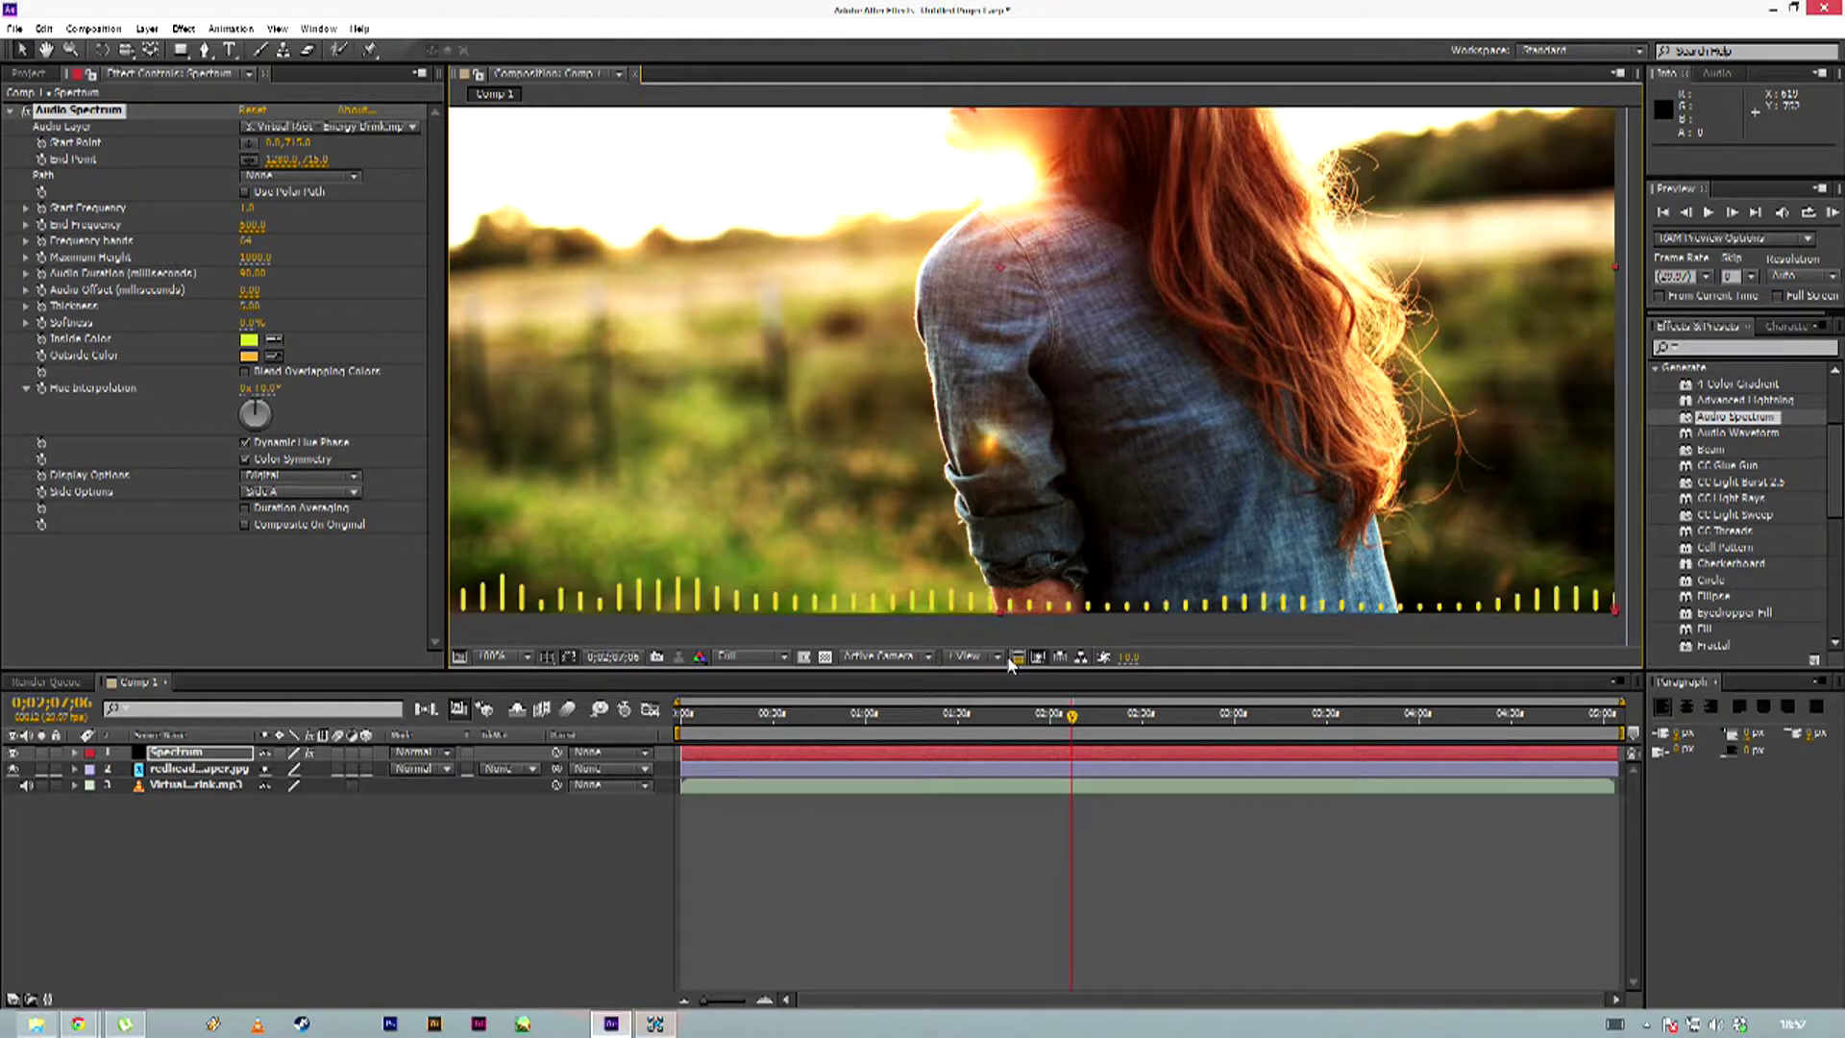
drag(947, 545, 1027, 442)
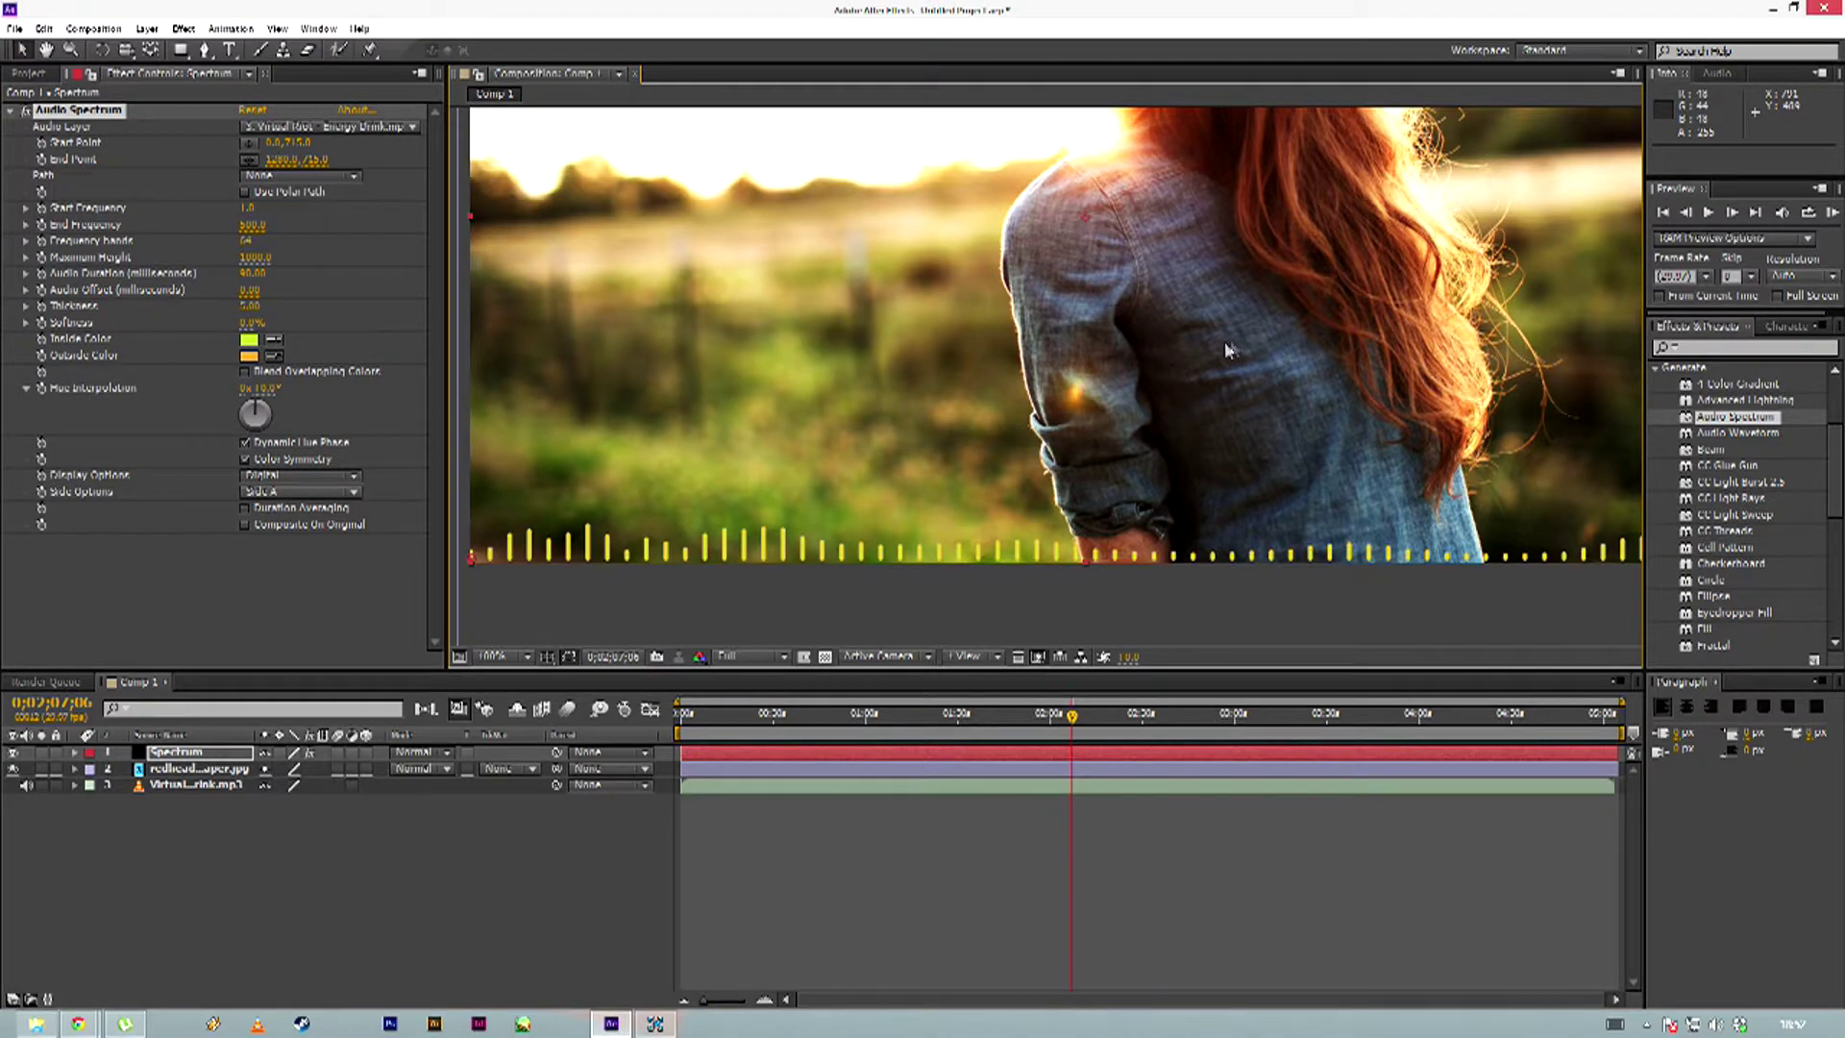
drag(1230, 338, 1093, 382)
scroll(1093, 382, down, 2)
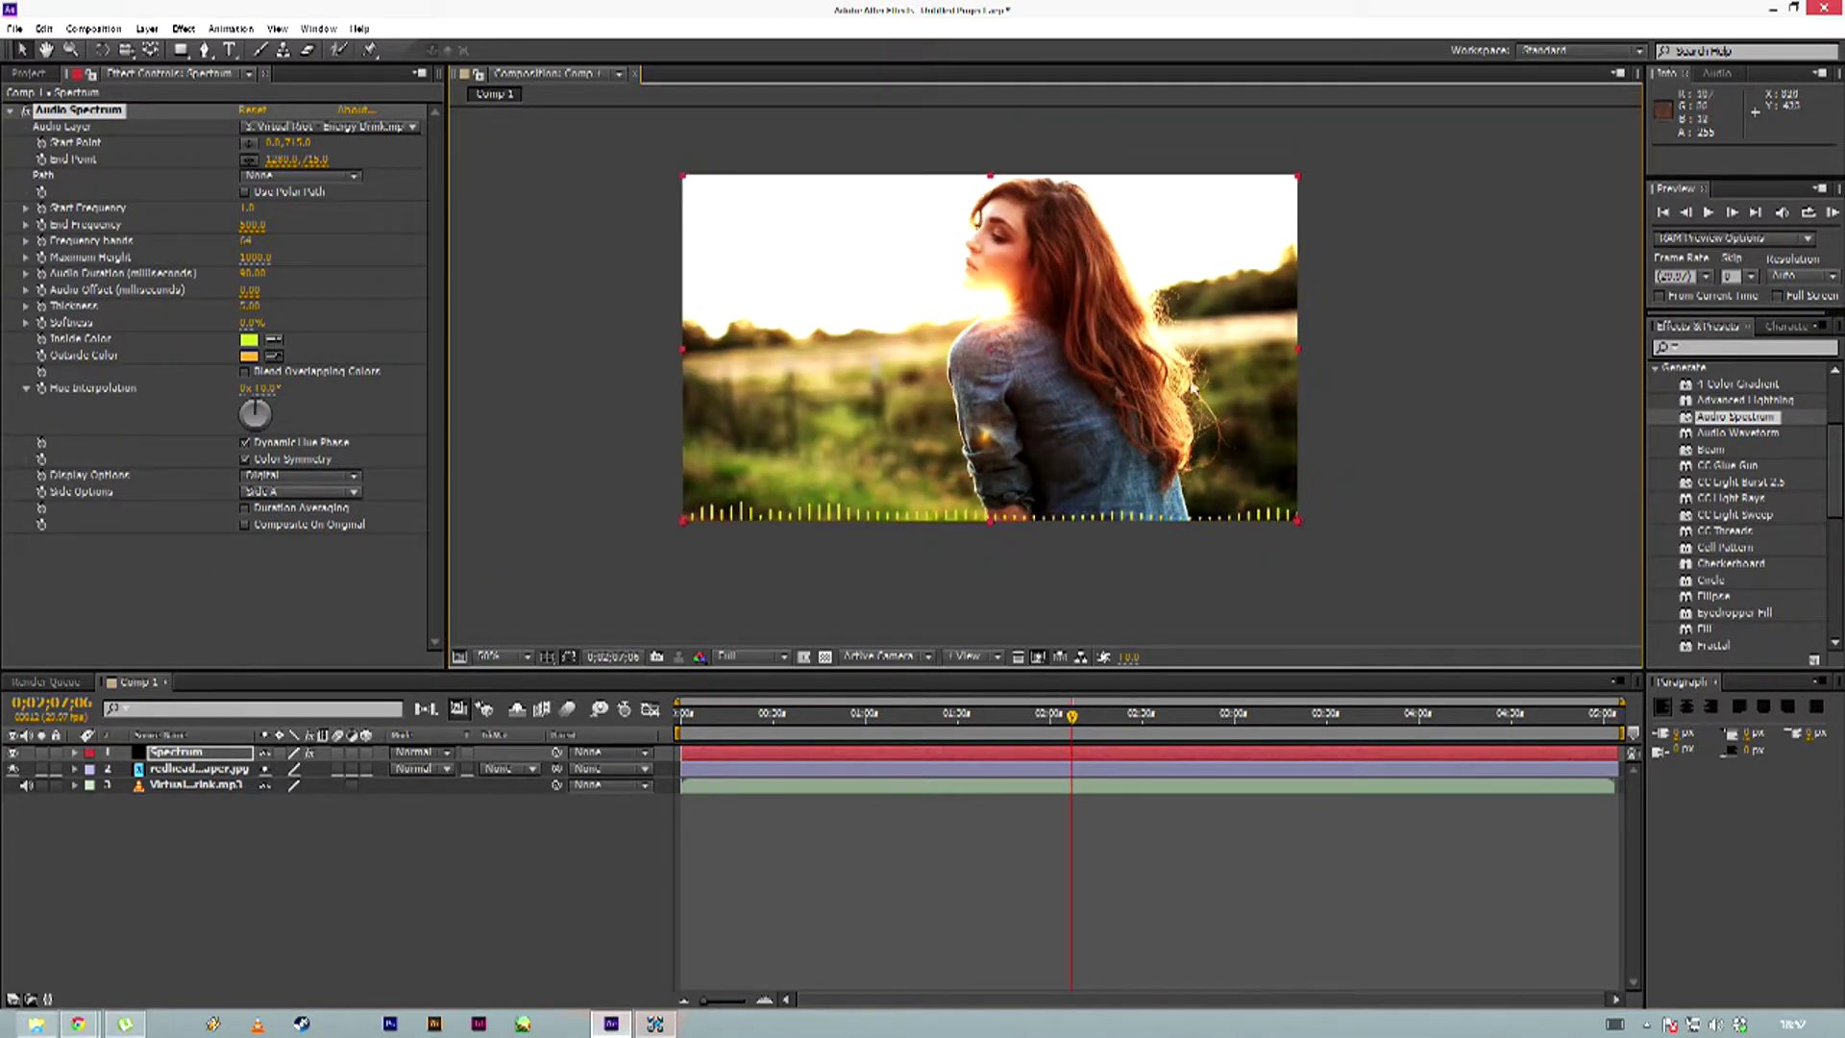
Apply the Stylize Glow effect to the Spectrum layer below Audio Spectrum, and collapse the Audio Spectrum settings
click(1656, 370)
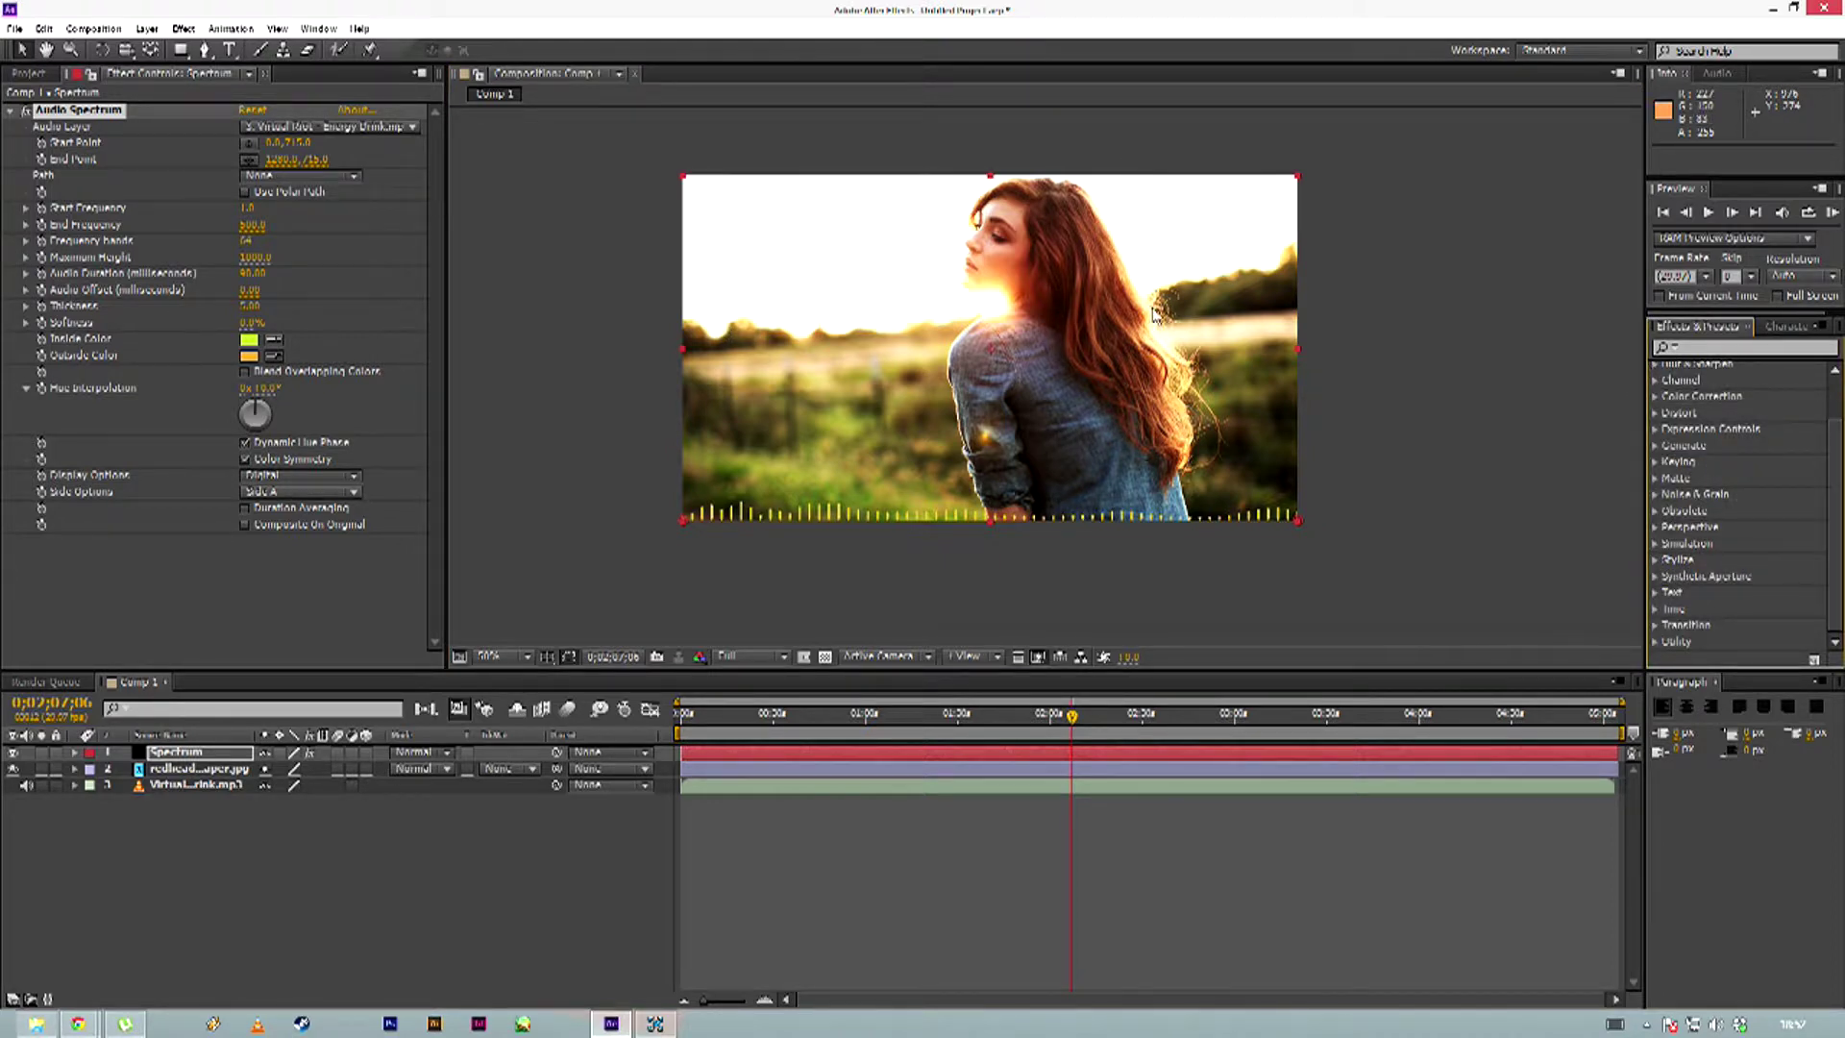
click(1656, 560)
scroll(1709, 554, down, 5)
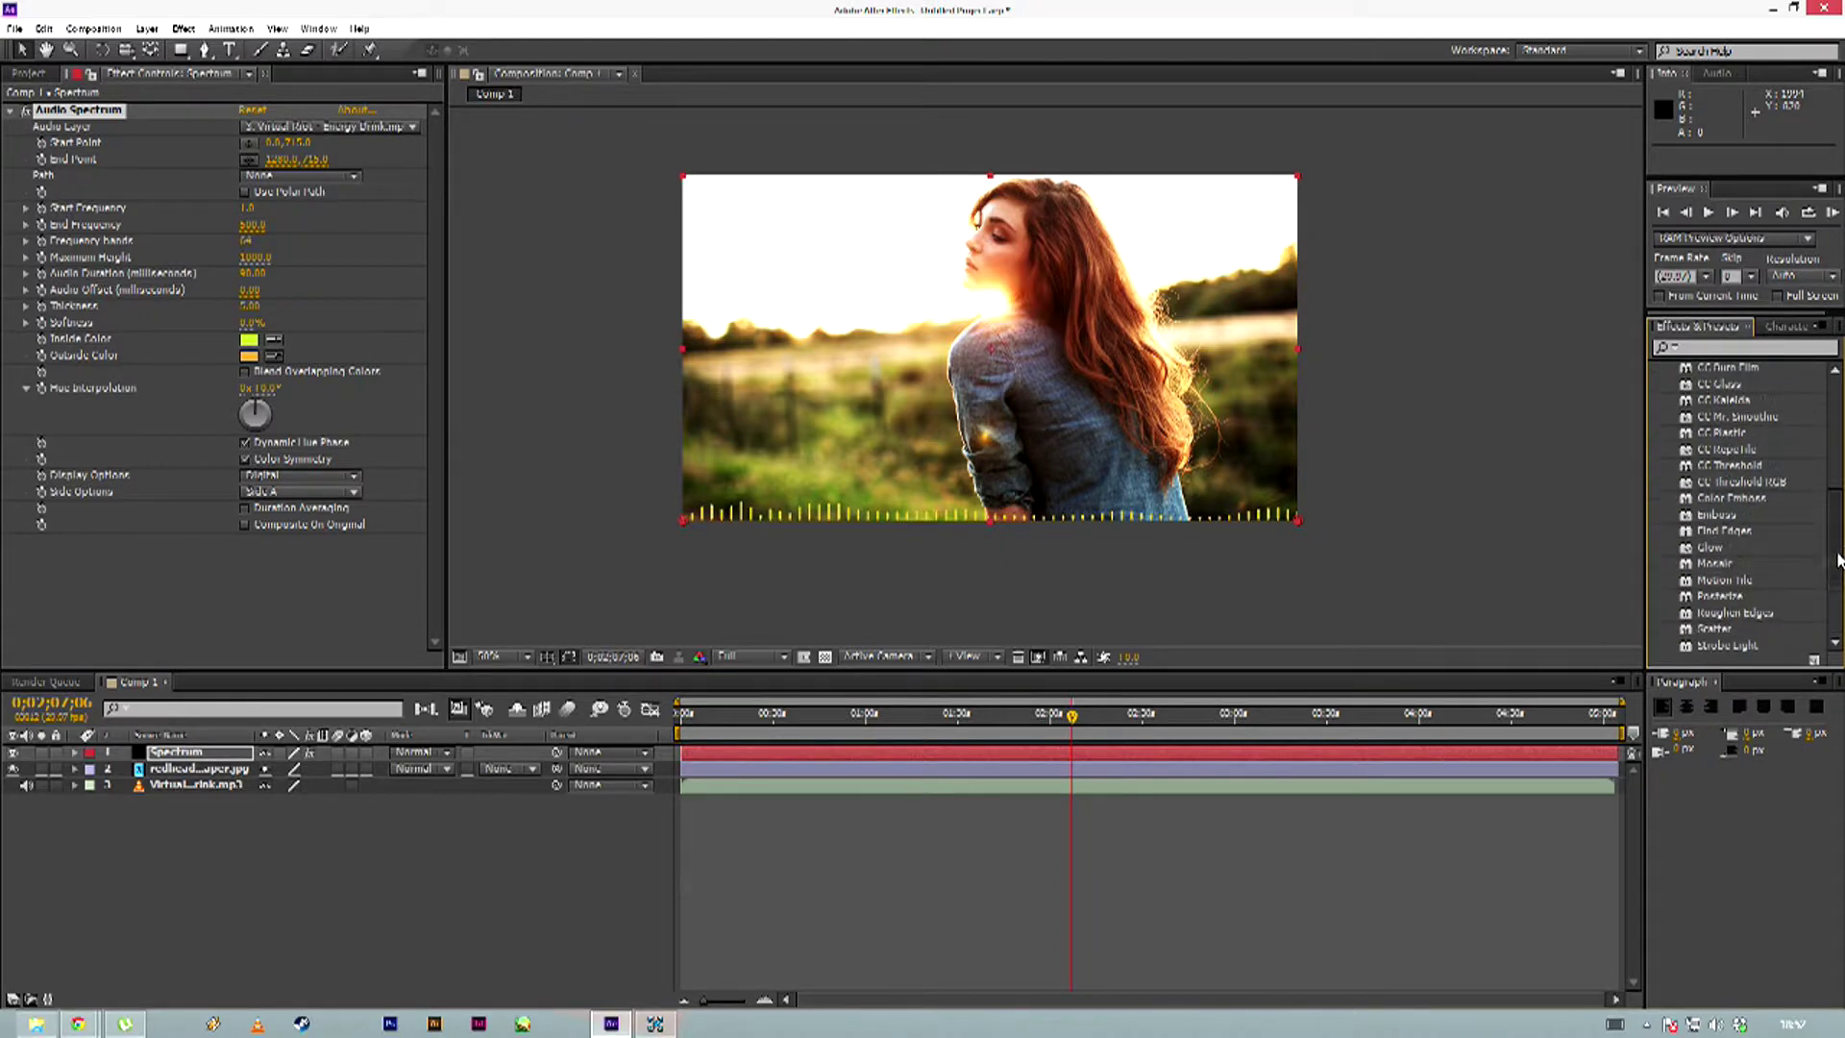
drag(1709, 554, 213, 576)
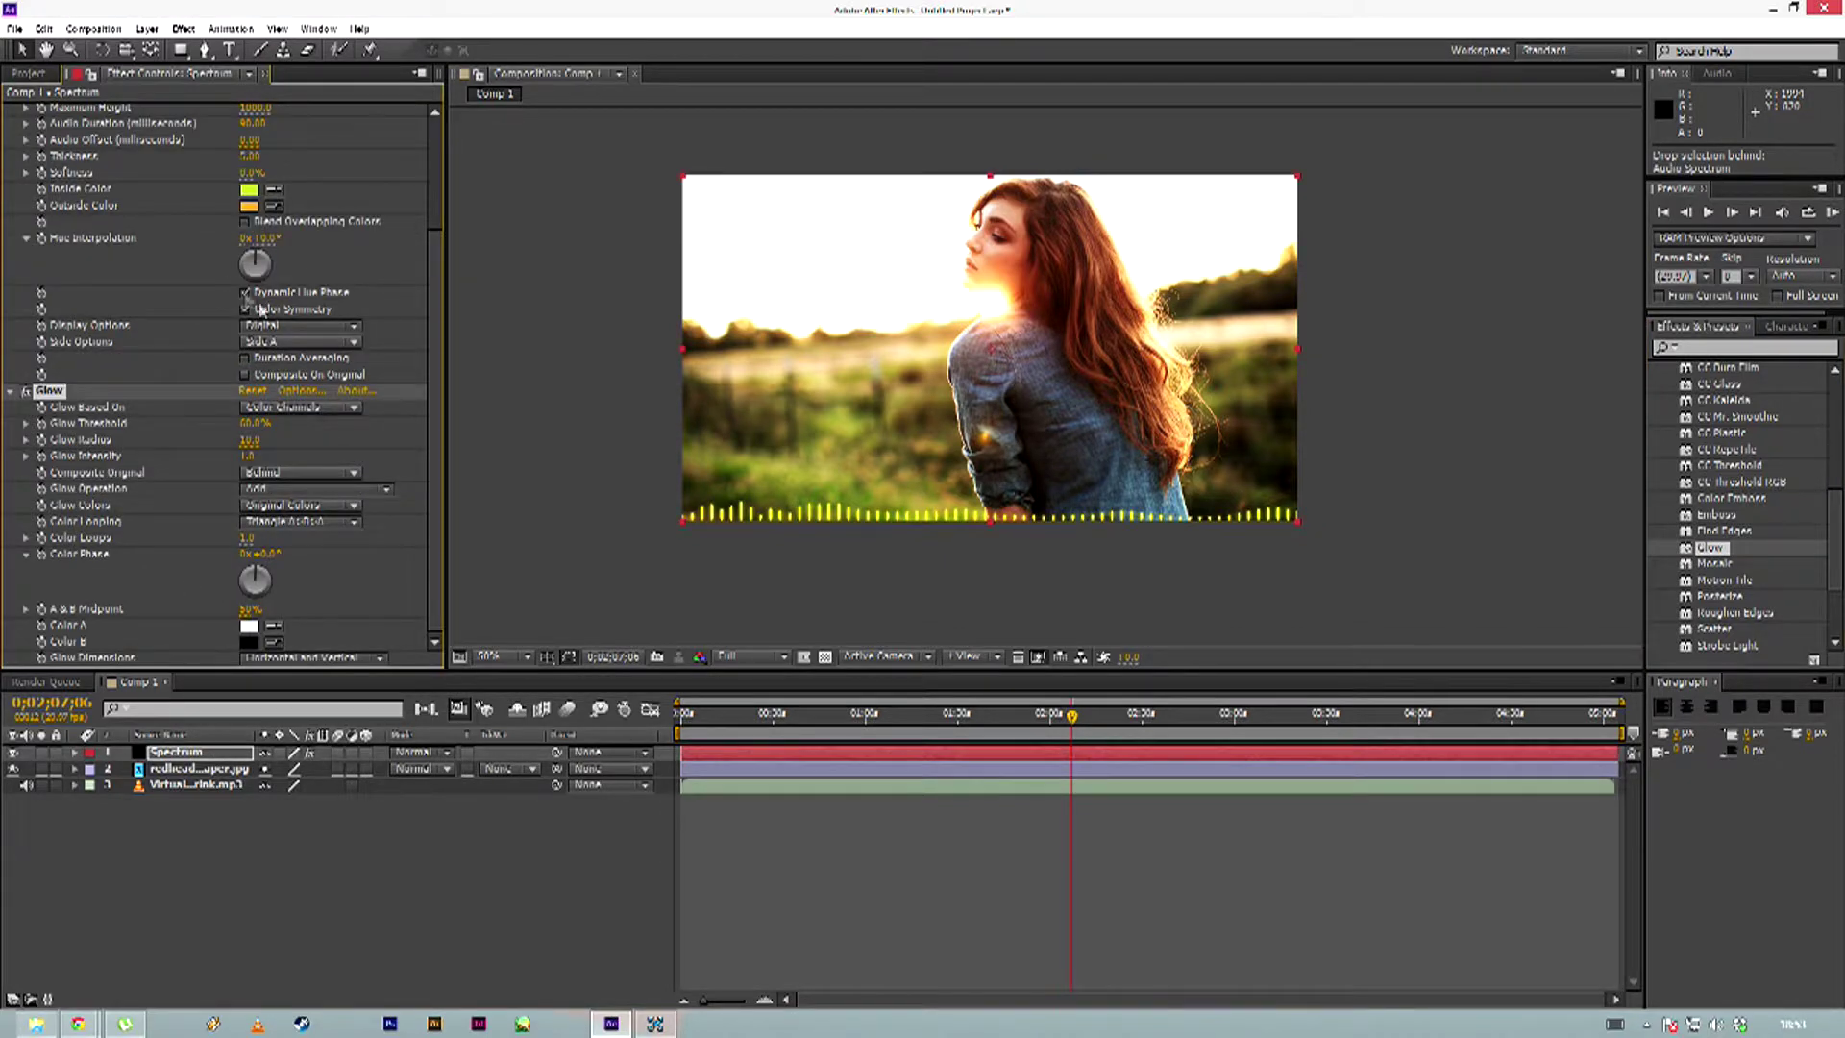
scroll(224, 280, up, 3)
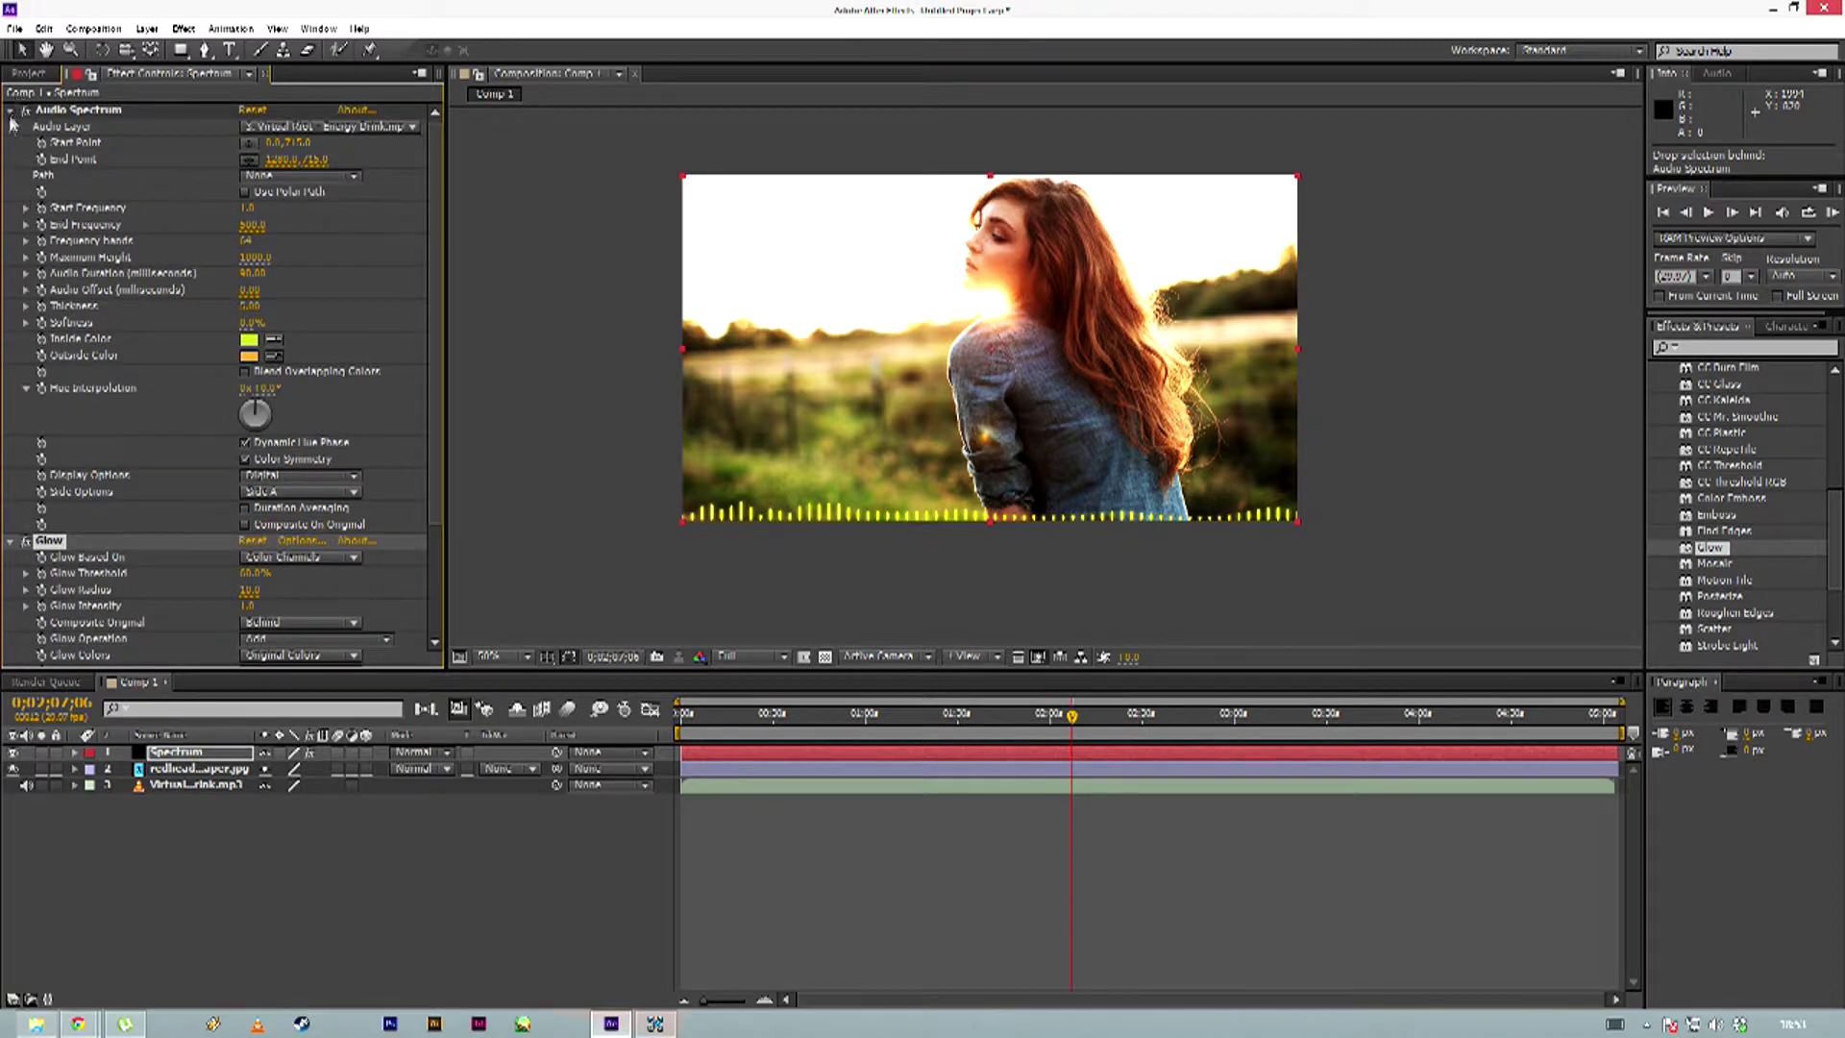
click(13, 112)
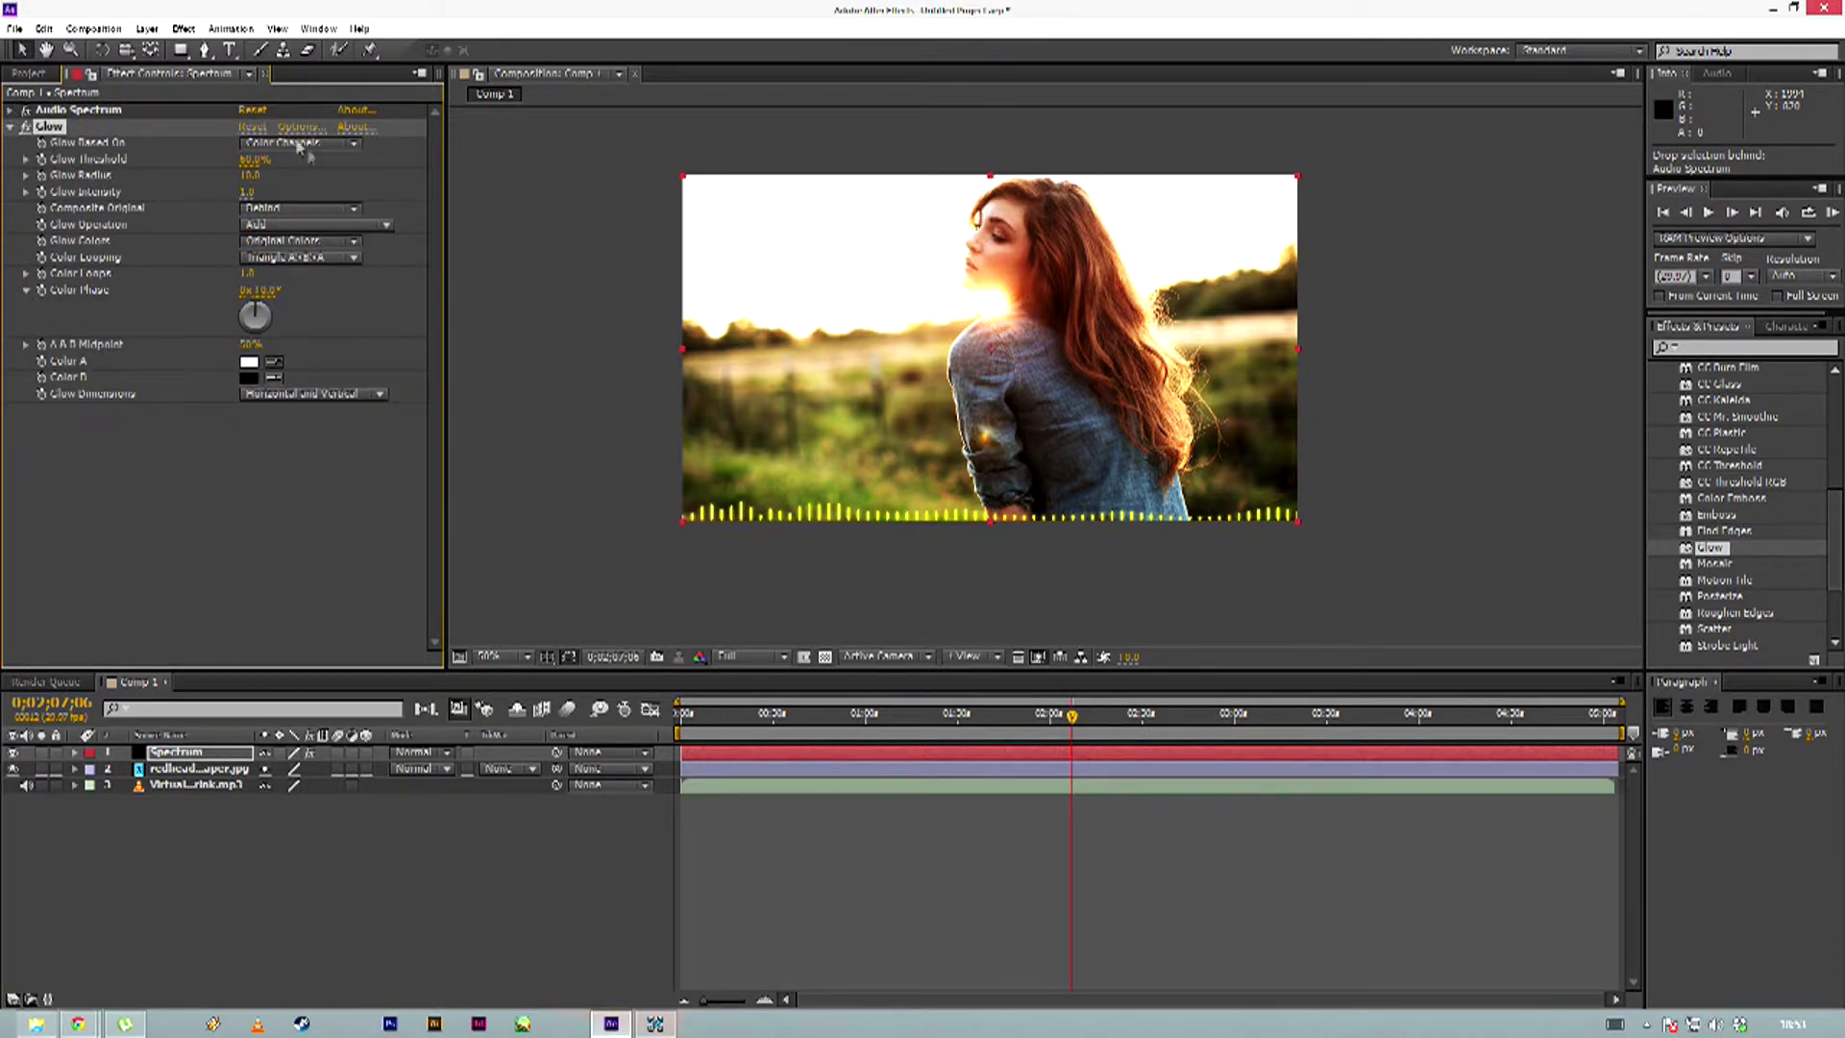
Tune the Glow threshold and intensity and set the glow radius to 11 while viewing the bars close up
scroll(832, 522, up, 2)
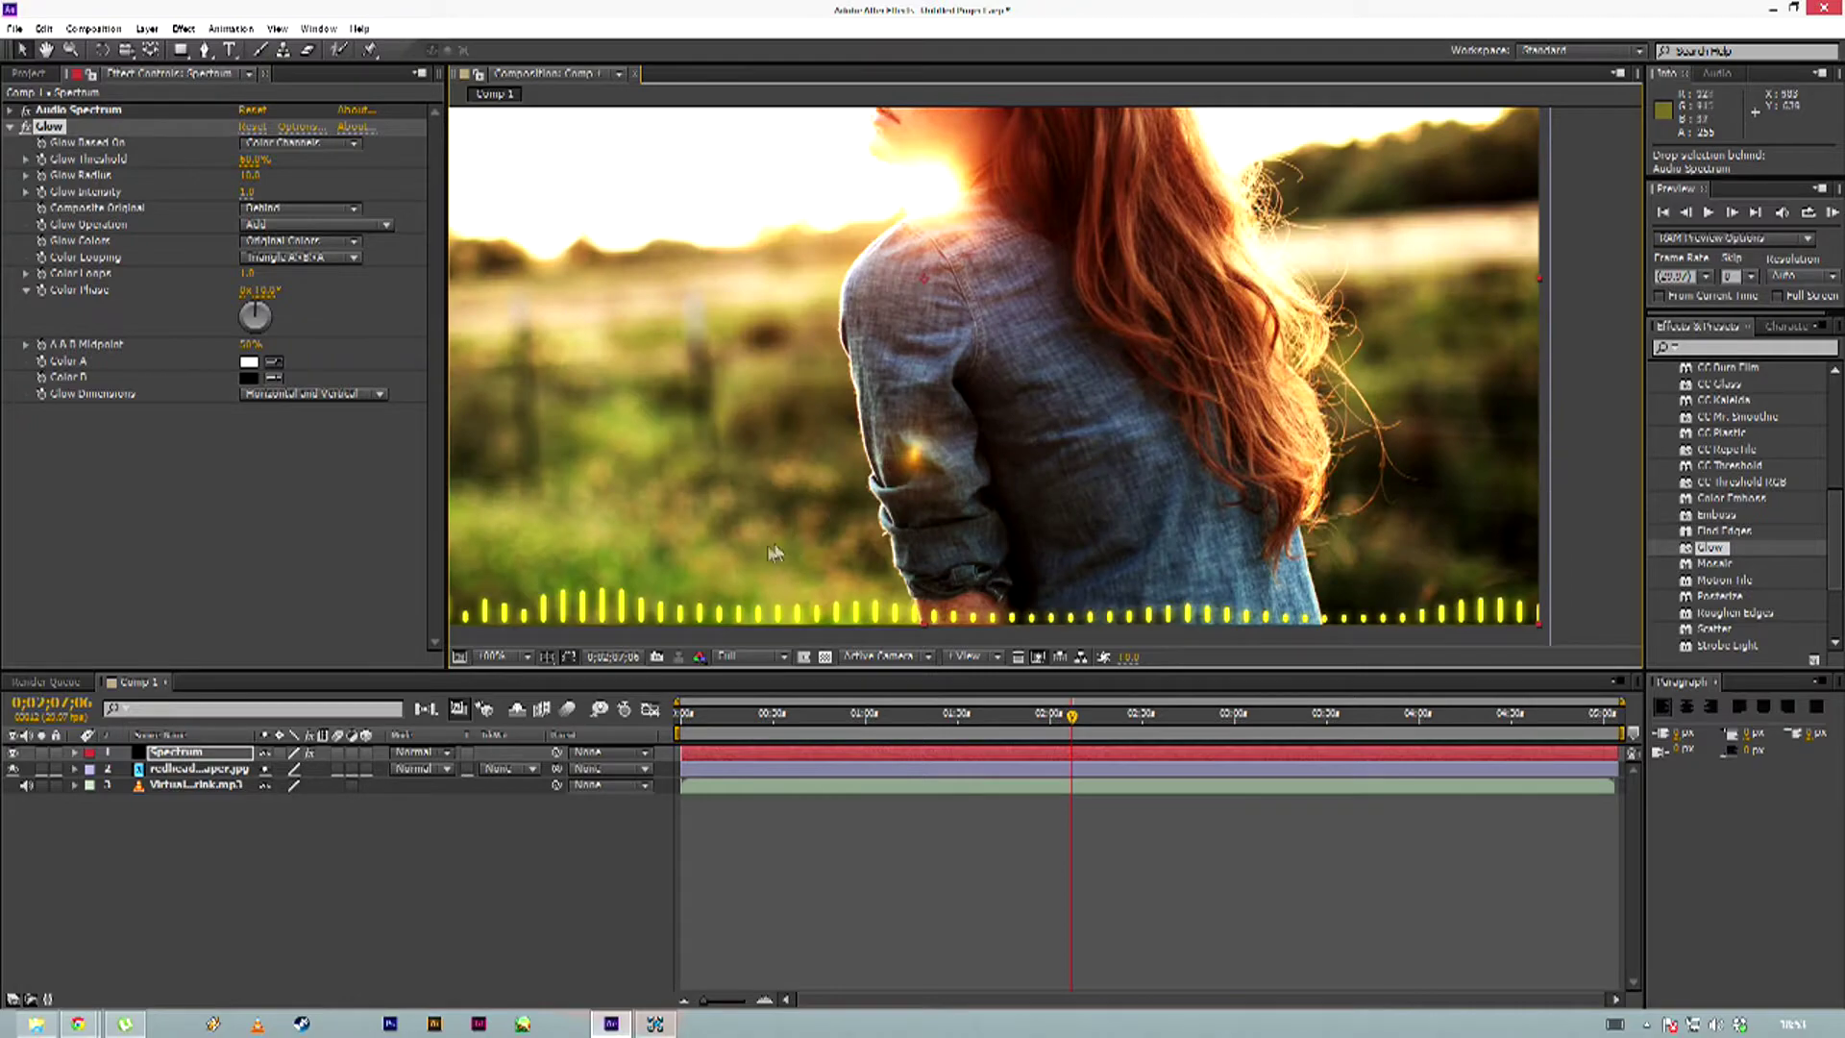
scroll(915, 436, up, 2)
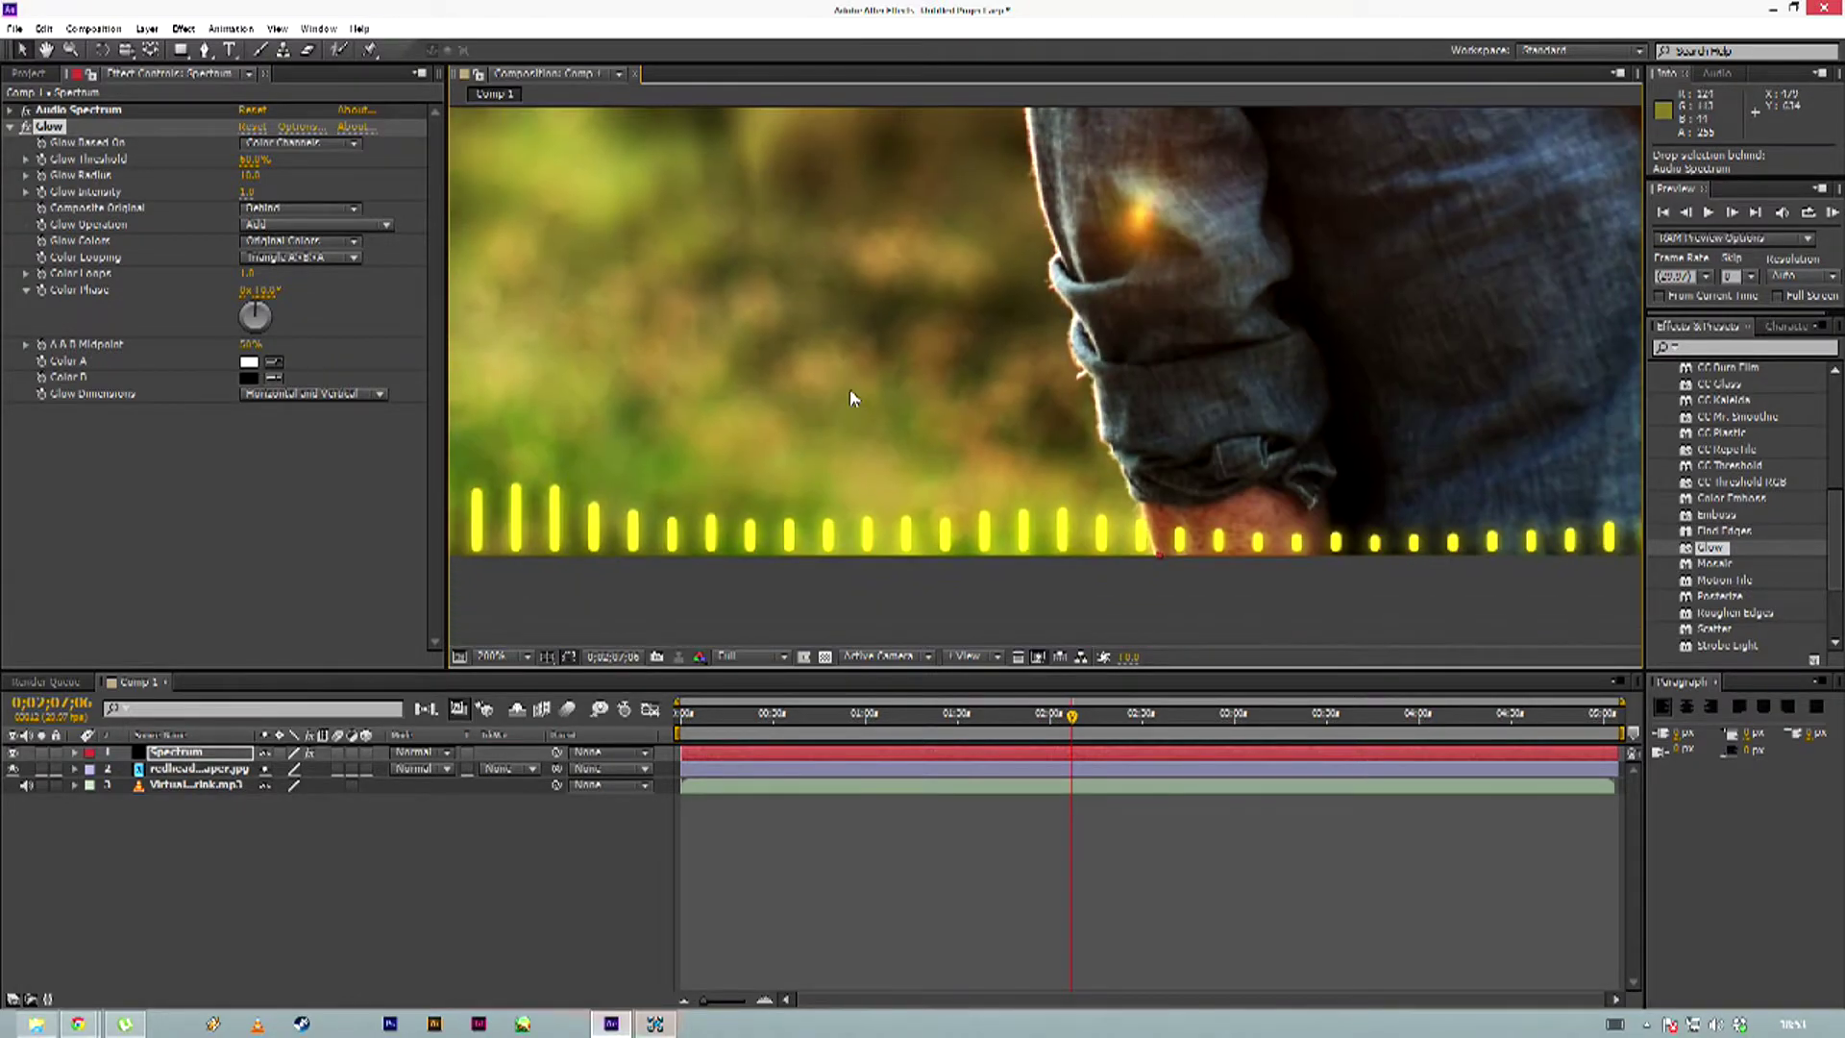
scroll(849, 398, down, 2)
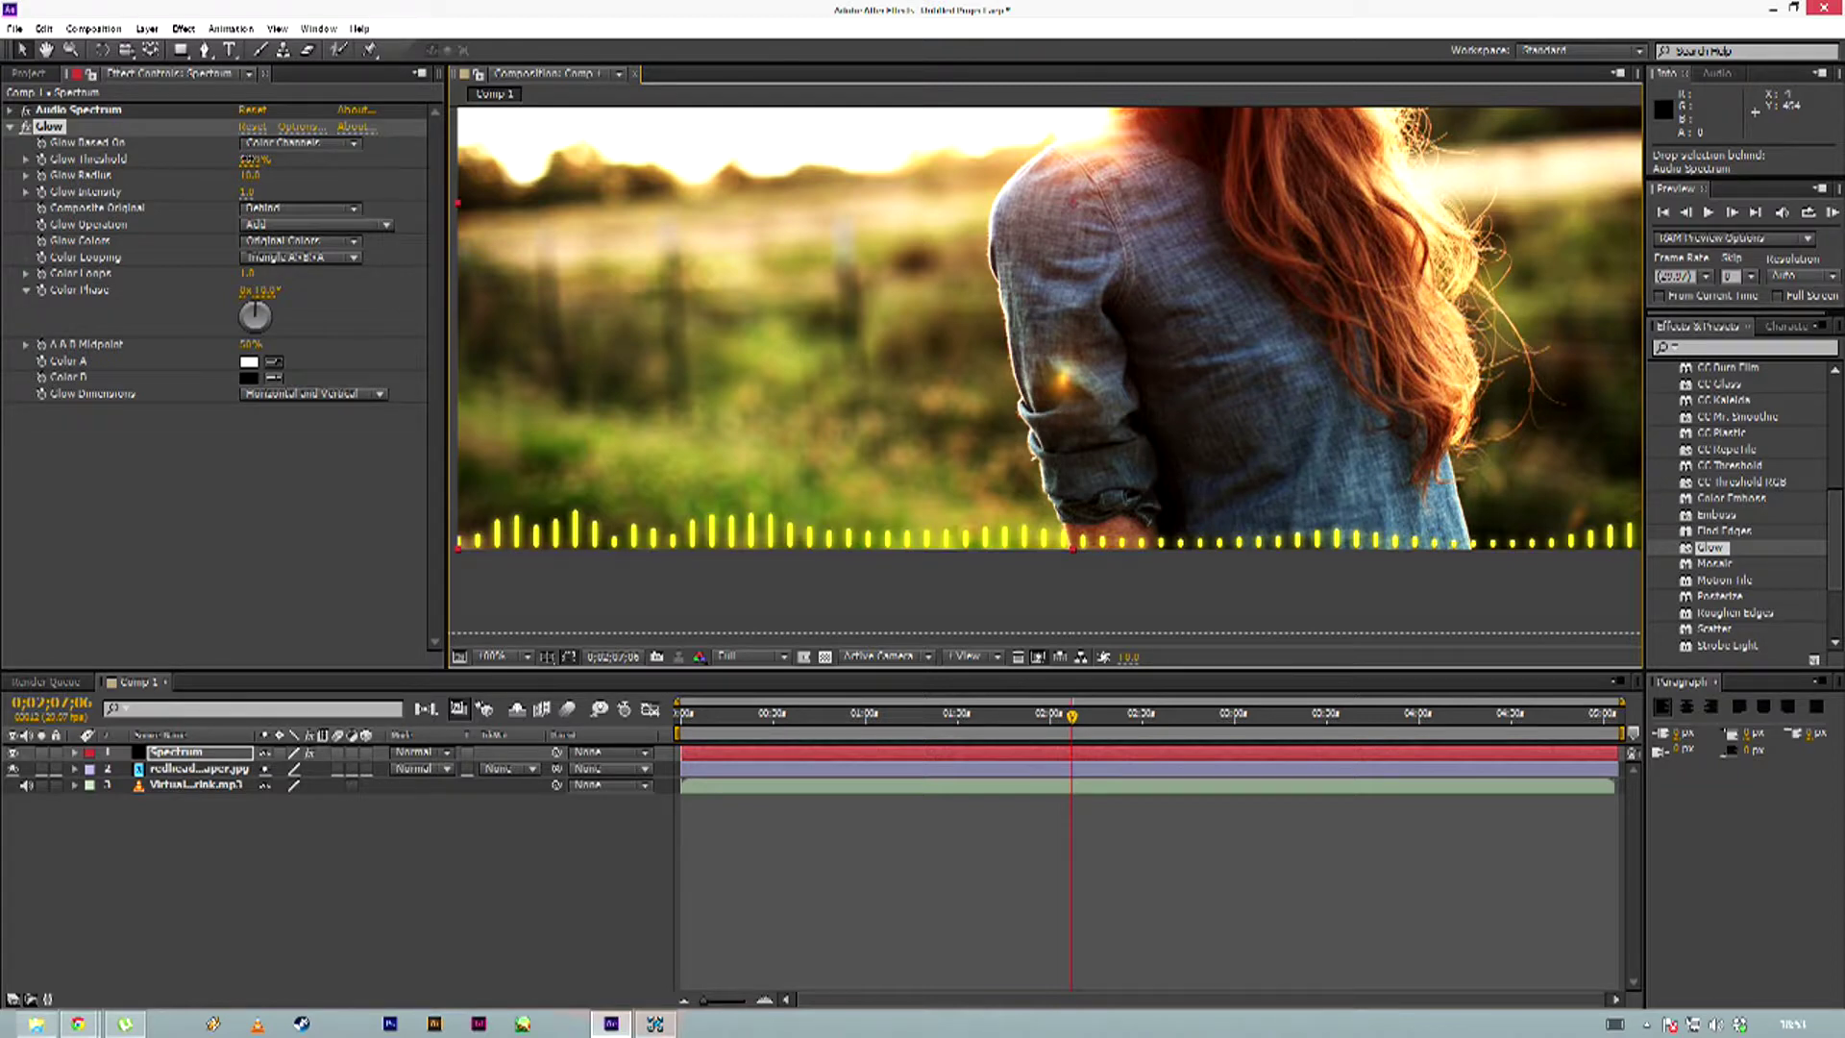
scroll(528, 412, up, 4)
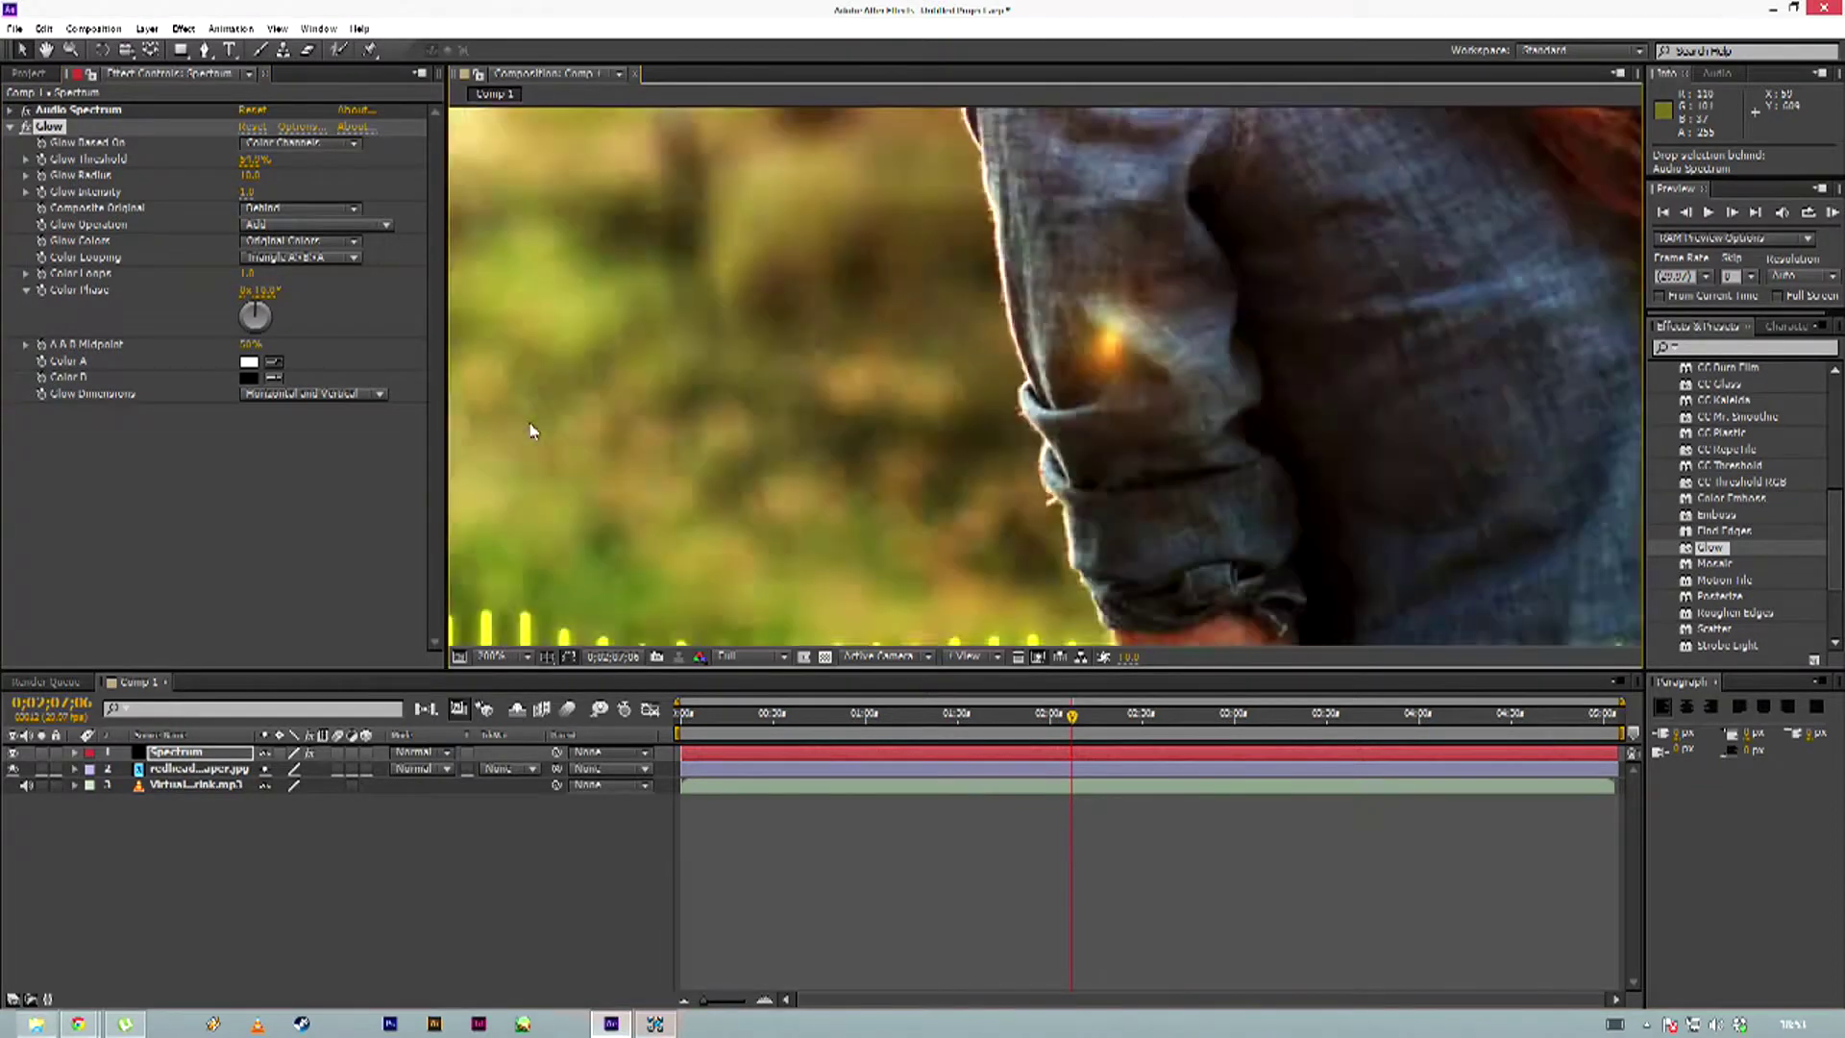
drag(649, 497, 922, 116)
drag(597, 416, 845, 334)
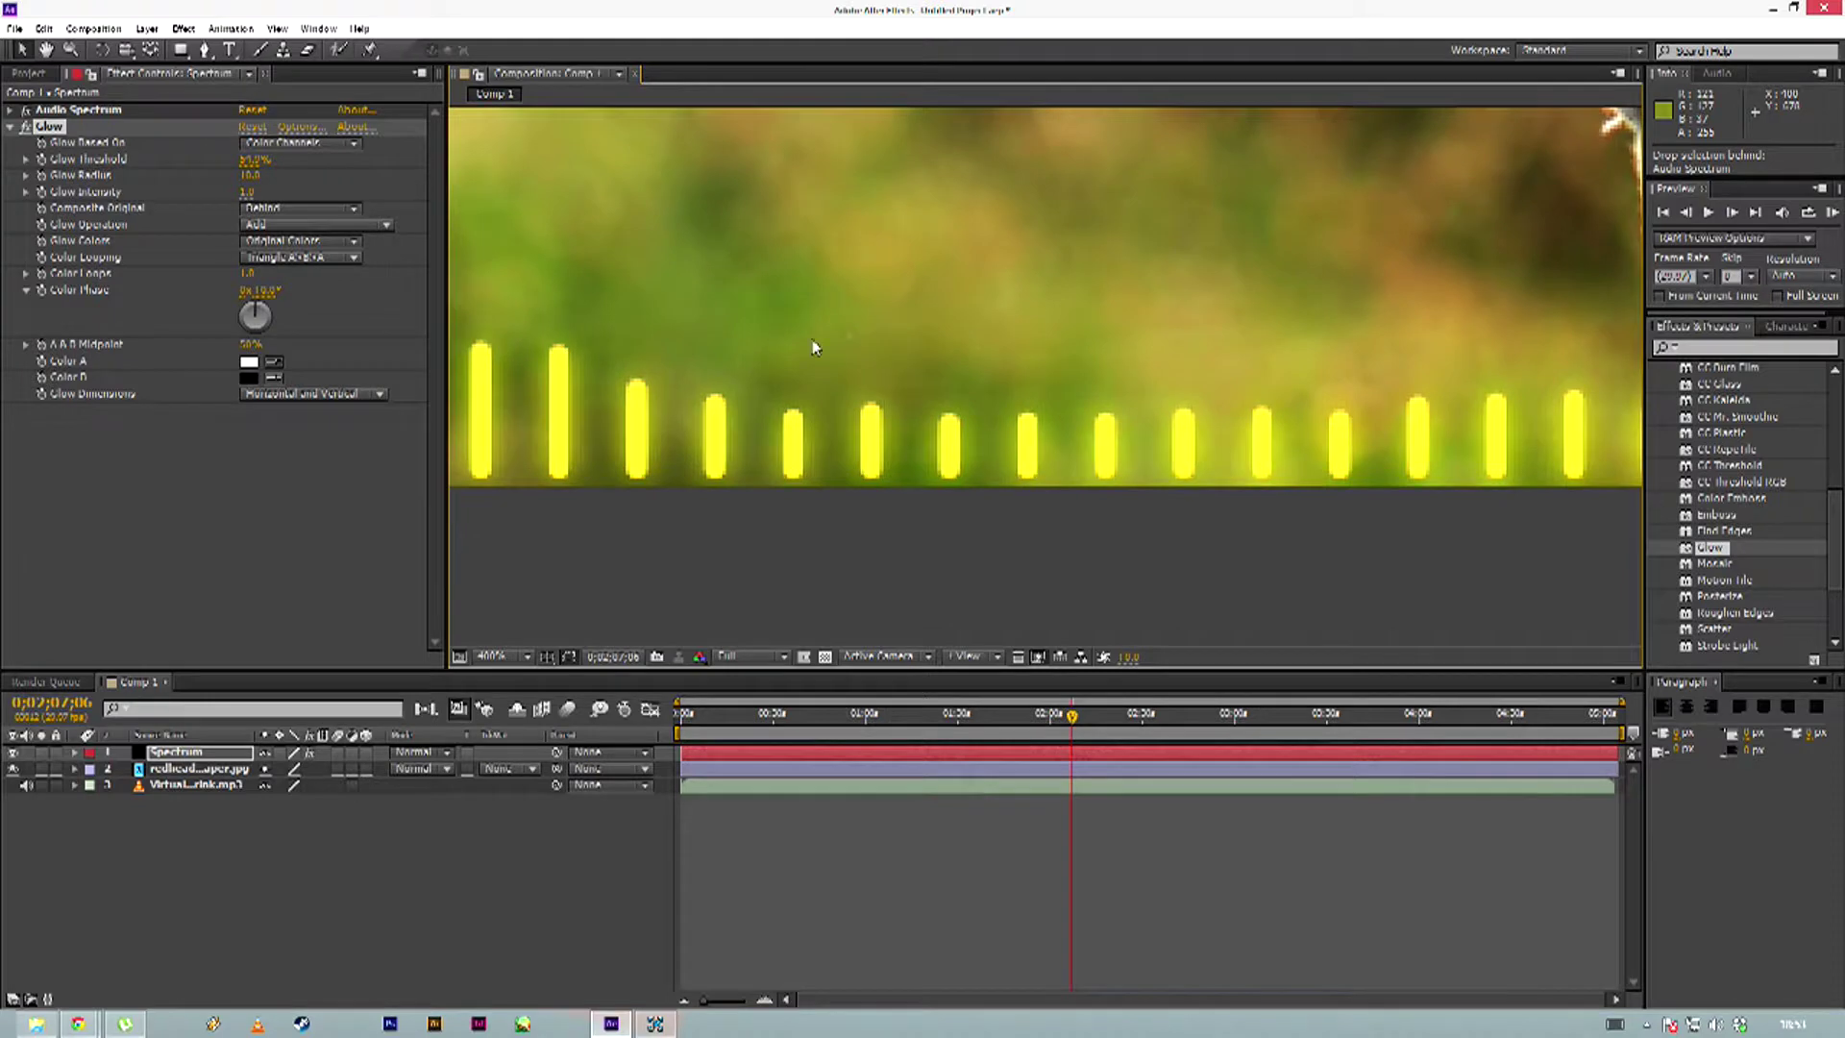
drag(627, 323, 828, 315)
mouse_move(252, 160)
mouse_down()
mouse_move(364, 157)
mouse_move(278, 159)
mouse_up()
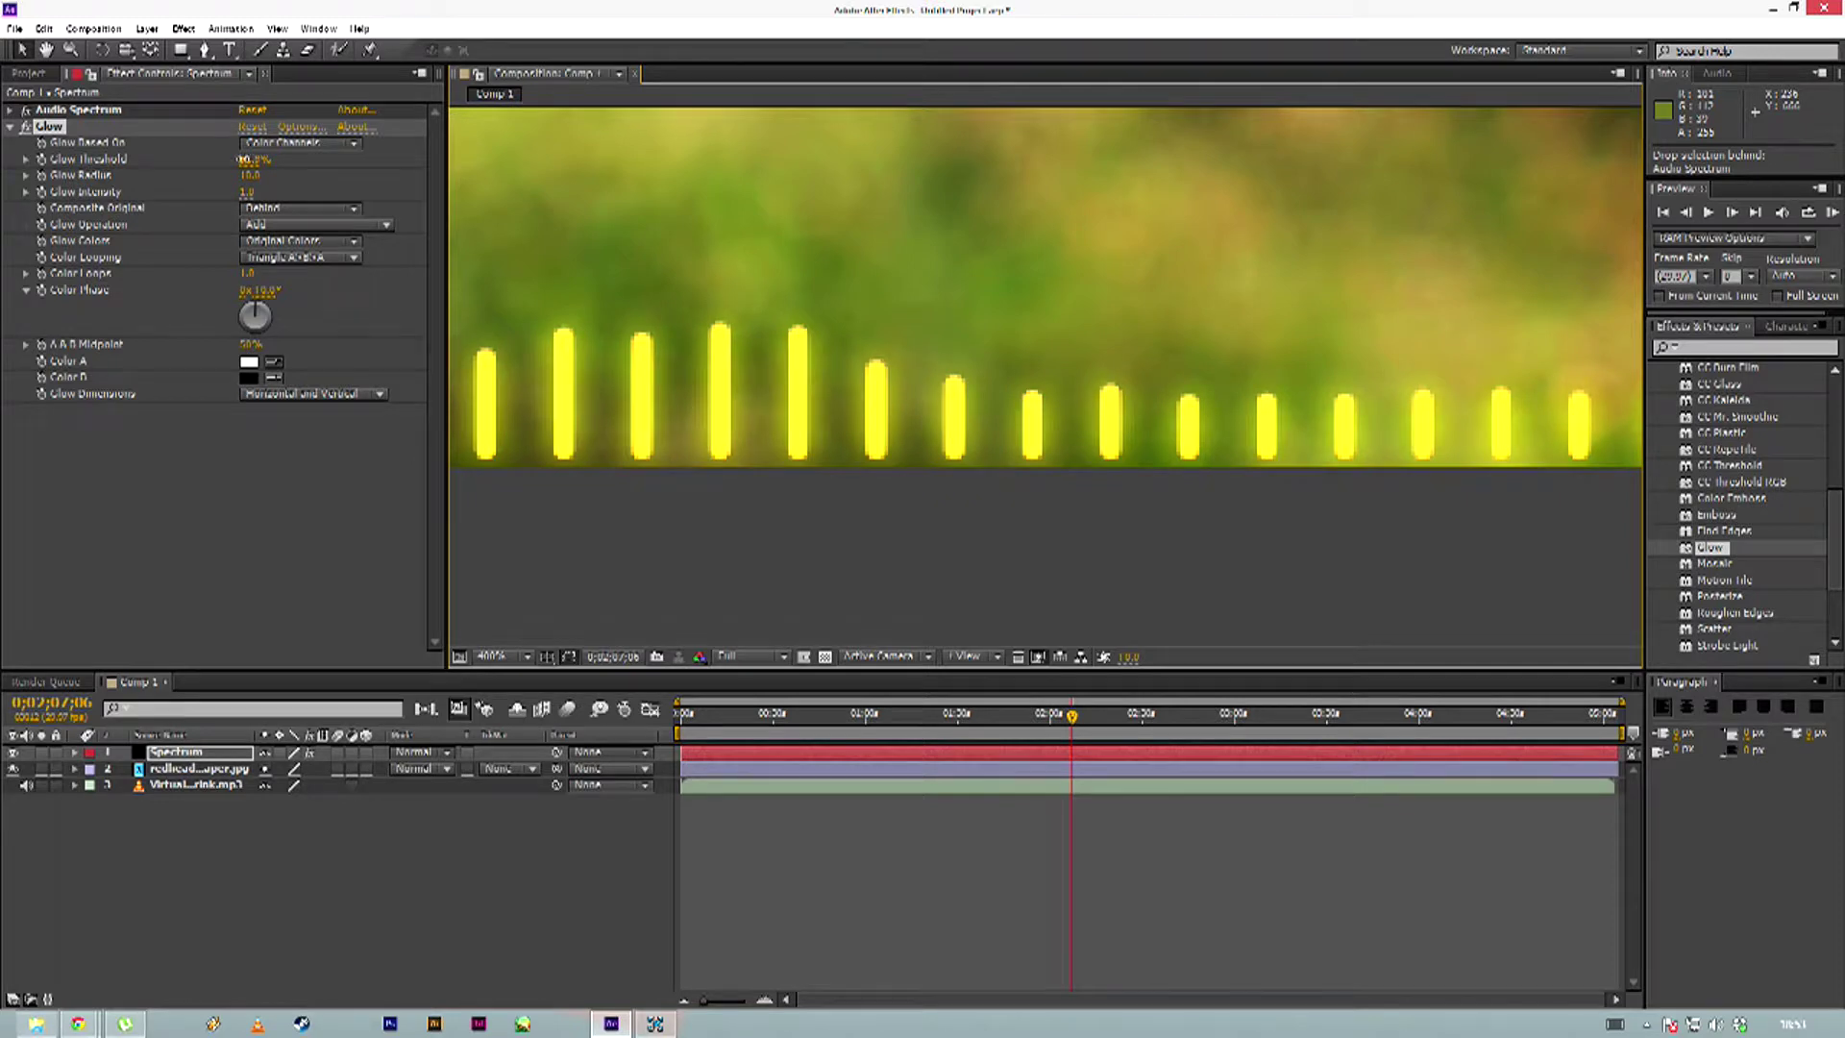
mouse_move(277, 160)
mouse_down()
mouse_move(293, 151)
mouse_move(275, 148)
mouse_up()
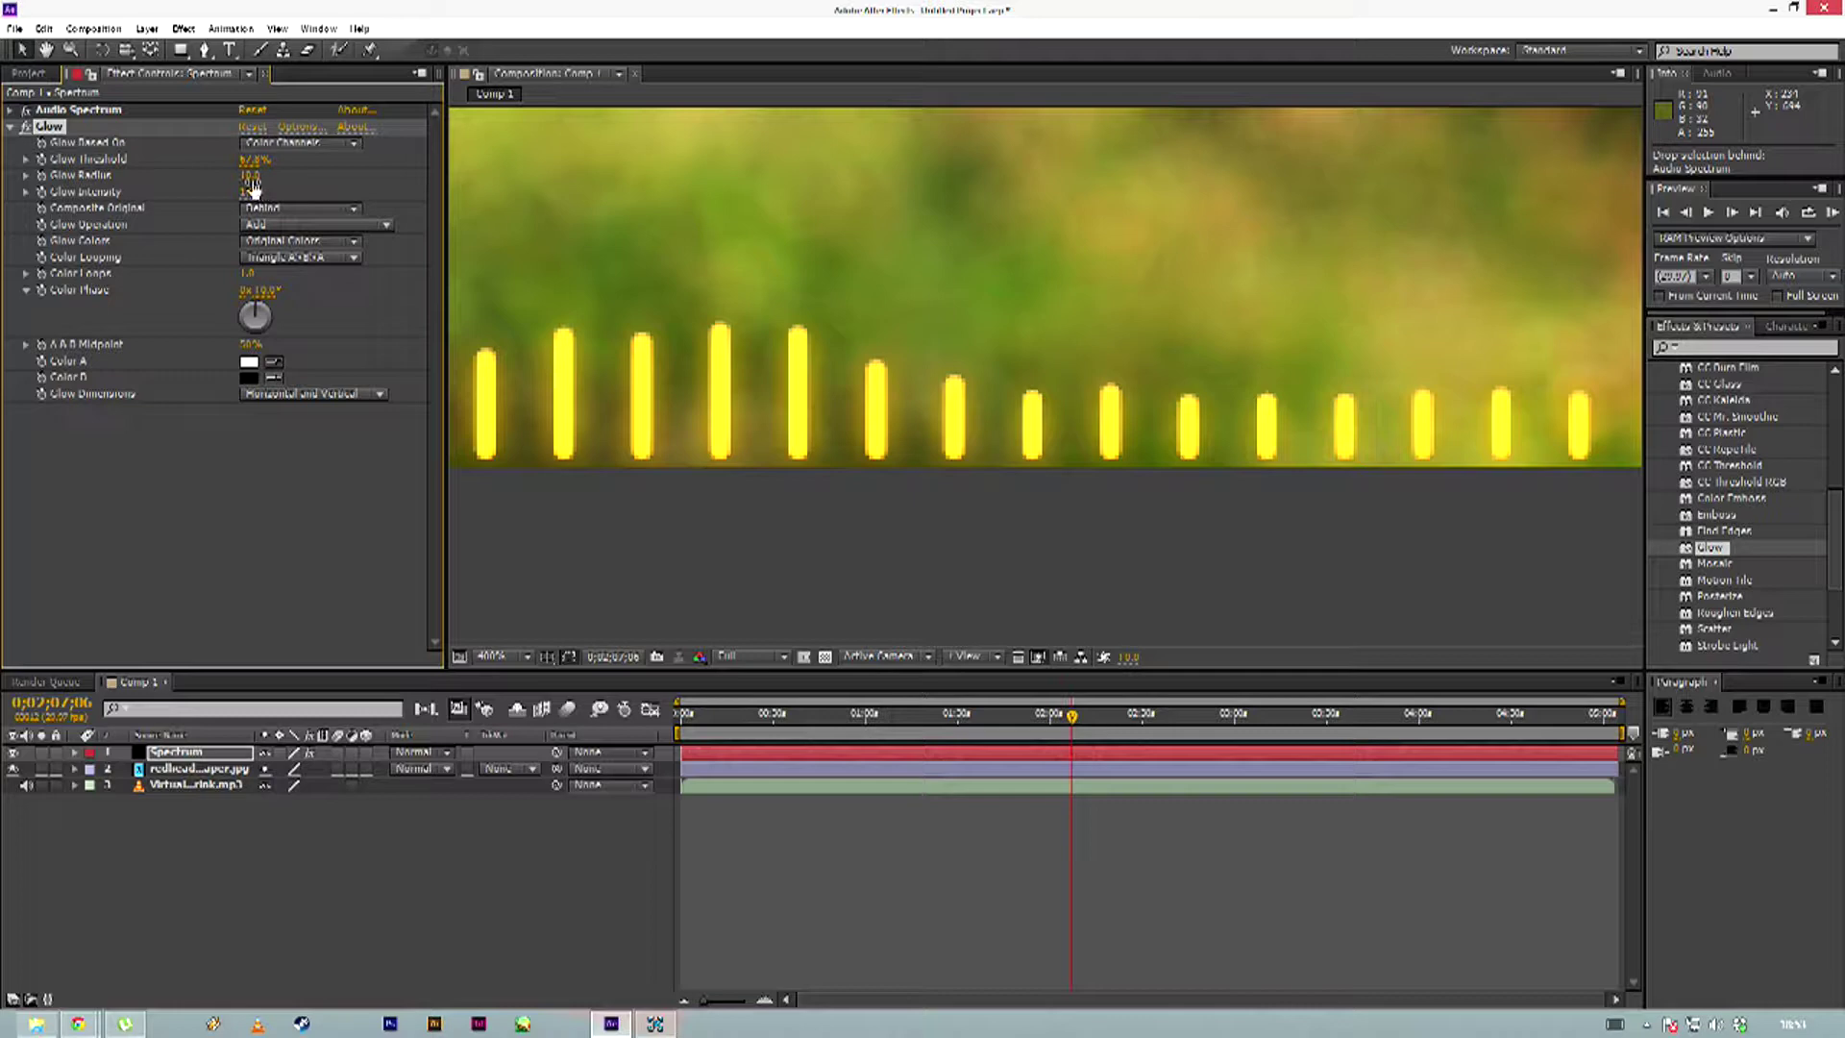
mouse_move(260, 177)
mouse_down()
mouse_move(244, 177)
mouse_move(273, 176)
mouse_move(250, 206)
mouse_move(272, 192)
mouse_up()
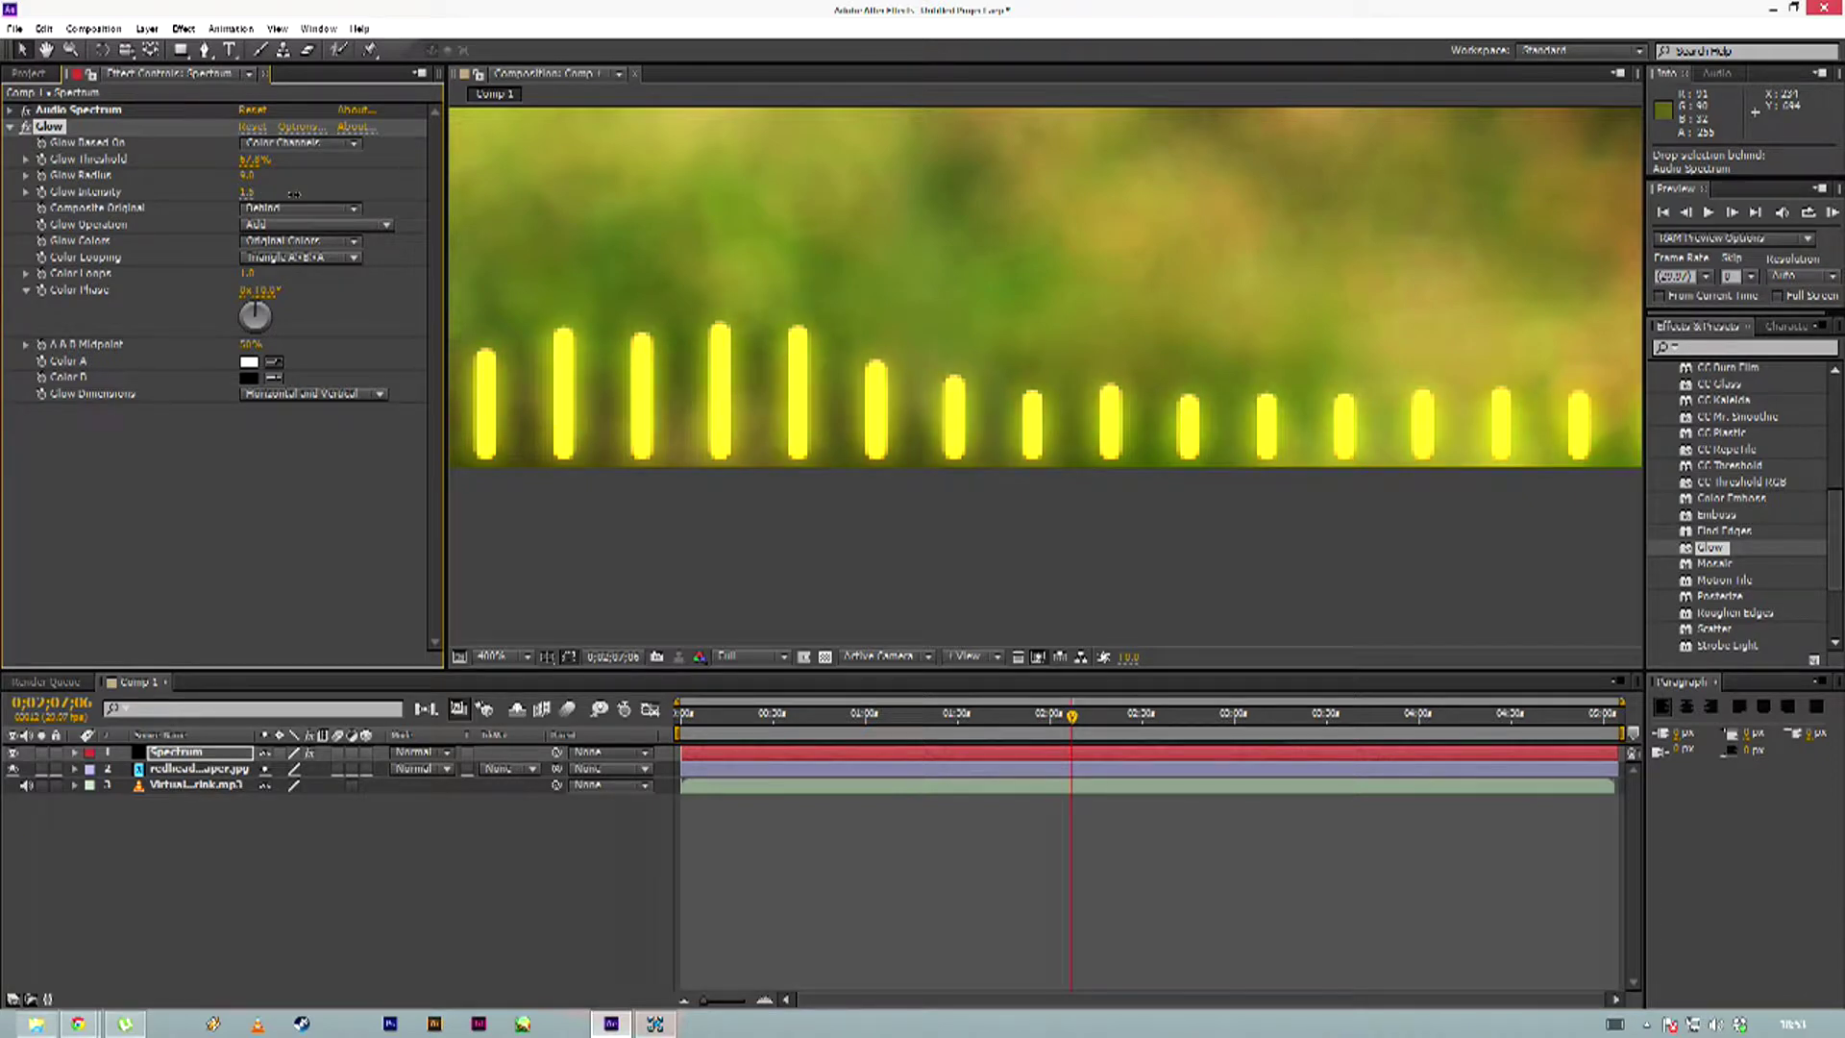
click(248, 175)
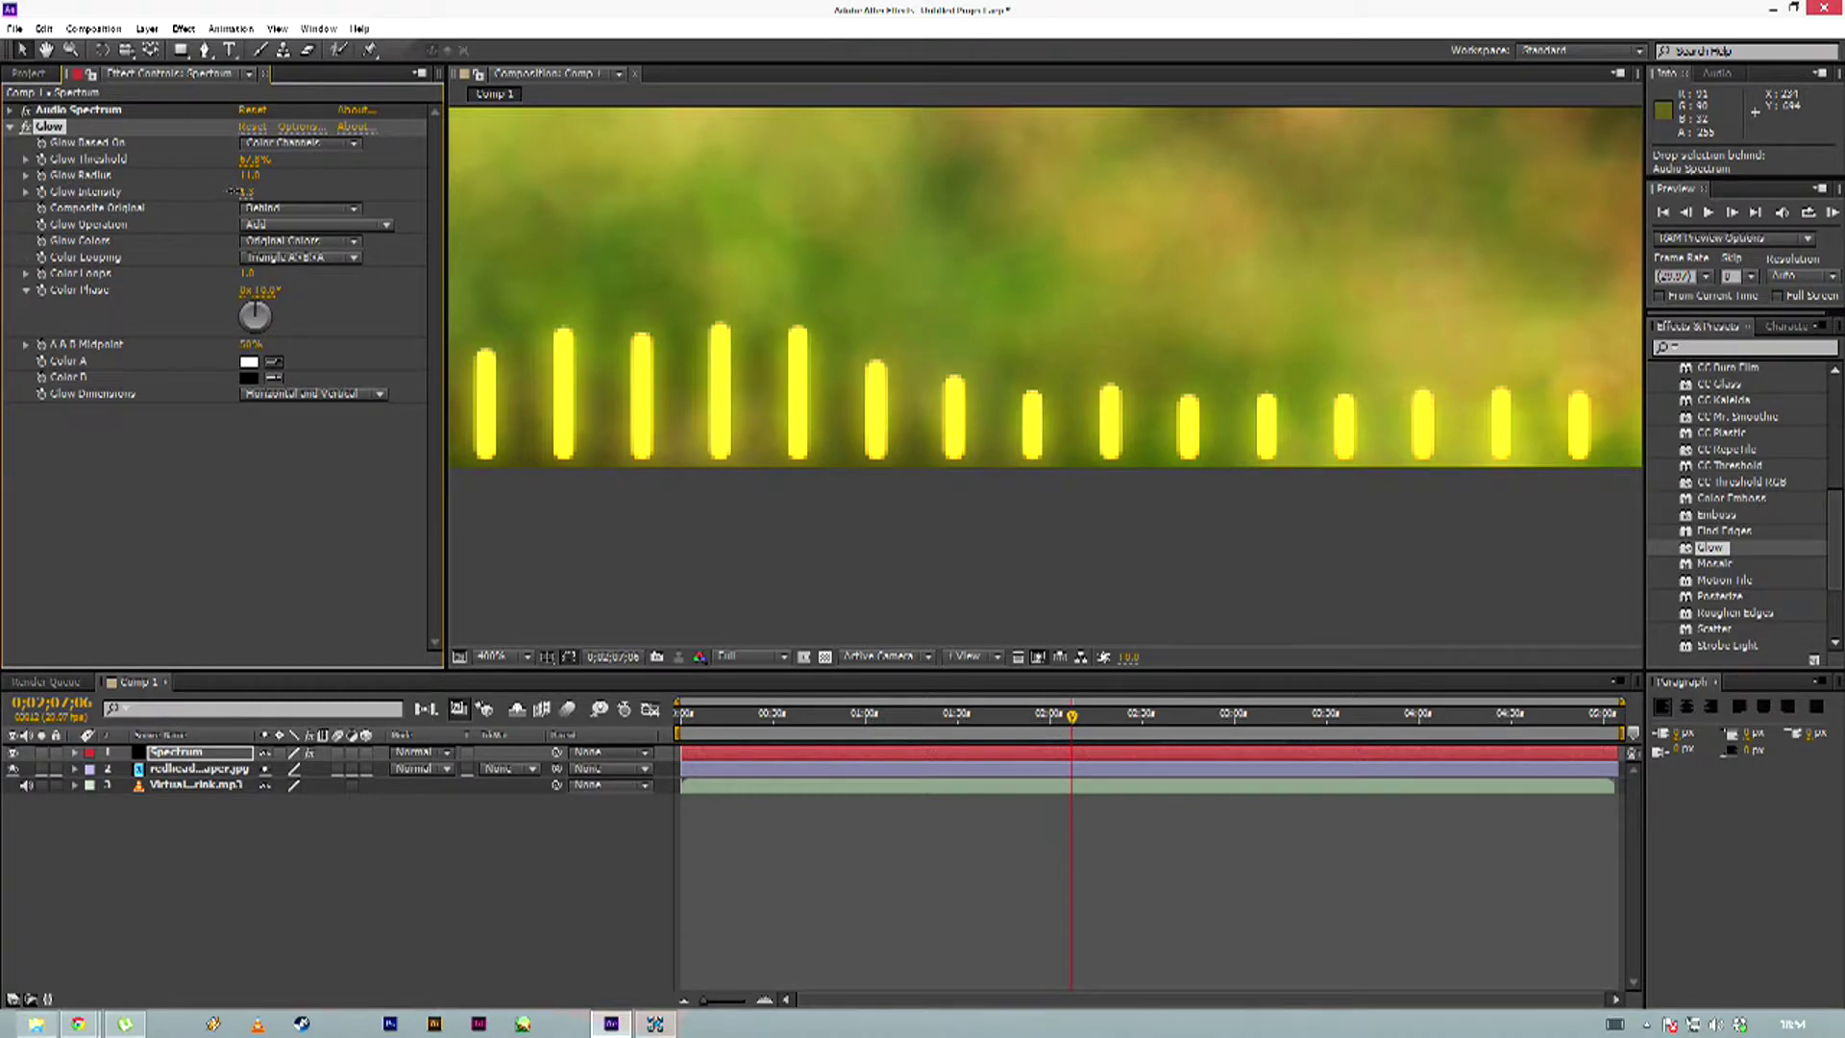
Inspect the glowing bars at different magnifications, lower the Glow threshold, and reduce the glow radius to 6
scroll(782, 350, down, 4)
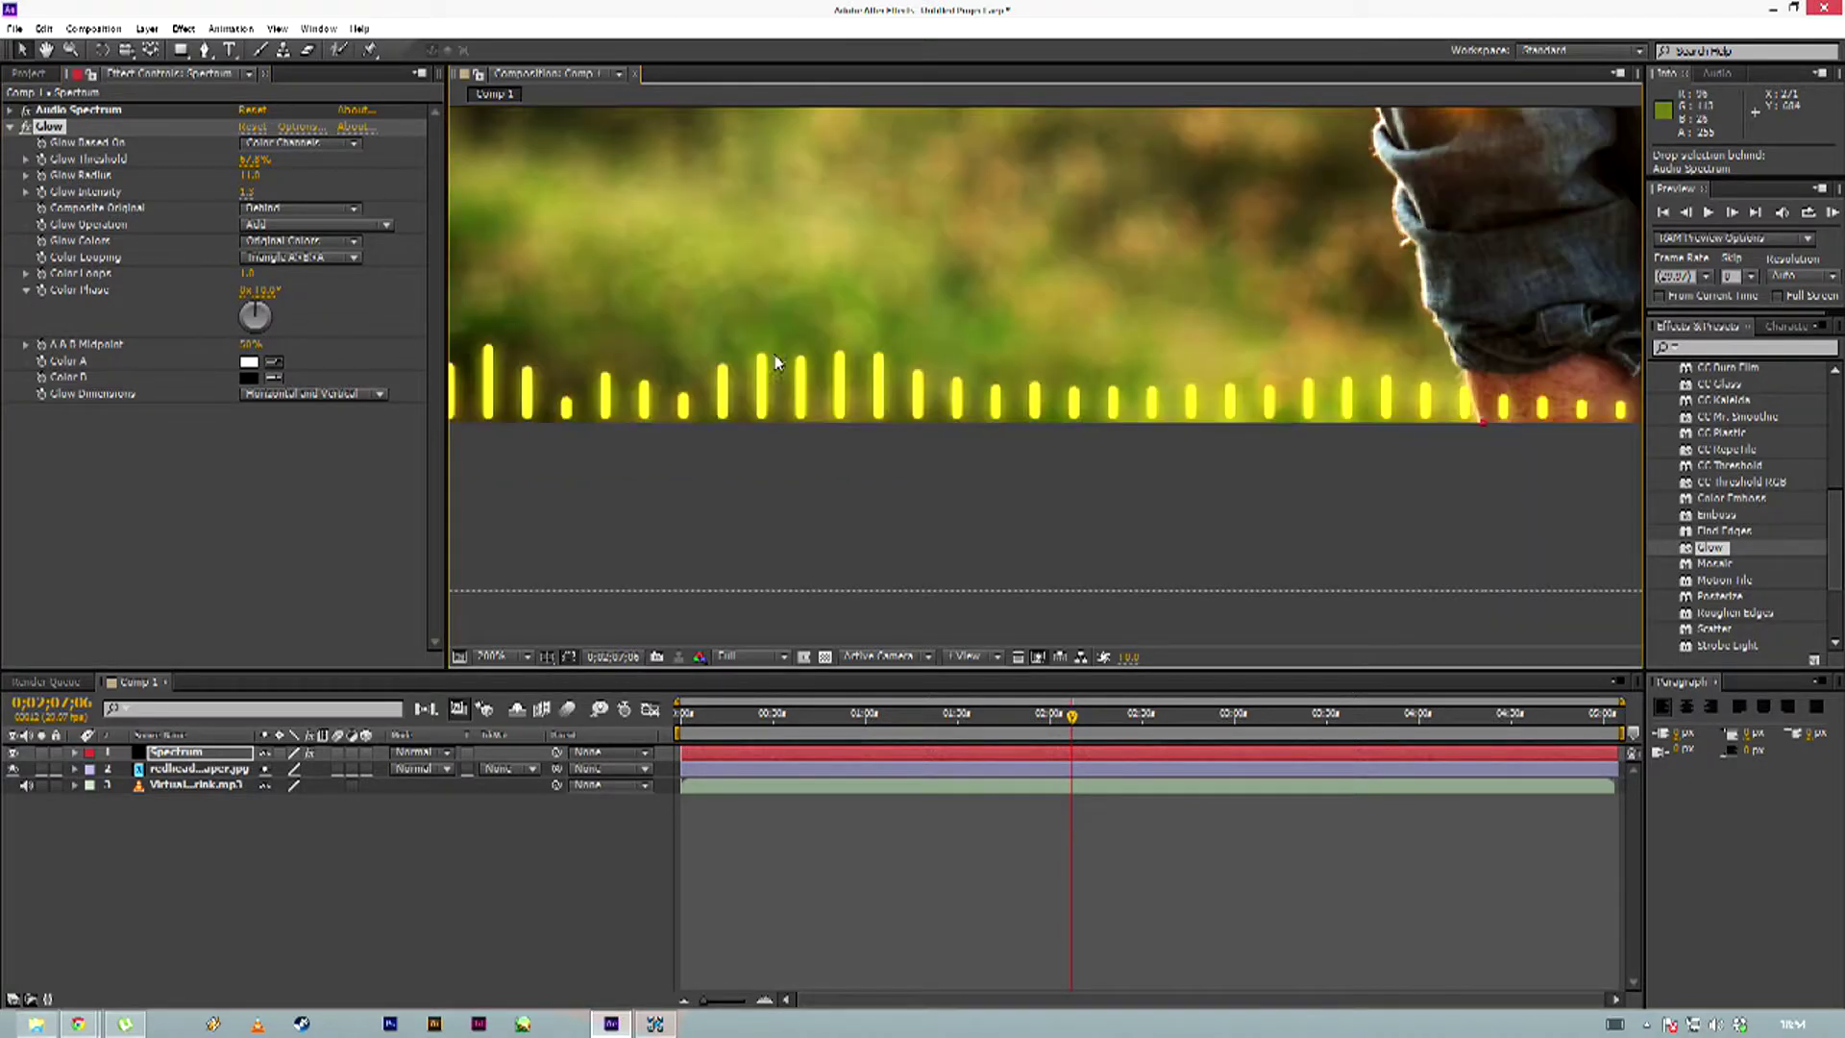
drag(907, 303, 822, 347)
scroll(694, 412, up, 2)
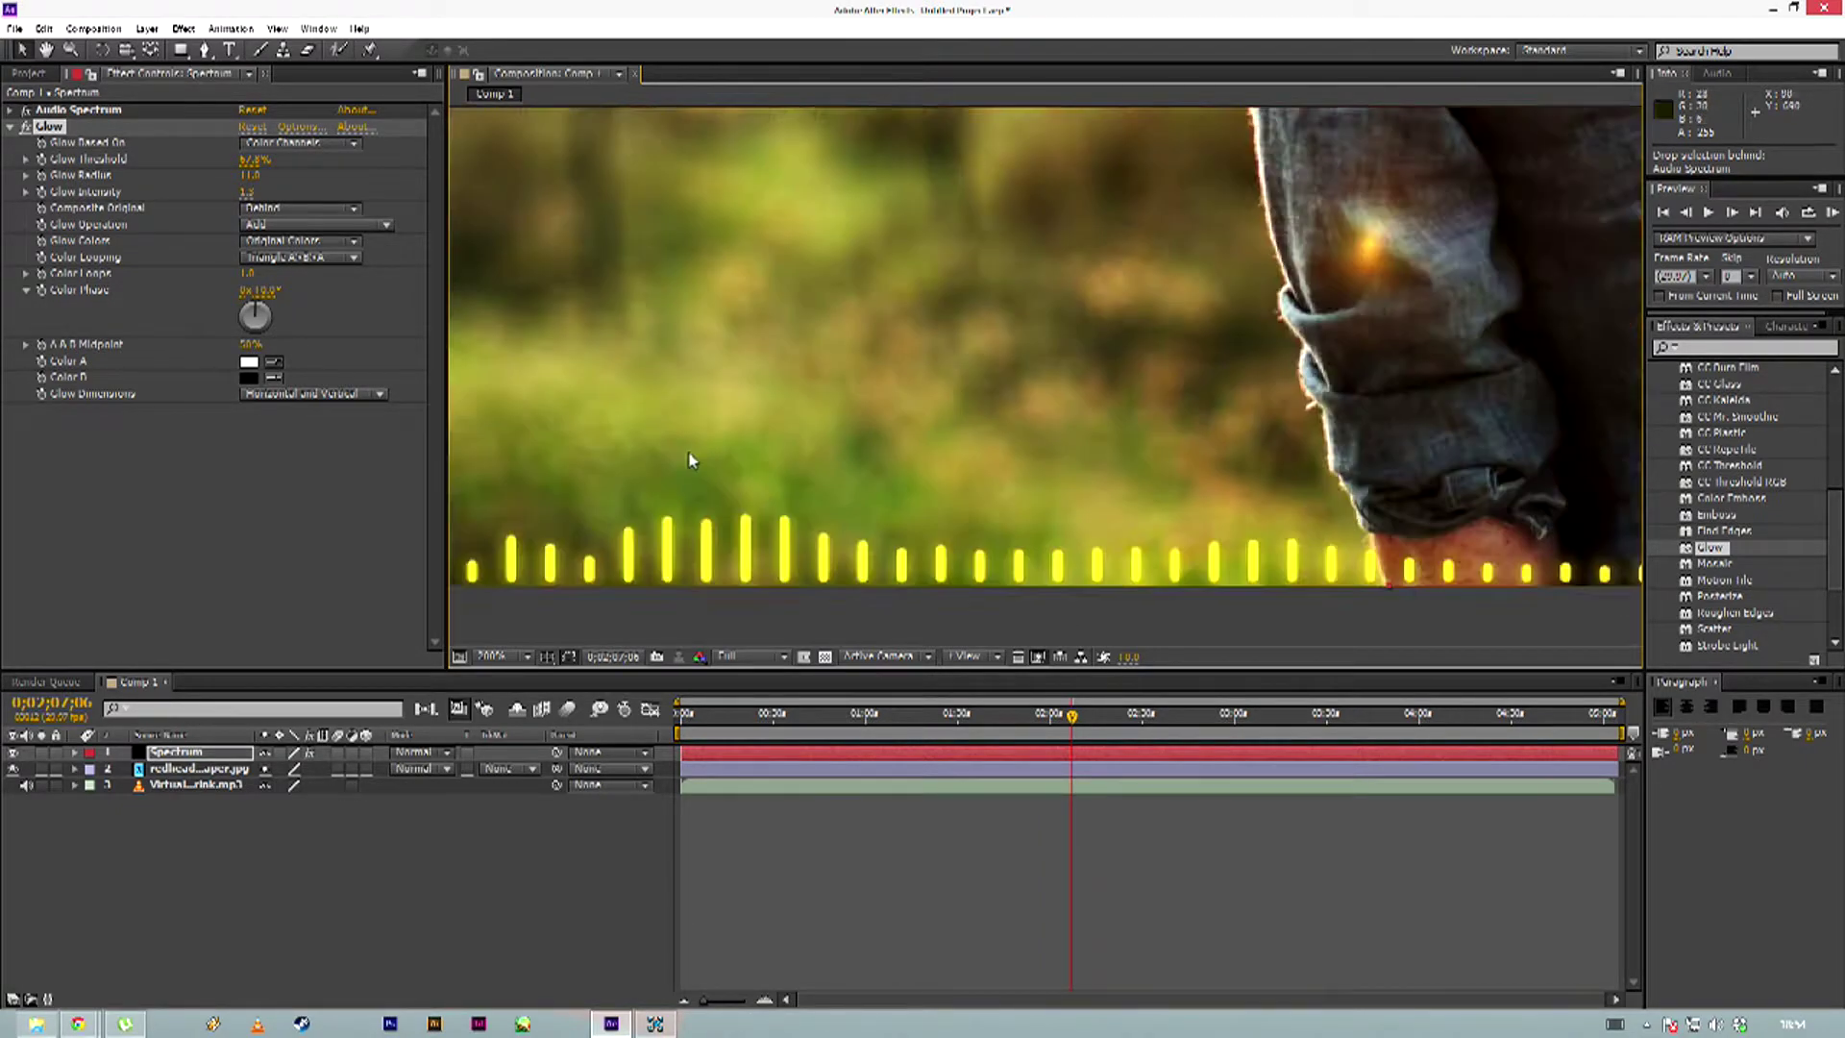
drag(709, 503, 856, 353)
scroll(725, 404, up, 2)
drag(725, 404, 1074, 356)
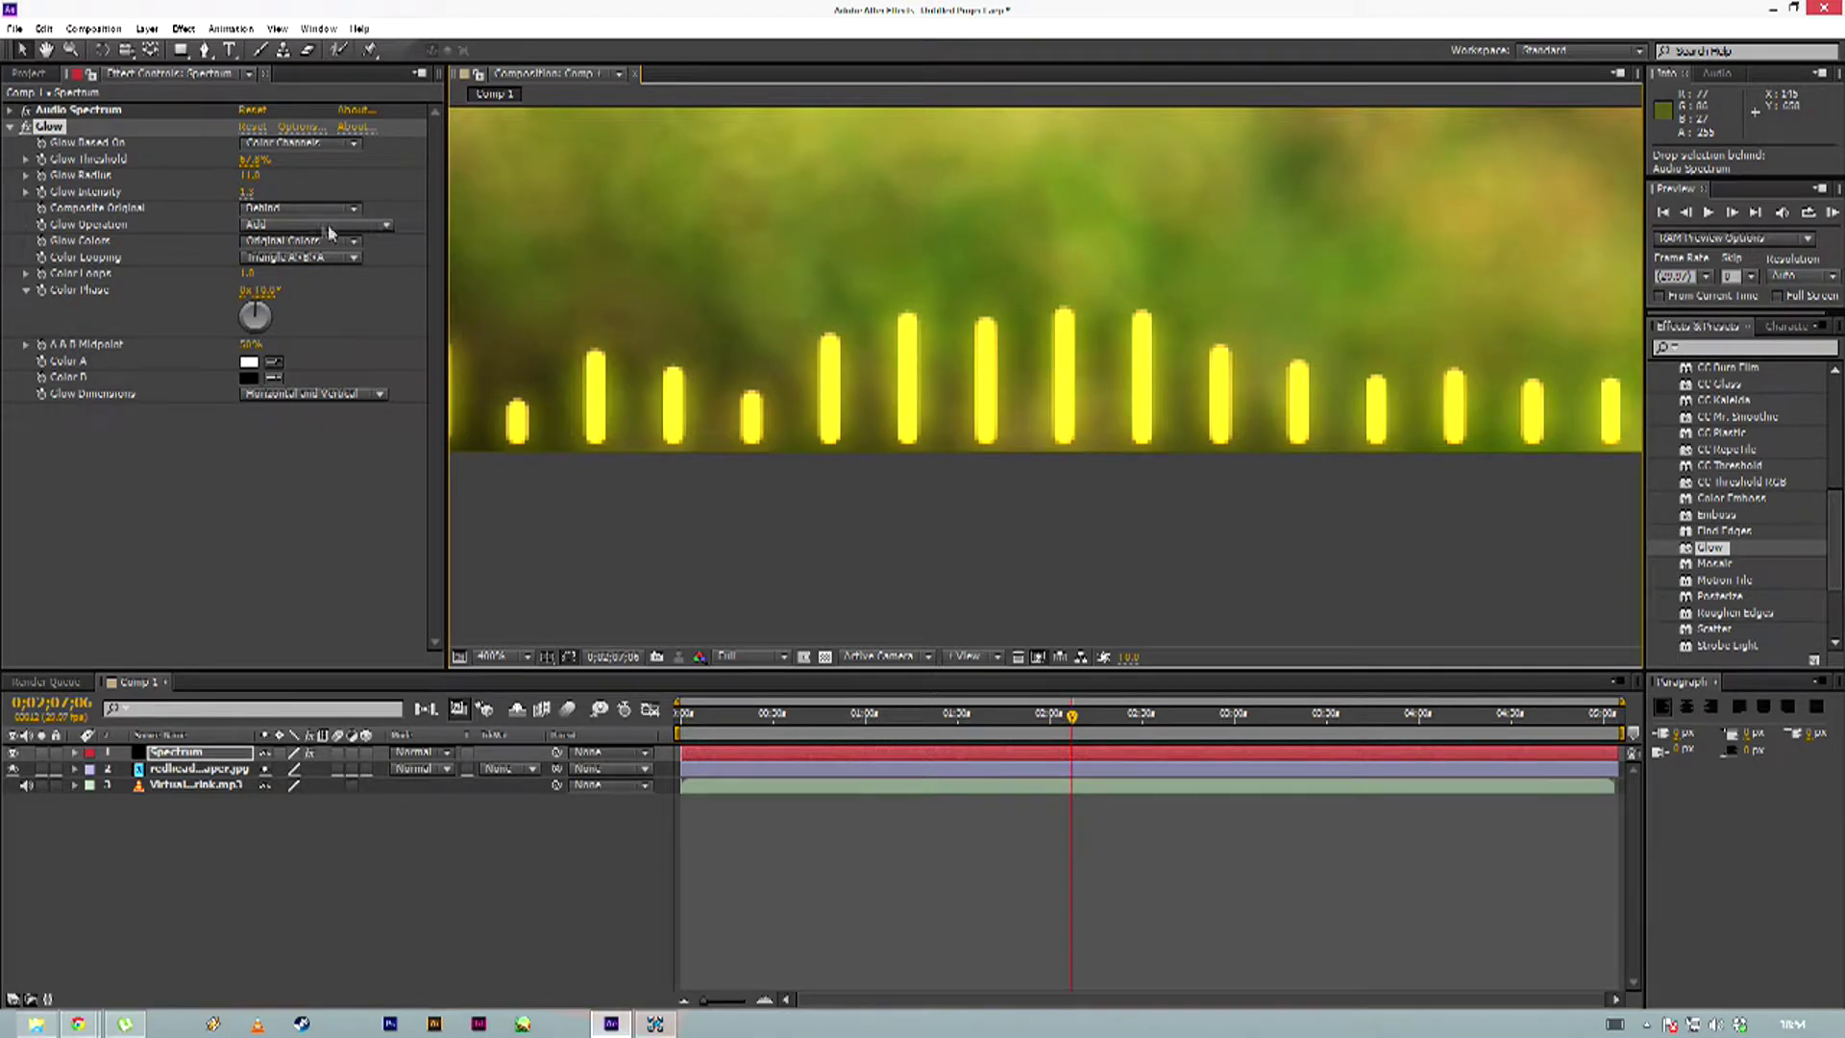
drag(251, 177, 251, 170)
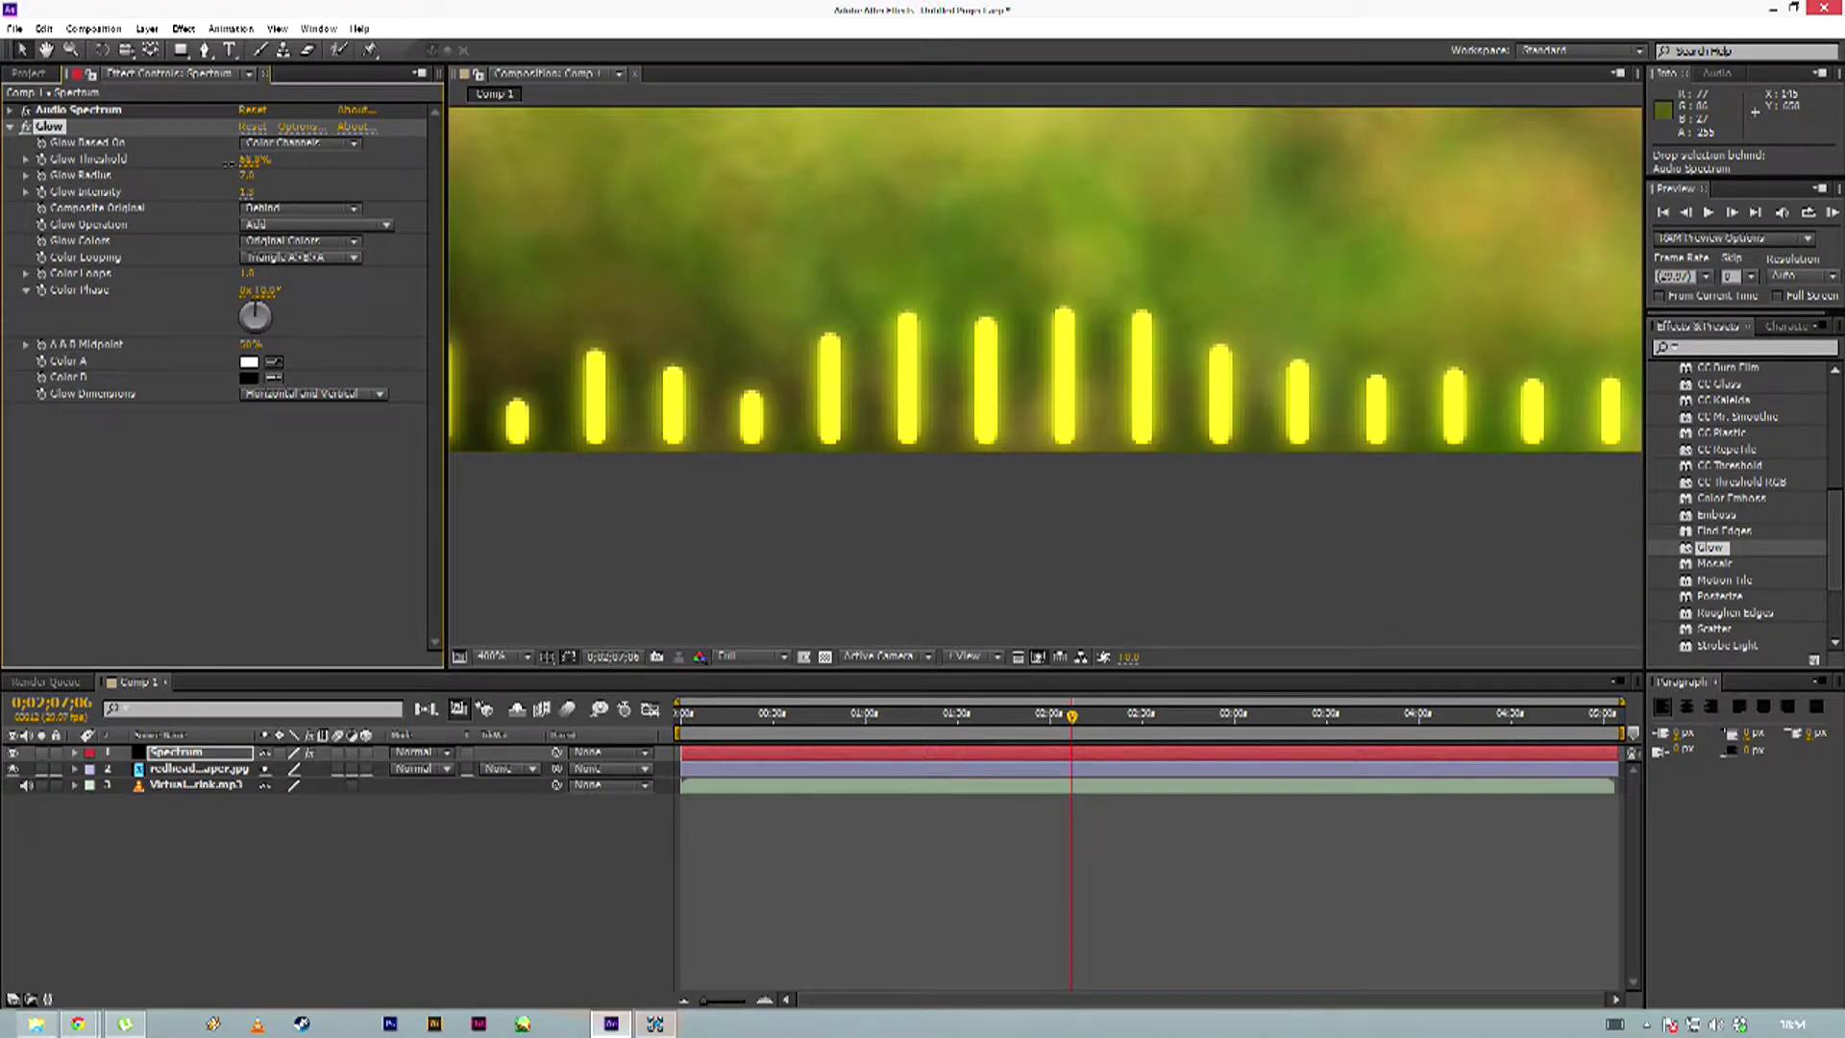
drag(247, 161, 219, 161)
drag(251, 174, 249, 170)
Try the On Top setting for the Glow's Composite Original and return it to Behind
click(356, 211)
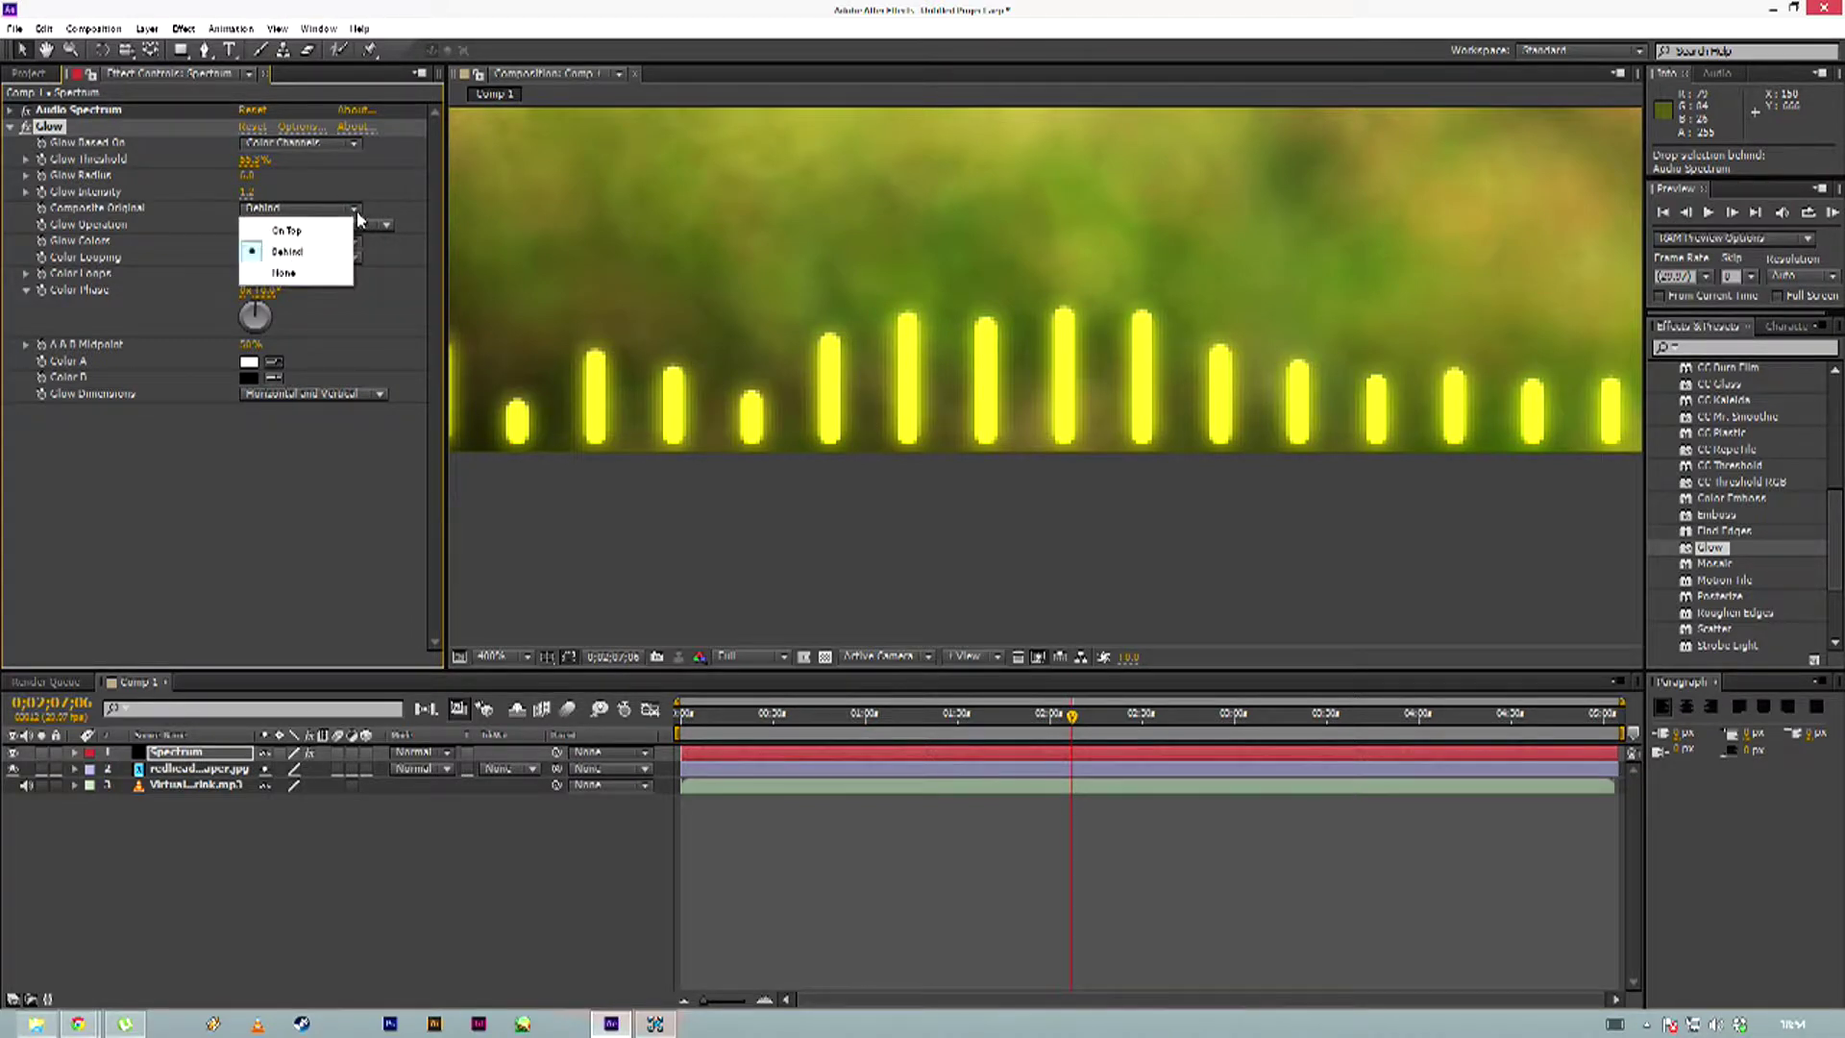
click(348, 231)
click(352, 211)
click(341, 248)
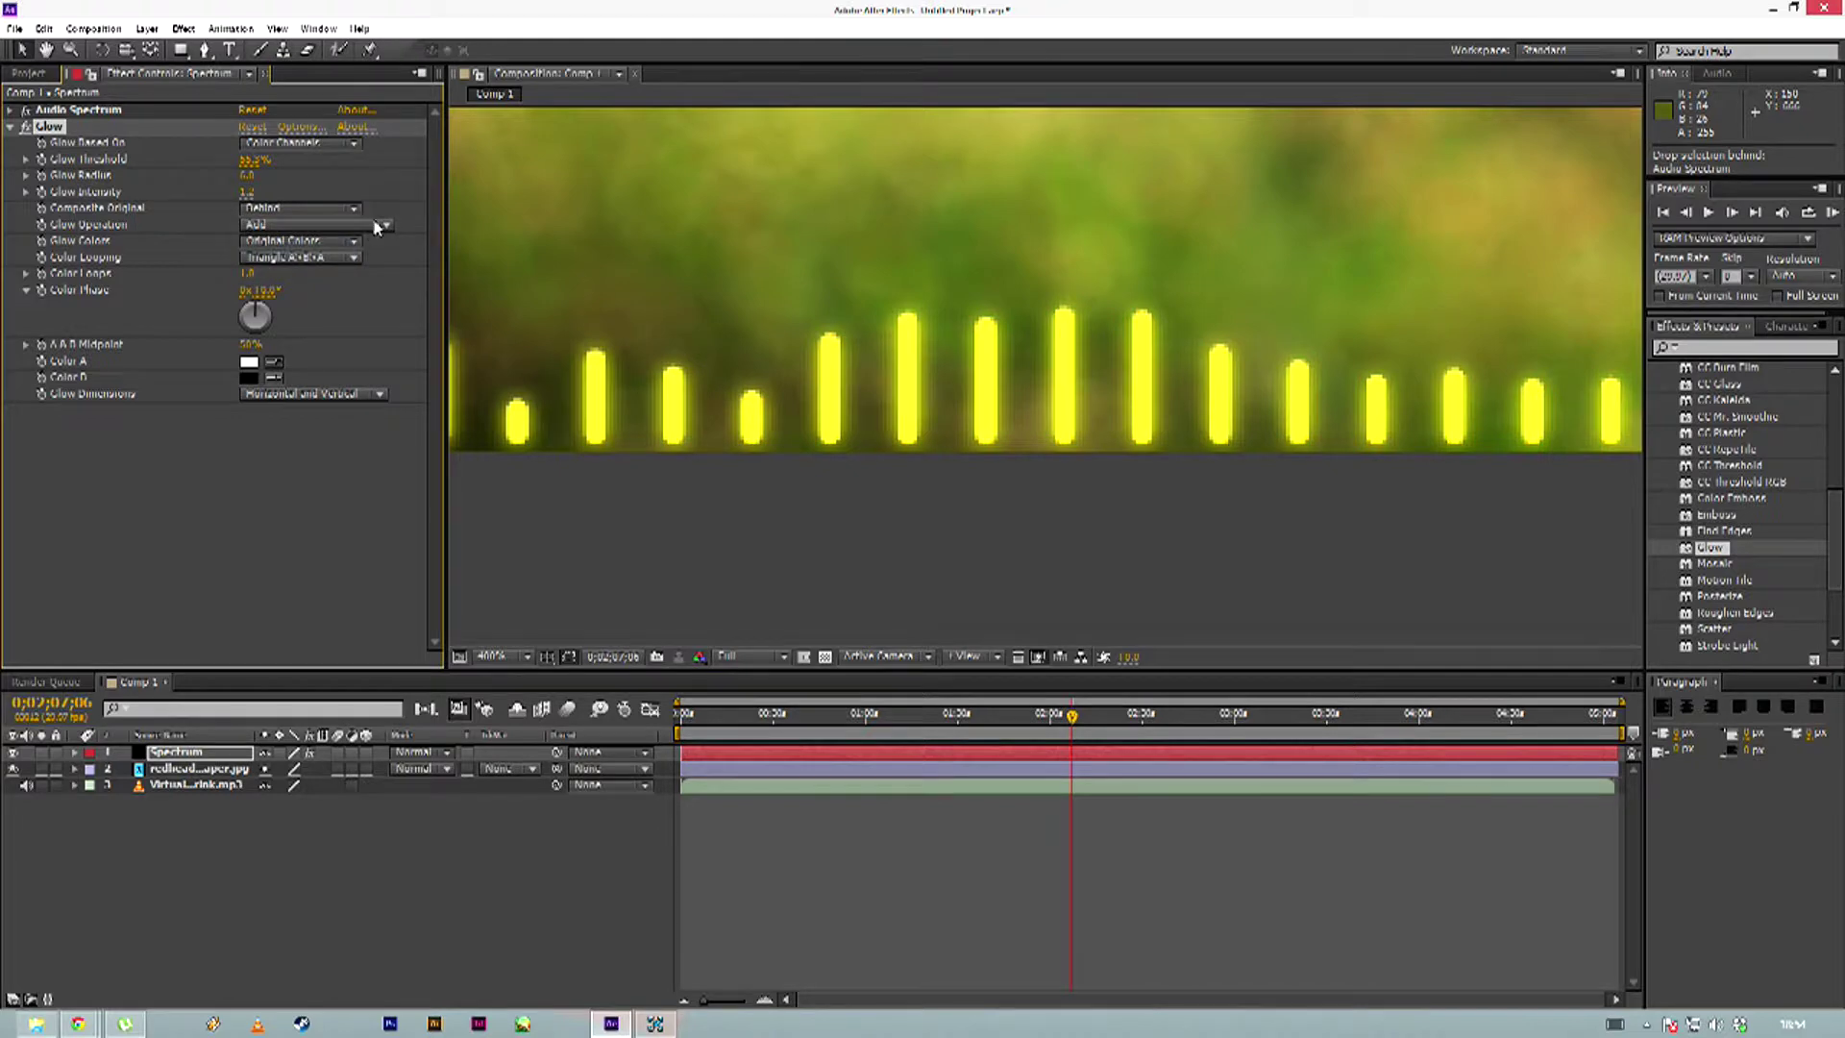
Try Normal, Screen, Overlay and Multiply as the Glow Operation and return it to Add
click(378, 226)
click(351, 272)
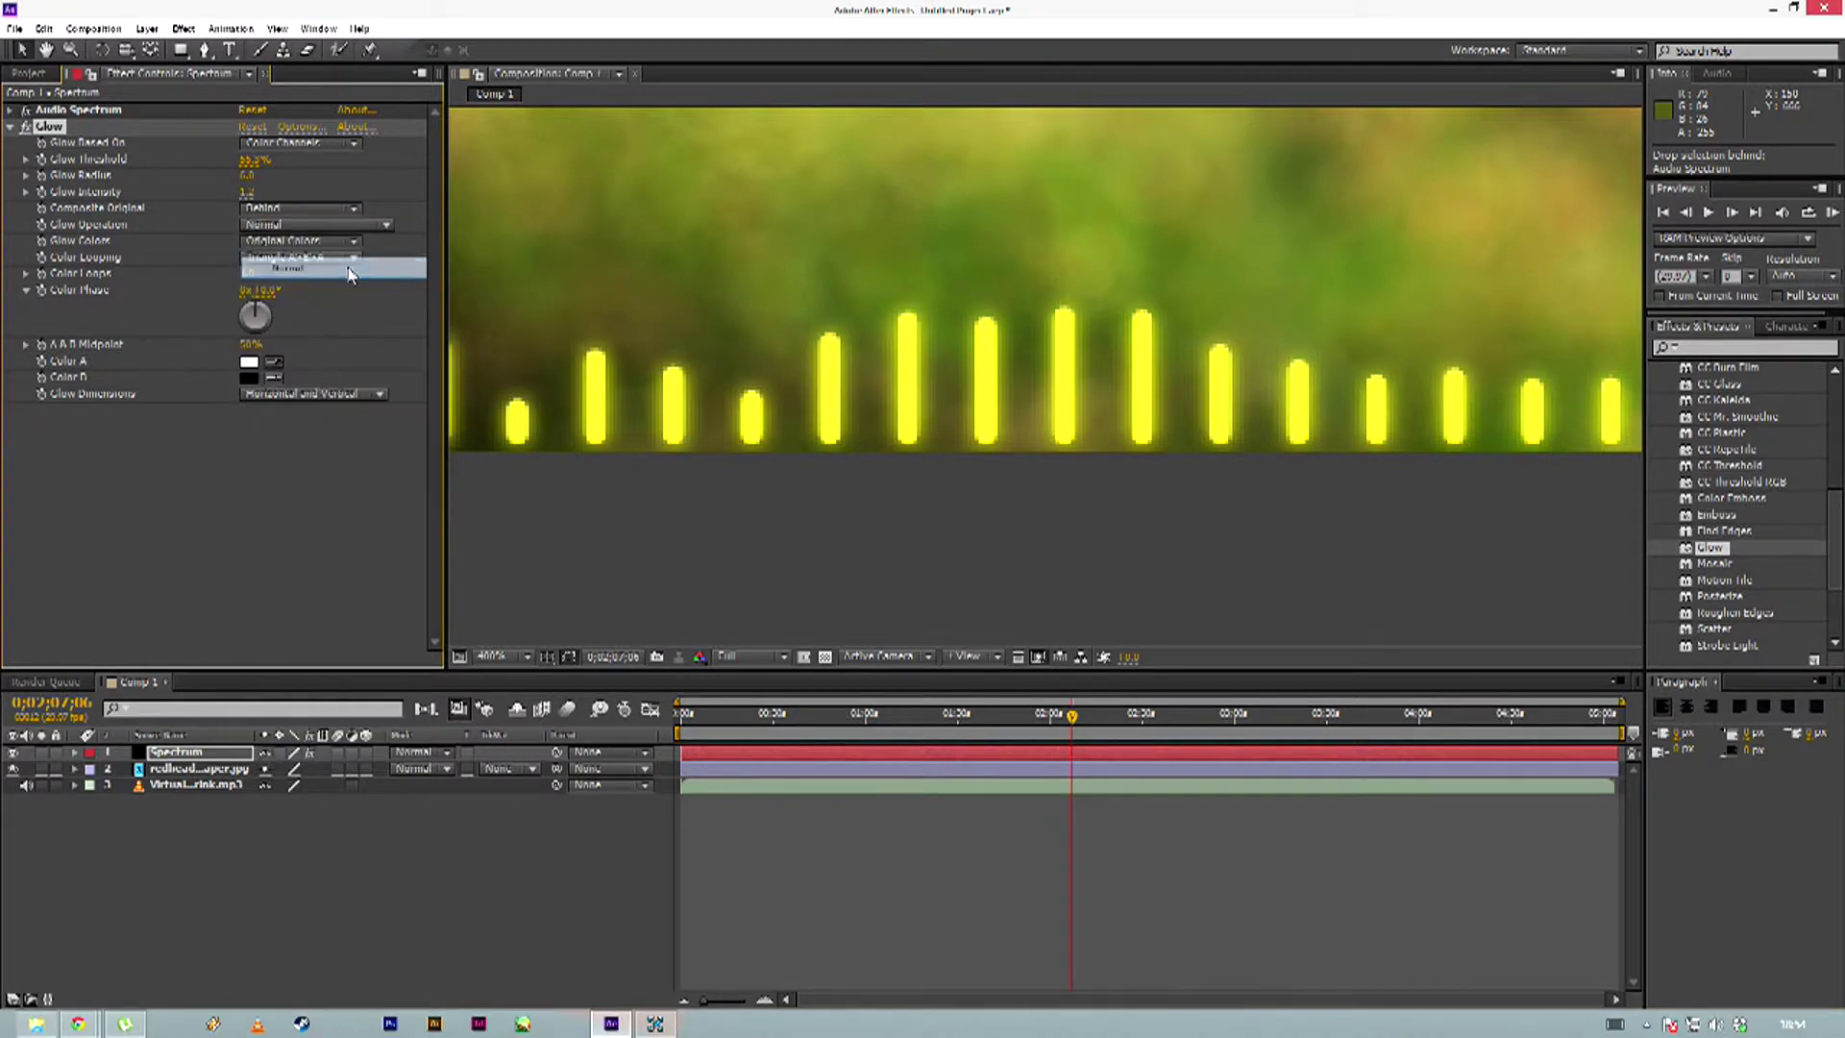
click(384, 225)
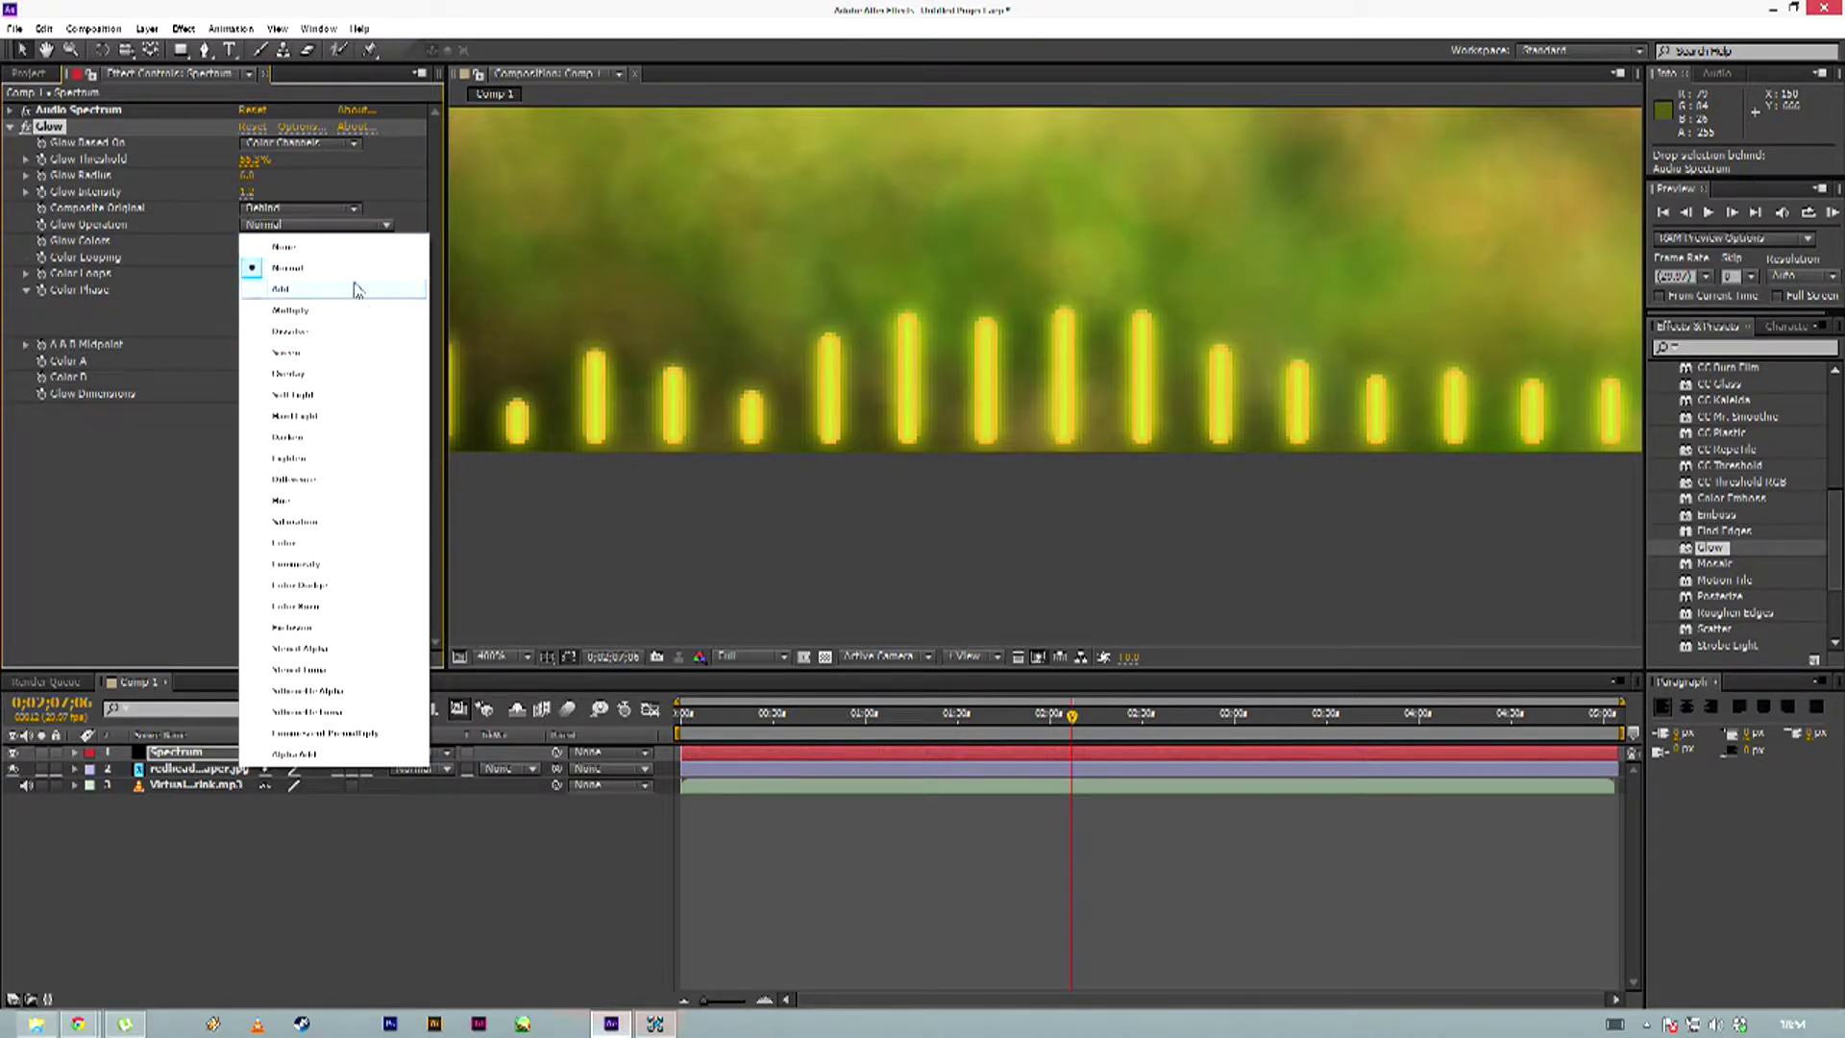
click(354, 288)
click(386, 227)
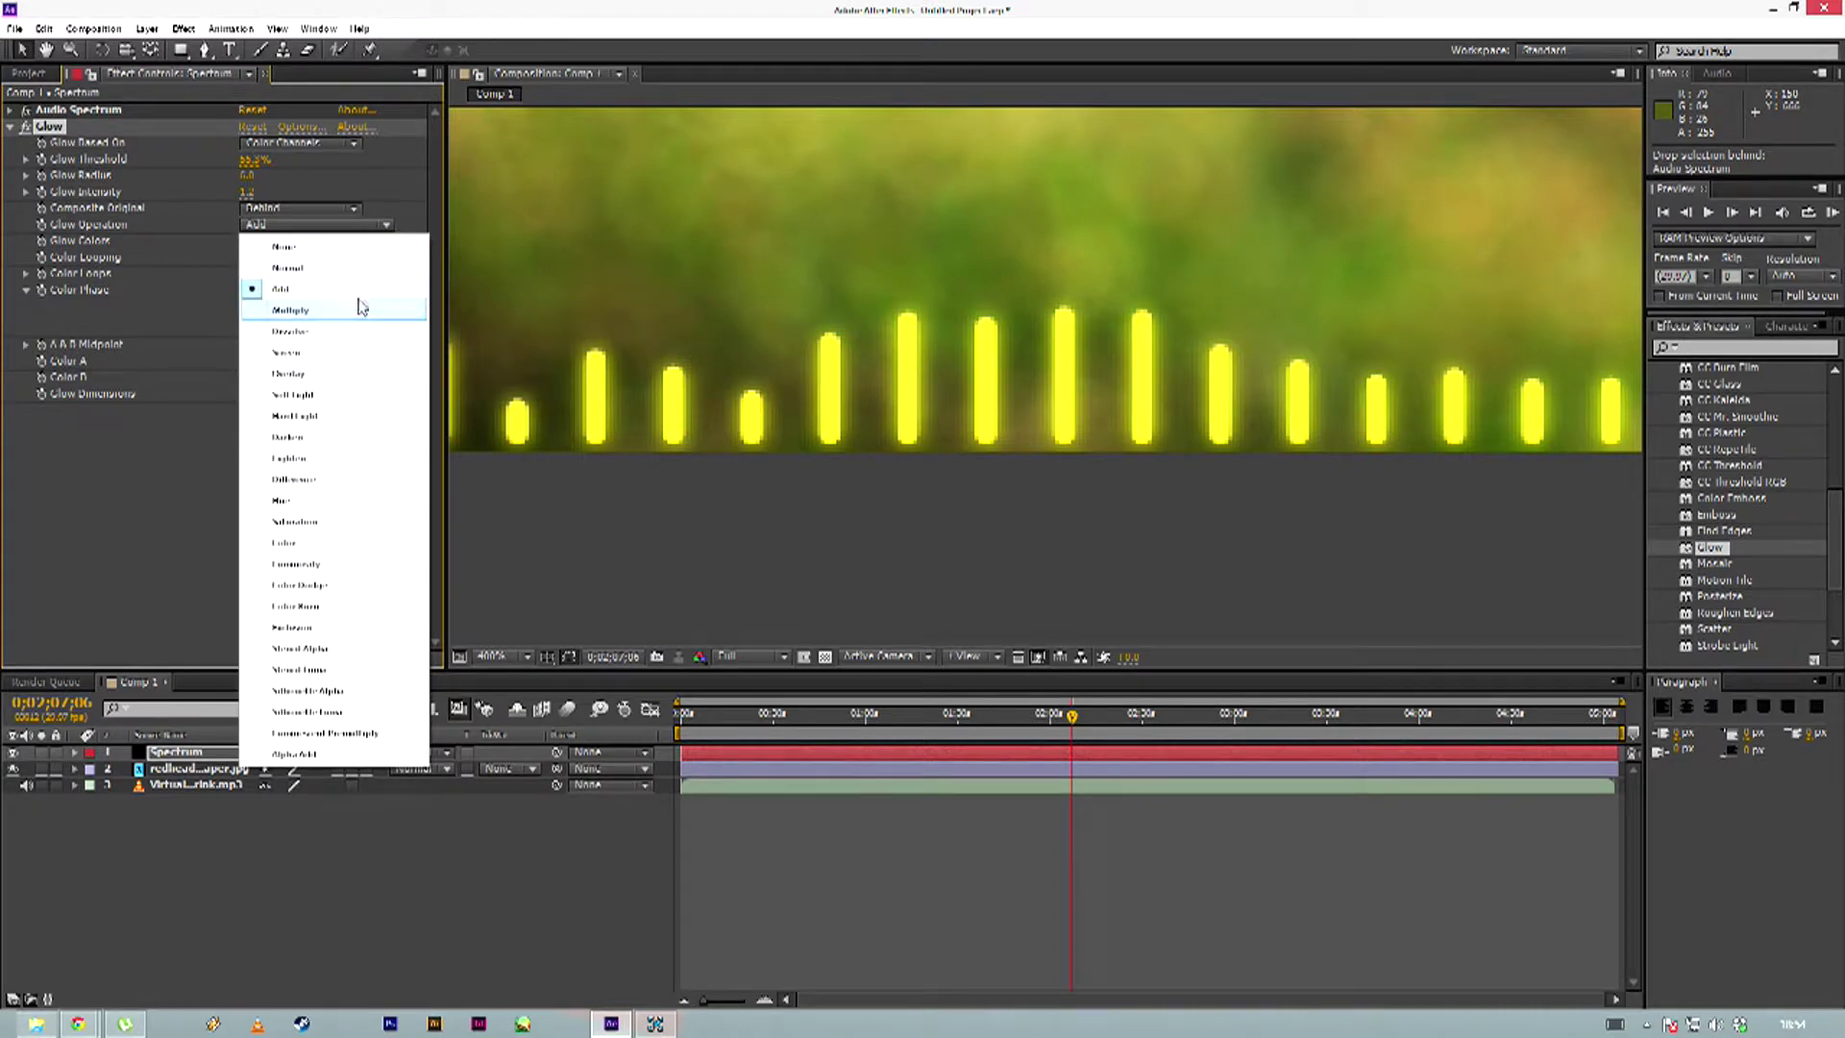
click(329, 353)
click(386, 225)
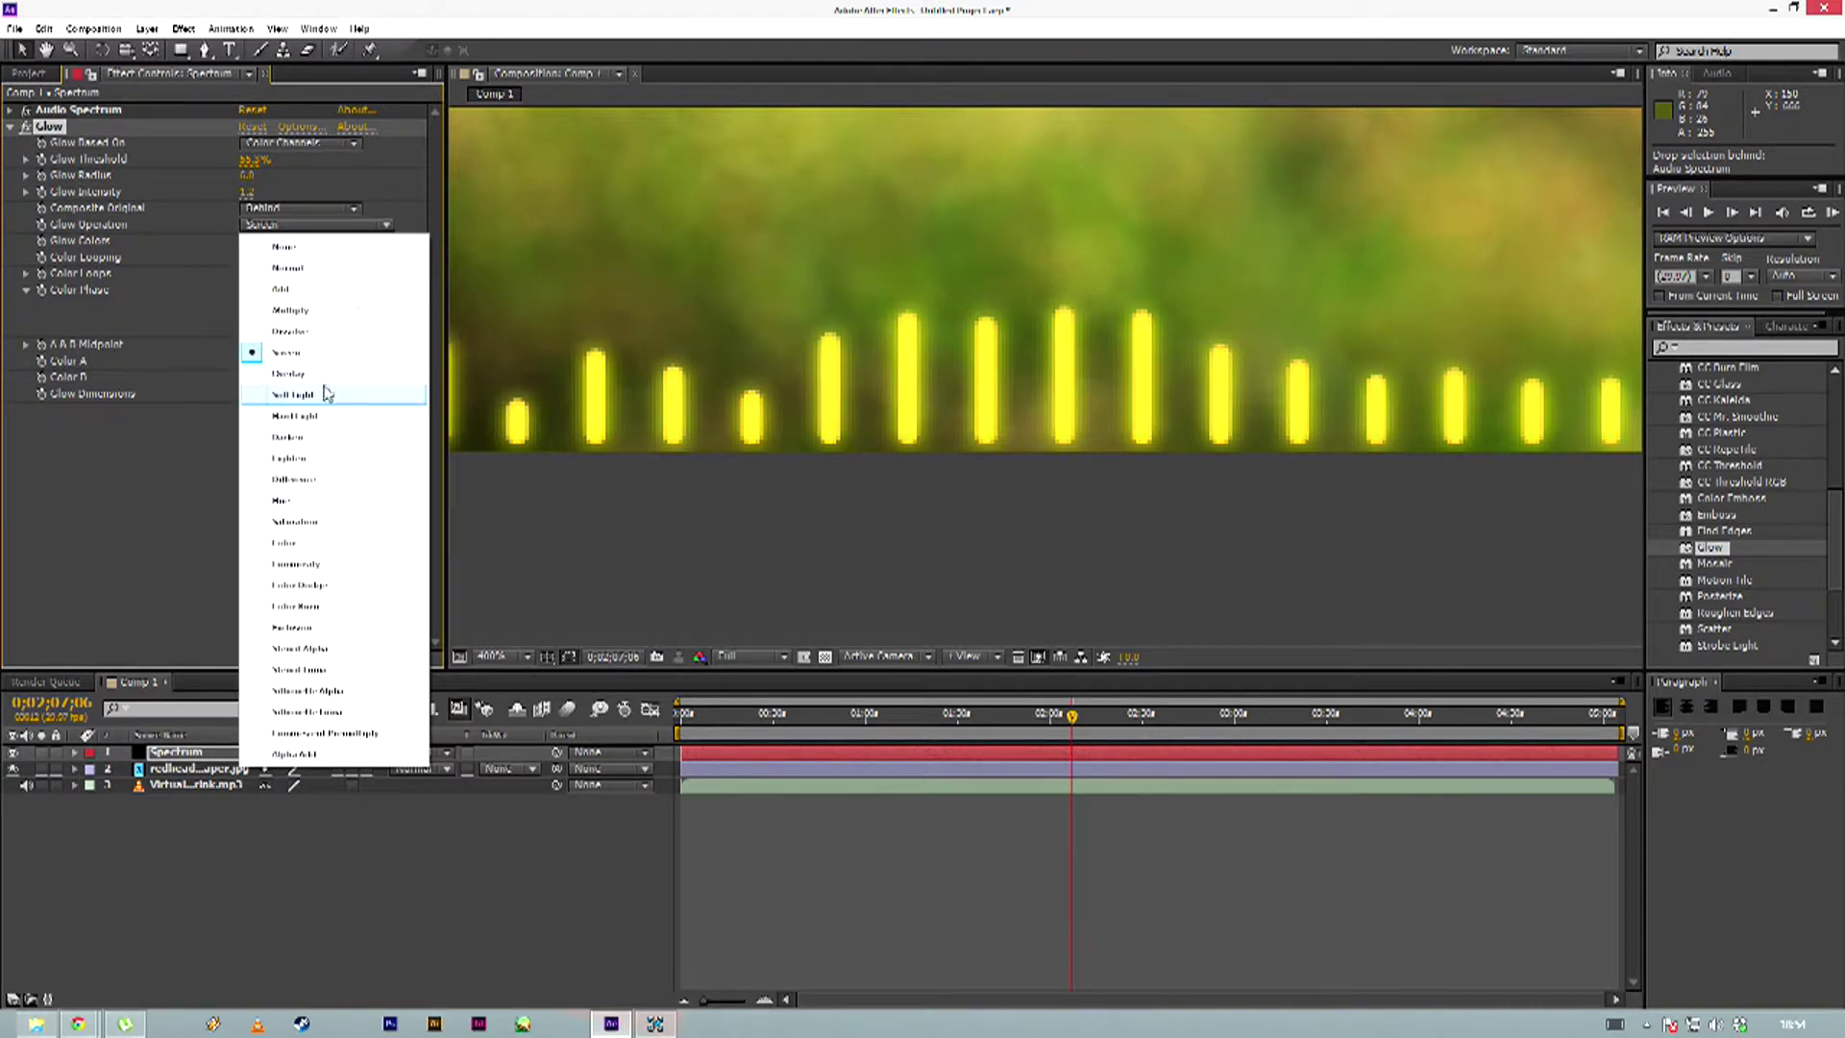
click(298, 374)
click(389, 225)
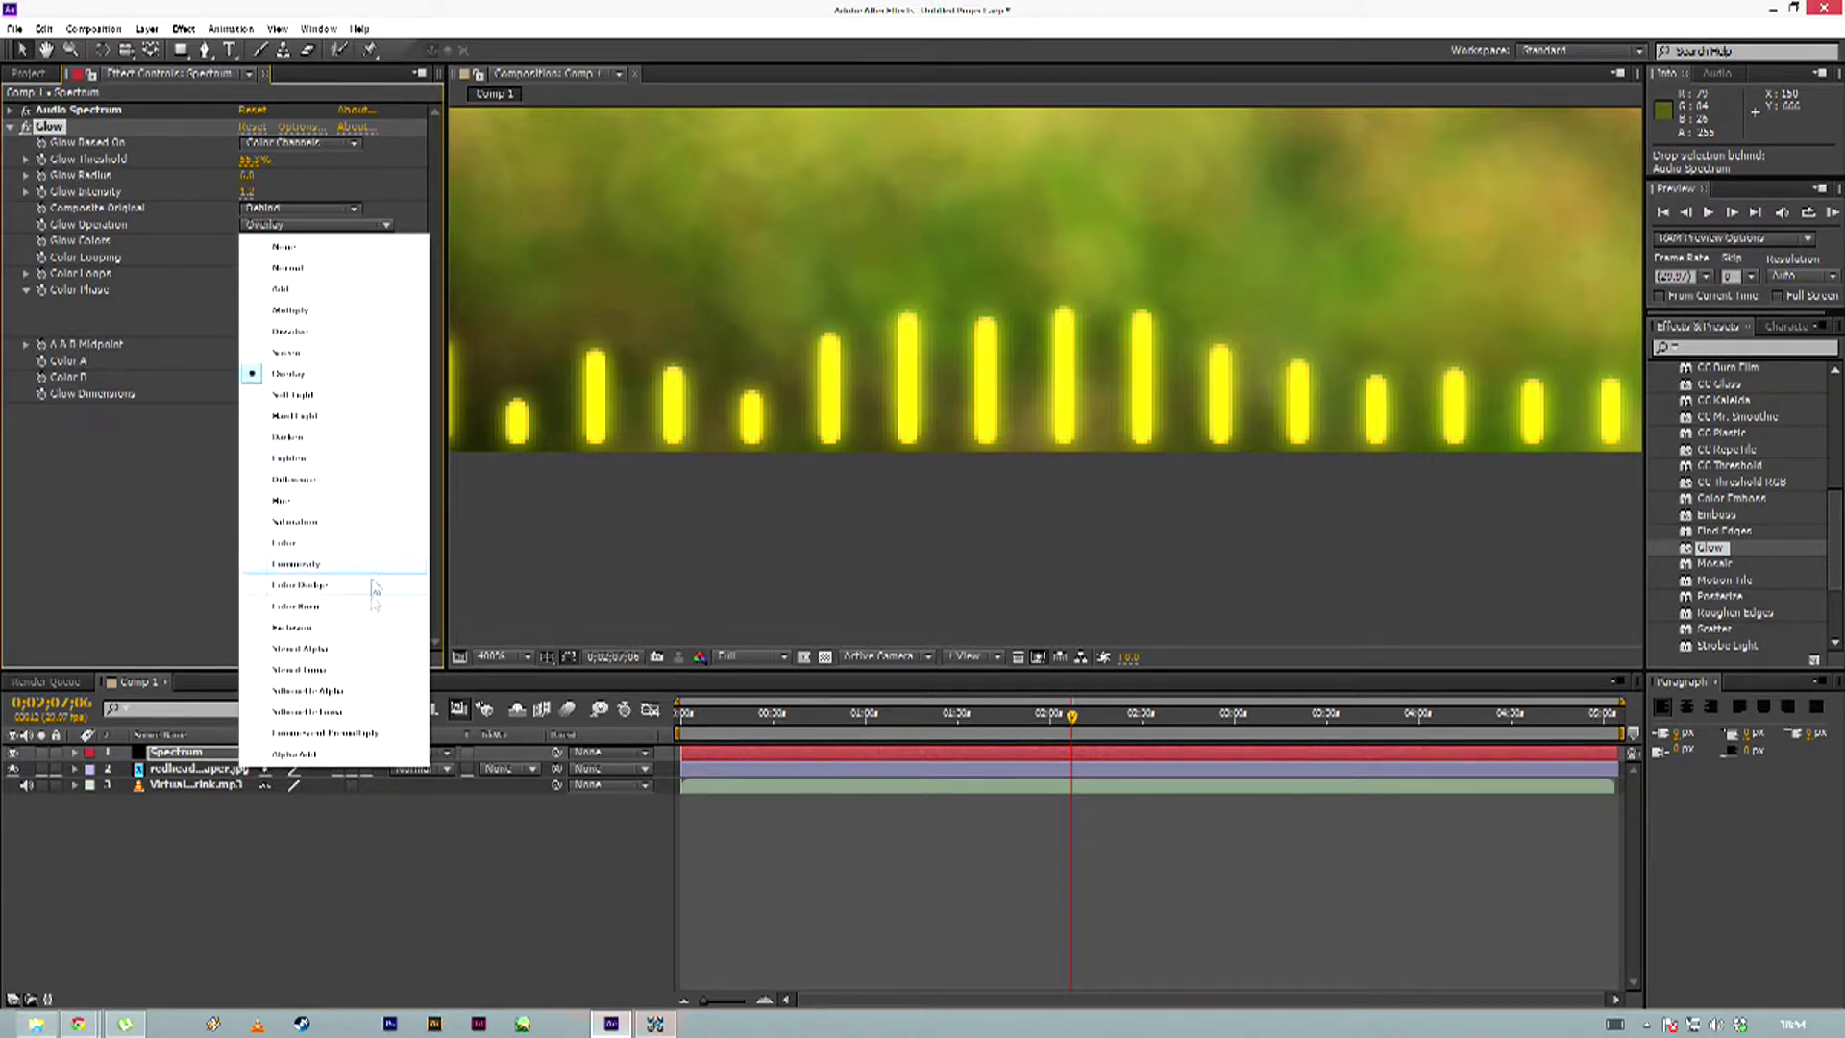
click(346, 317)
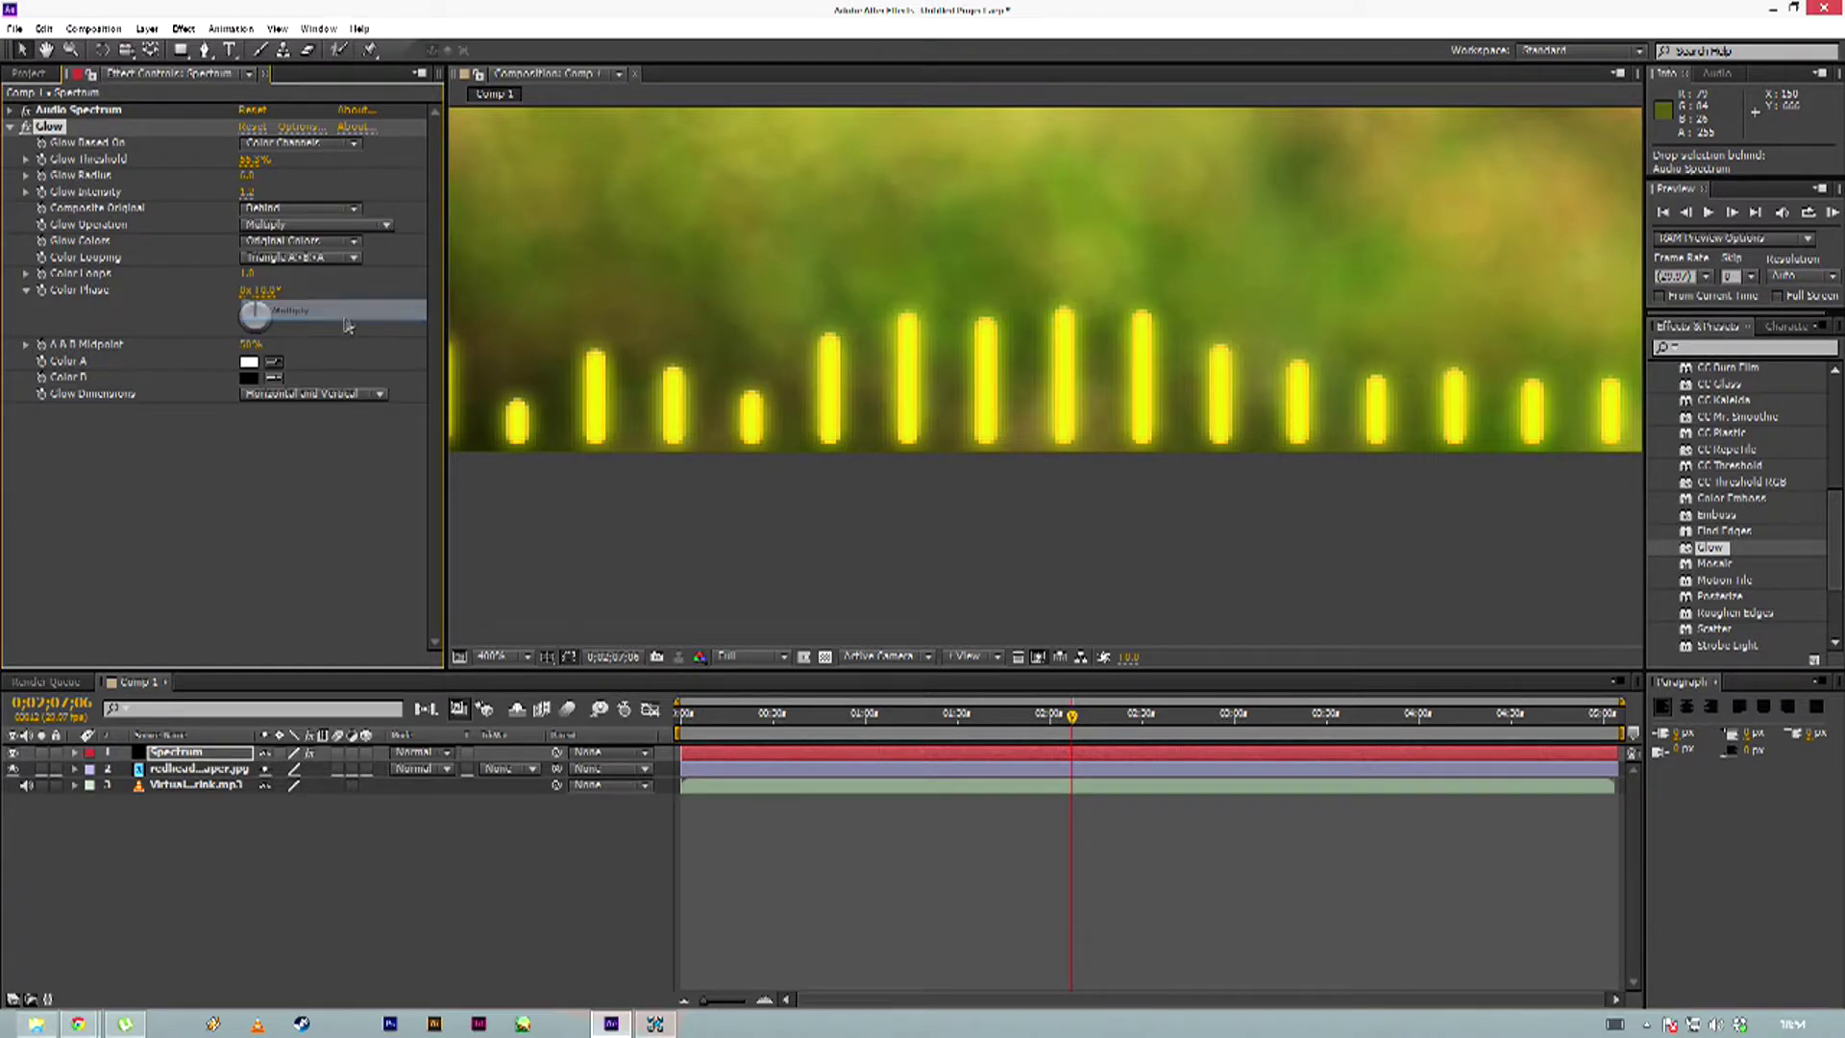
click(389, 227)
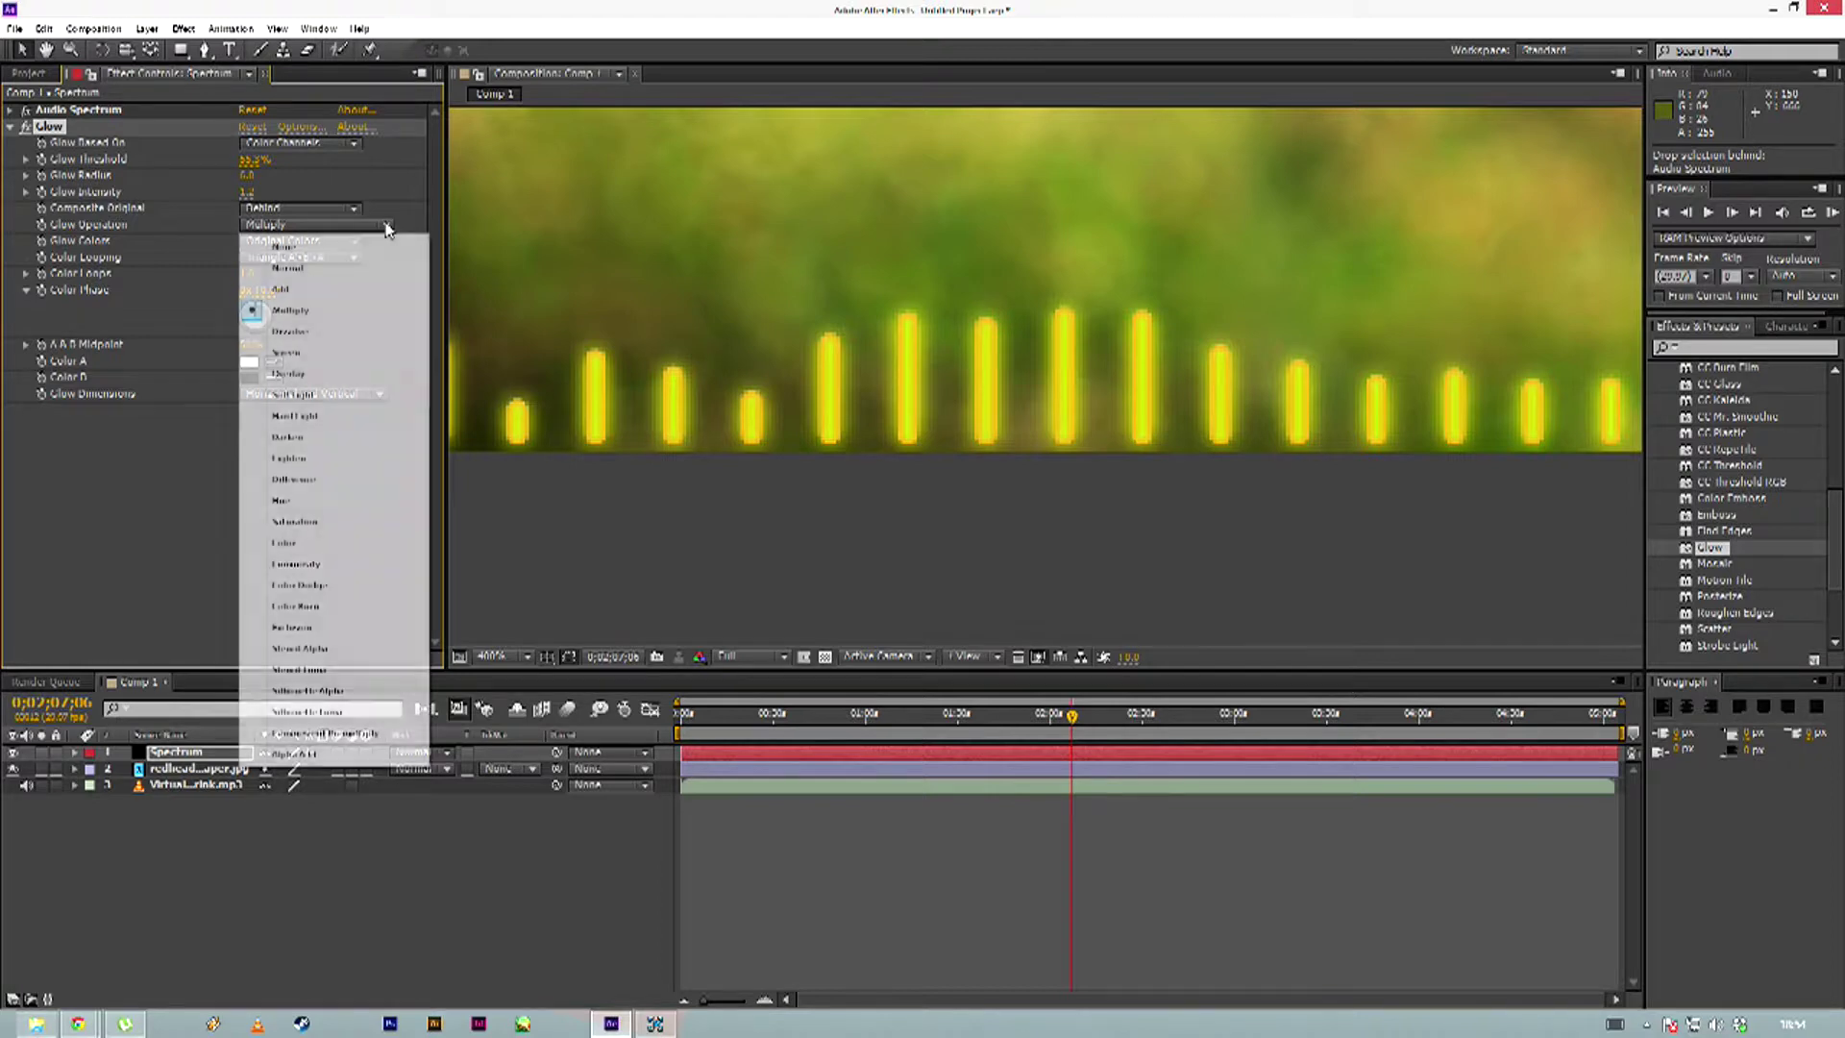
click(353, 292)
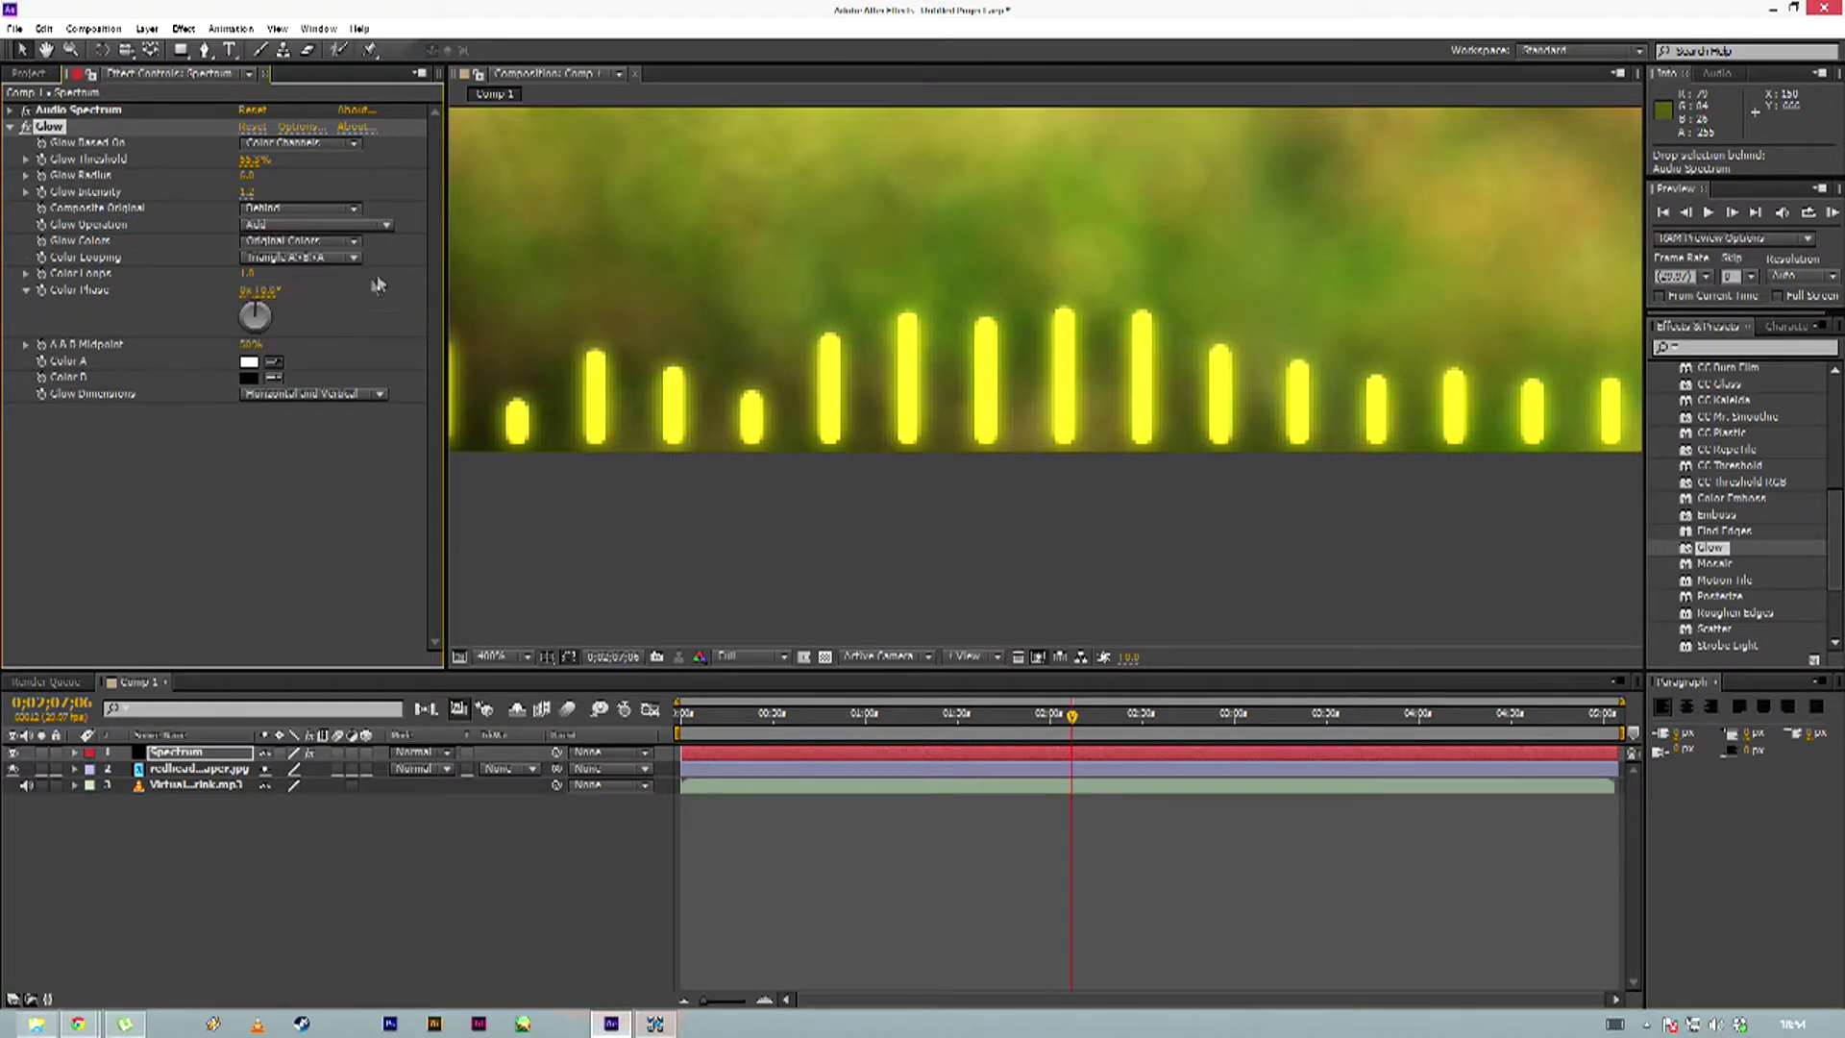
Increase the glow radius to 17 and move the current time to 0;02;20;28 to check the glowing bars
scroll(838, 300, down, 6)
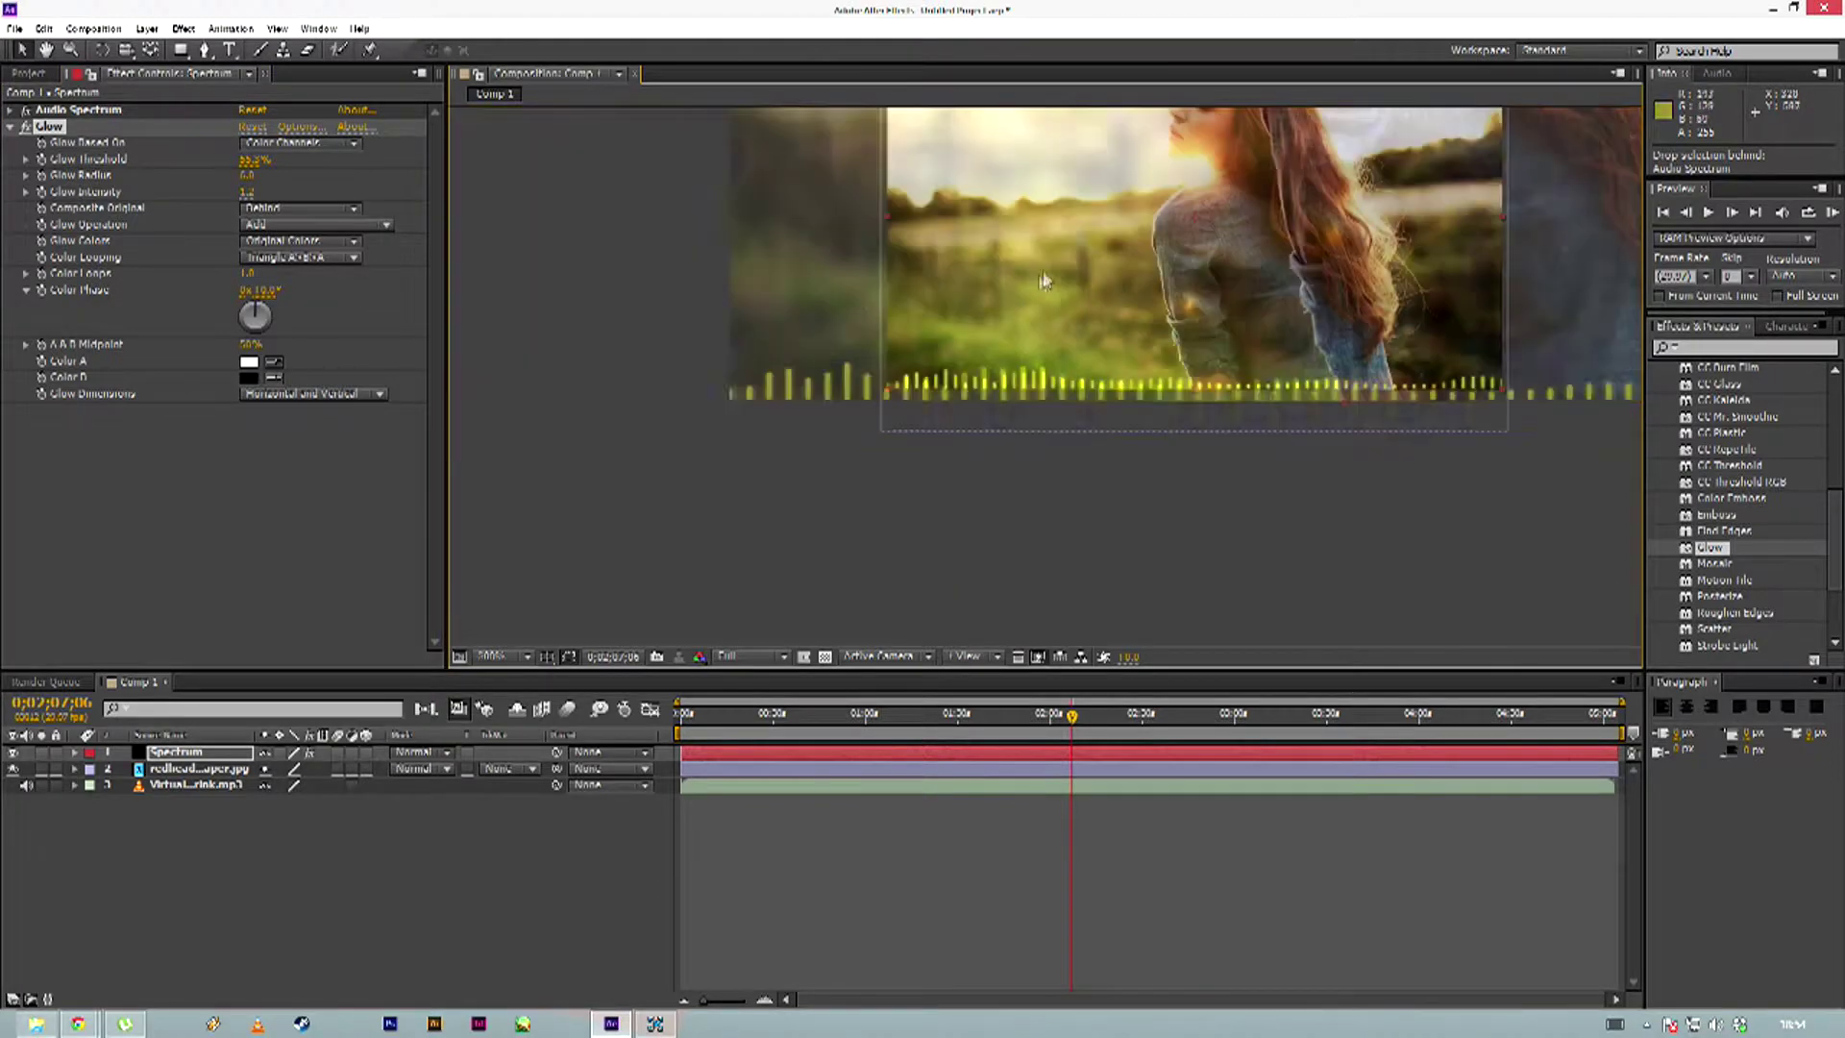
drag(1046, 343, 737, 375)
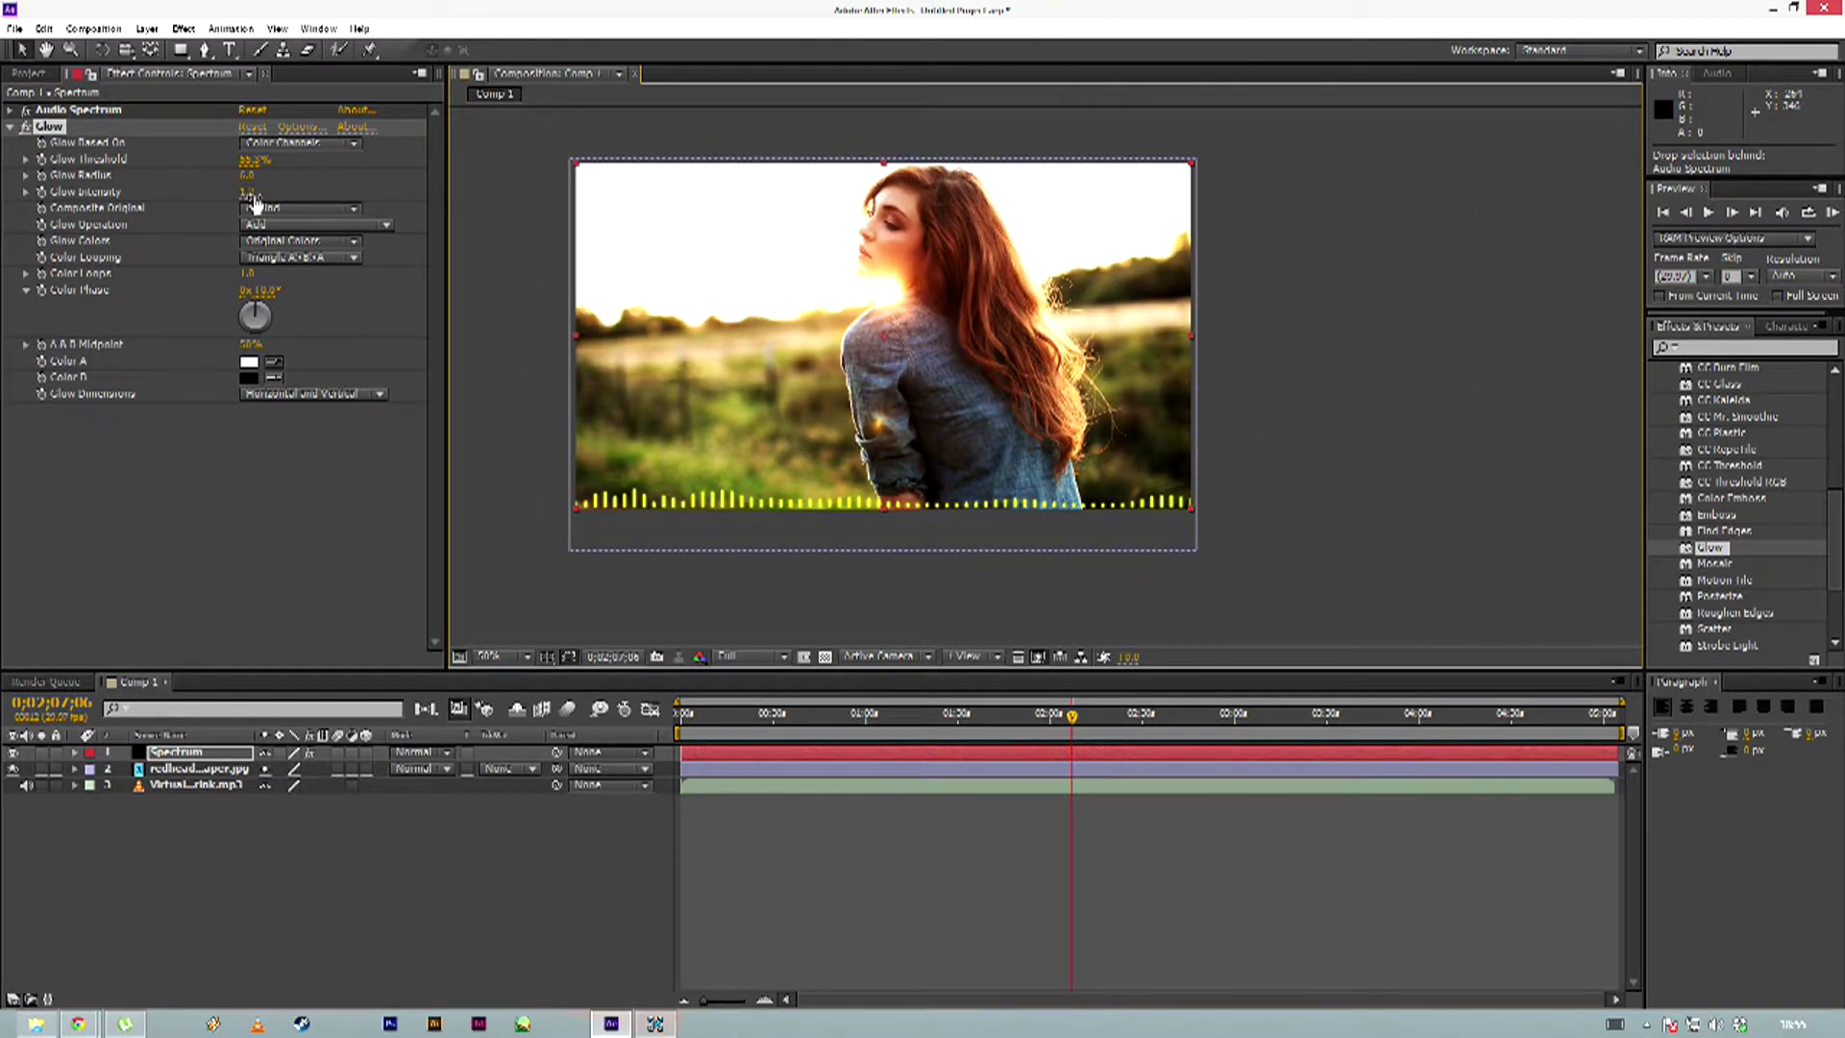
scroll(744, 446, up, 2)
drag(753, 465, 763, 446)
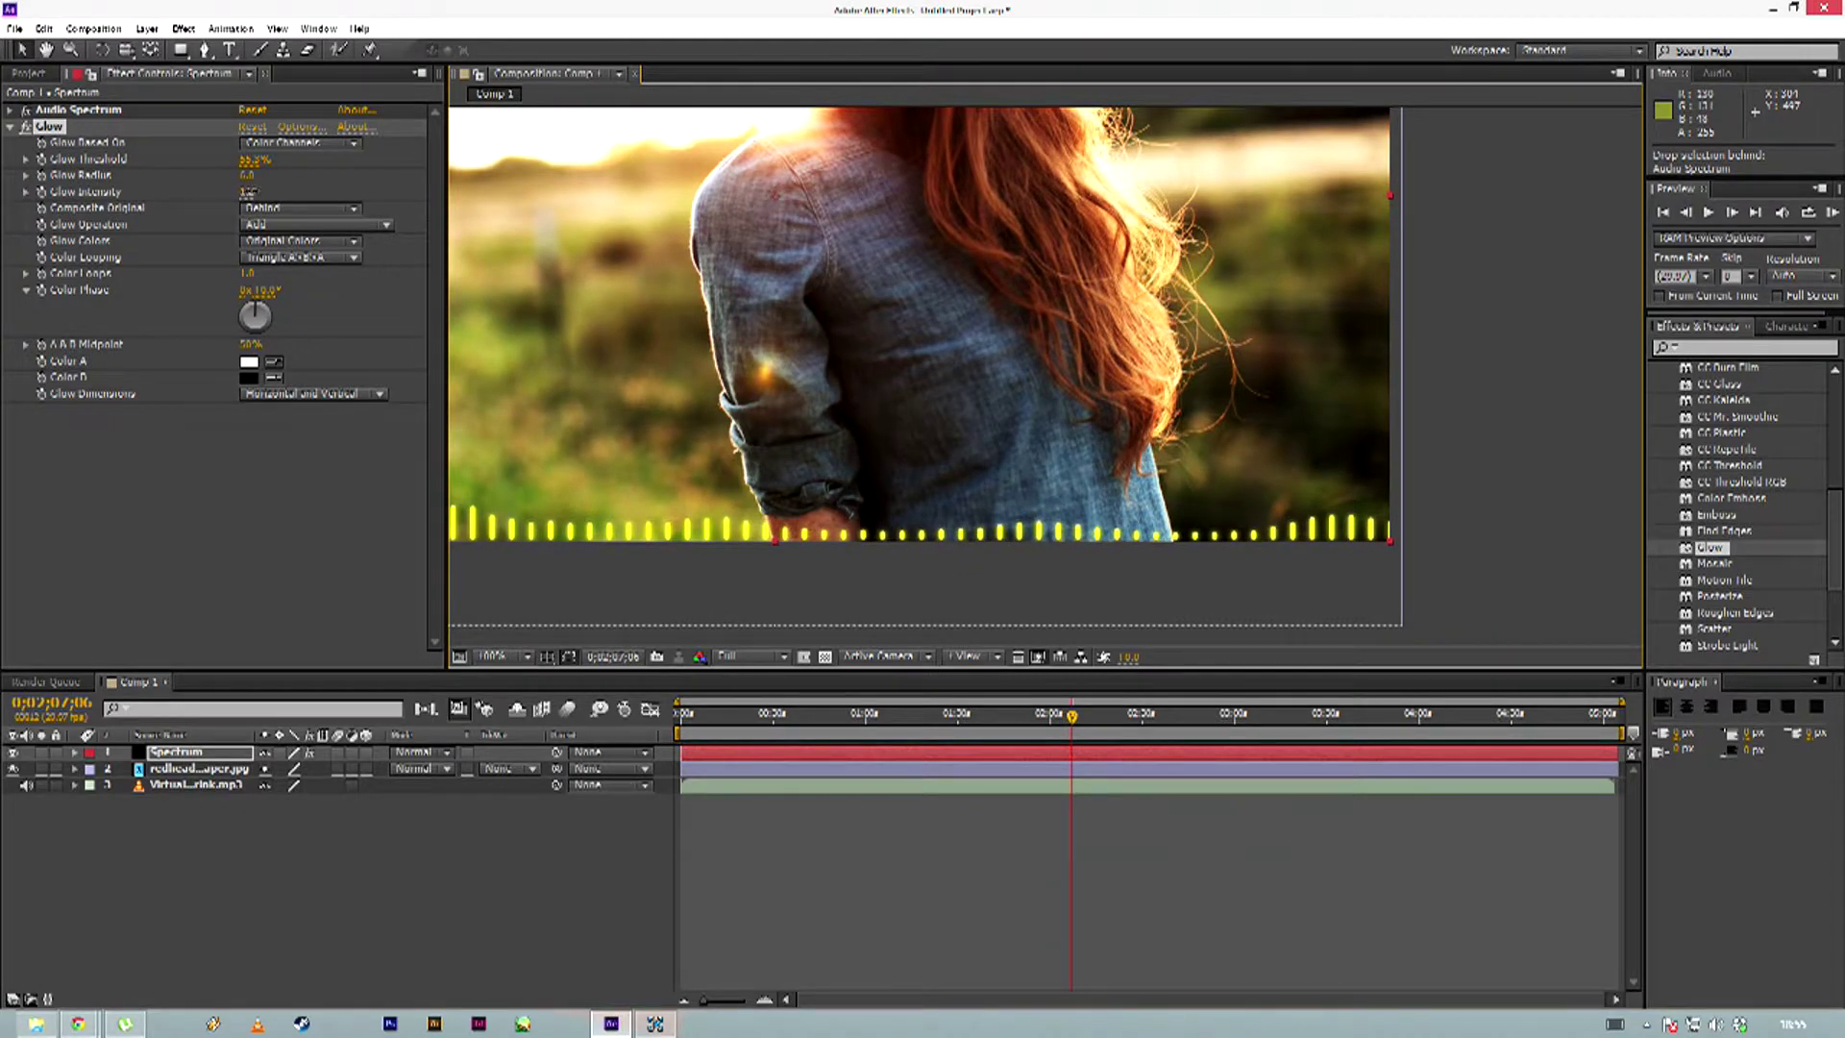
drag(248, 175, 279, 175)
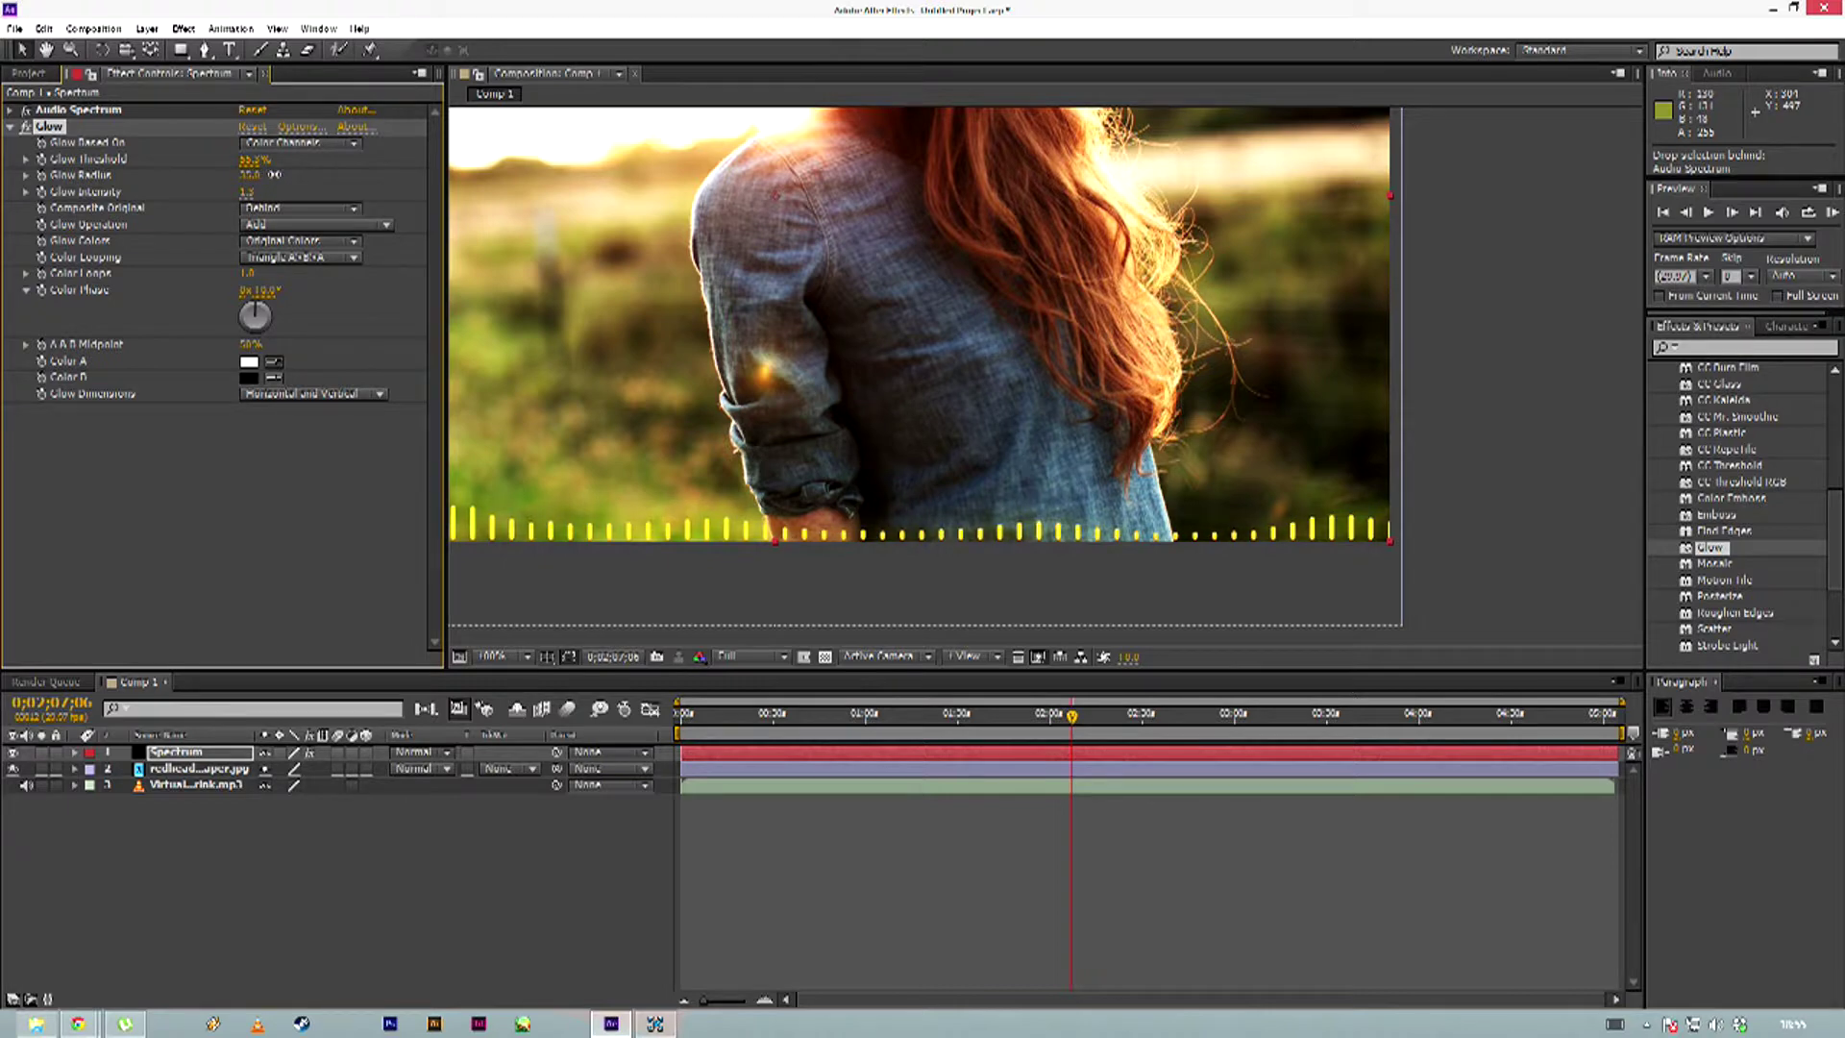
drag(251, 175, 240, 175)
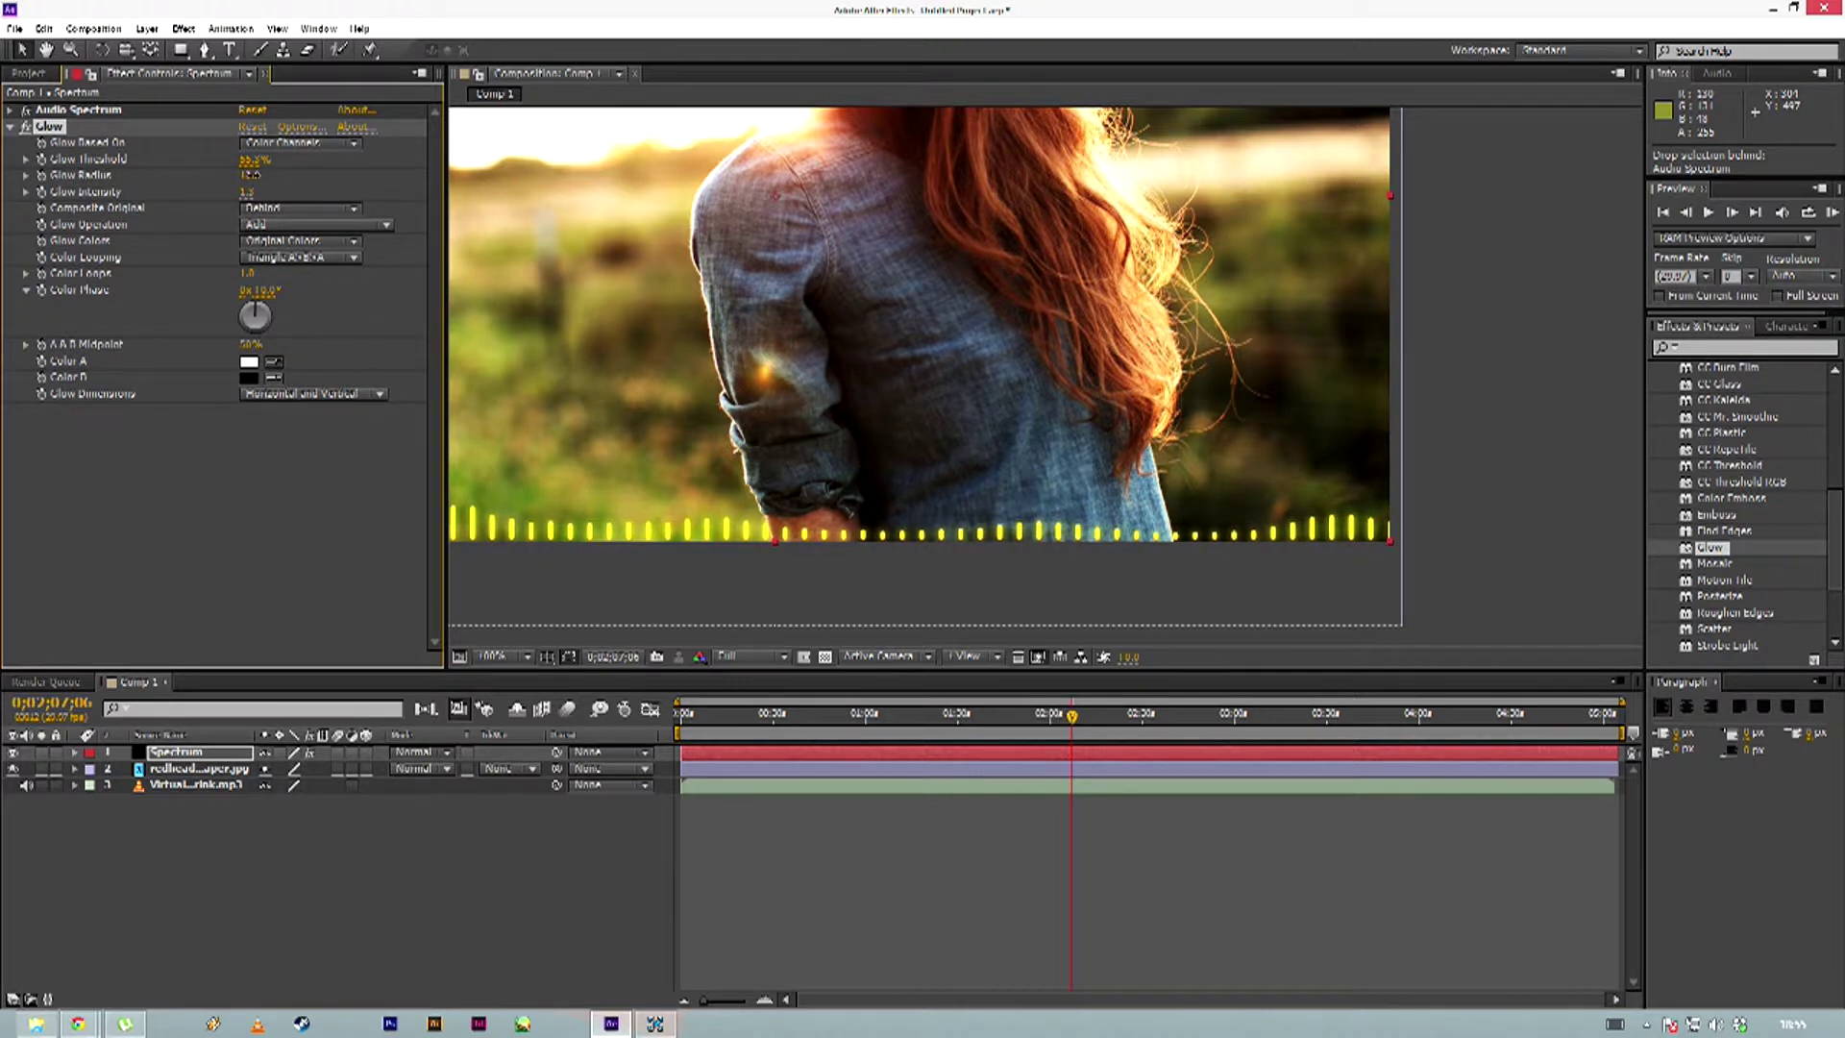
scroll(711, 291, down, 2)
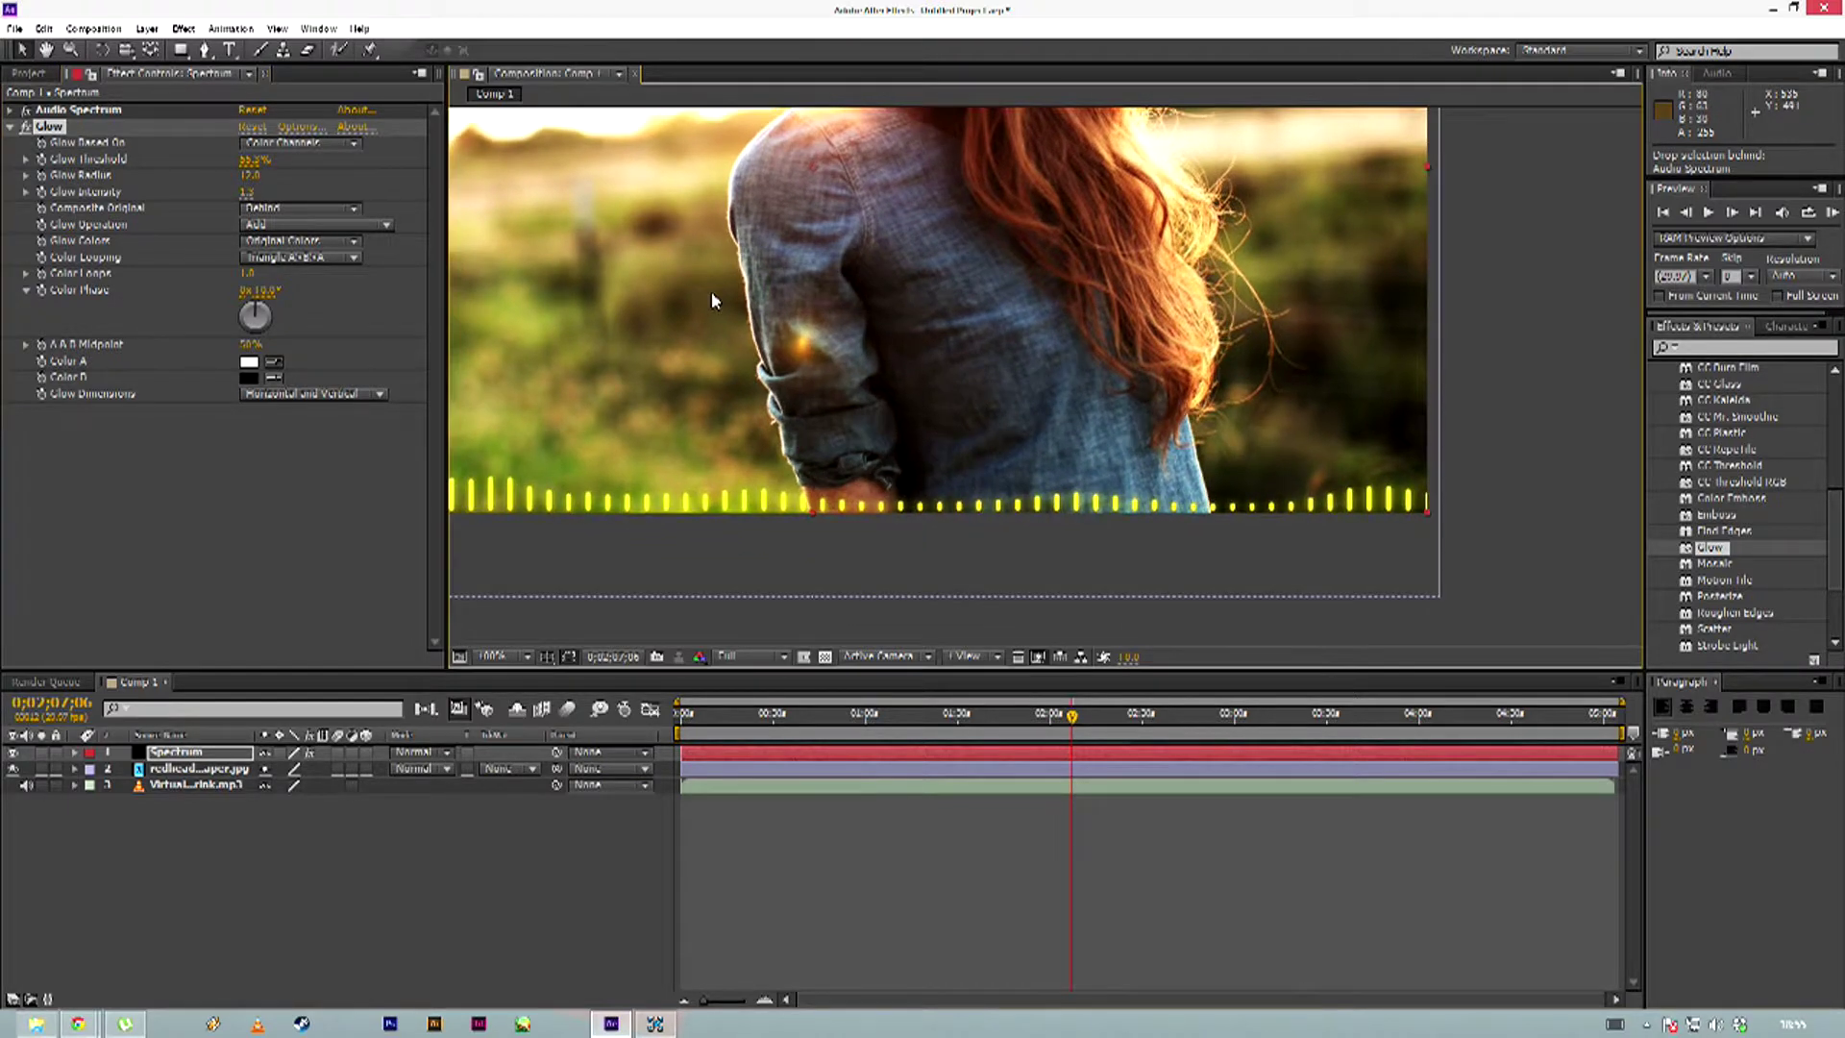
drag(1074, 721, 1121, 721)
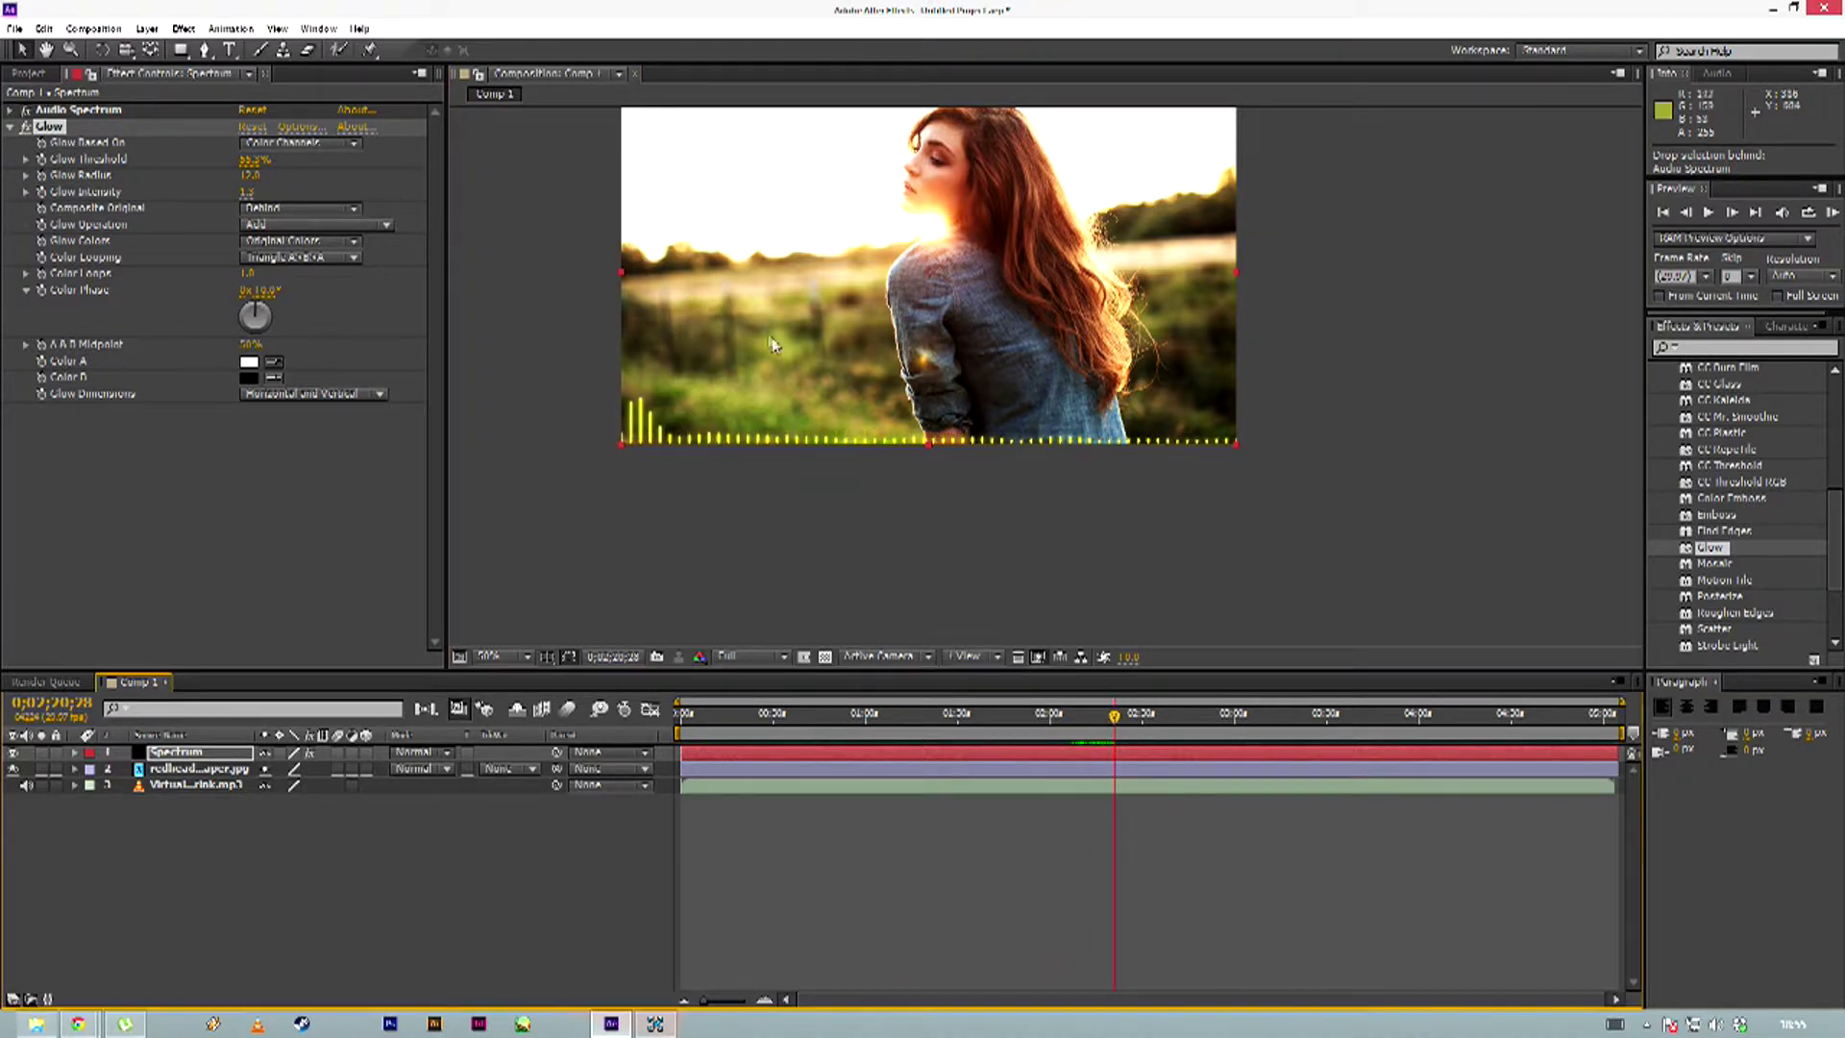
drag(774, 344, 758, 445)
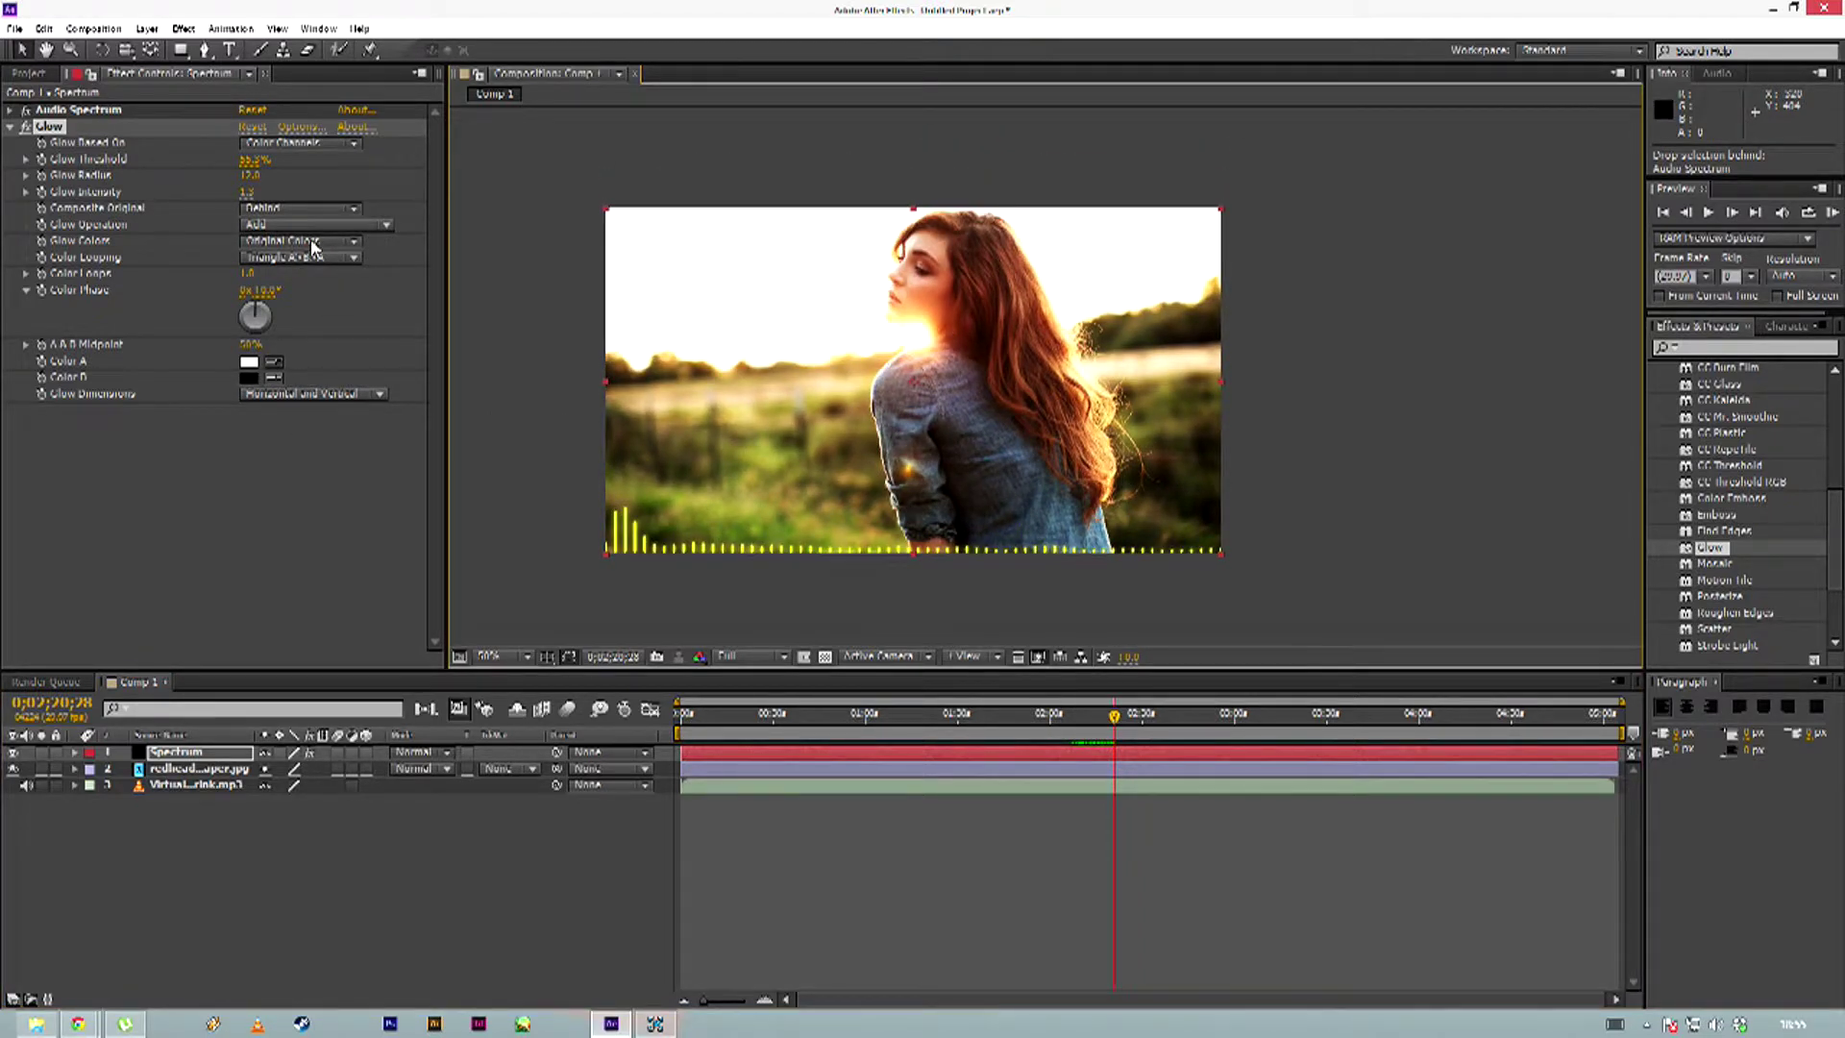
Try A & B Colors for the Glow Colors, restore Original Colors, and review the Color Looping options
click(281, 243)
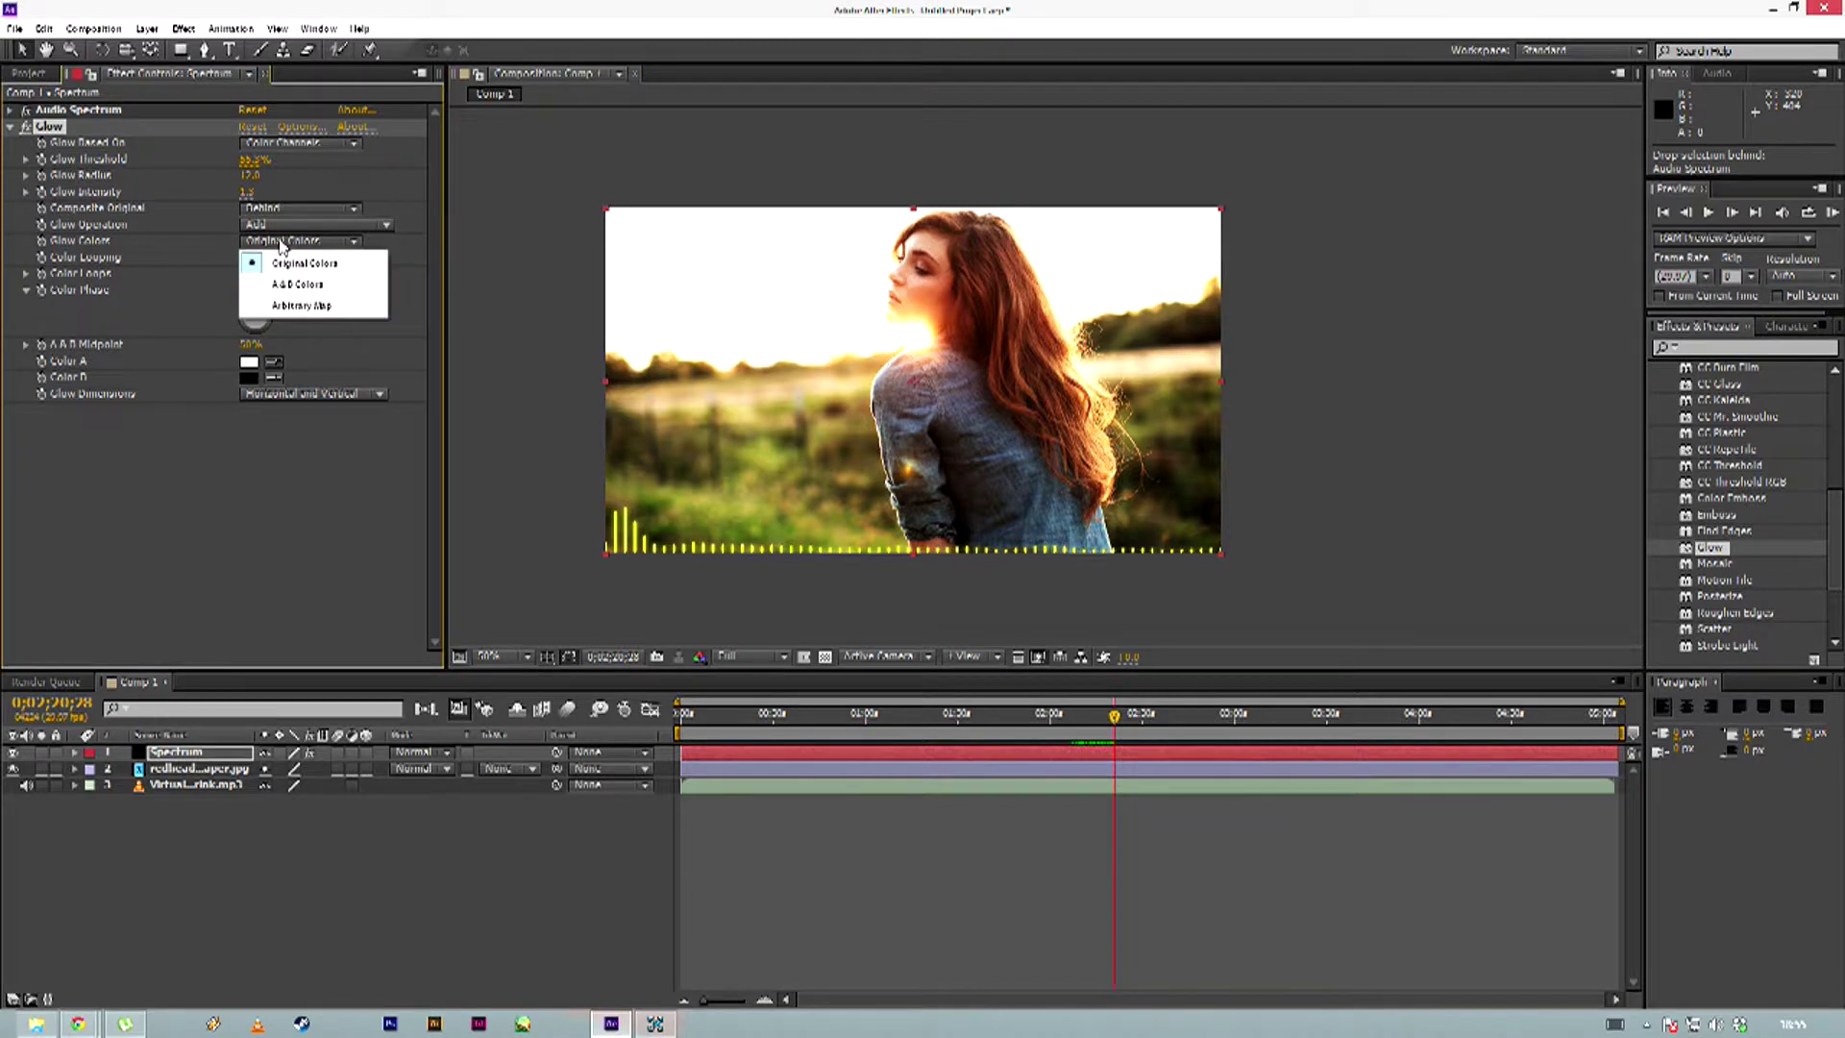
click(317, 285)
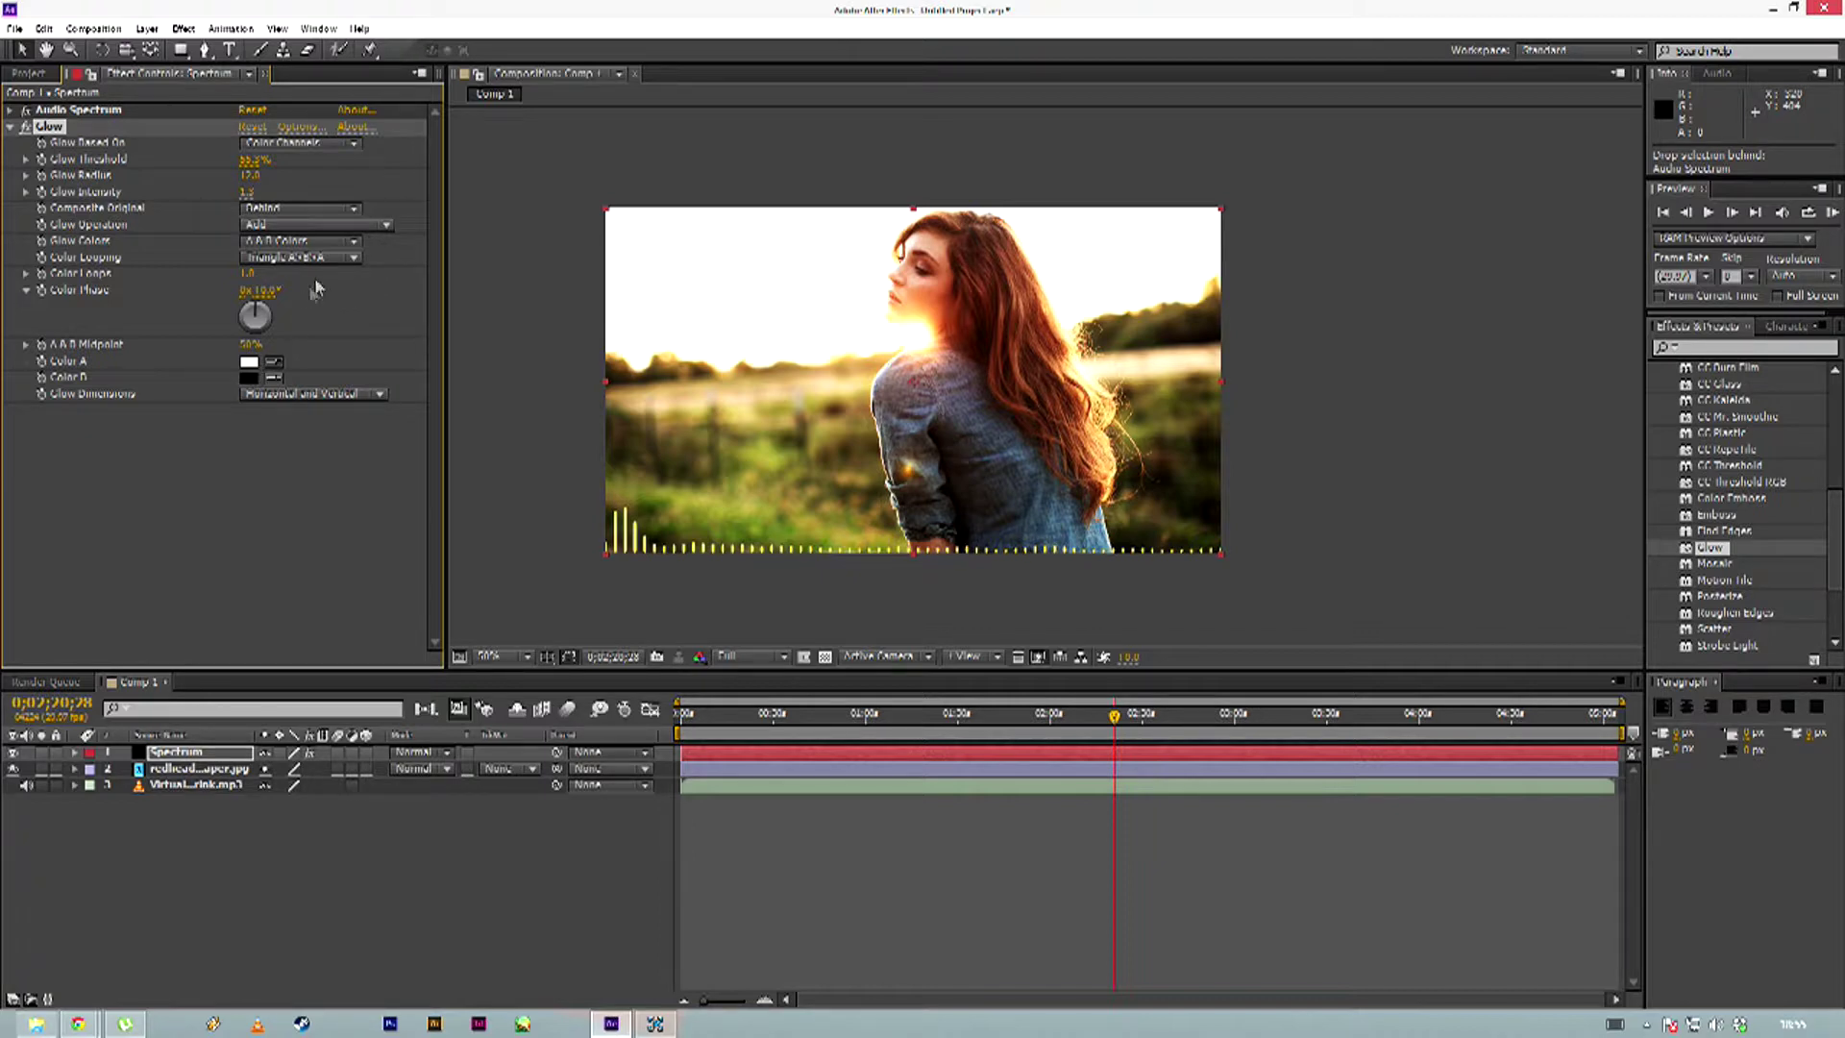
click(327, 243)
click(331, 264)
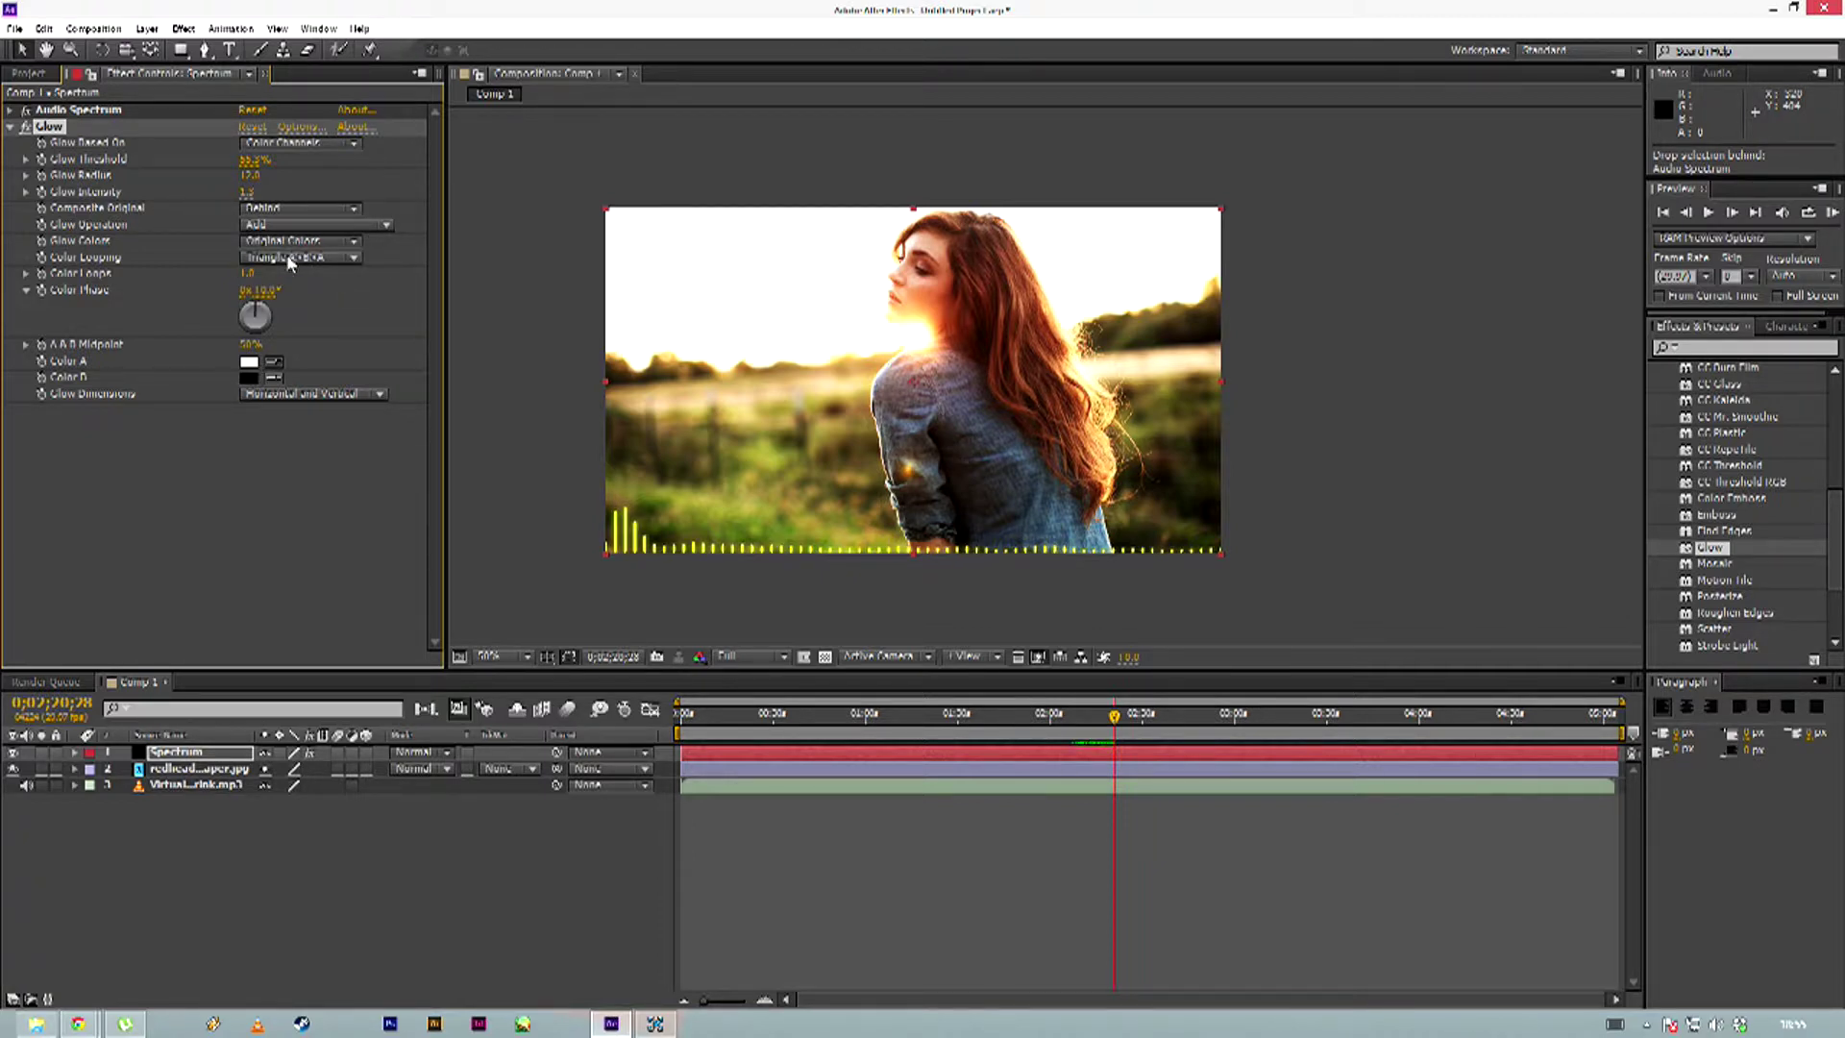
click(290, 259)
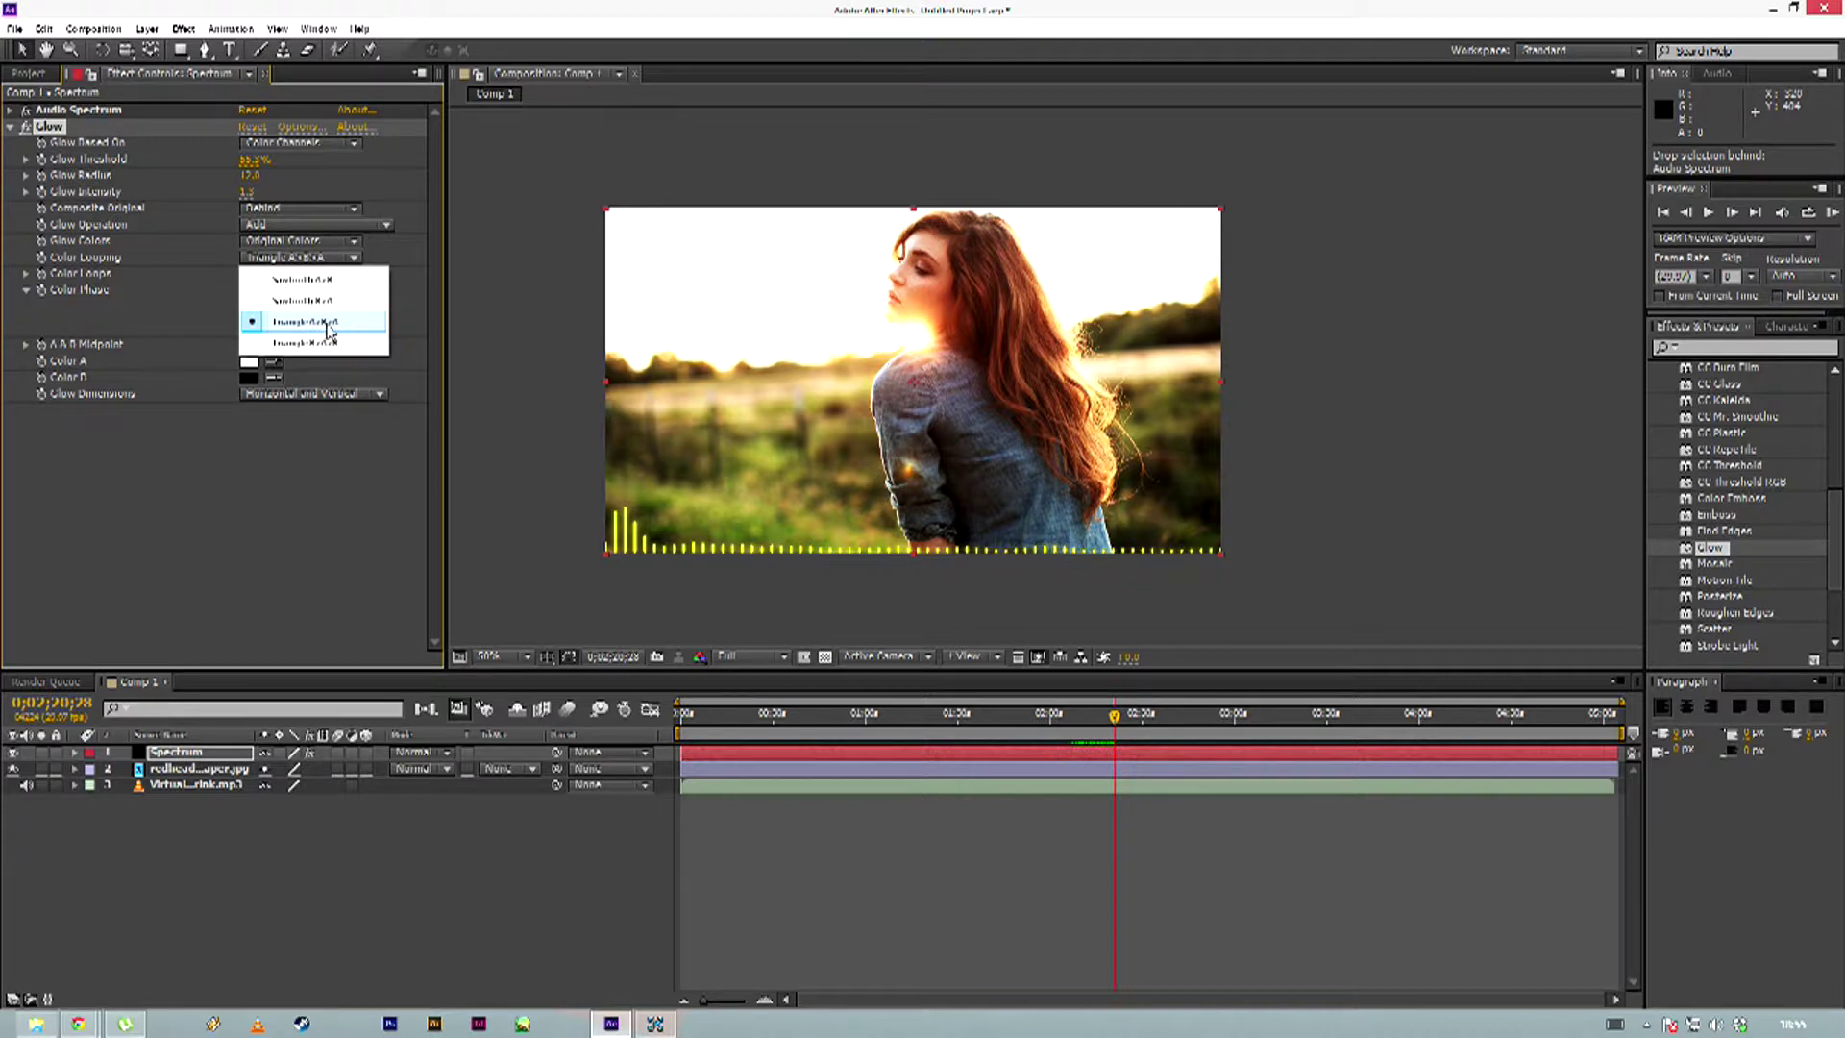
click(325, 476)
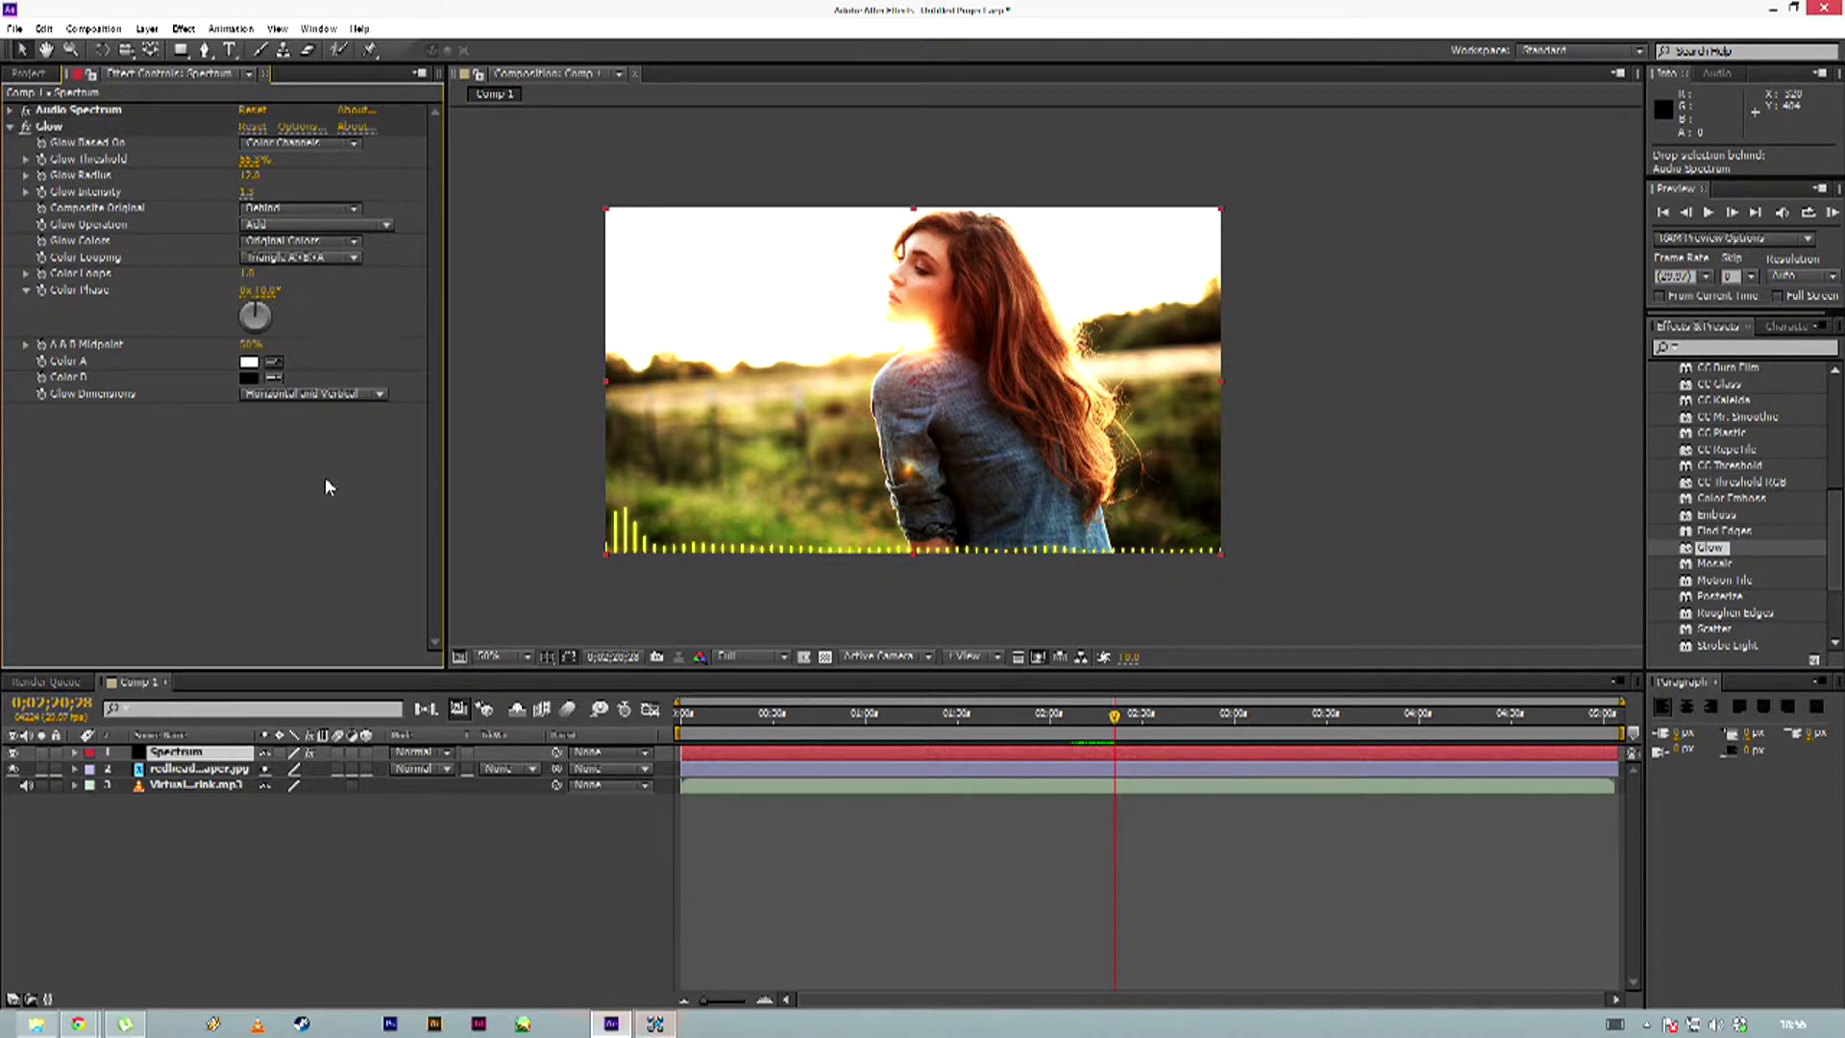
Collapse the Glow settings and scrub back along the timeline to preview the spectrum
drag(736, 516, 659, 550)
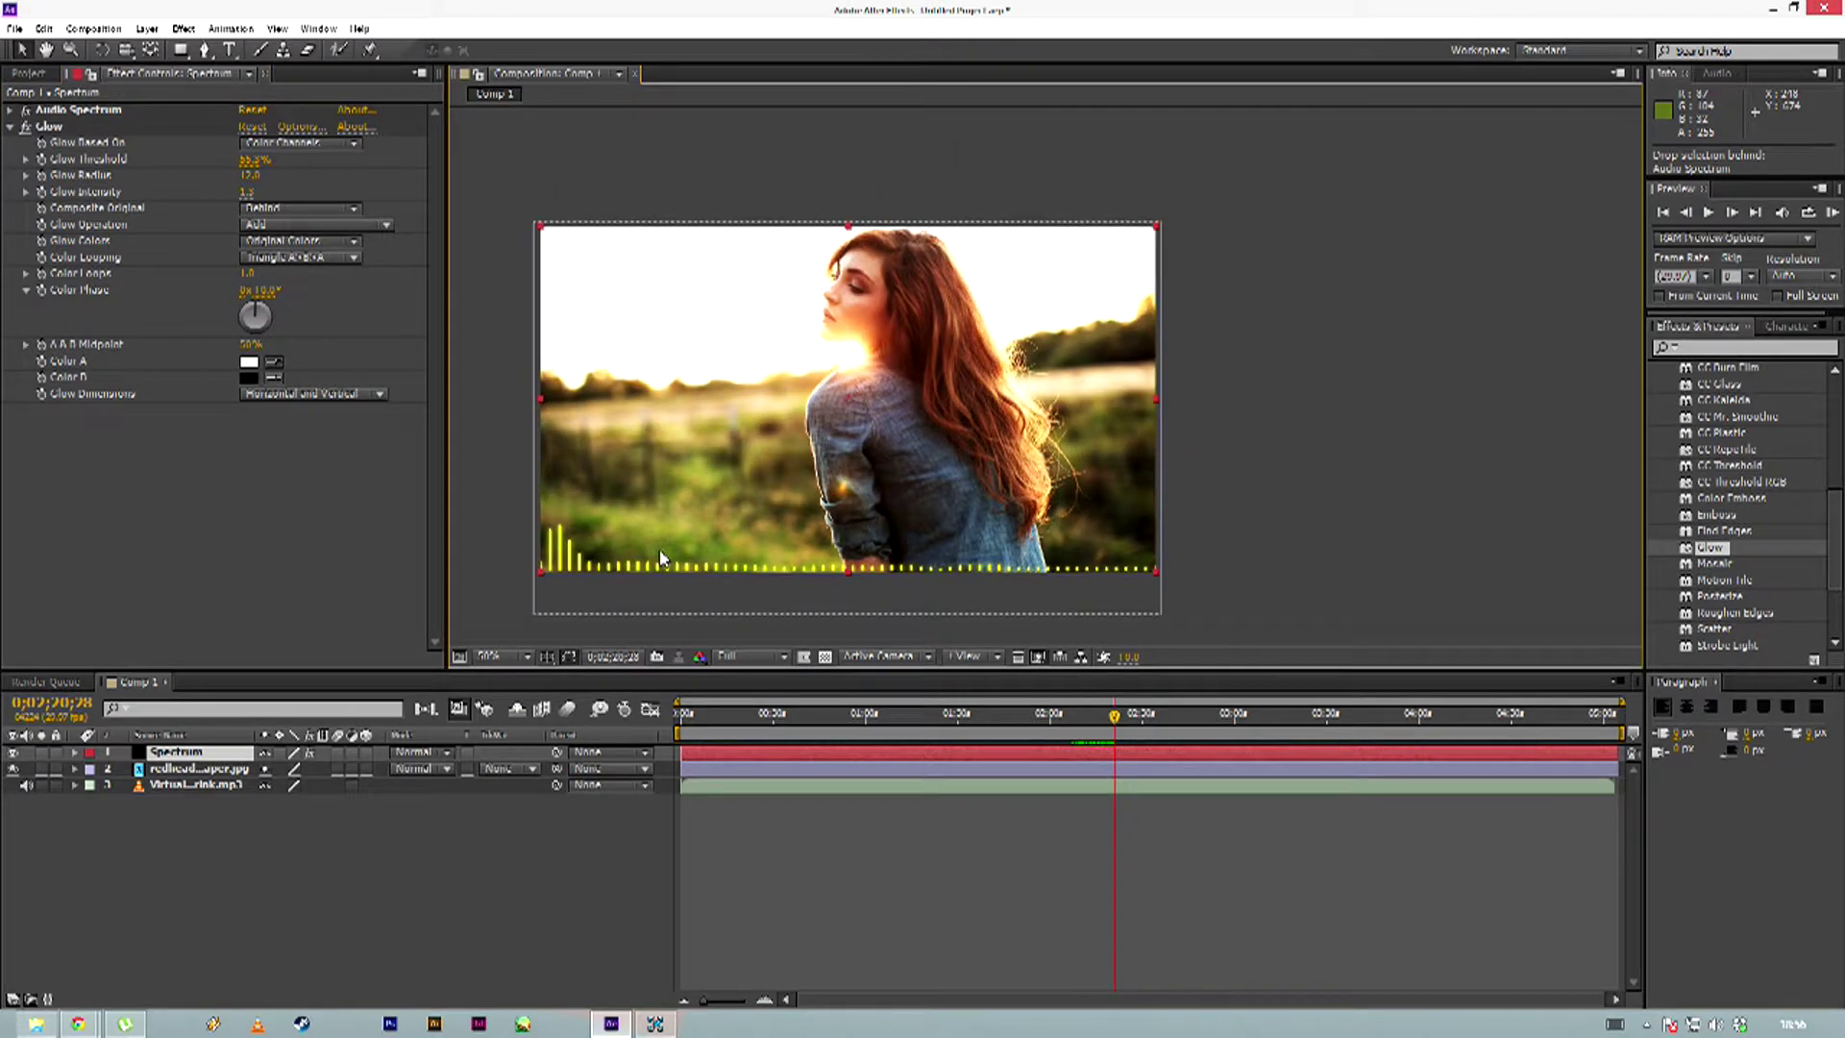
click(11, 126)
drag(1115, 727, 1074, 732)
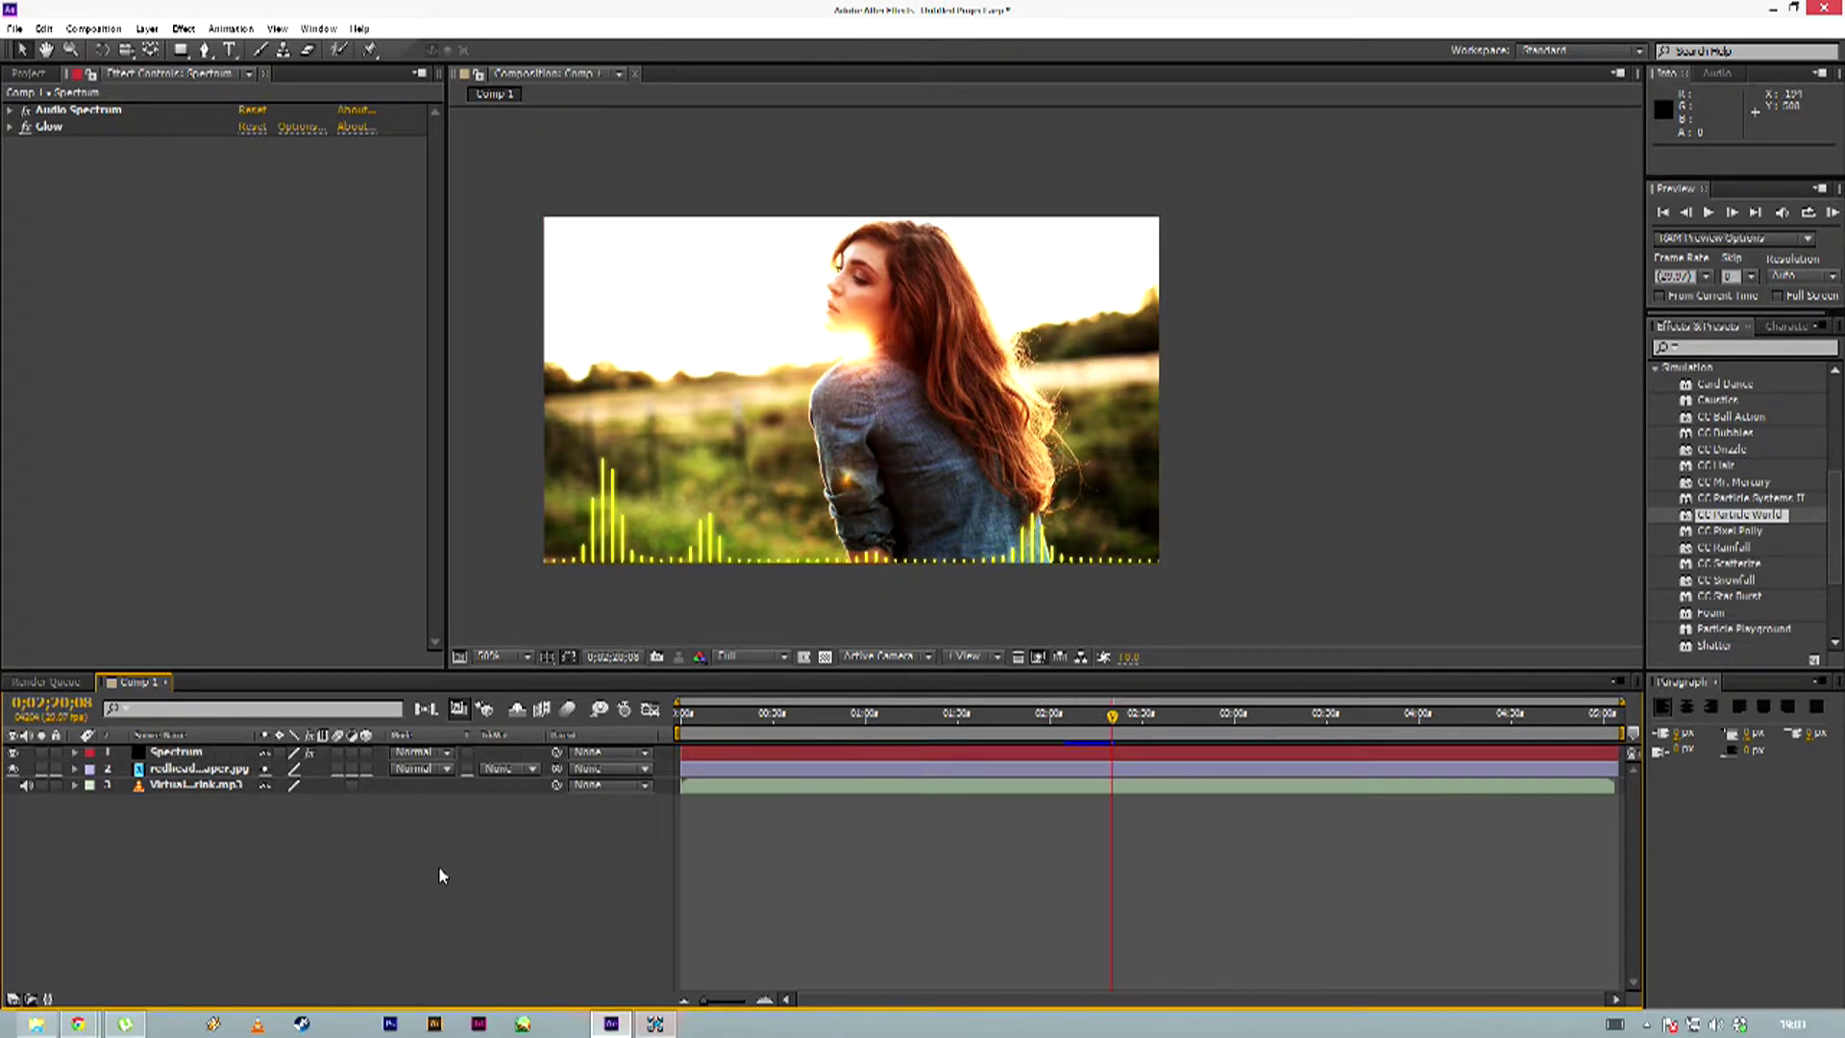
Start a new solid layer and give it a light yellow-green color
right_click(372, 832)
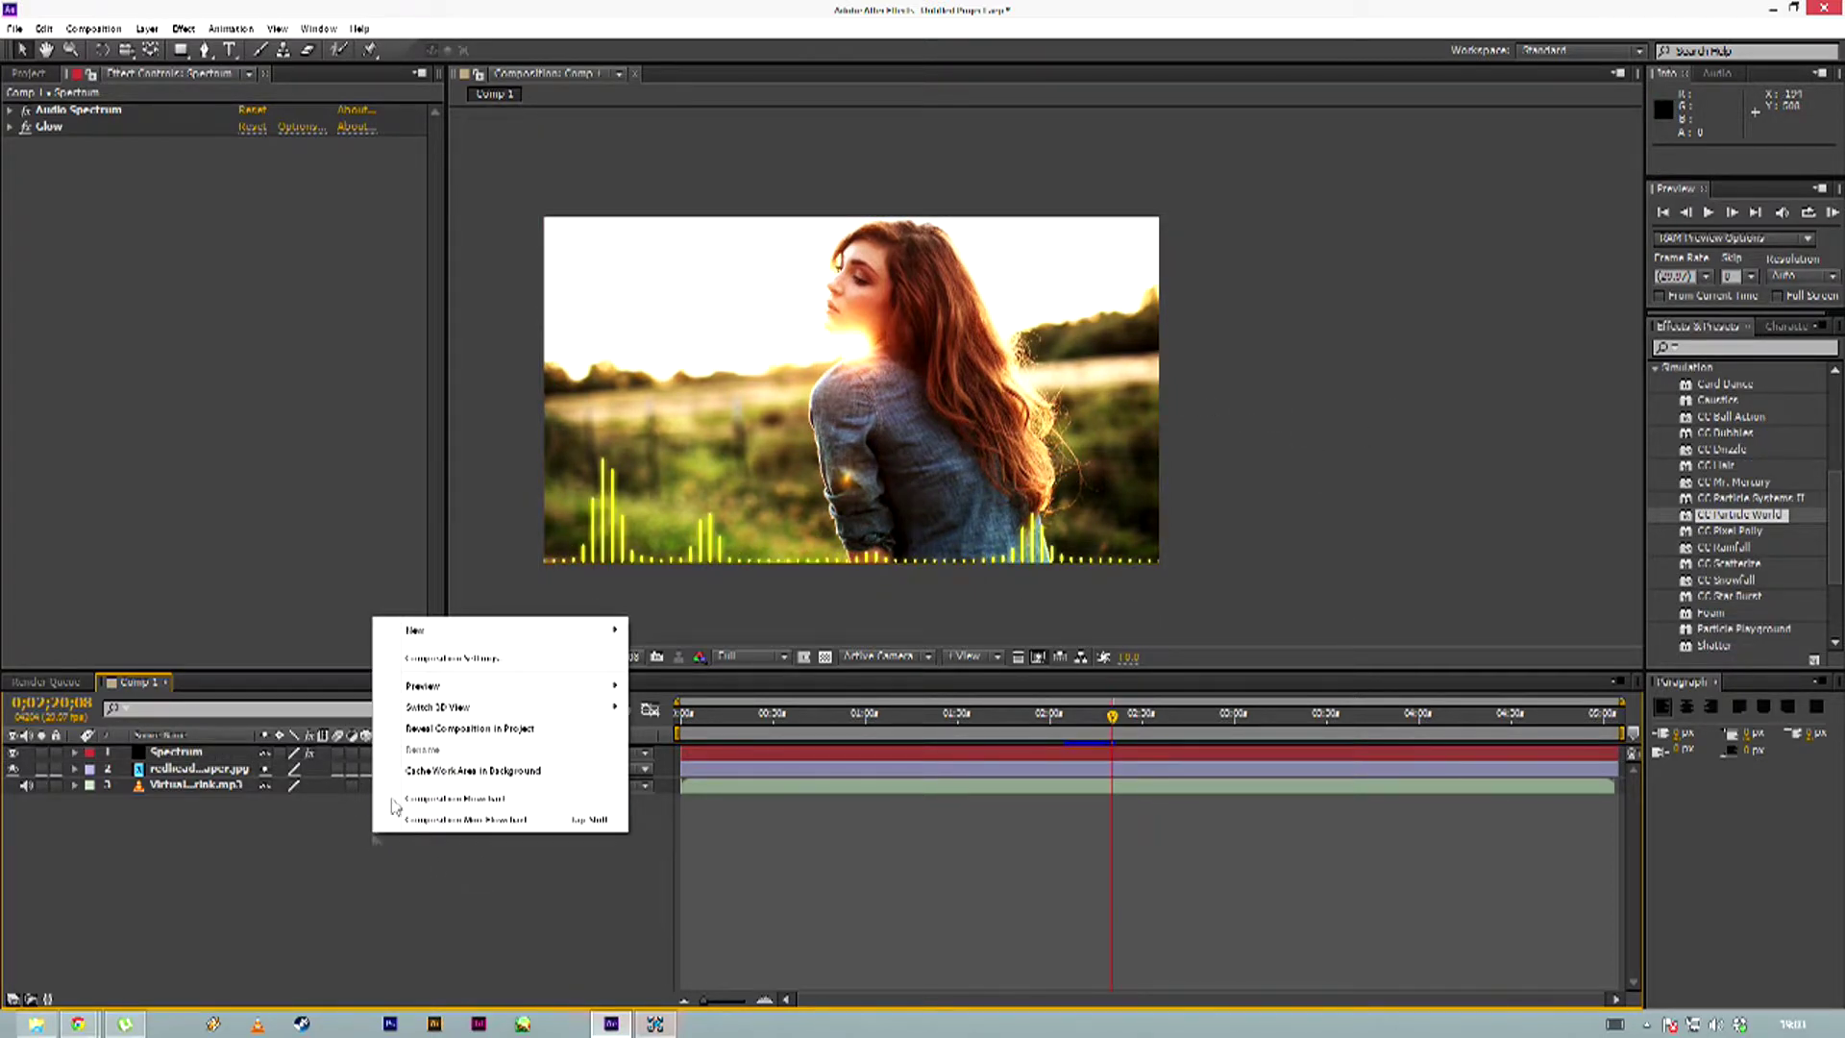
mouse_move(429, 632)
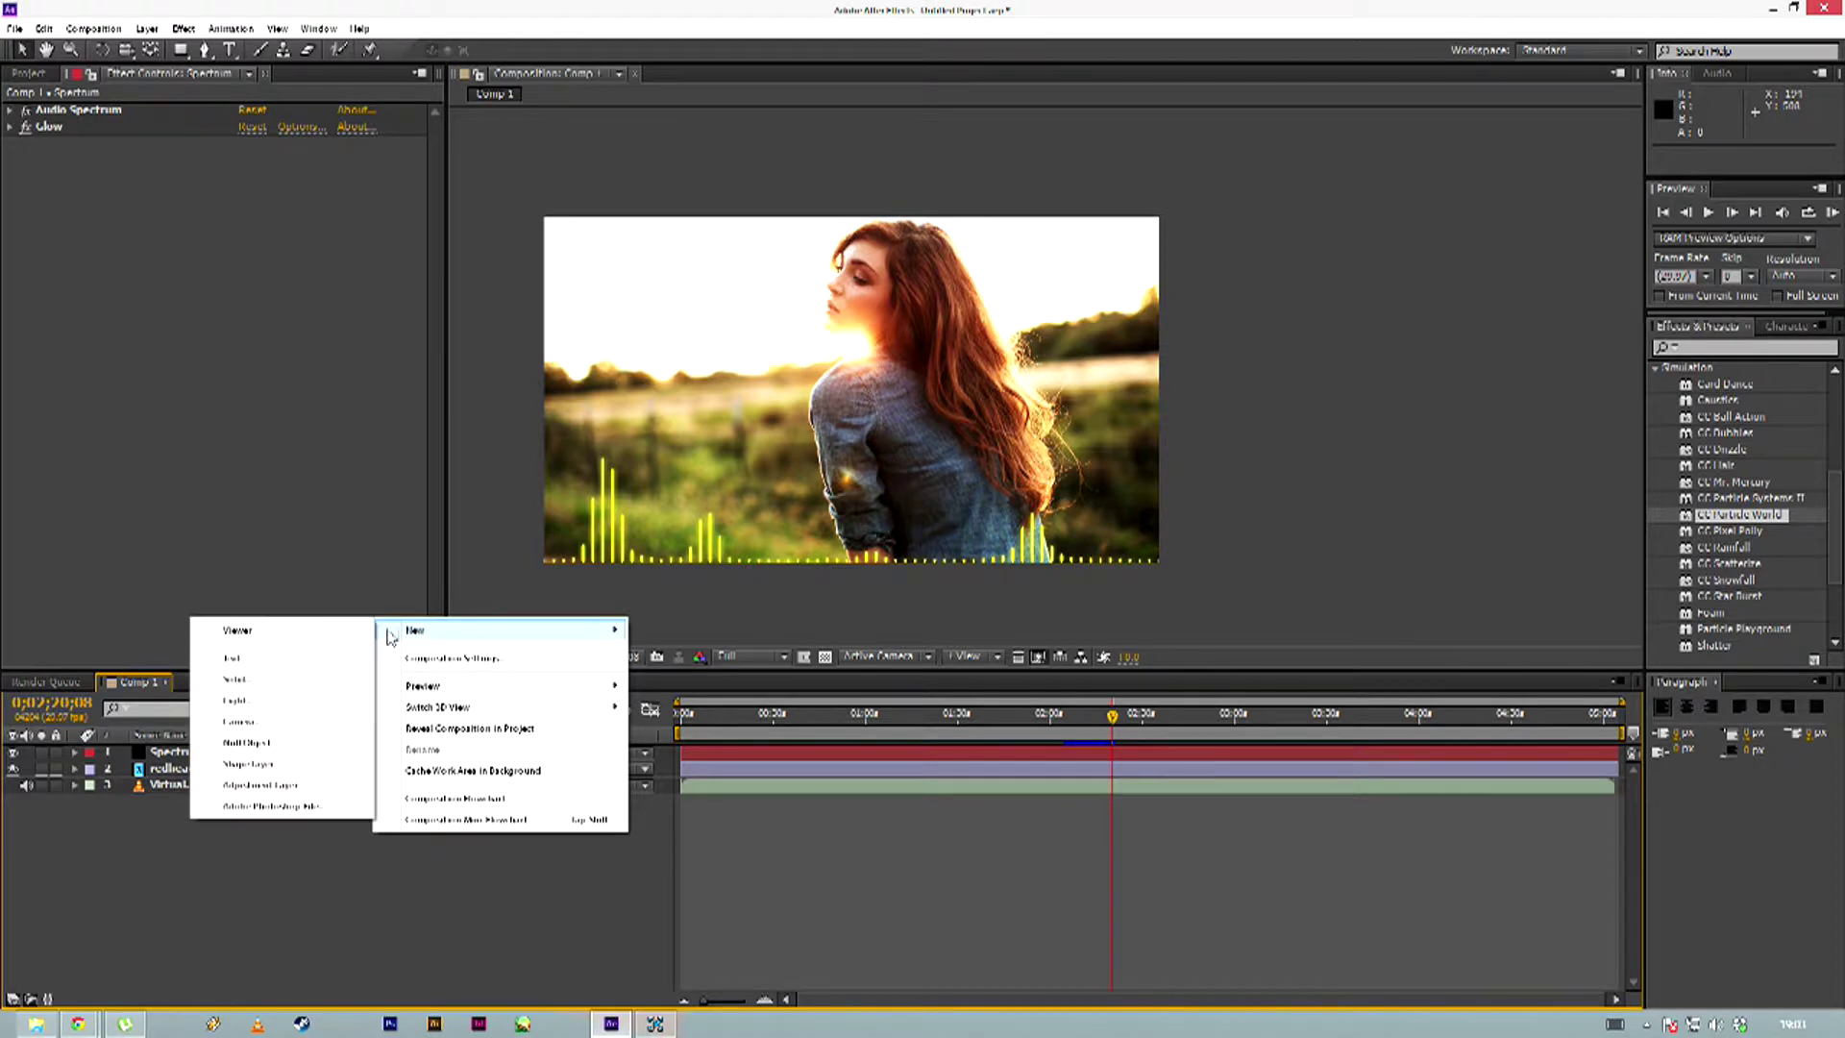
click(290, 683)
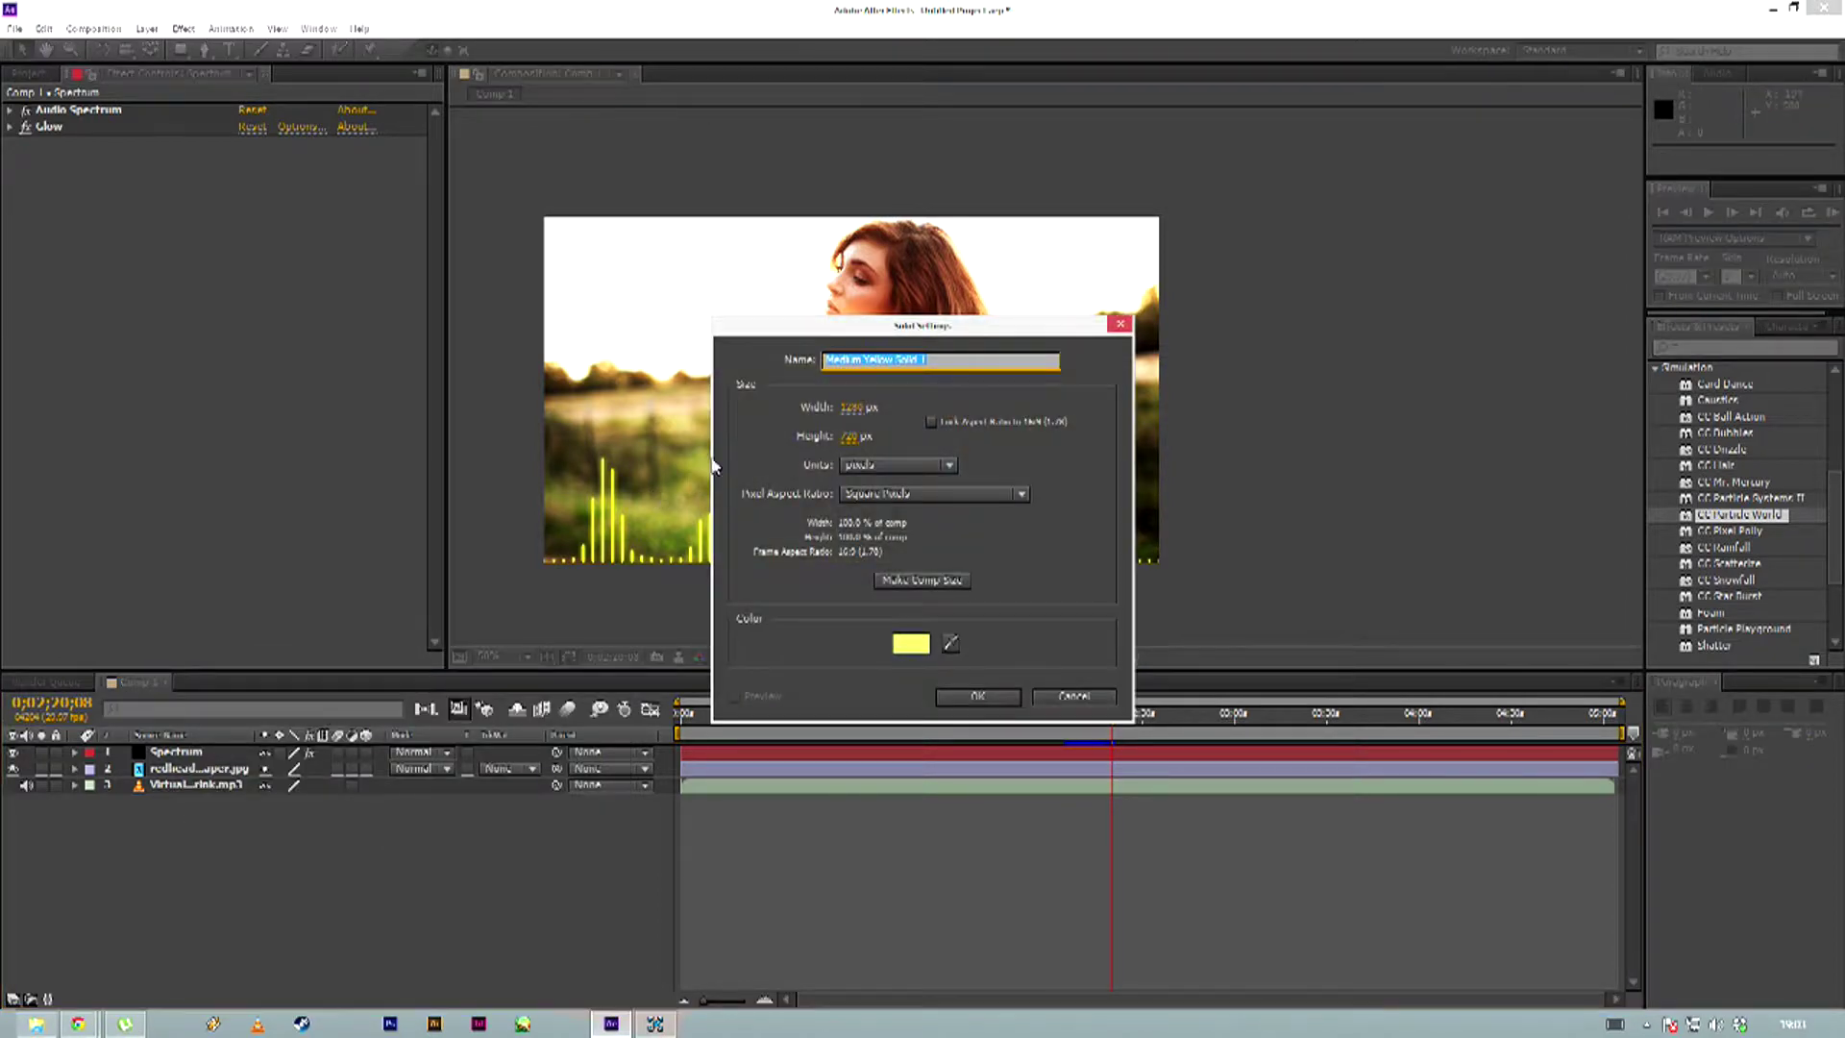
click(911, 644)
drag(819, 430, 810, 435)
click(1103, 417)
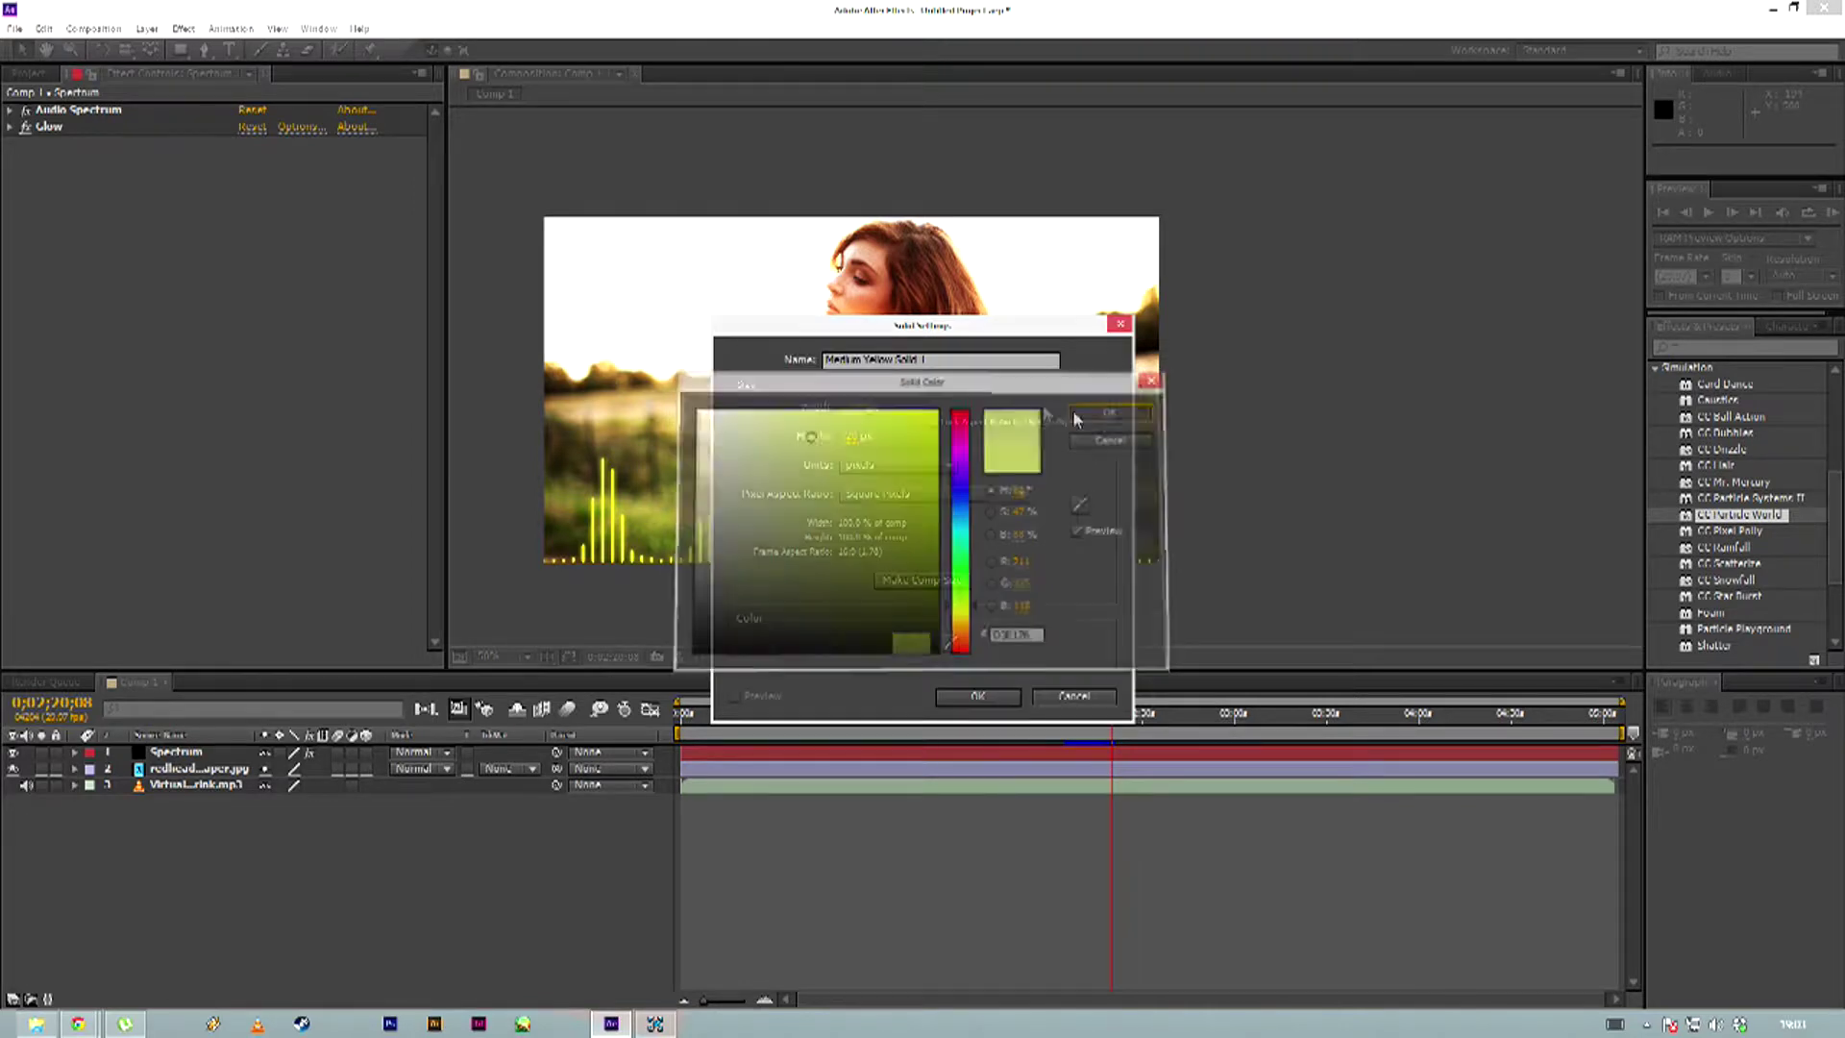
Name the new solid Particles and create it
drag(972, 362, 1361, 293)
text(Px)
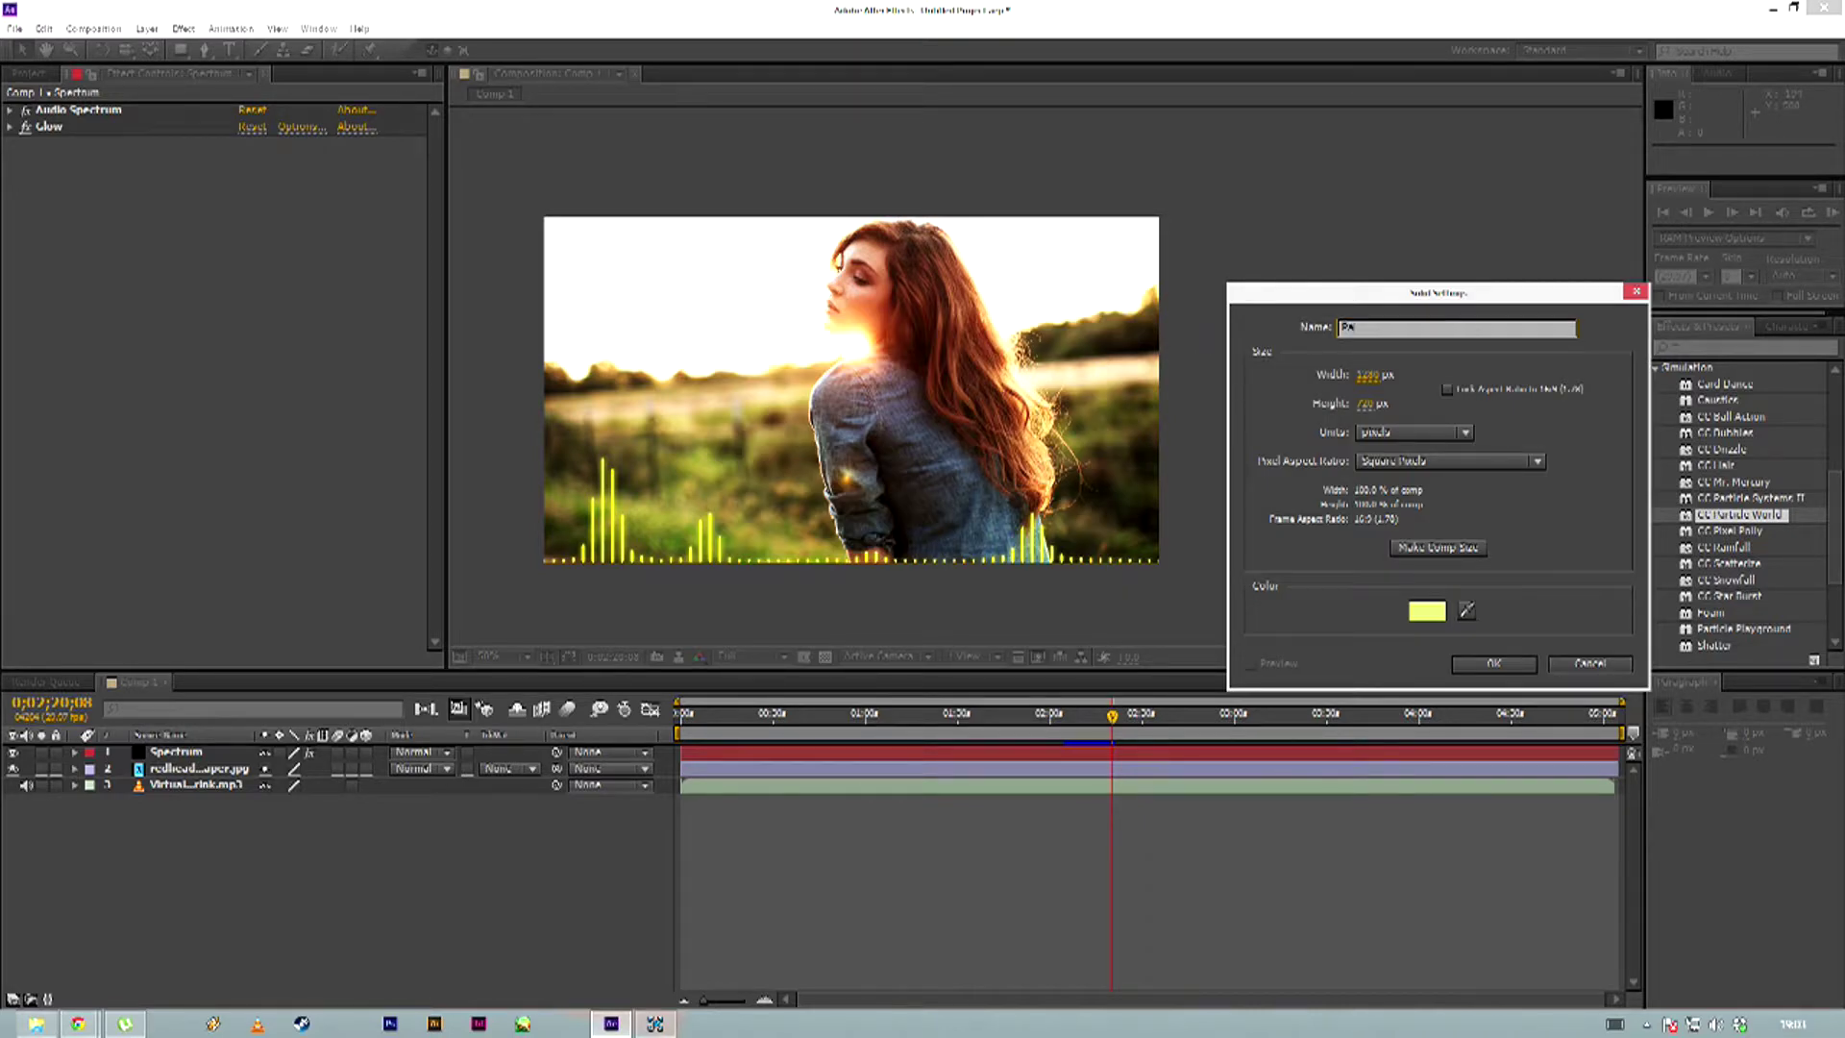
text(rticles)
click(1493, 663)
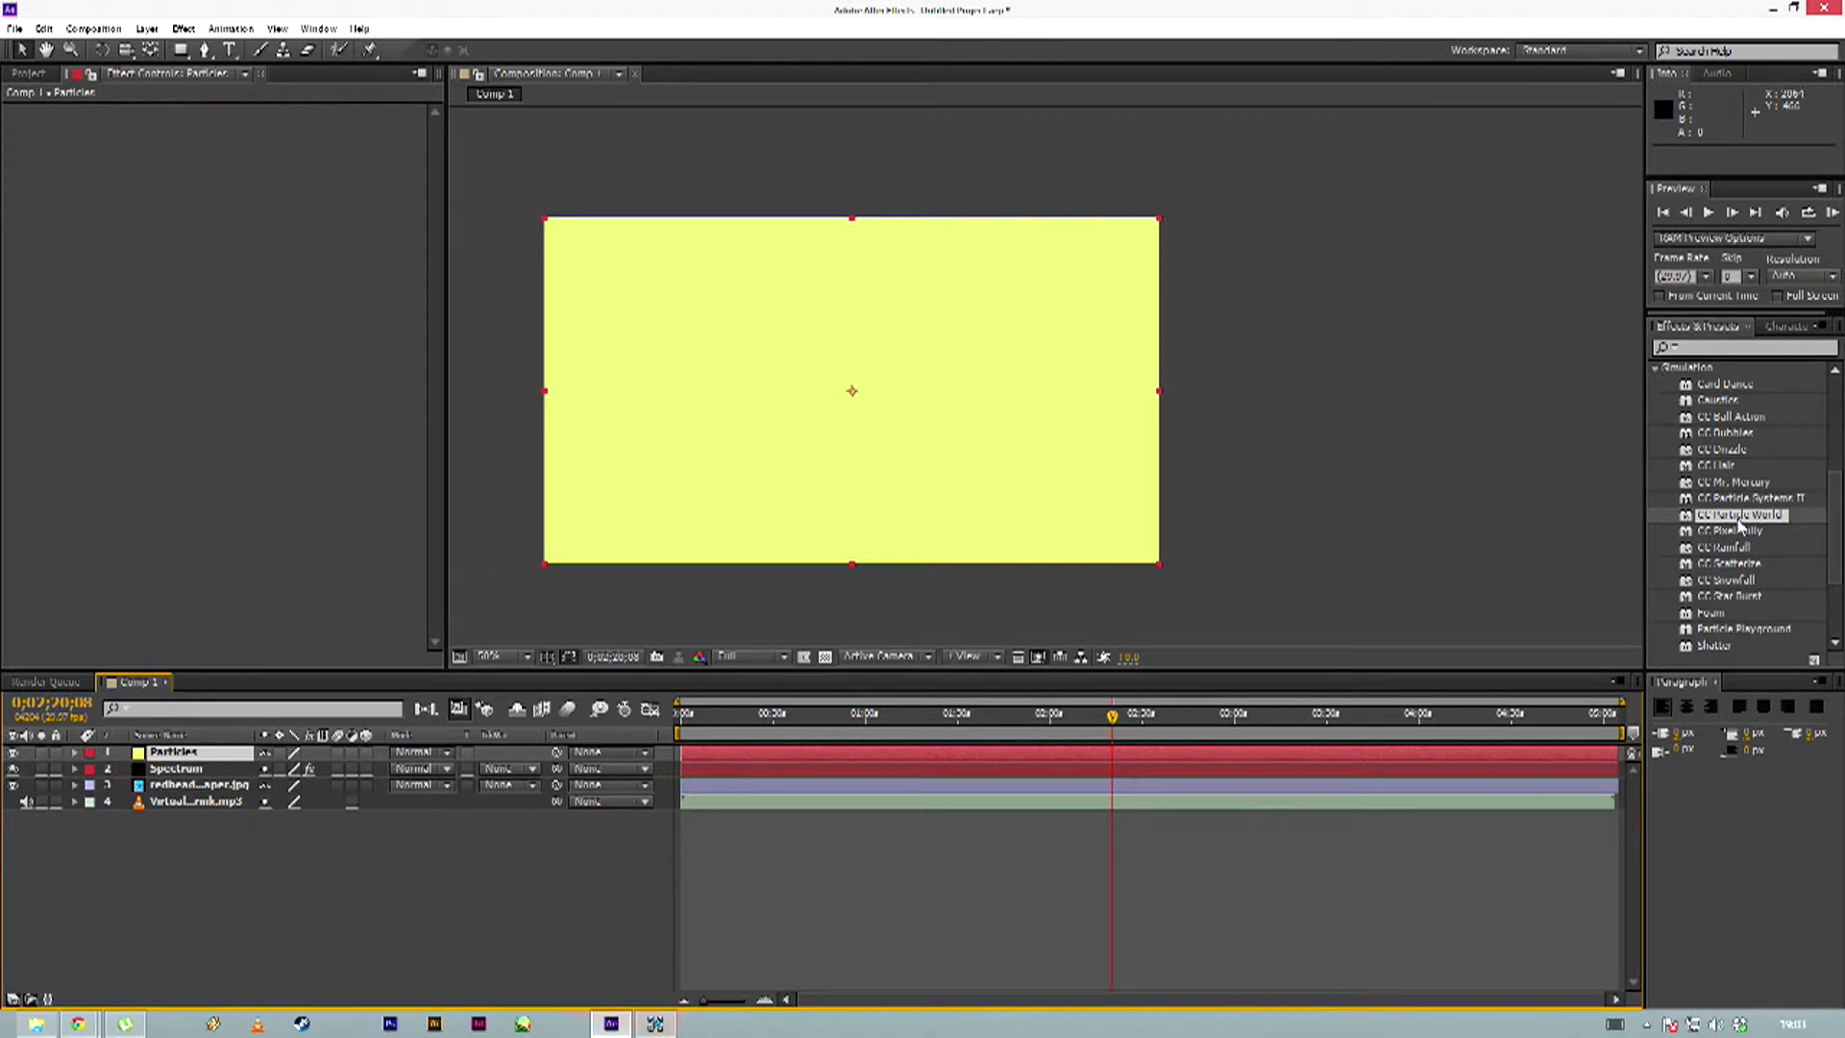
Apply CC Particle World to the Particles layer and turn off its Grid and Horizon guides
drag(1740, 524, 180, 756)
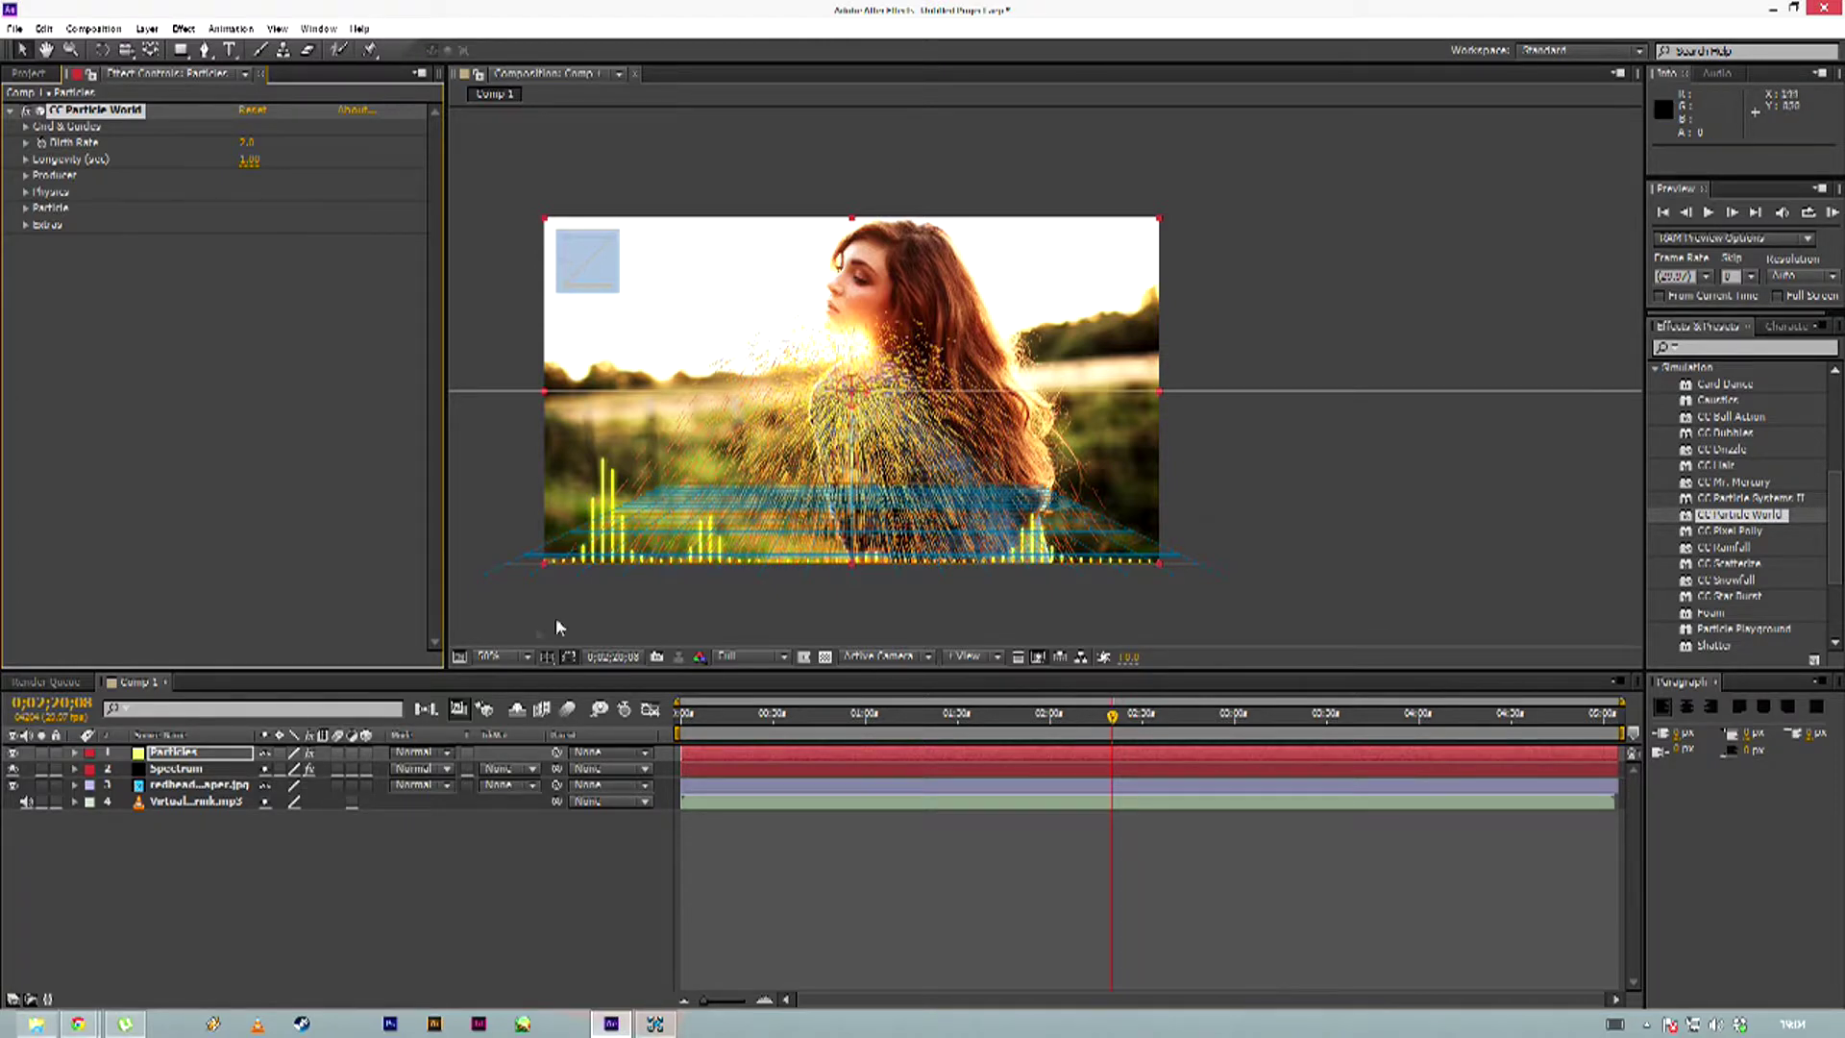
click(26, 127)
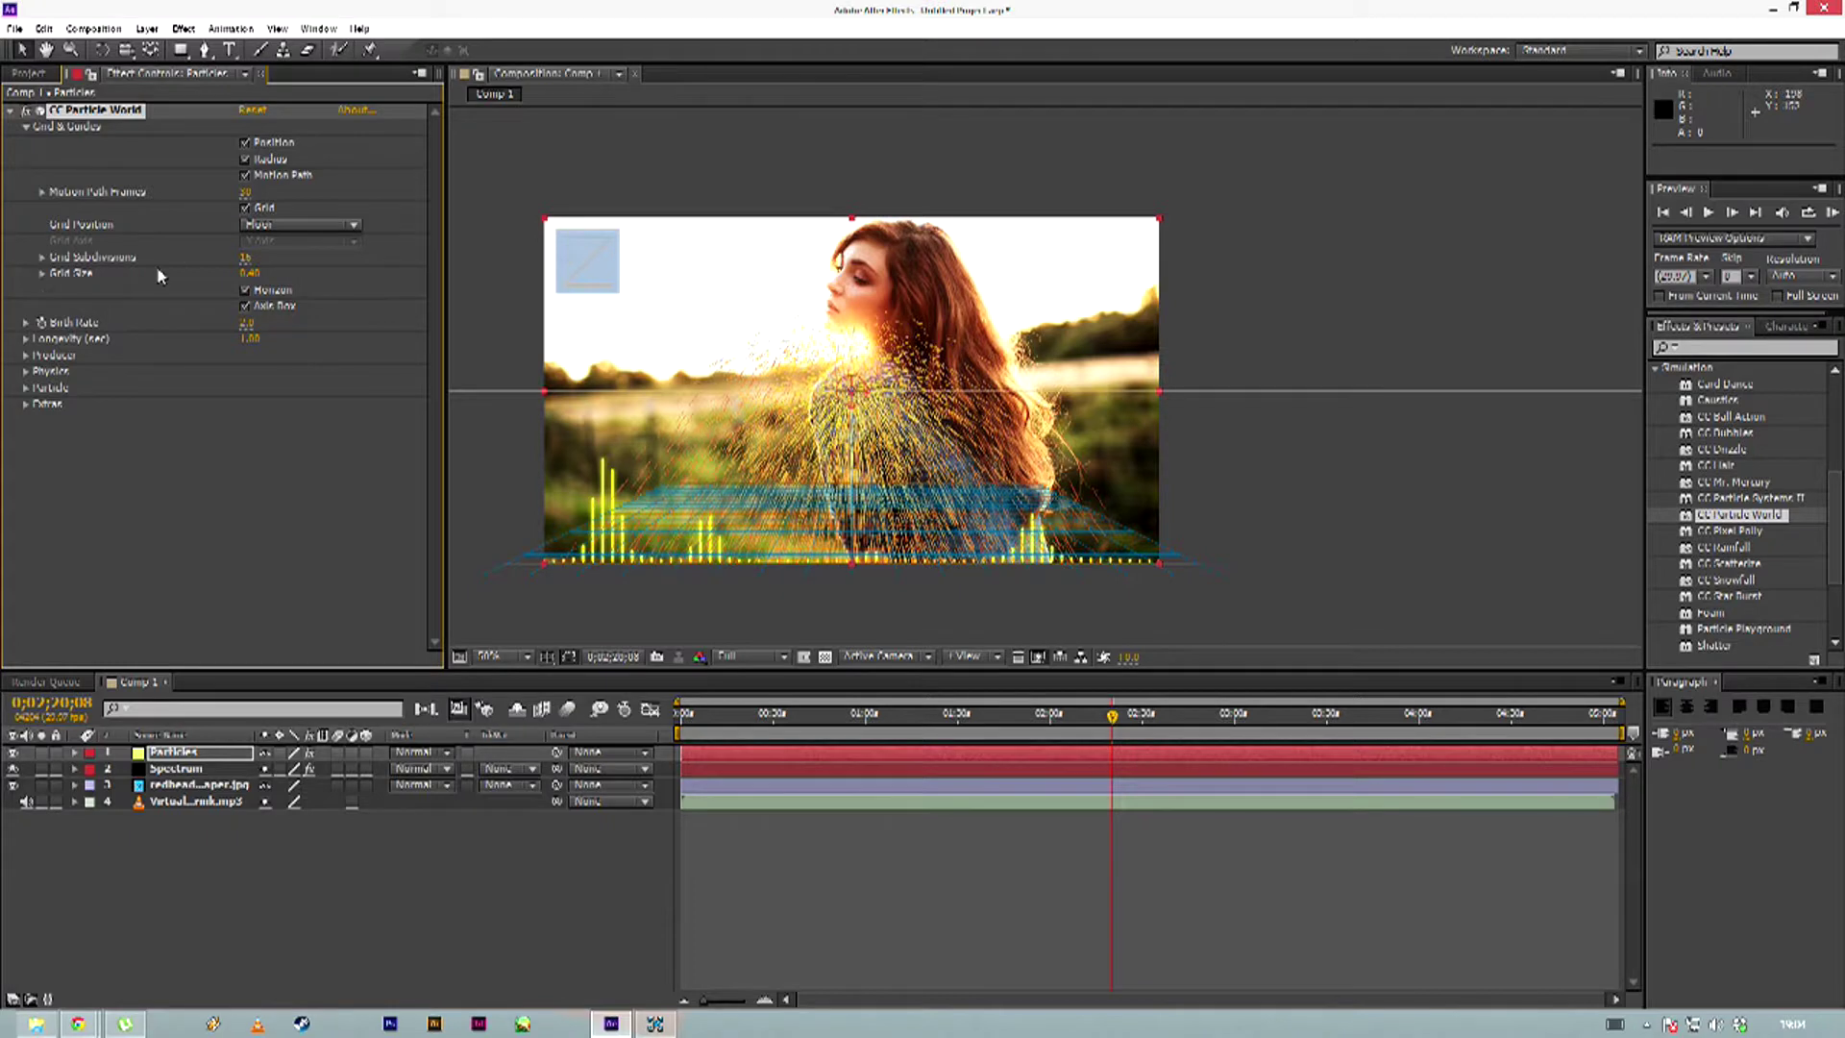
click(245, 209)
click(246, 291)
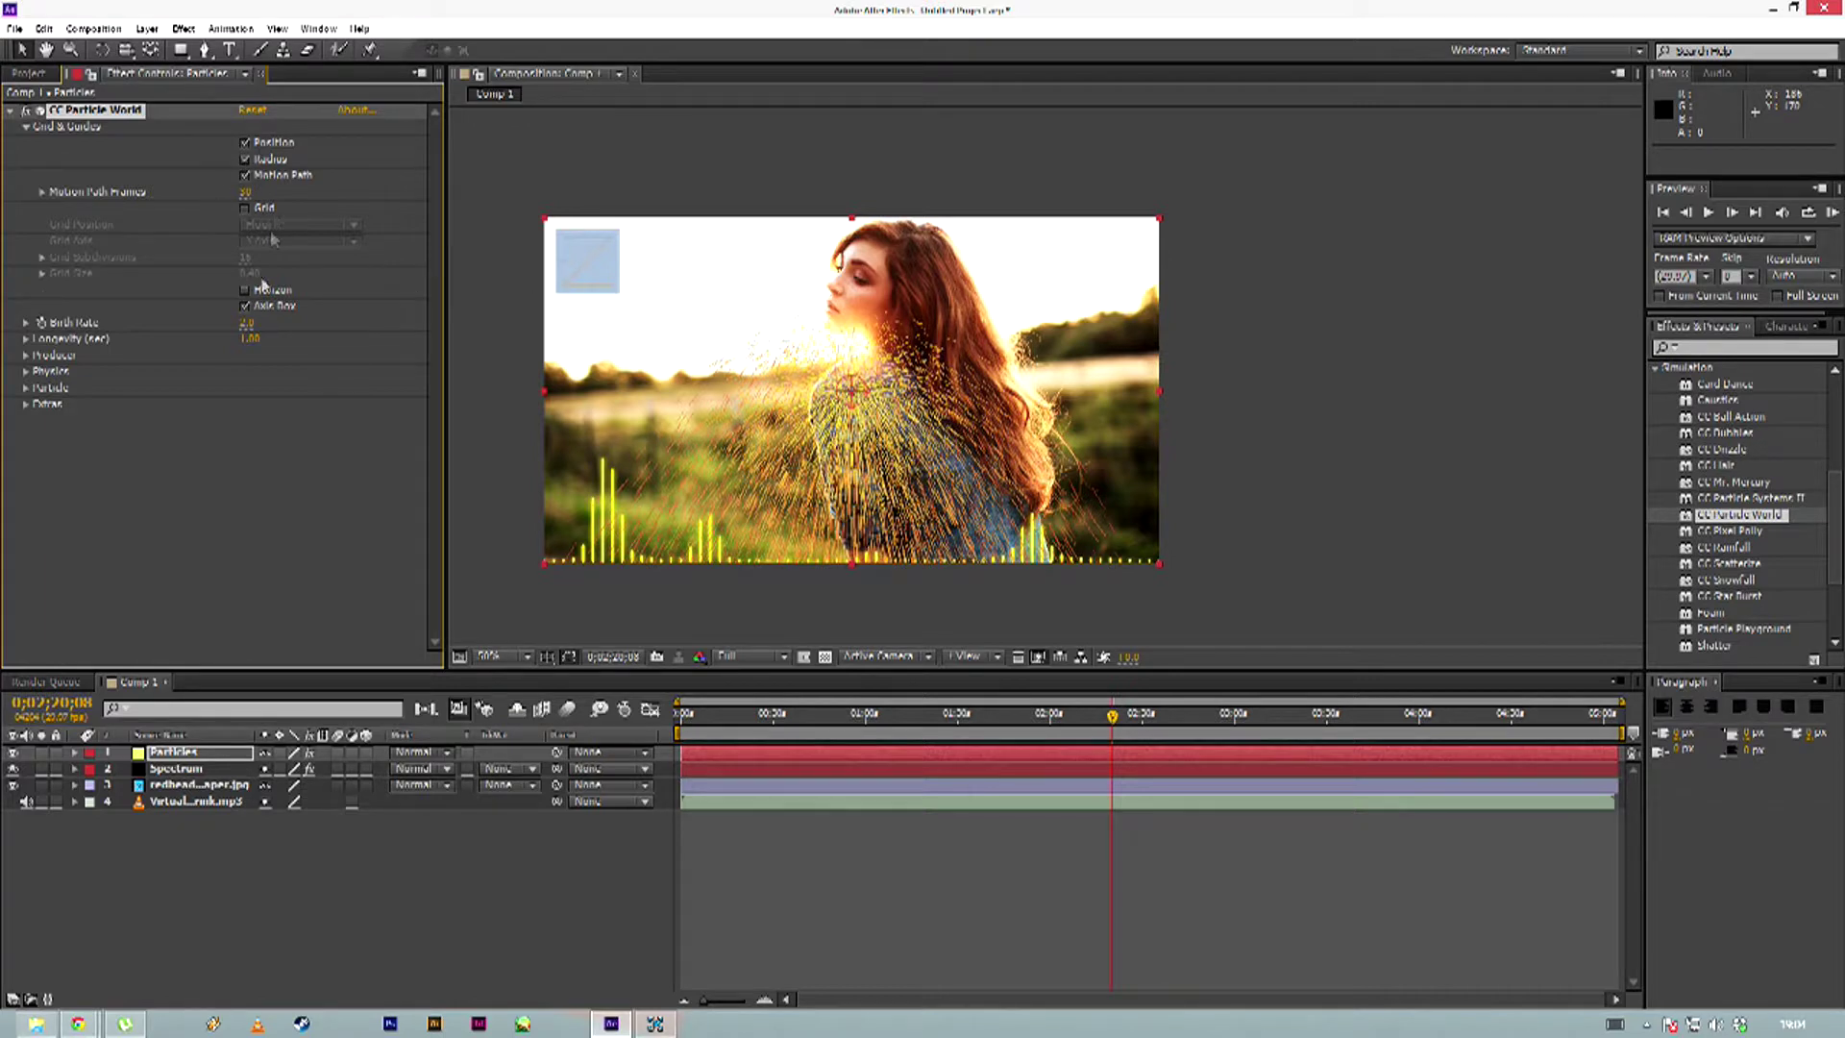
Toggle the wallpaper layer's visibility to compare the particles with and without it, and leave the wallpaper hidden
click(14, 784)
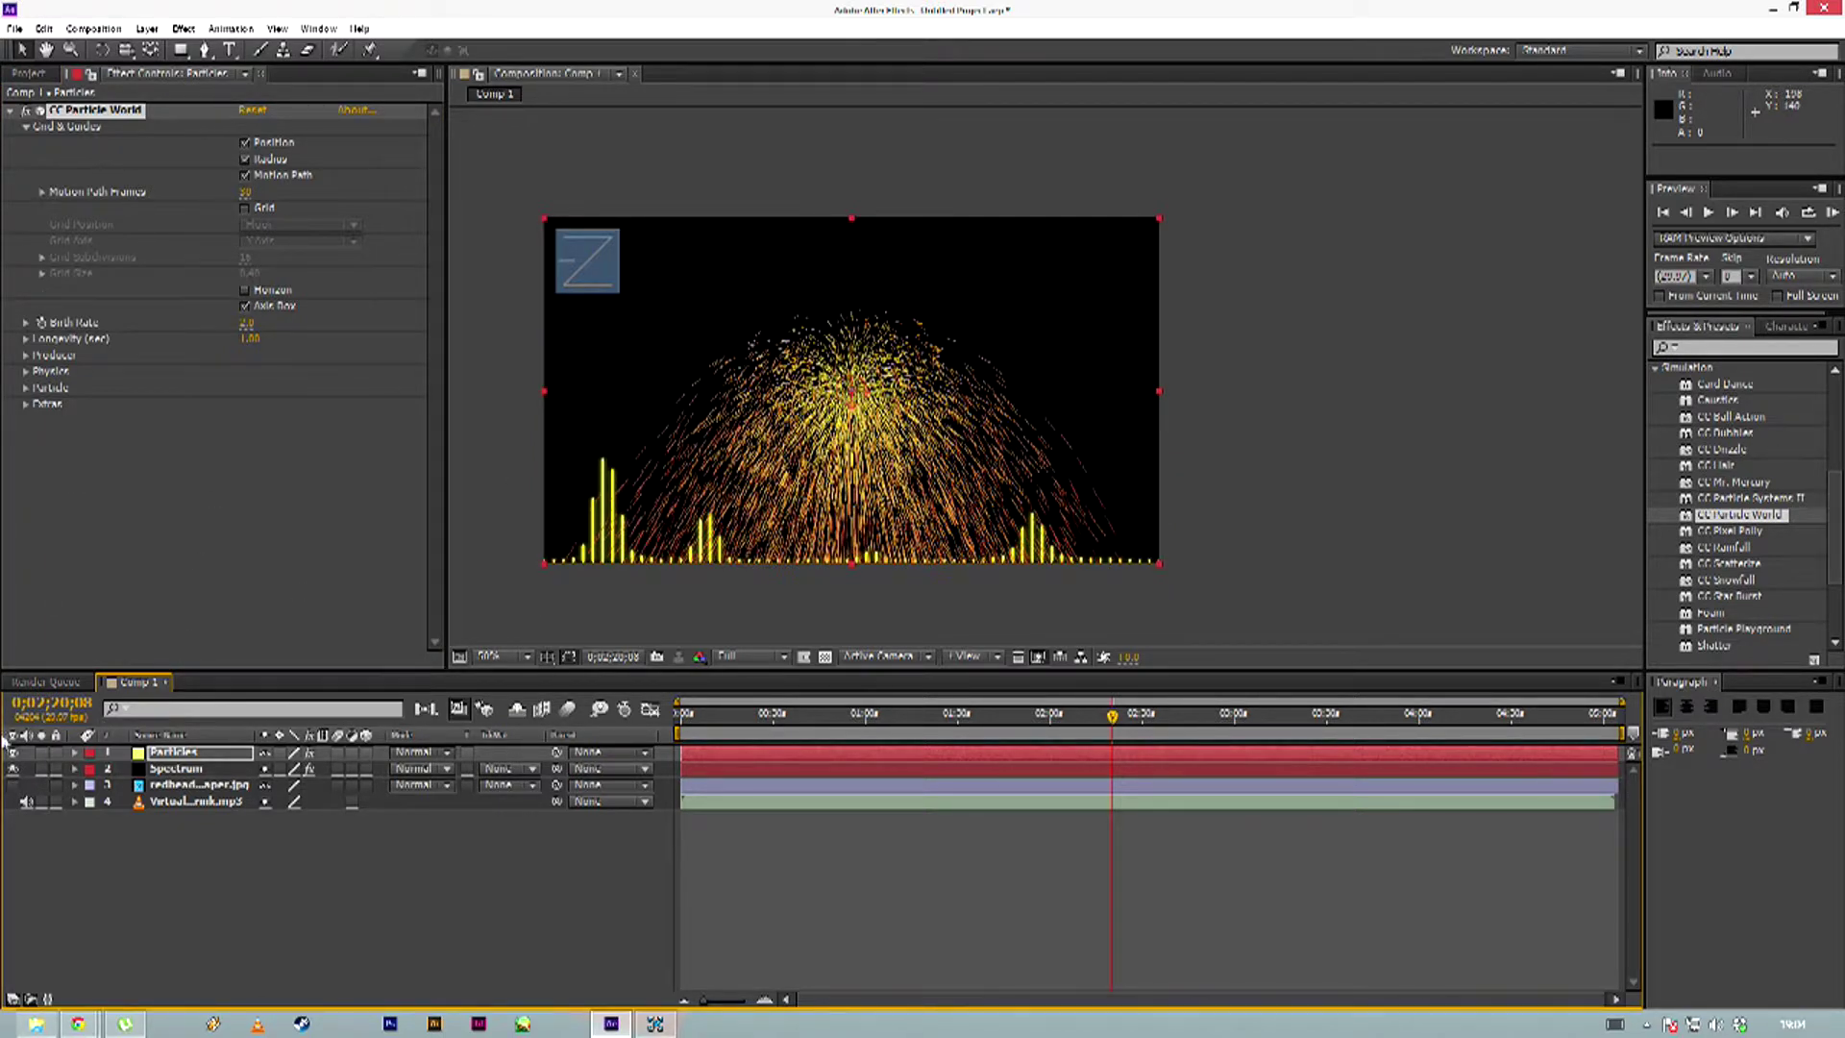
click(13, 784)
click(13, 784)
click(13, 784)
click(13, 785)
Turn off the Motion Path guide of CC Particle World and collapse the effect's settings
click(244, 176)
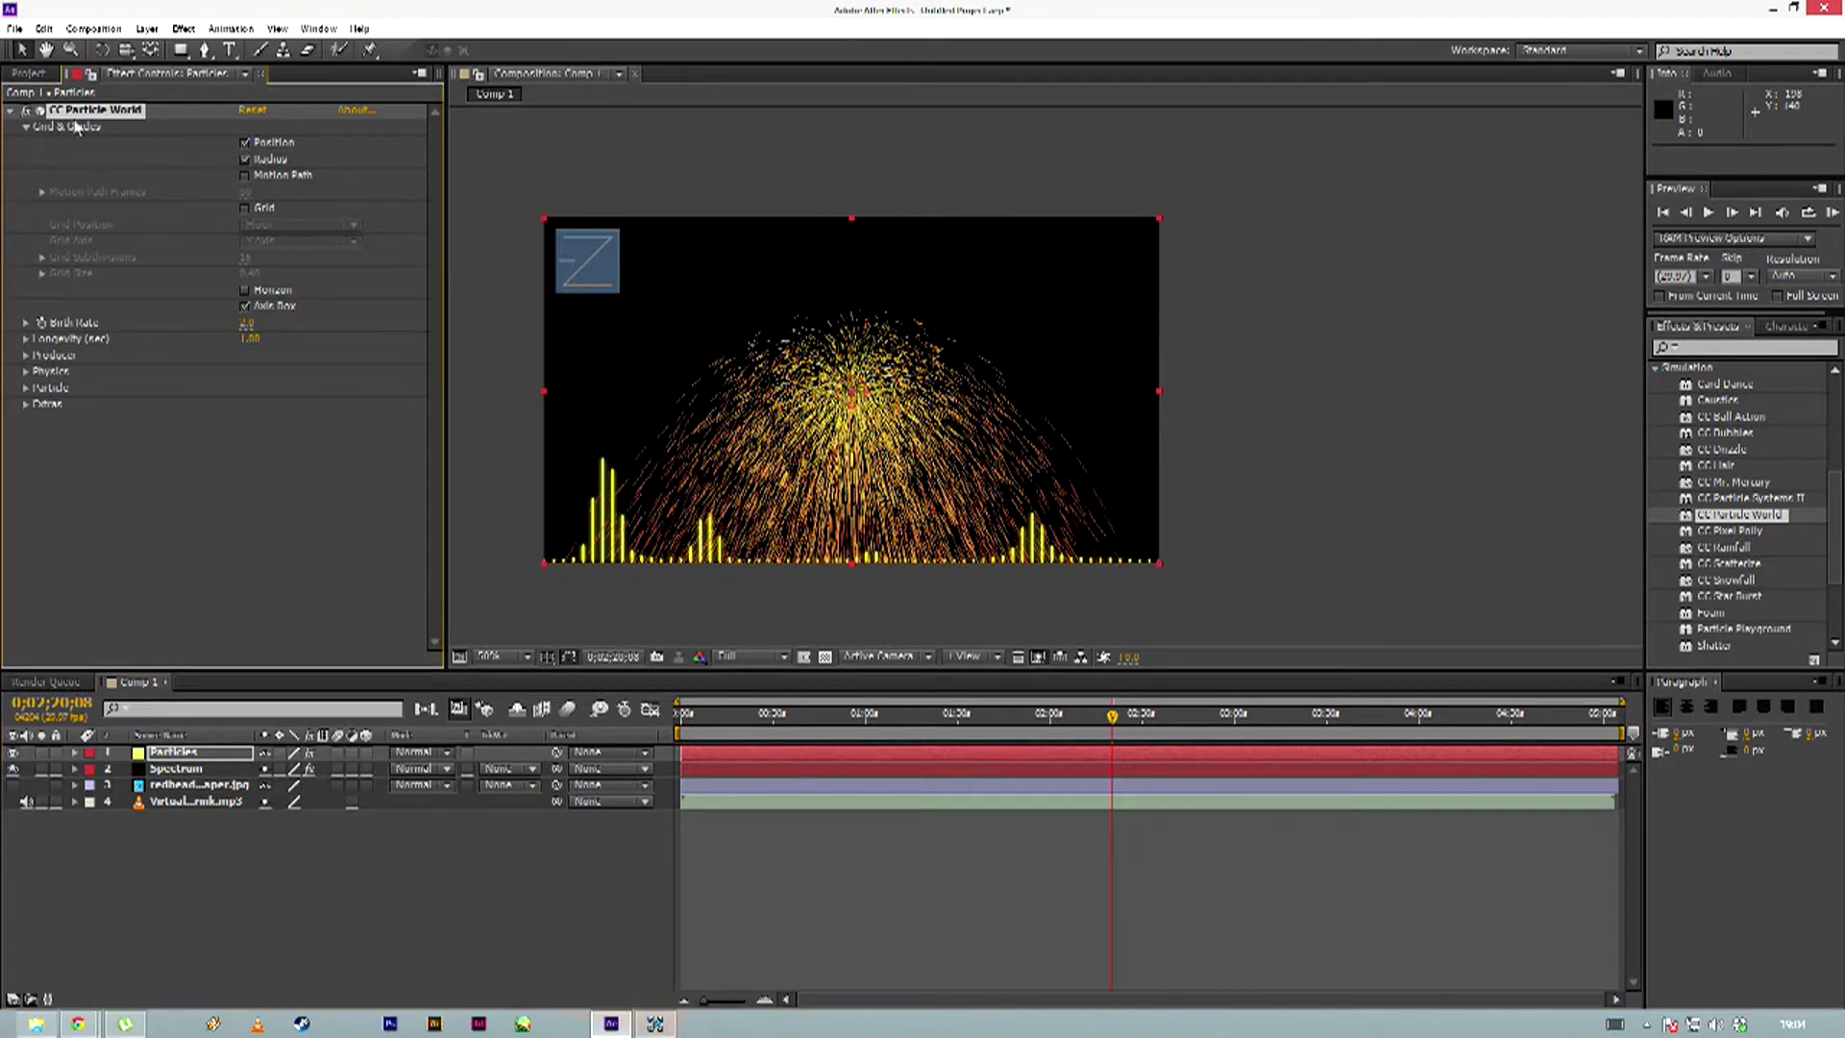
click(10, 112)
click(9, 119)
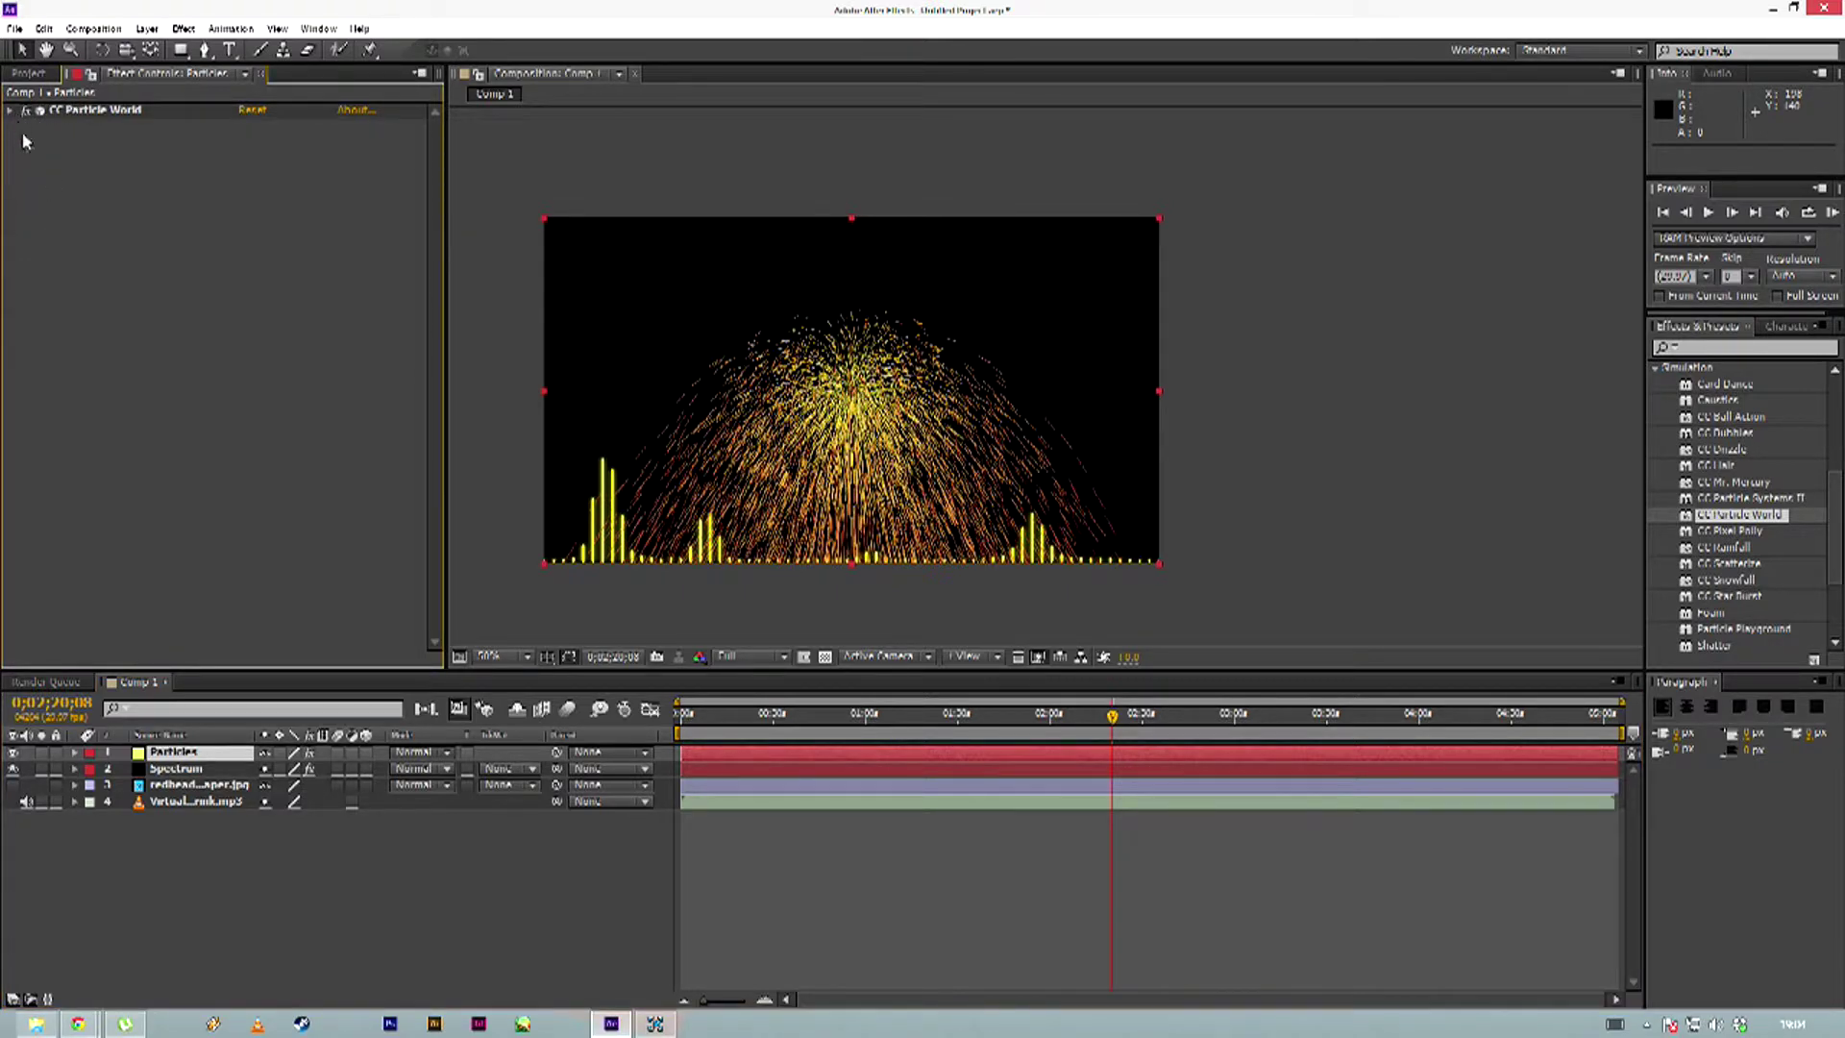
Set the Birth Rate of CC Particle World to 0.1
click(11, 111)
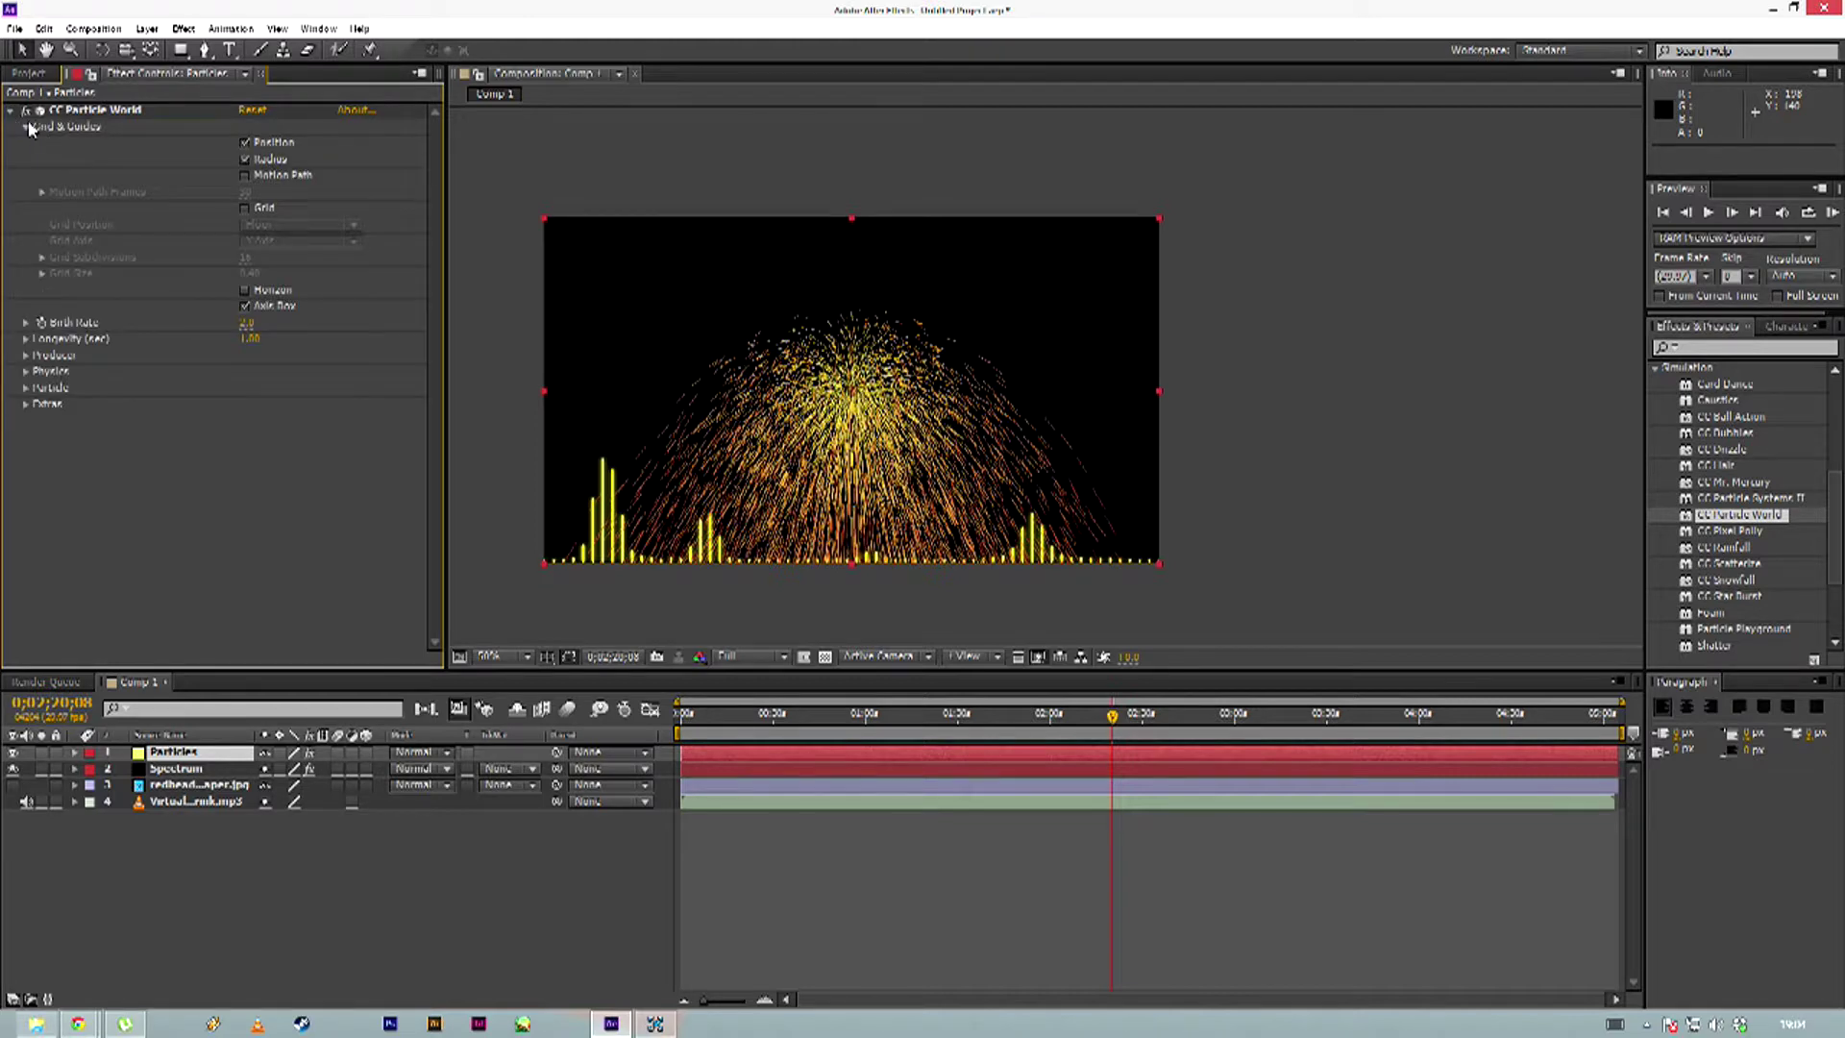
click(26, 127)
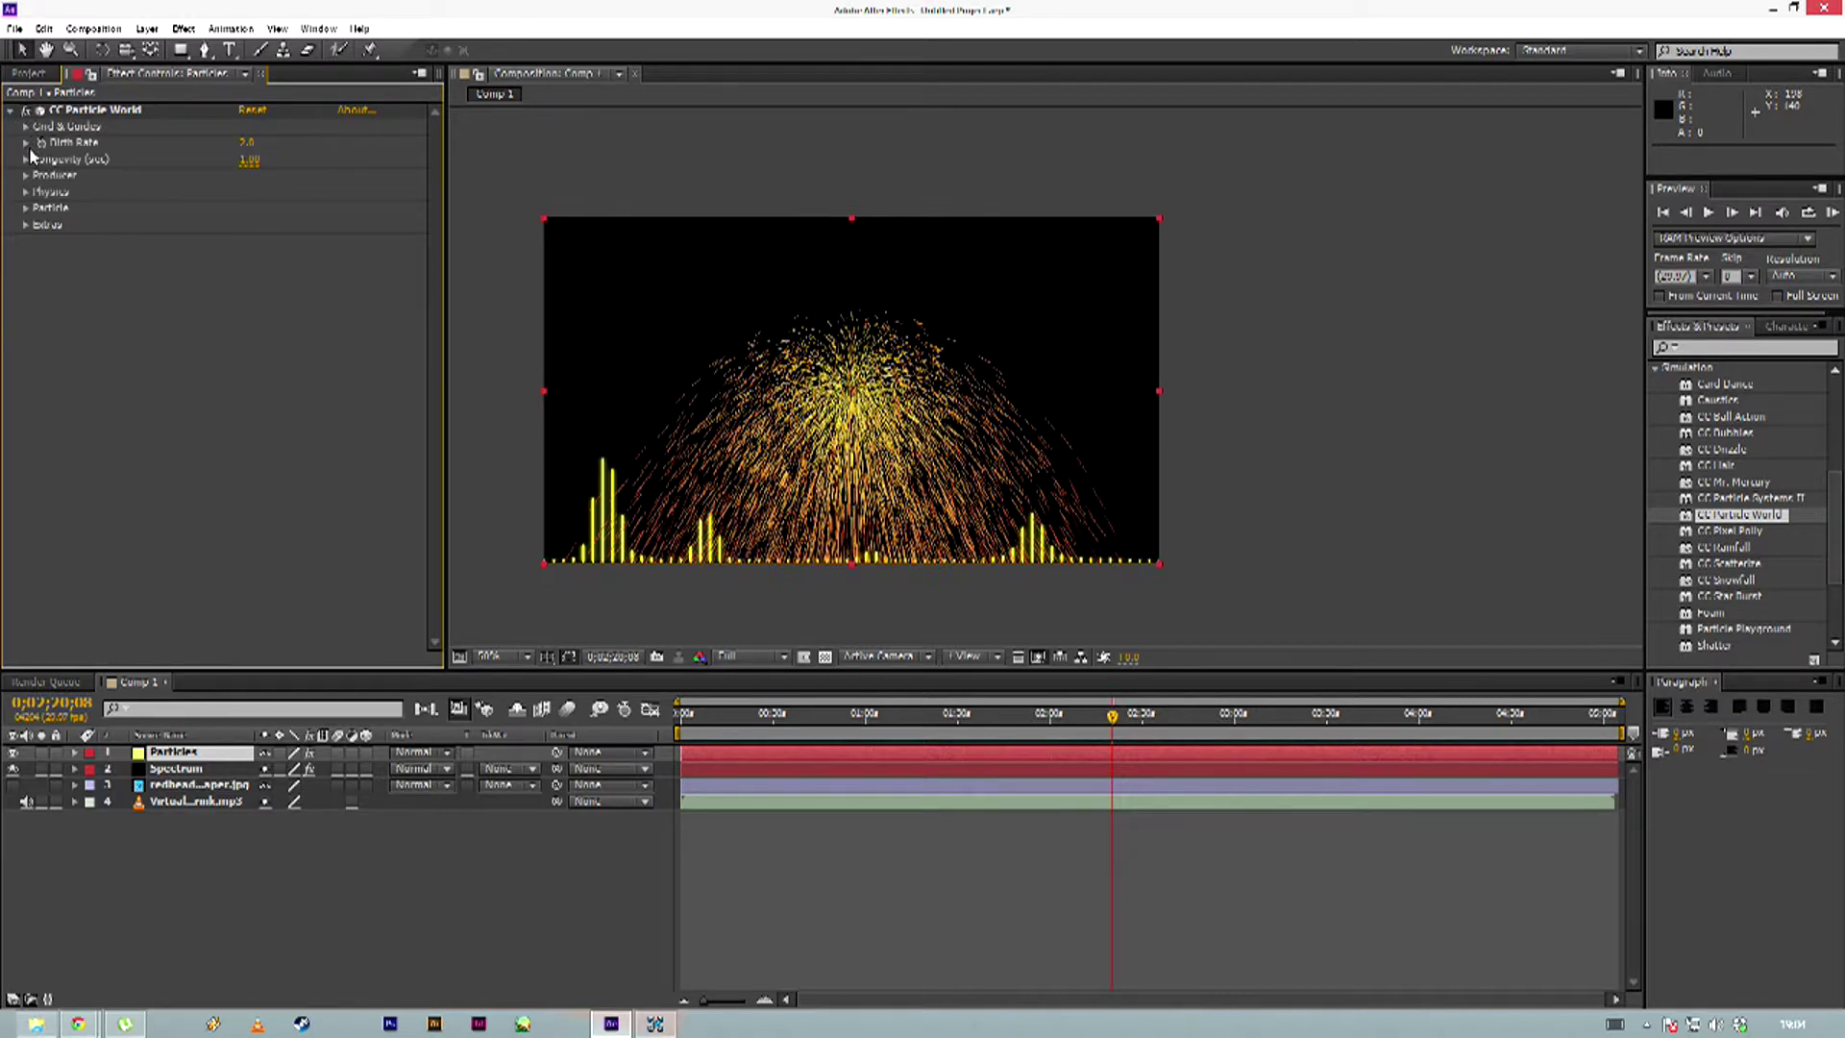
click(247, 143)
key(Return)
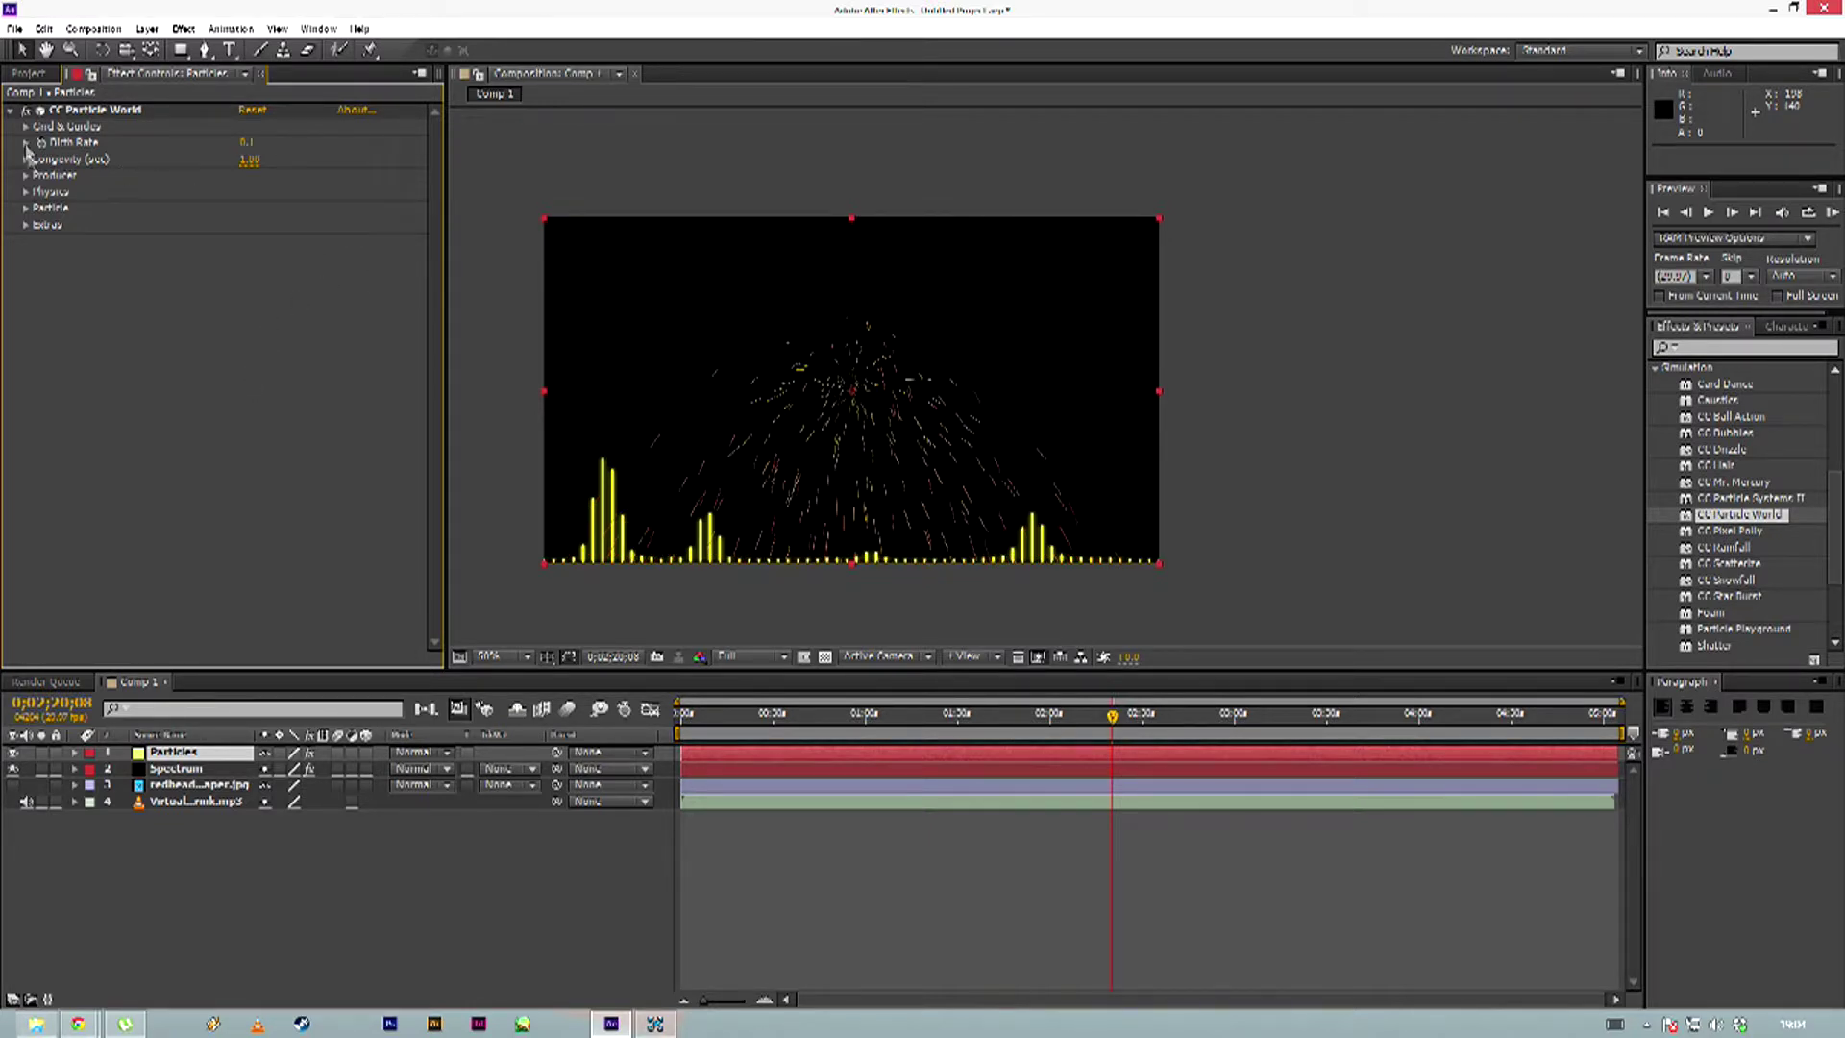
Set the Producer's Radius X, Radius Y and Radius Z to 0.100 each
click(26, 176)
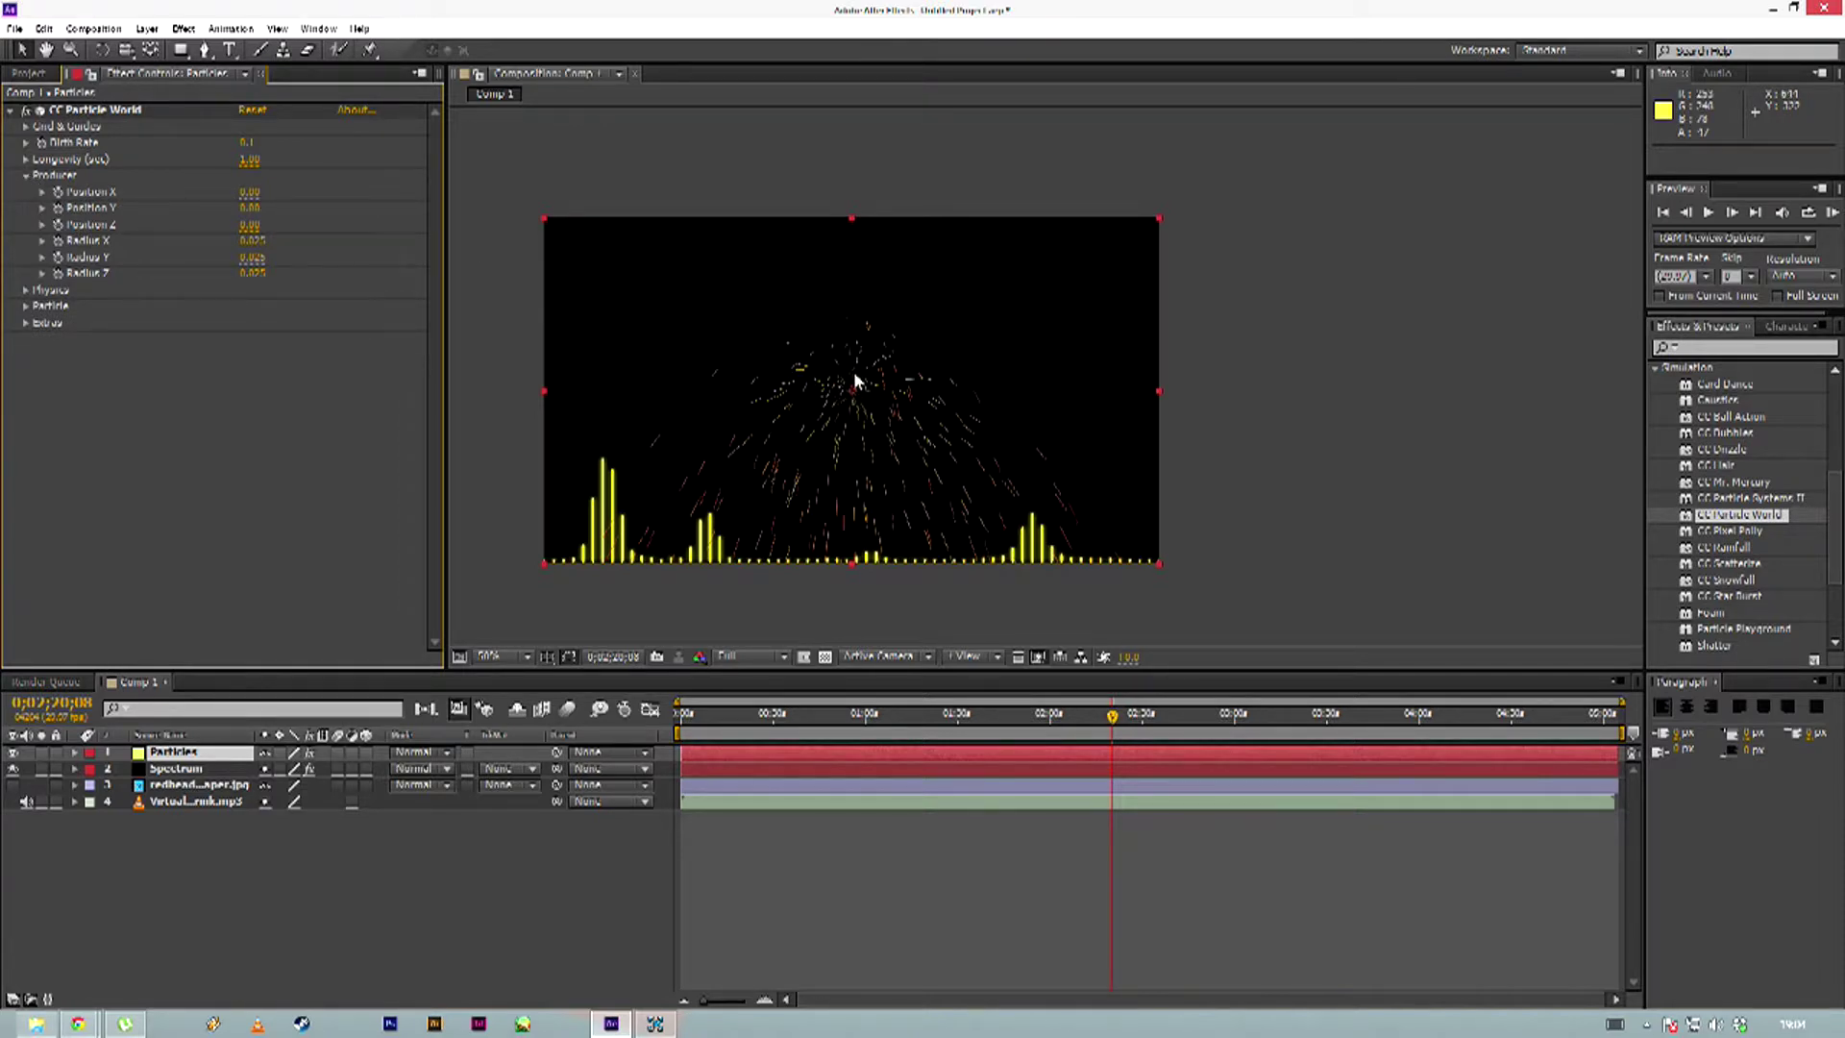
click(258, 242)
text(0.100)
key(Tab)
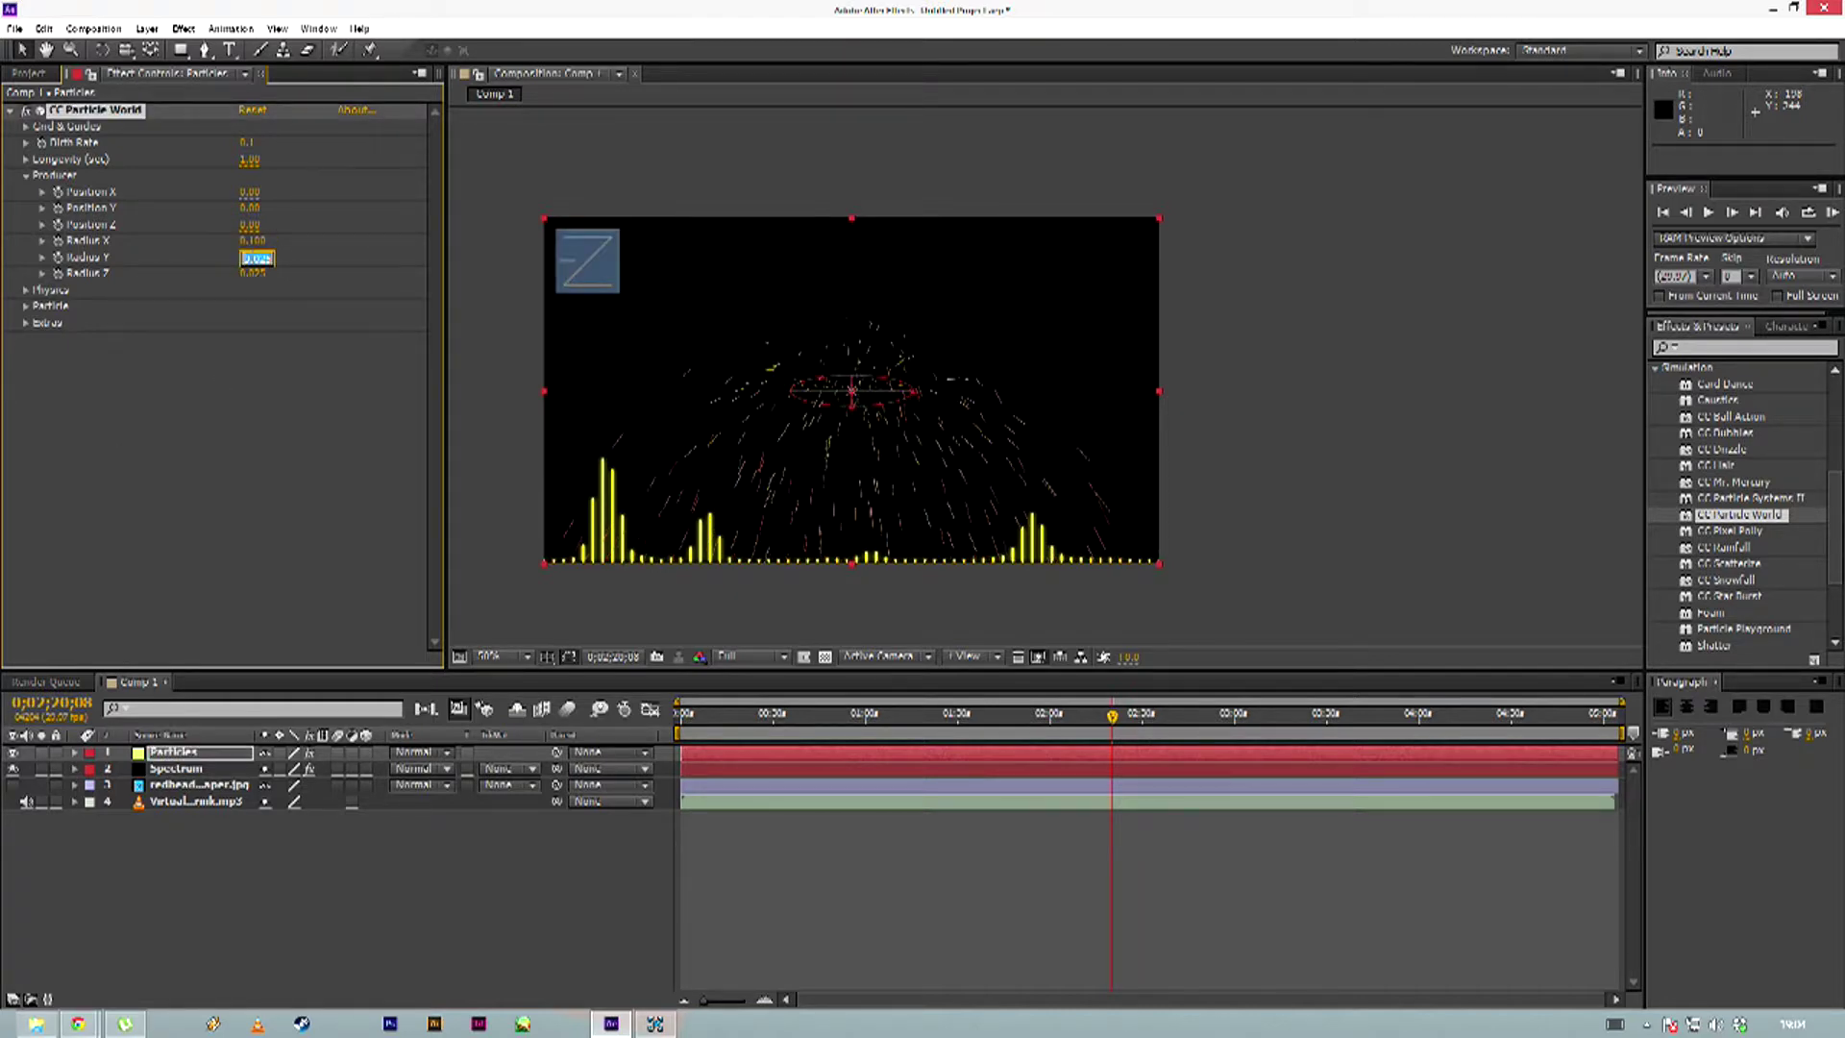
text(0.)
key(Tab)
text(0.100)
click(331, 361)
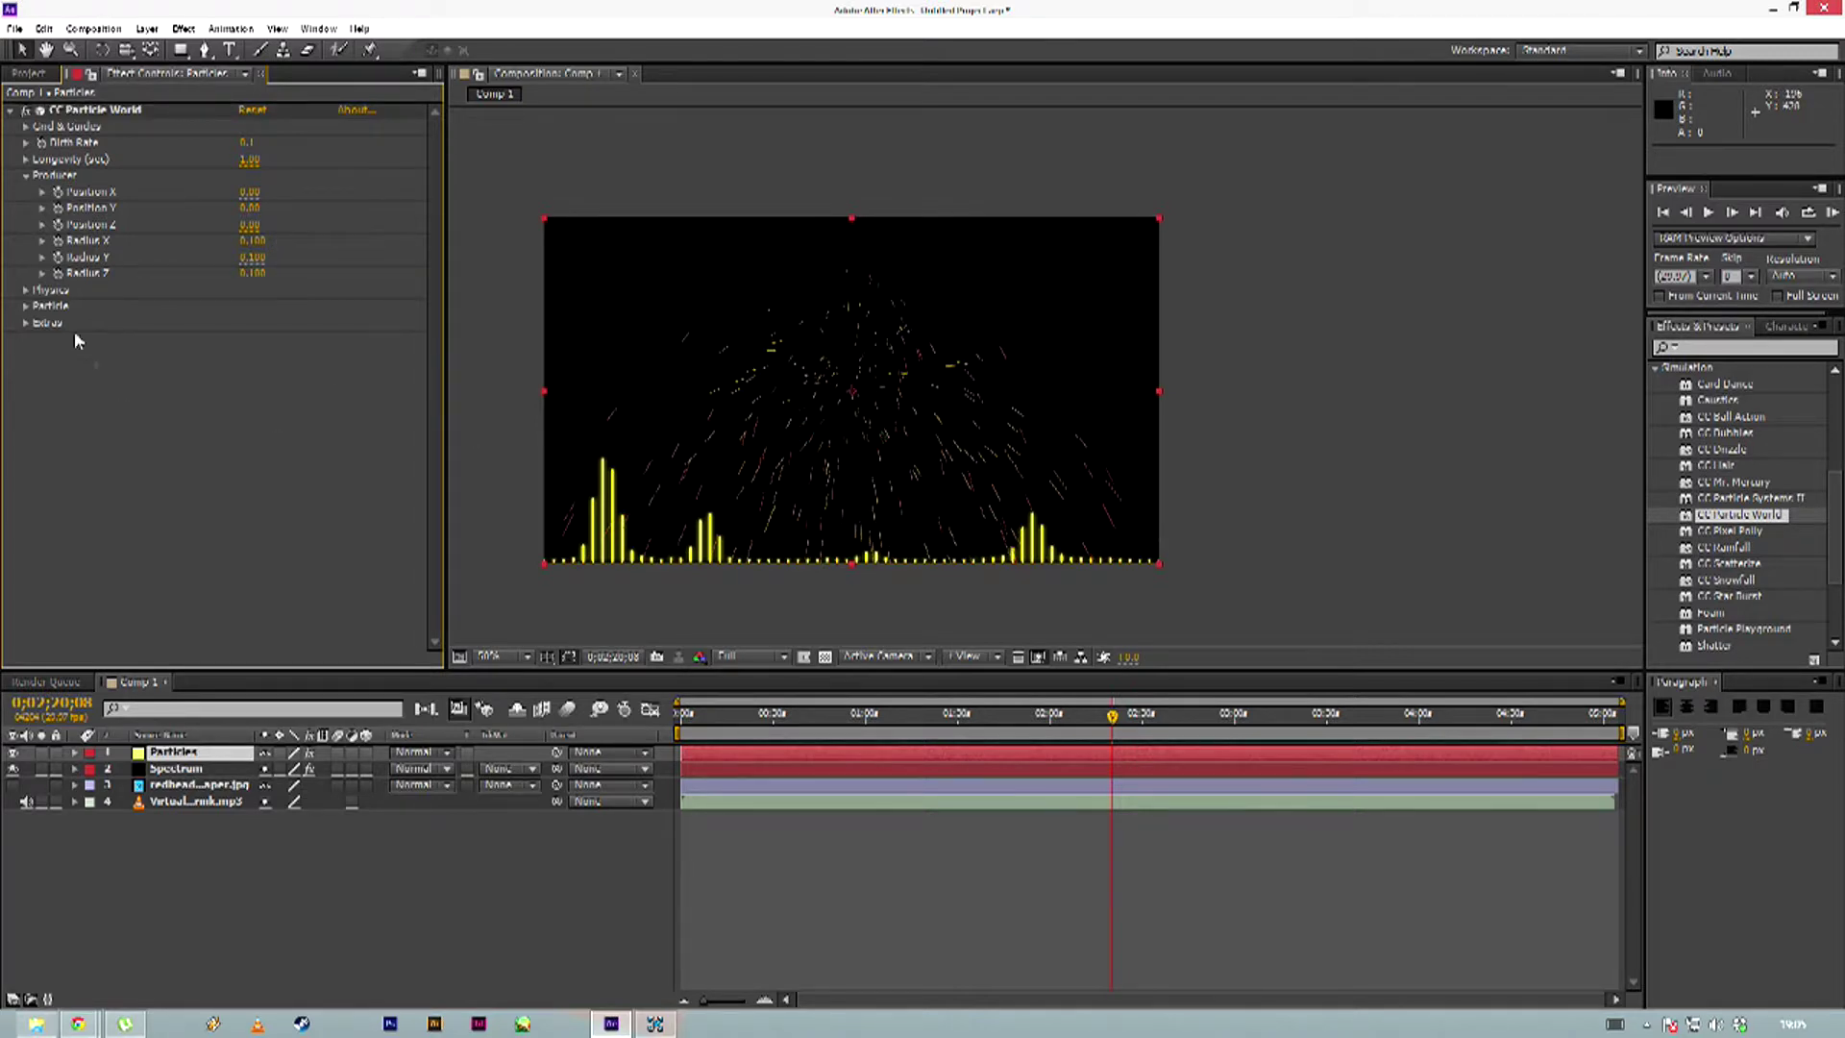
click(254, 275)
key(Return)
Set the Physics animation type of CC Particle World to Twirly
click(26, 175)
click(26, 192)
click(293, 209)
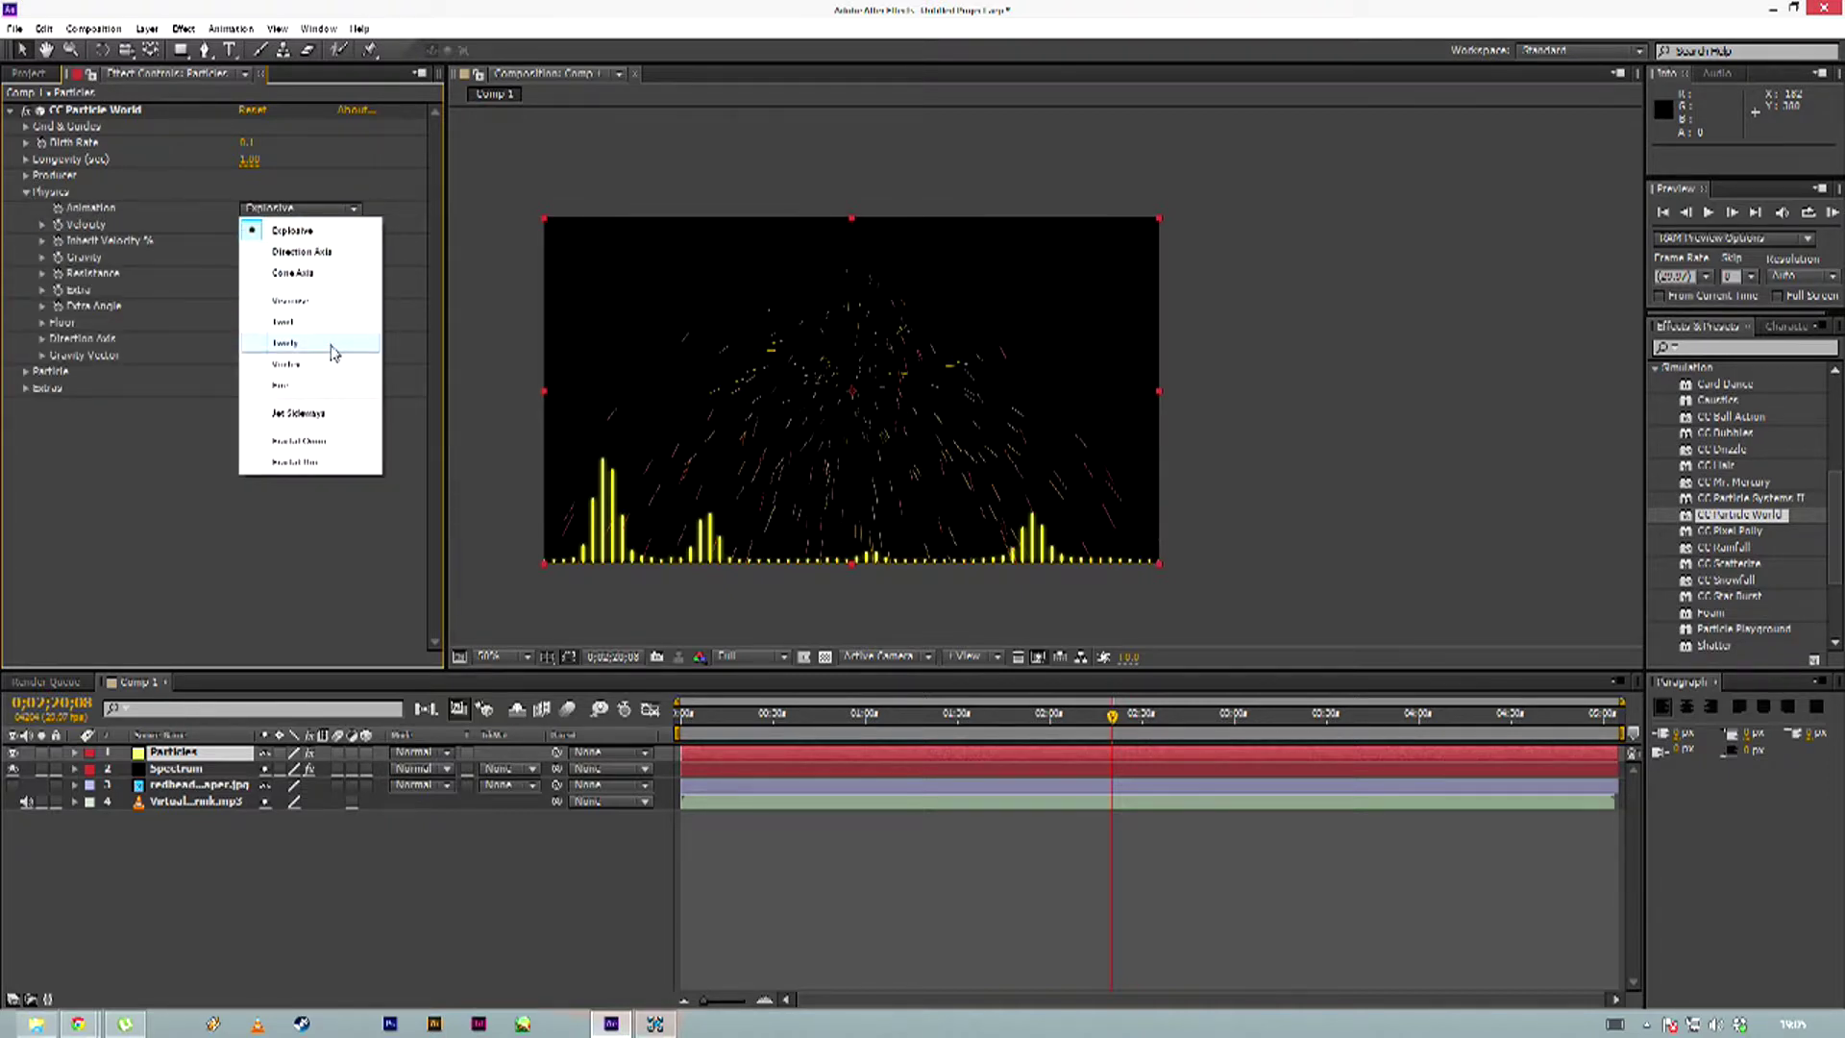
click(331, 346)
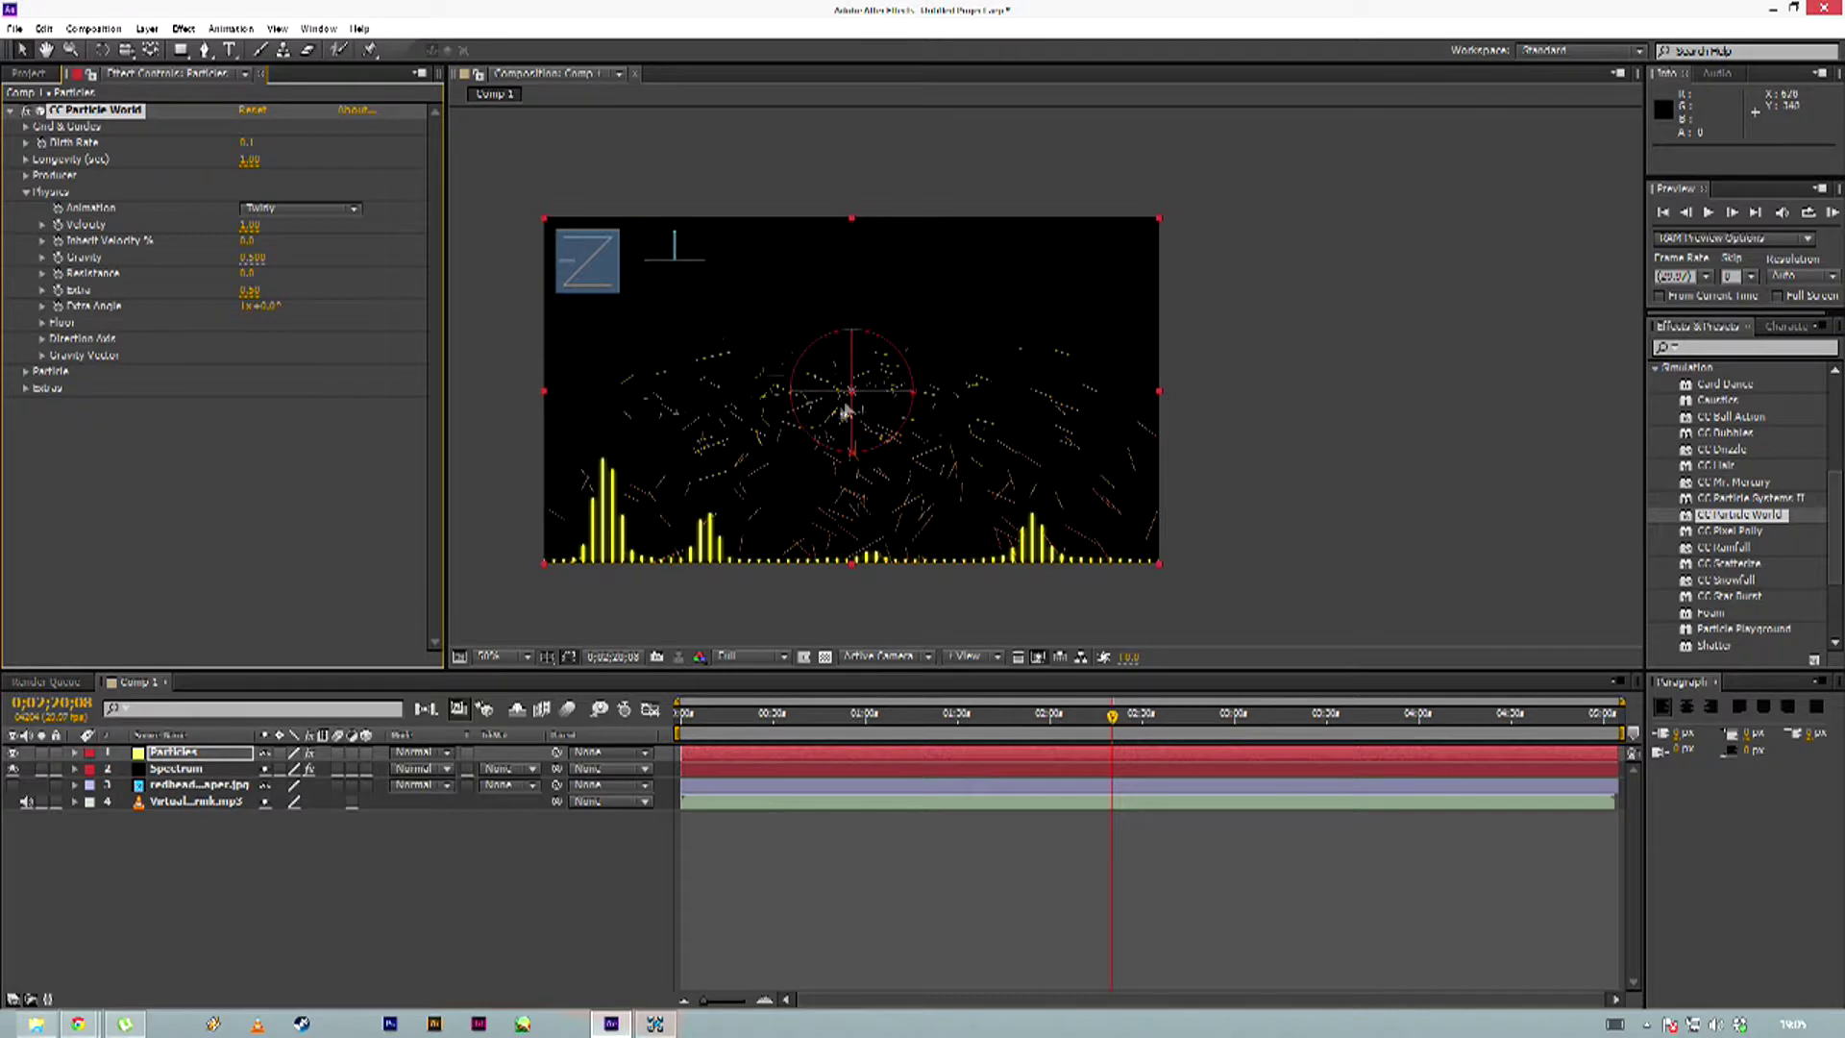
Move the particle producer straight up into the upper part of the composition and play a short preview
drag(853, 393, 854, 300)
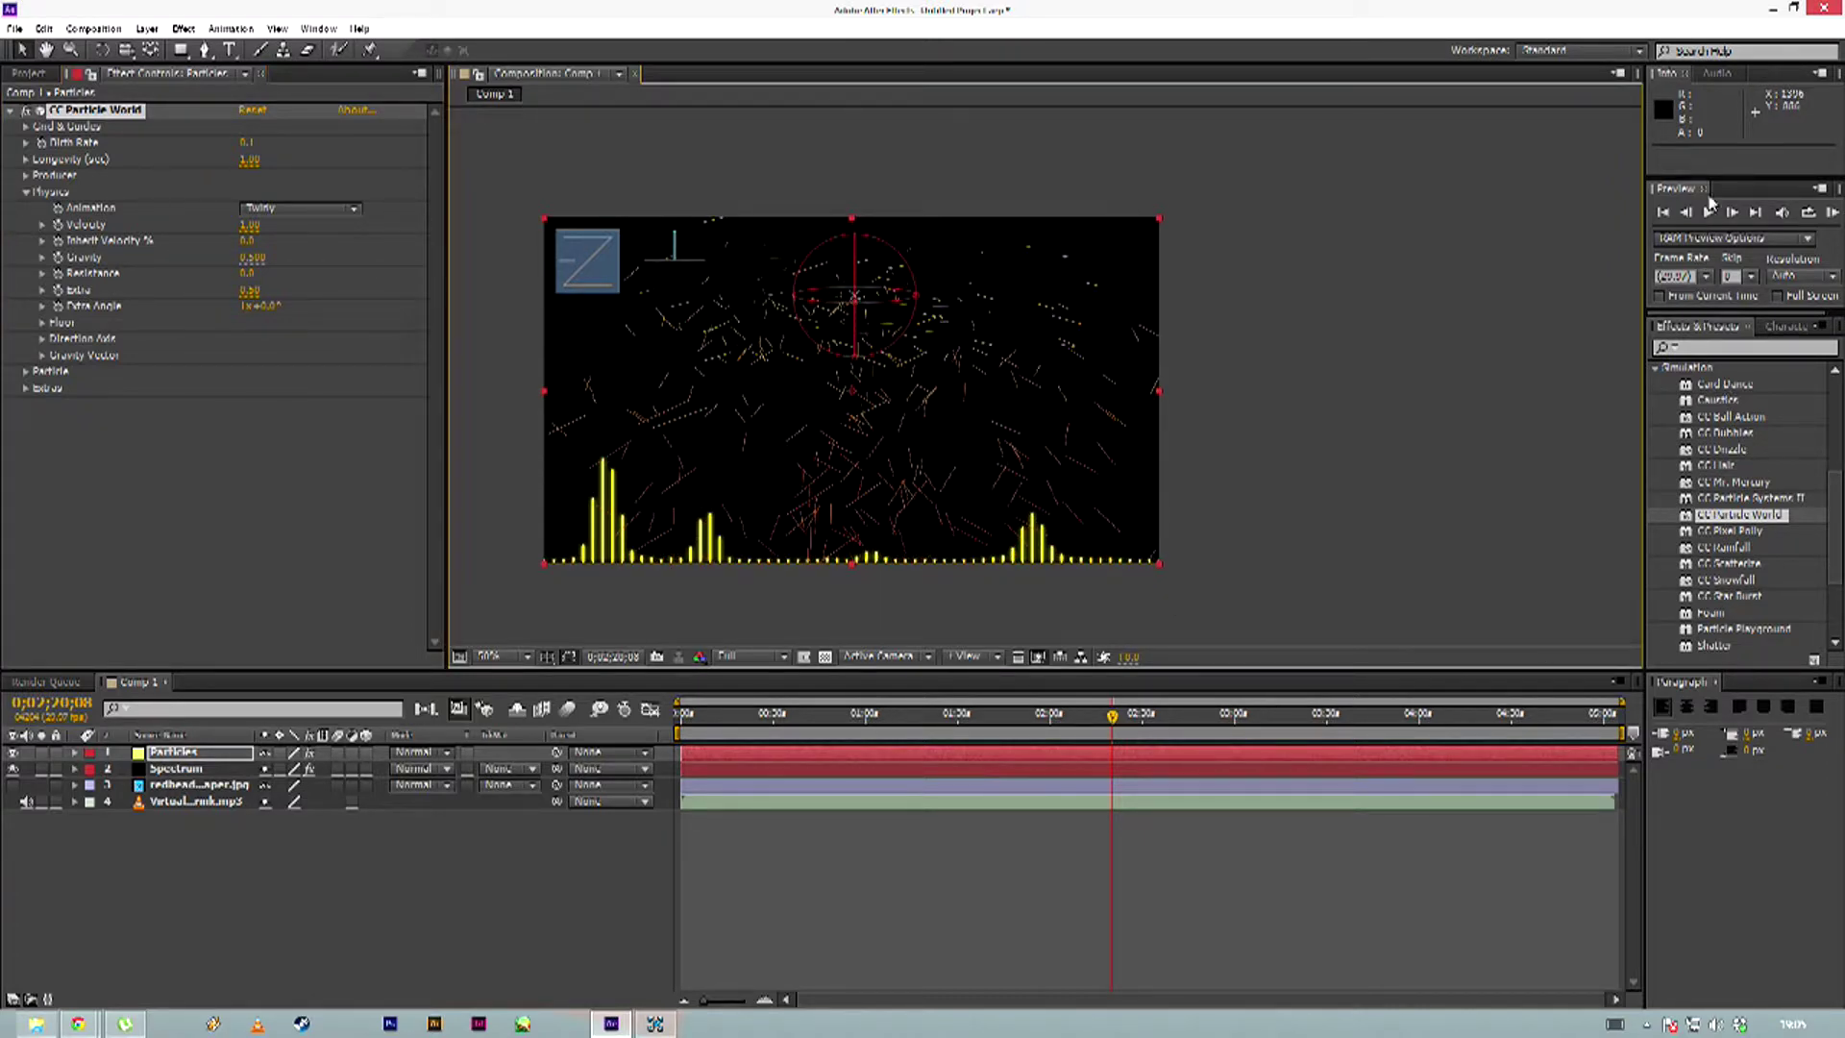
click(1708, 213)
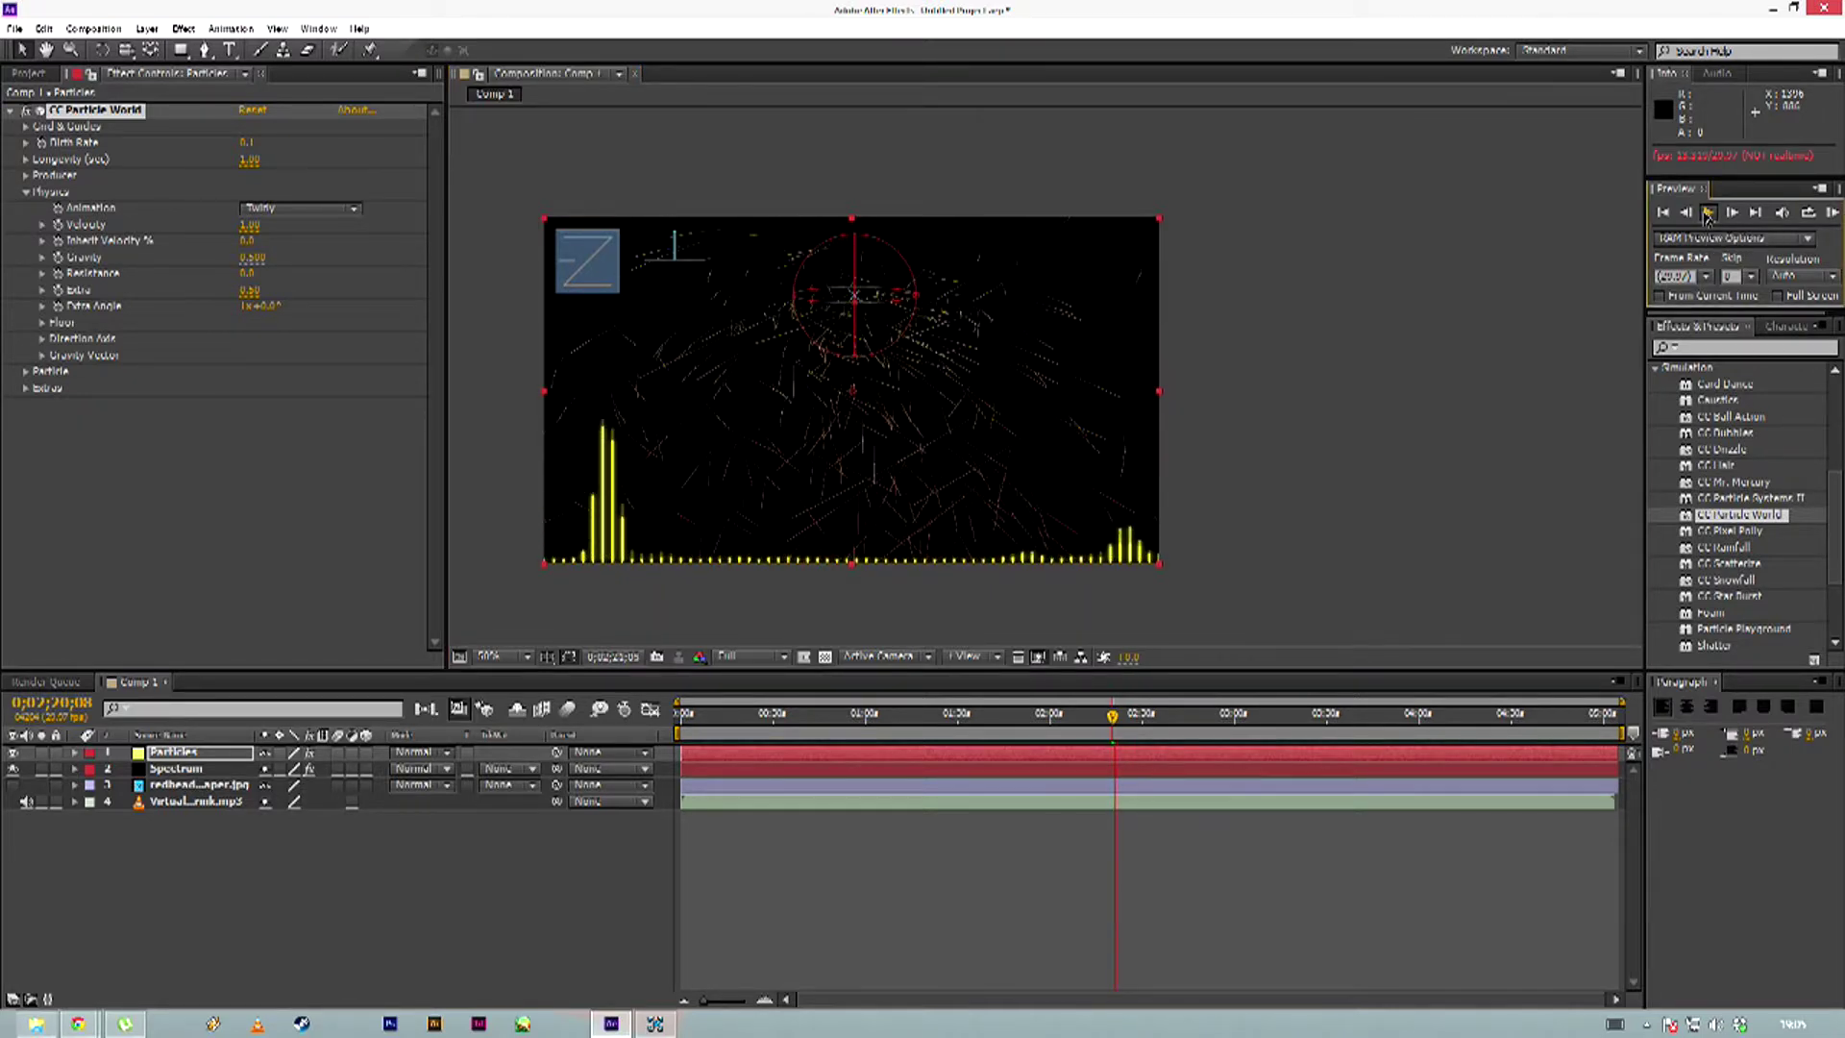
click(1708, 213)
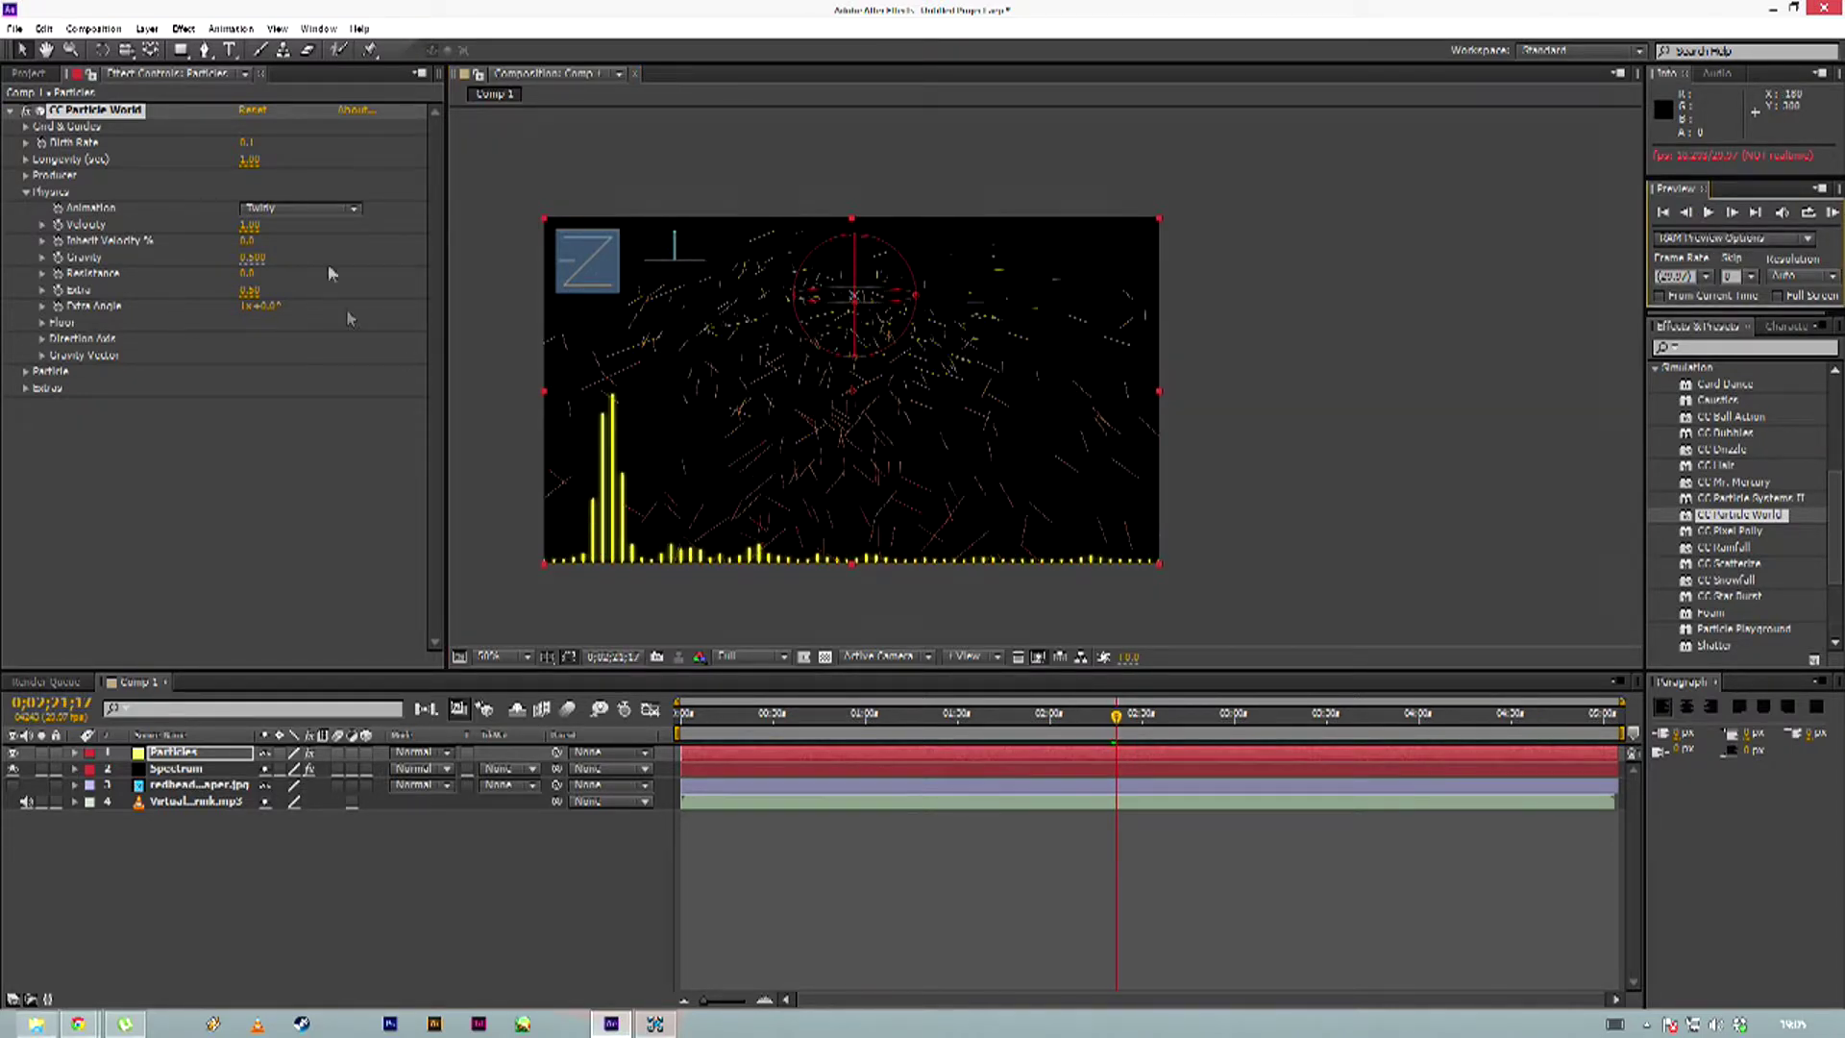
Set the particles' Gravity to 0.01 and preview the motion
click(248, 258)
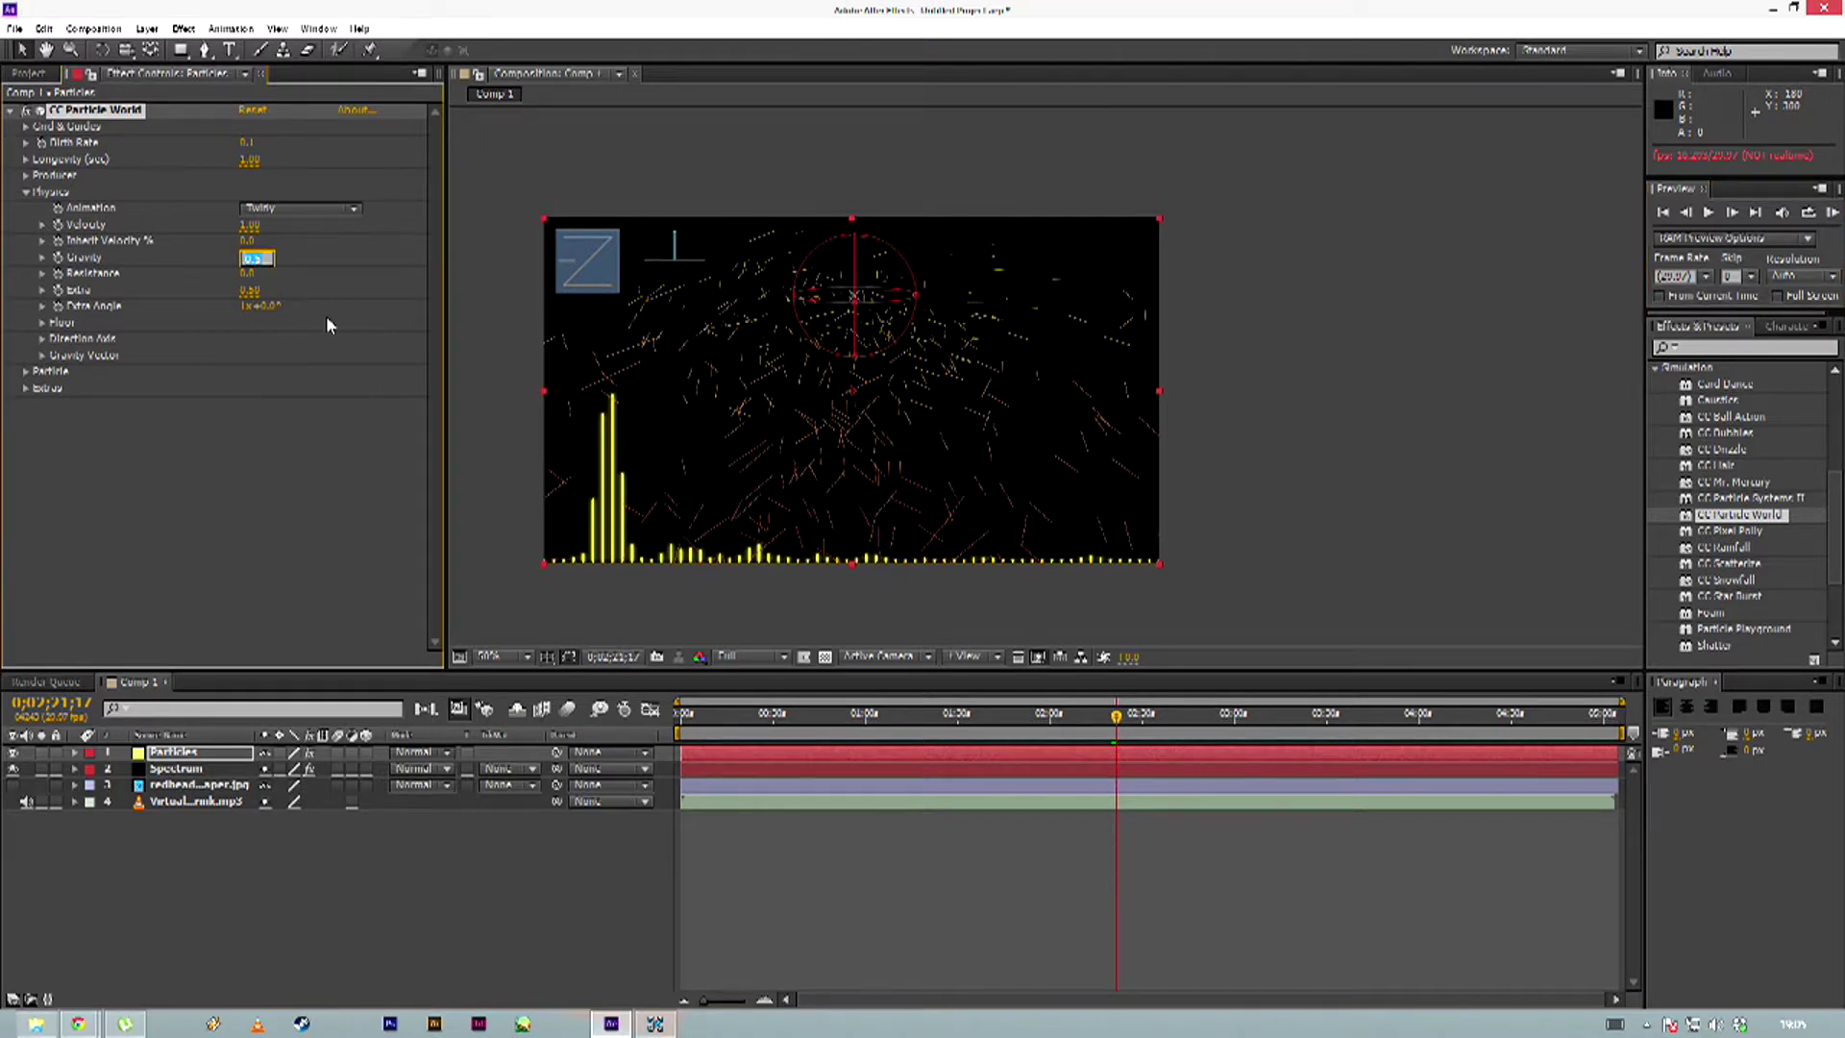
text(0.01)
click(216, 515)
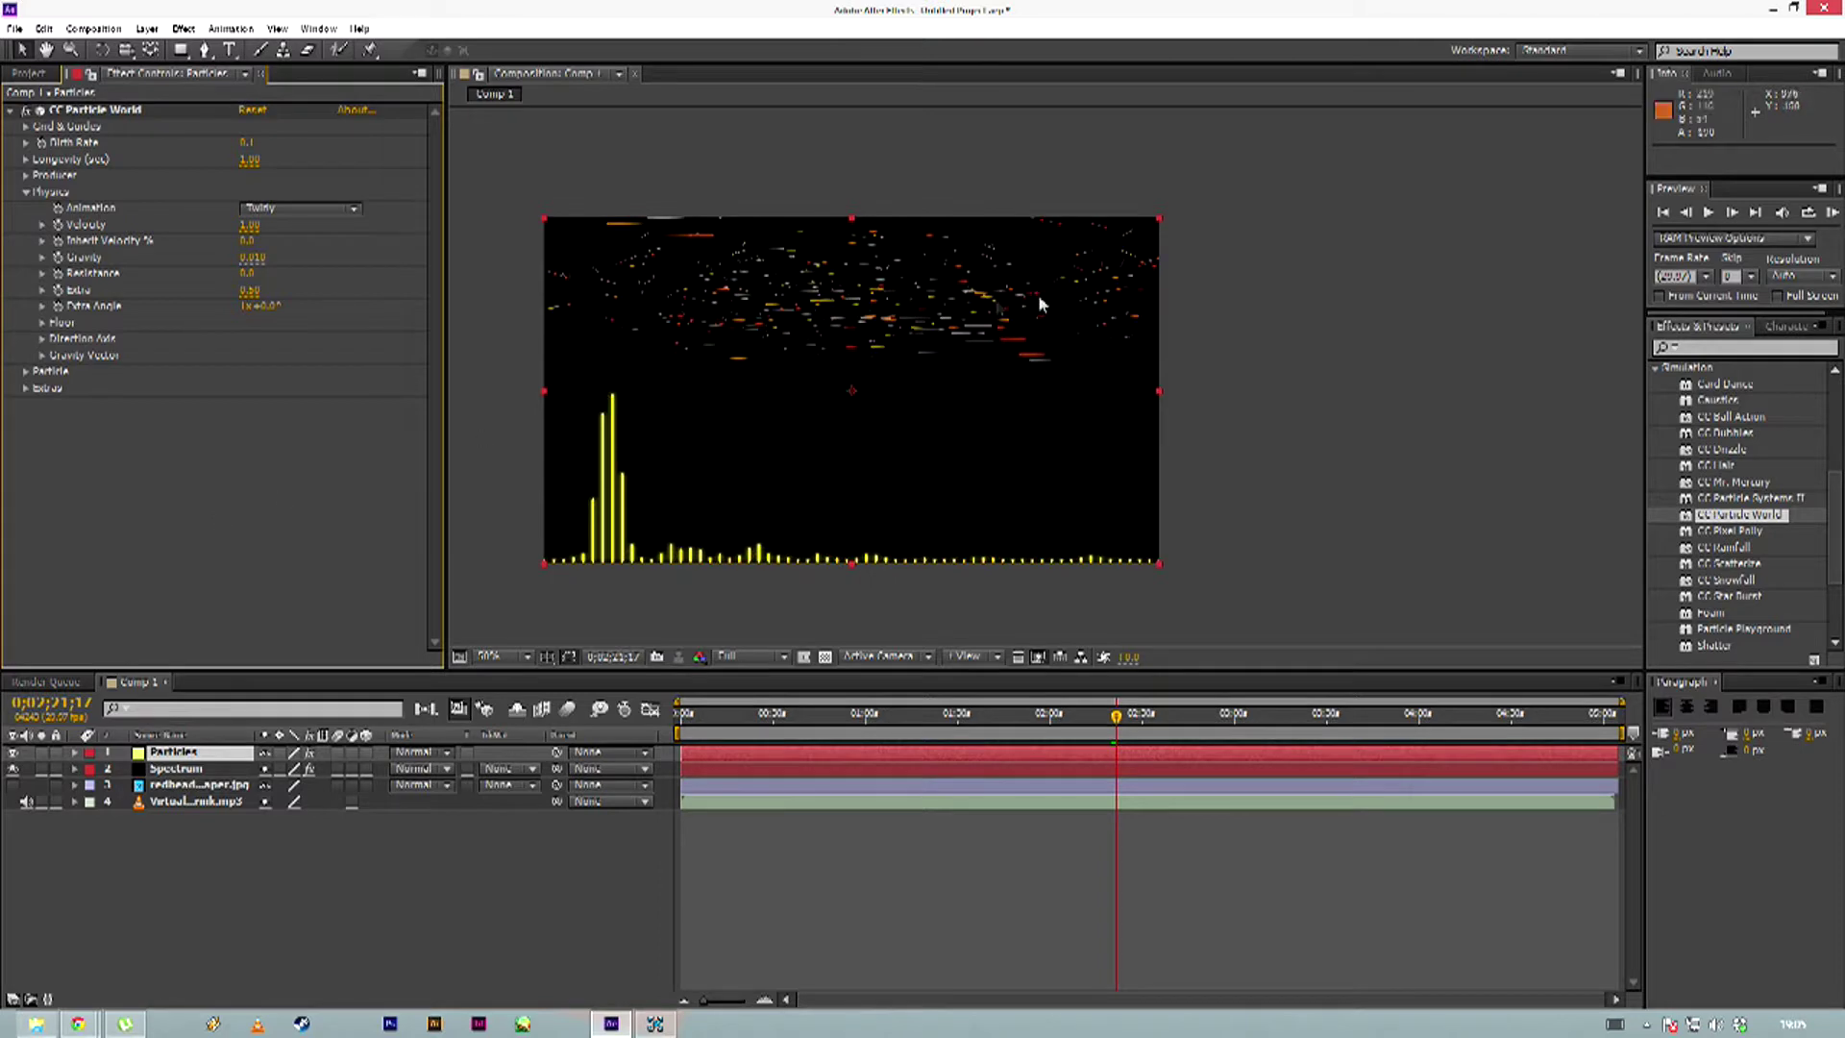
click(1709, 212)
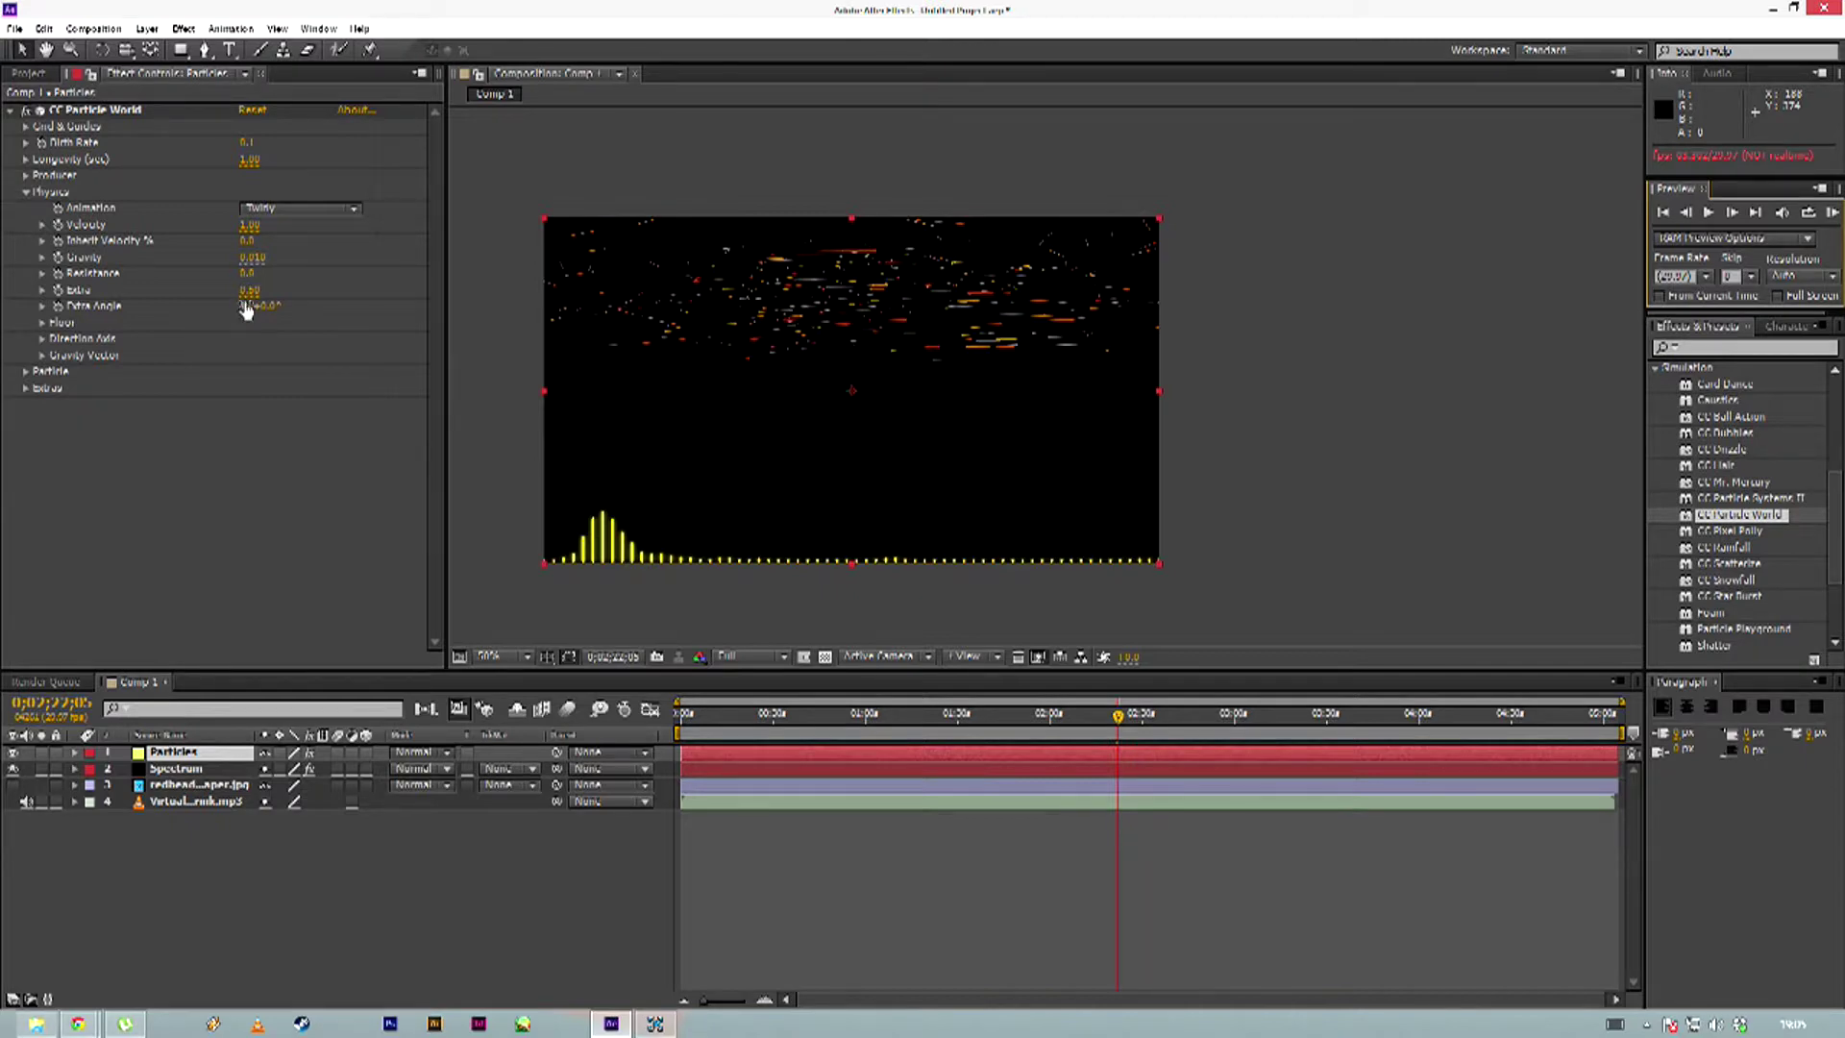
Set the particles' Velocity to 0.5 and Gravity to 0.1, and preview the motion
click(248, 226)
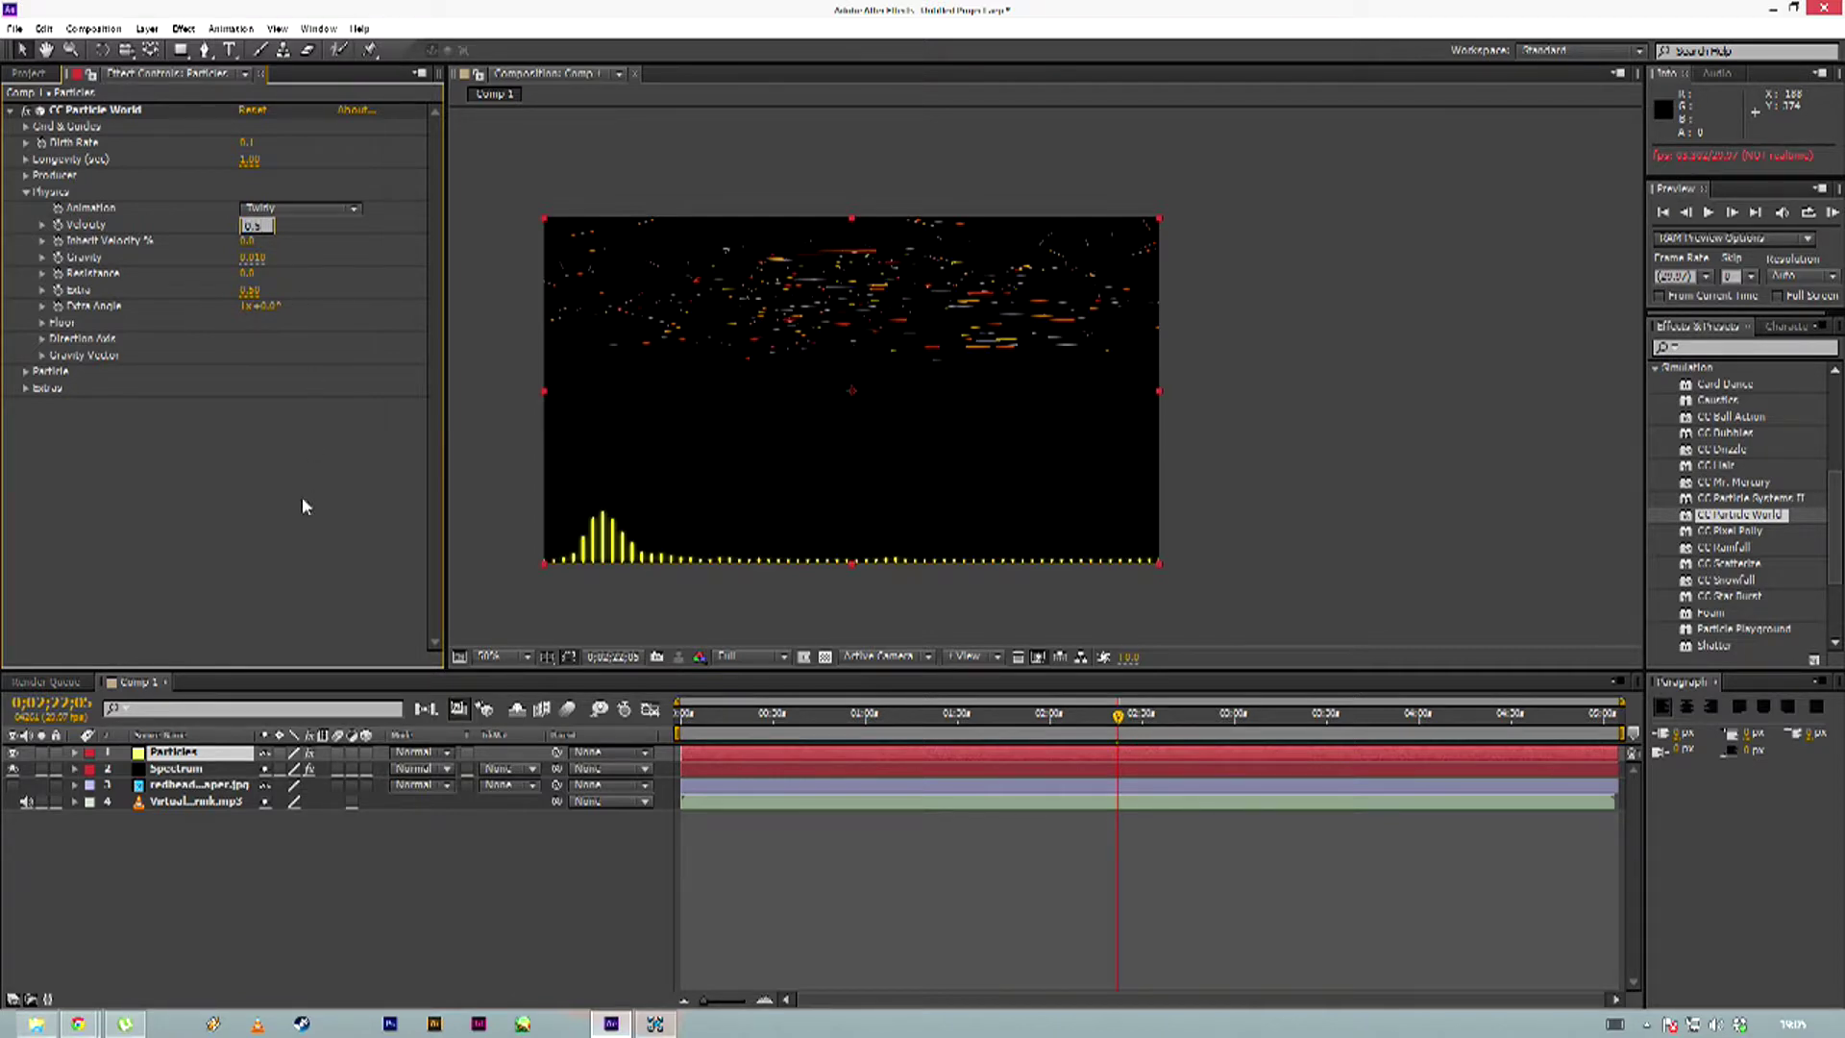
key(Return)
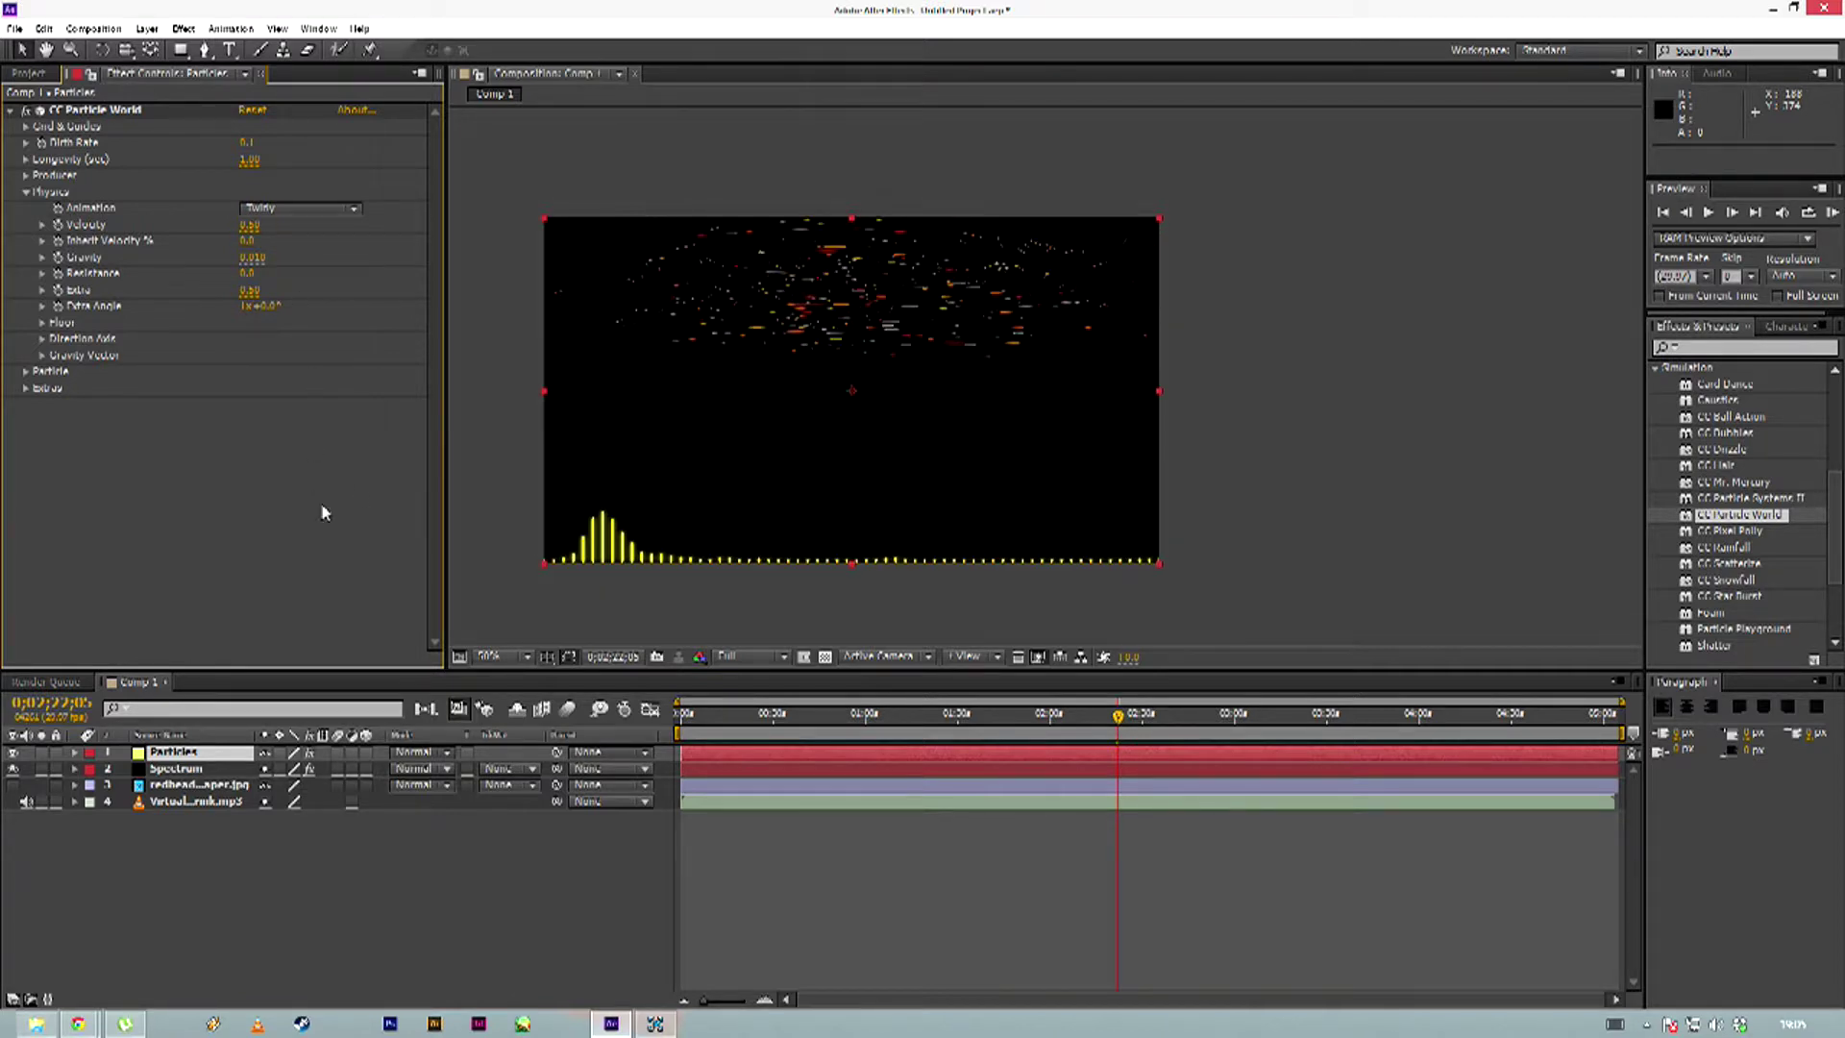
click(249, 257)
text(0.1)
key(Return)
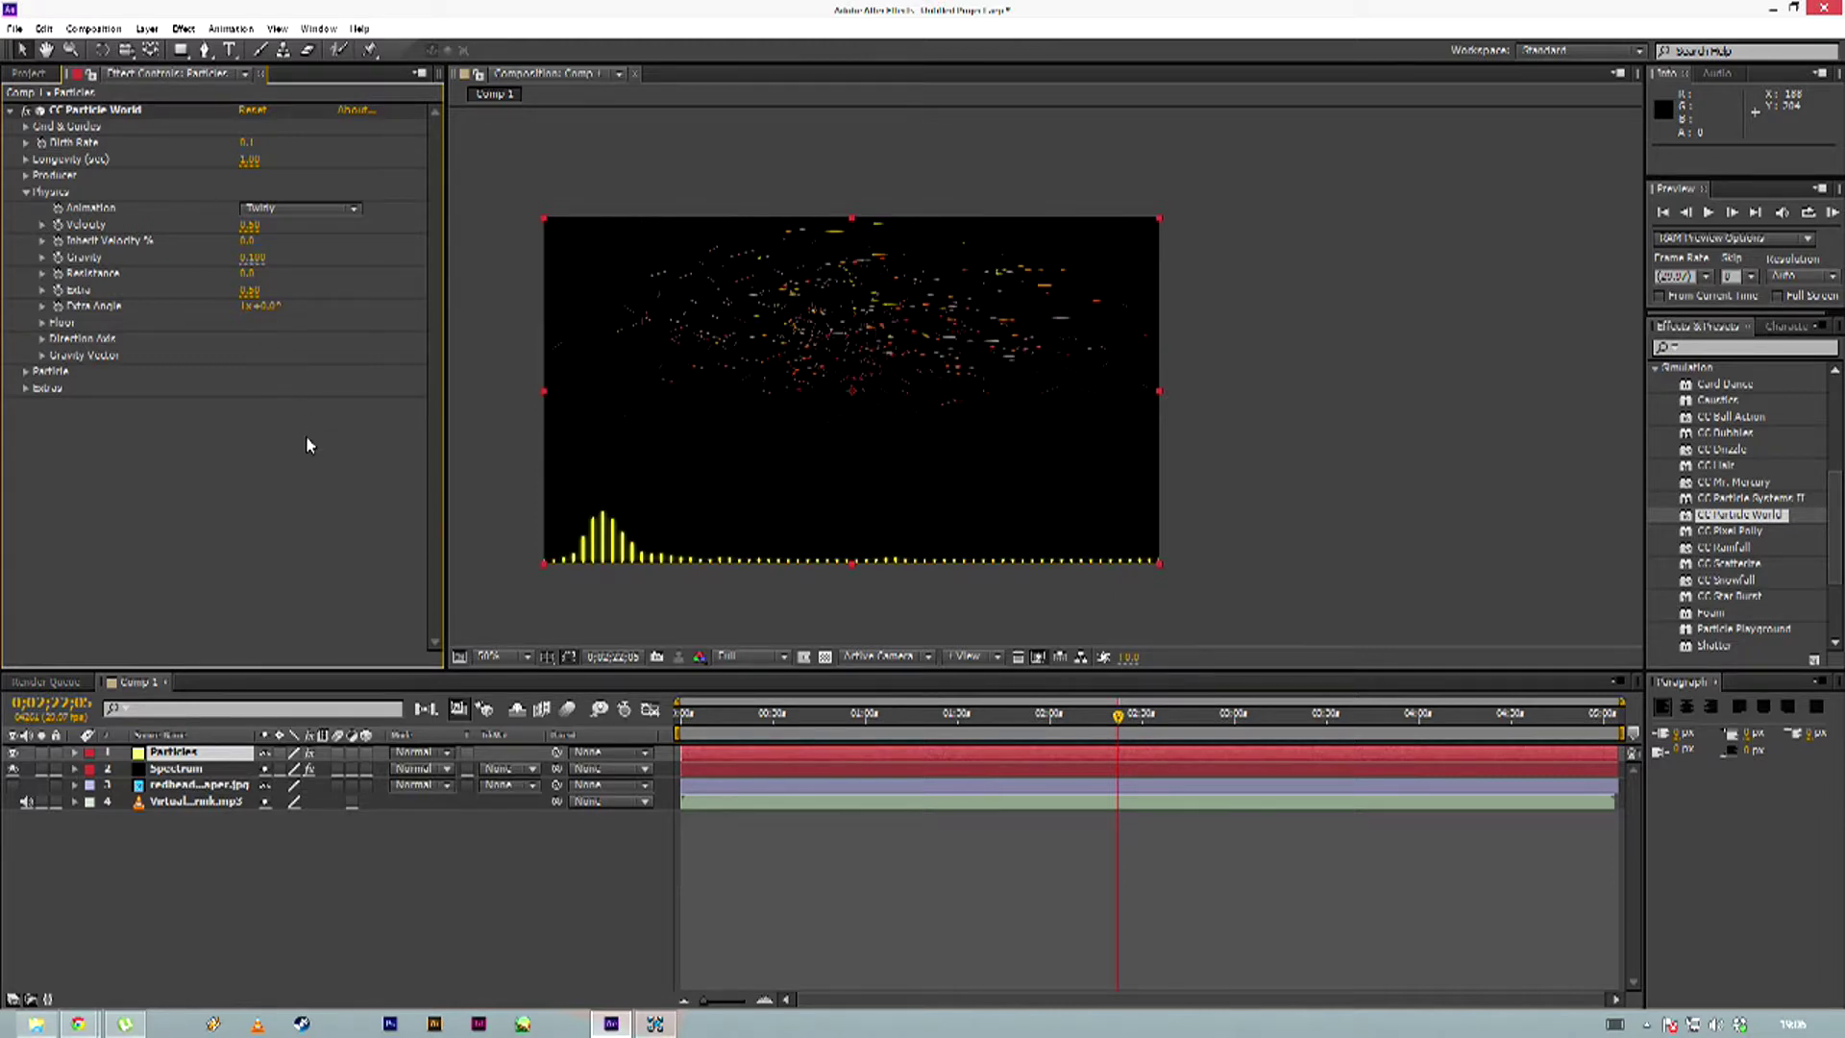
click(1710, 212)
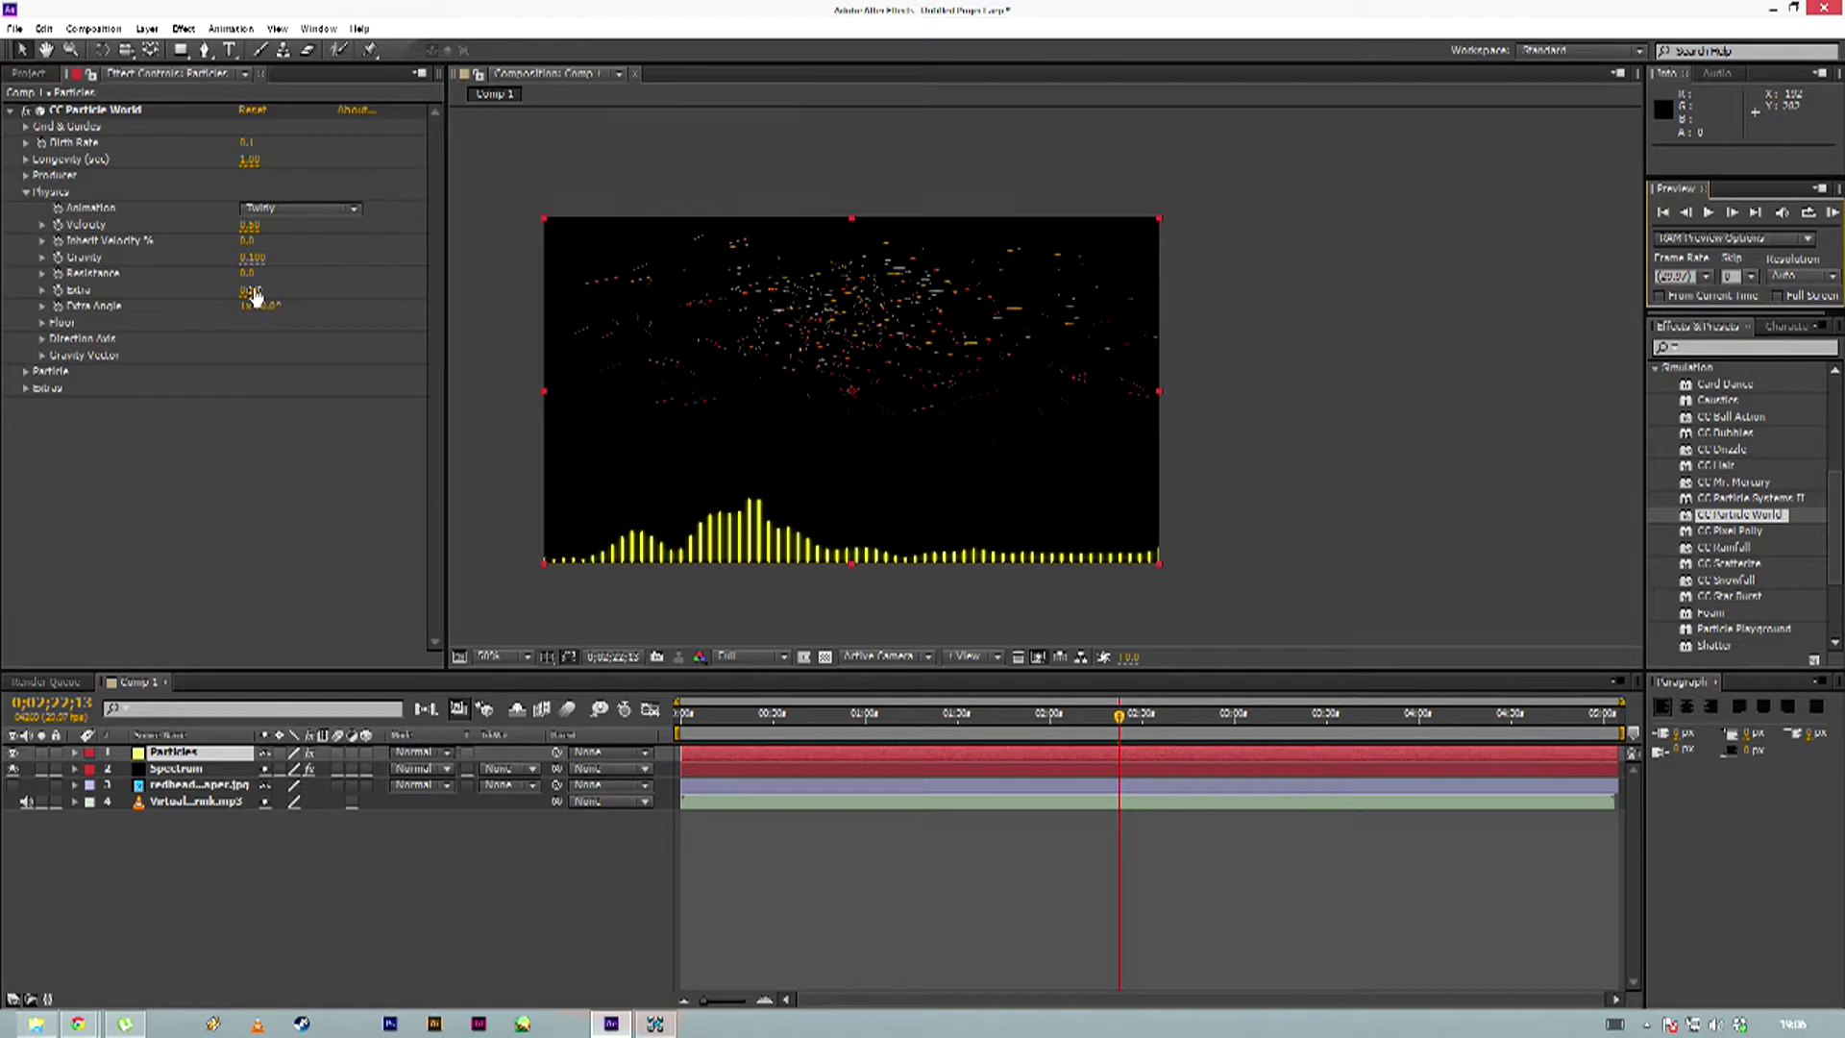
Set the particles' Extra value to 0.20 and Velocity to 0.10, previewing the motion after each change
drag(251, 290, 227, 290)
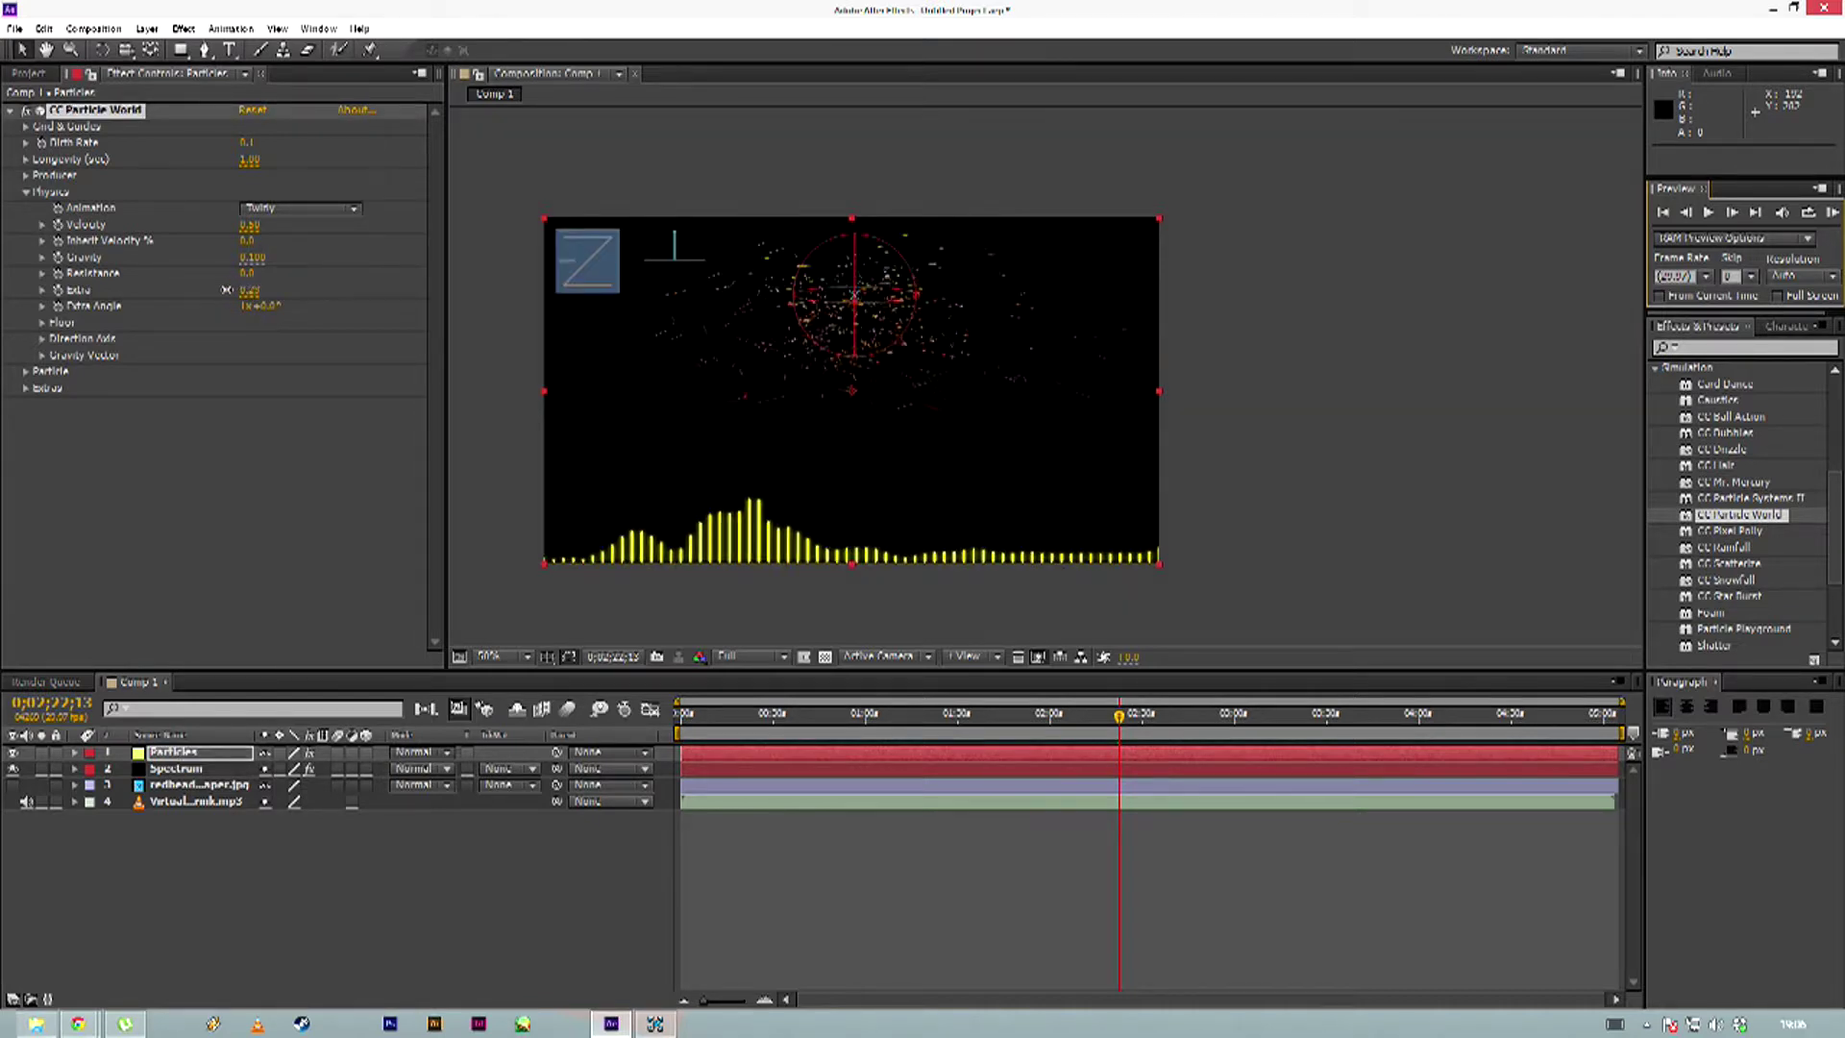
click(1709, 213)
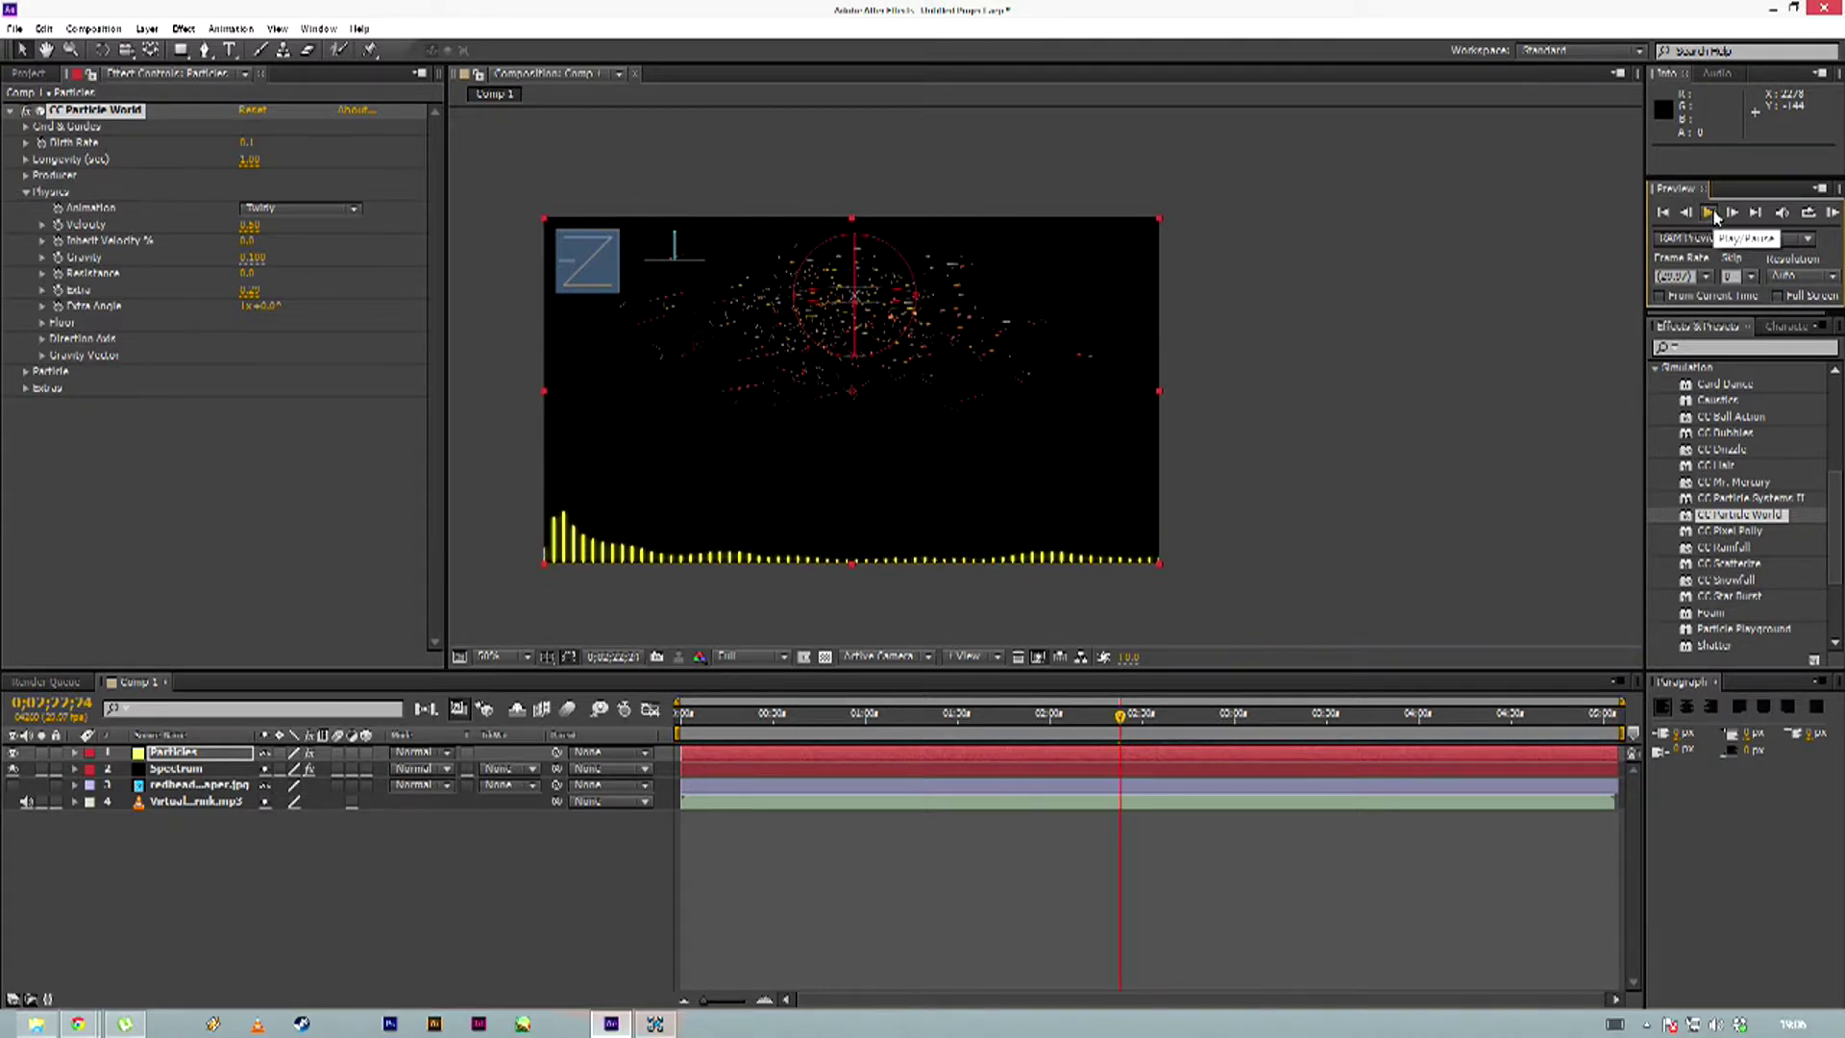
click(250, 225)
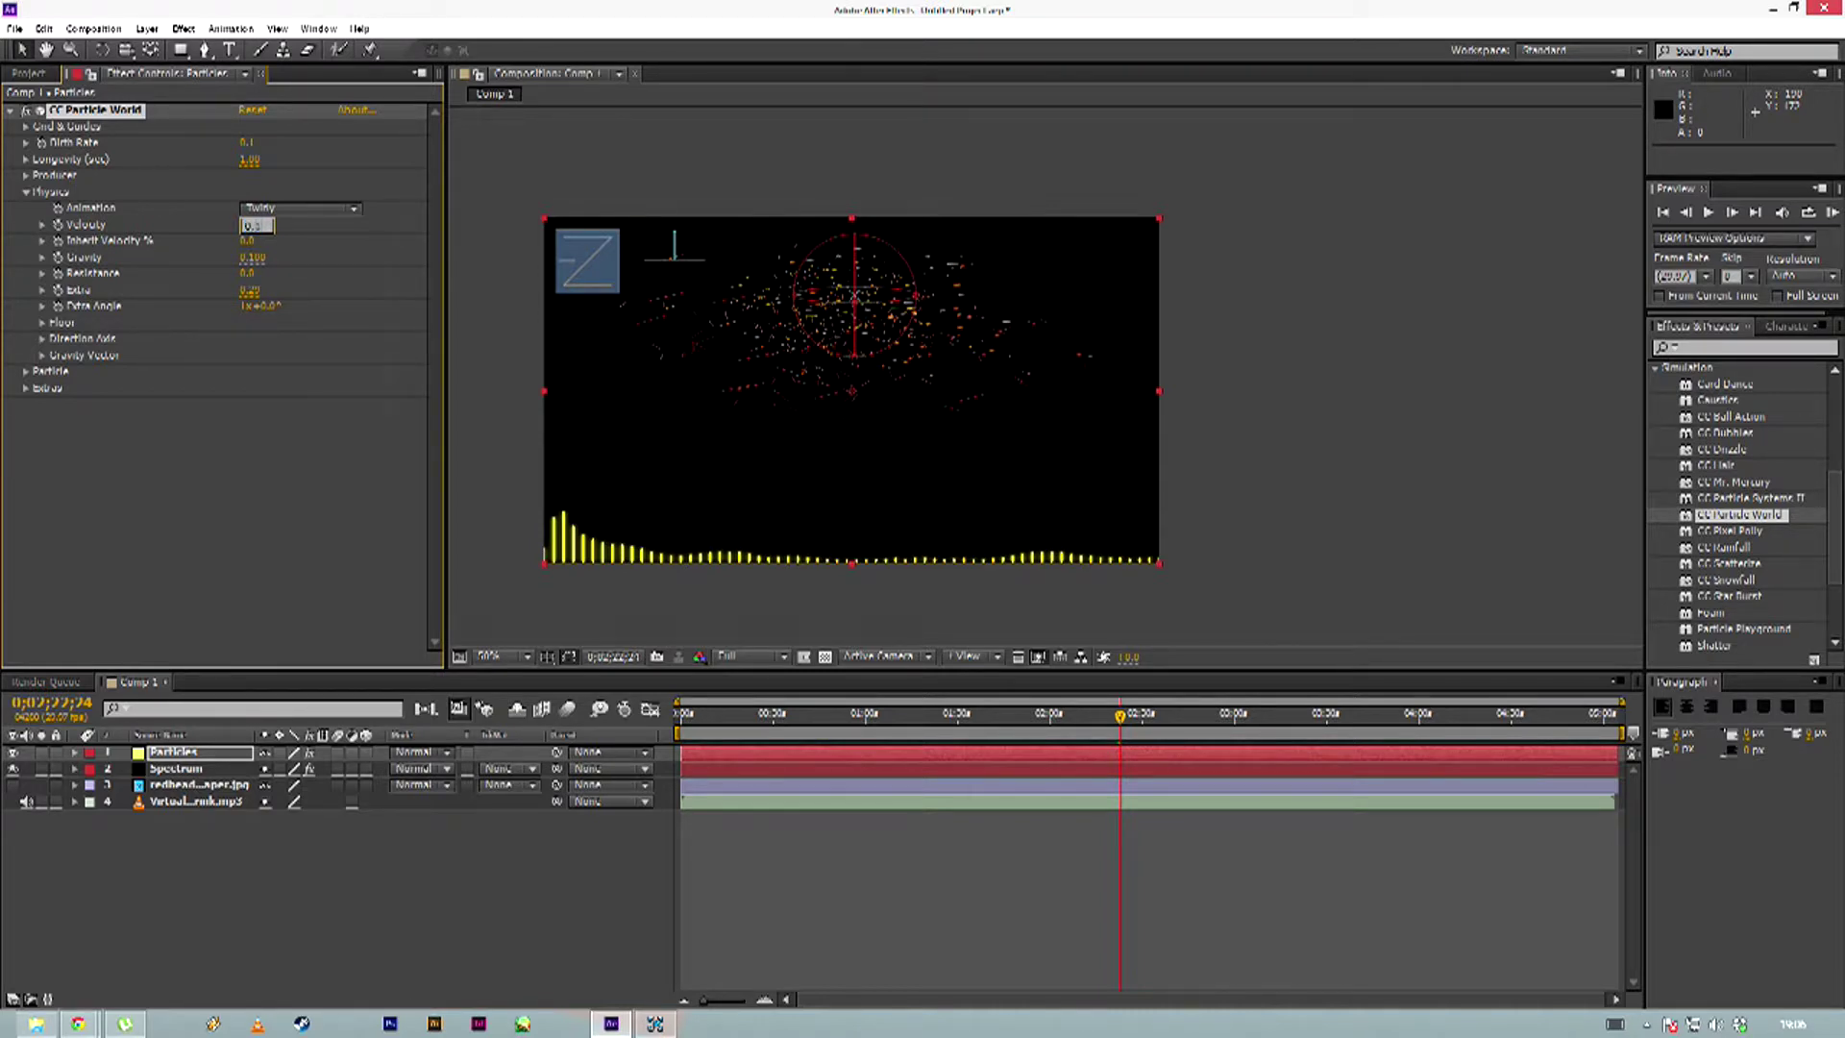
click(215, 486)
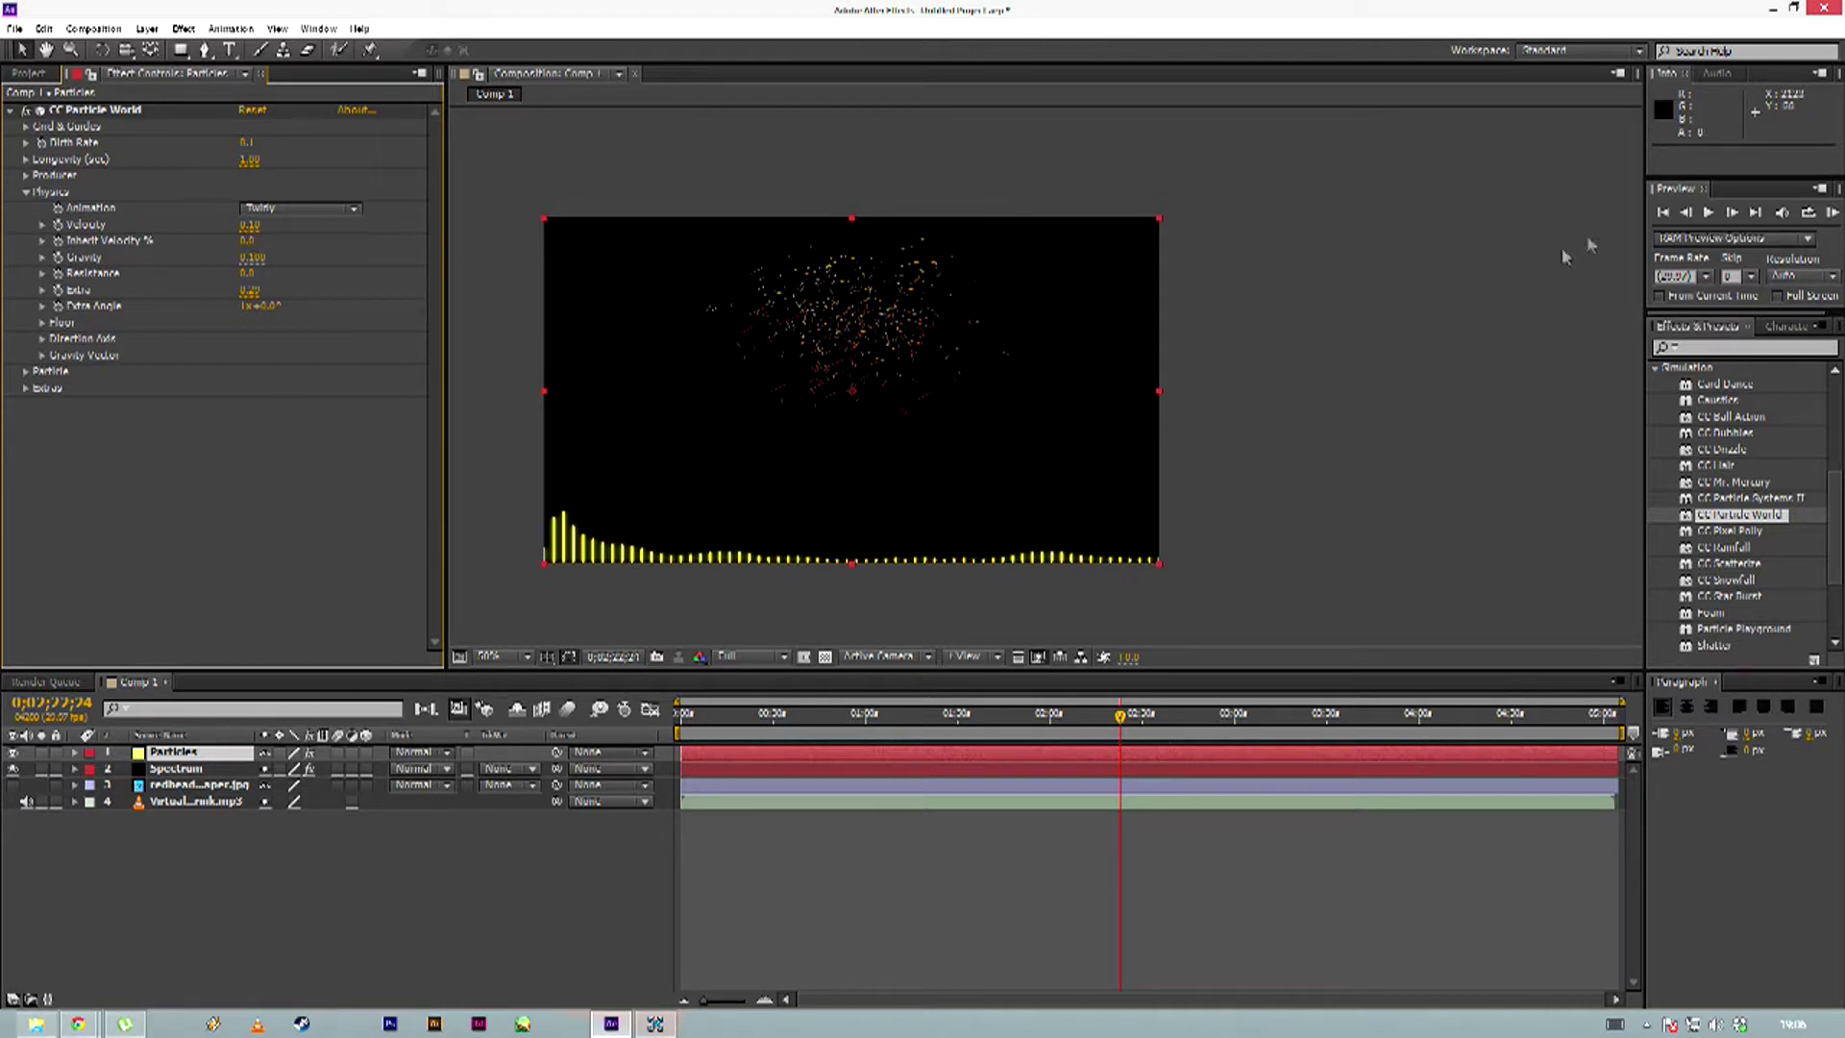
click(1708, 213)
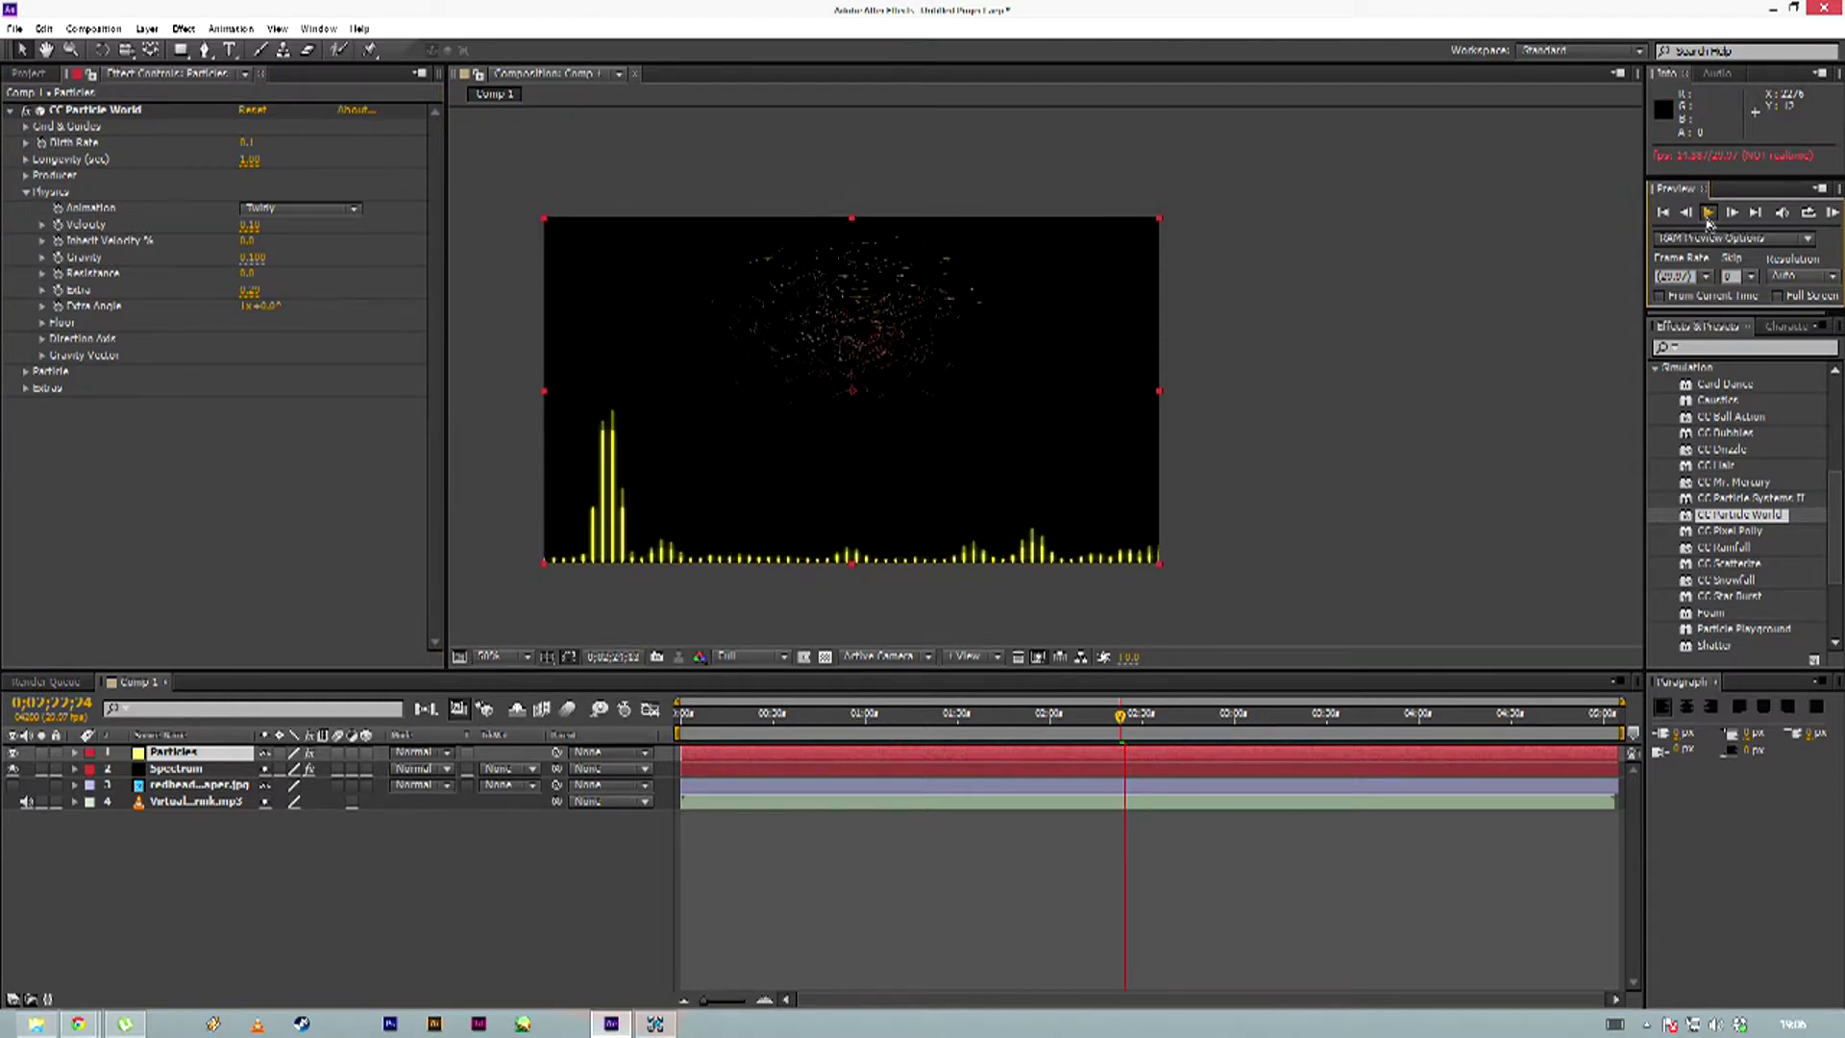
click(853, 343)
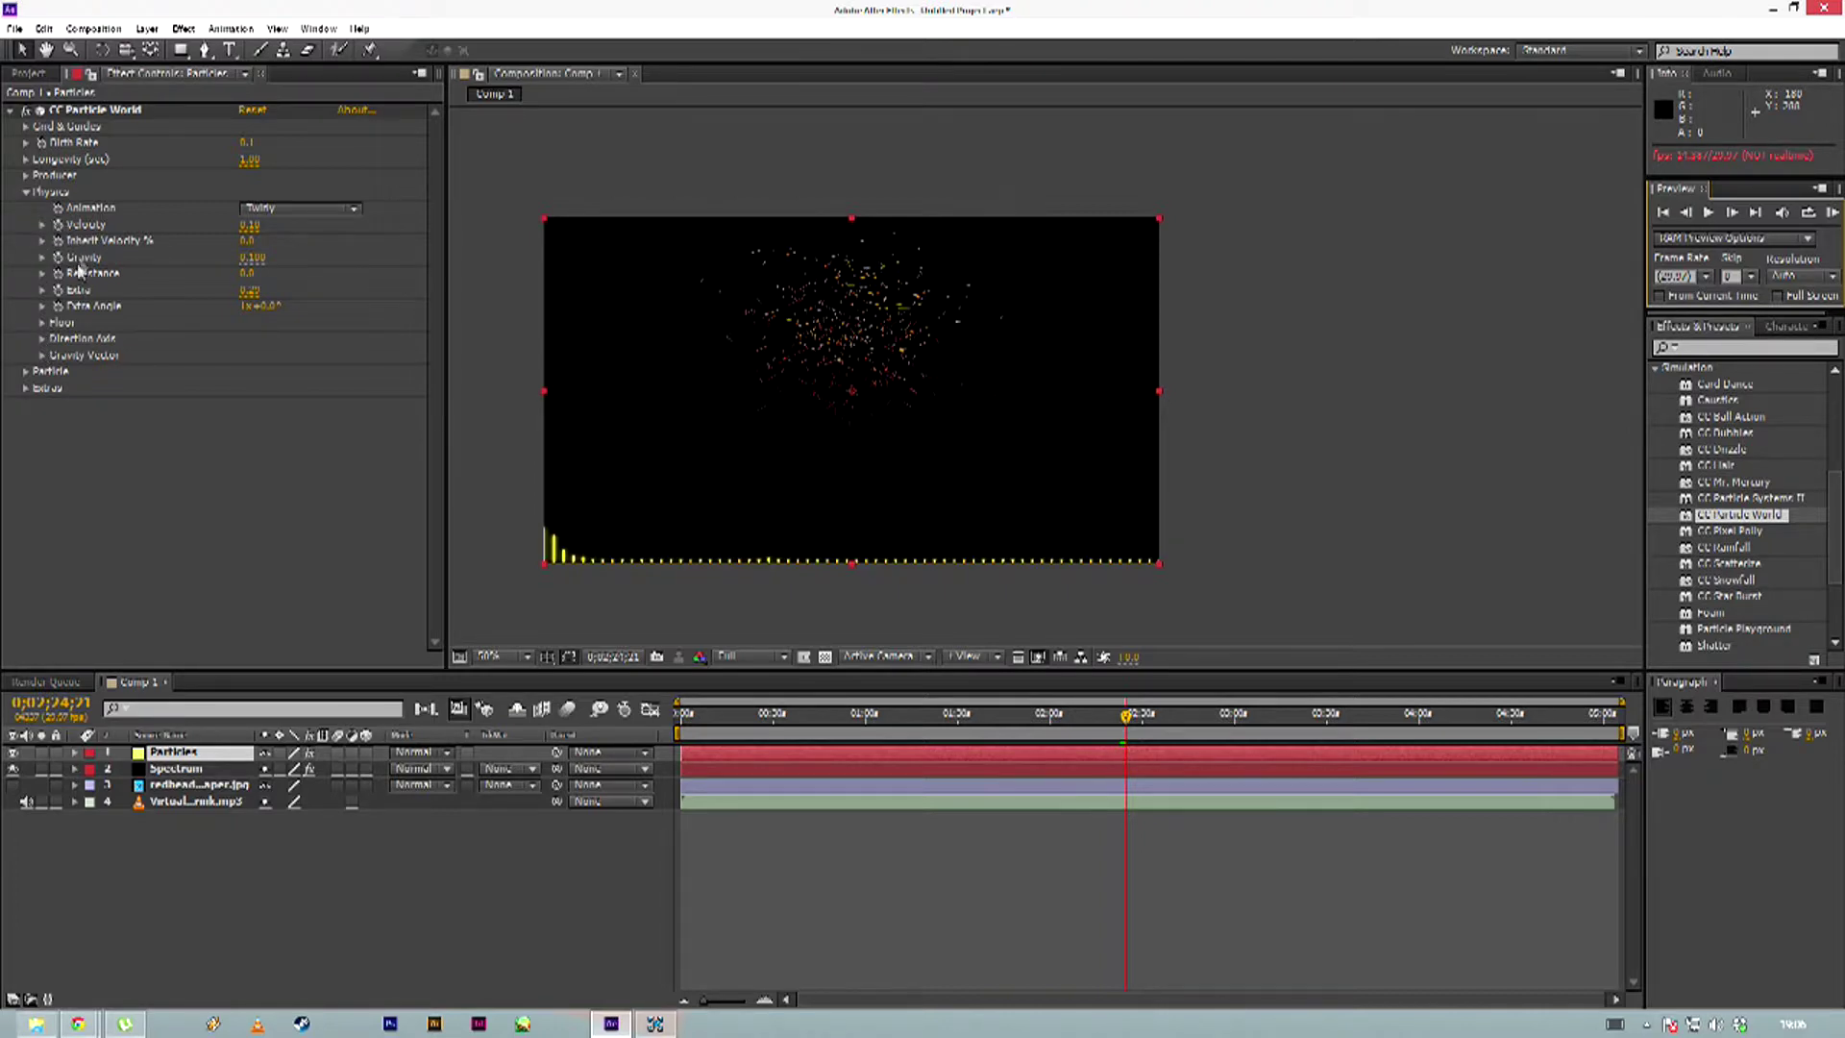
Try several Gravity strengths for the particles, from 0 upward, and settle on 0.150
click(251, 257)
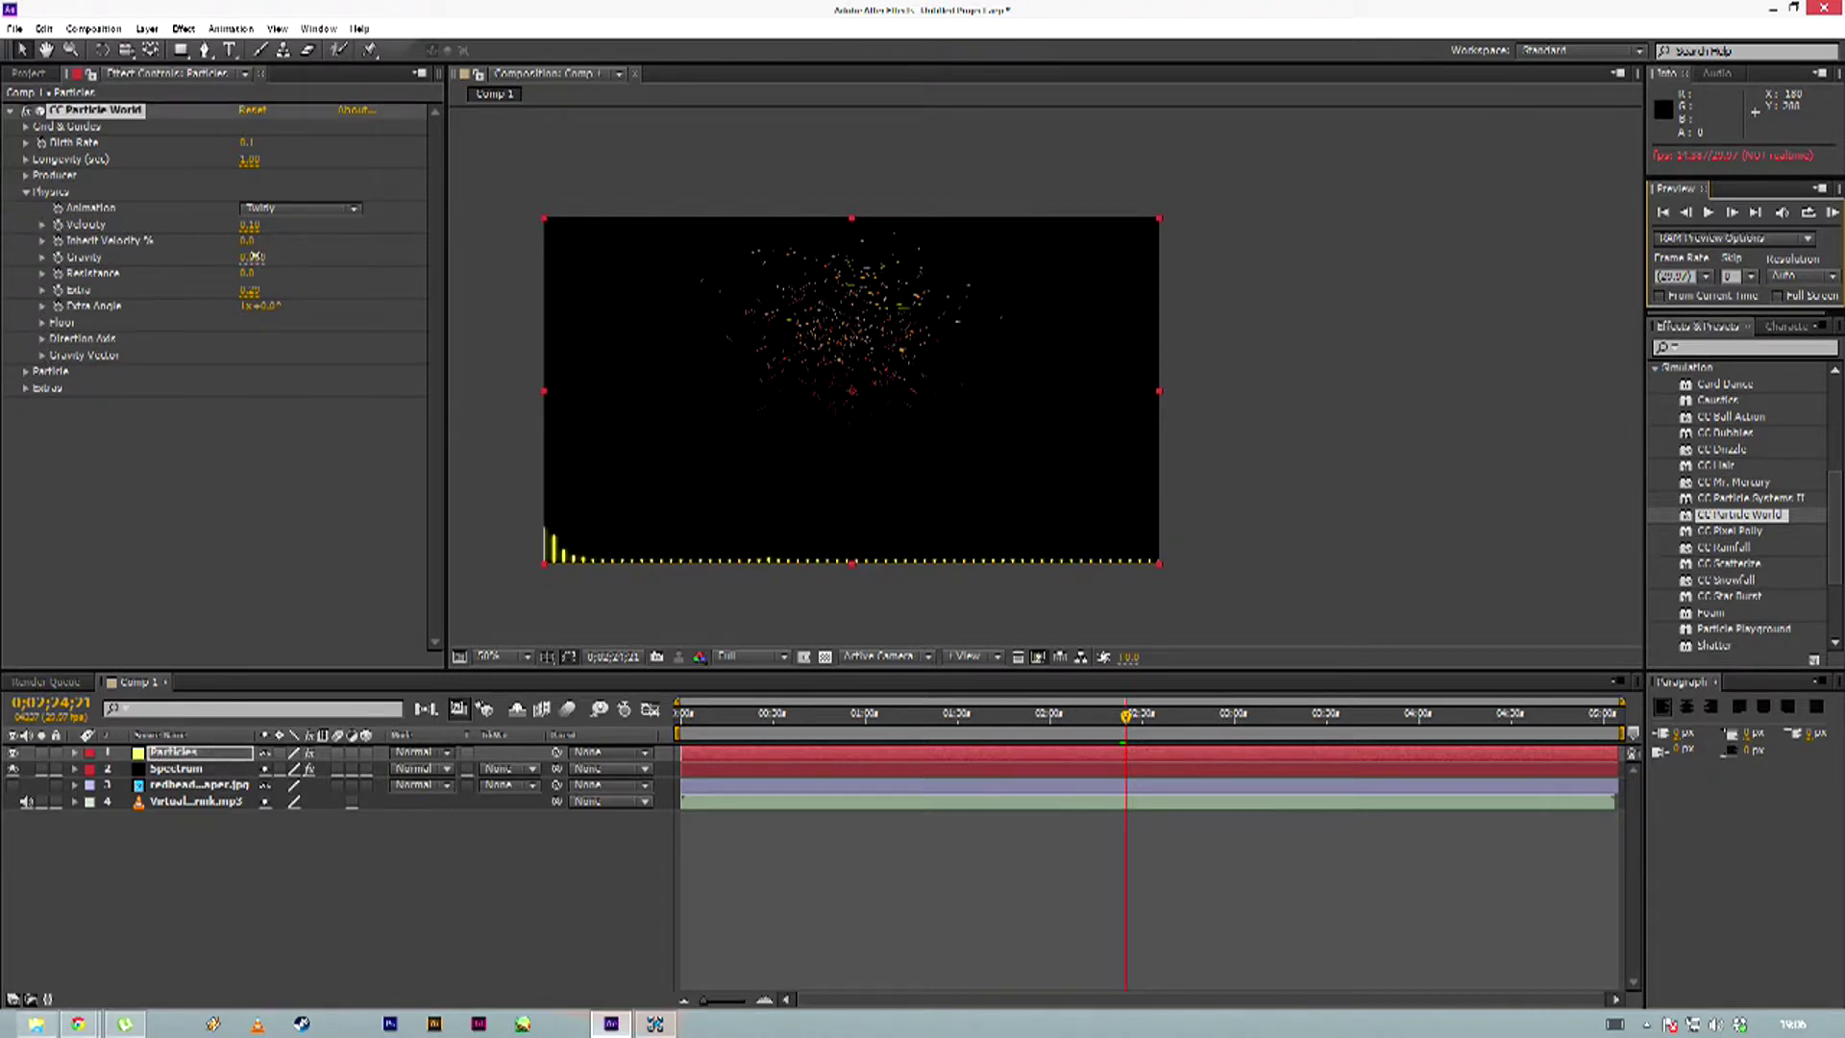
text(0)
key(Return)
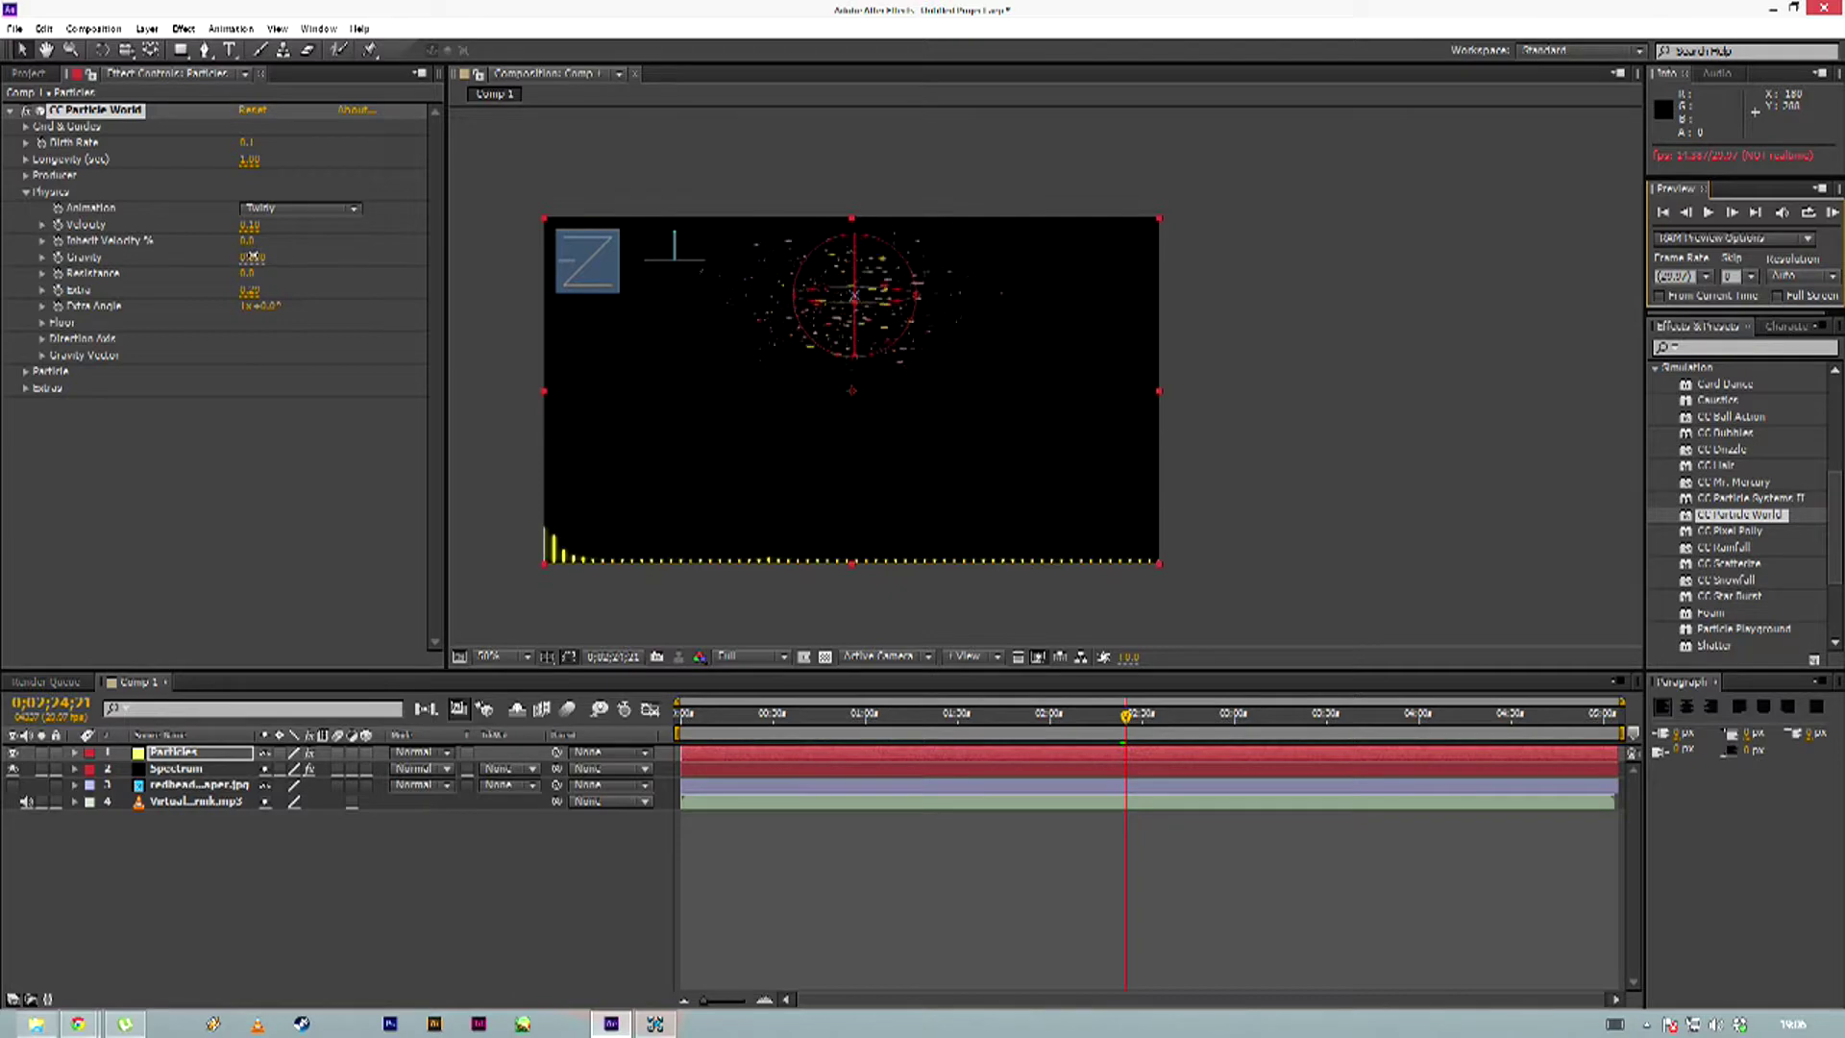
drag(255, 258, 267, 256)
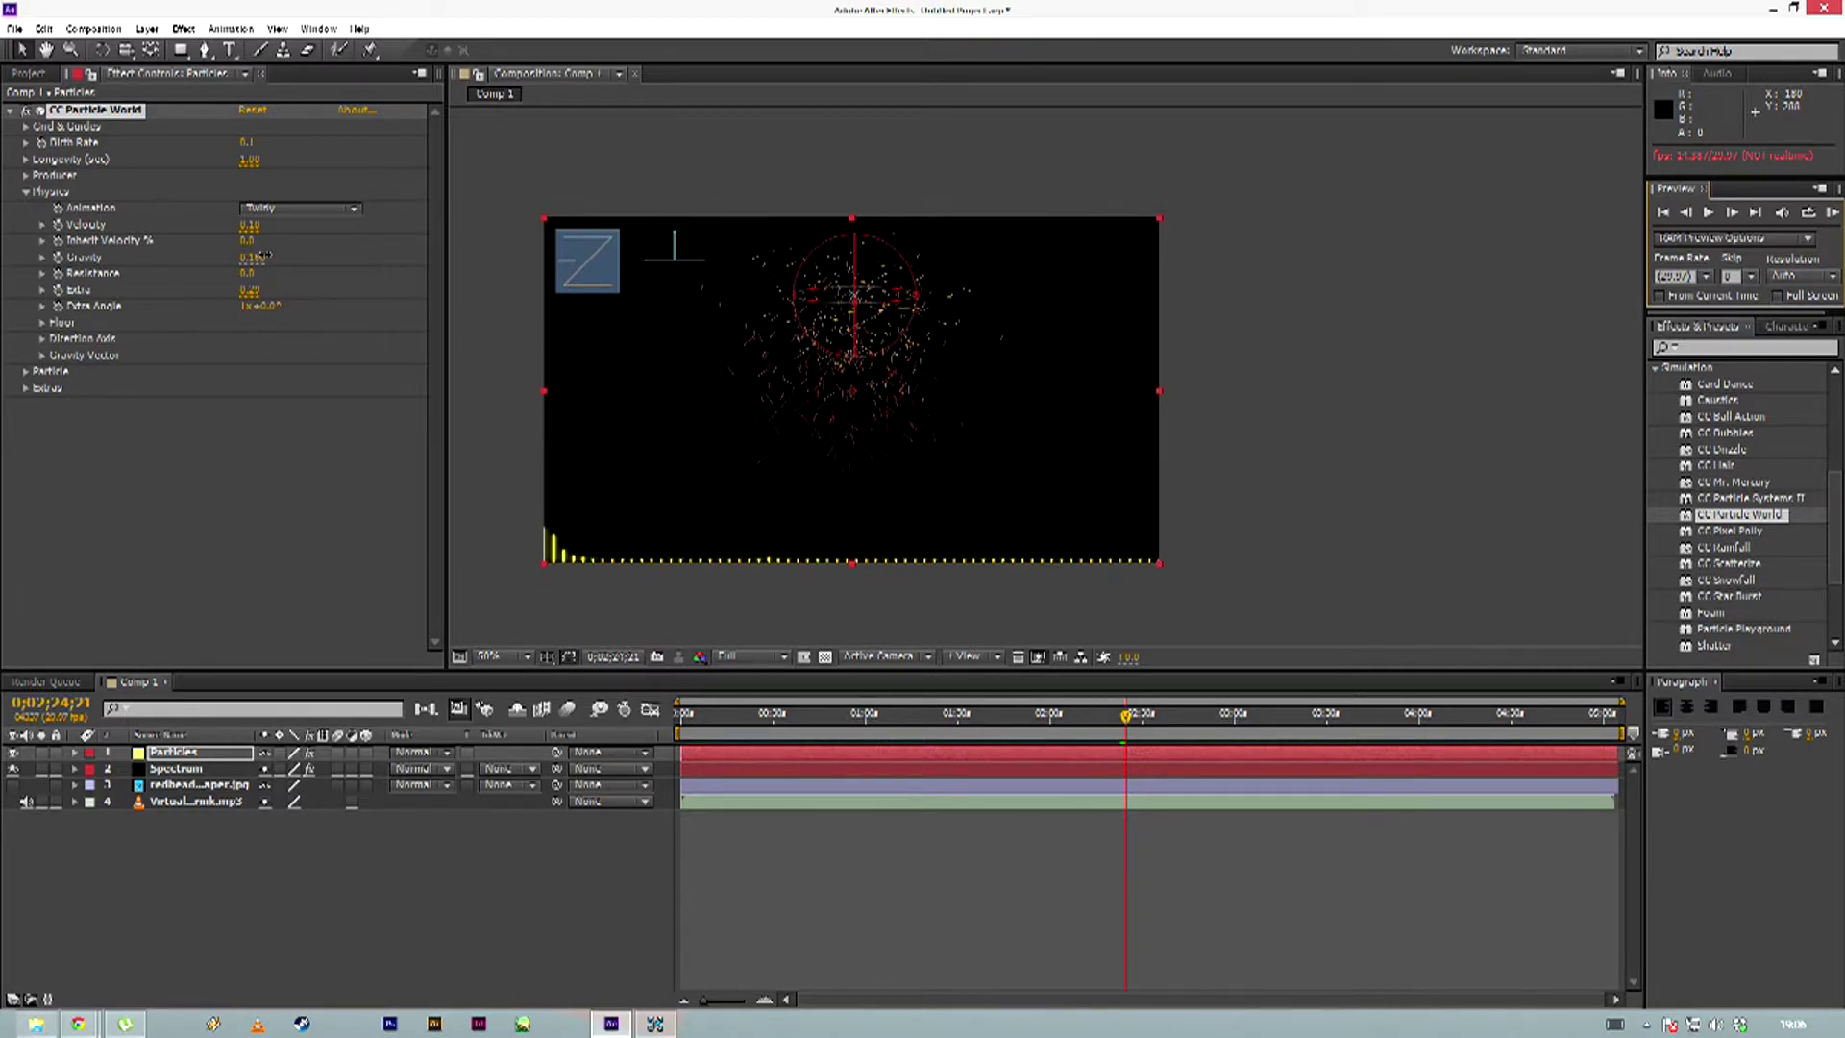
click(251, 259)
key(Return)
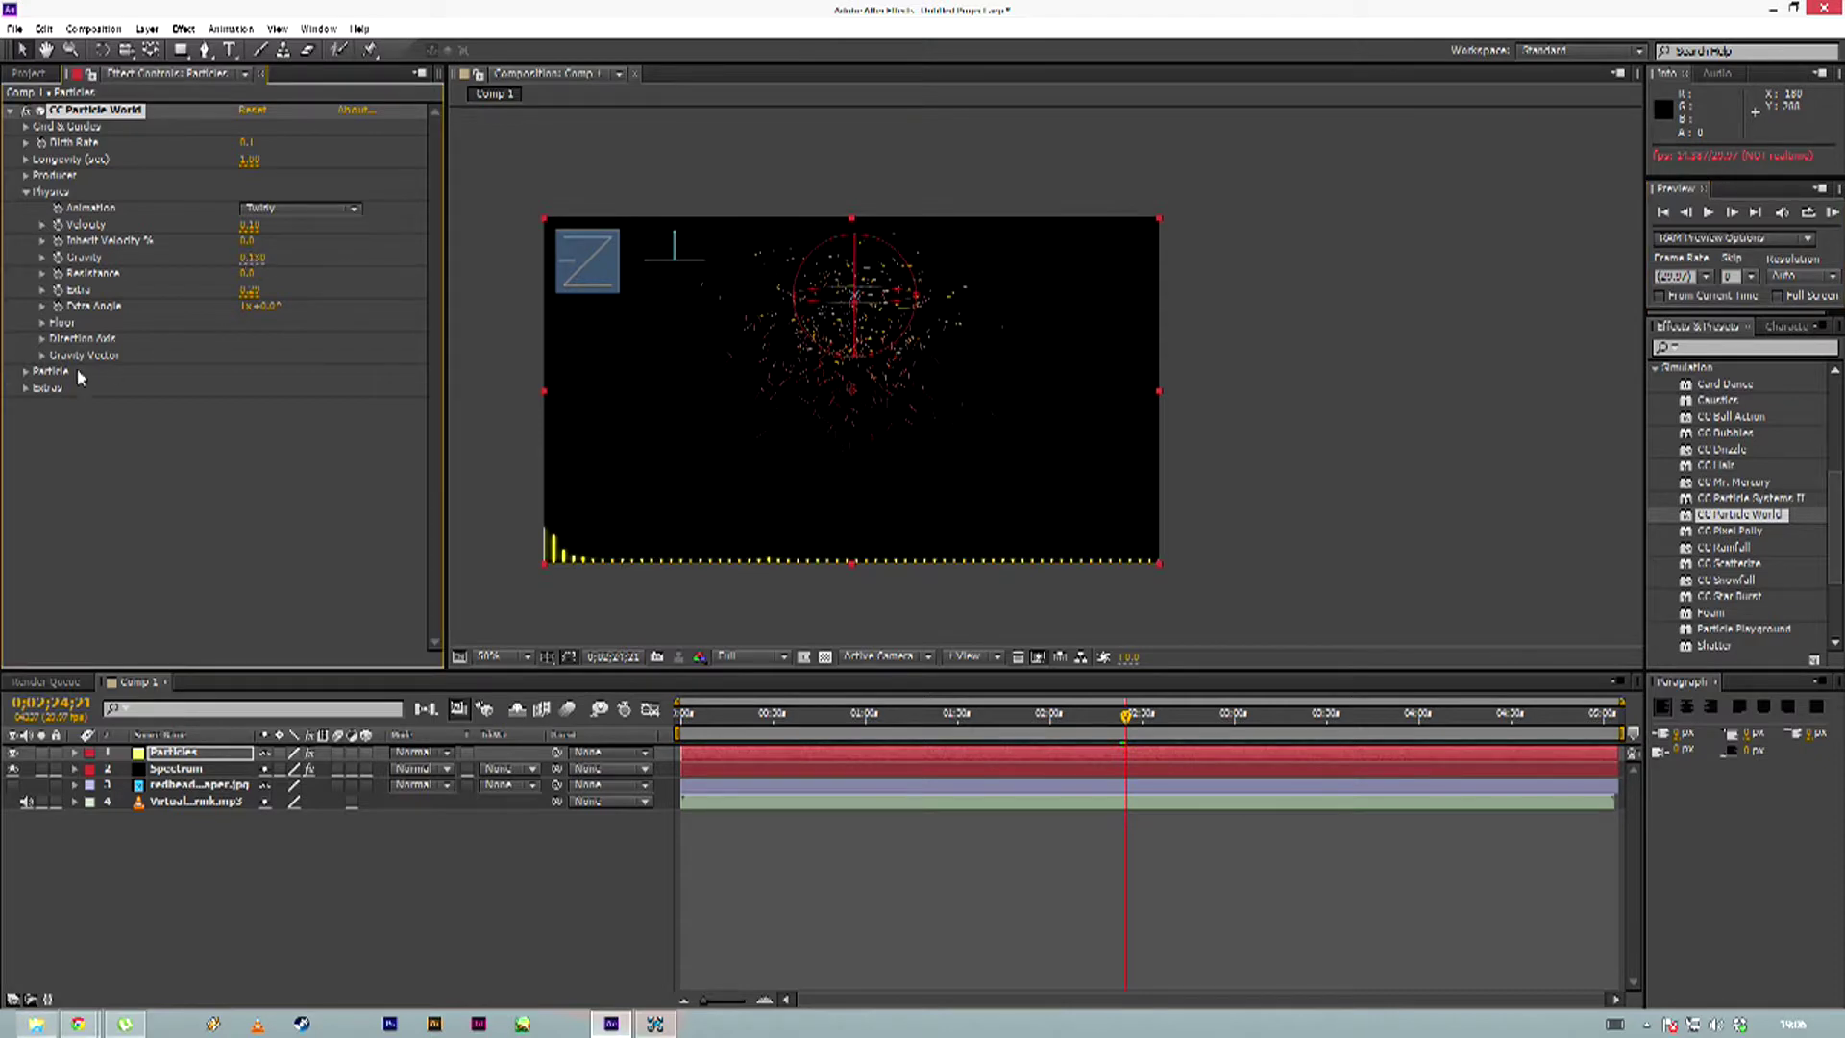
Tilt the Gravity Vector sideways by setting Gravity X to 0.720 and lowering Gravity Y, and preview the motion
click(42, 355)
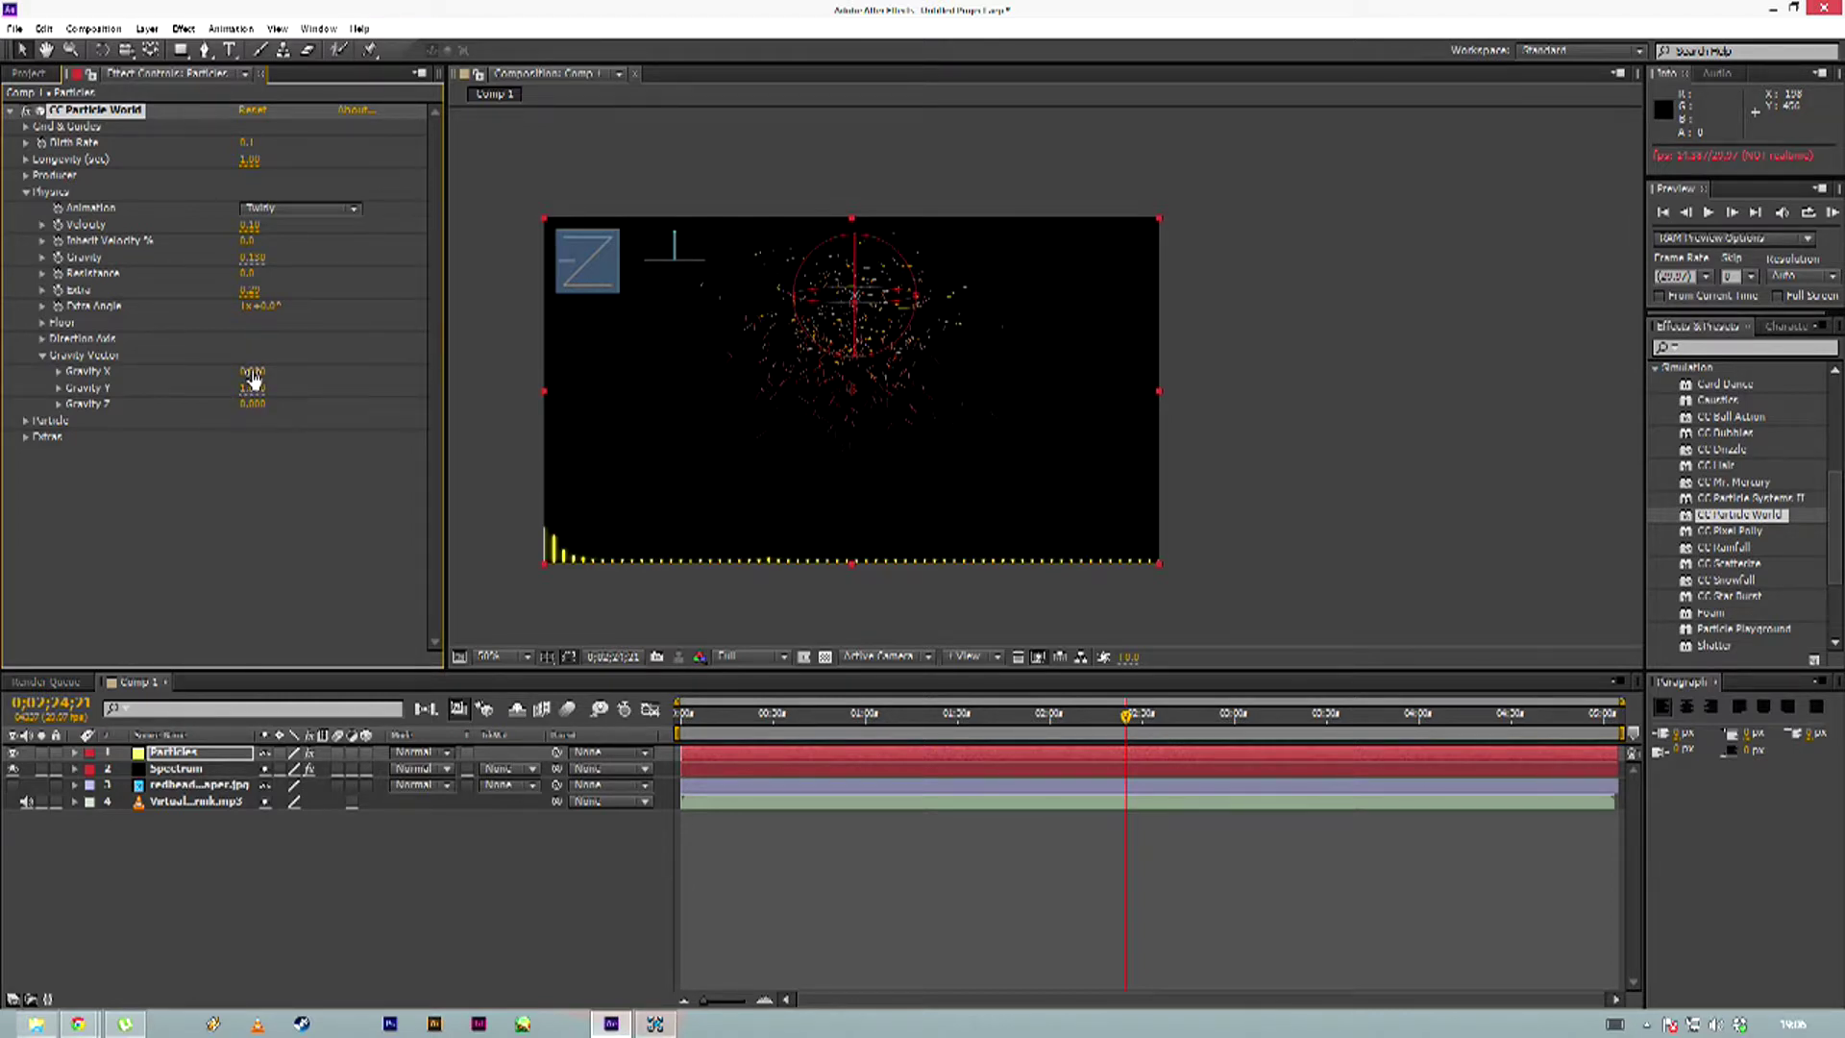
drag(252, 372, 372, 359)
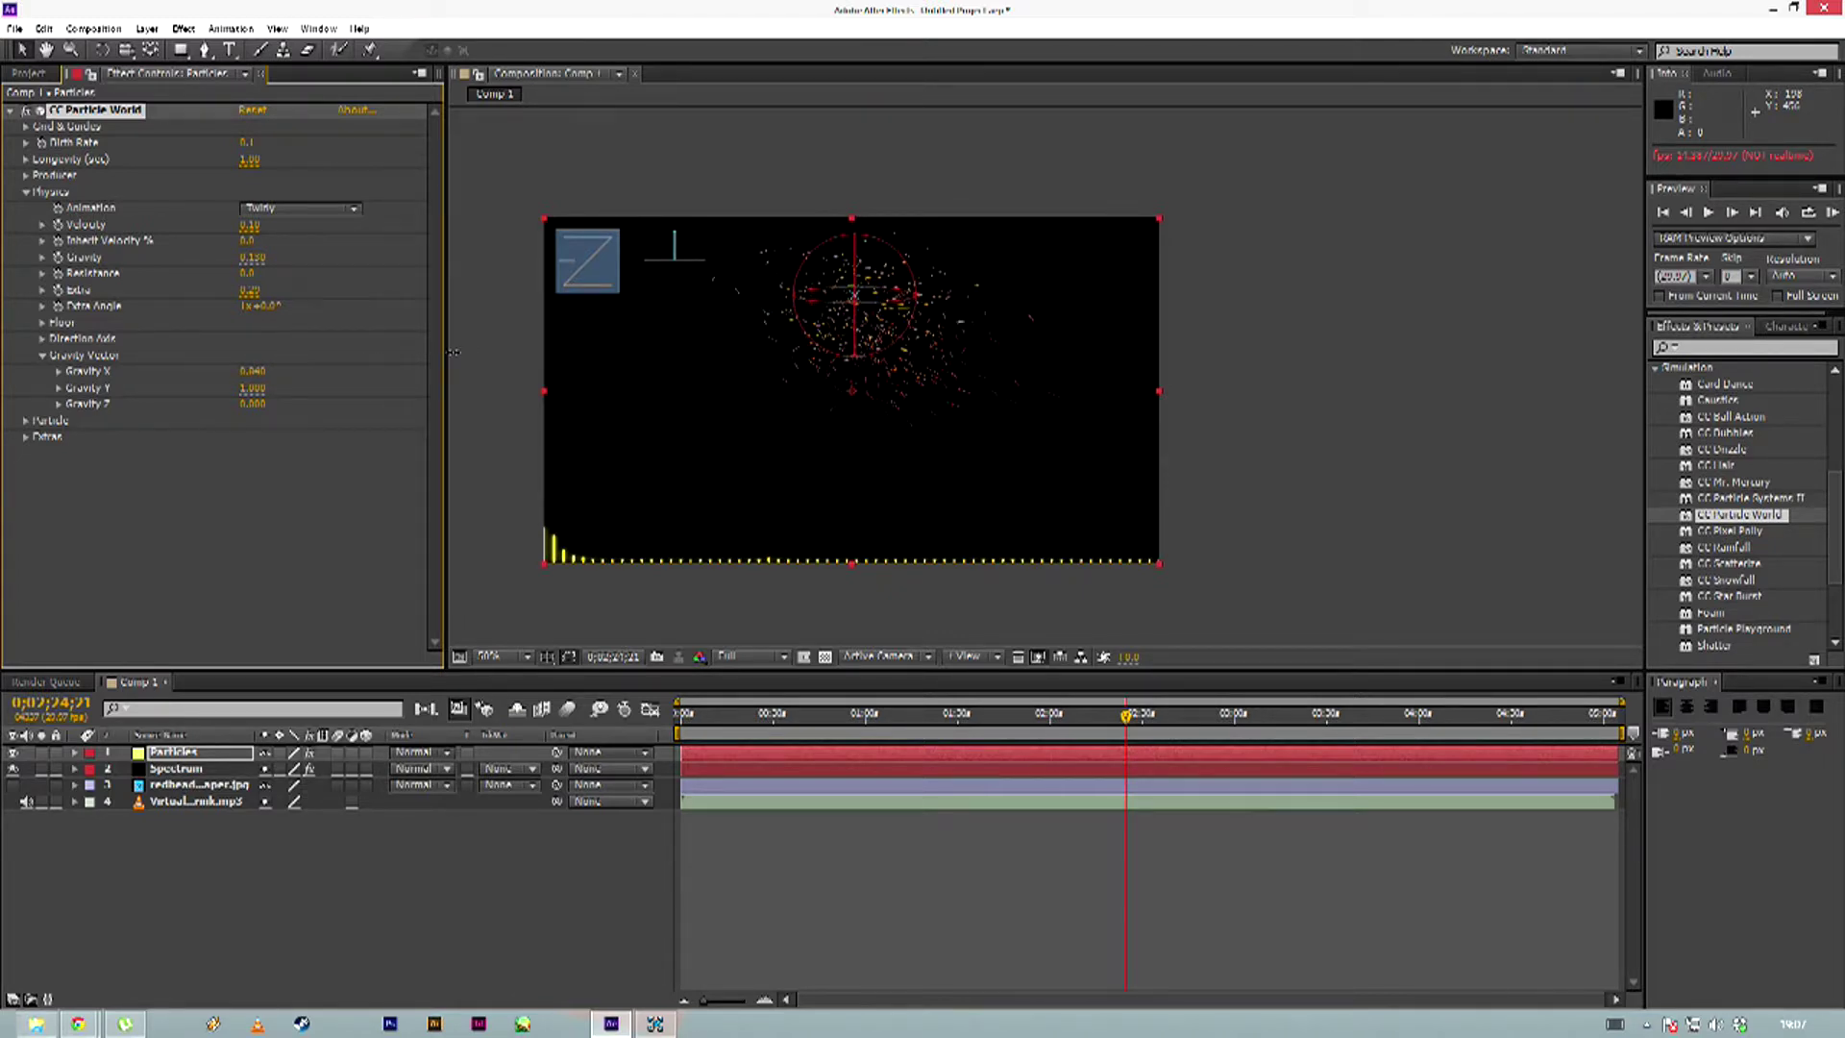
mouse_move(252, 388)
mouse_down()
mouse_move(173, 388)
mouse_move(197, 391)
mouse_up()
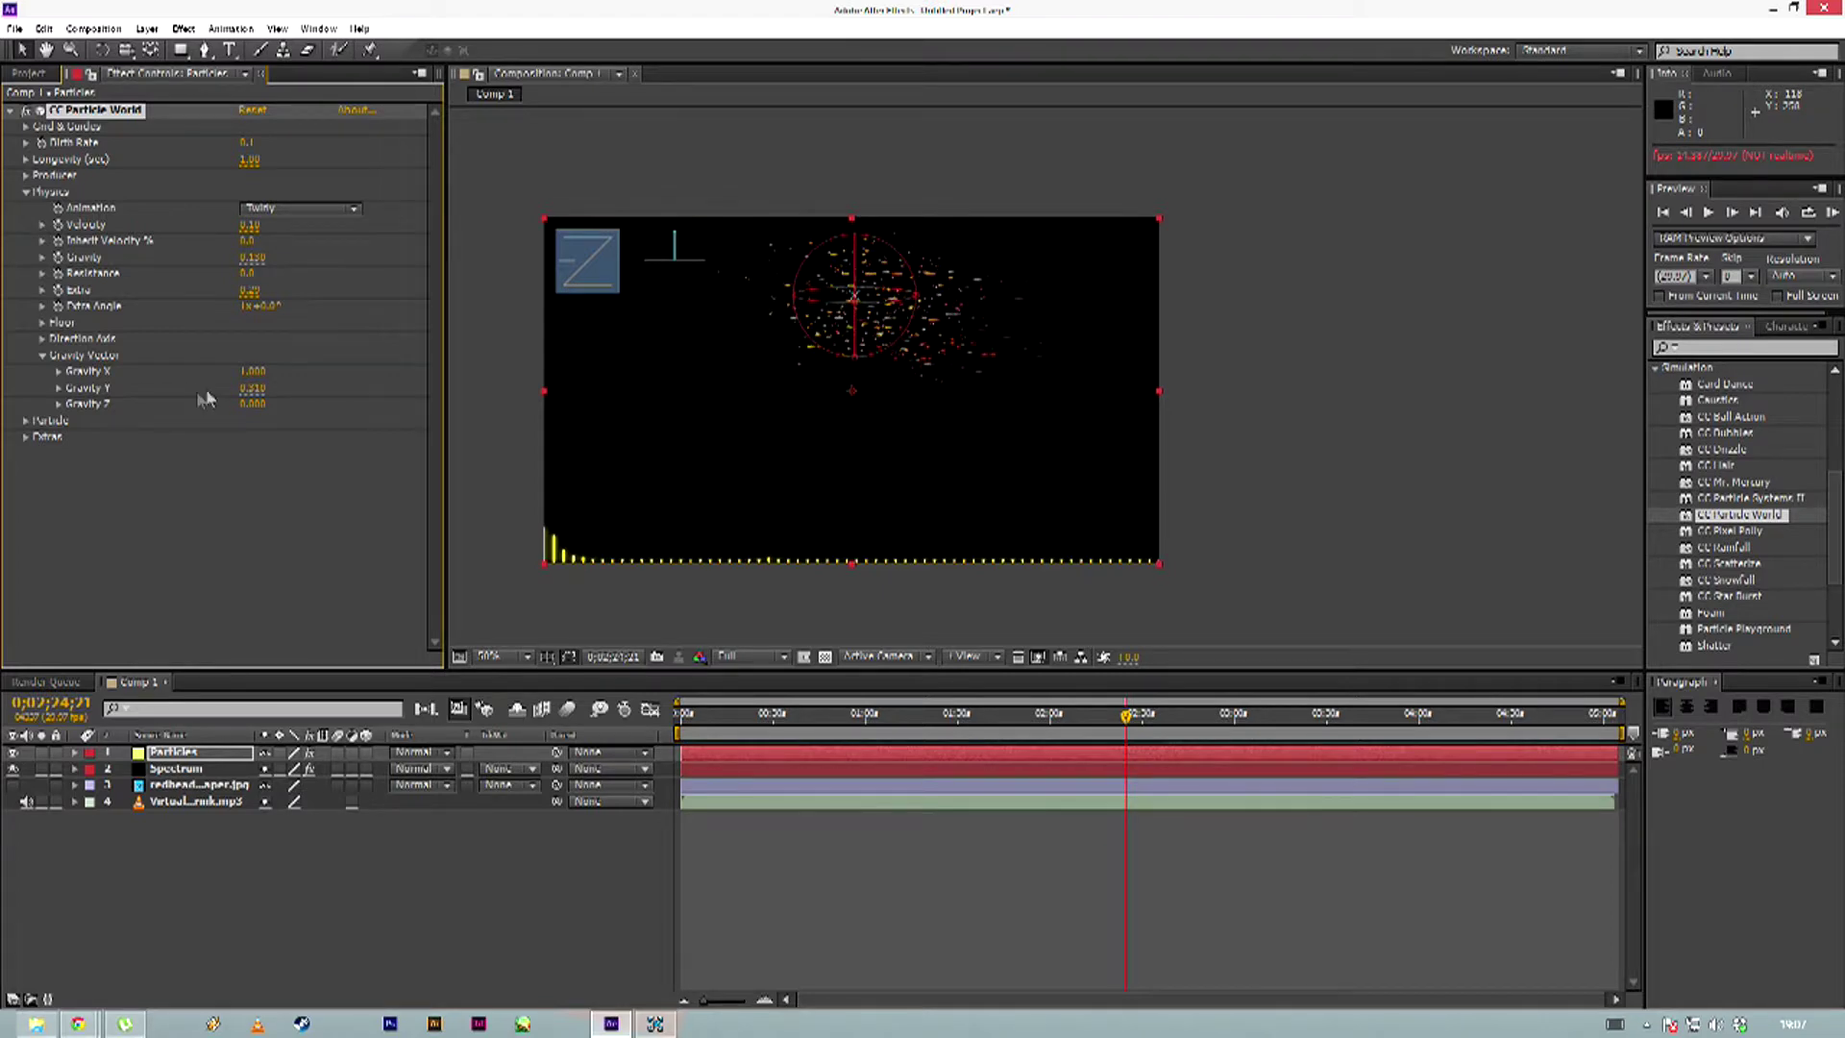
drag(252, 371, 240, 371)
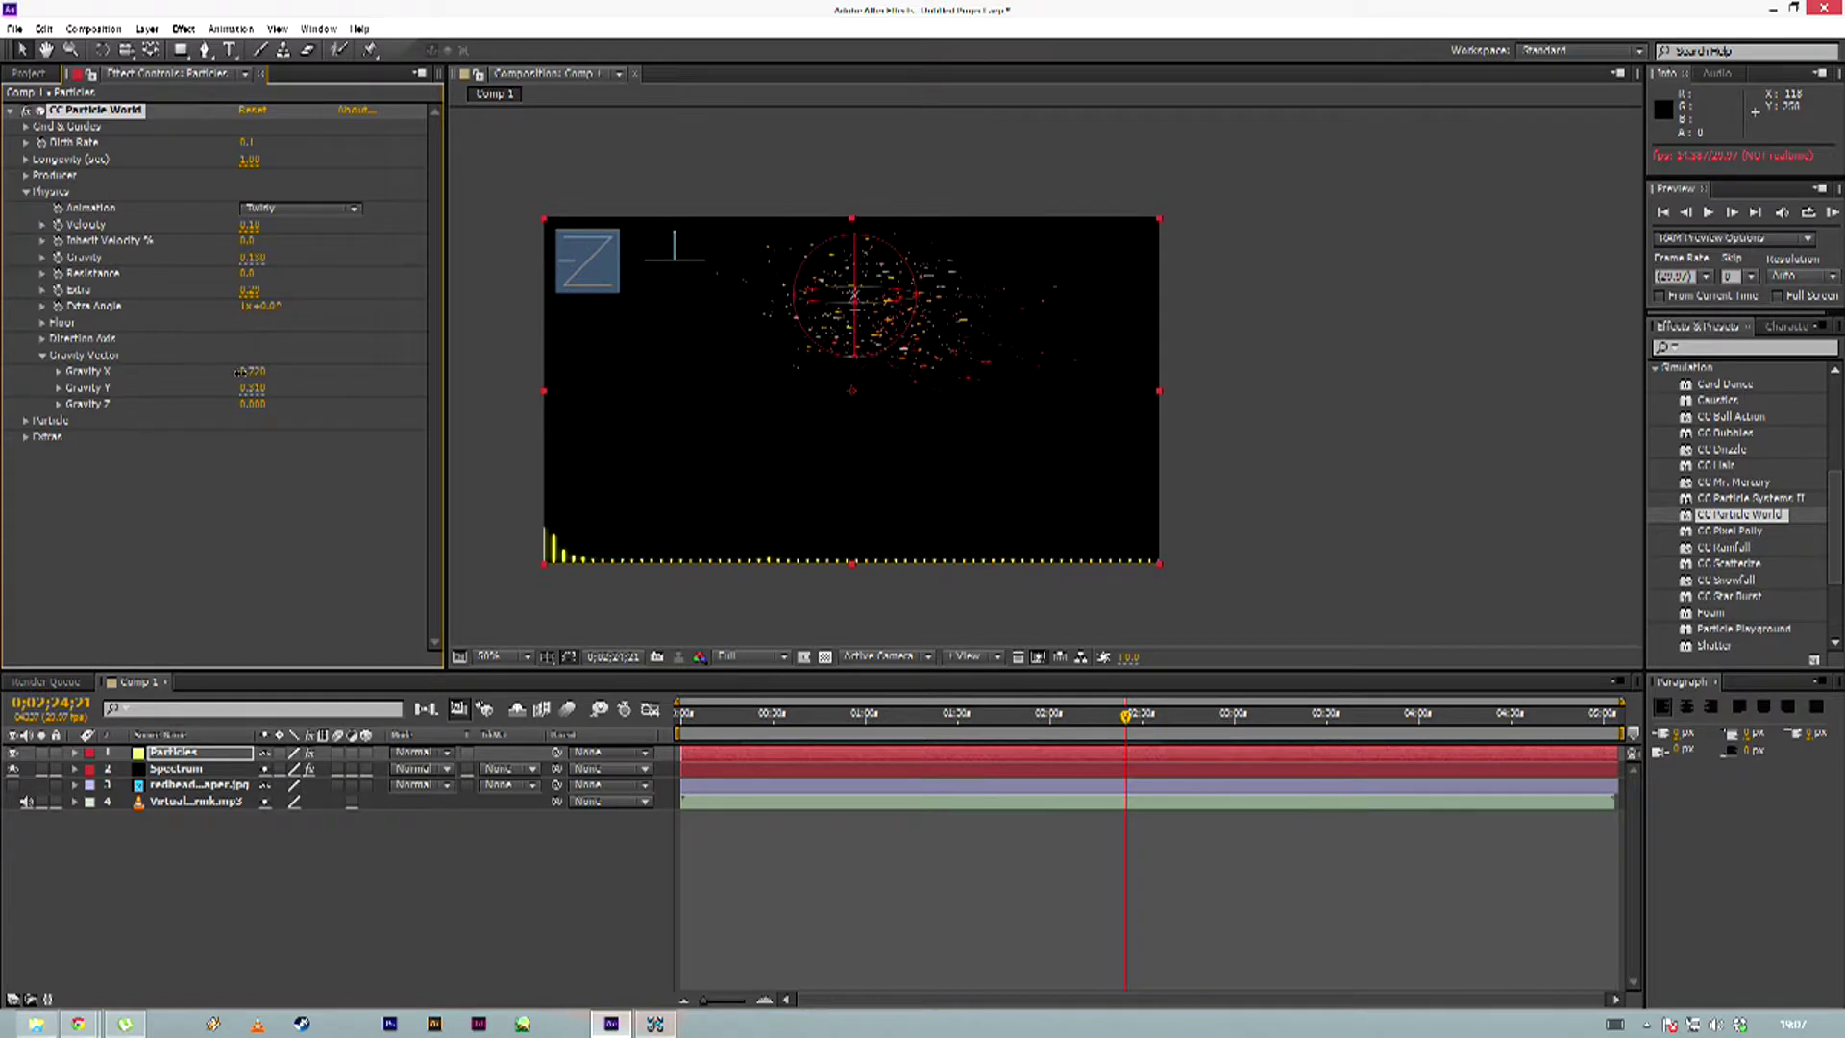
click(1709, 213)
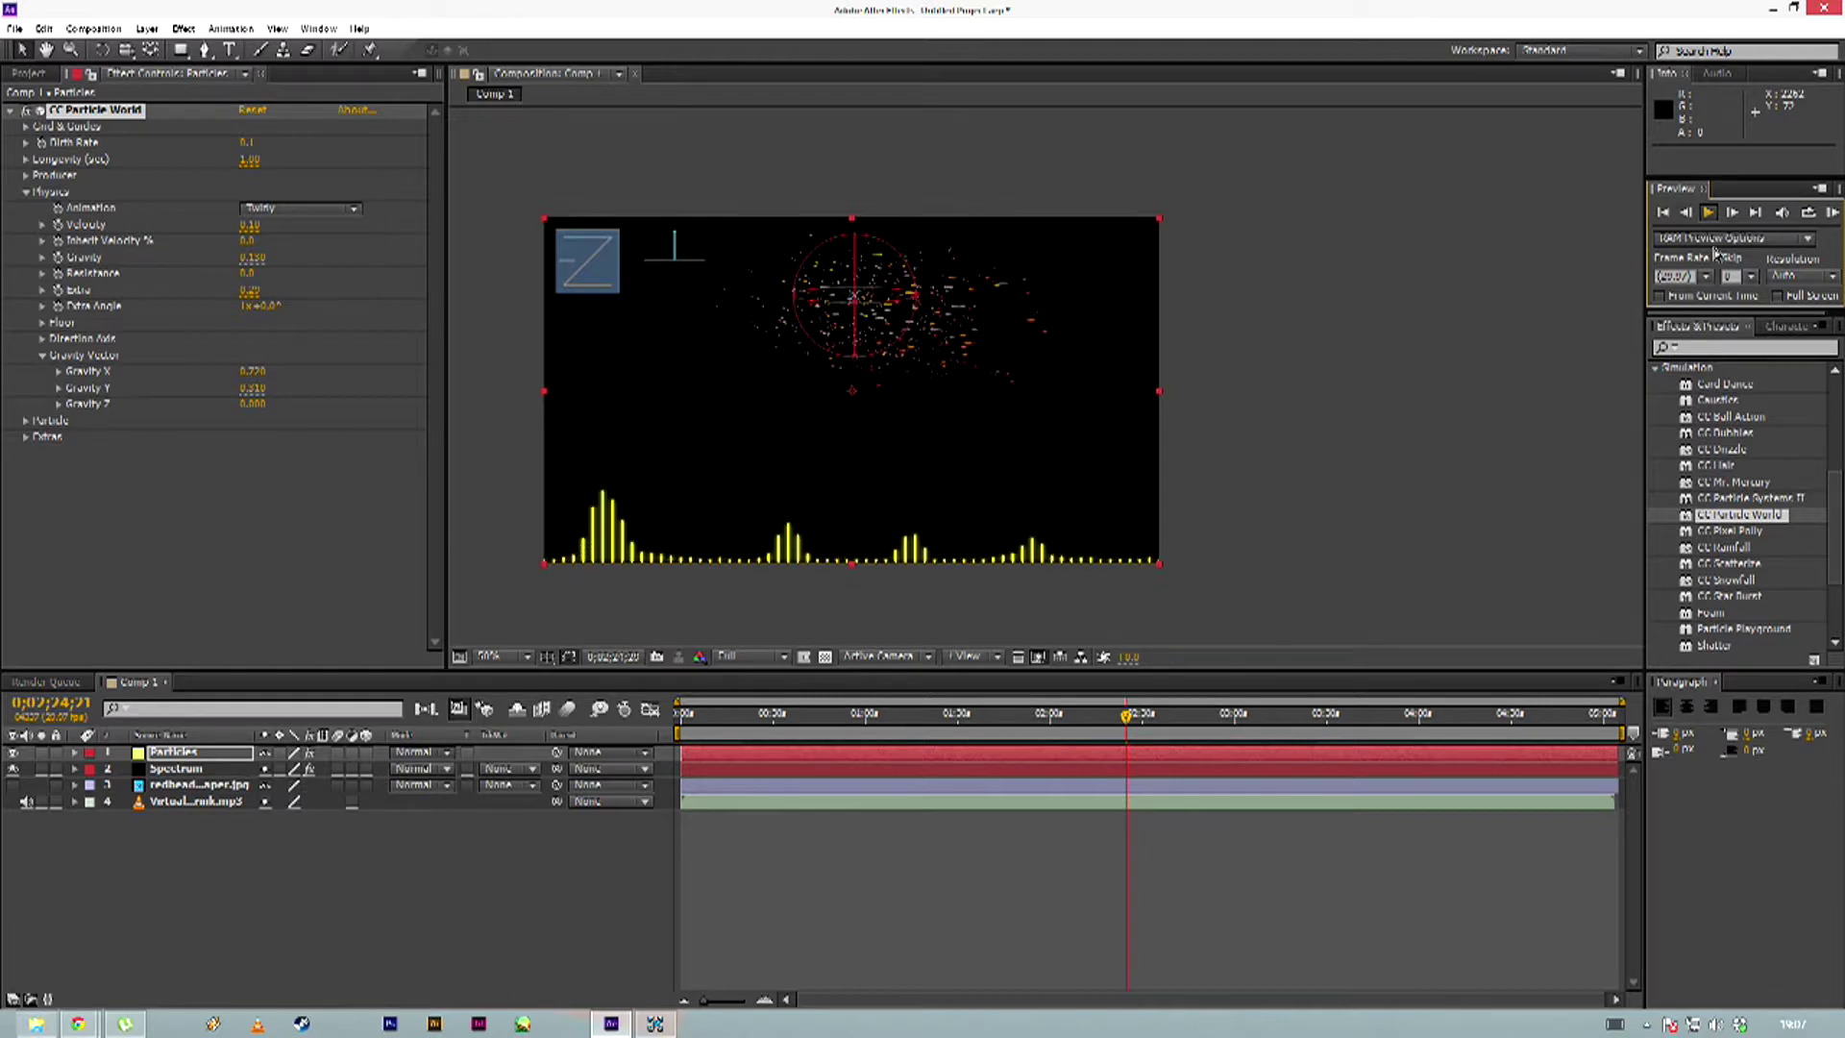
Set the particles' Birth Rate to 0.01 and preview the motion
click(244, 144)
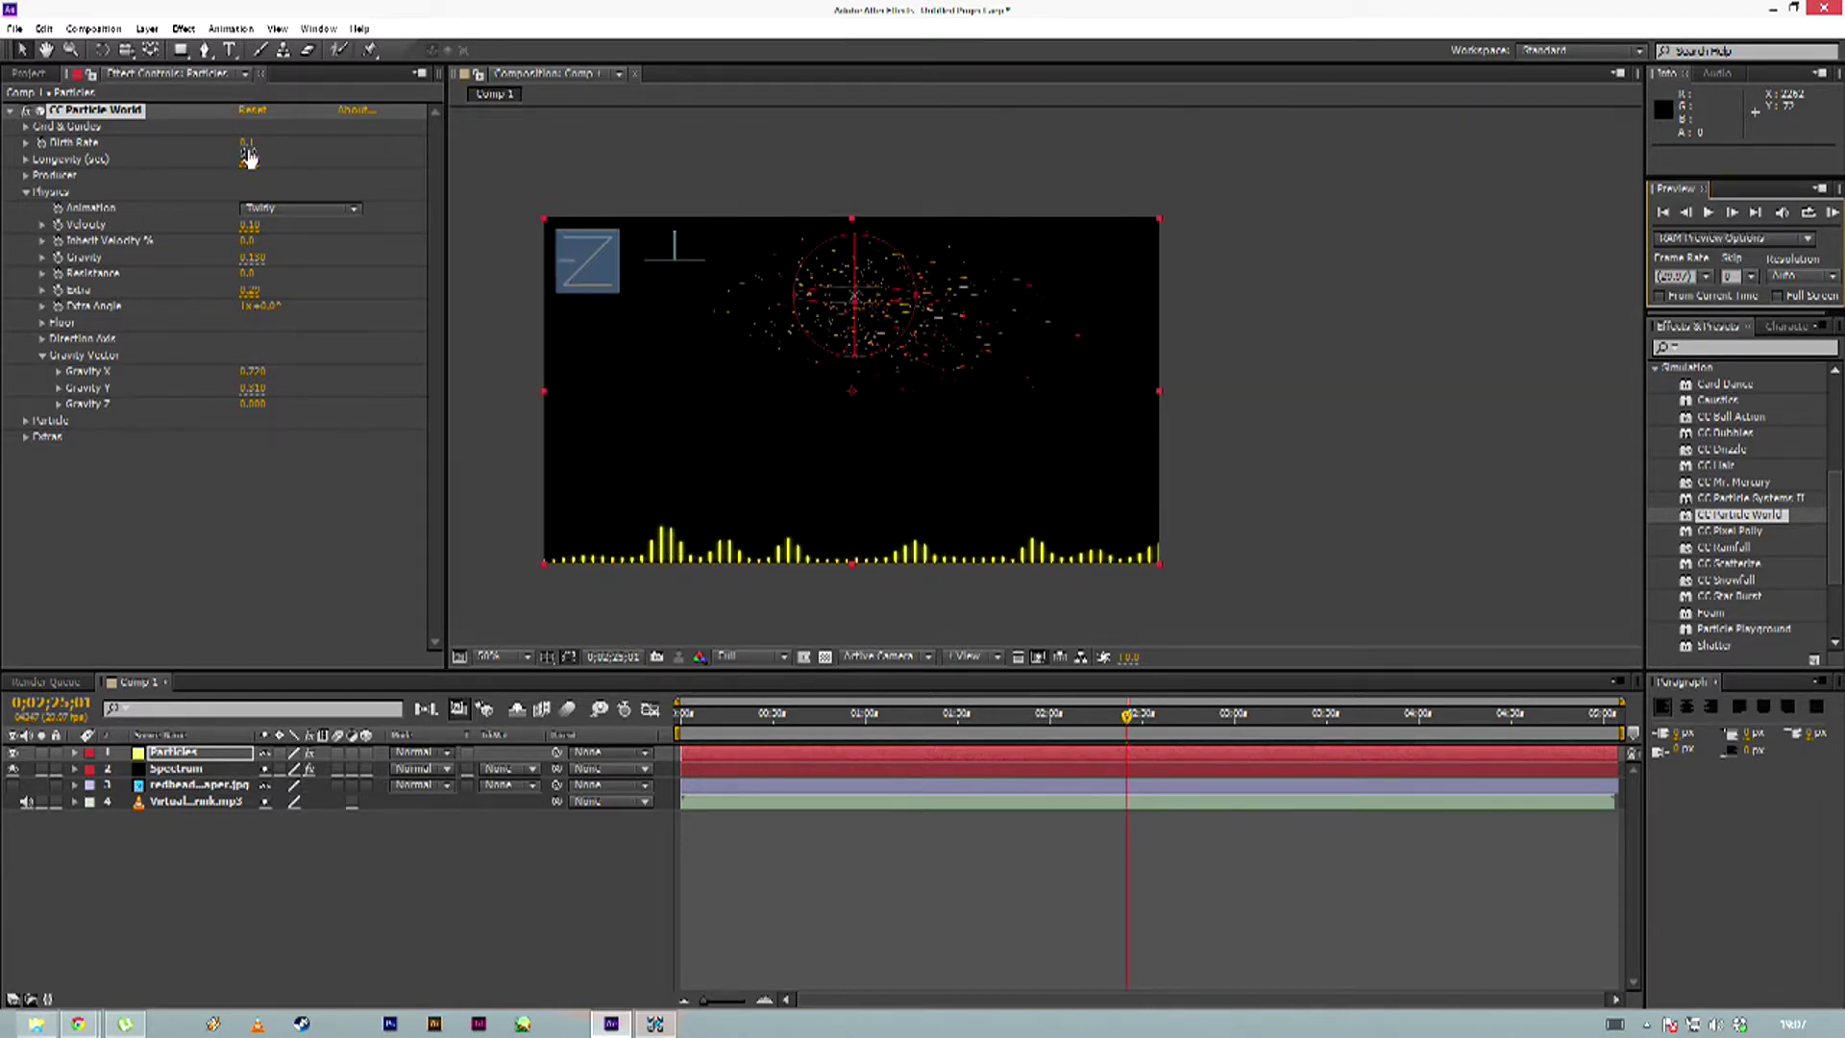
click(247, 144)
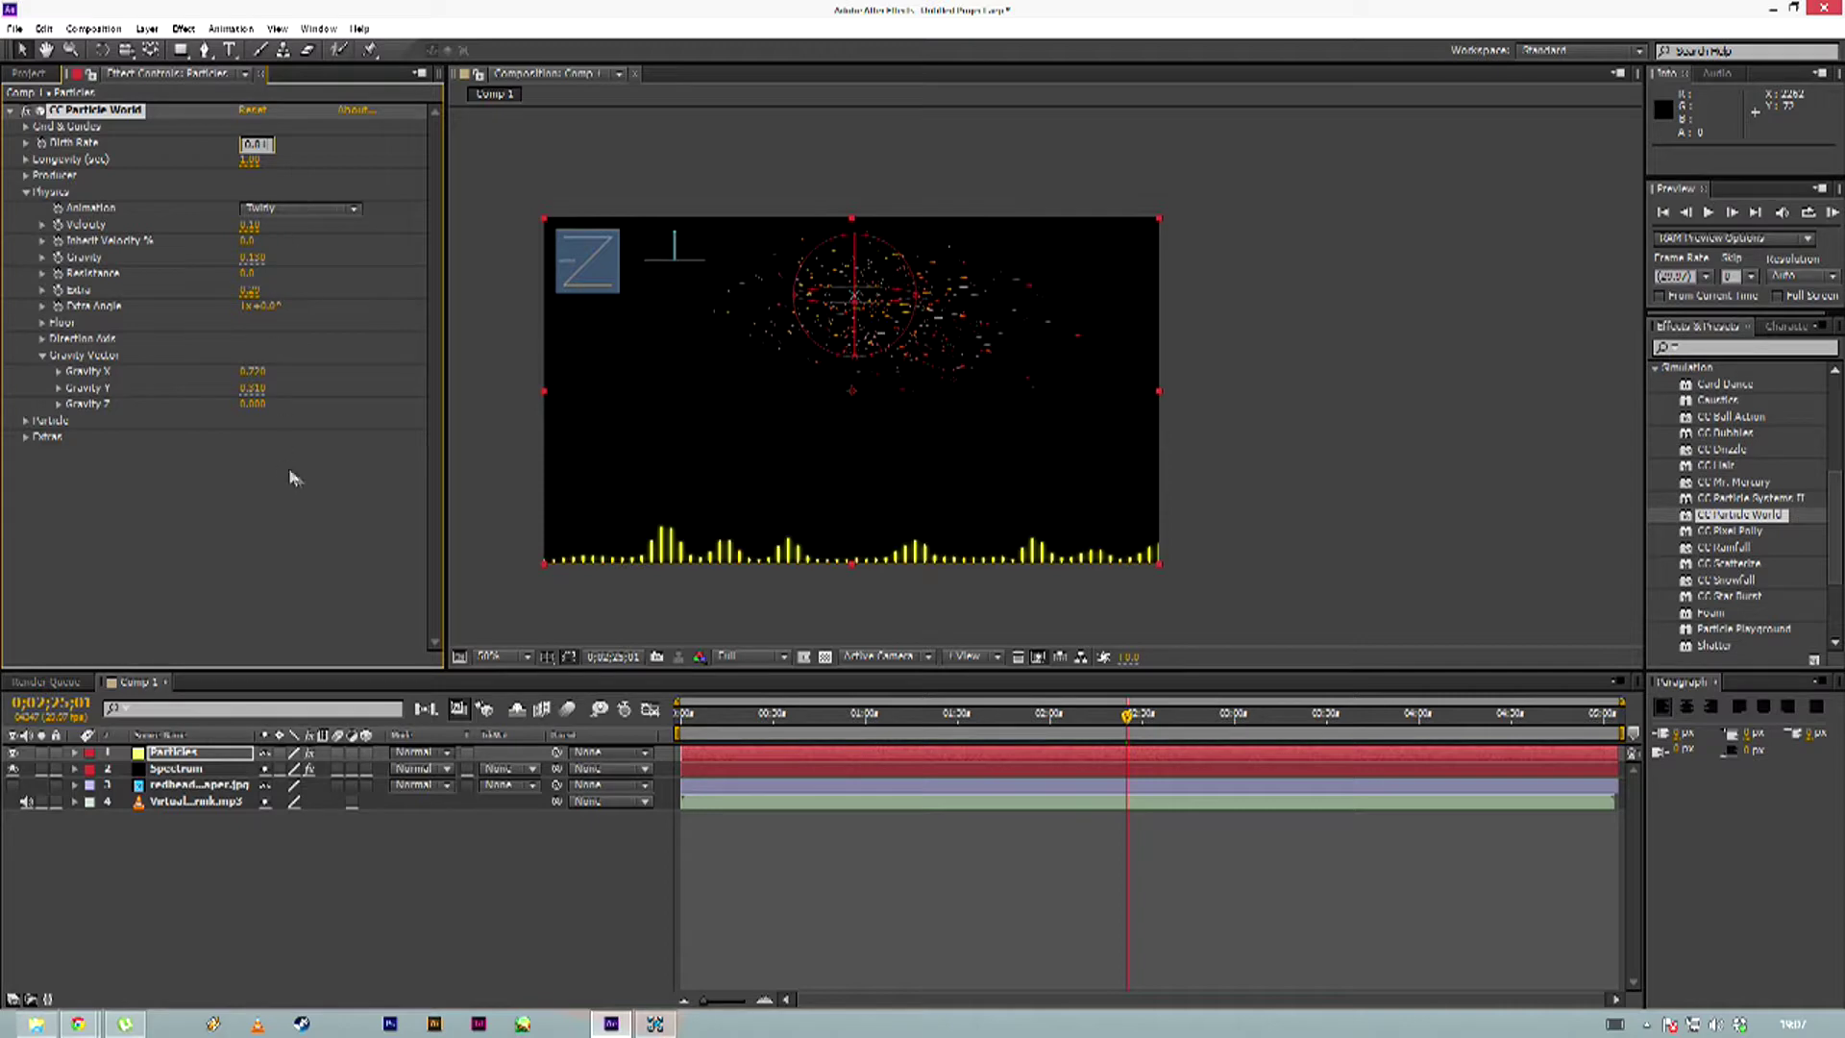
click(320, 534)
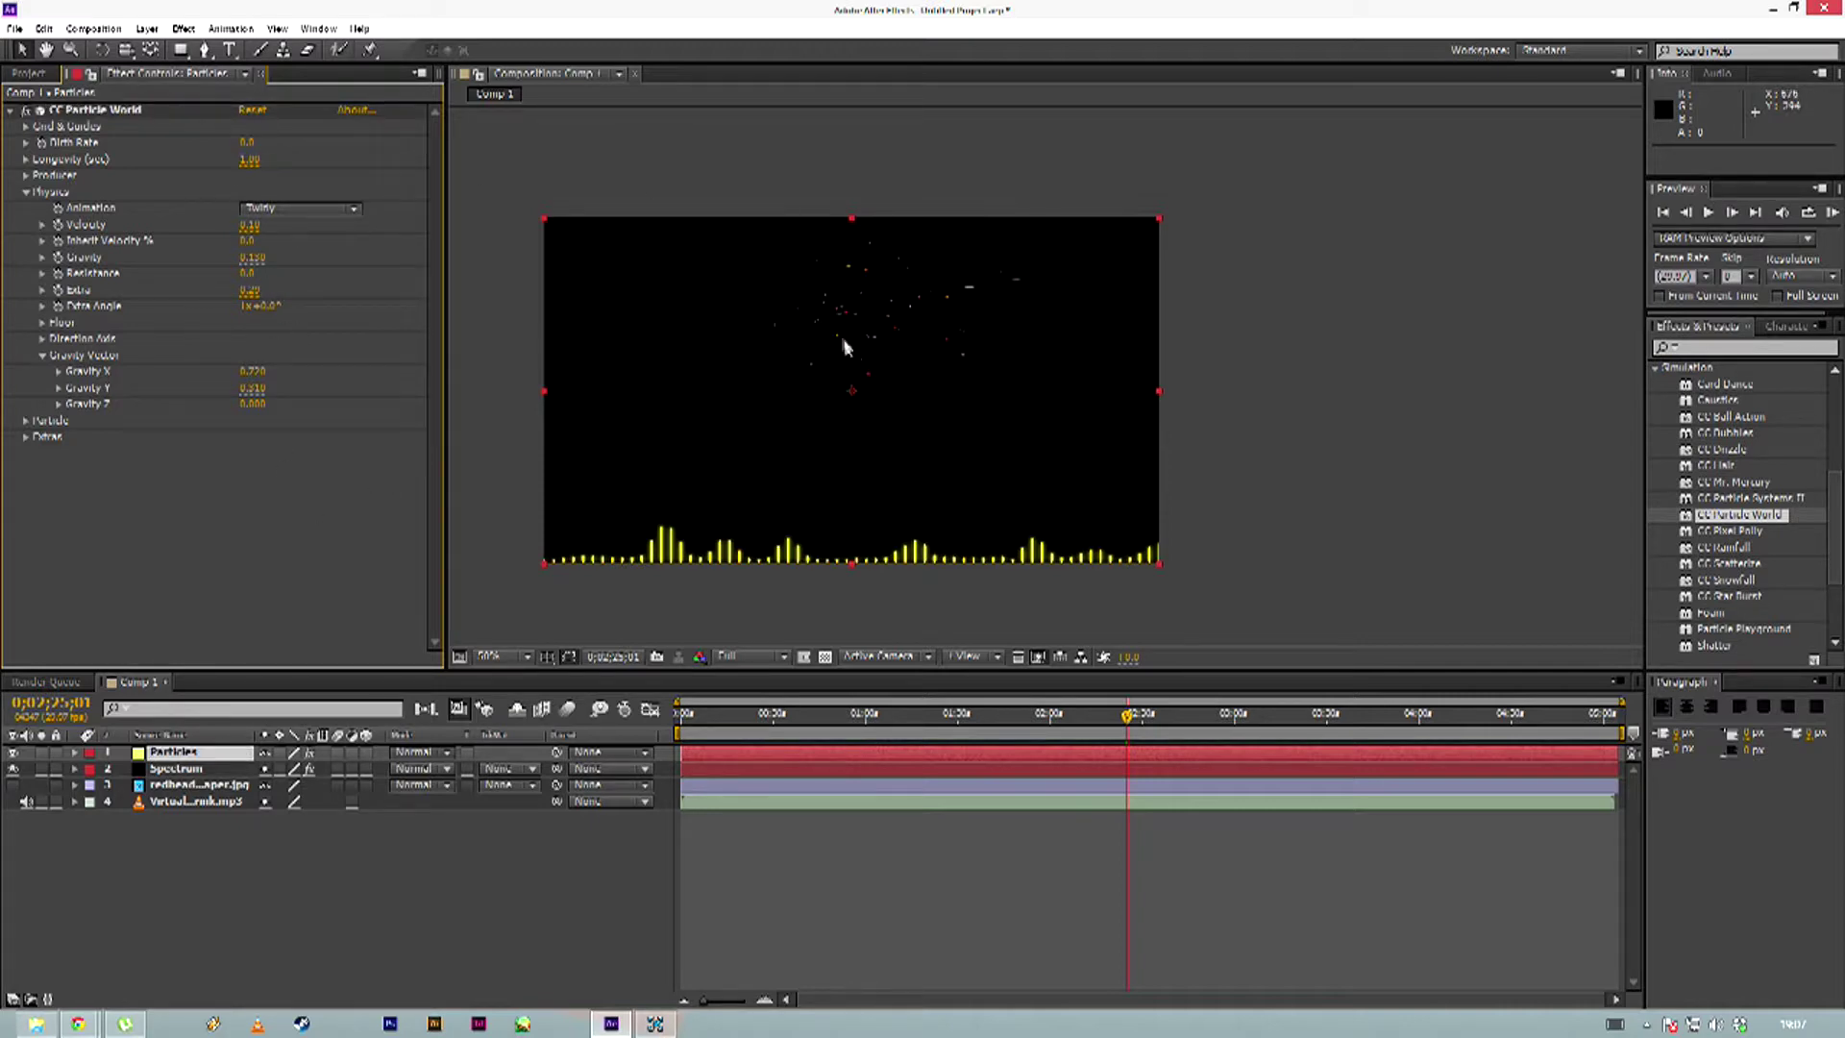
click(1710, 212)
click(1710, 213)
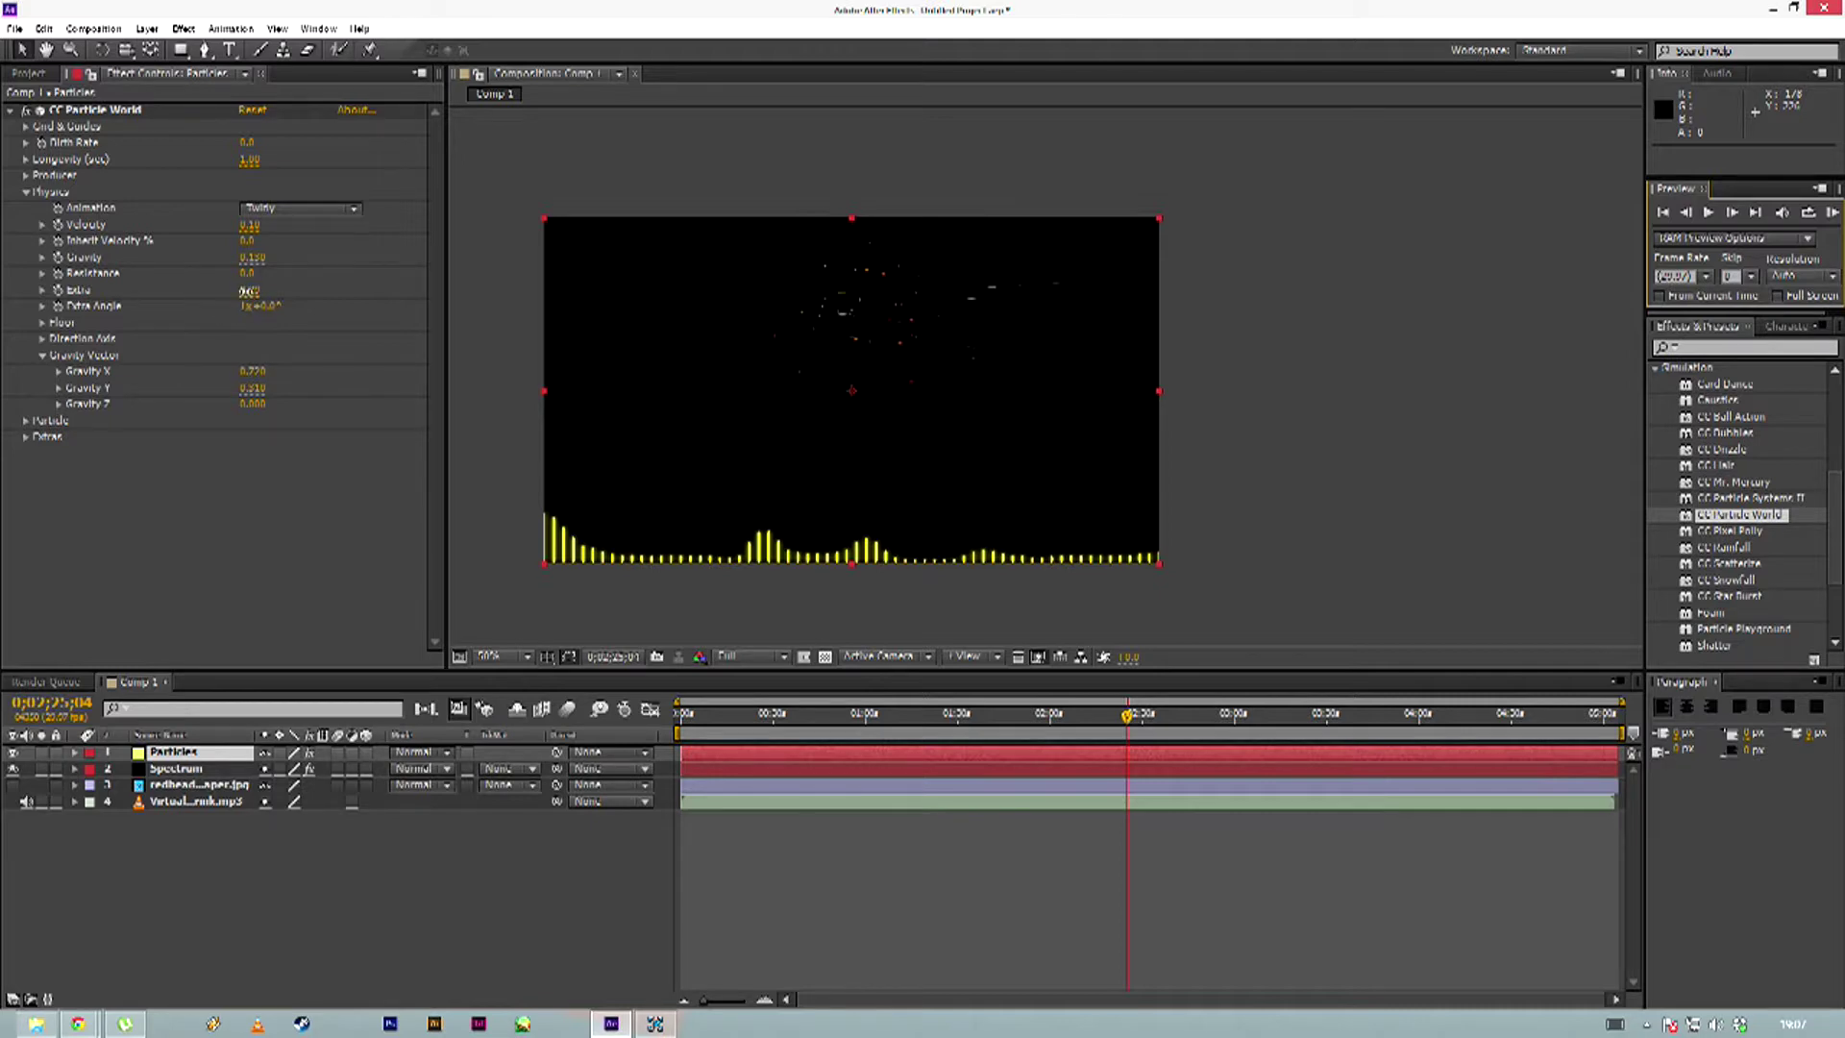
Raise the particles' Extra value to 0.47 and move the producer to the left edge of the frame
click(249, 291)
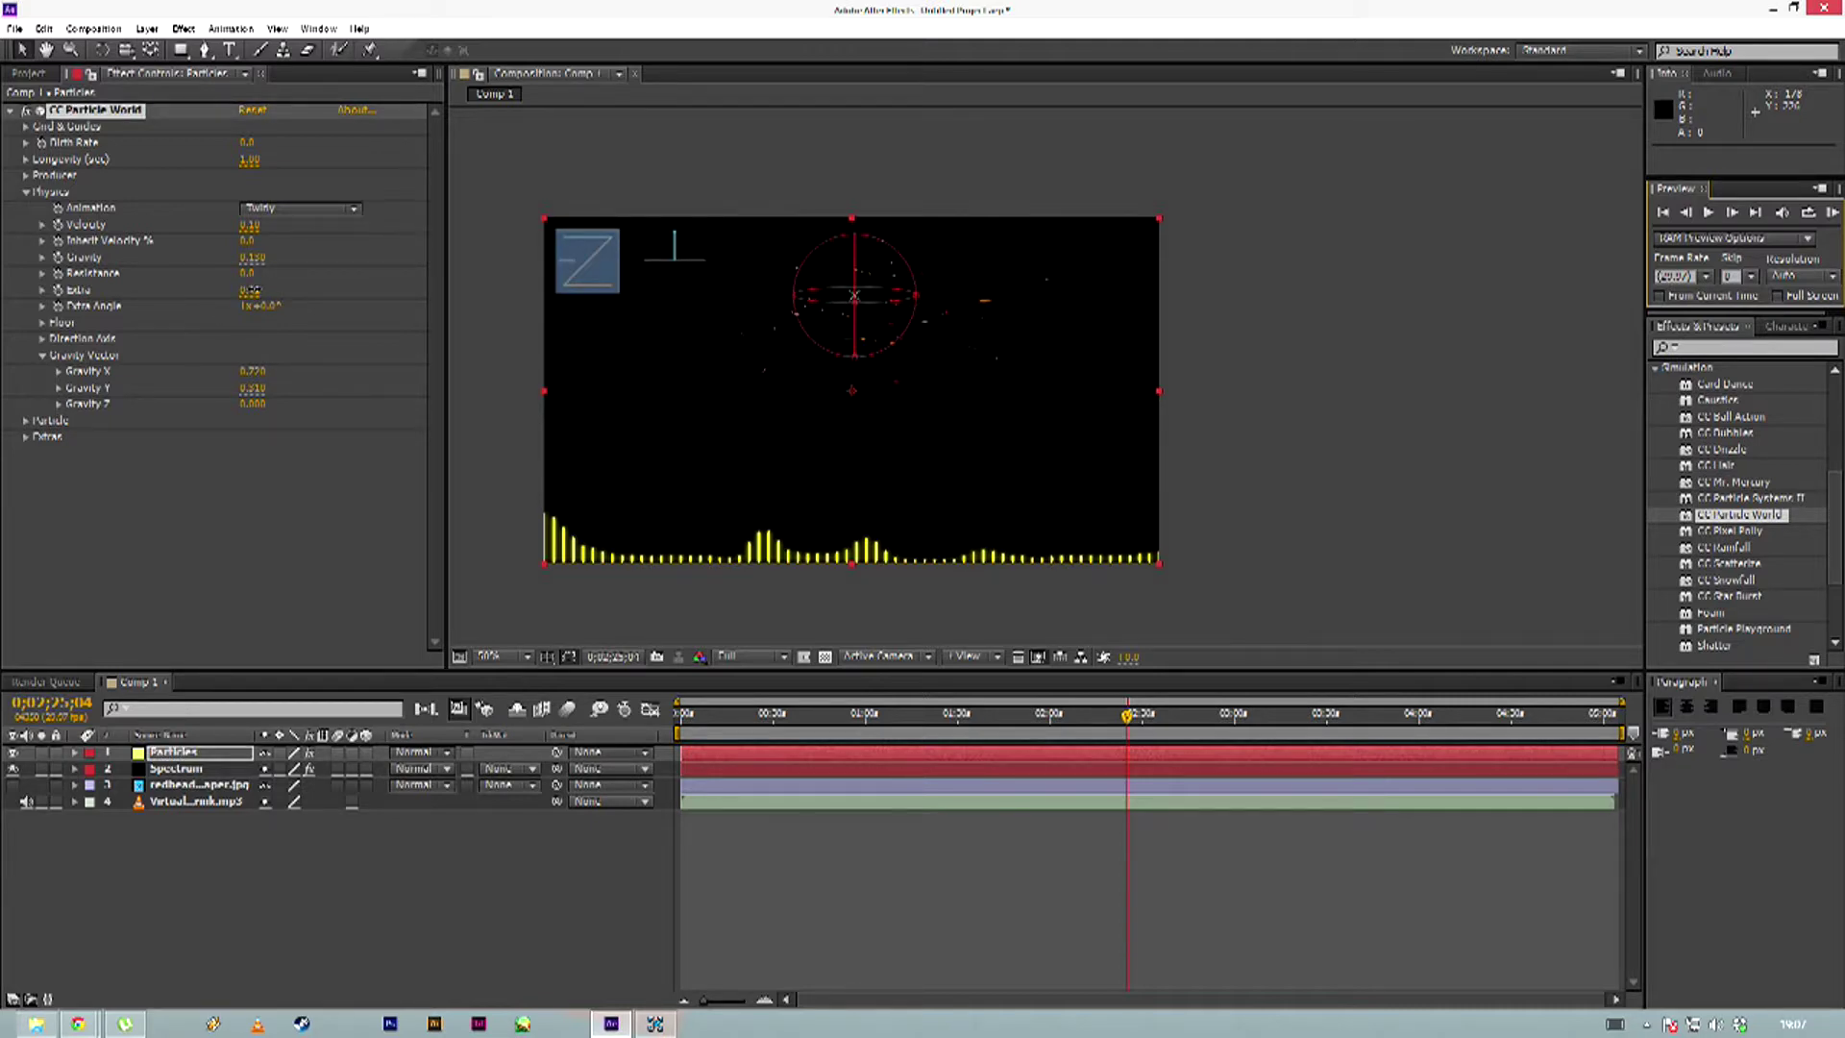
drag(261, 288, 295, 295)
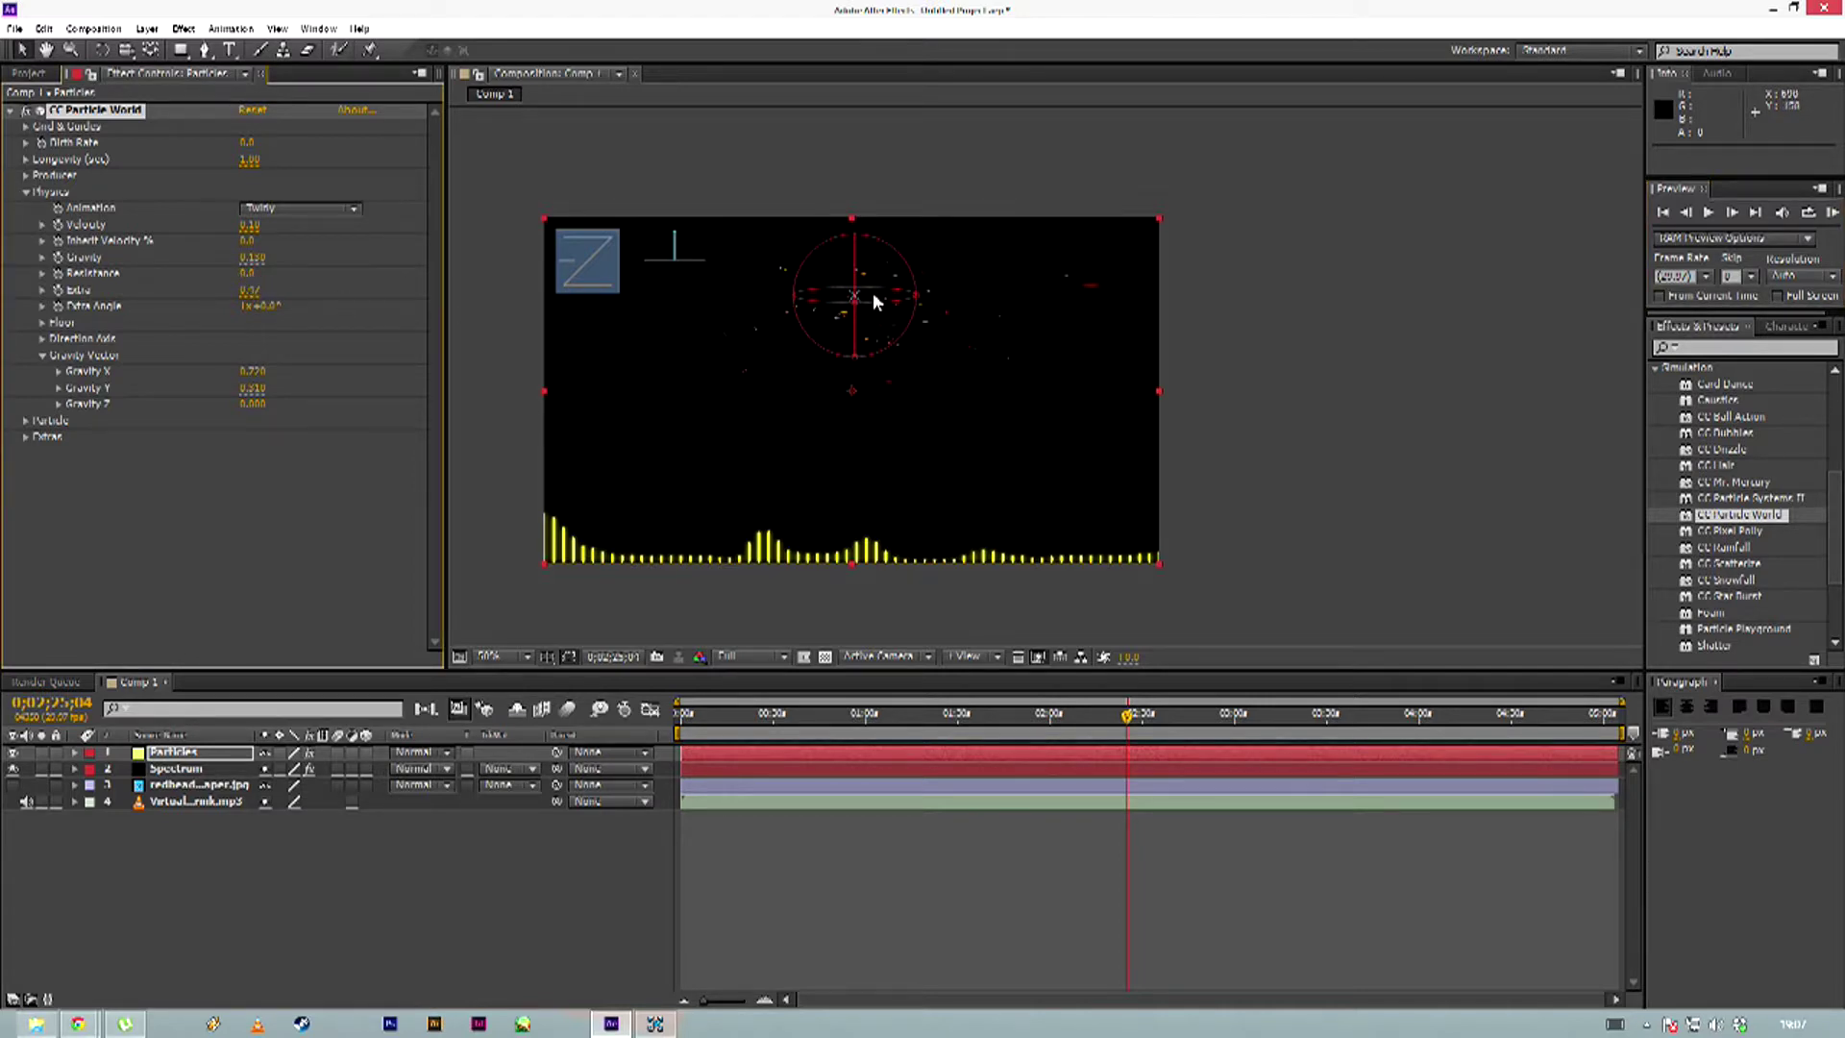
drag(851, 301, 592, 281)
drag(525, 344, 537, 307)
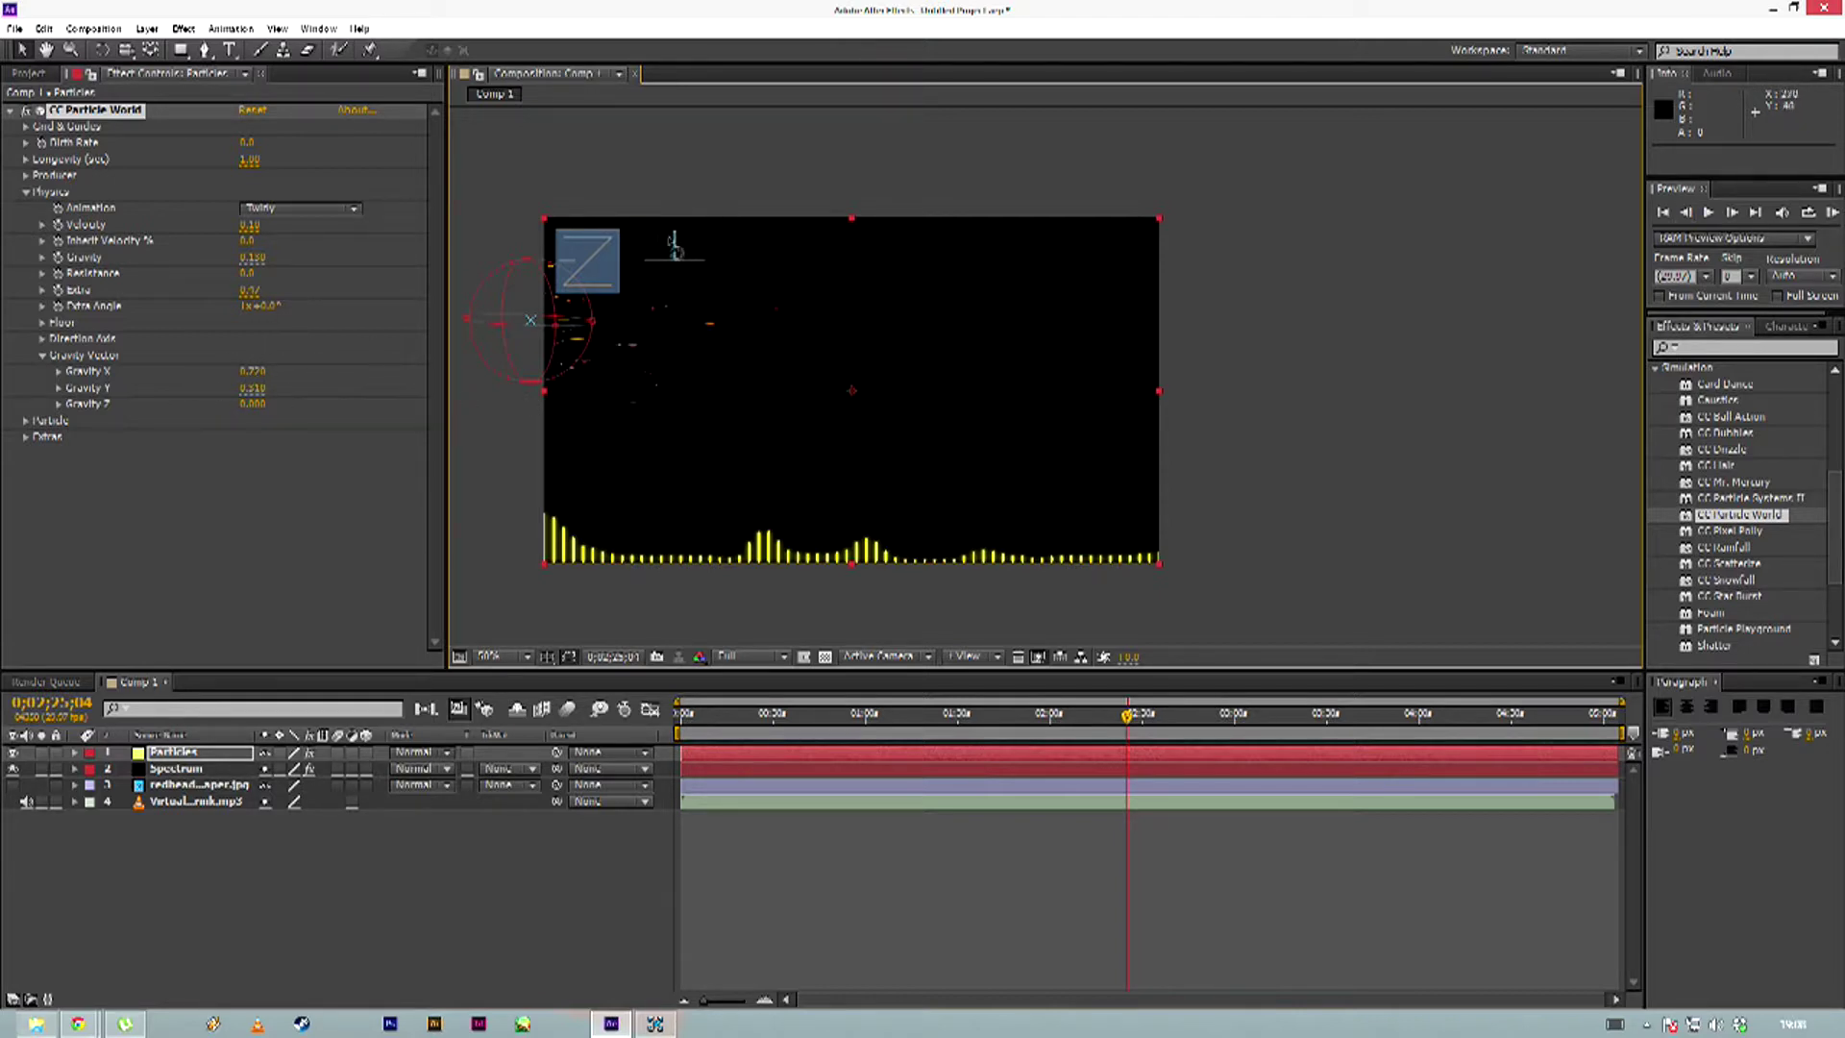
drag(688, 240, 698, 245)
Change the particle Animation to Twirl and preview the motion
click(325, 211)
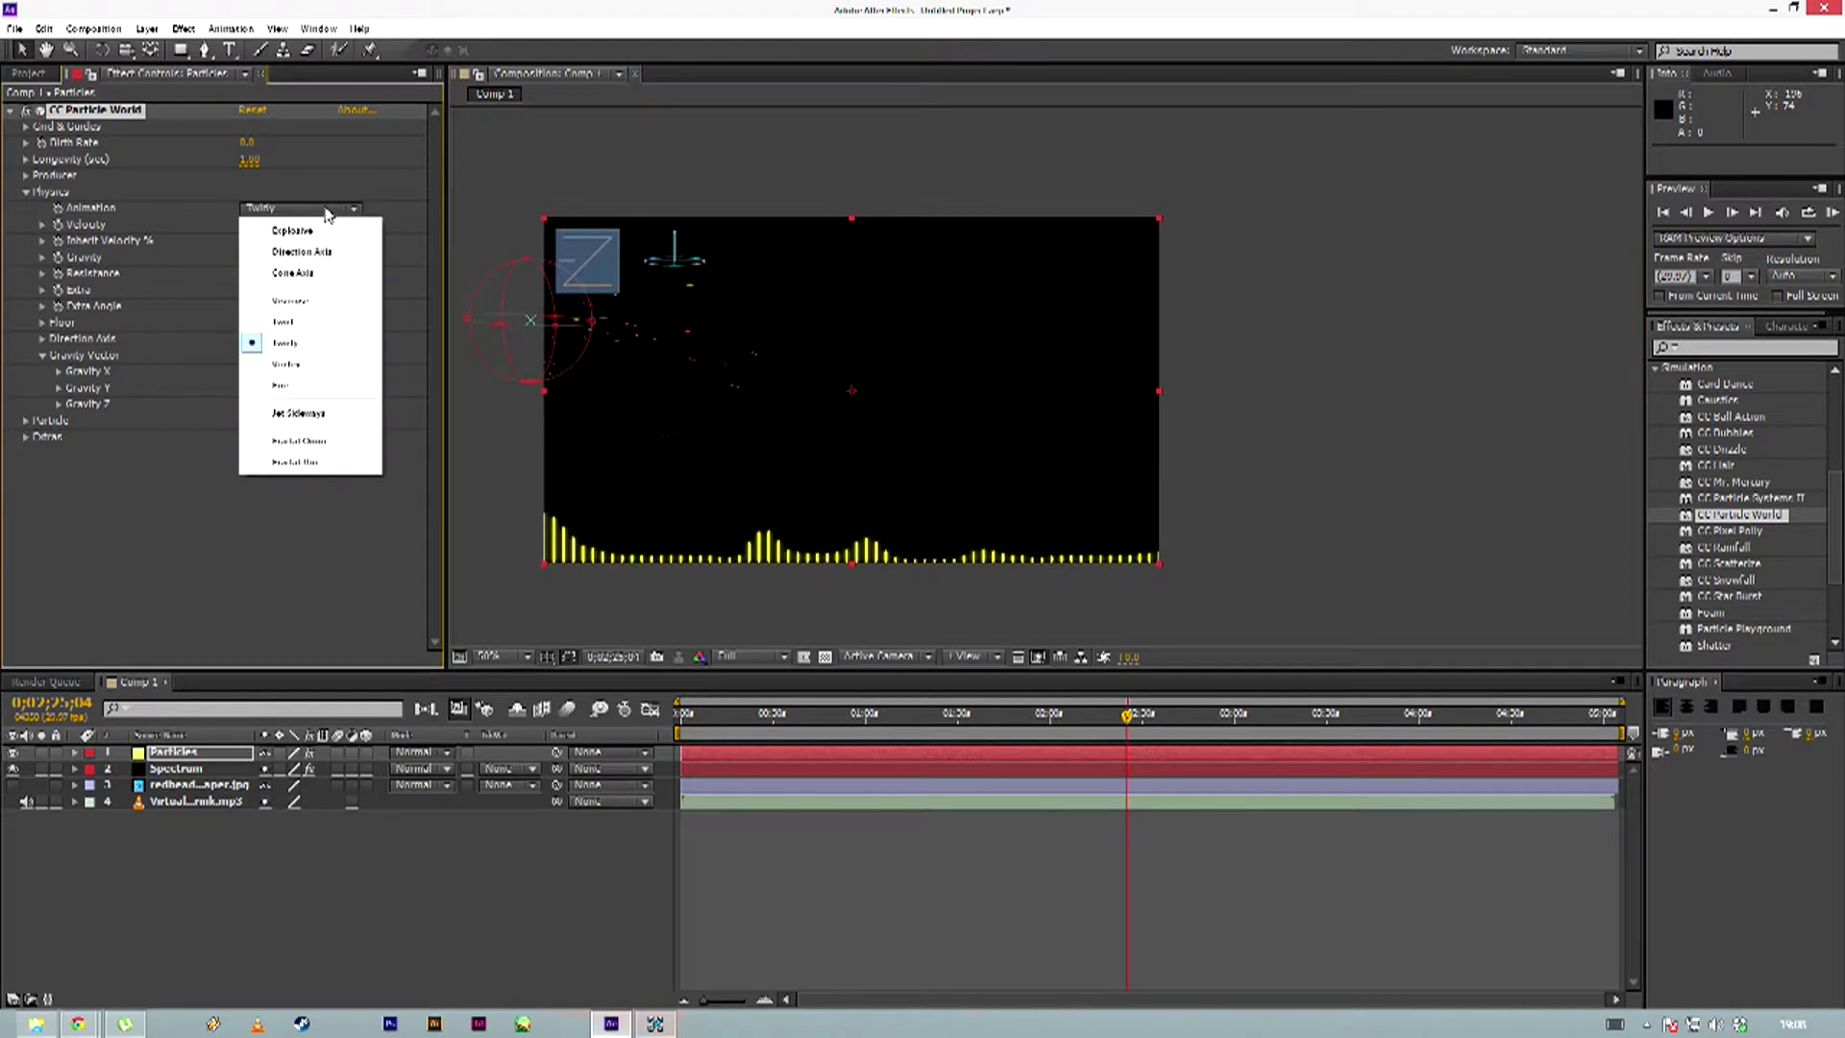
click(299, 327)
click(1709, 213)
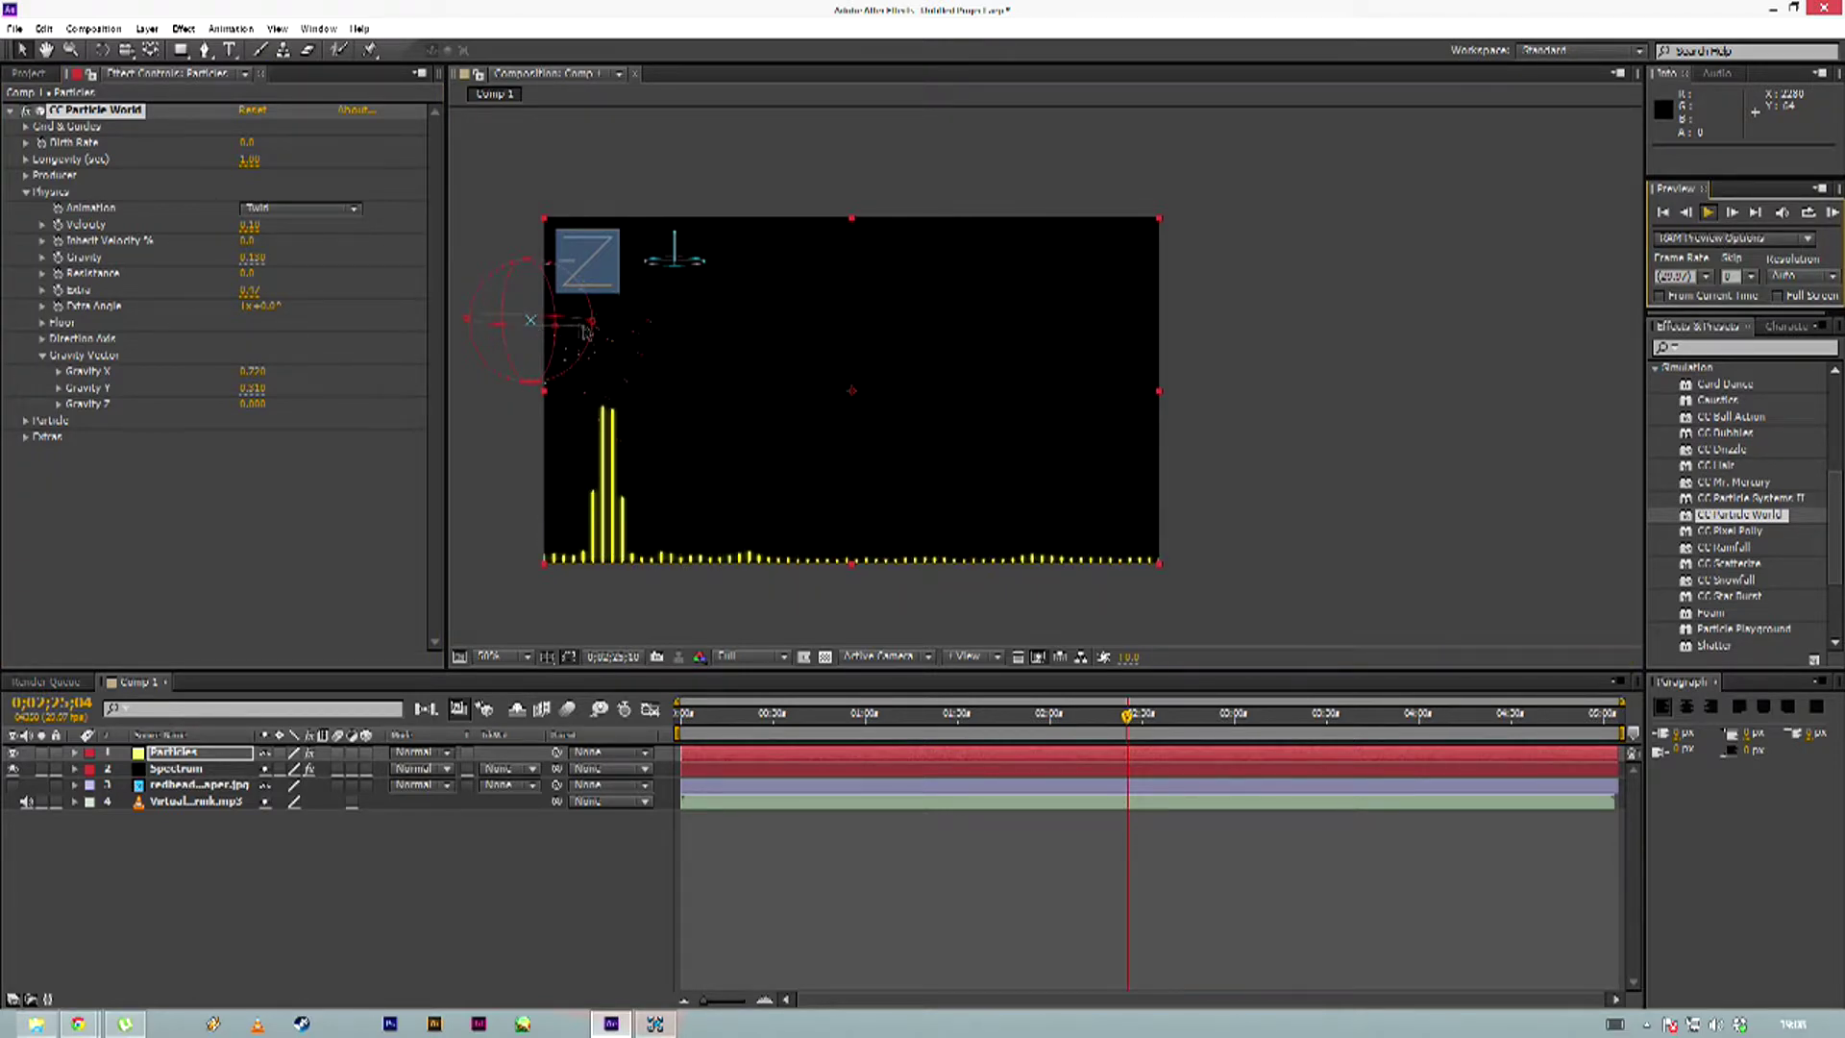
key(space)
Move the particle producer to the frame's top-left corner and set Gravity Z to 0.110, previewing the motion
drag(536, 330, 573, 331)
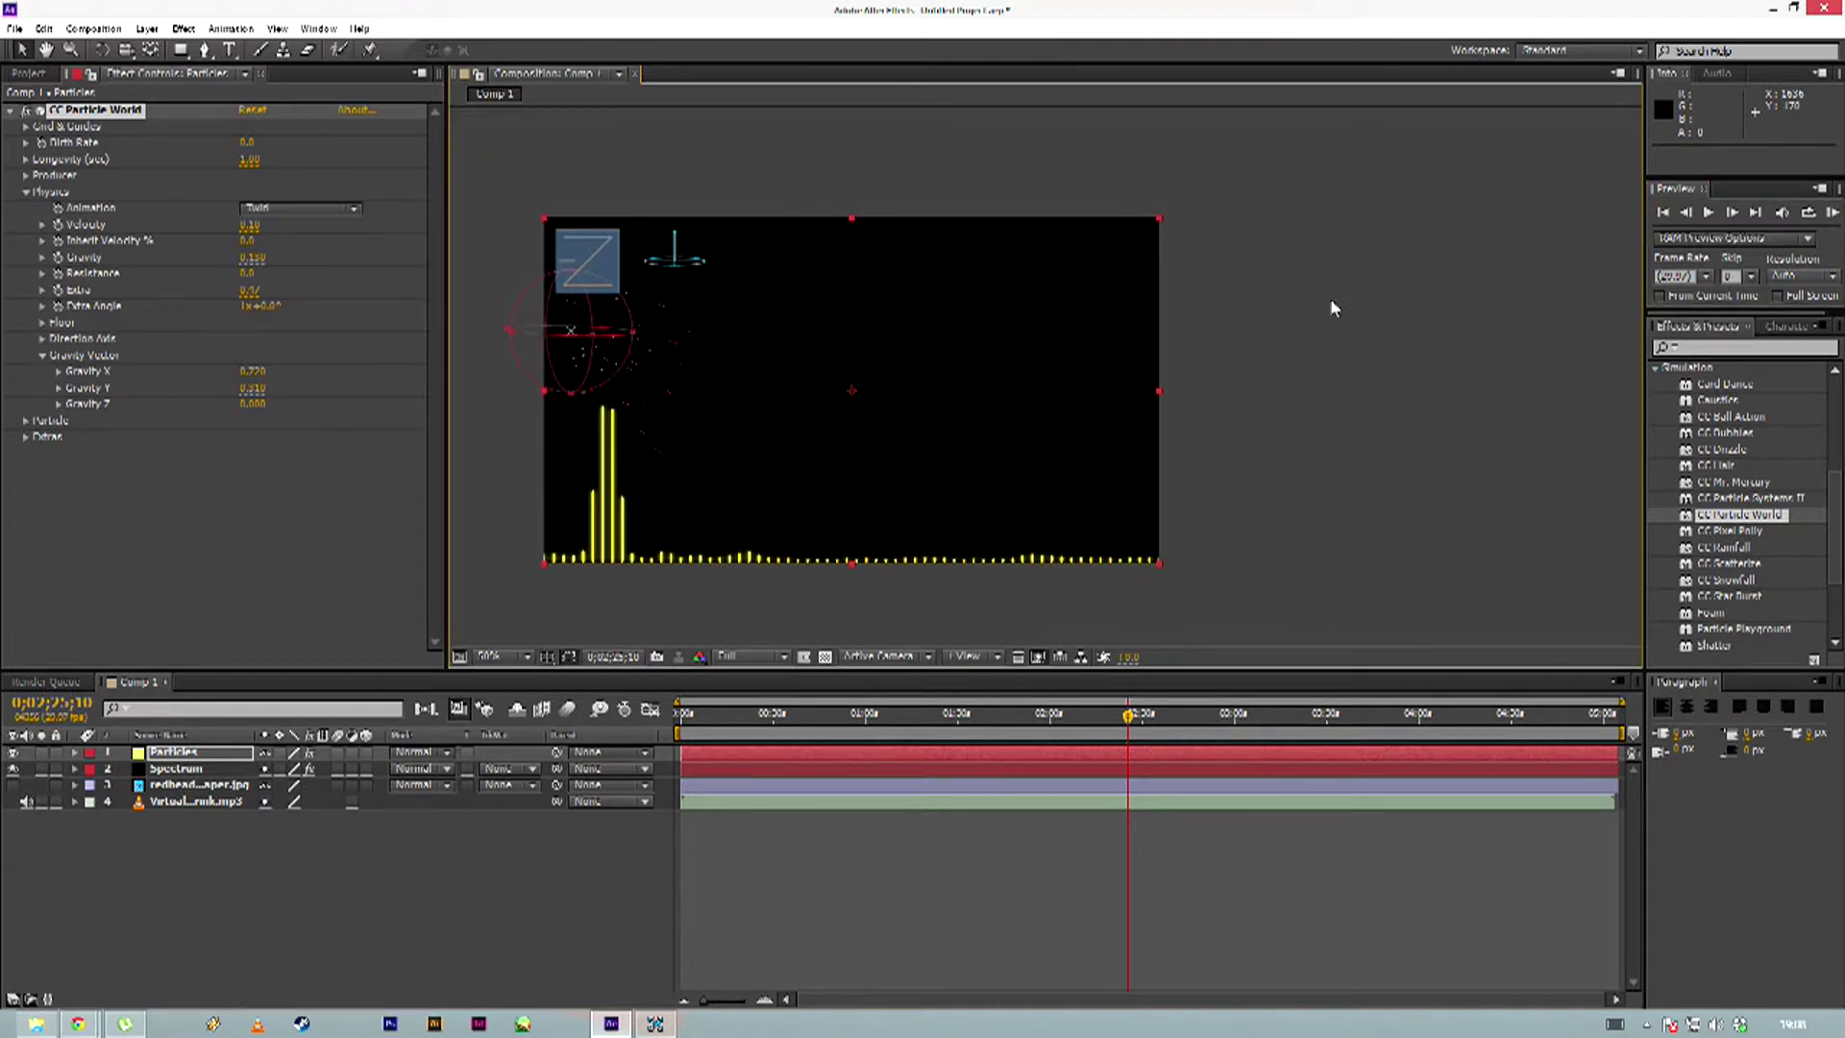
click(1709, 213)
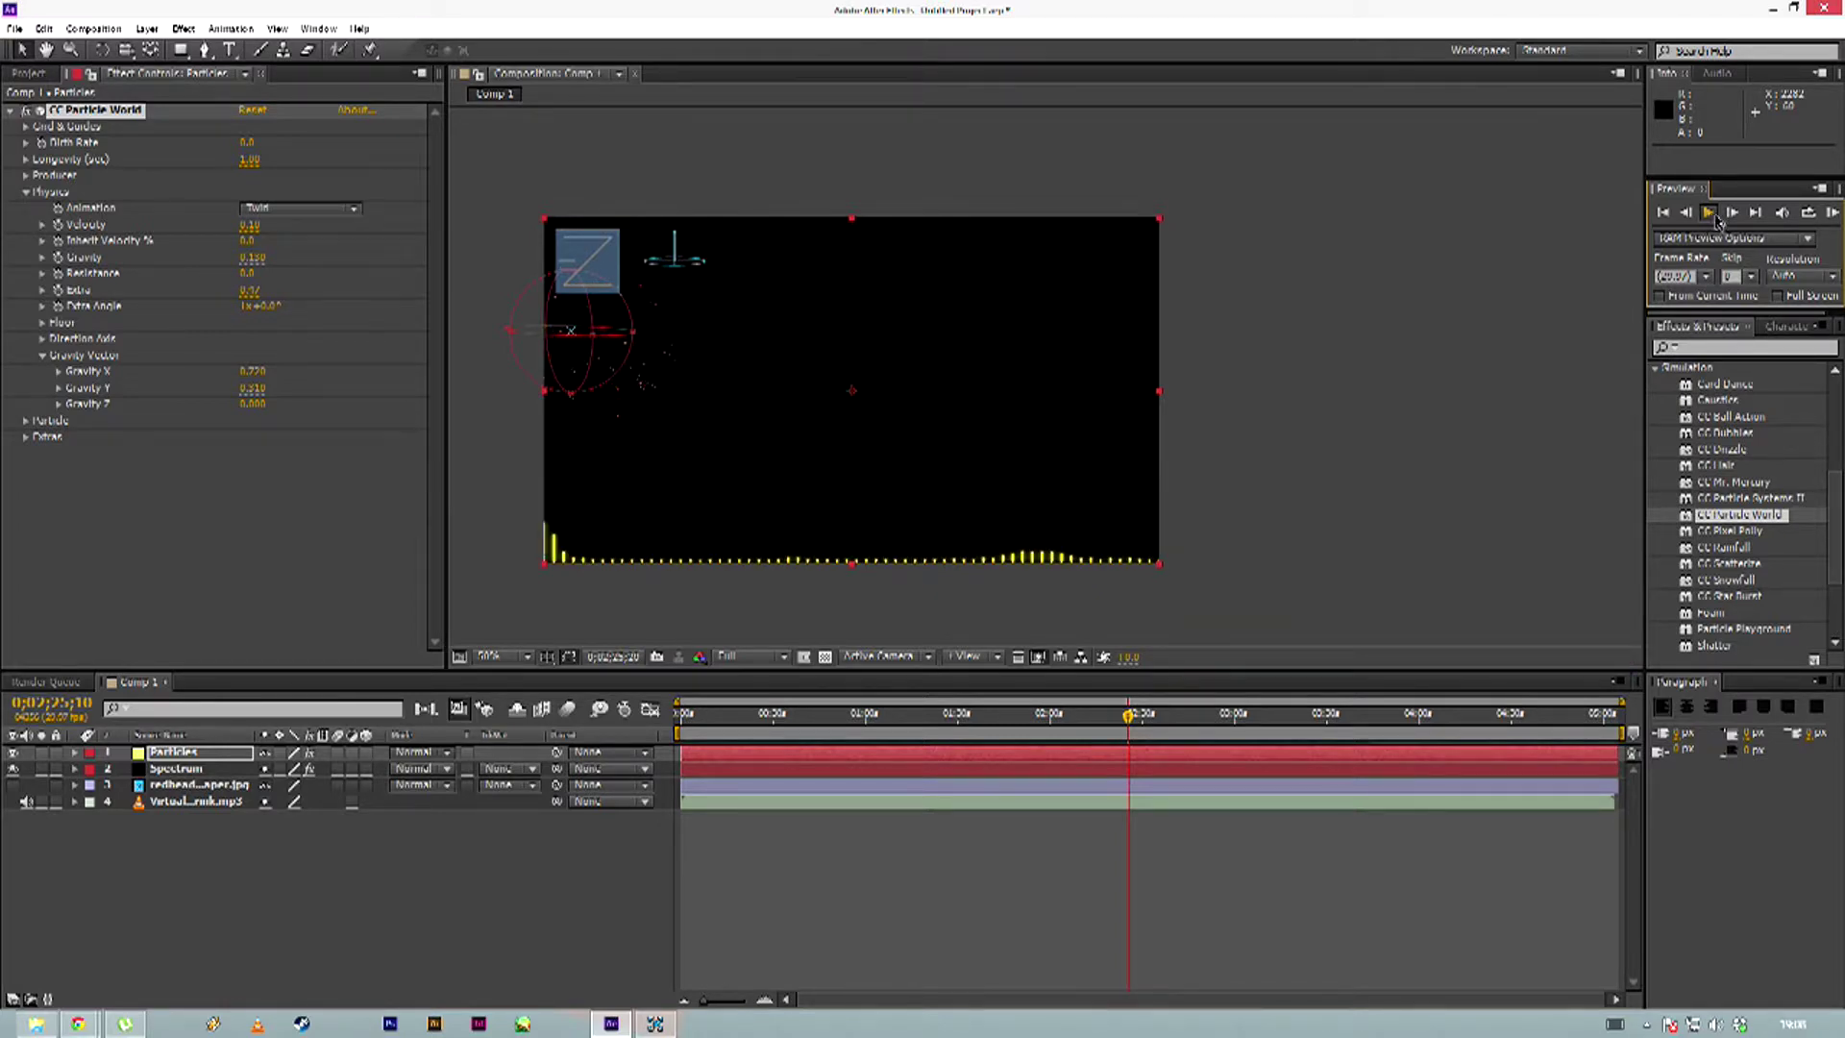
key(space)
drag(571, 338, 543, 277)
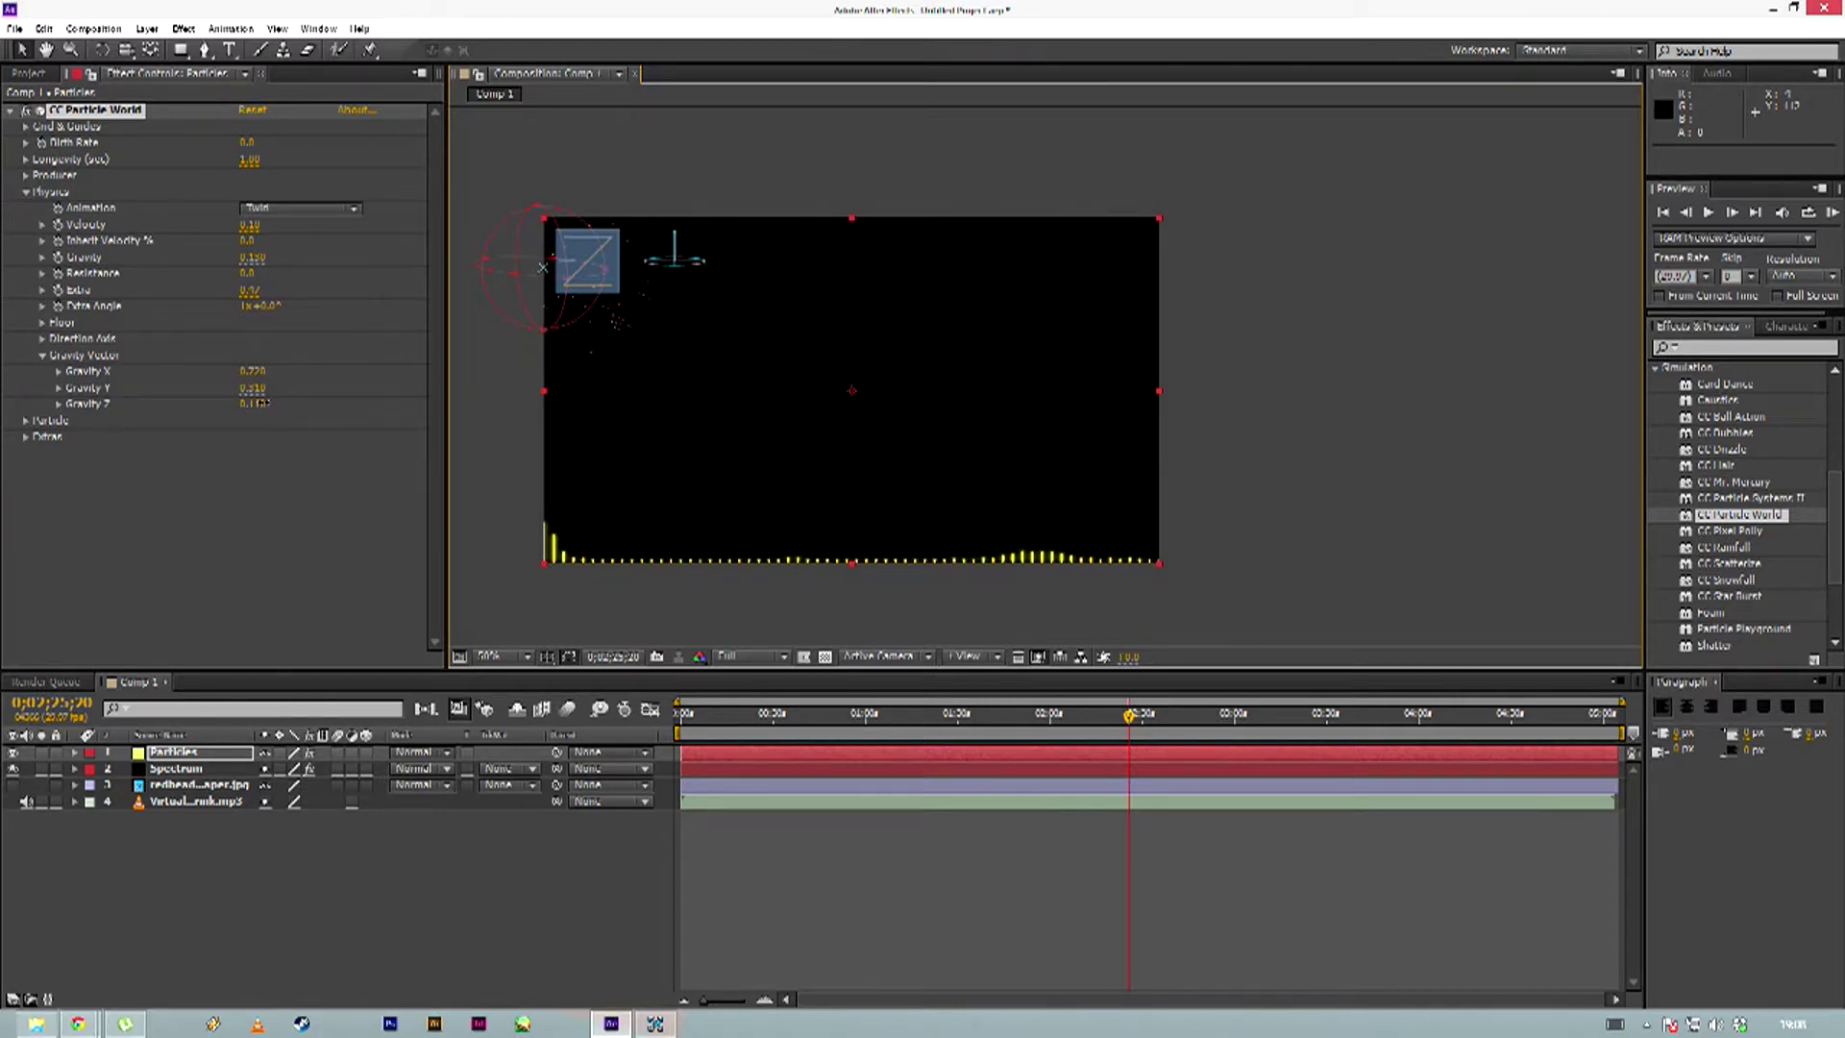
click(1709, 212)
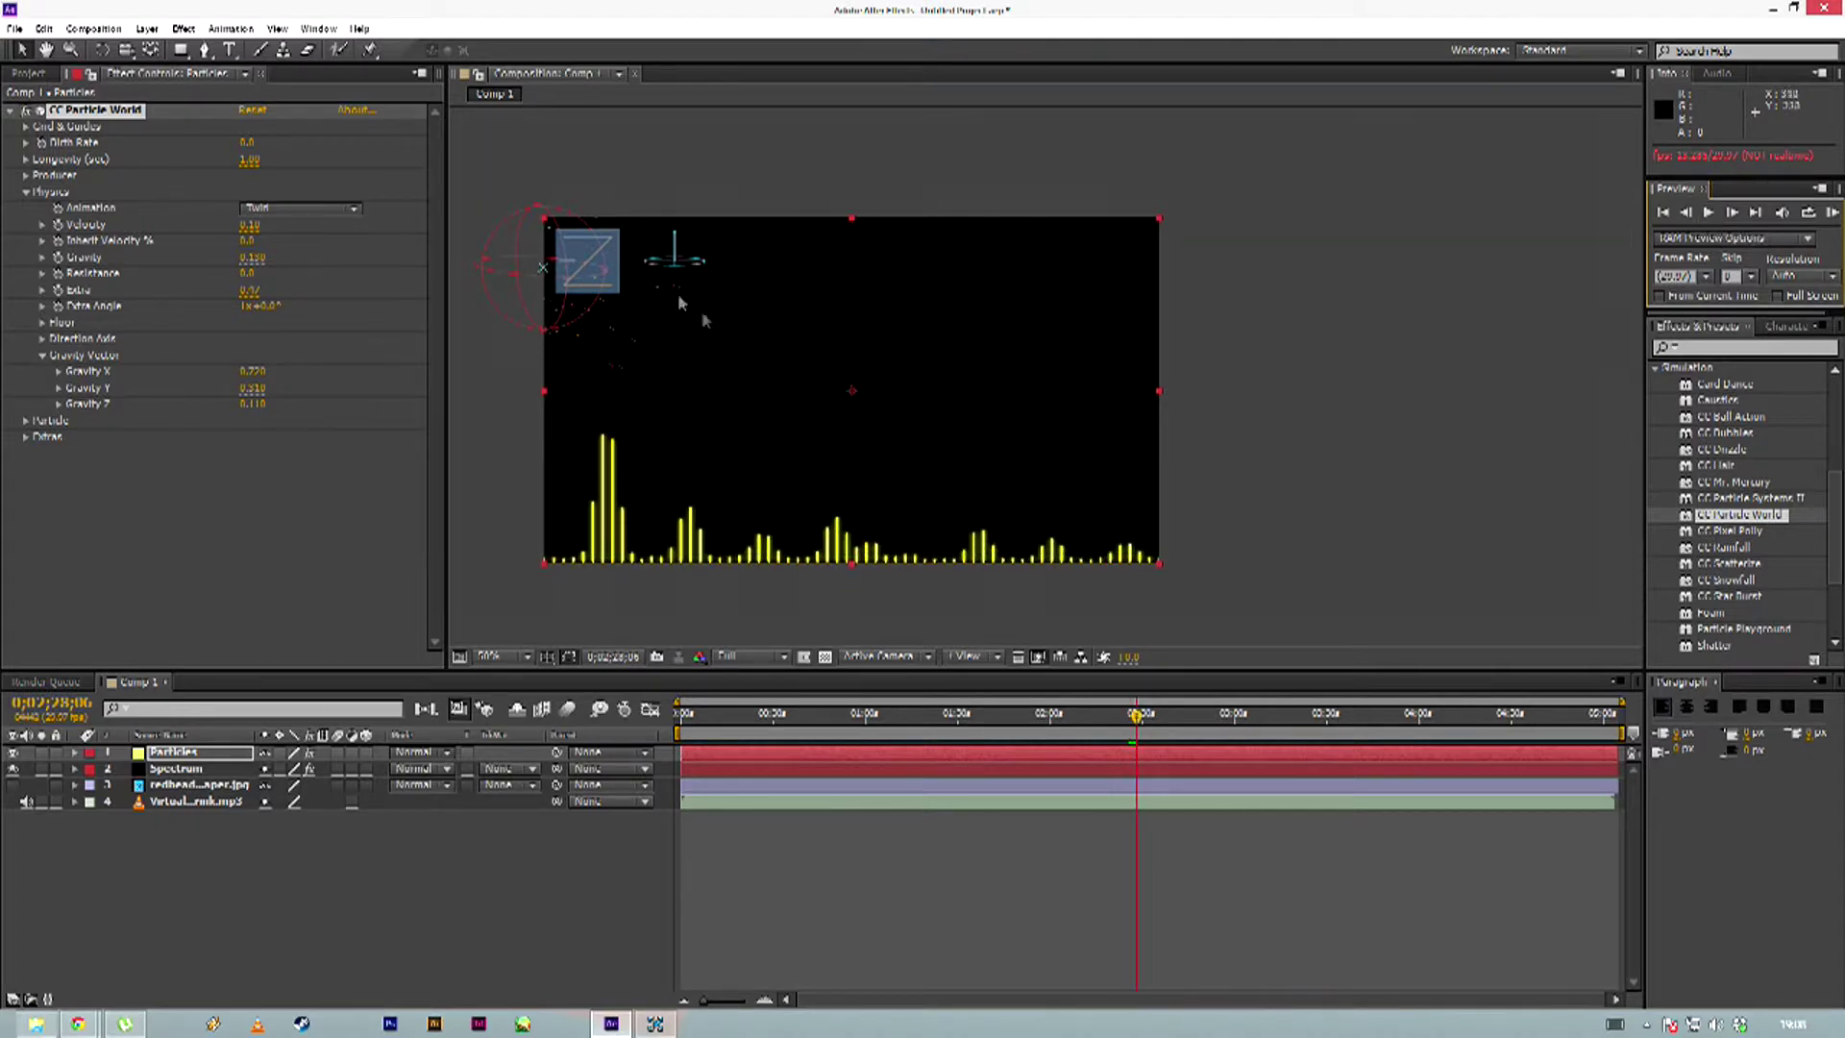
Show the wallpaper layer and reposition the particle producer at the frame's left edge, slightly below mid-height
drag(550, 280, 627, 387)
click(13, 784)
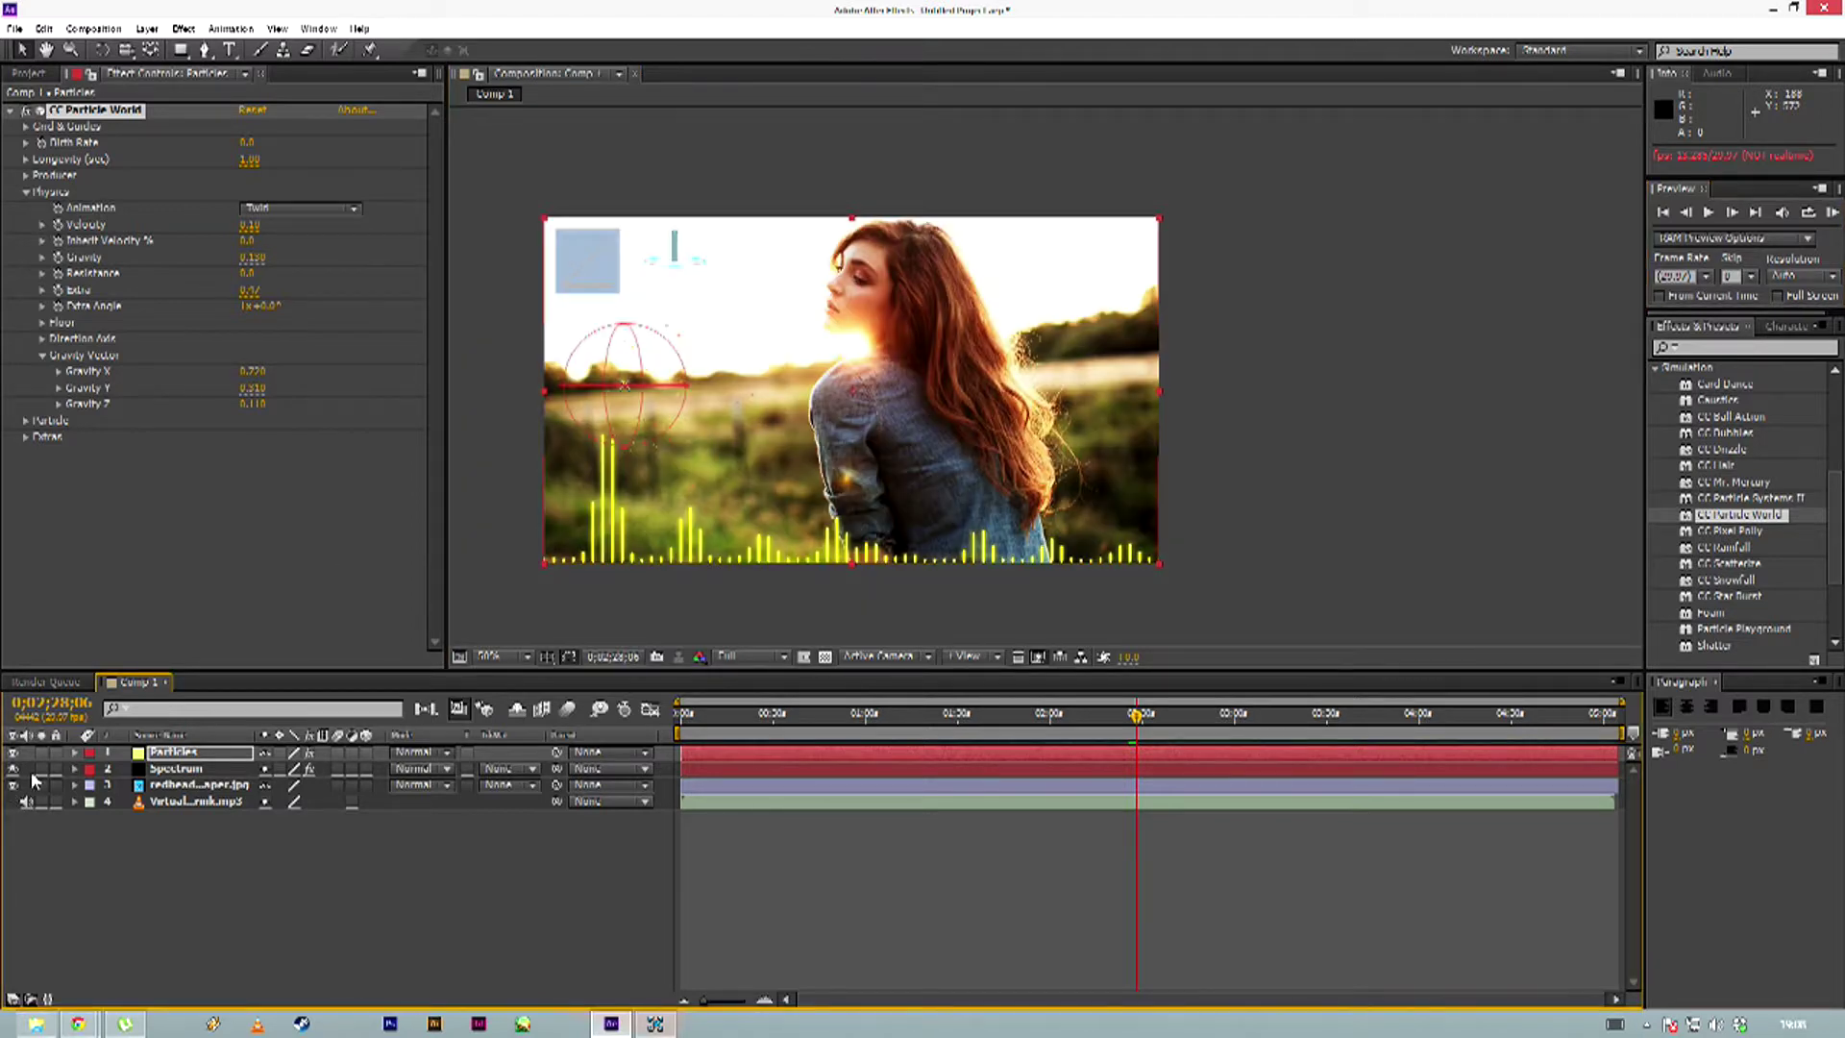
drag(628, 398, 550, 421)
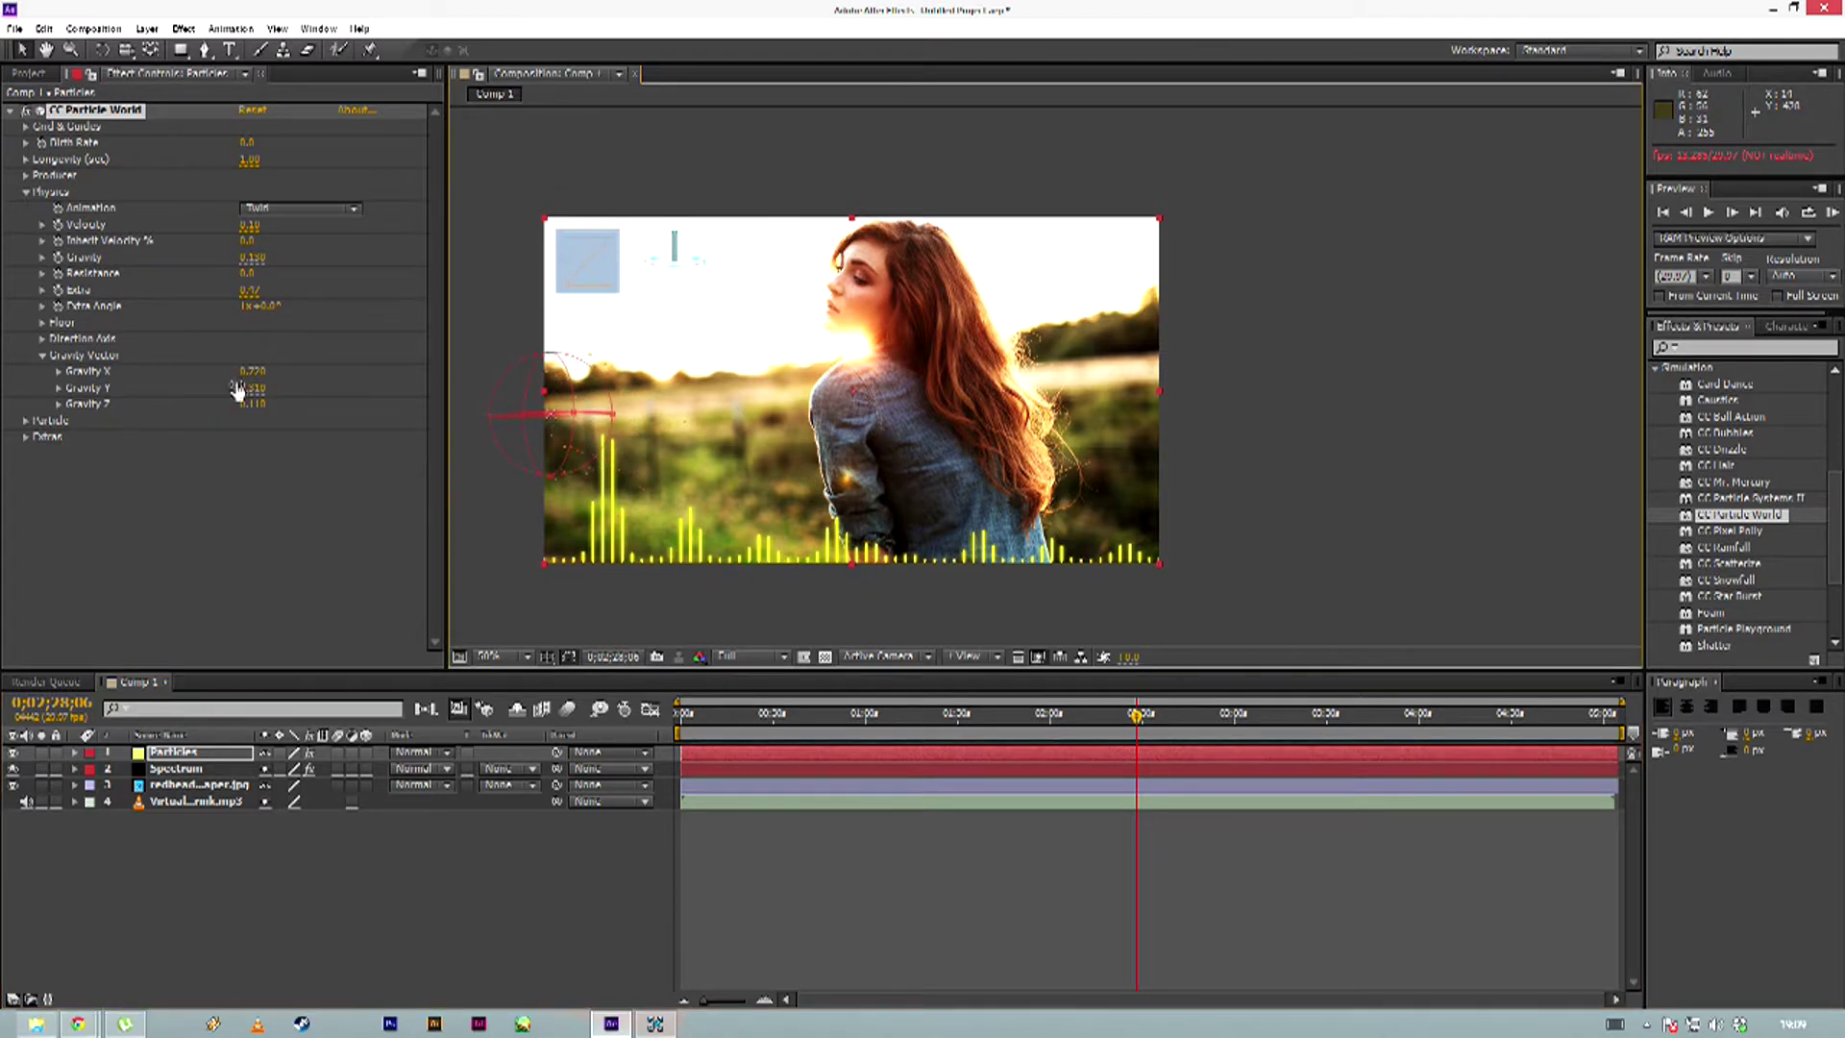
Lower the particles' Gravity Y, raise Gravity X, and bring Gravity Z down to a negative value
drag(224, 389, 227, 391)
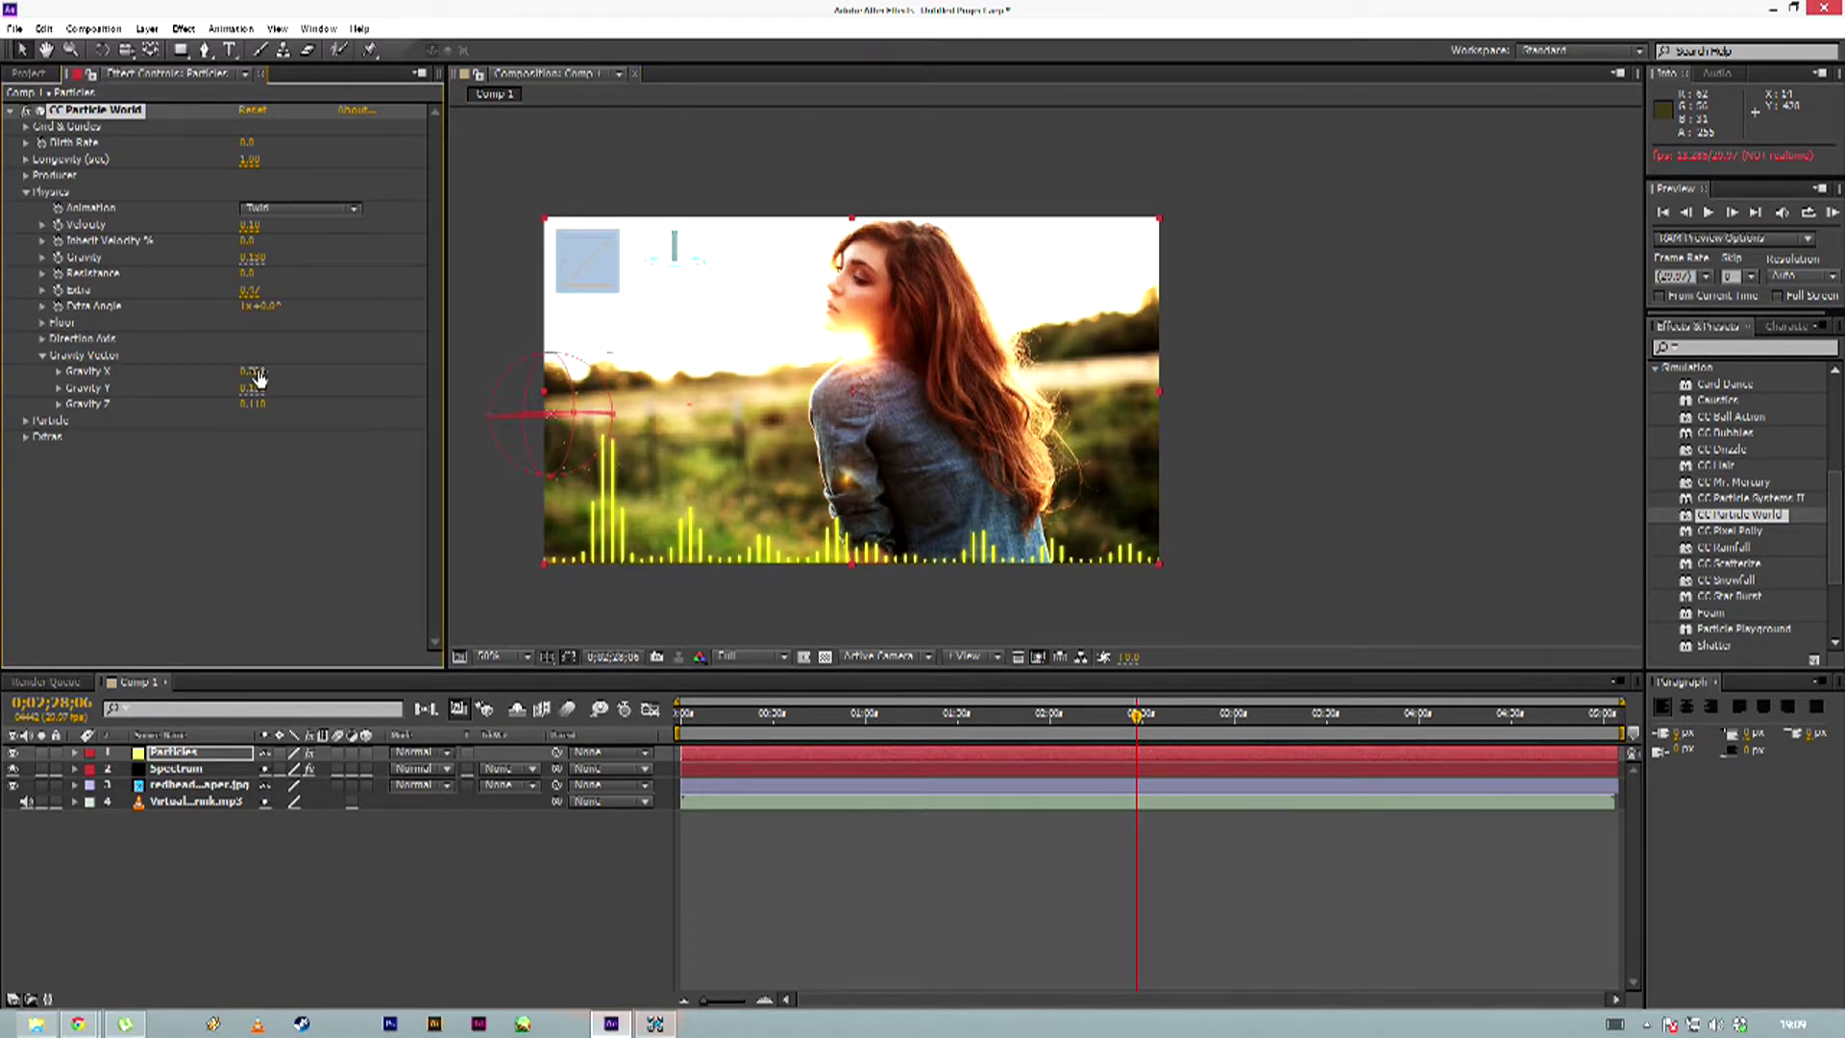
click(260, 371)
text(0)
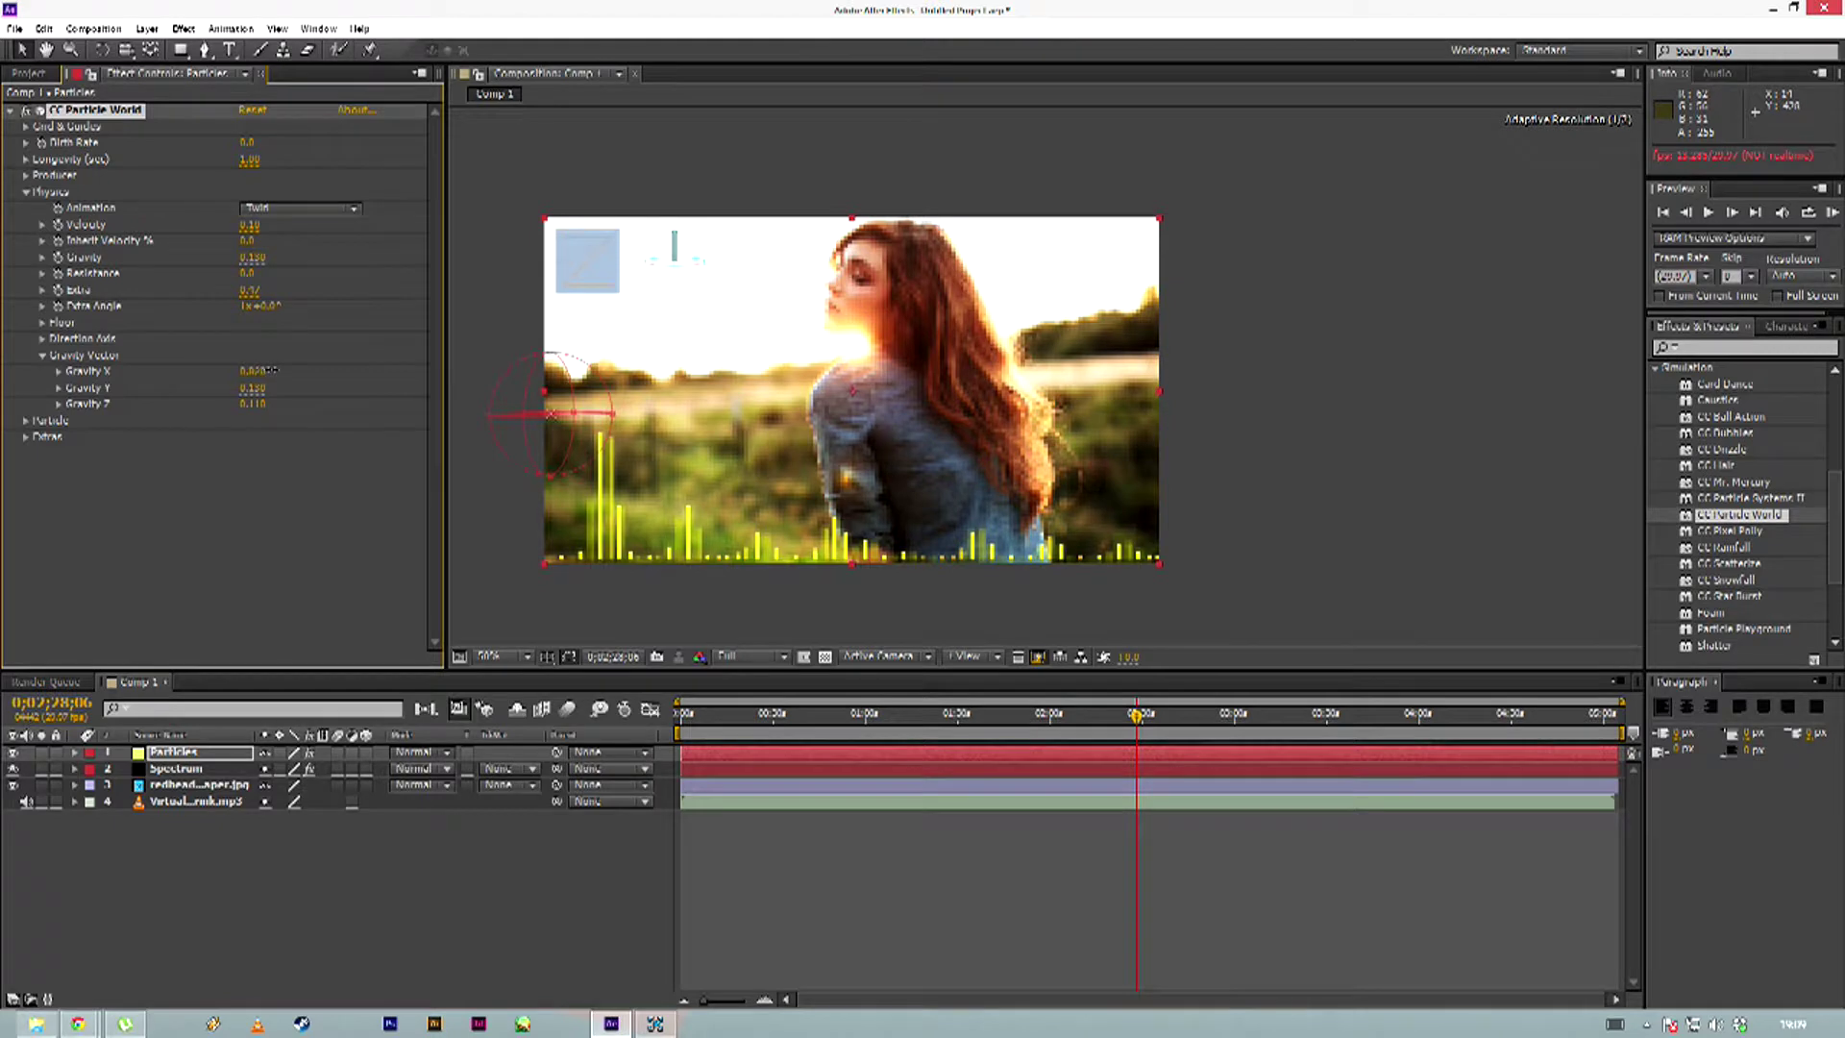
key(Return)
click(254, 405)
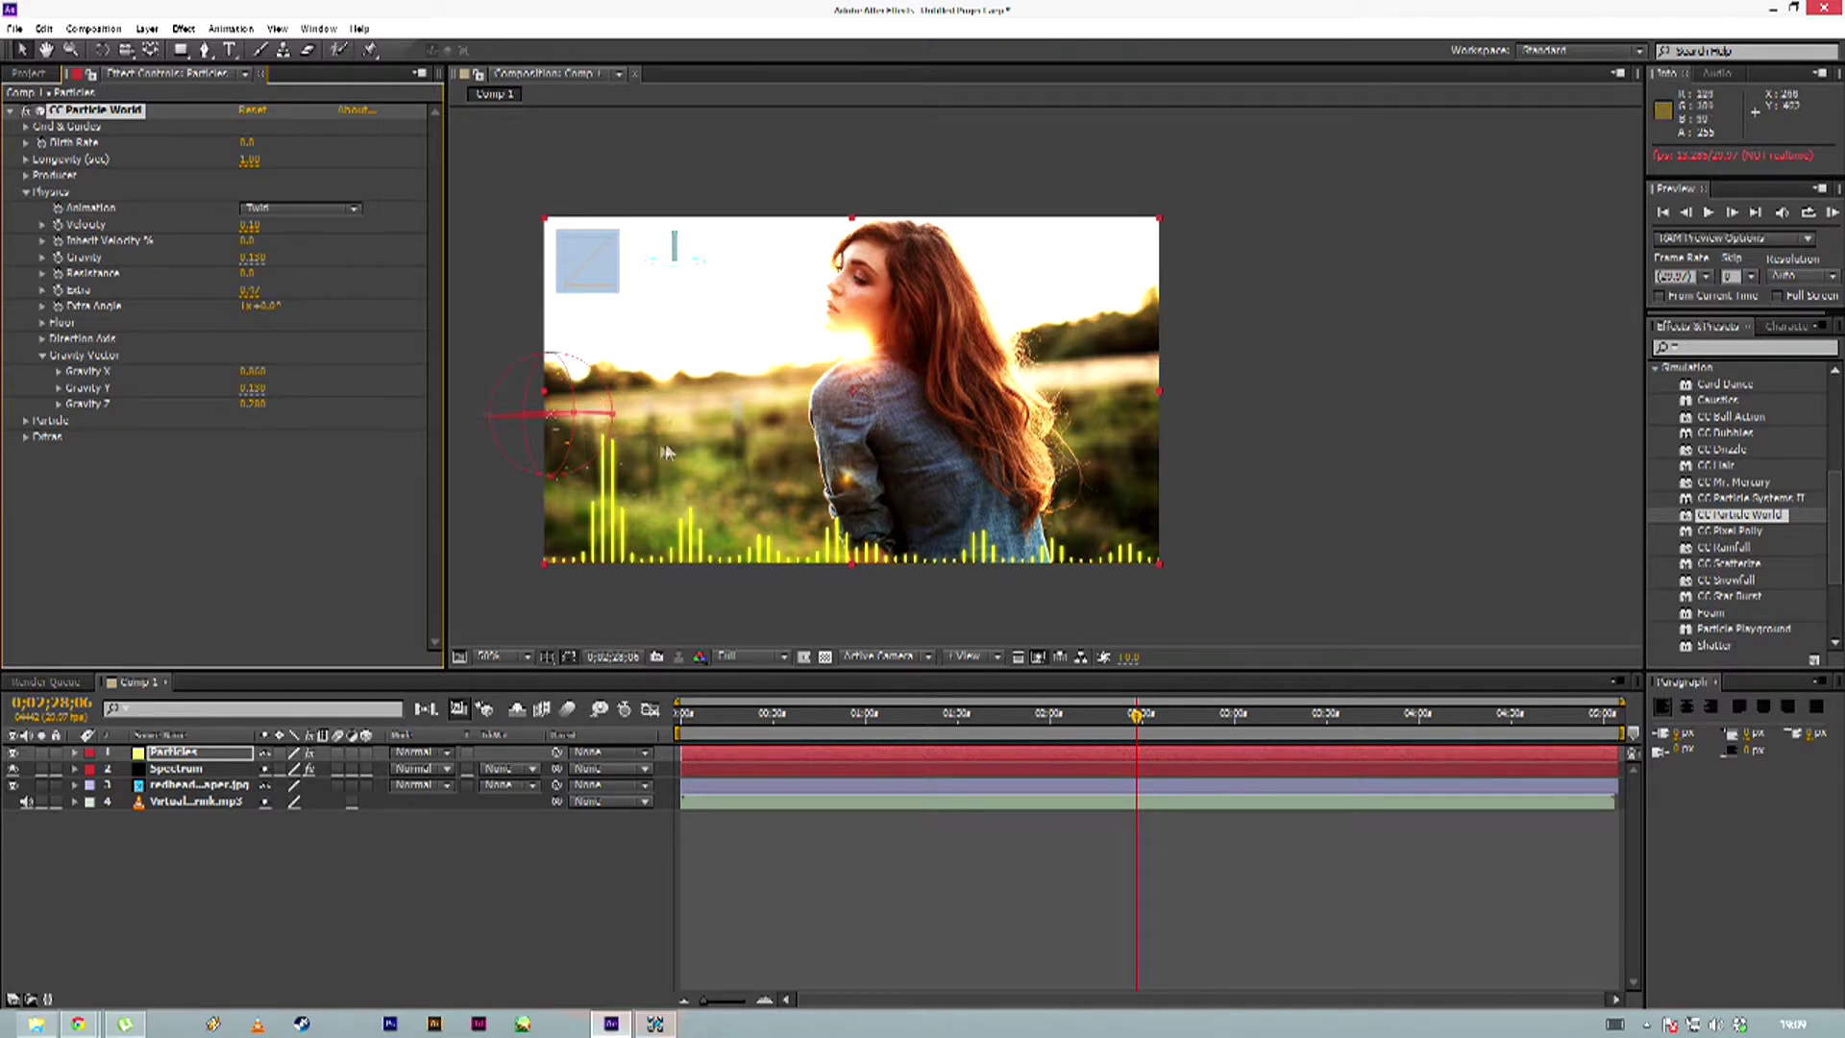
click(253, 404)
drag(233, 403, 210, 399)
mouse_move(233, 411)
mouse_down()
mouse_move(331, 415)
mouse_move(217, 418)
mouse_up()
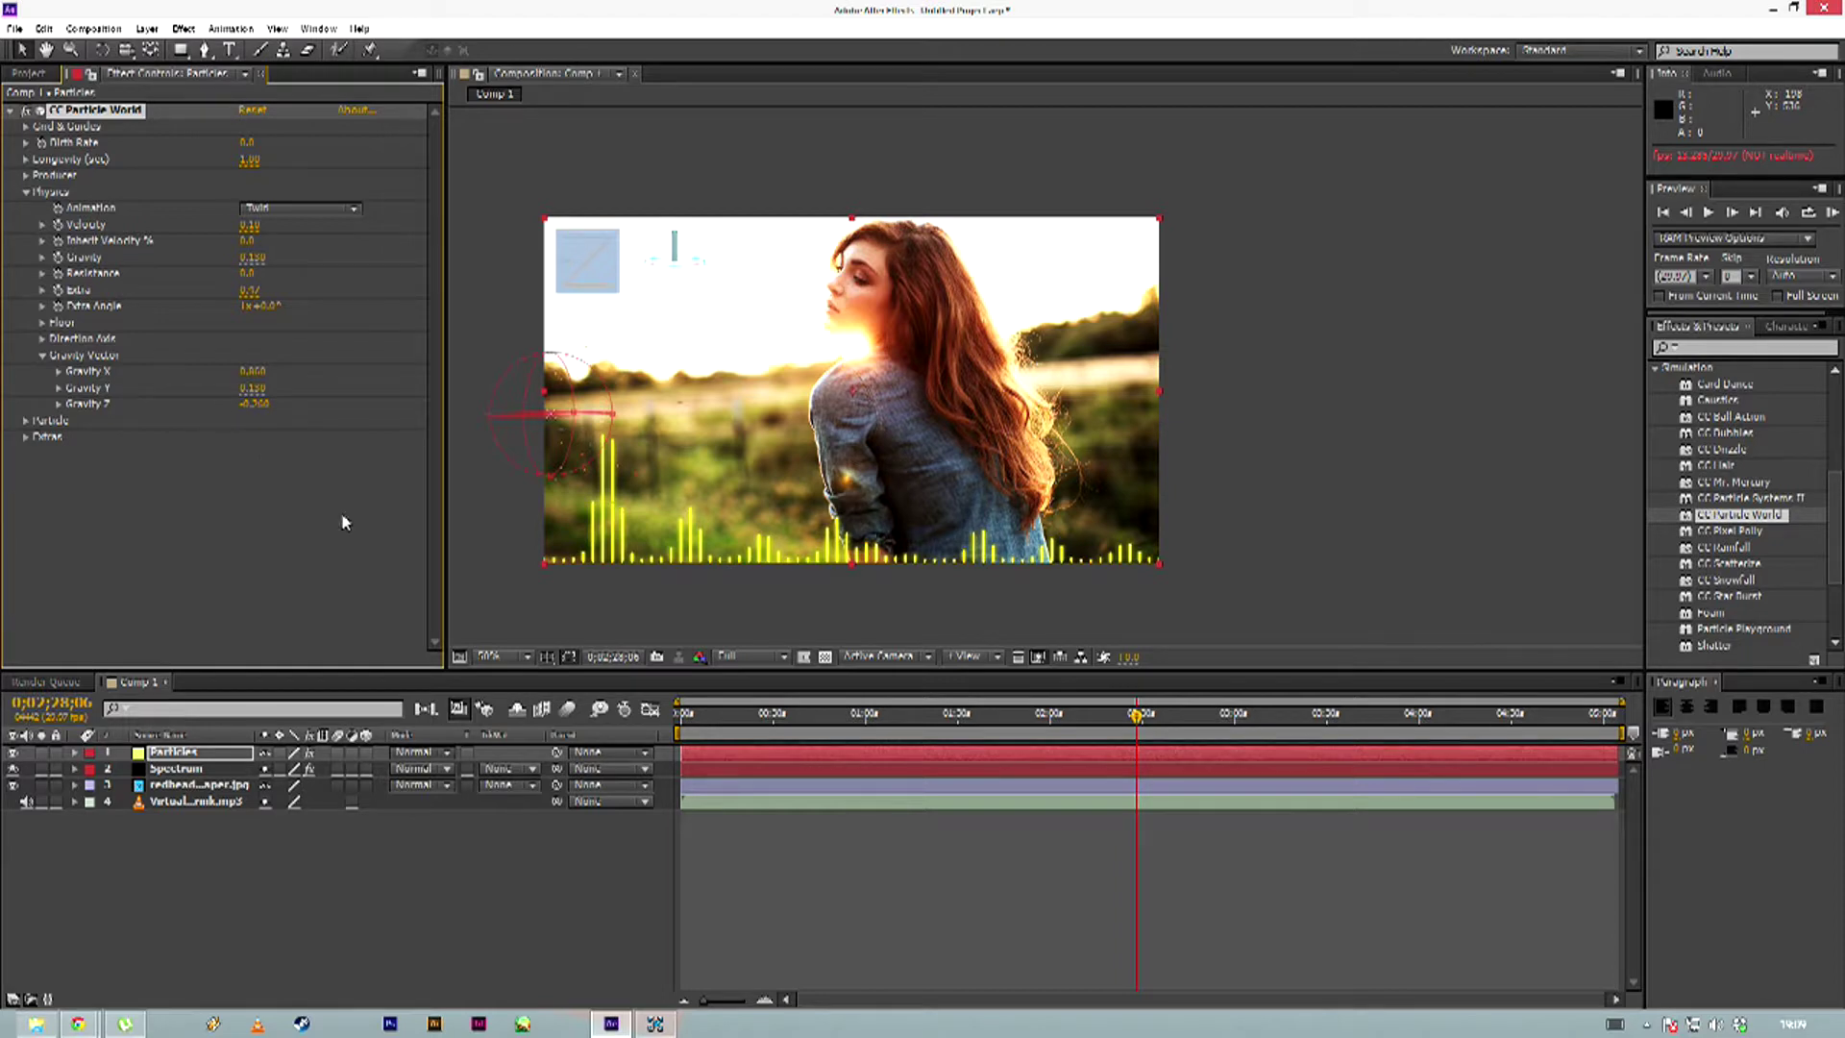
Hide the wallpaper layer and raise the particles' Longevity to 2.22 seconds, previewing the motion
click(13, 784)
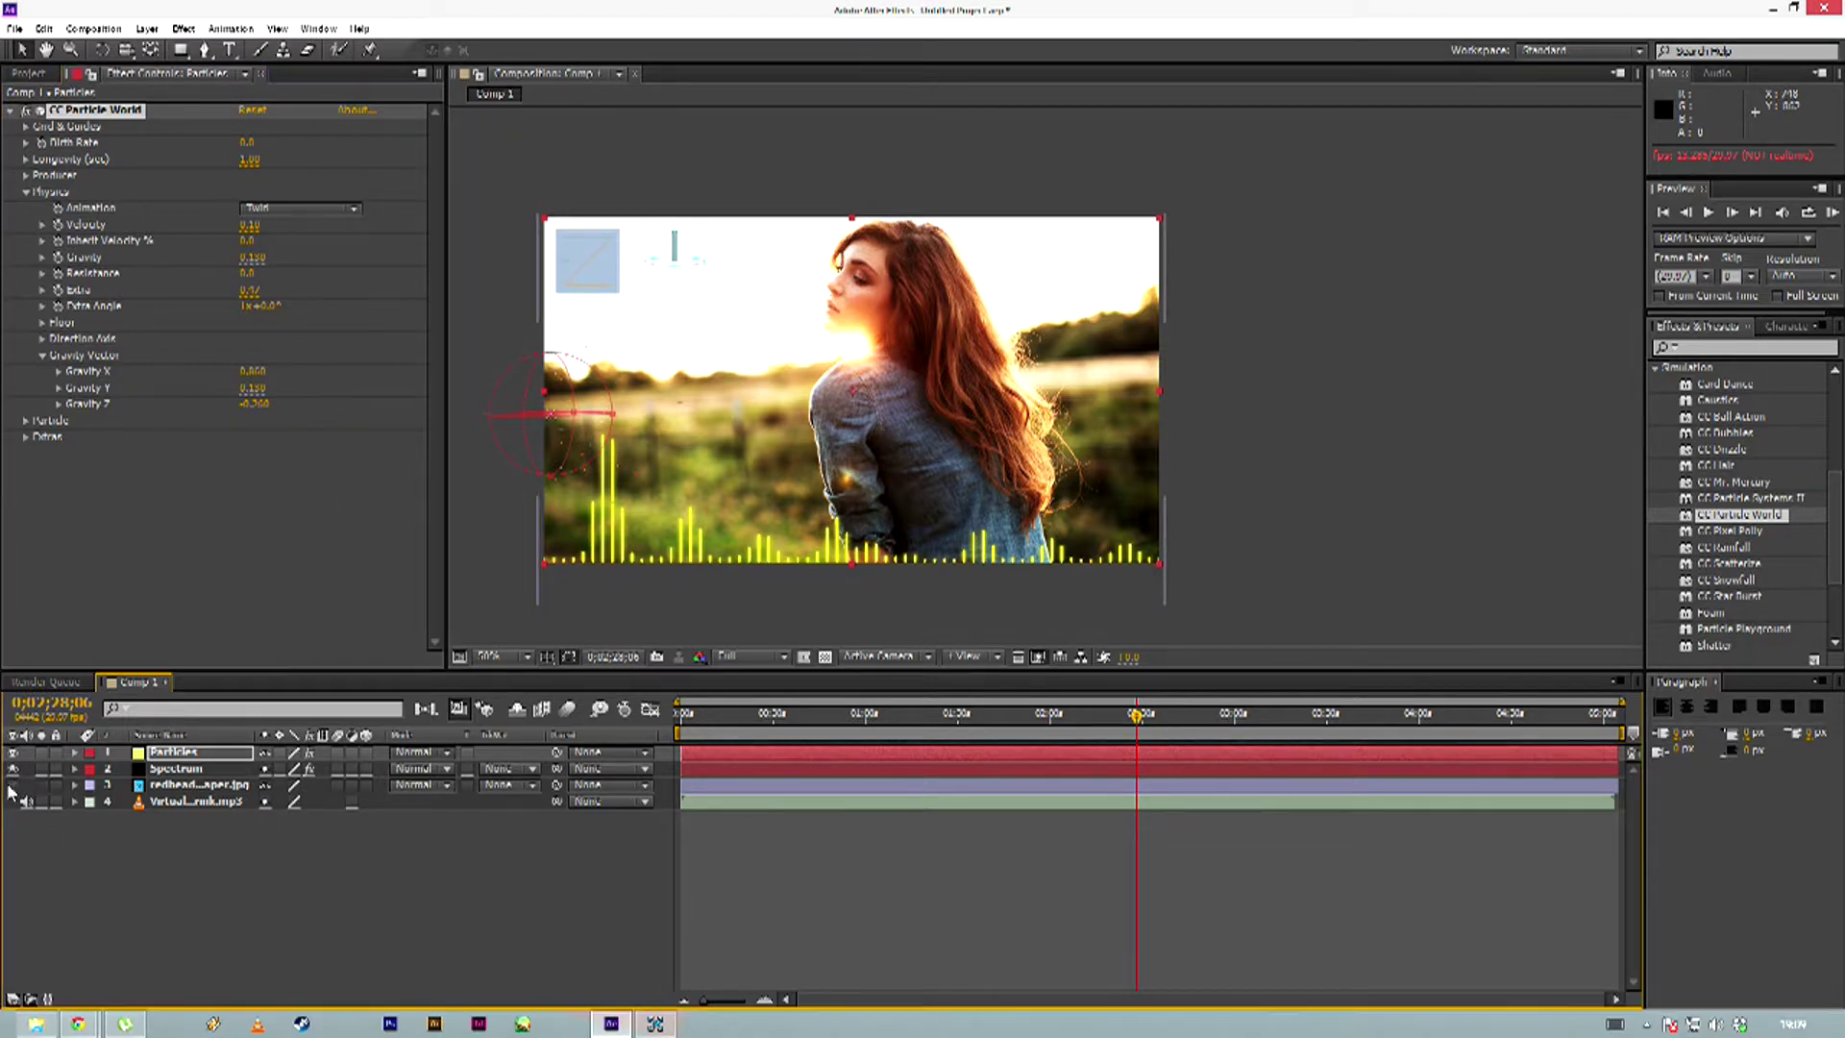
click(1710, 212)
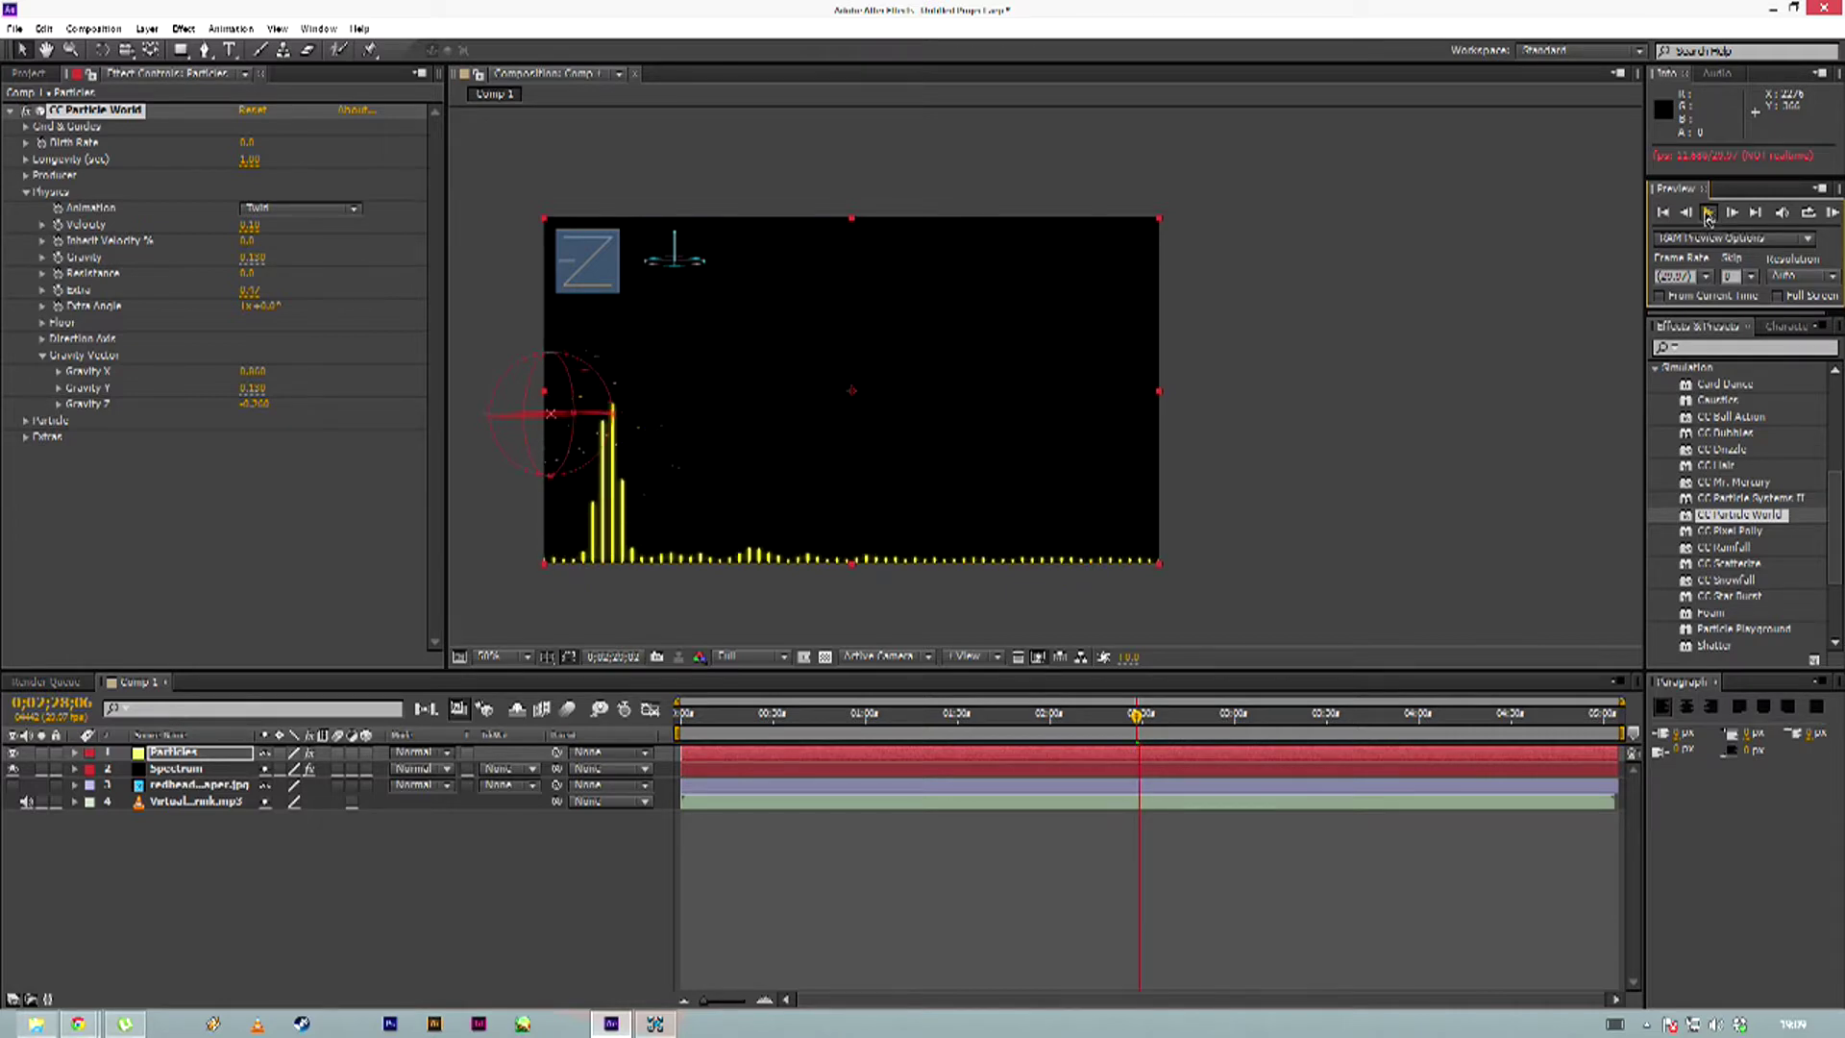
click(274, 170)
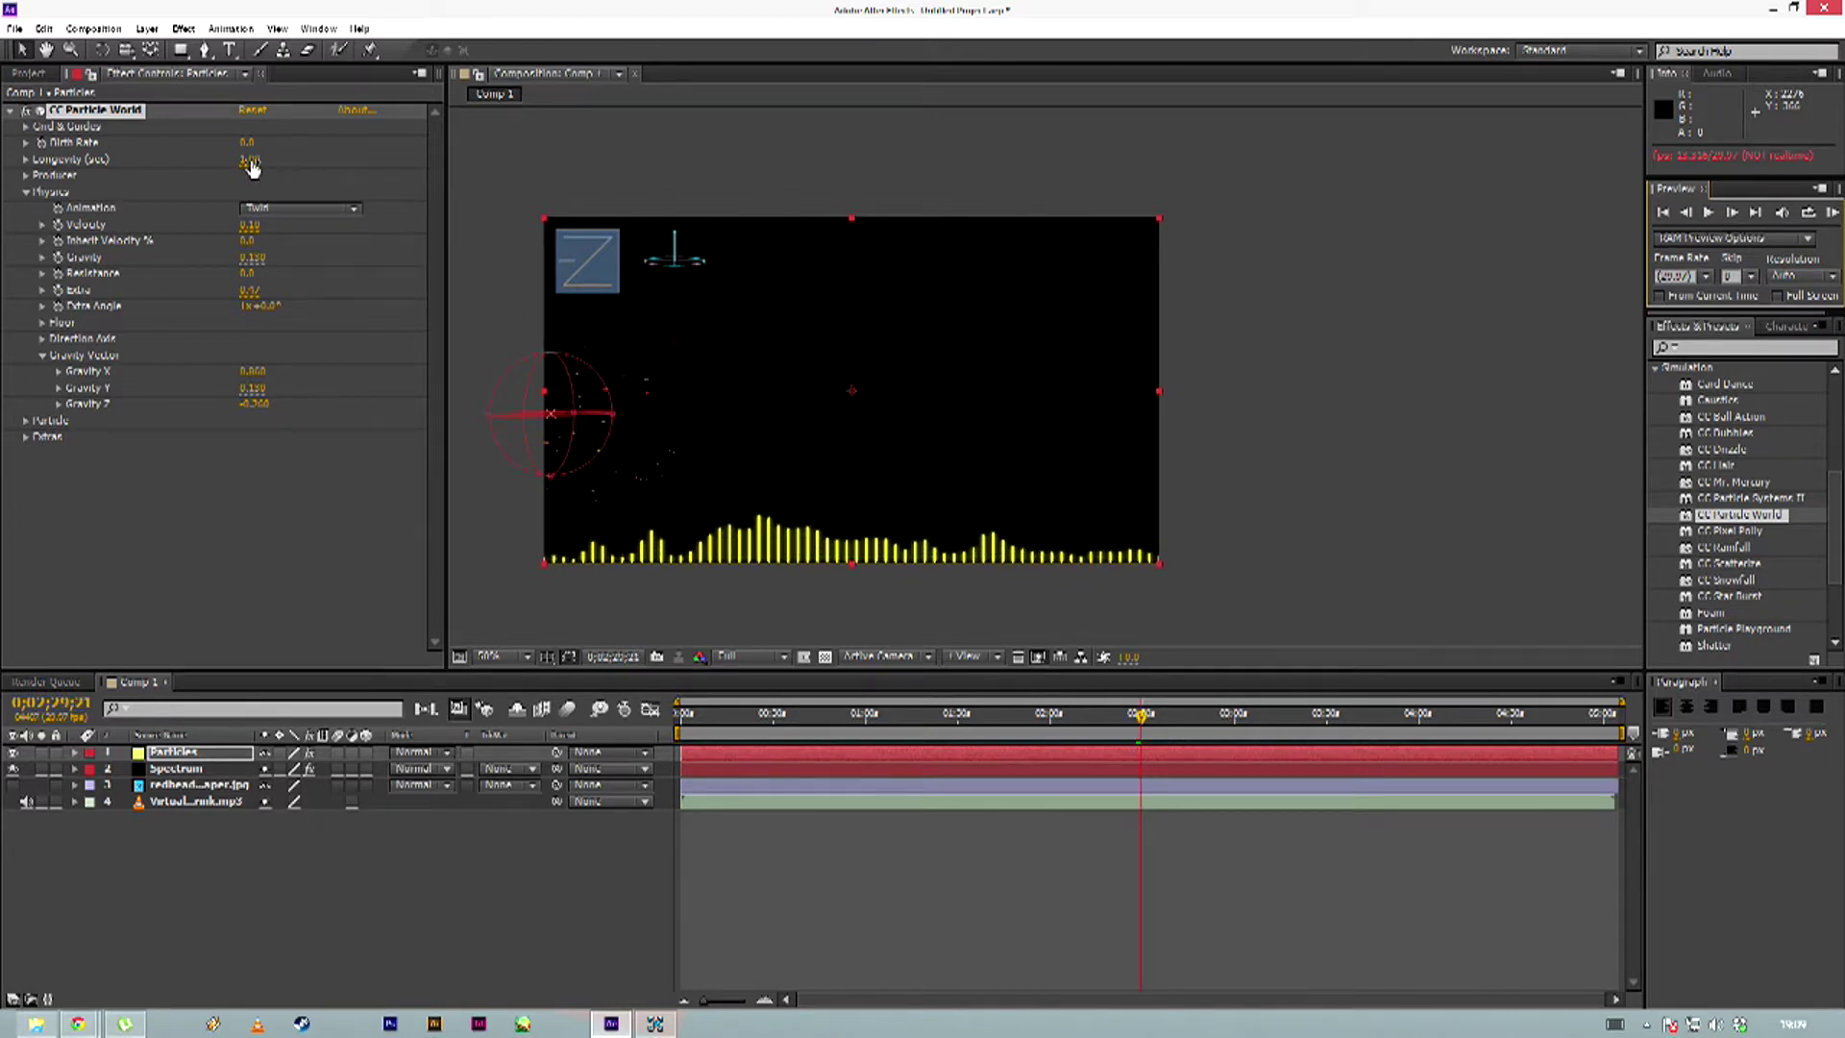
drag(301, 157, 333, 154)
click(1716, 212)
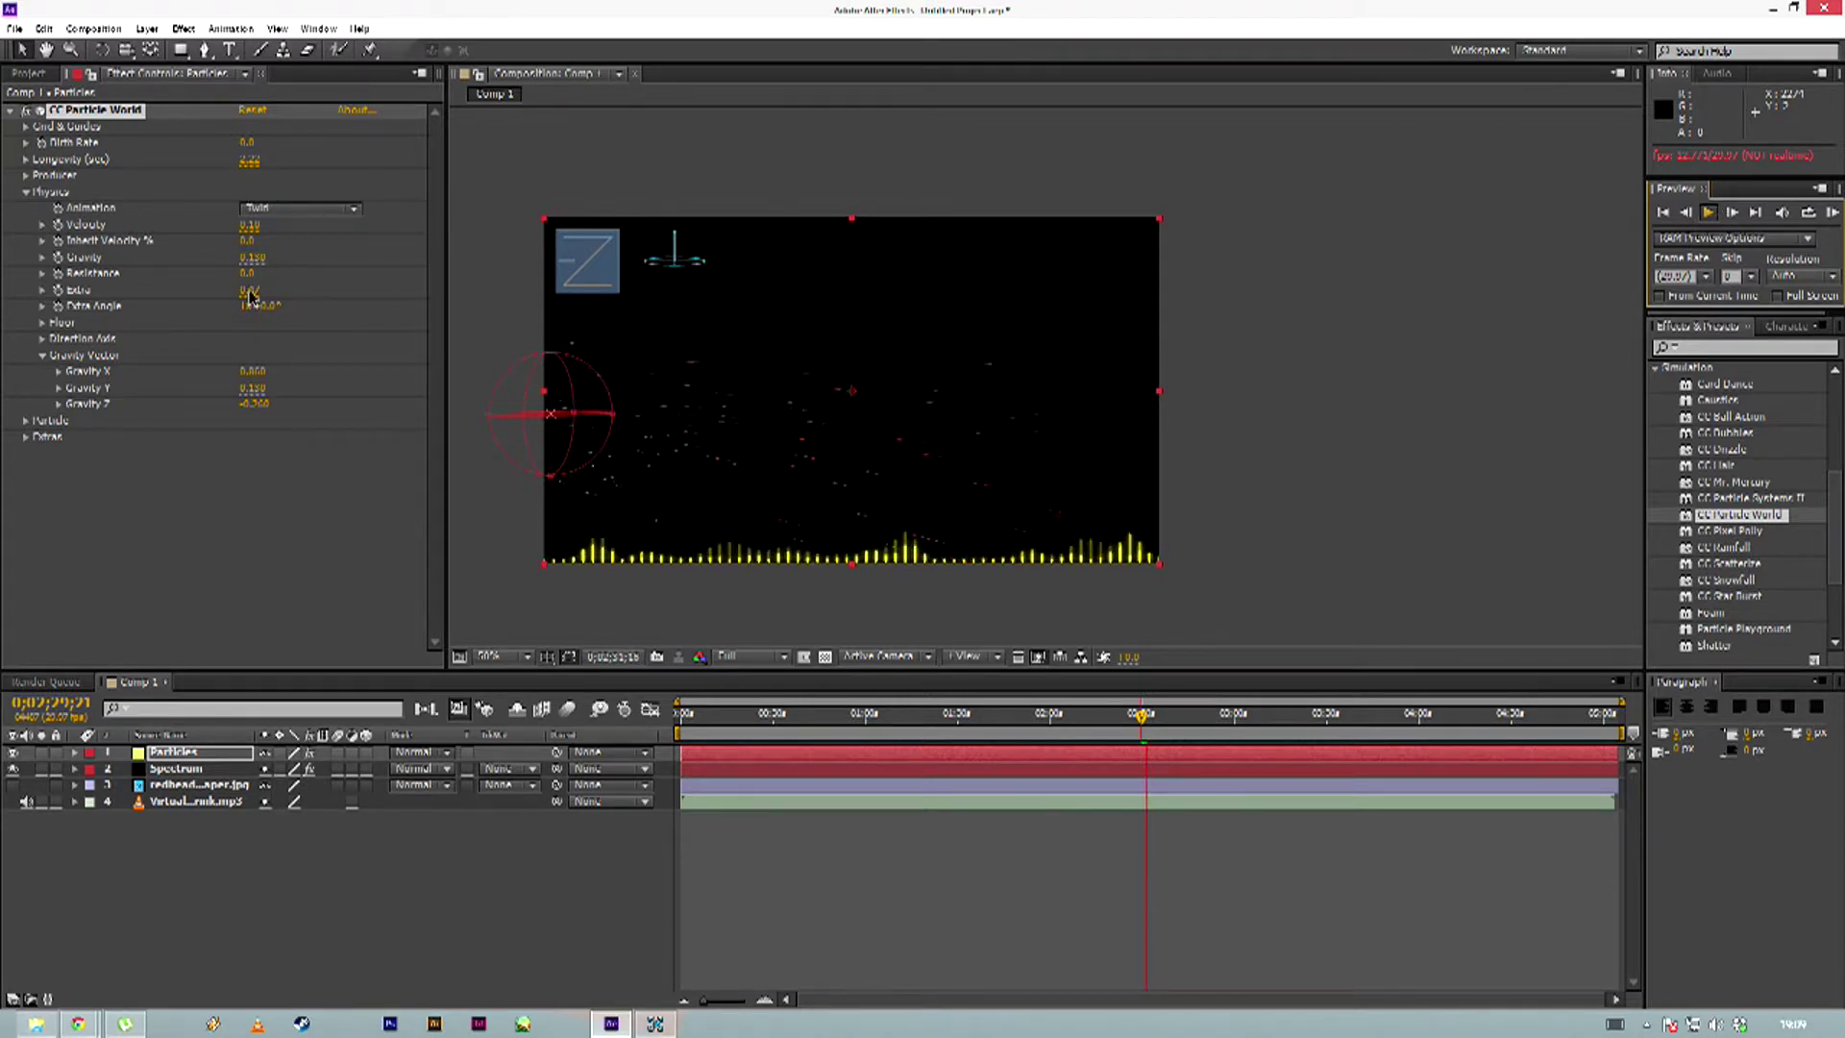
Raise the particles' Extra value to 0.78 and increase the Extra Angle, previewing the motion after each change
drag(272, 288, 281, 288)
click(1708, 212)
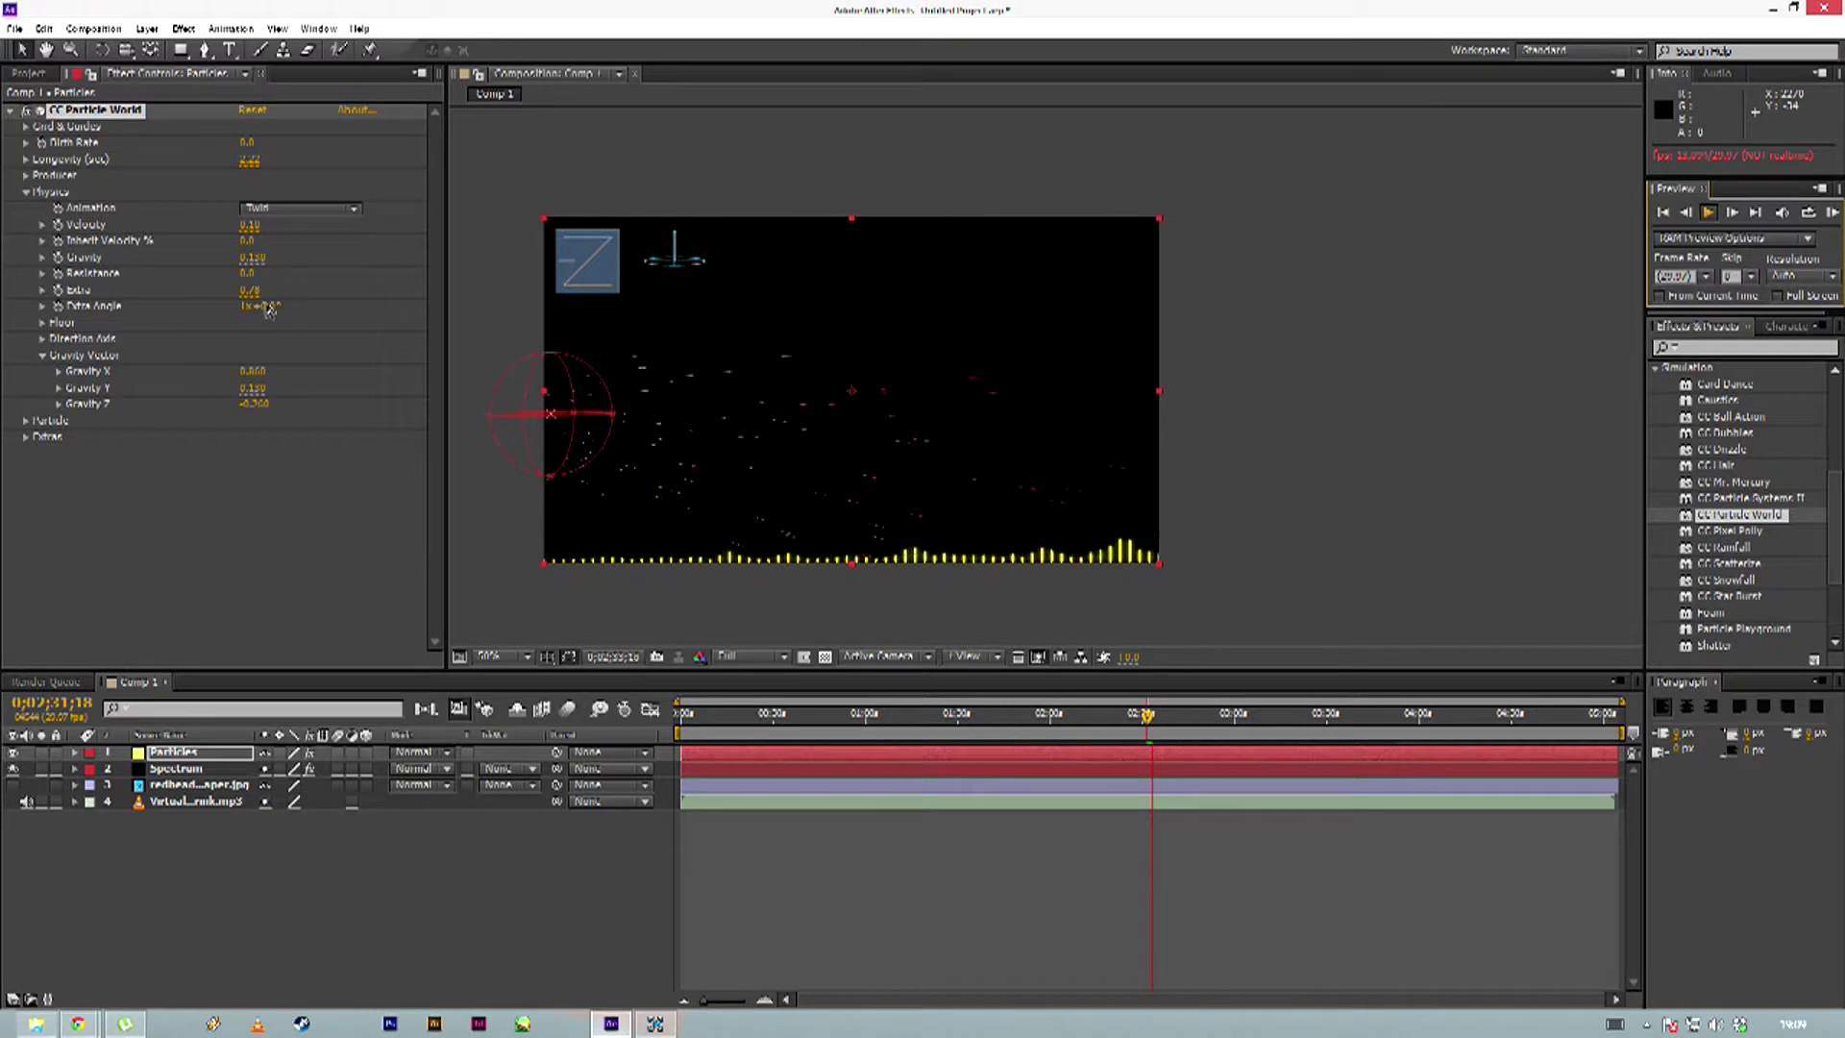
drag(269, 308, 273, 307)
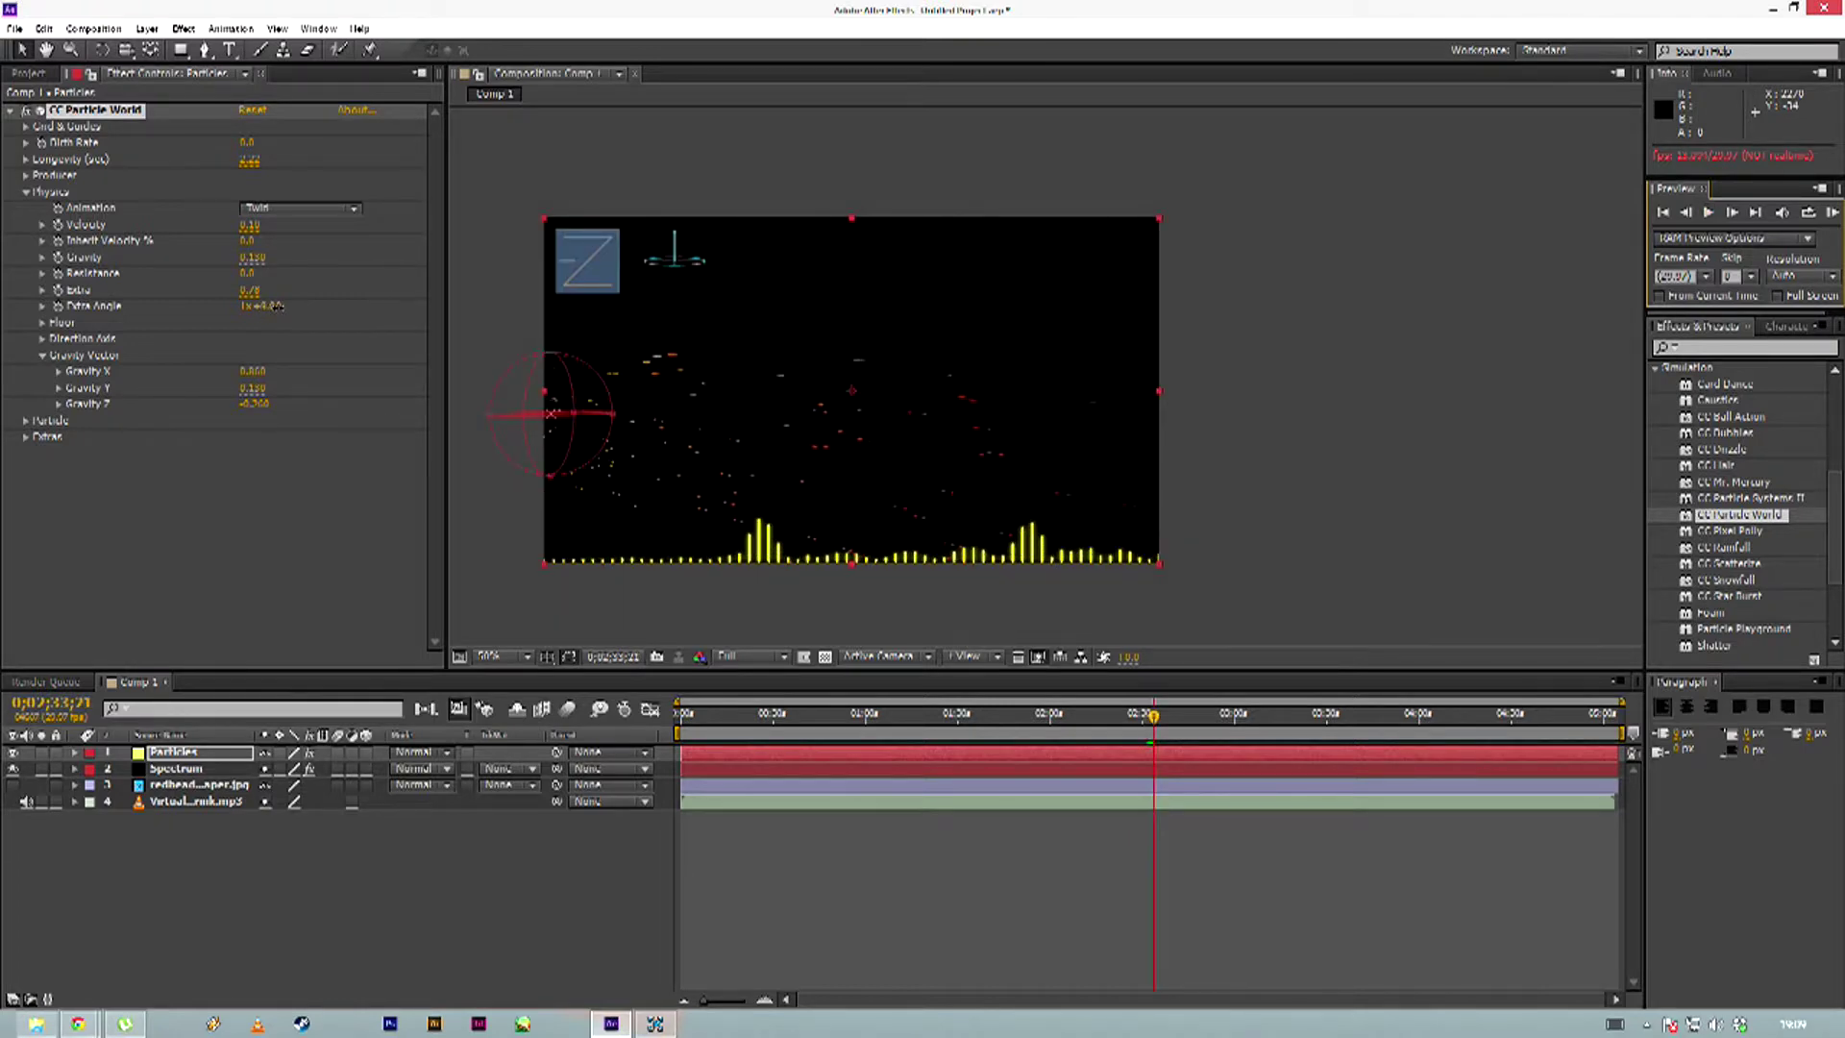
click(1710, 213)
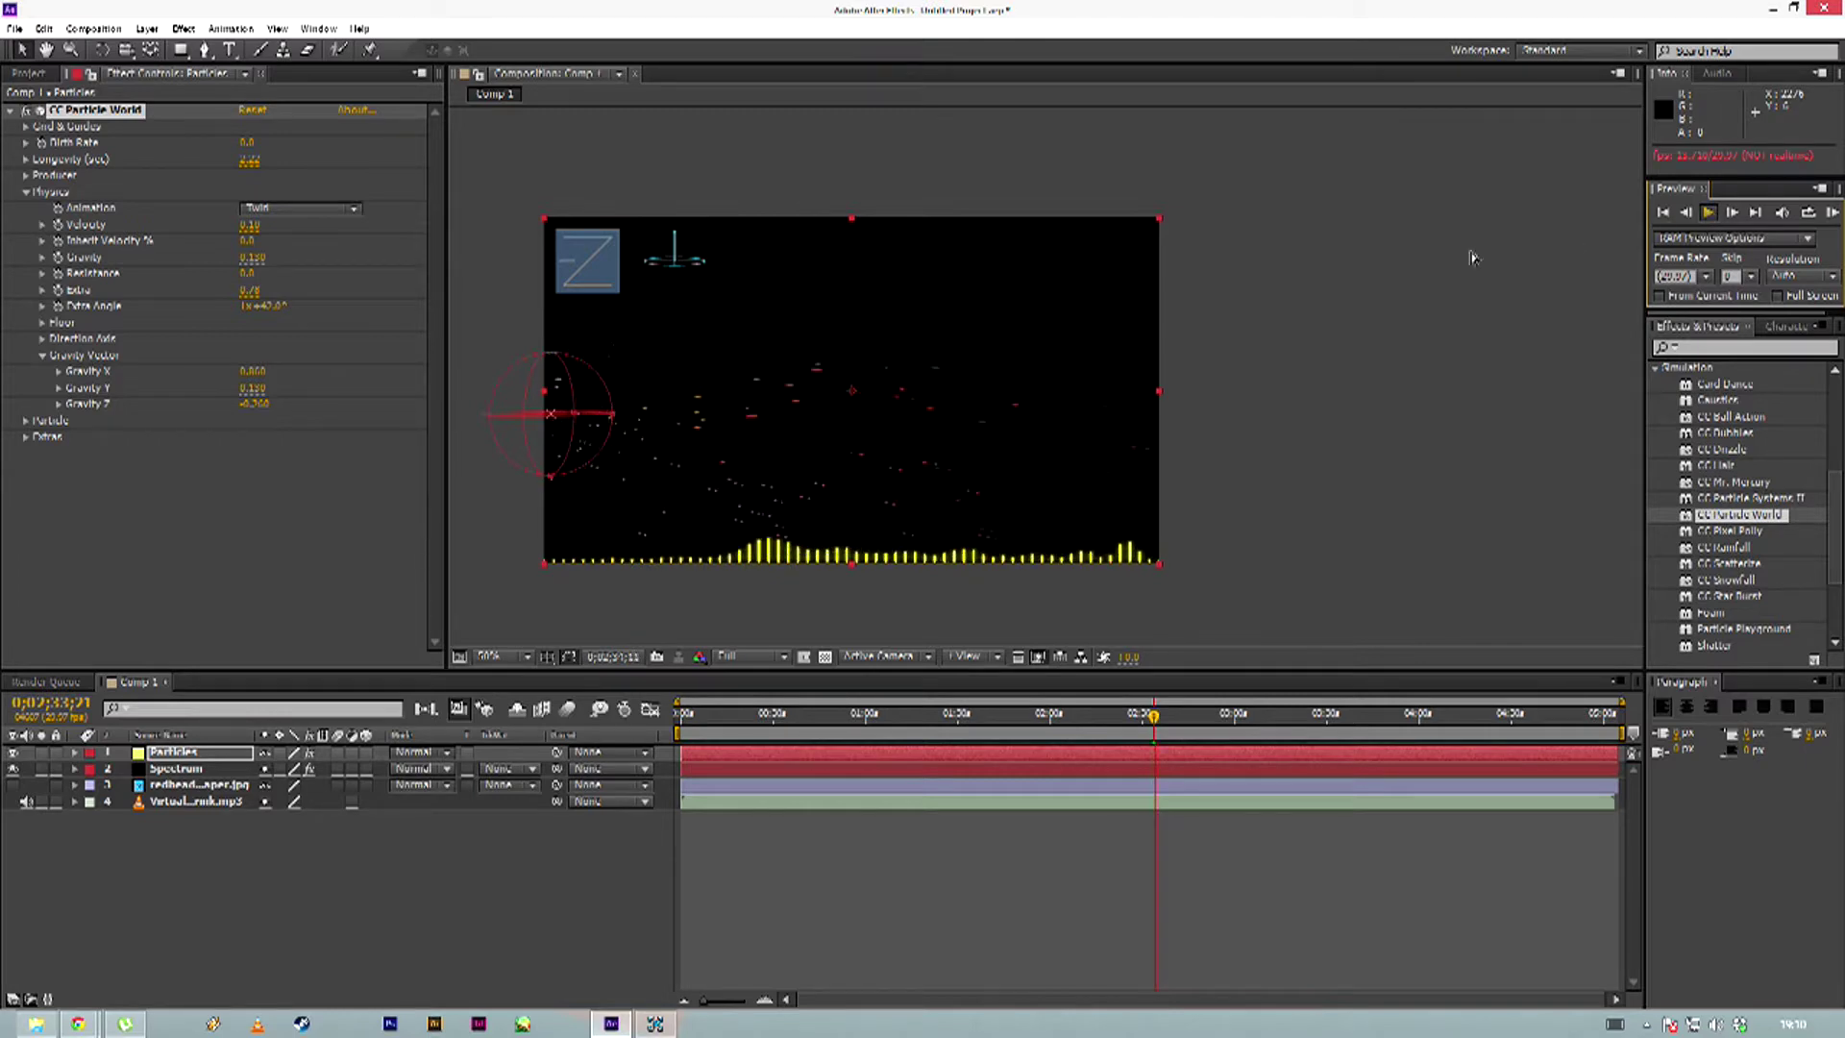
Try several very small Birth Rate values for the particles, starting with 0.001
click(248, 149)
click(250, 146)
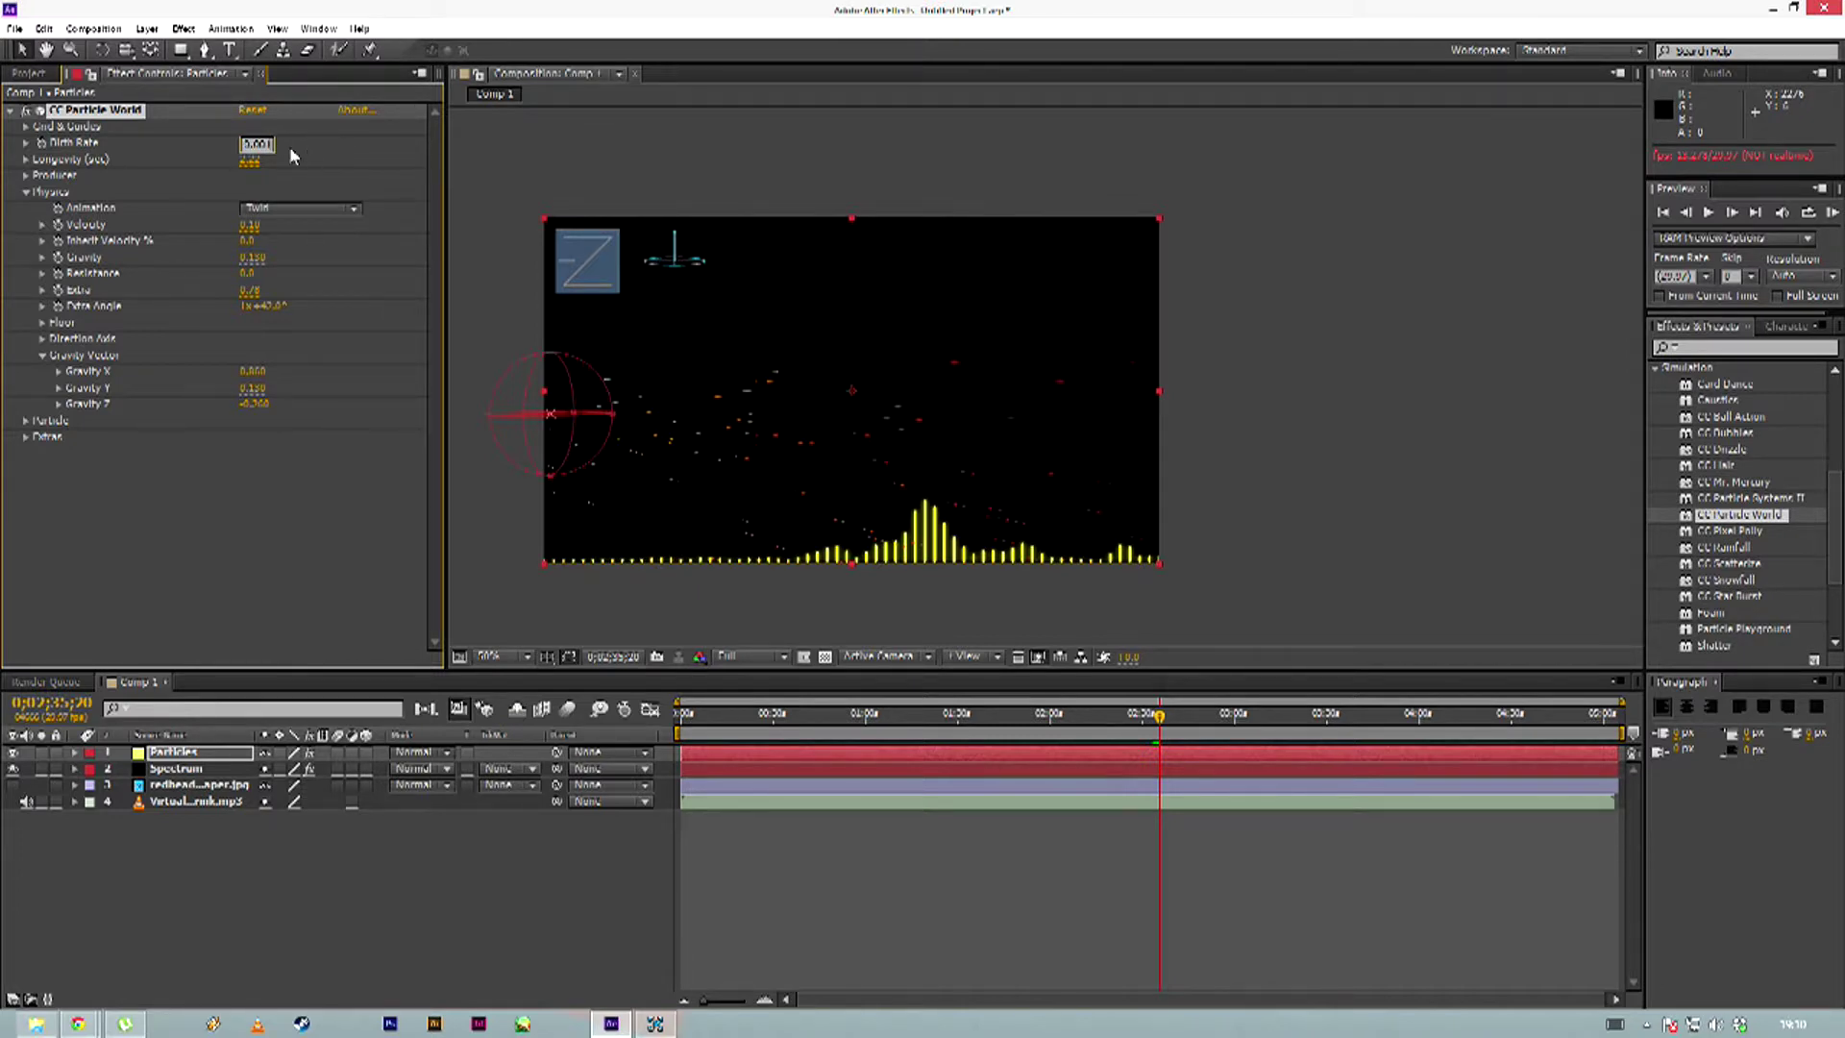
click(255, 163)
click(365, 500)
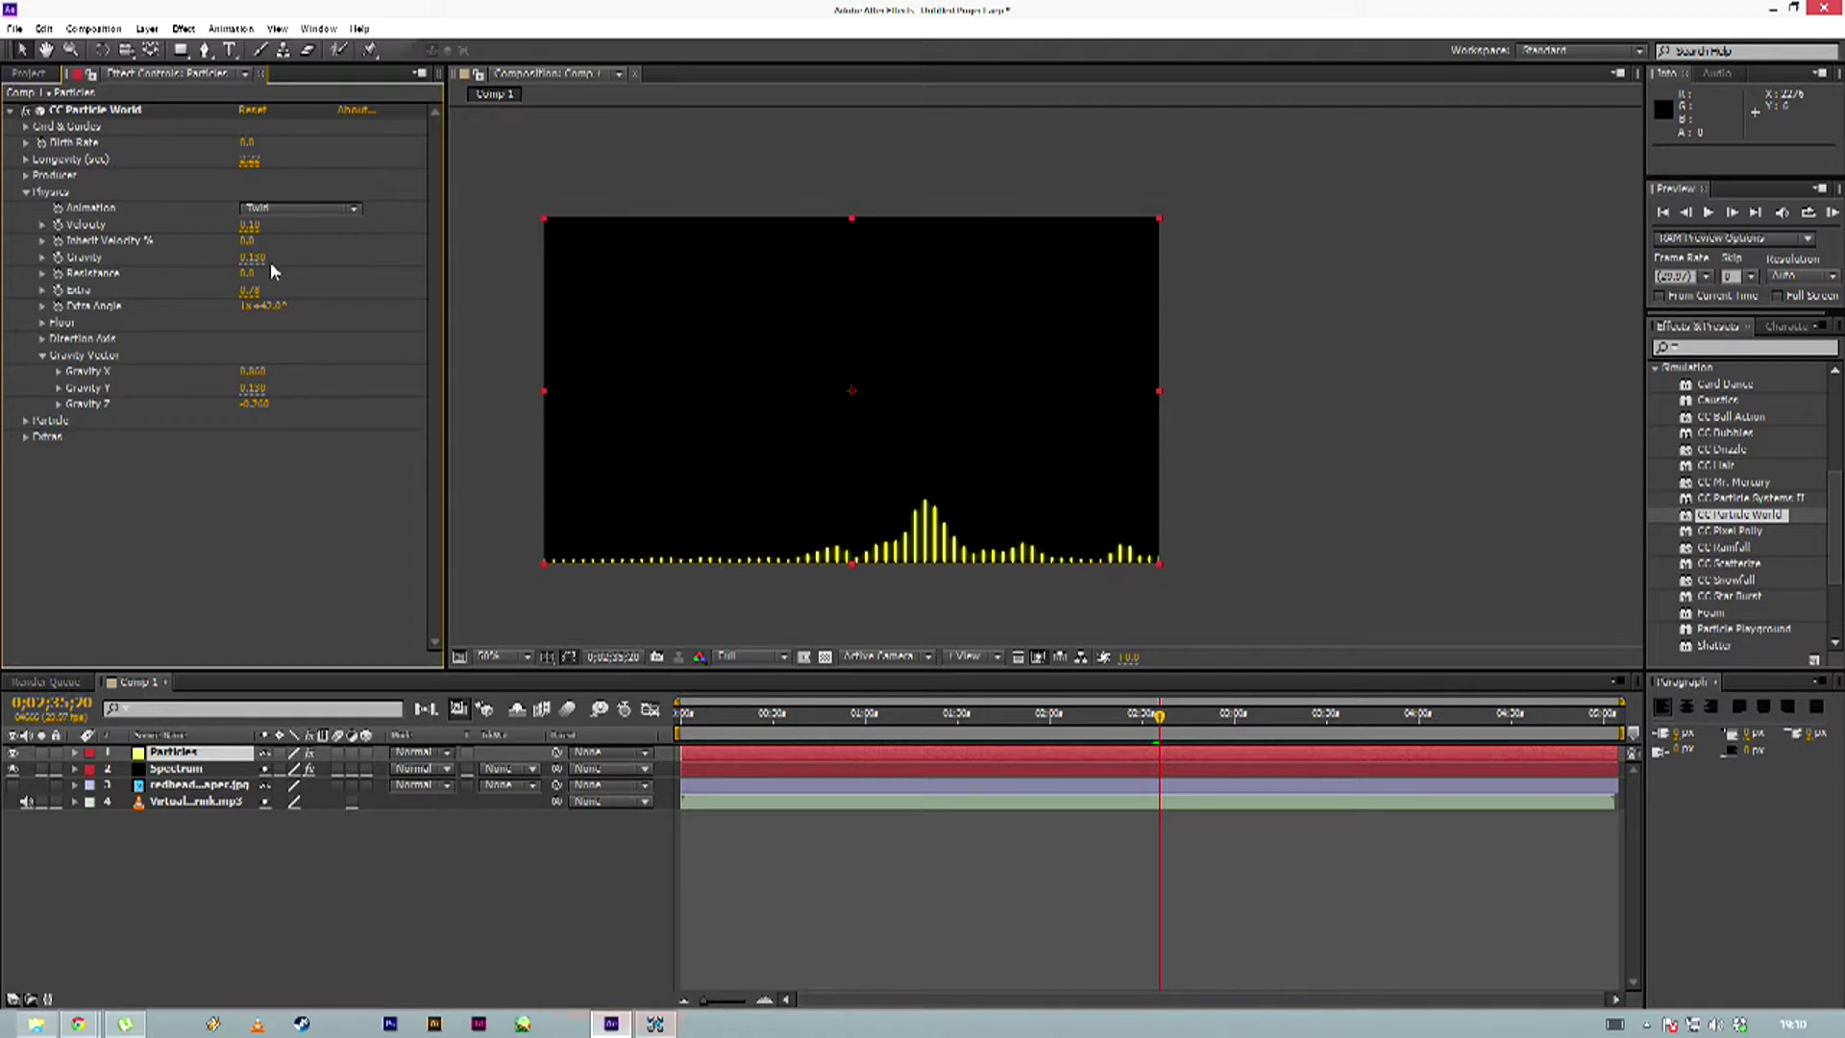
click(247, 143)
click(262, 145)
click(260, 516)
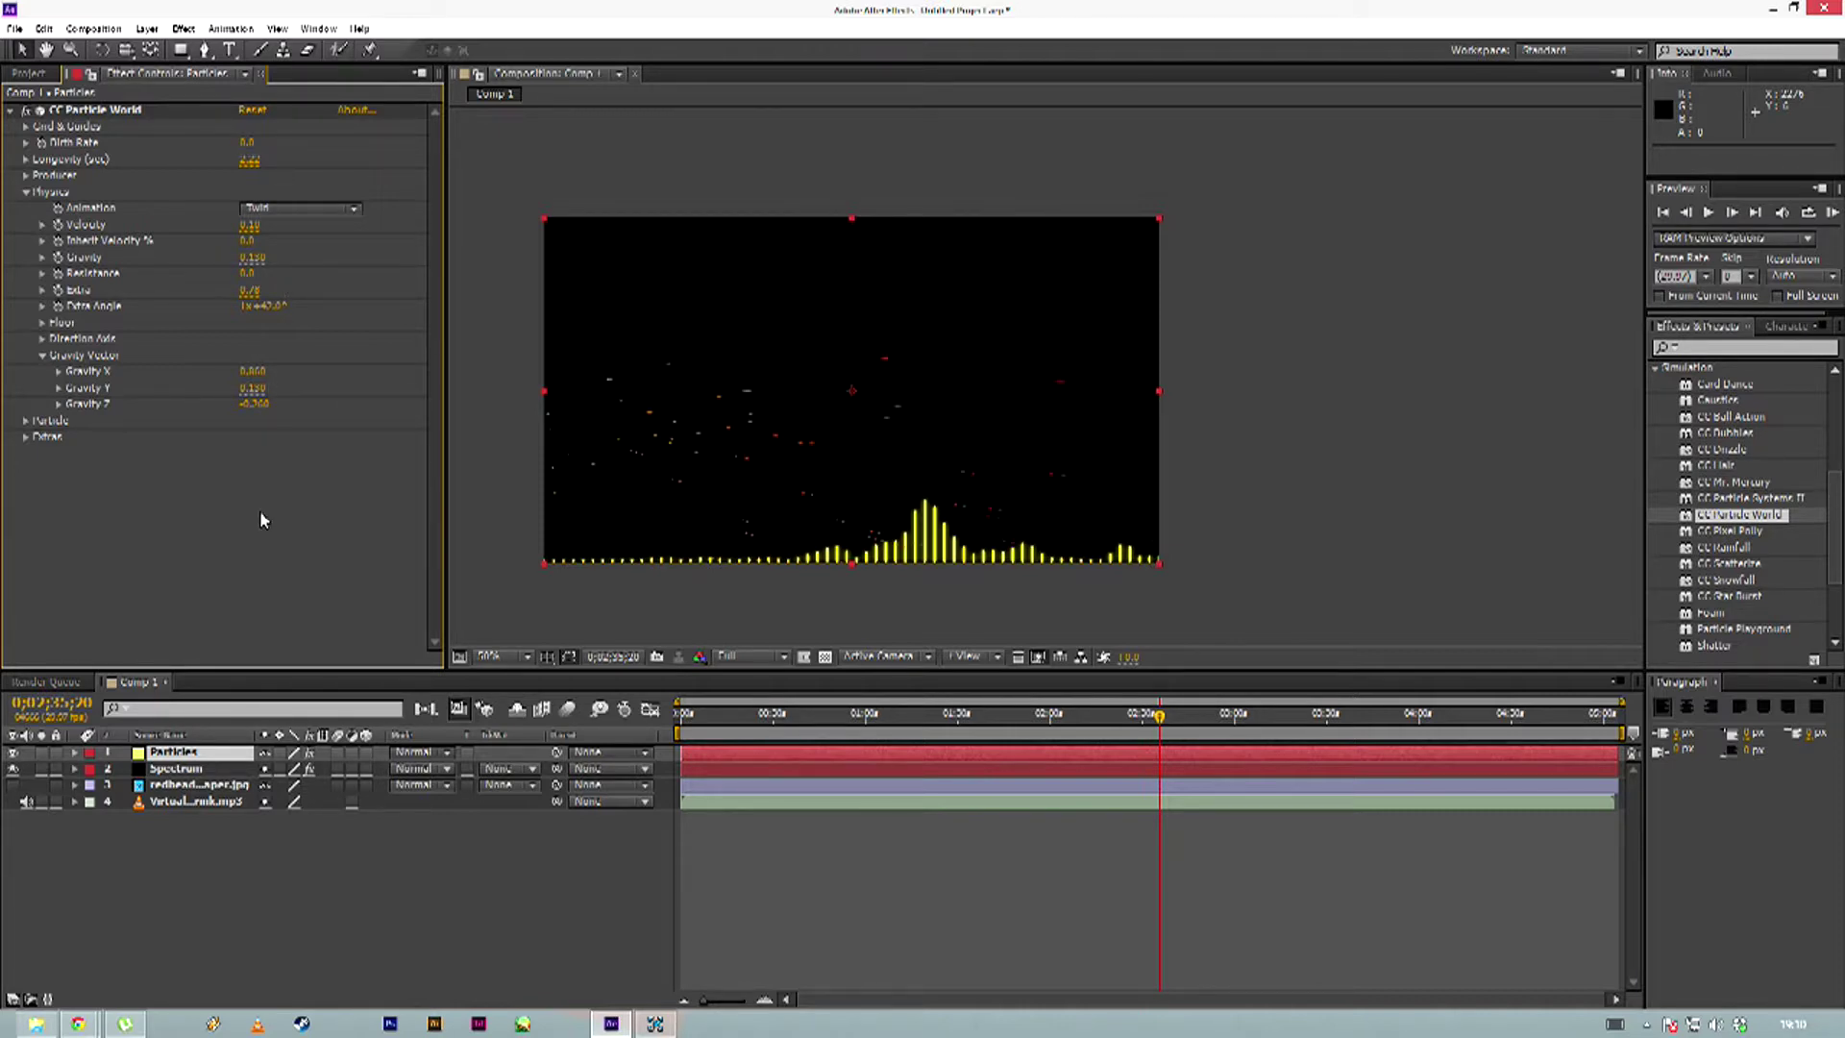
click(247, 142)
click(269, 483)
click(247, 144)
click(269, 141)
click(336, 545)
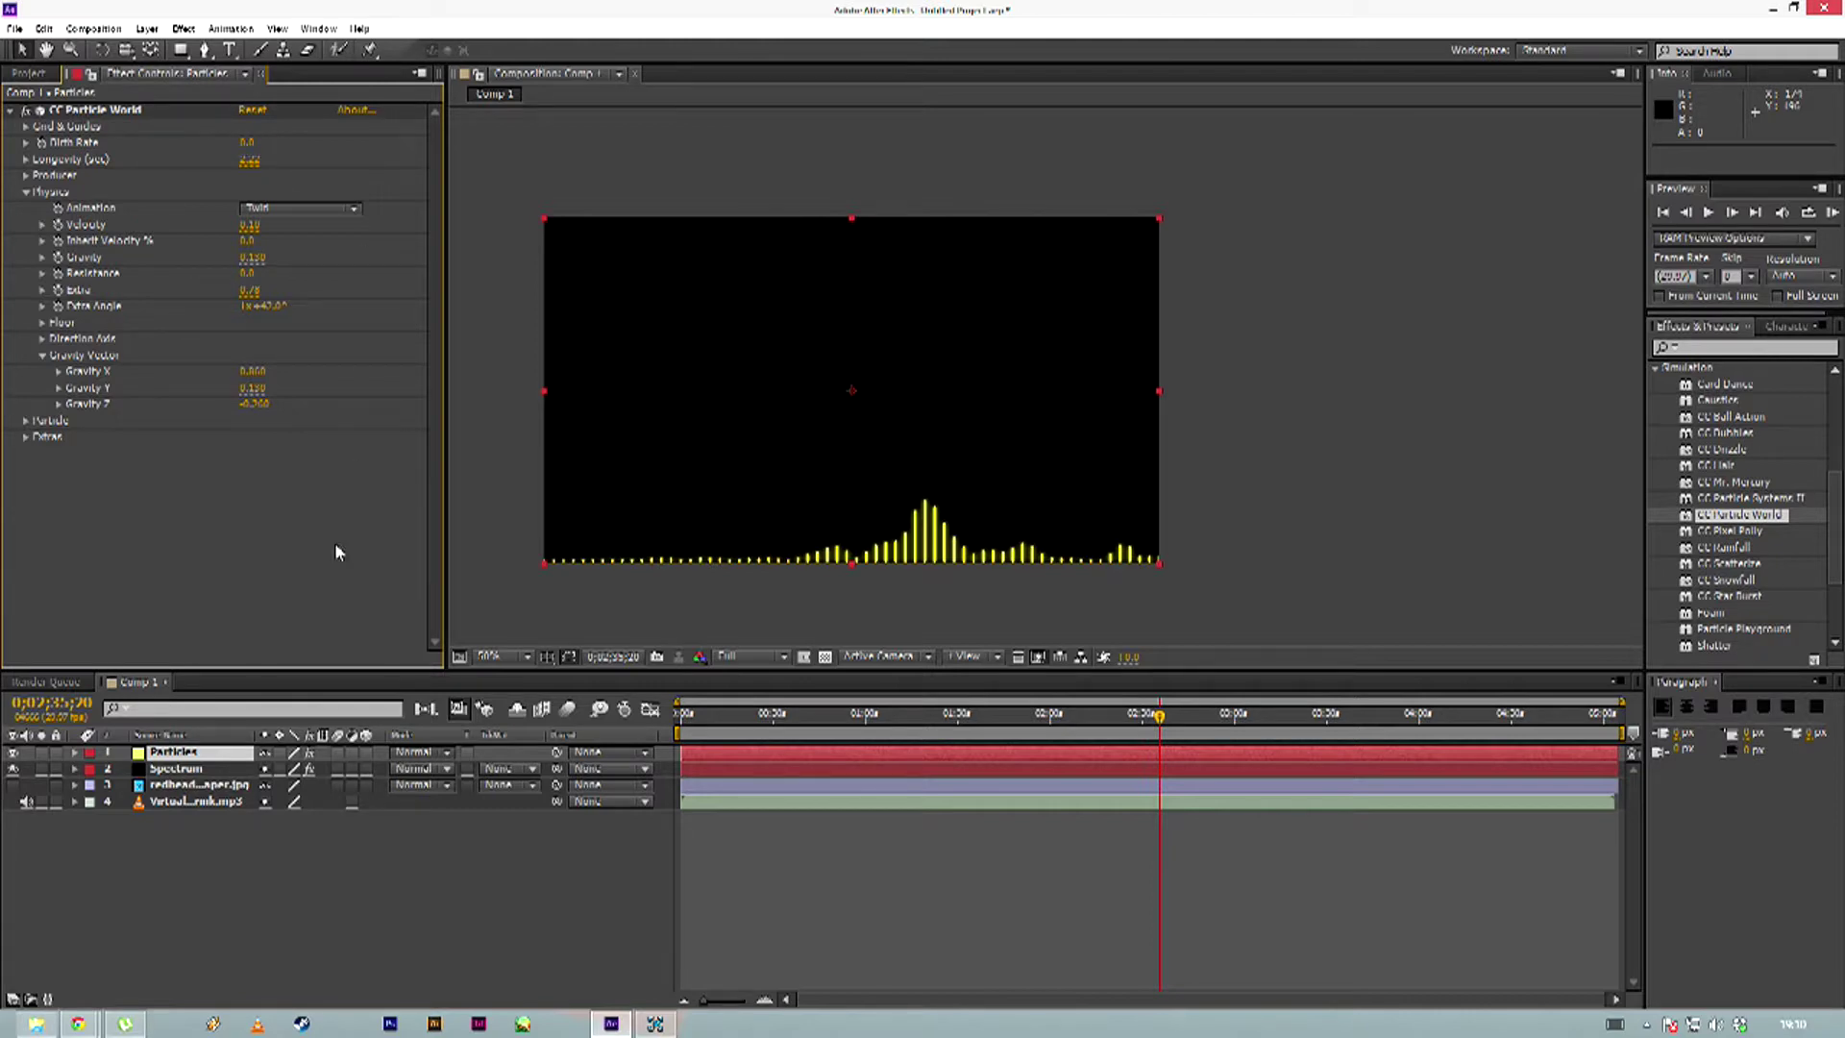
Move the current time back to 0;02;28;03, set the particles' Birth Rate to 0.004 and preview the motion
mouse_move(1163, 719)
mouse_down()
mouse_move(1194, 719)
mouse_move(1137, 719)
mouse_up()
click(248, 142)
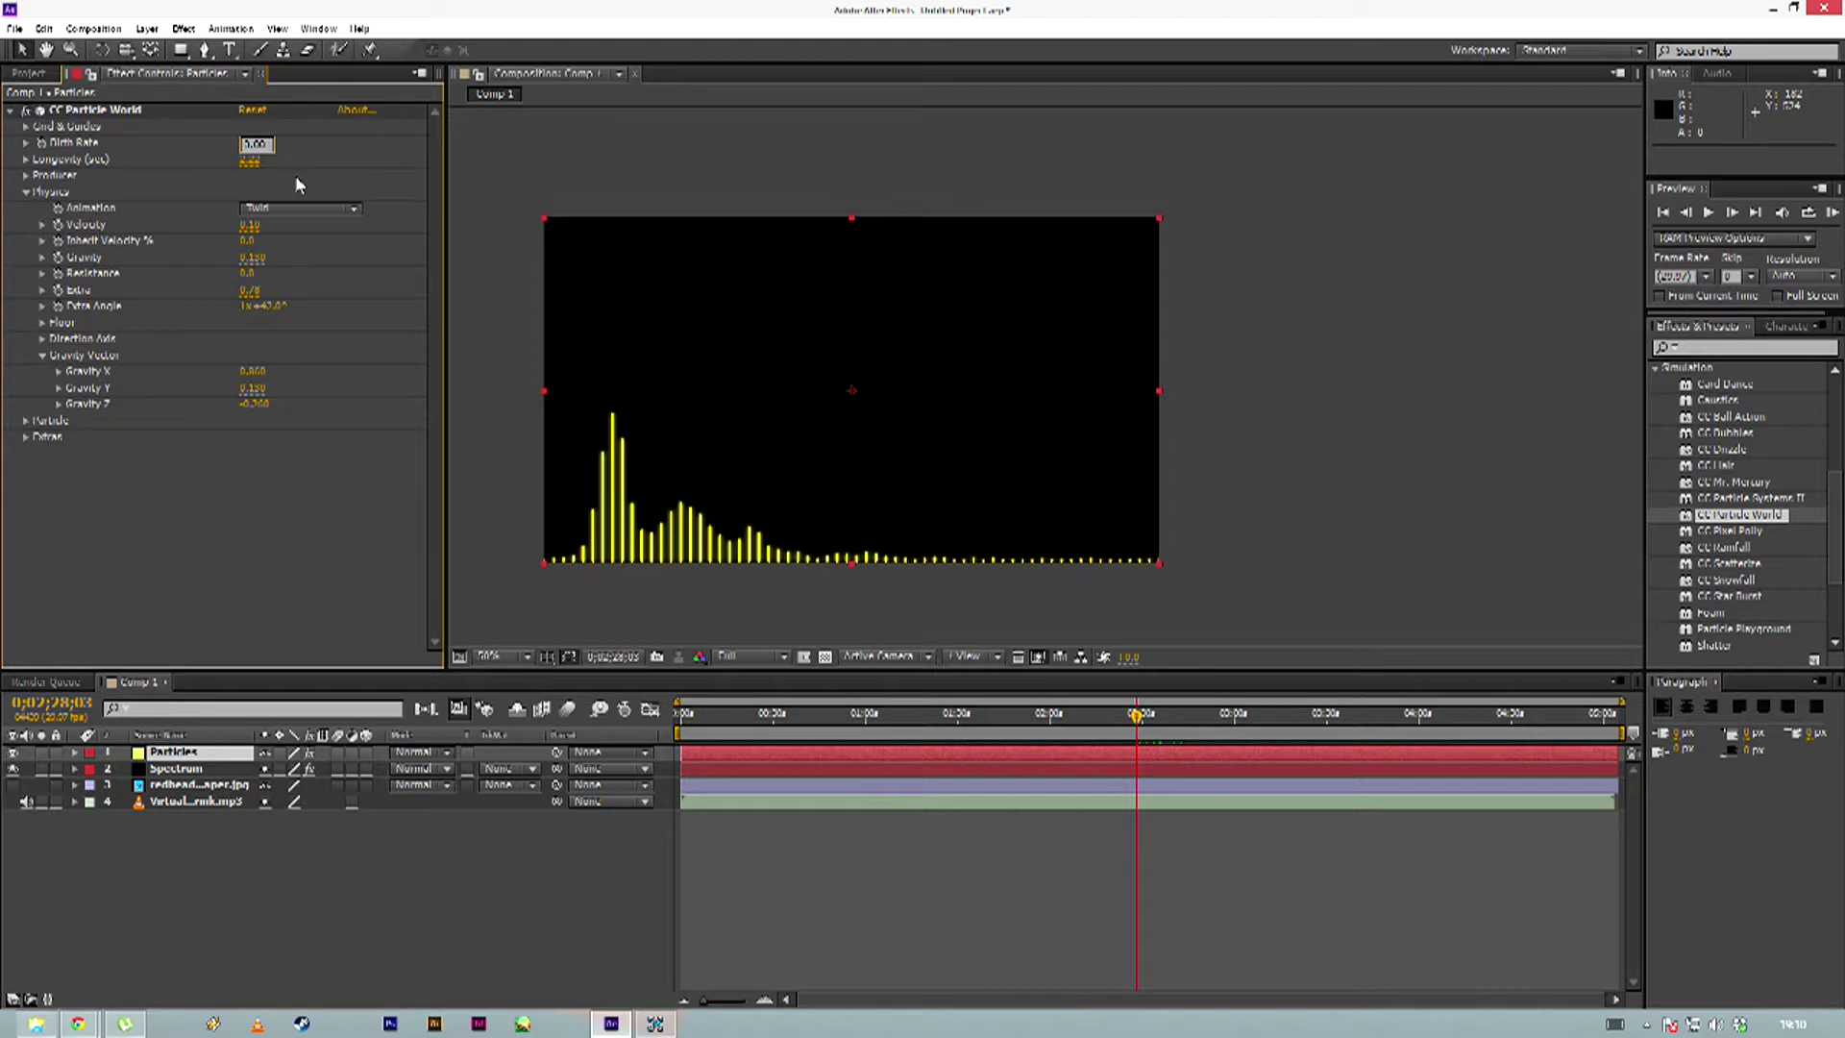
text(0.004)
click(236, 554)
click(1713, 212)
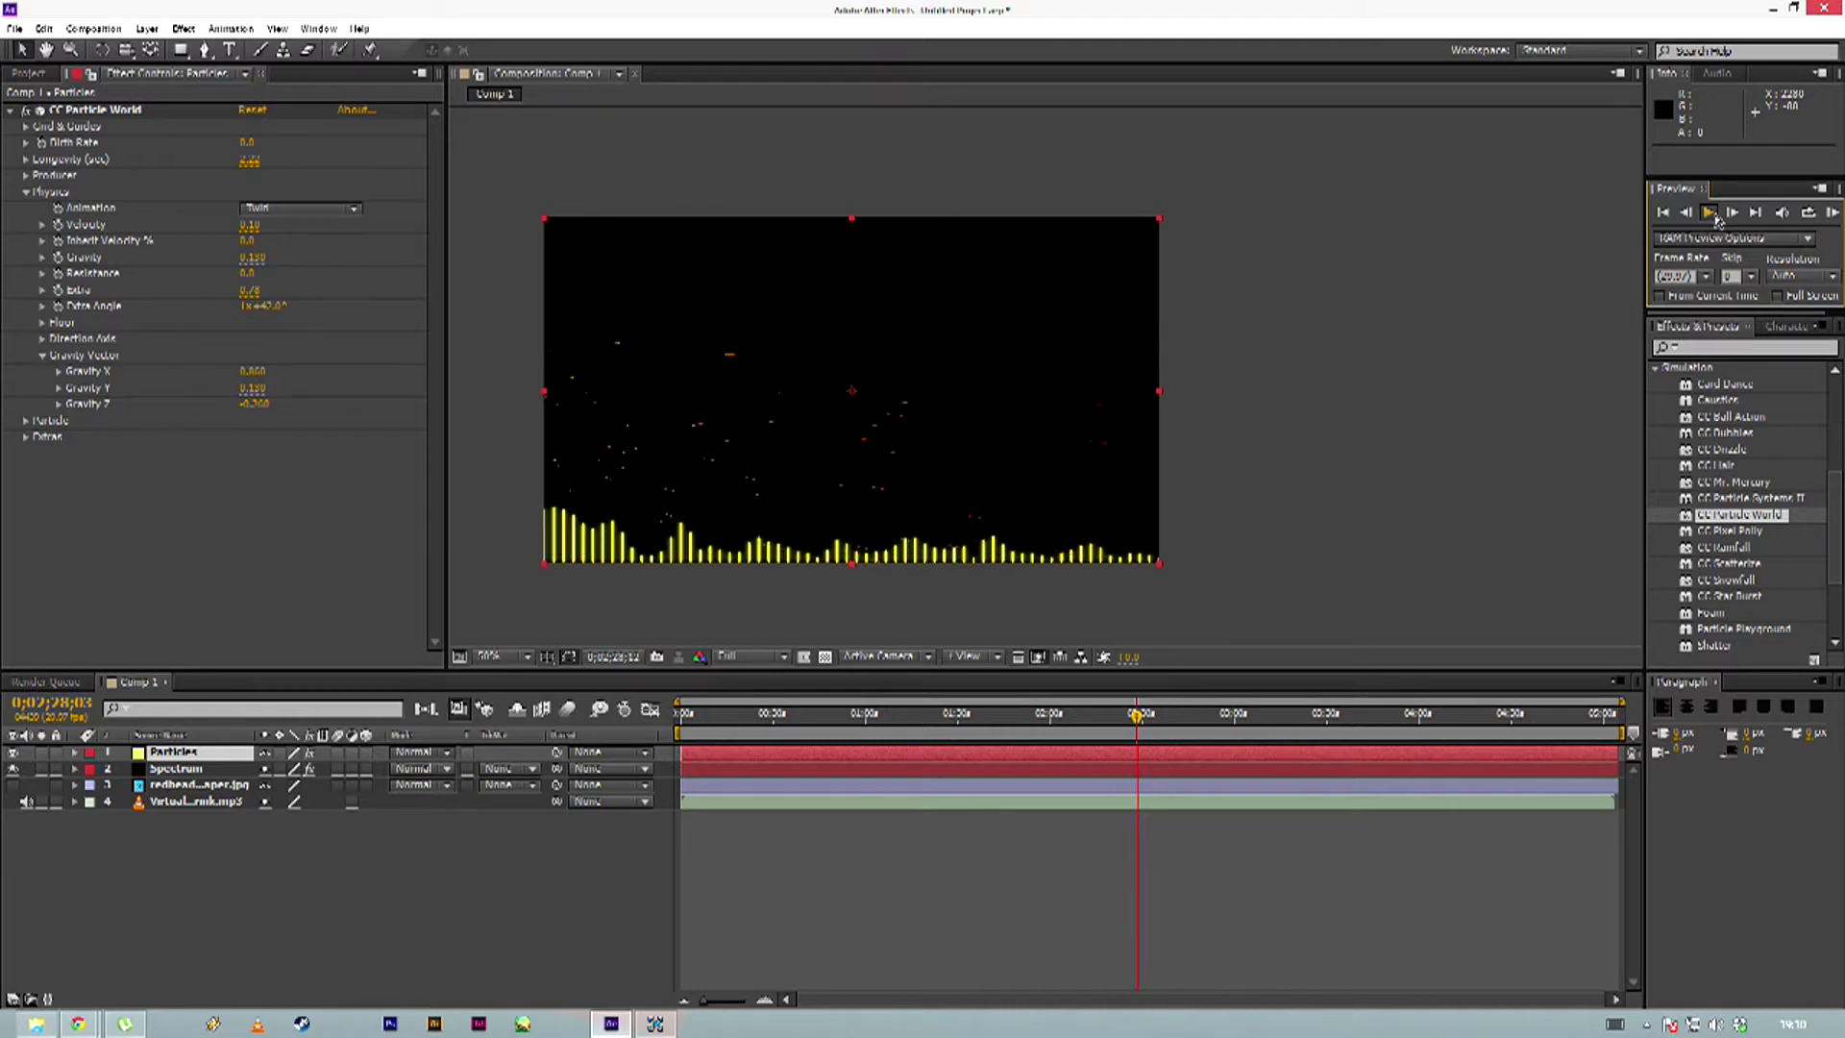
Collapse the Physics settings, expand the Particle settings and change the Particle Type to Lens Convex
click(42, 355)
click(27, 192)
click(26, 208)
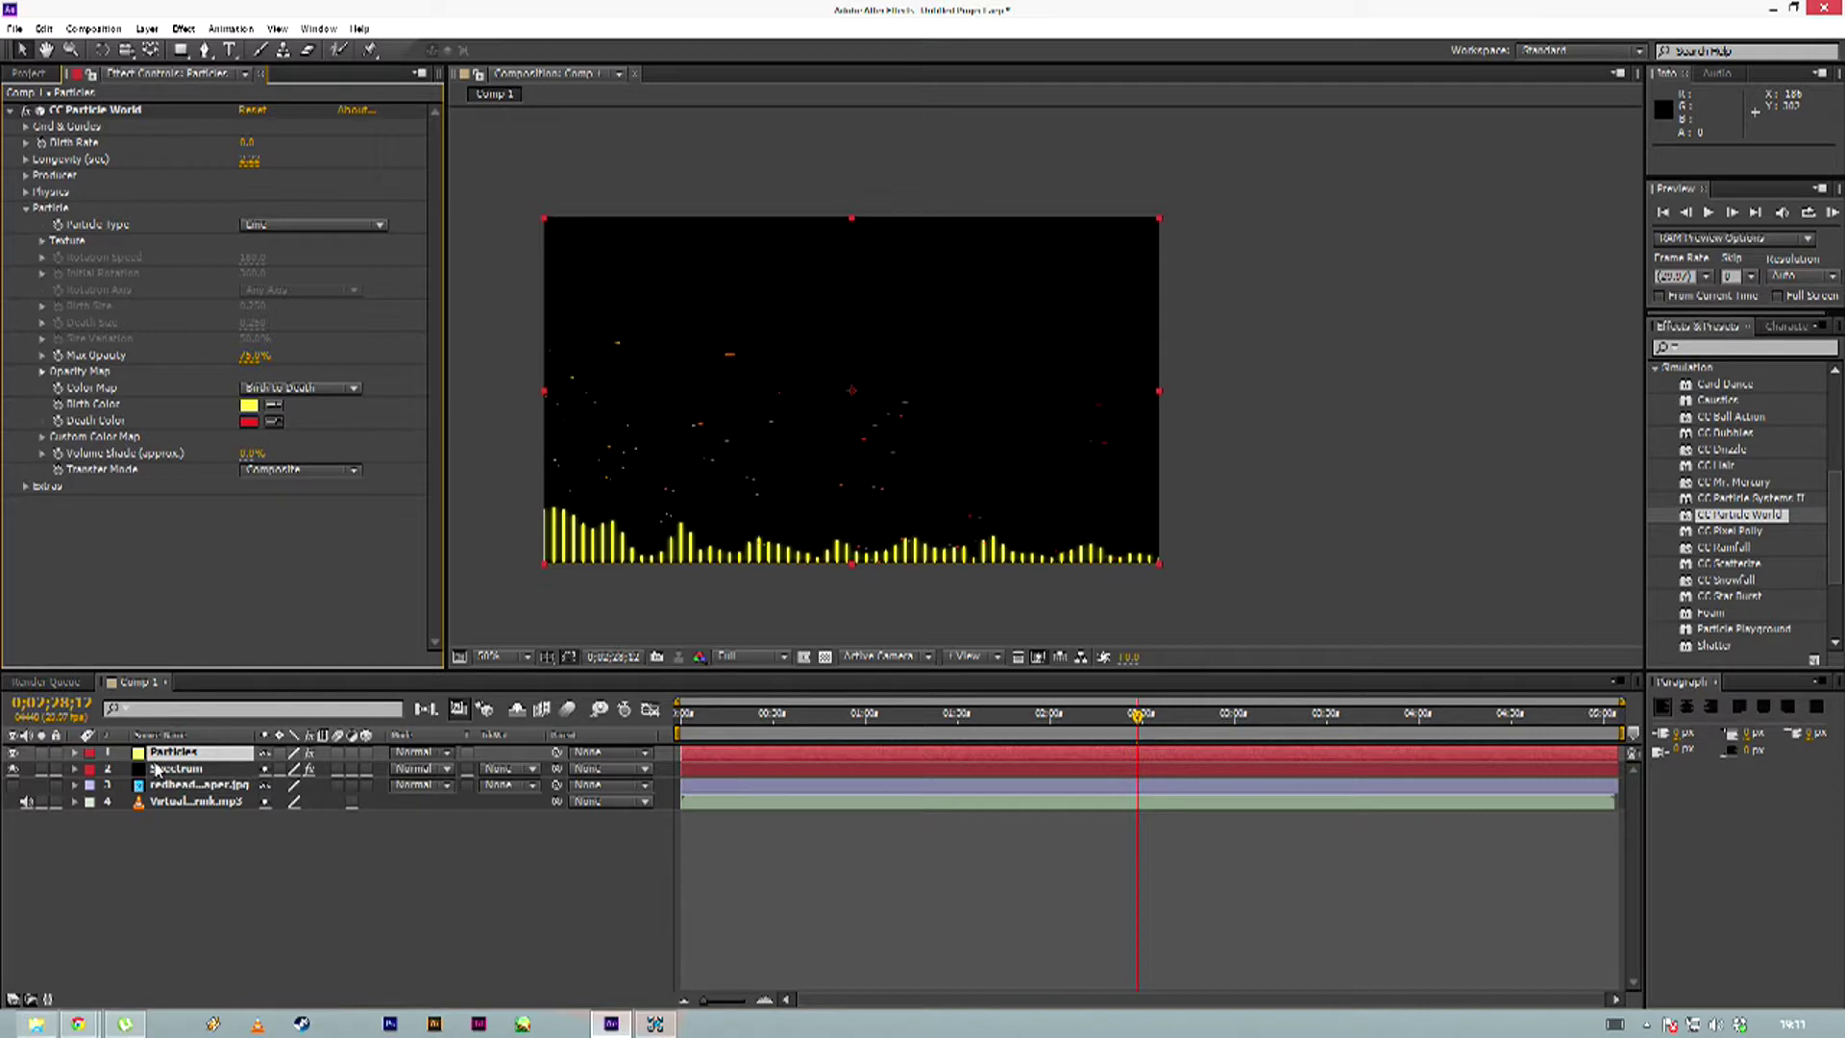
click(325, 226)
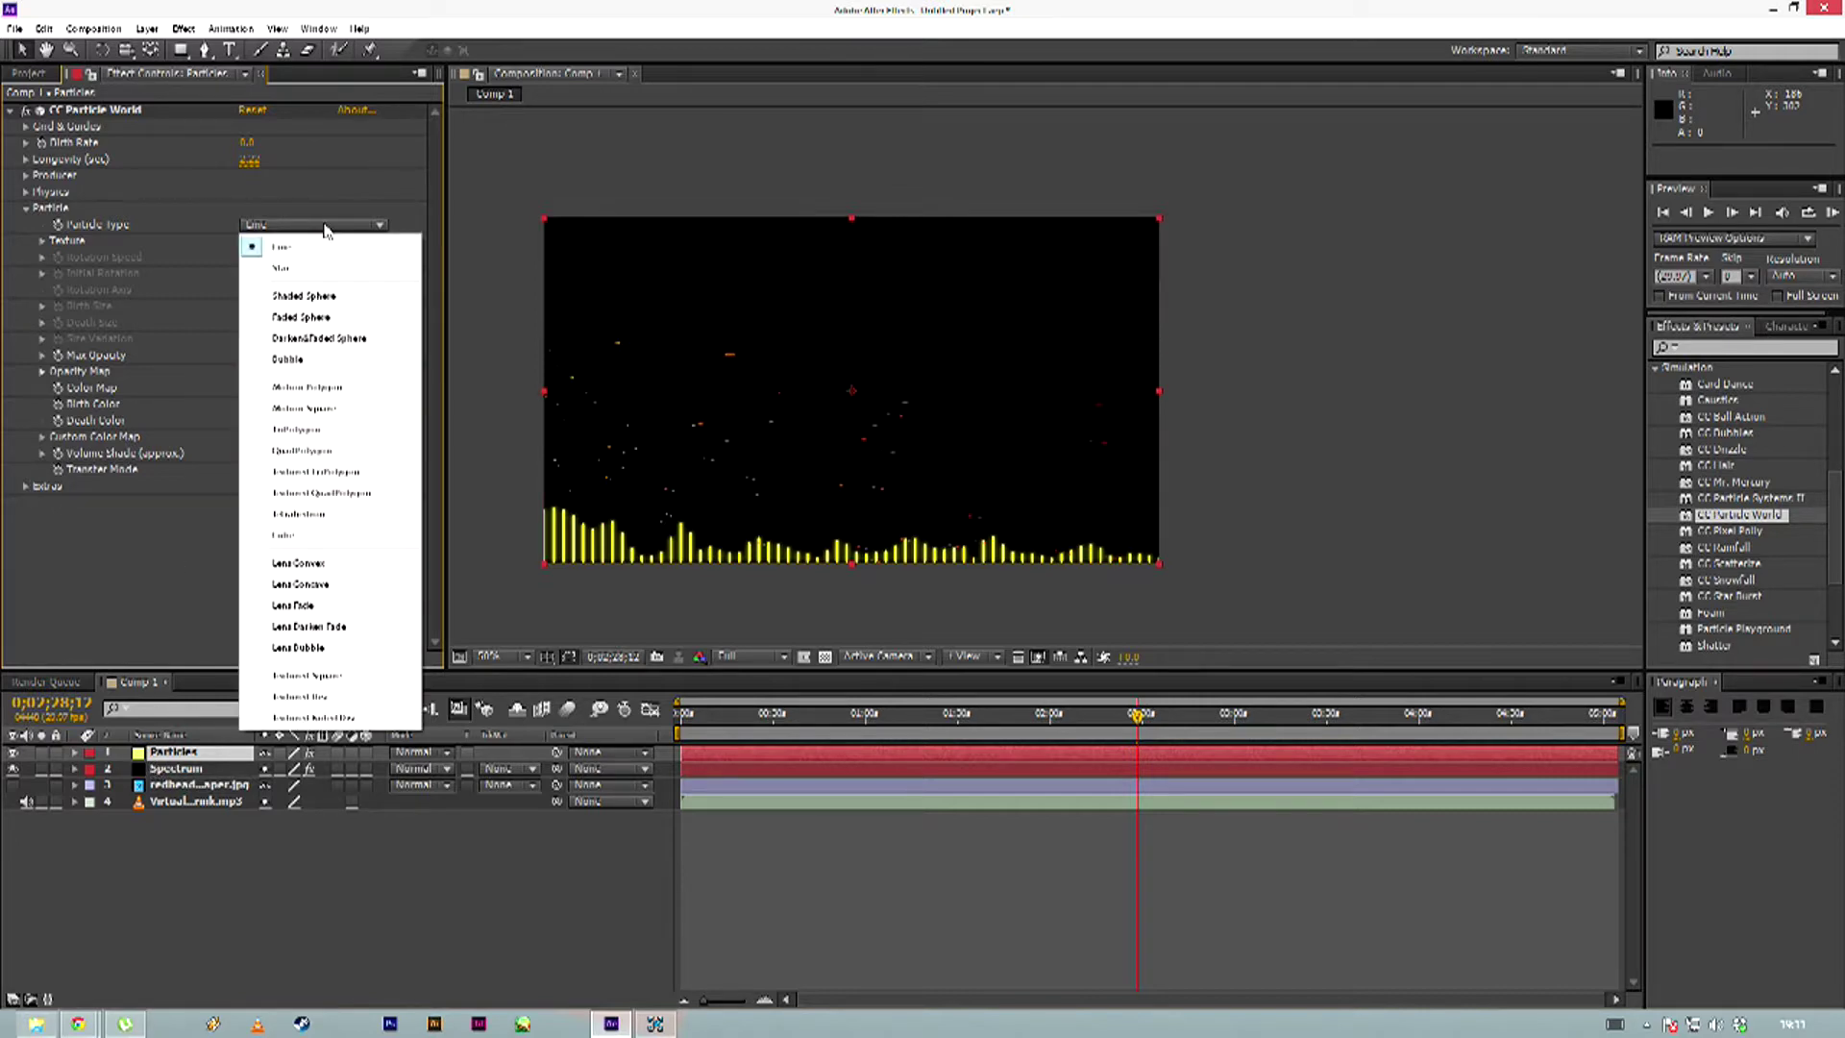
click(337, 565)
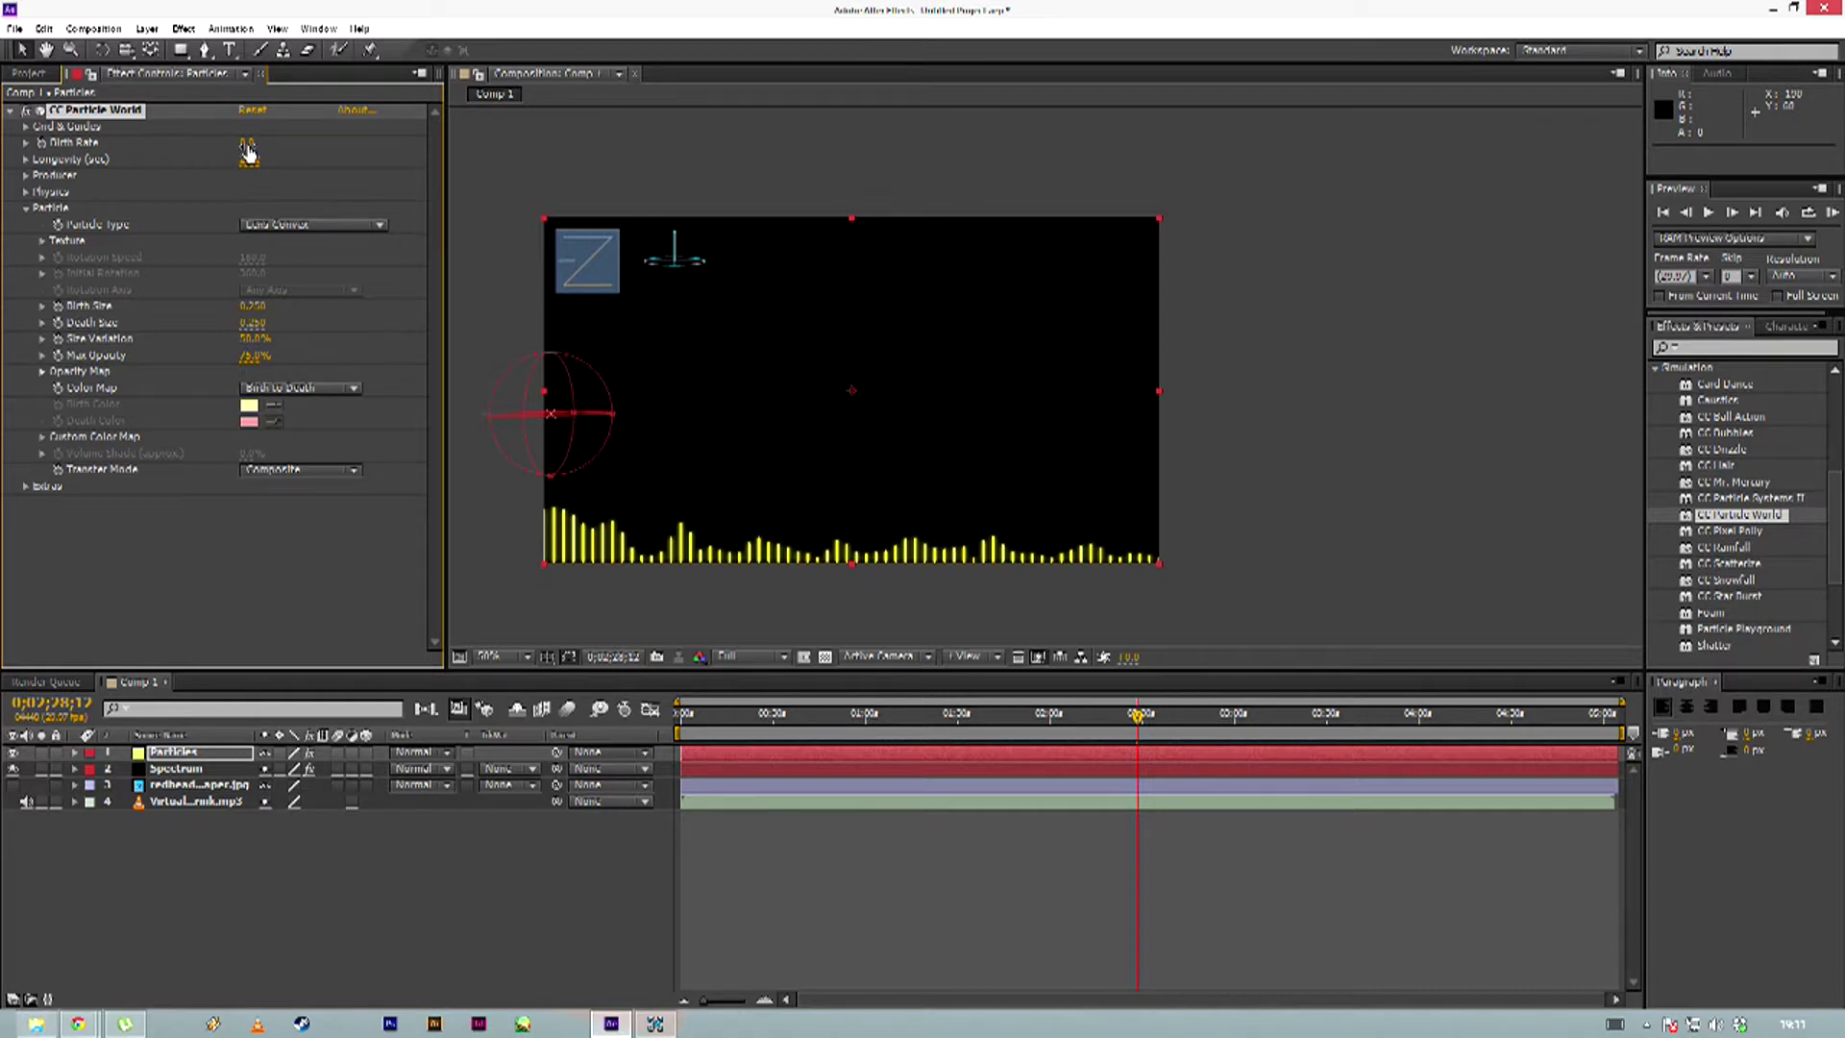
Preview the particle motion, then raise the particles' Birth Rate to 0.1
click(1731, 213)
click(1731, 212)
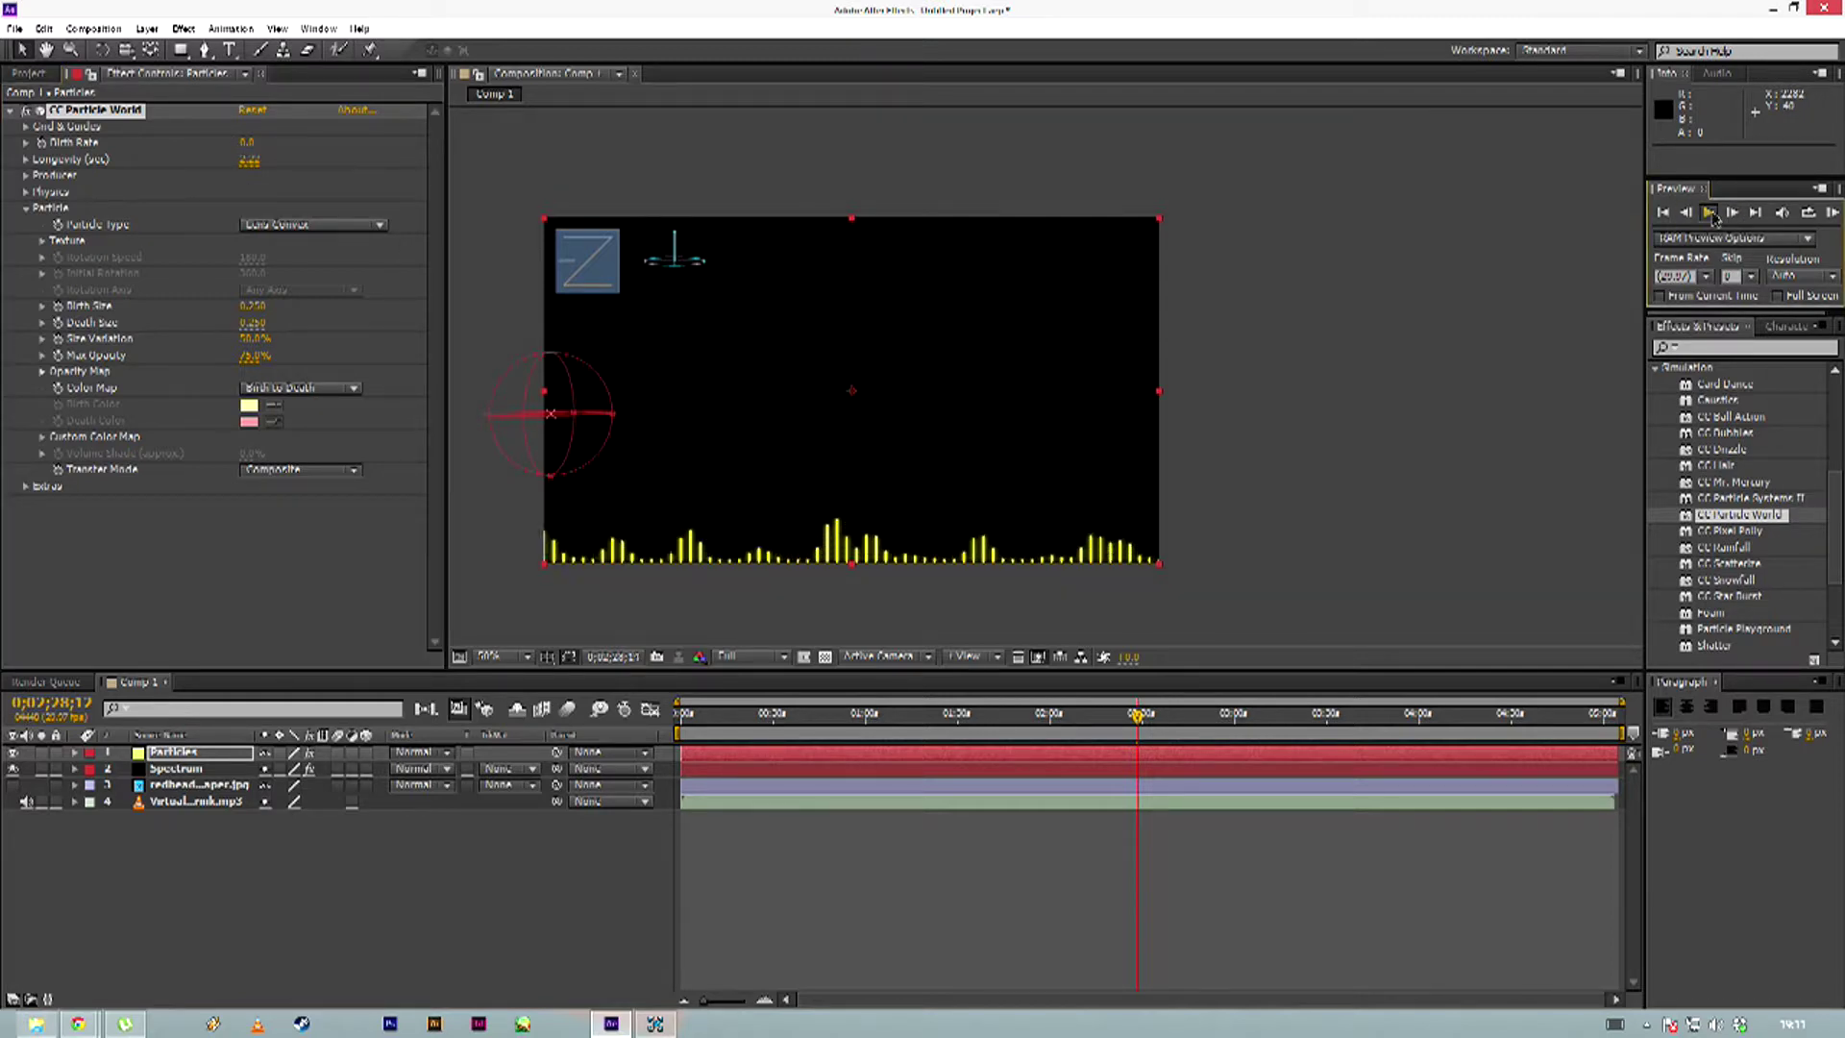
click(246, 144)
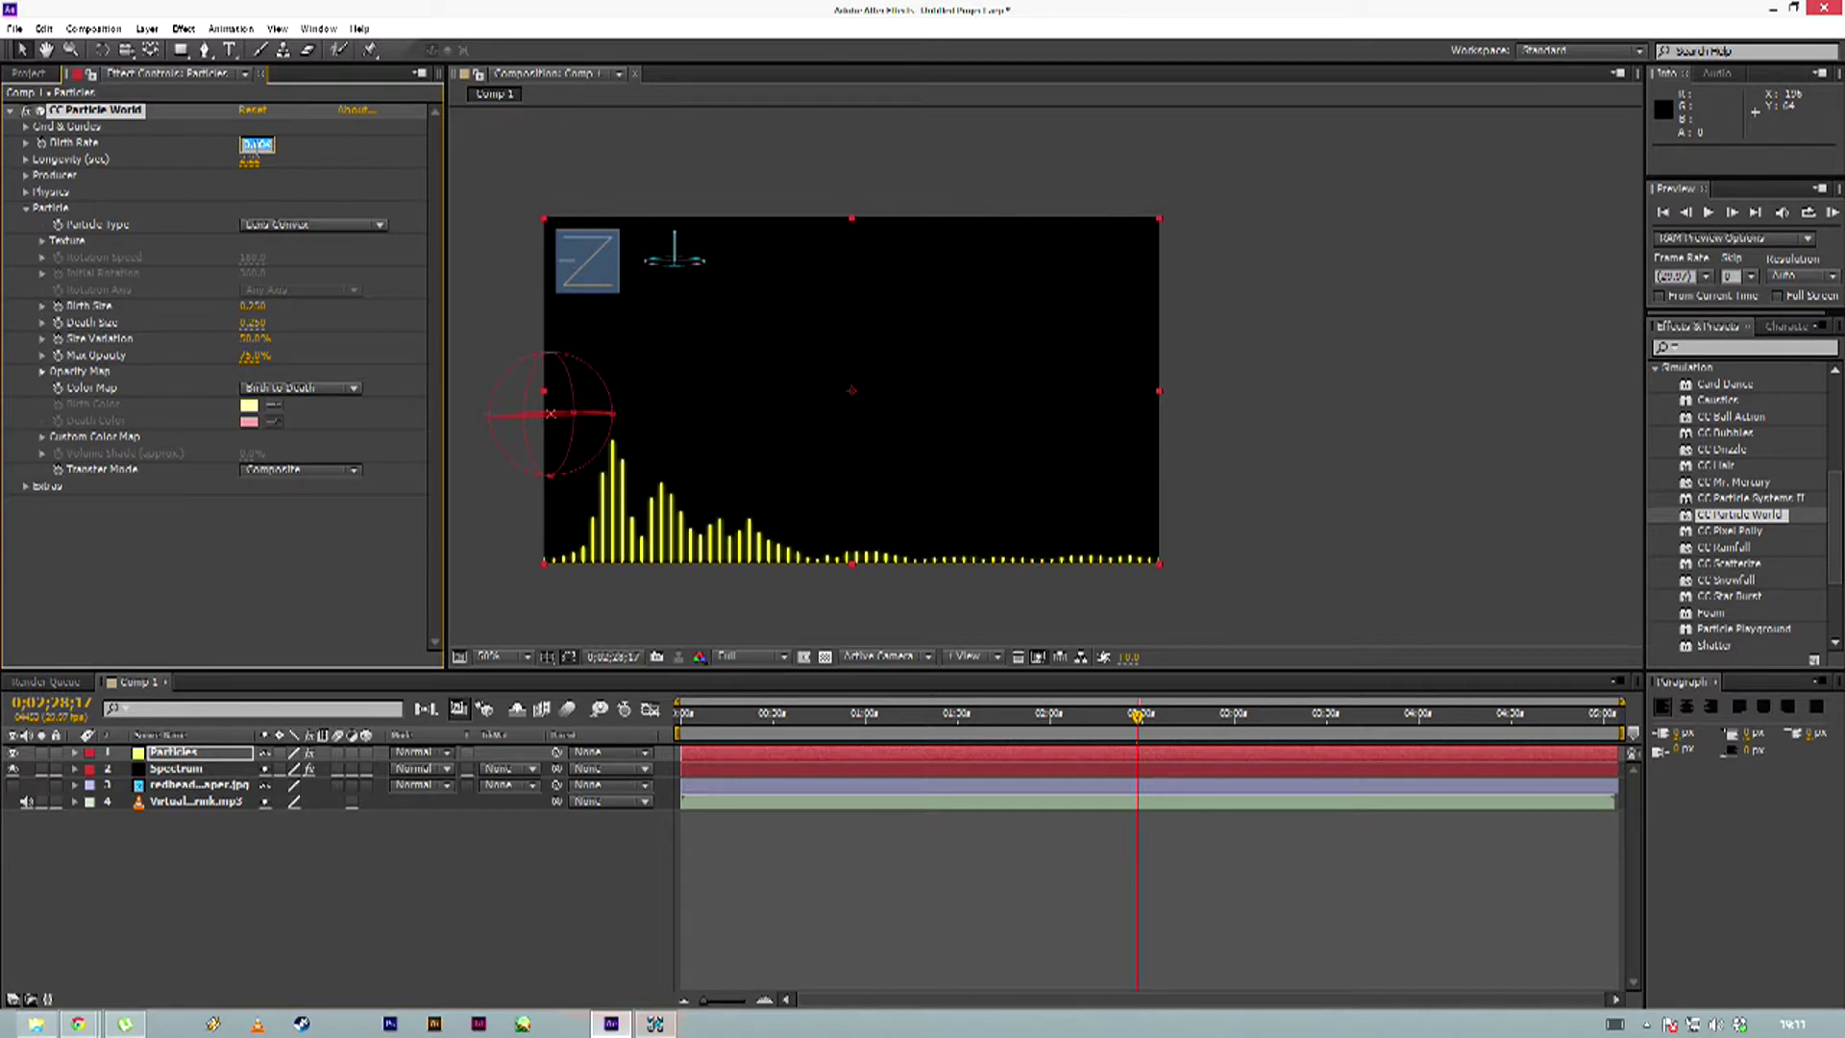
text(0.304)
key(ctrl+a)
text(0.1)
click(336, 577)
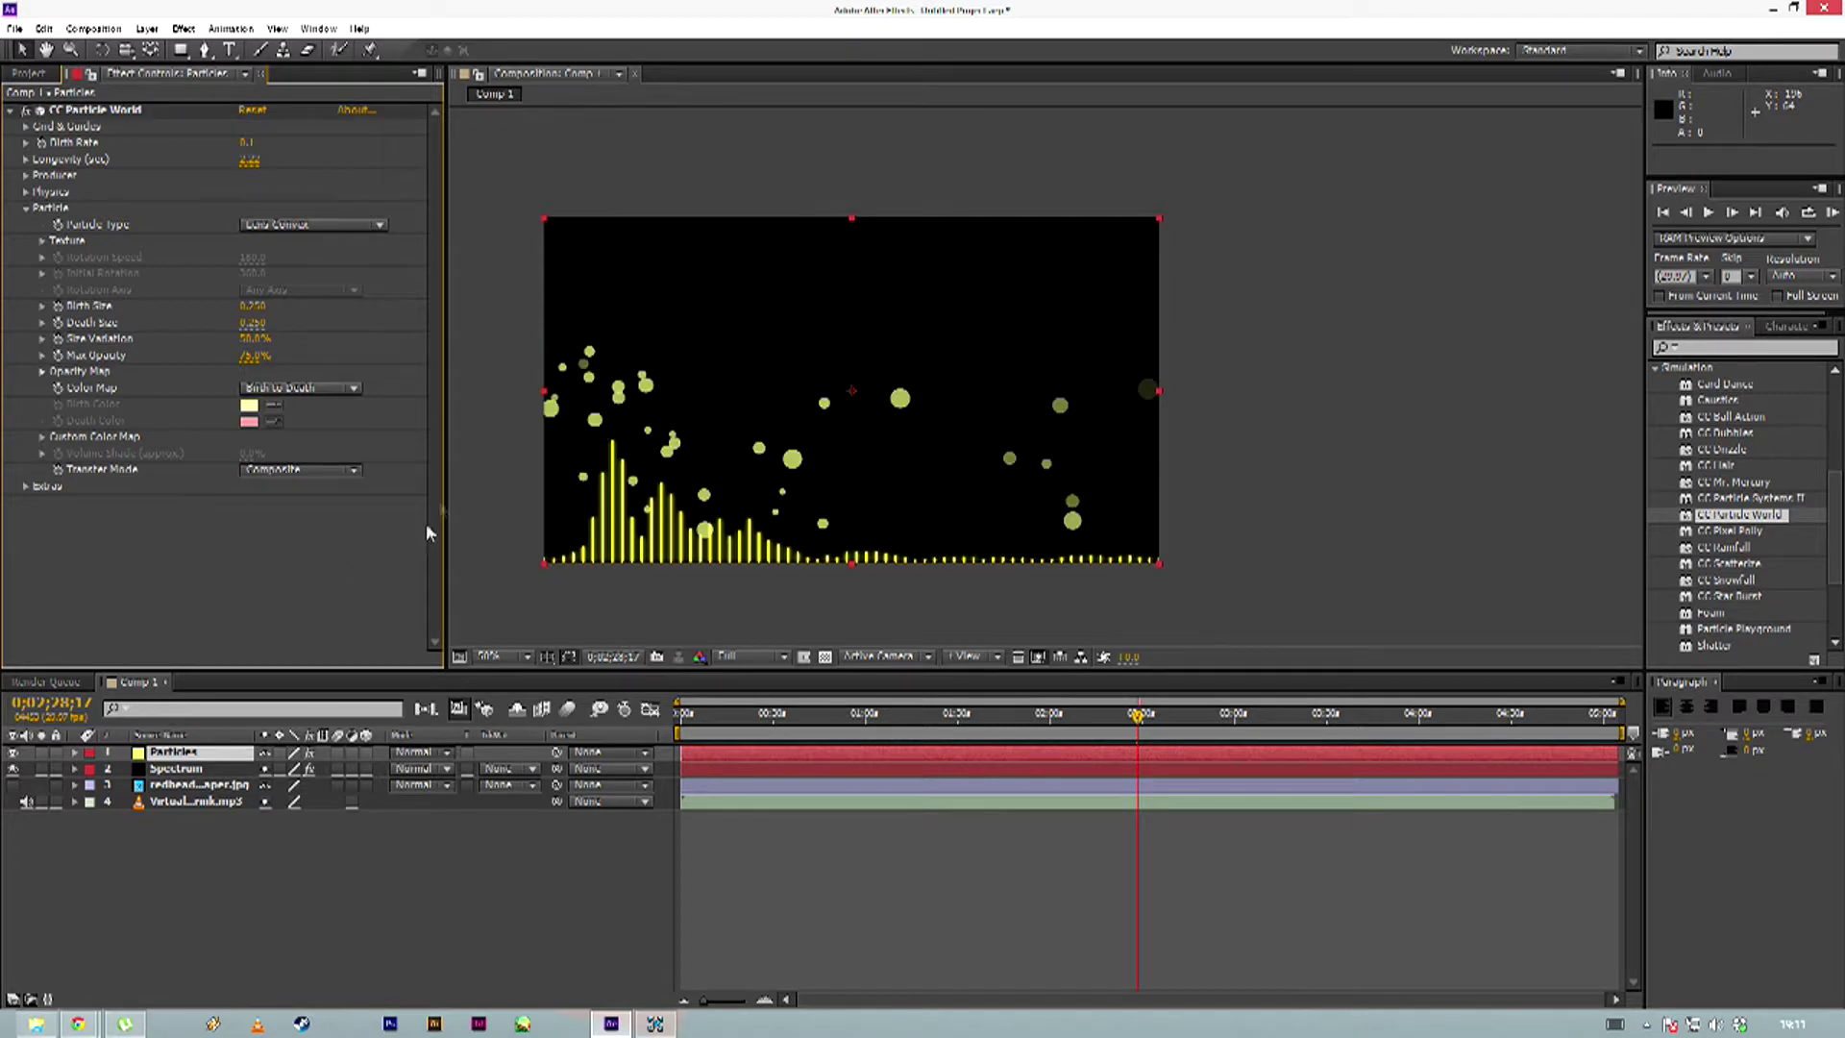
Try a Birth Rate of 0.0 for the particles, then bring it back up to 0.1
click(248, 142)
text(0.0)
click(274, 562)
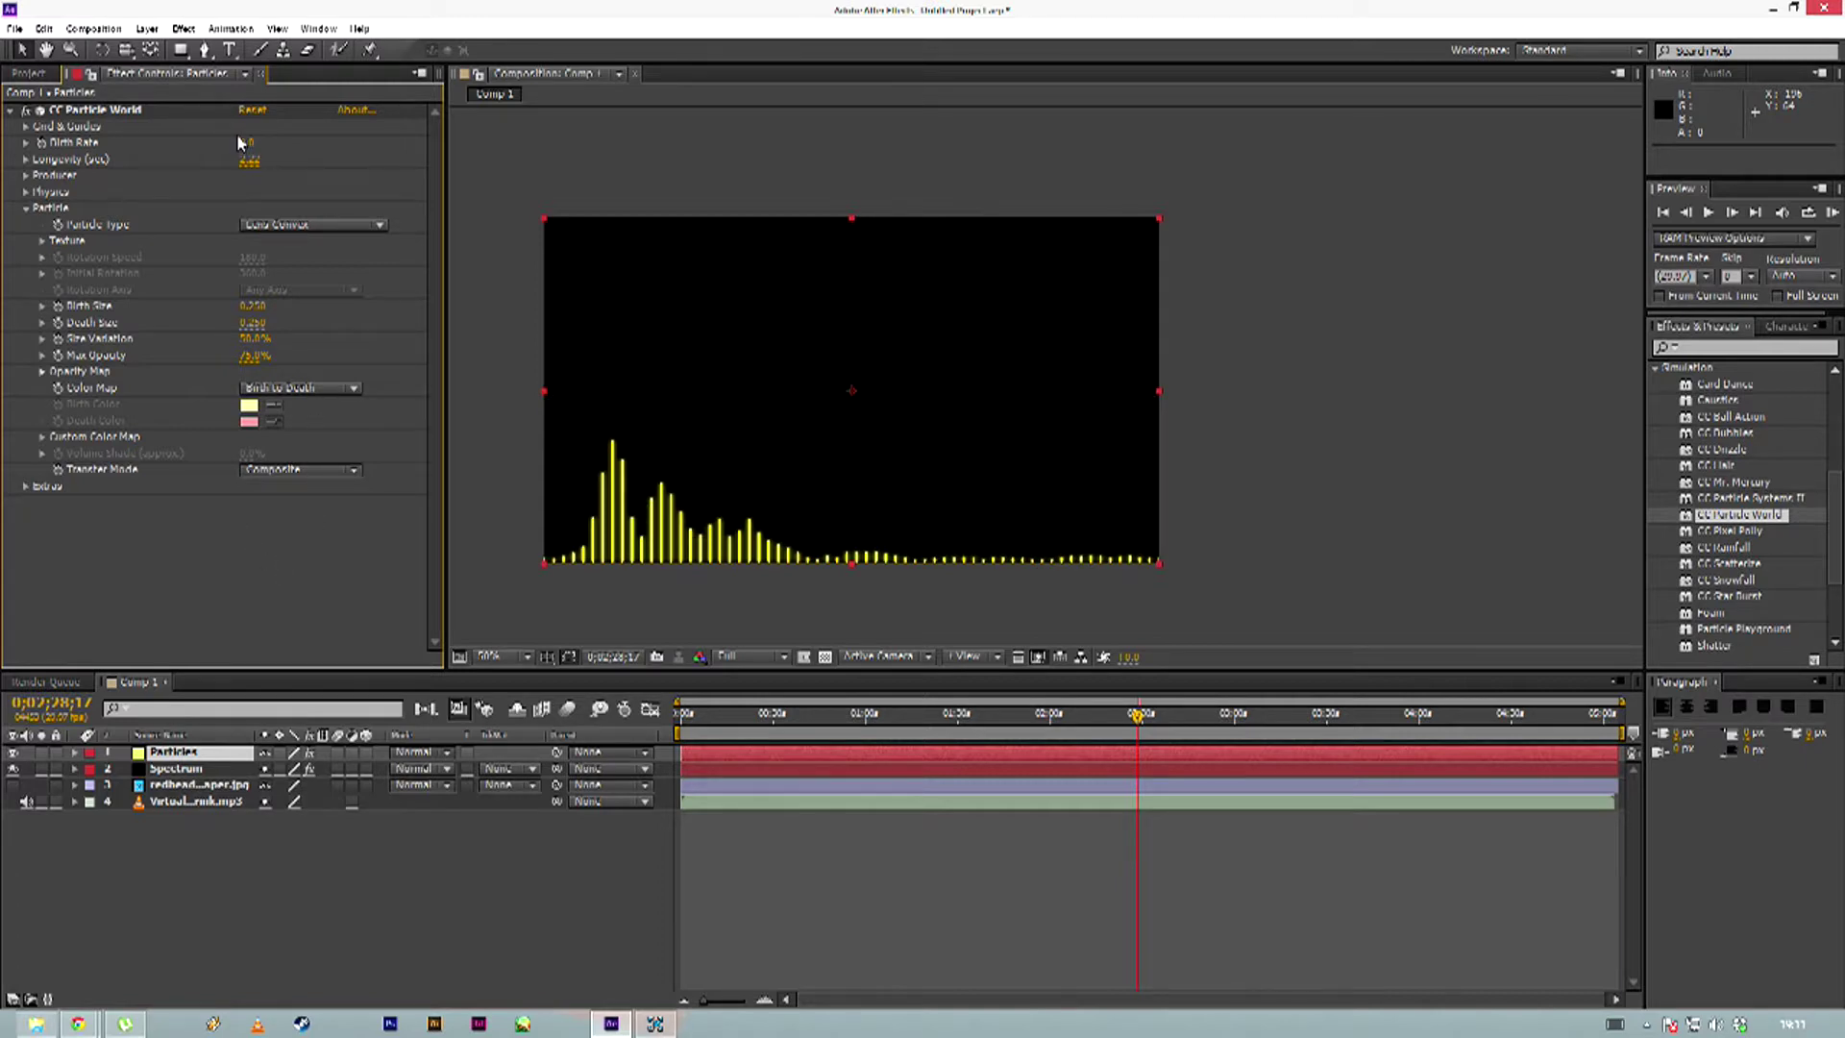
click(244, 144)
text(0.1)
click(317, 569)
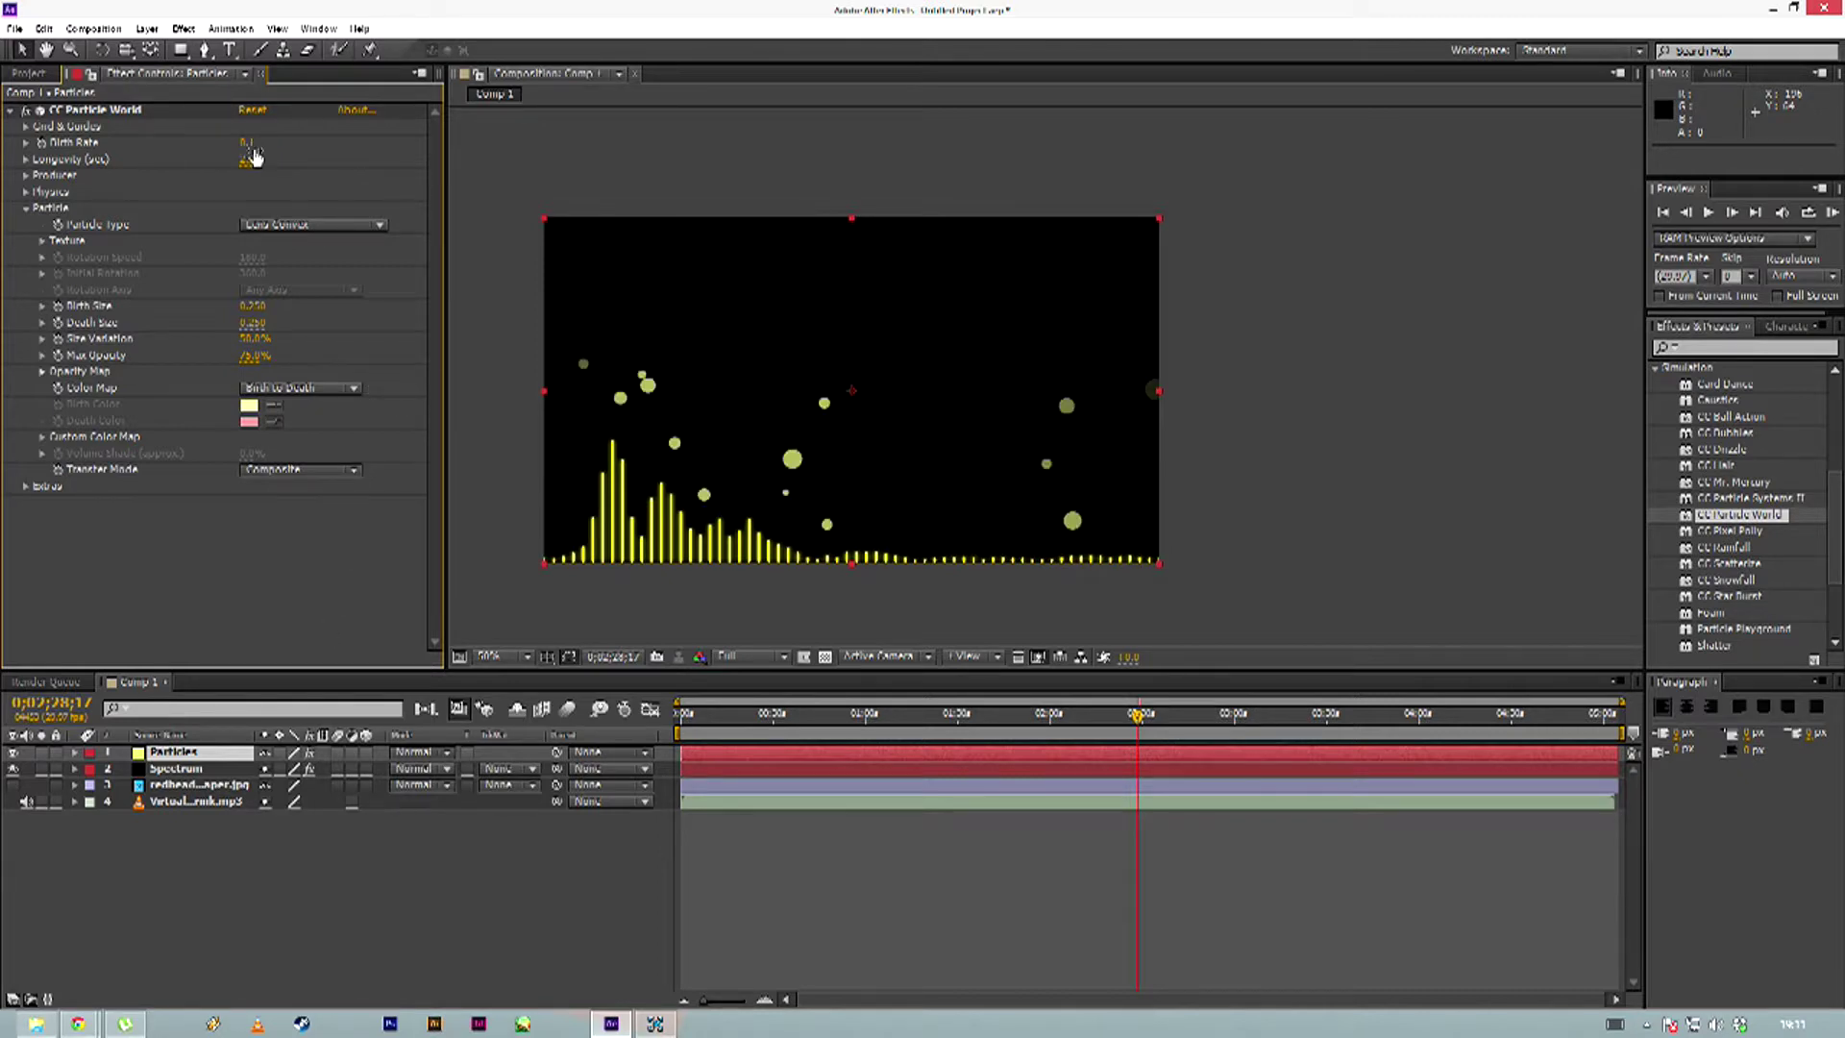
Set the particles' Birth Size to 0.010 and Death Size to 0.100
click(253, 306)
text(0.)
key(Return)
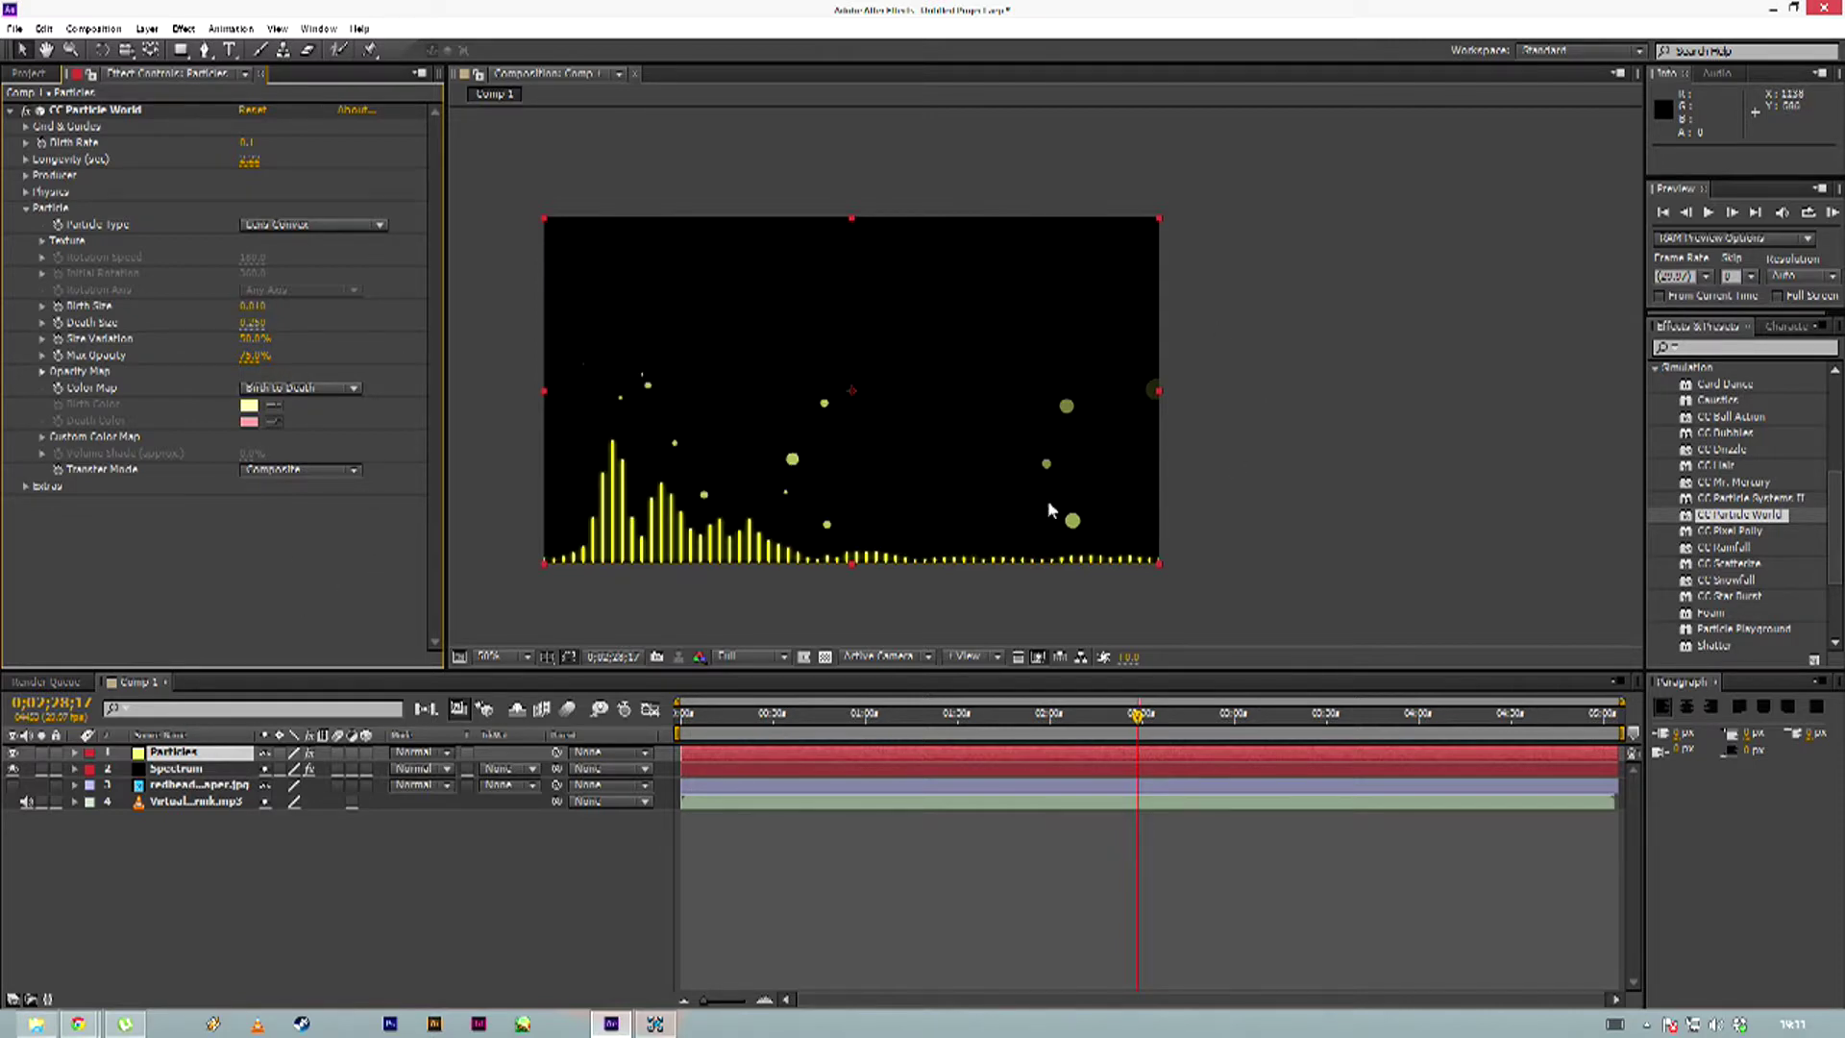
click(255, 323)
click(275, 324)
text(0.1)
key(Return)
Expand the Direction Axis within the Physics settings, raise Axis X slightly above zero and set Axis Y to -1.000
click(26, 191)
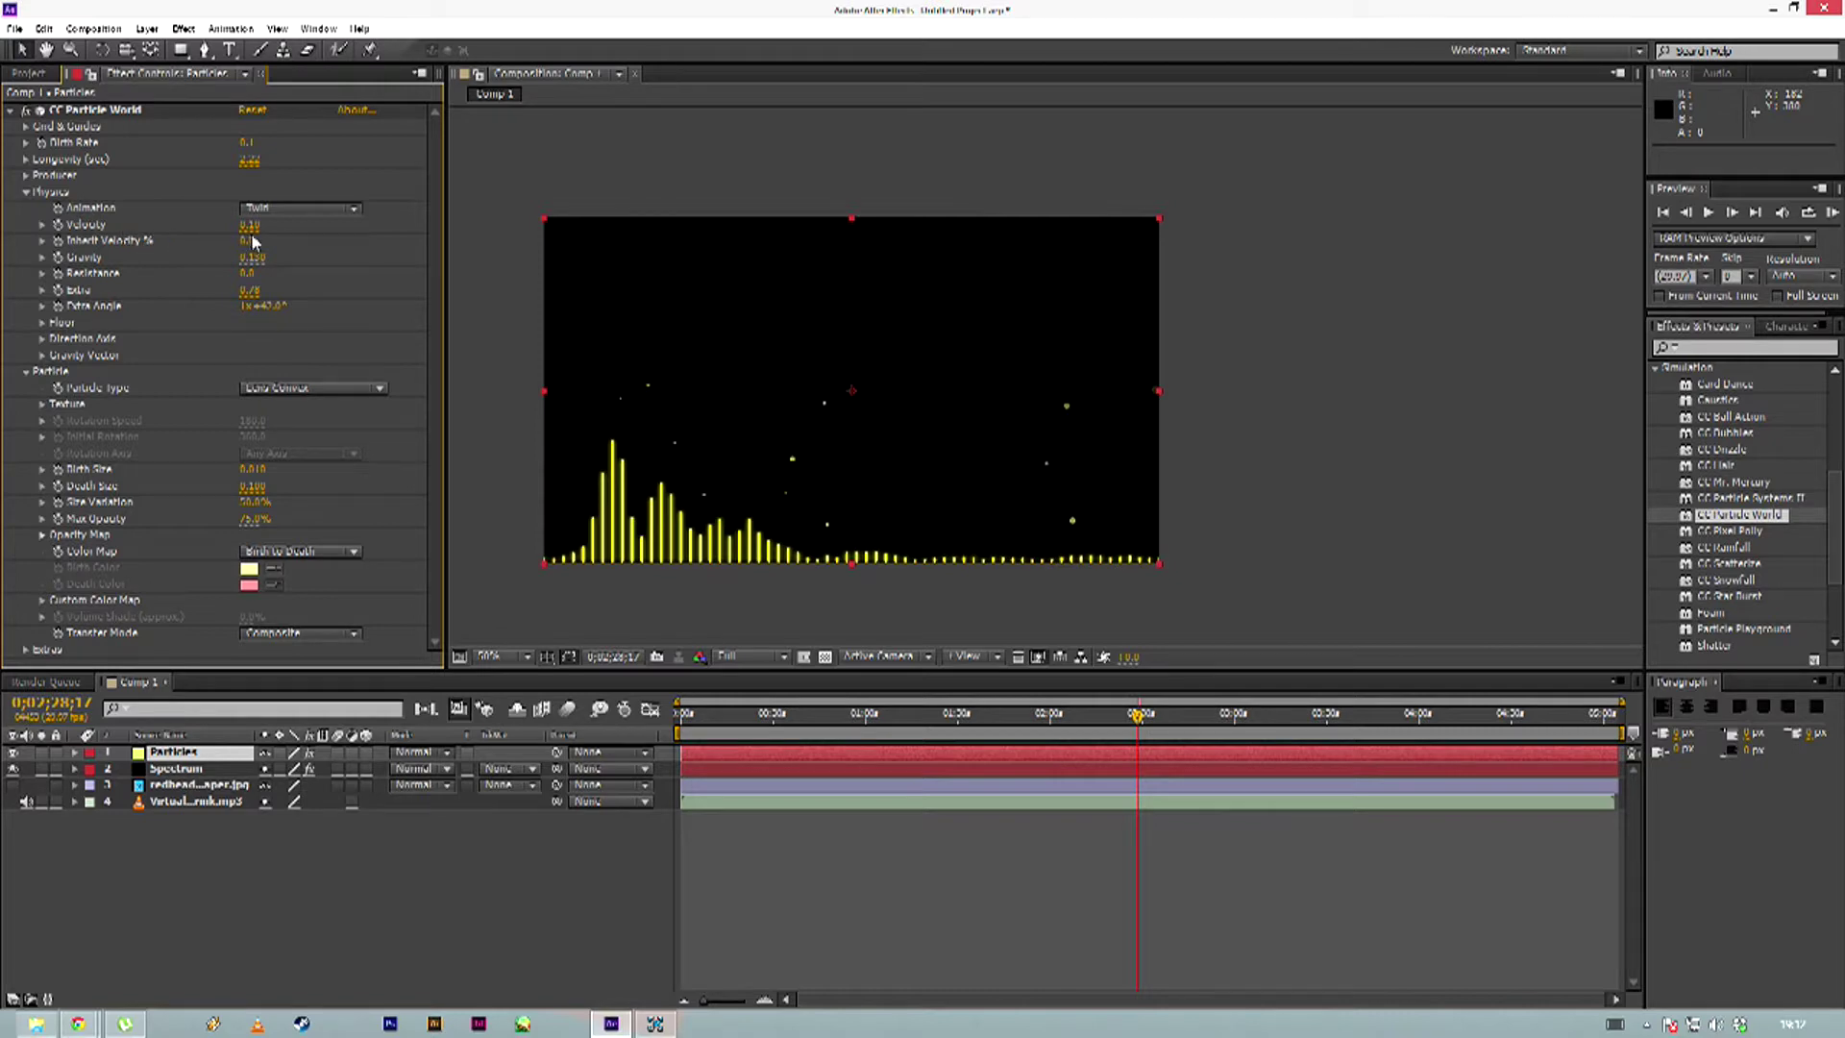
click(42, 338)
click(252, 356)
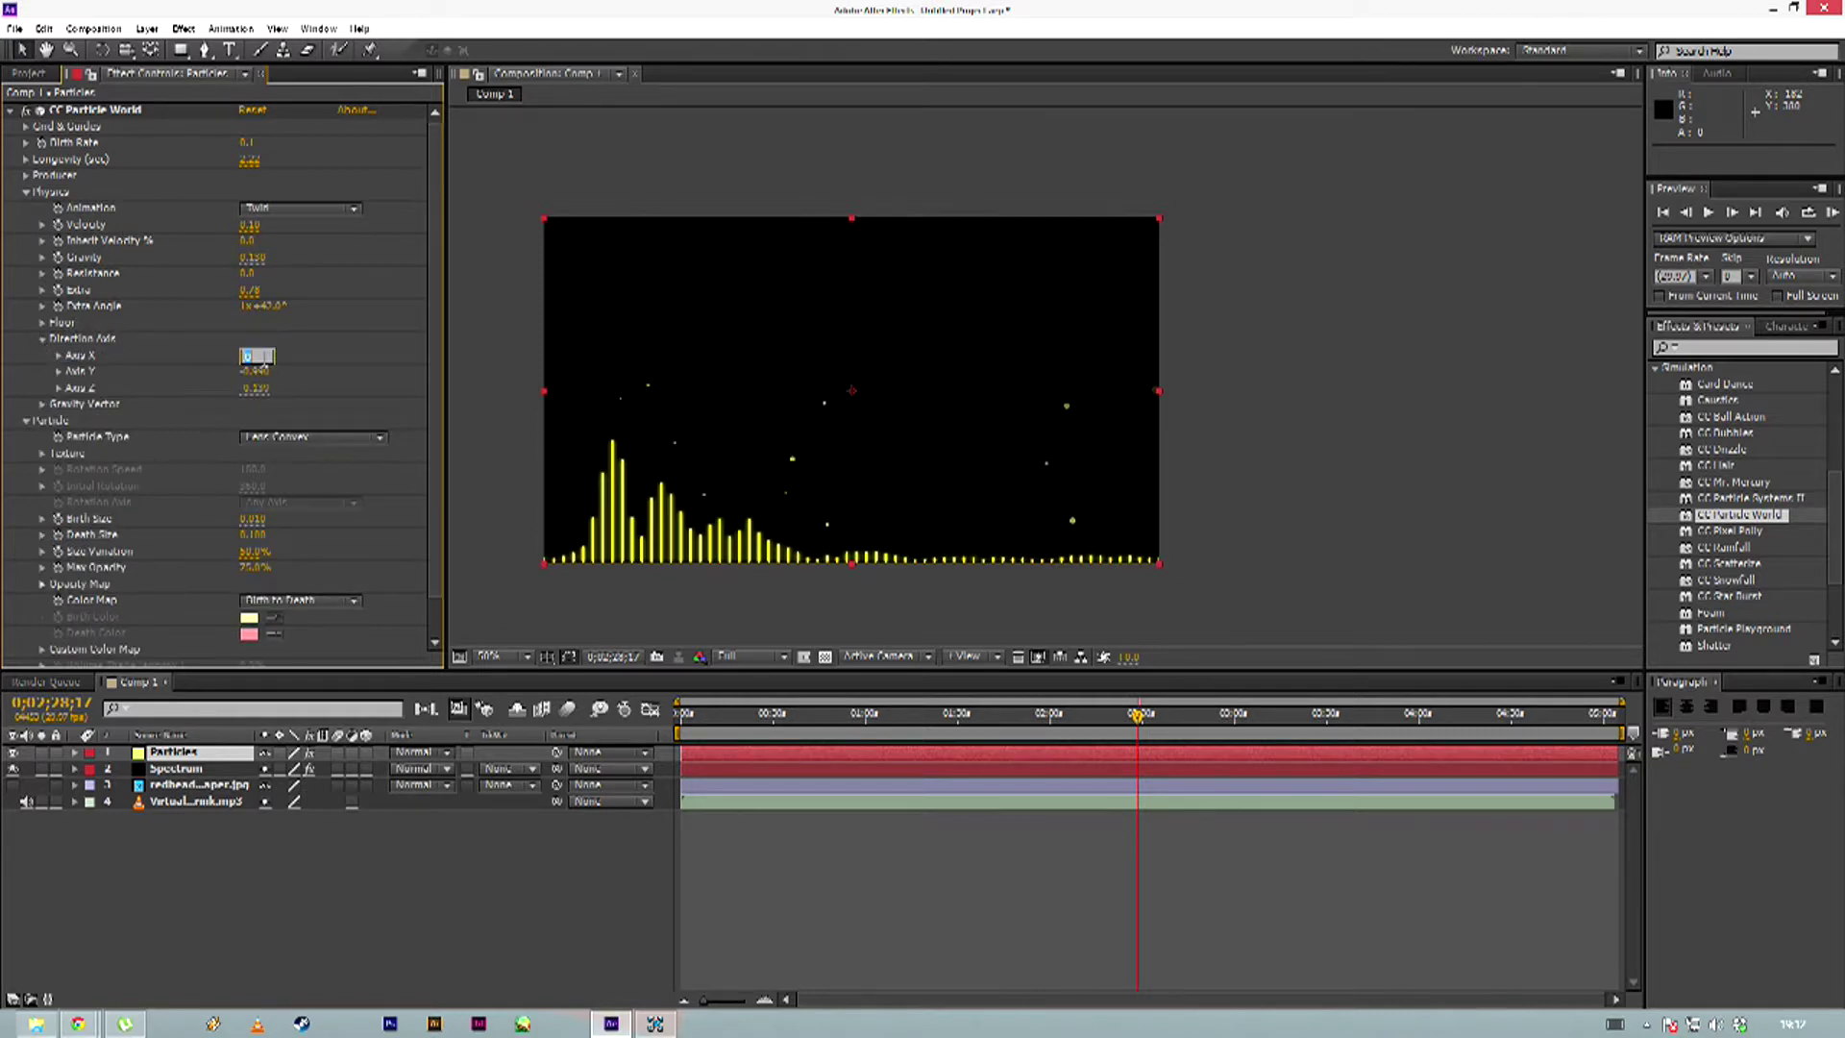
key(Return)
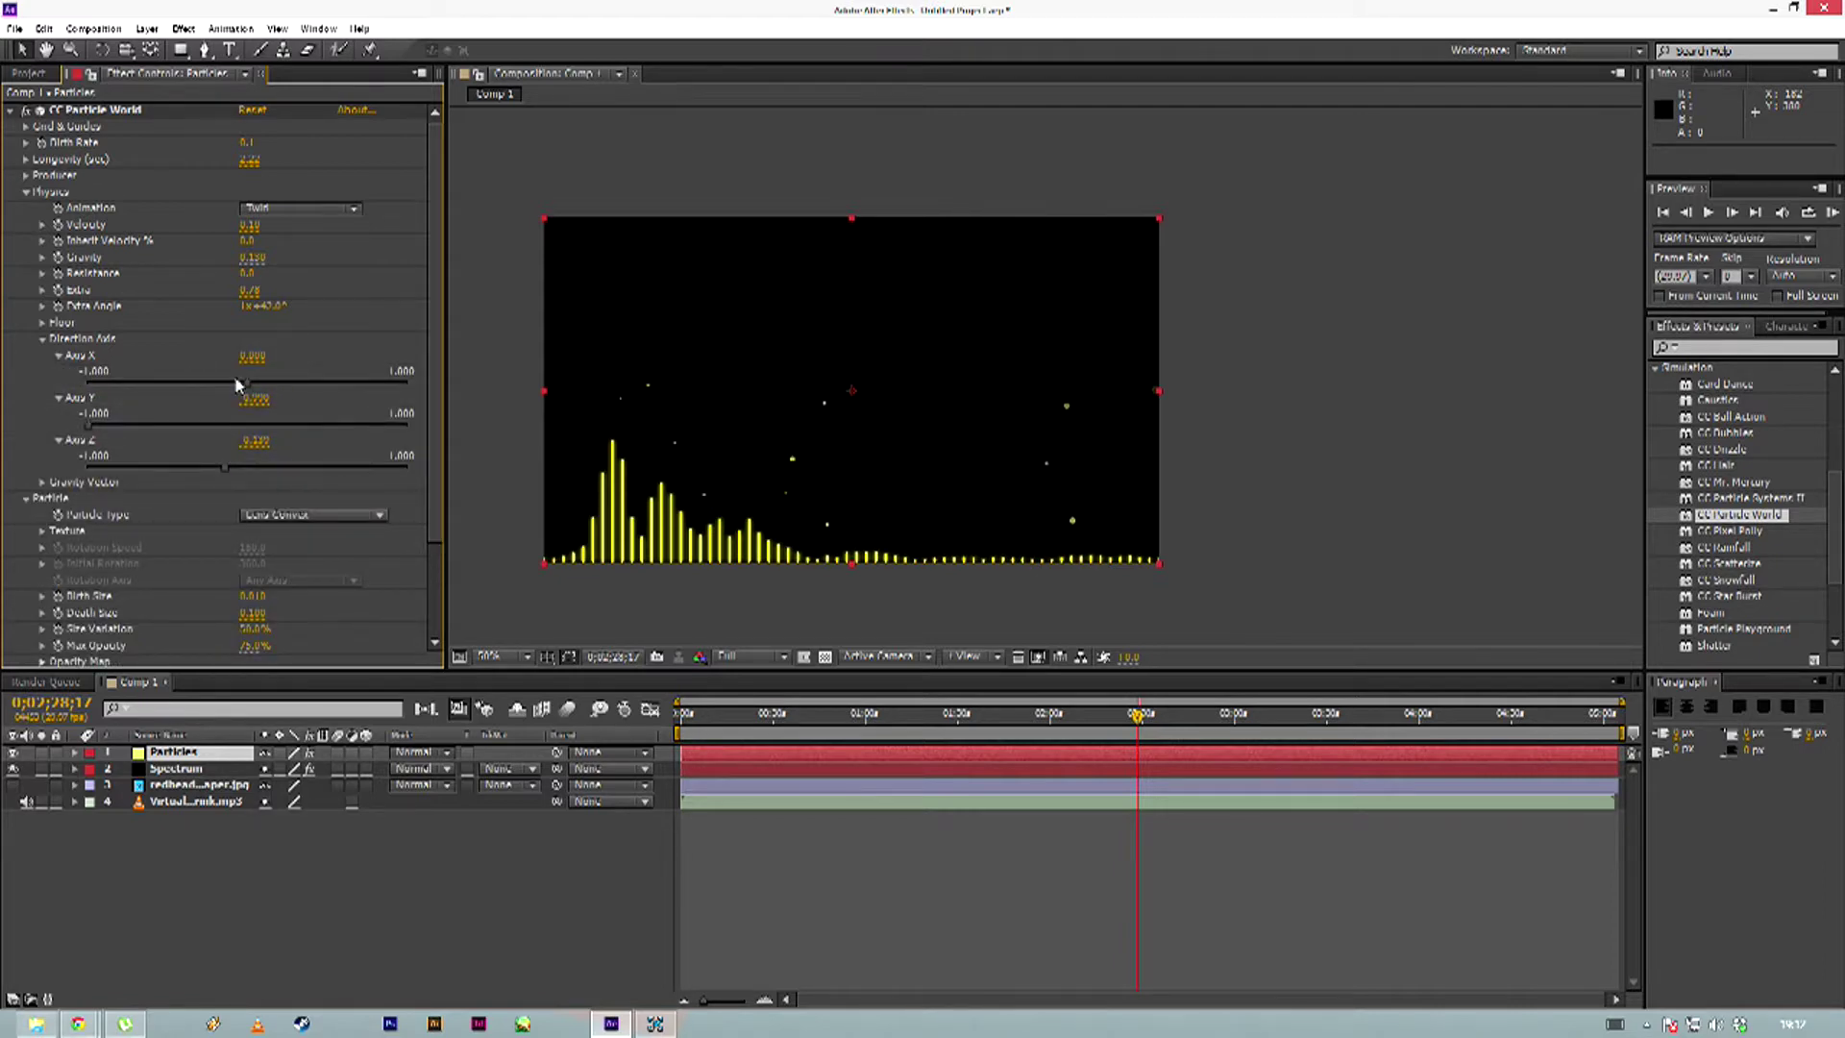
drag(249, 389, 251, 389)
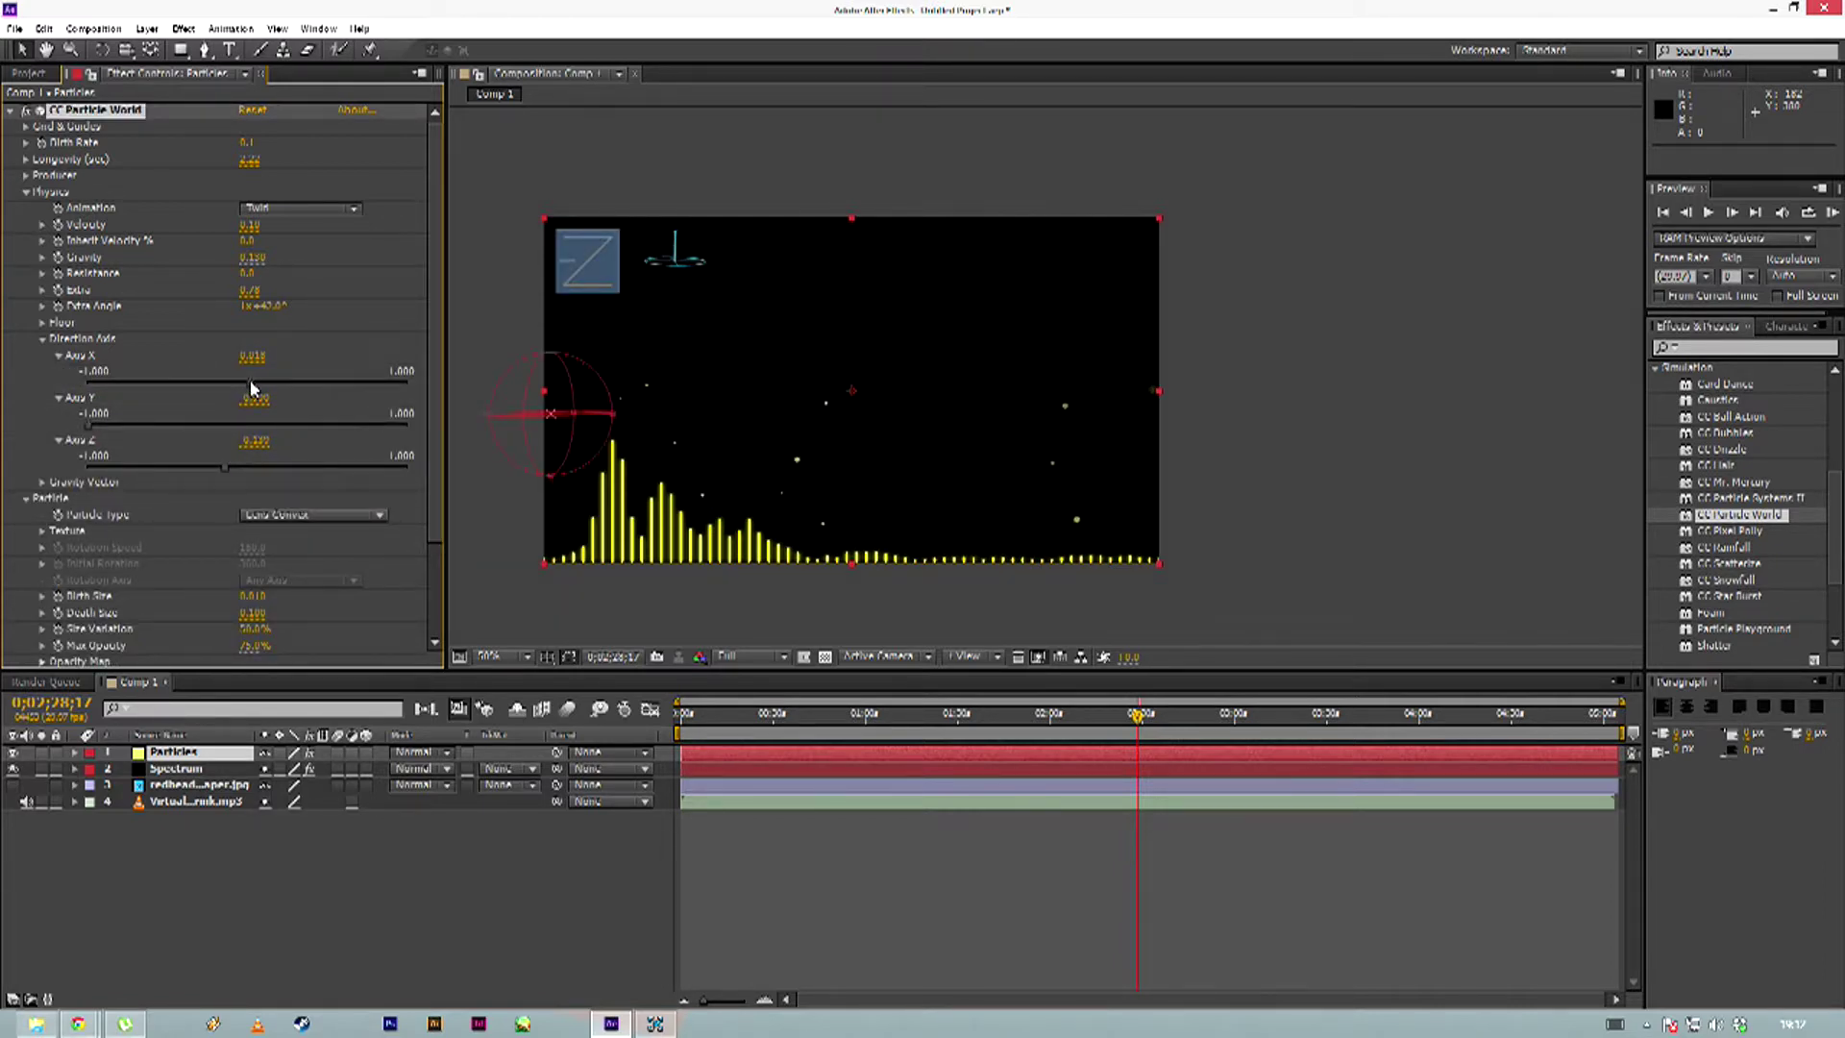
mouse_move(93, 430)
mouse_down()
mouse_move(154, 434)
mouse_move(80, 426)
mouse_up()
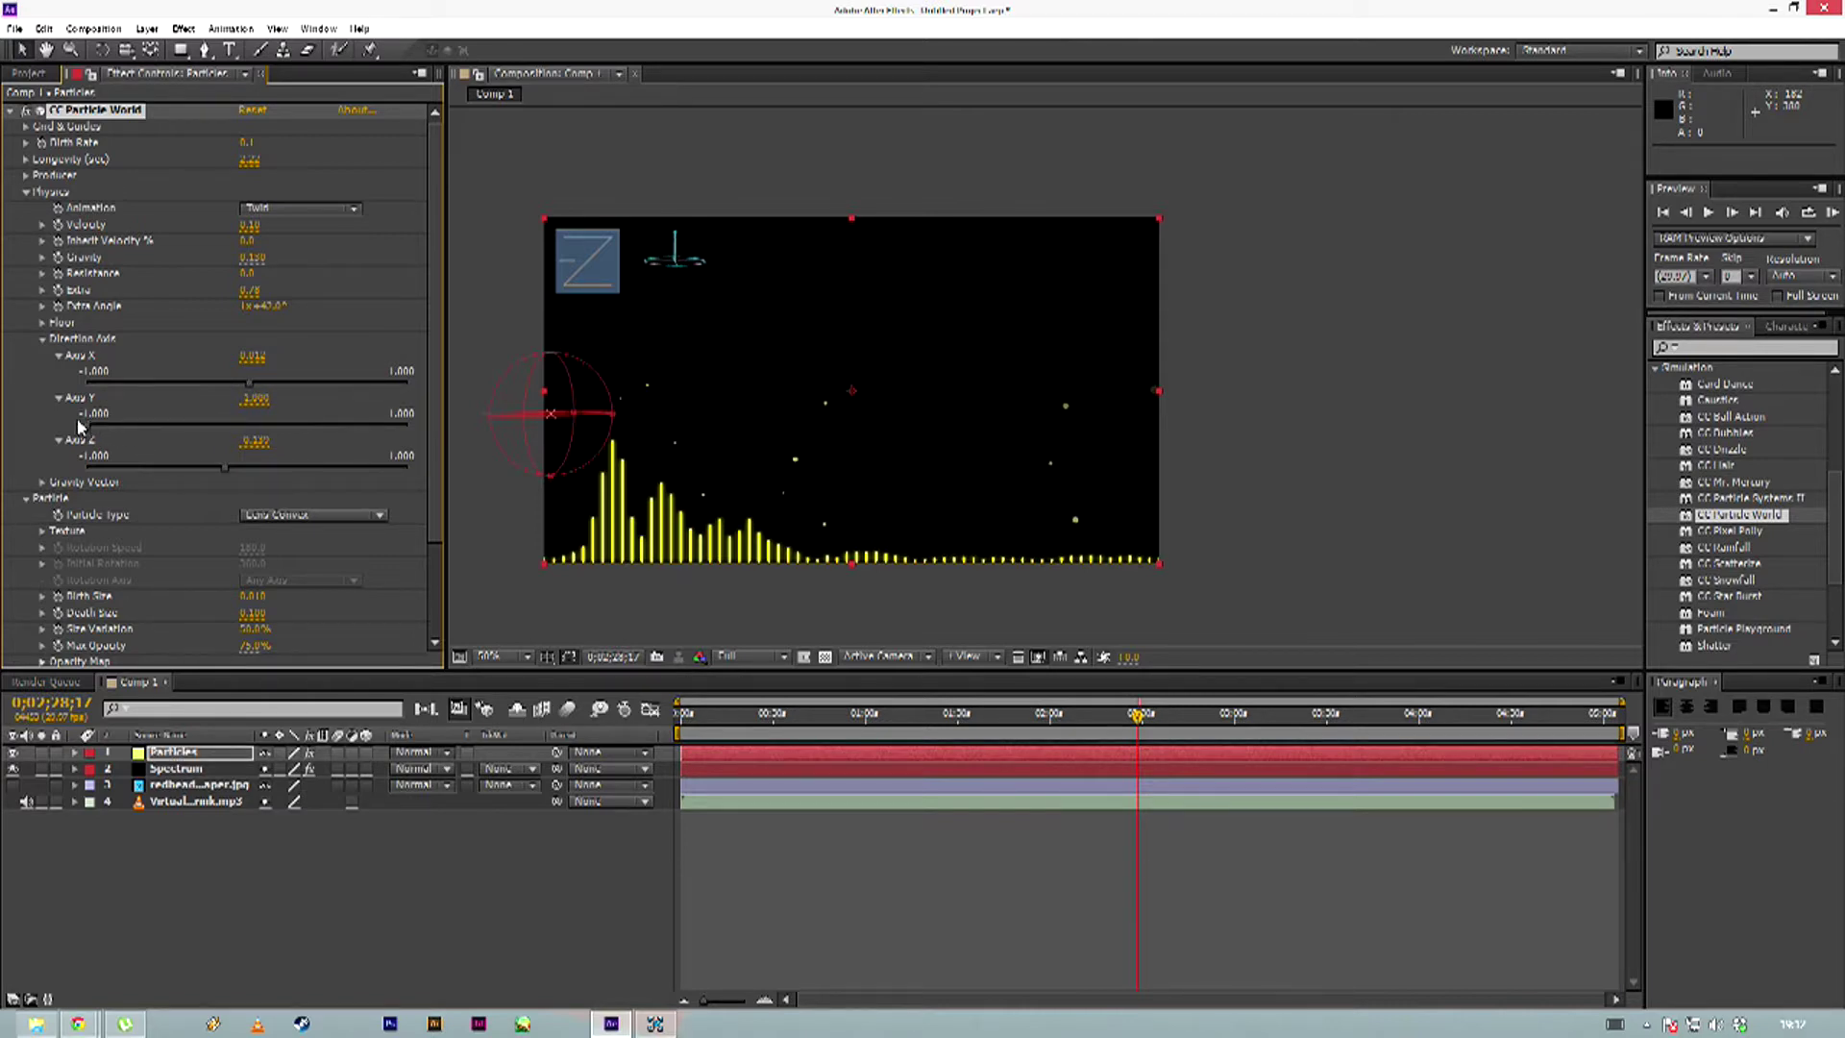
Rotate the direction axis gizmo to about 0.017 in X and 0.002 in Z, and move the particle producer slightly up
drag(680, 243, 651, 204)
mouse_move(671, 245)
mouse_down()
mouse_move(685, 264)
mouse_move(670, 235)
mouse_up()
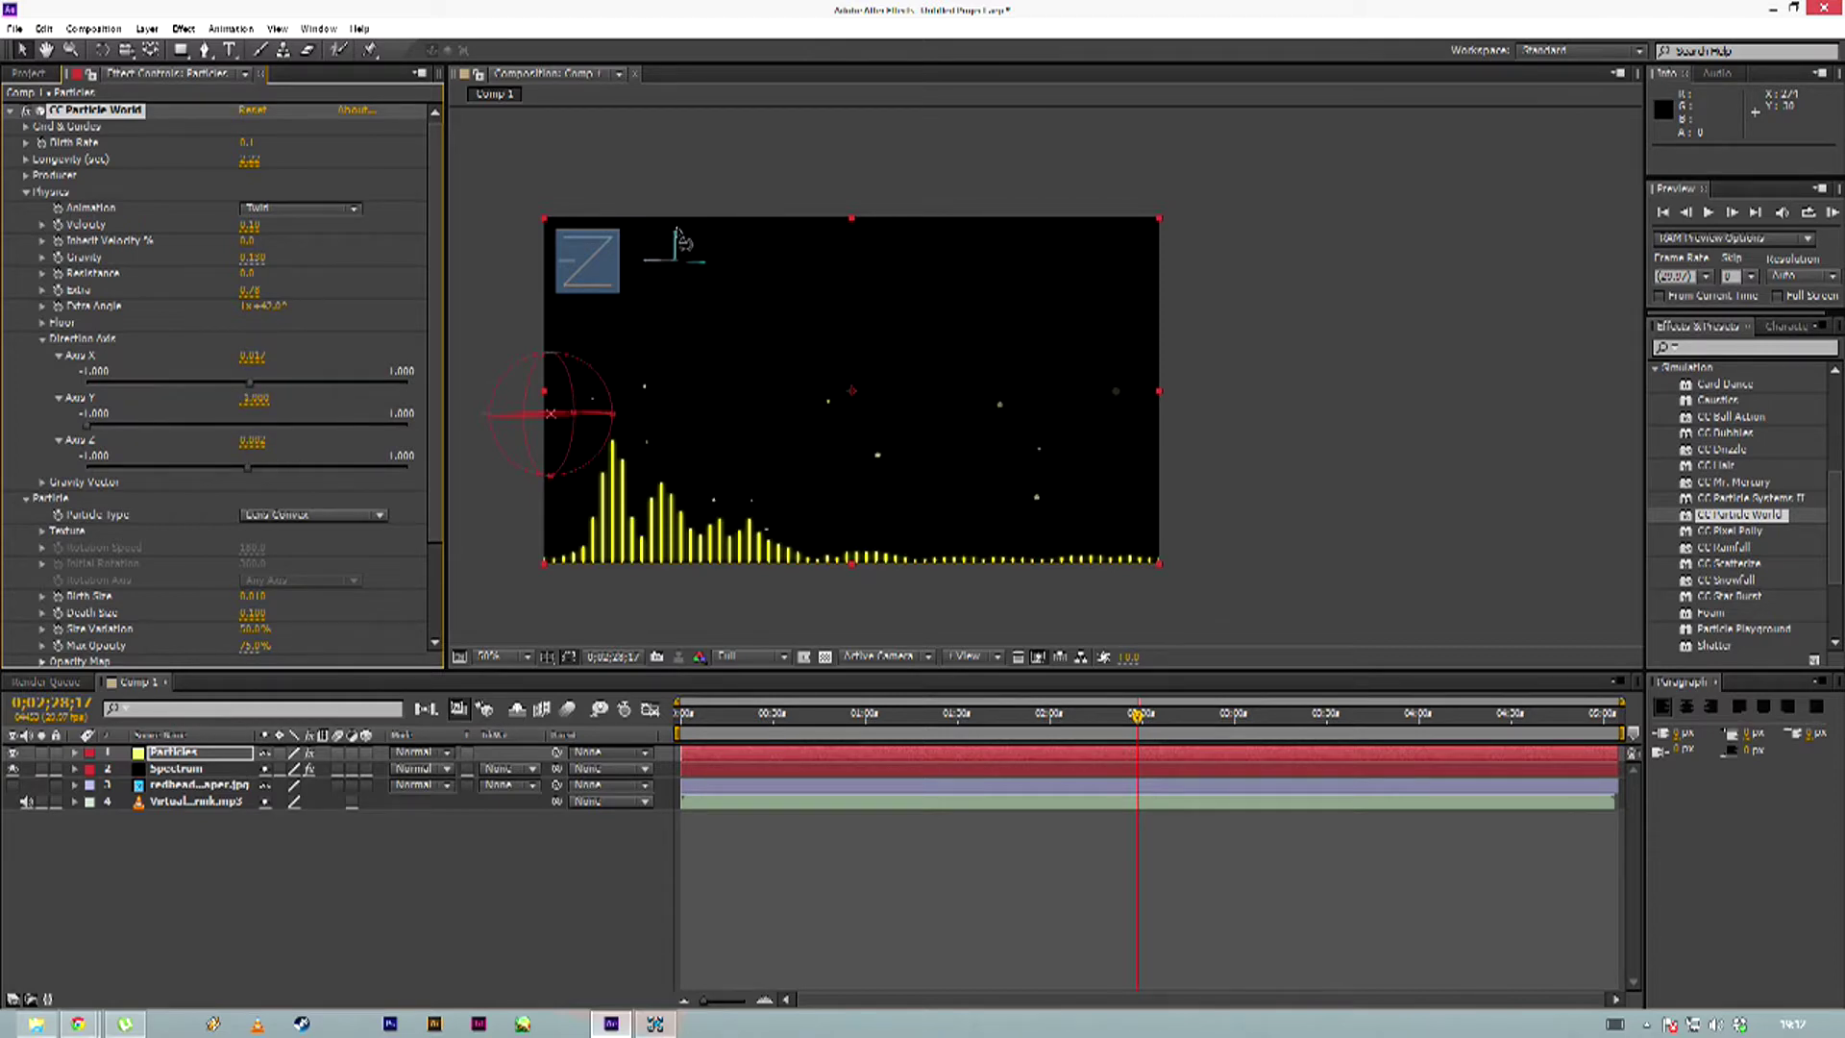
drag(553, 416, 550, 405)
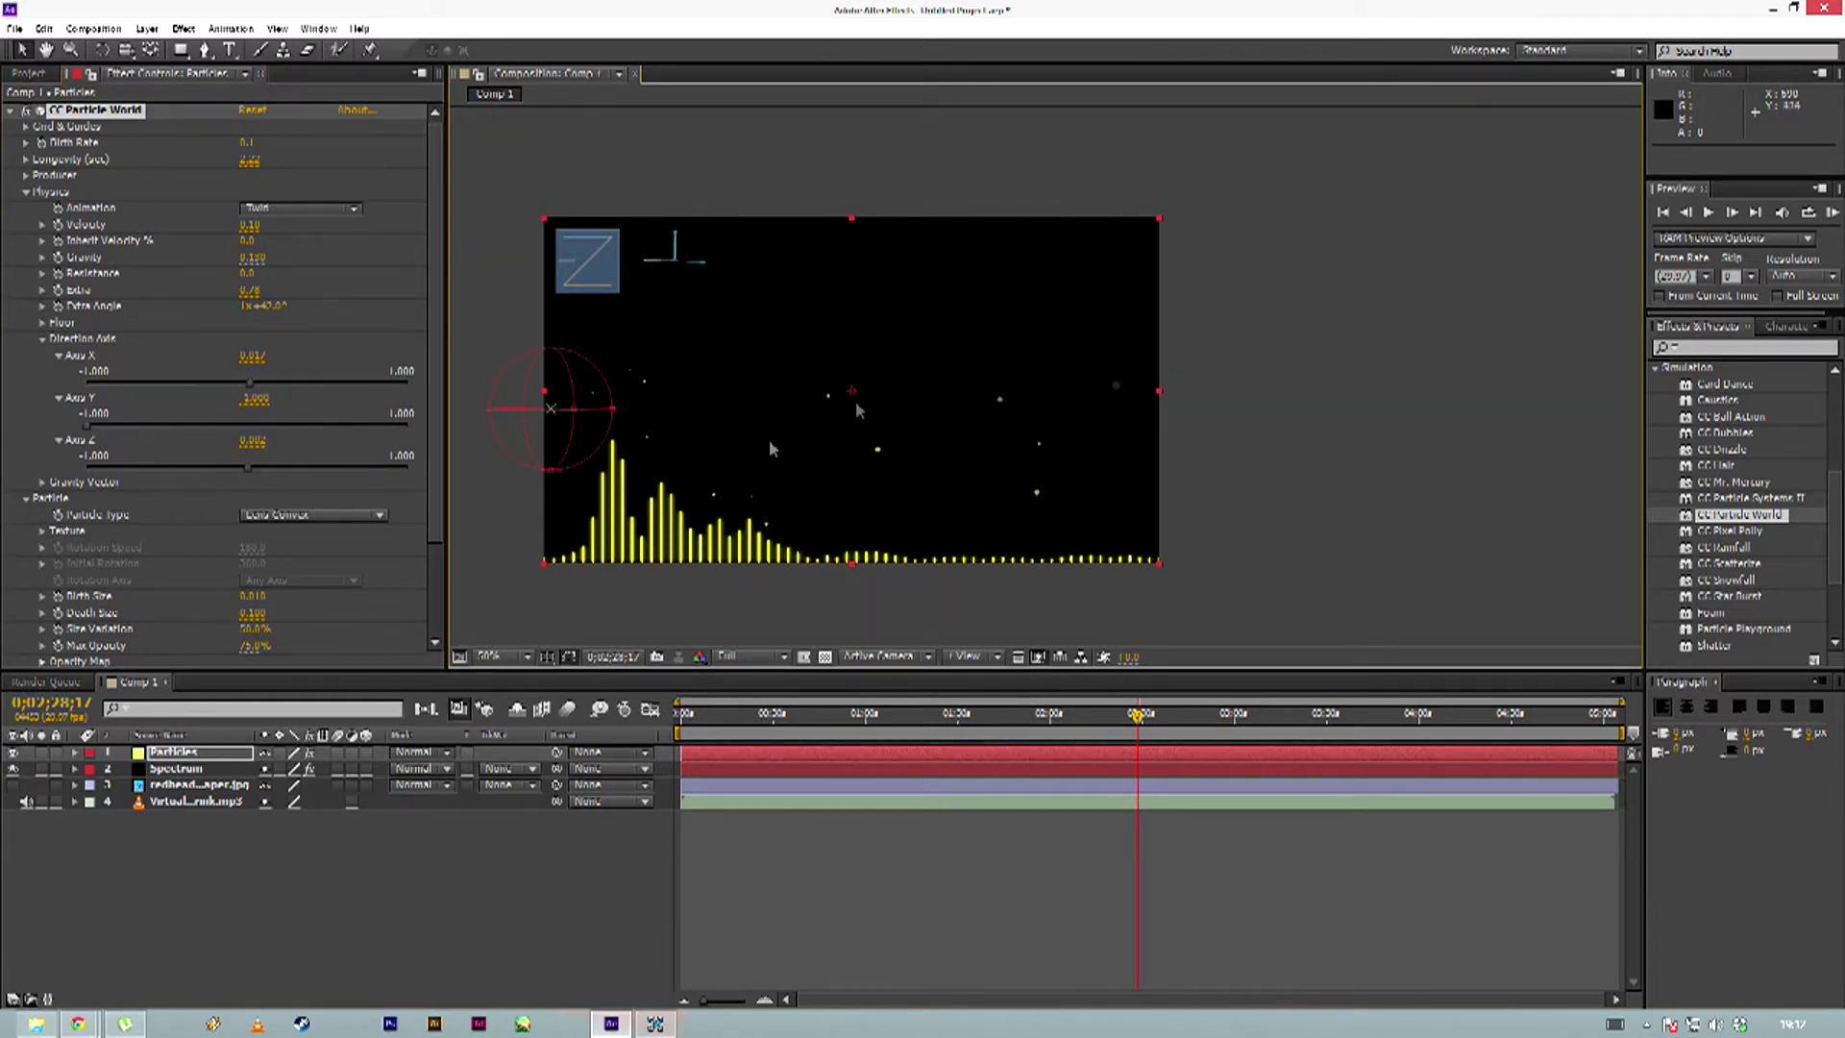
Adjust Gravity X and Gravity Y in the particles' Gravity Vector, then collapse the Physics settings
click(44, 483)
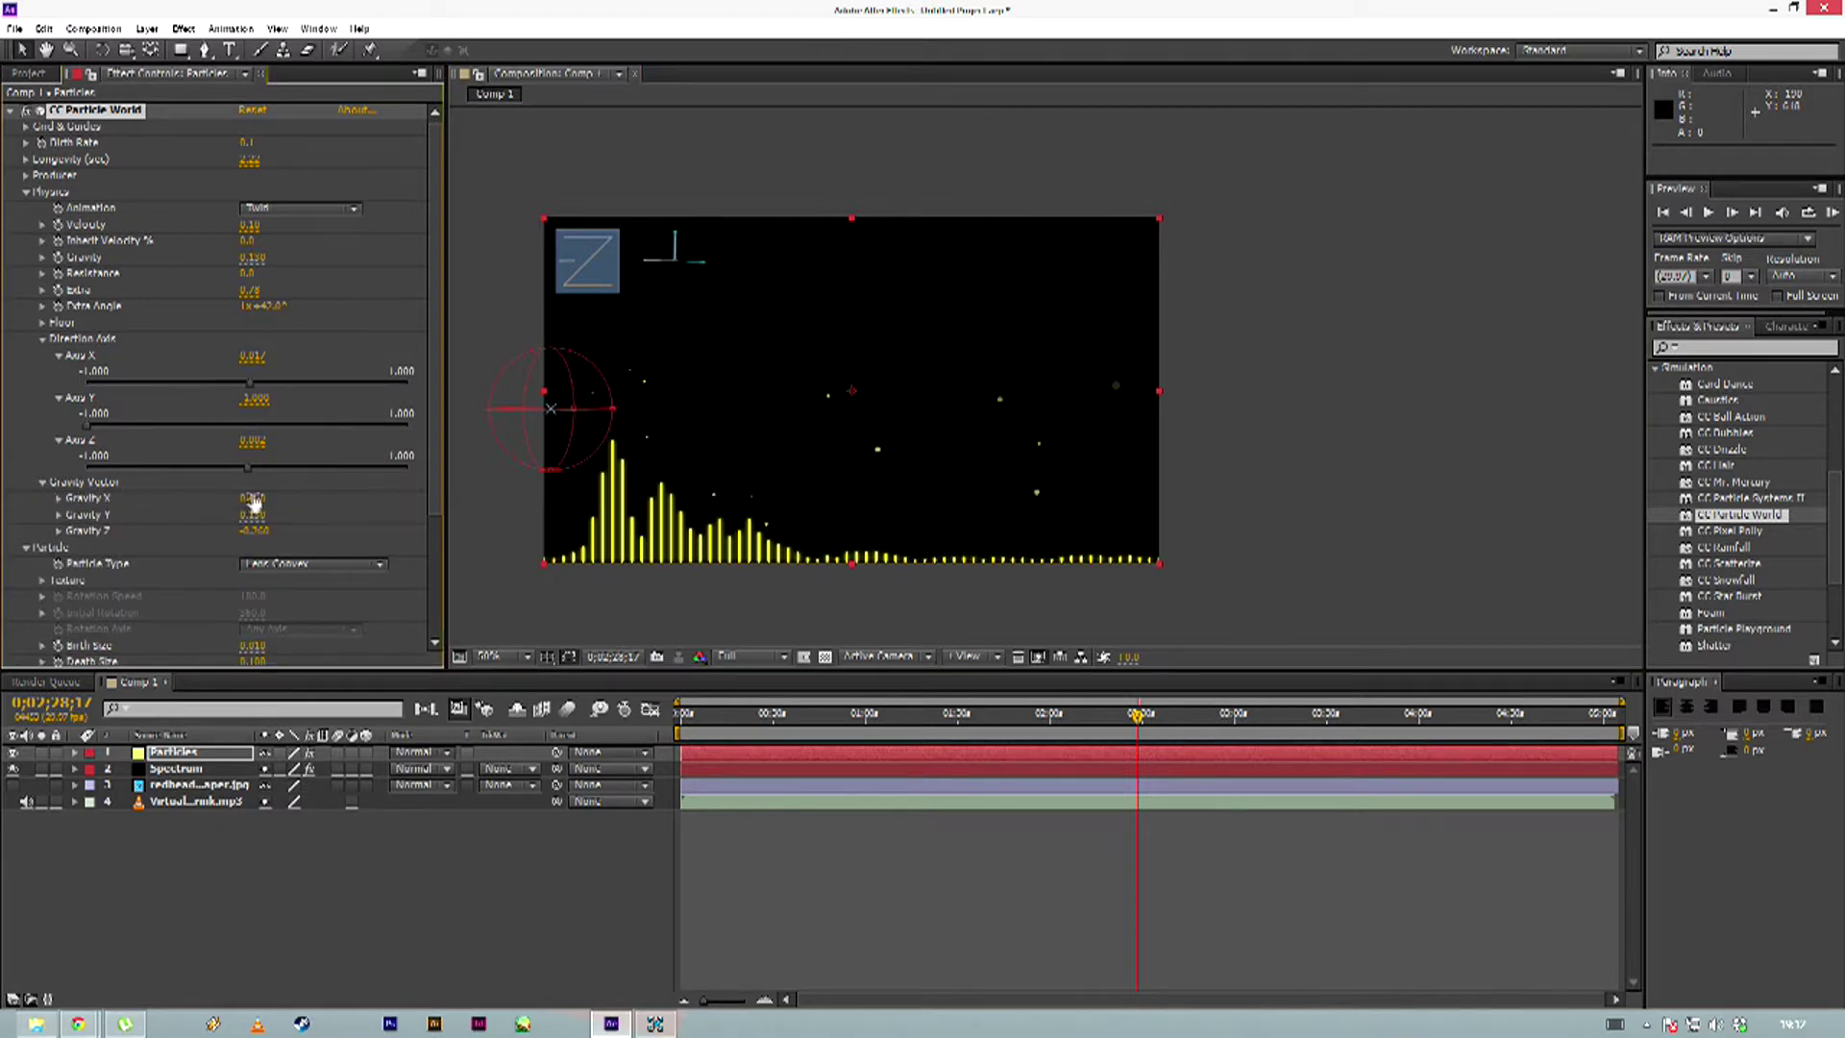
drag(243, 494, 284, 492)
drag(252, 514, 254, 514)
click(45, 342)
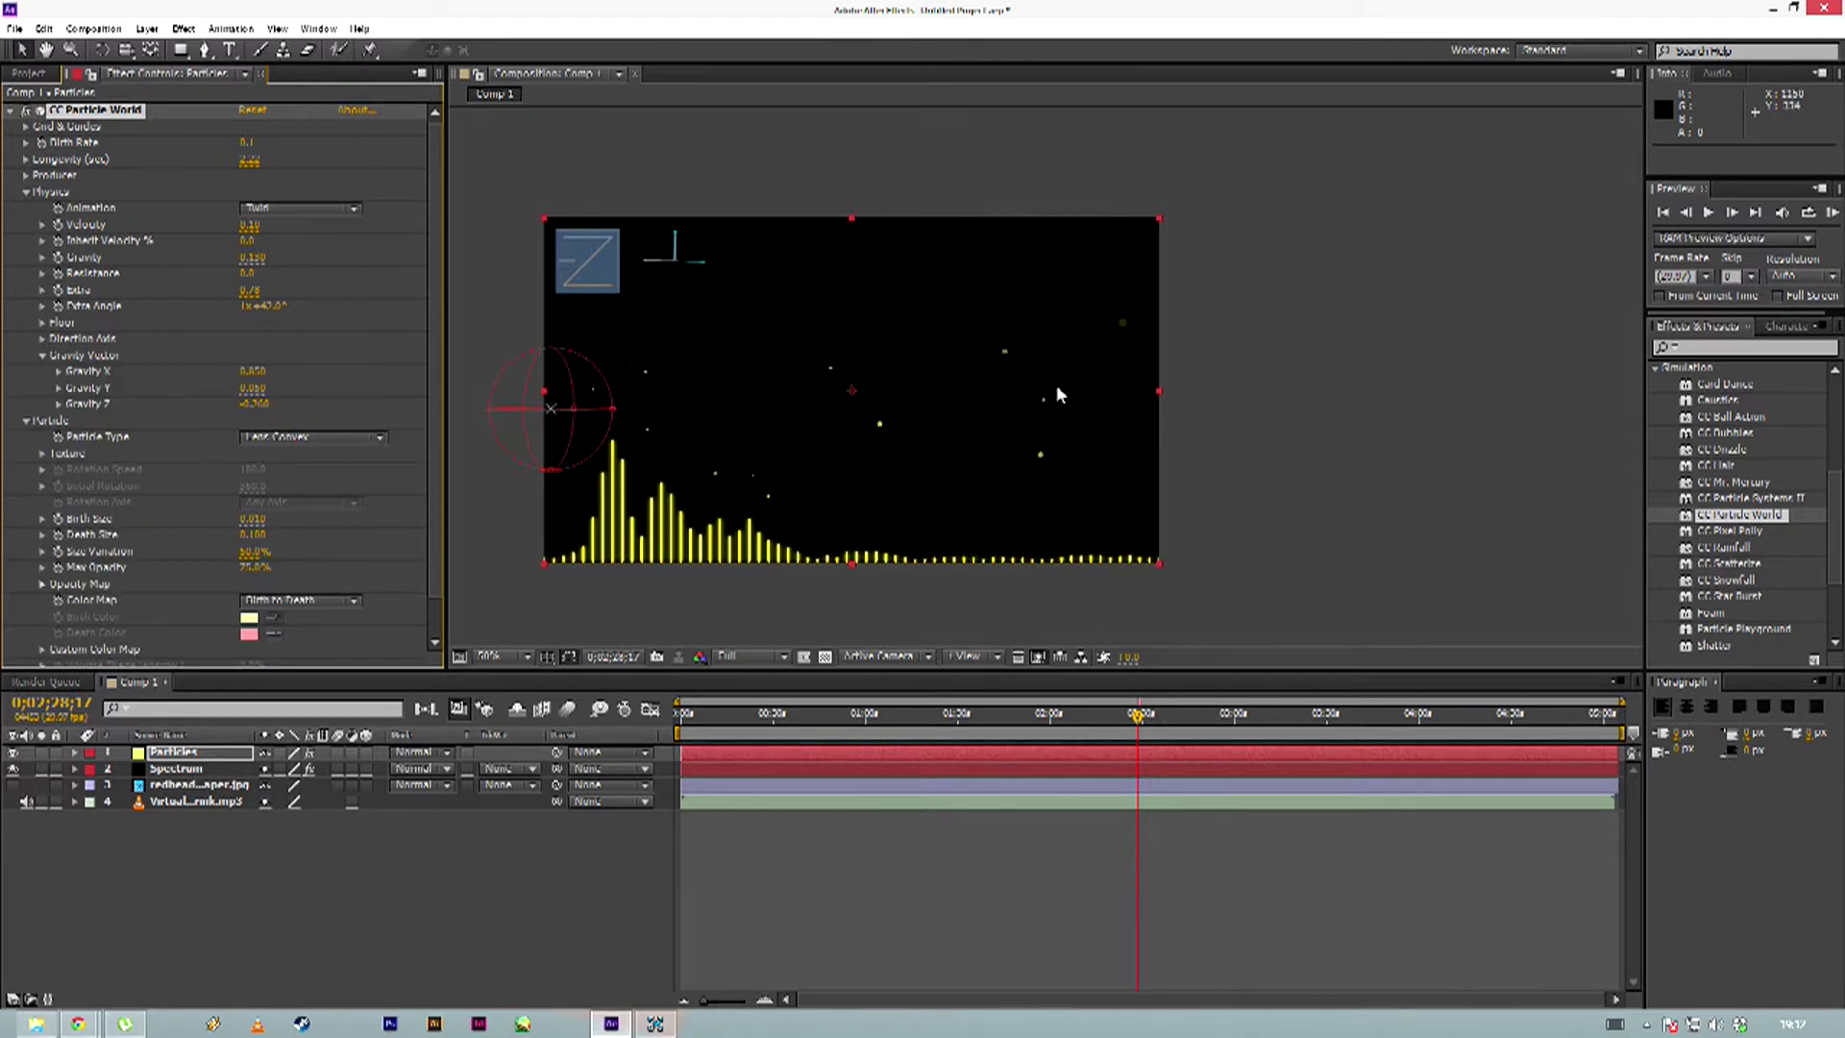
click(43, 354)
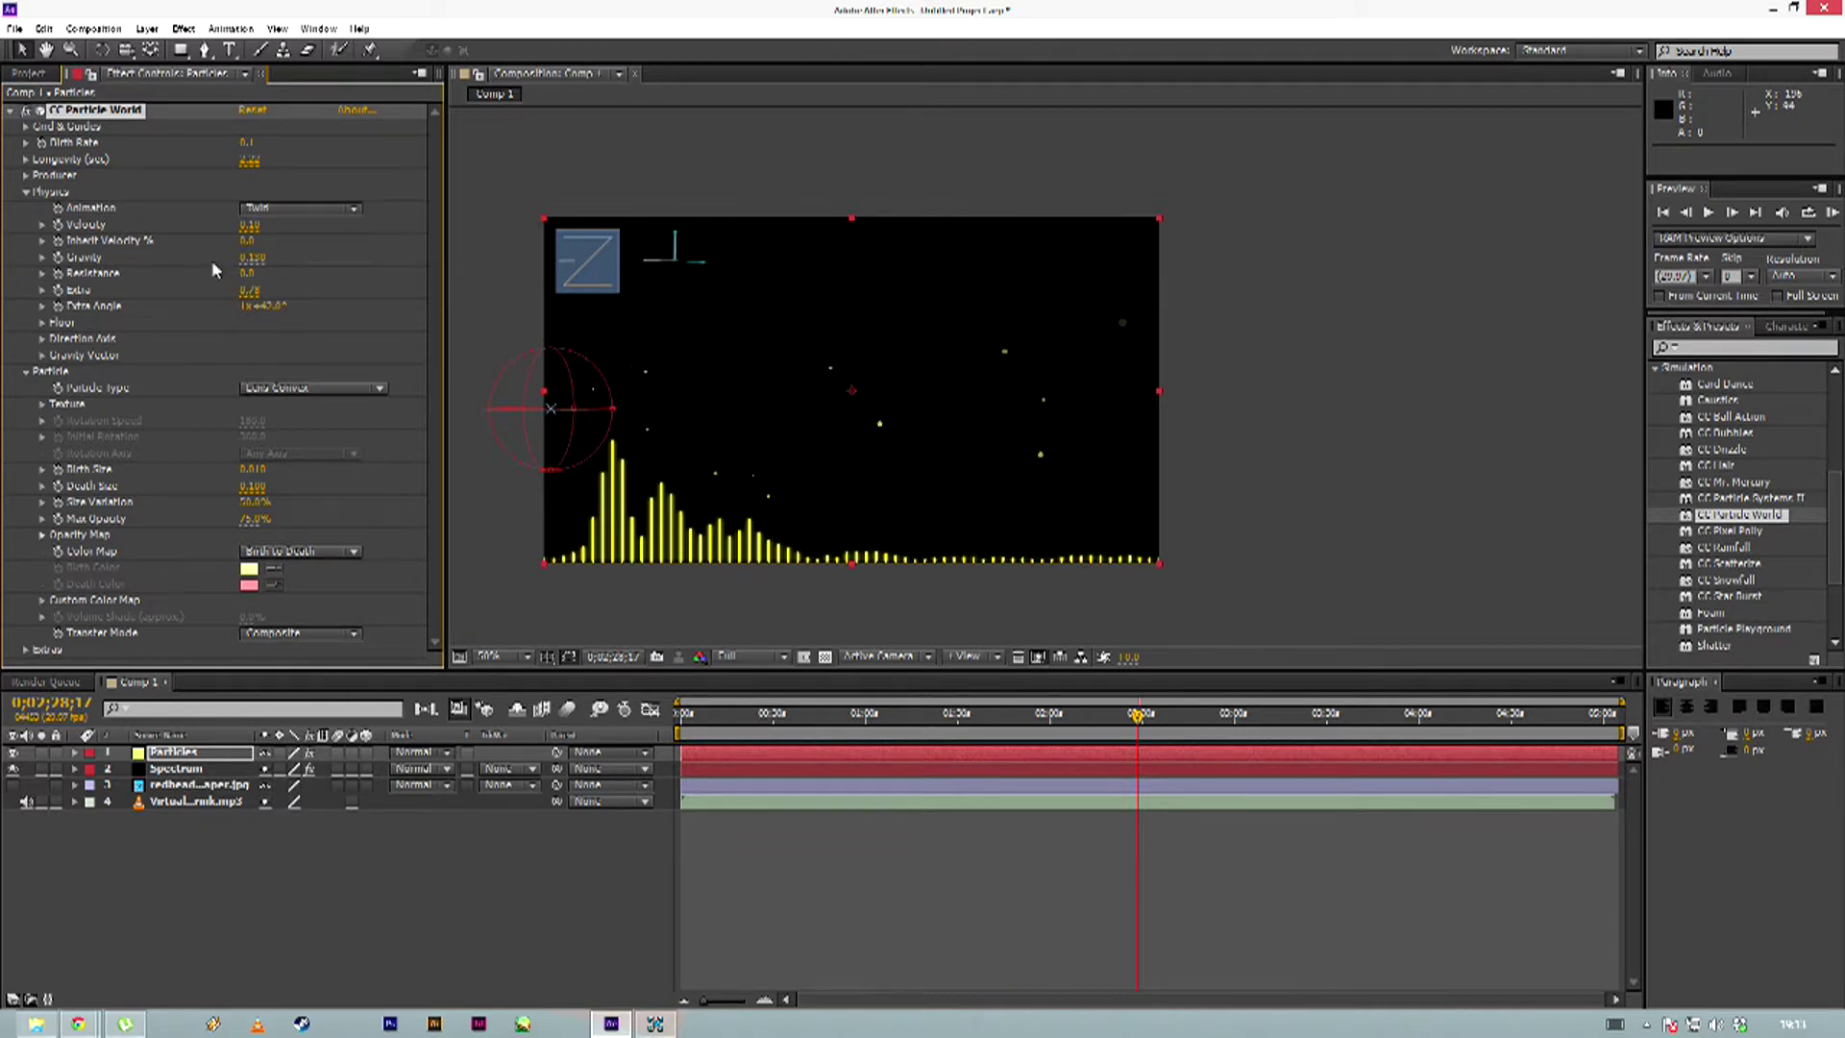
click(28, 194)
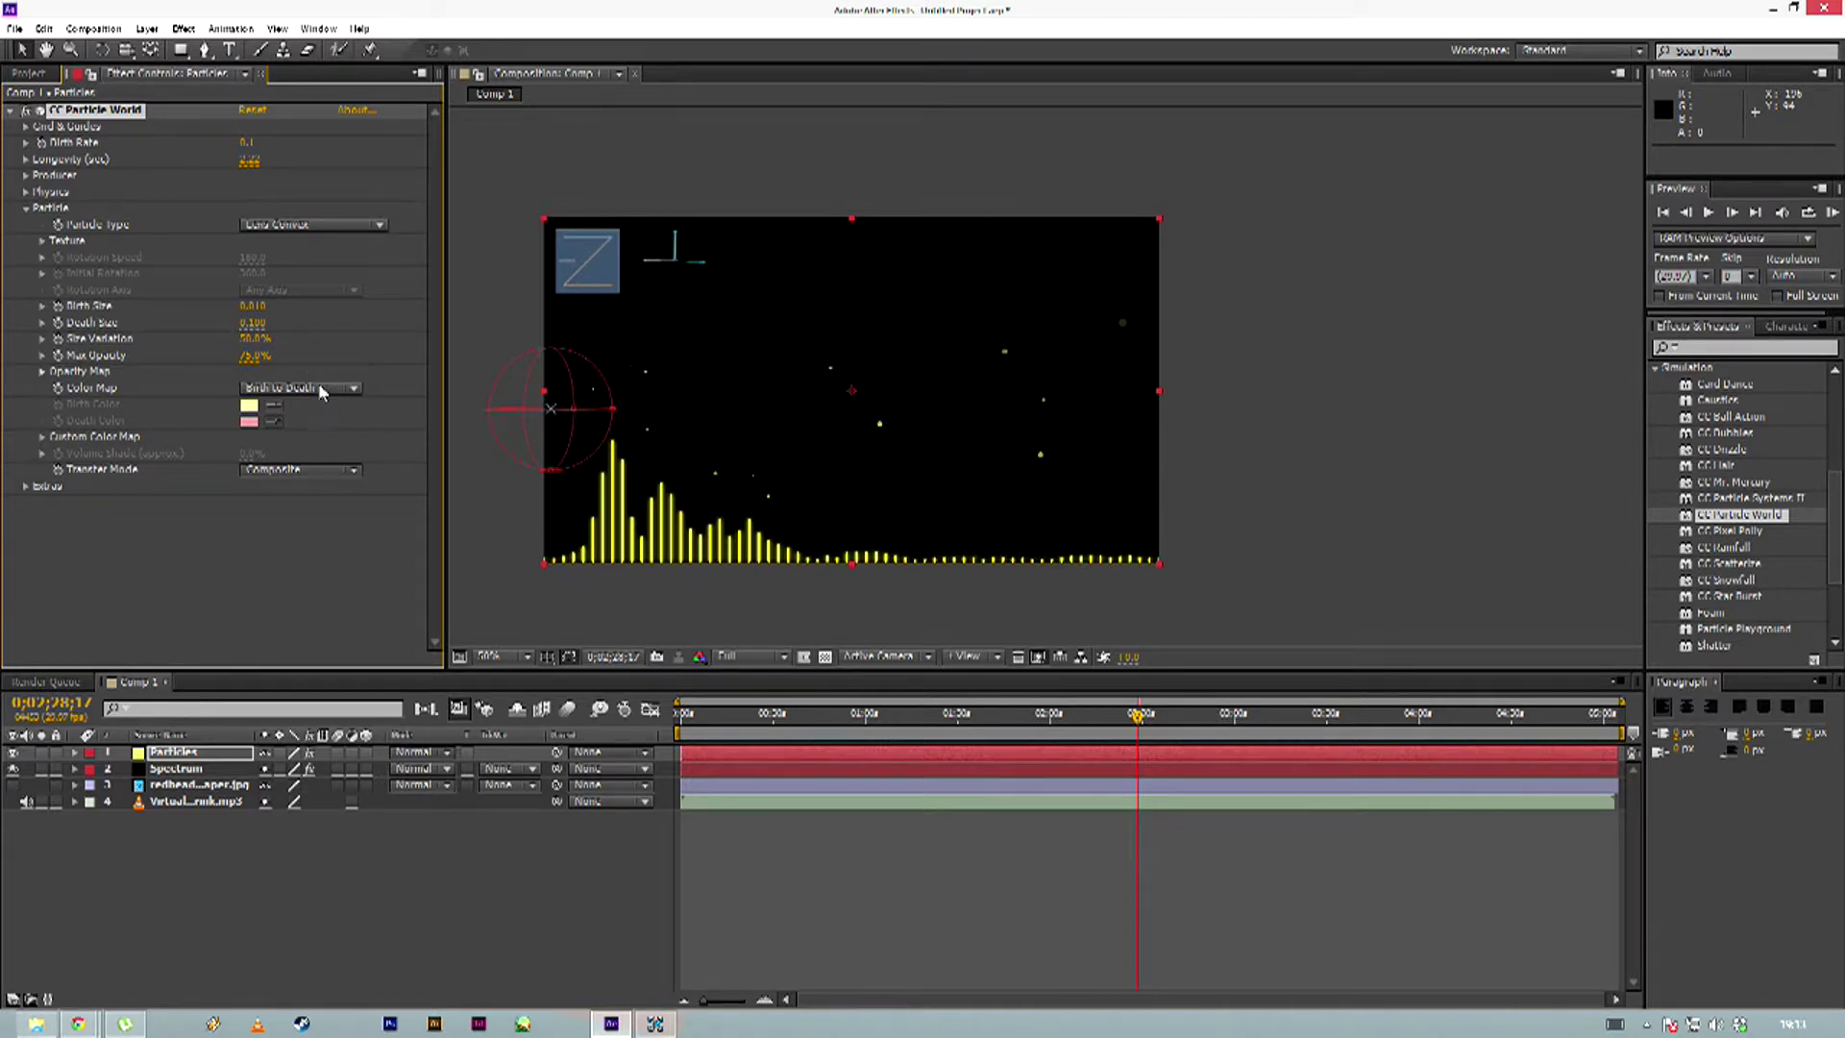
Check the Opacity Map, try the Faded Sphere particle type and return to Lens Convex
click(42, 373)
click(43, 373)
click(342, 224)
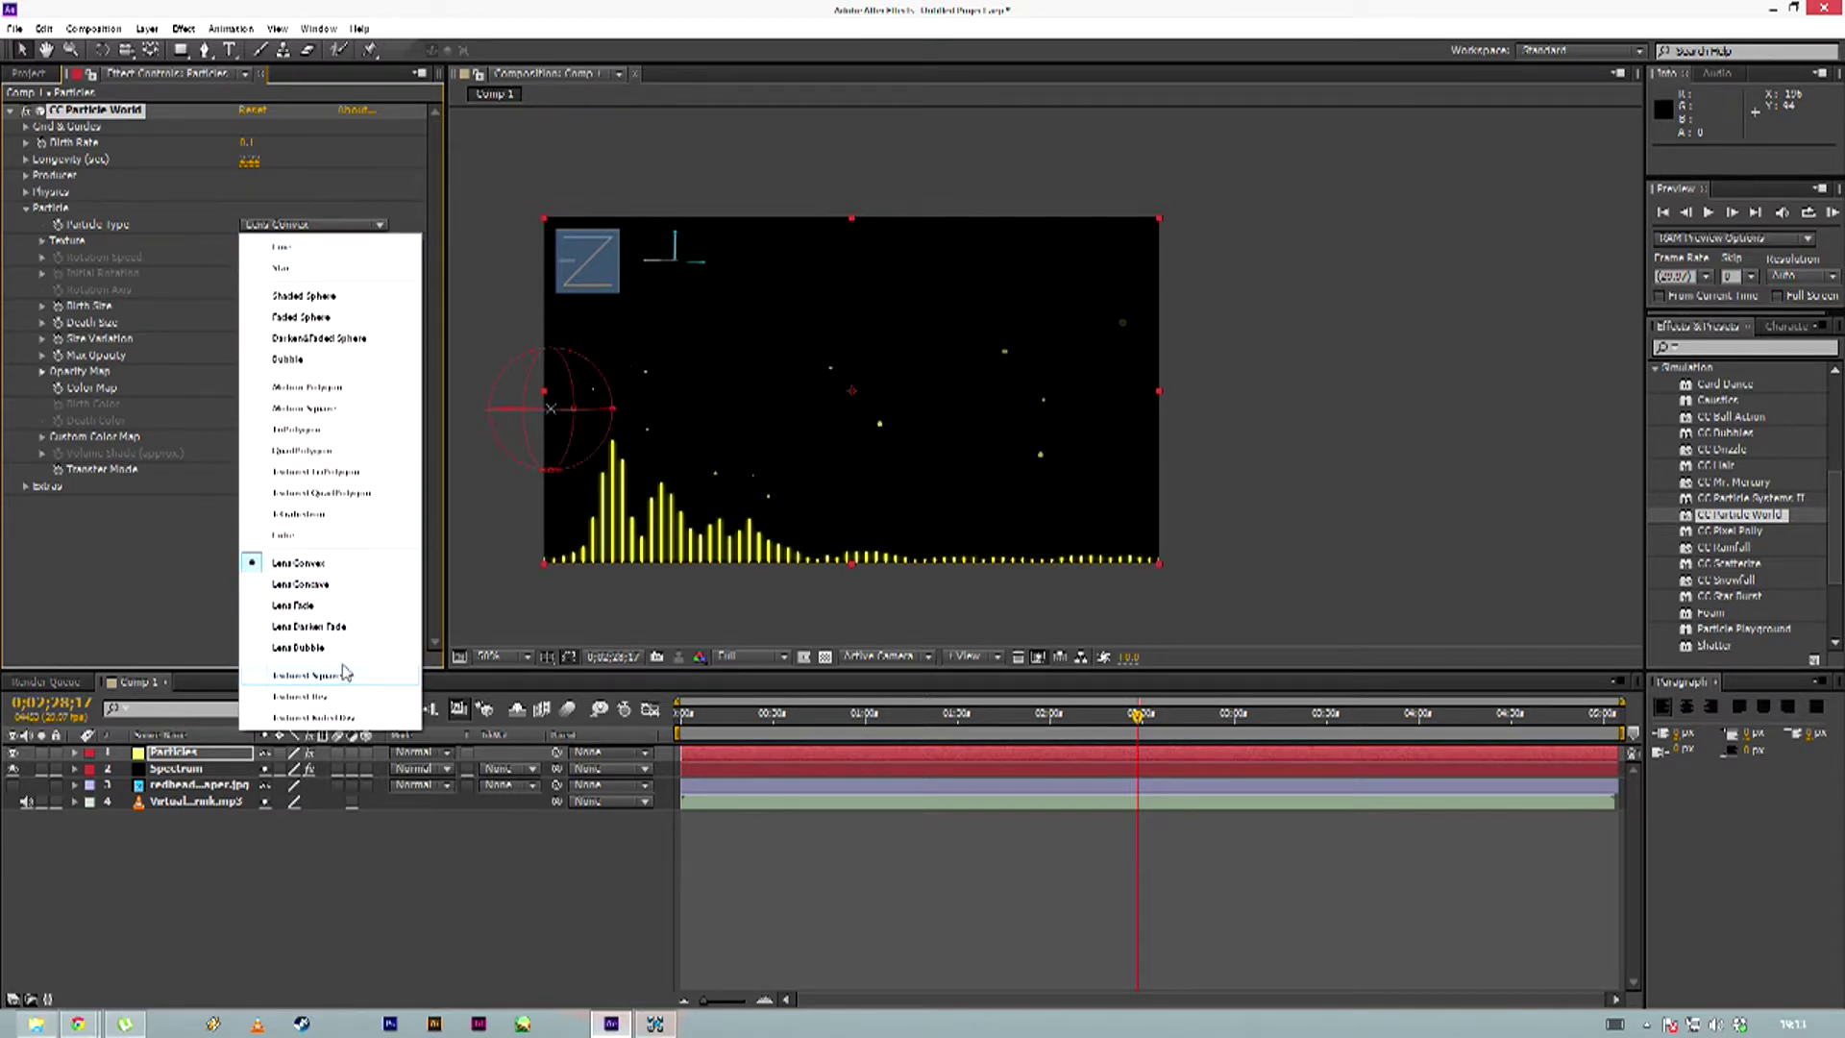
click(342, 324)
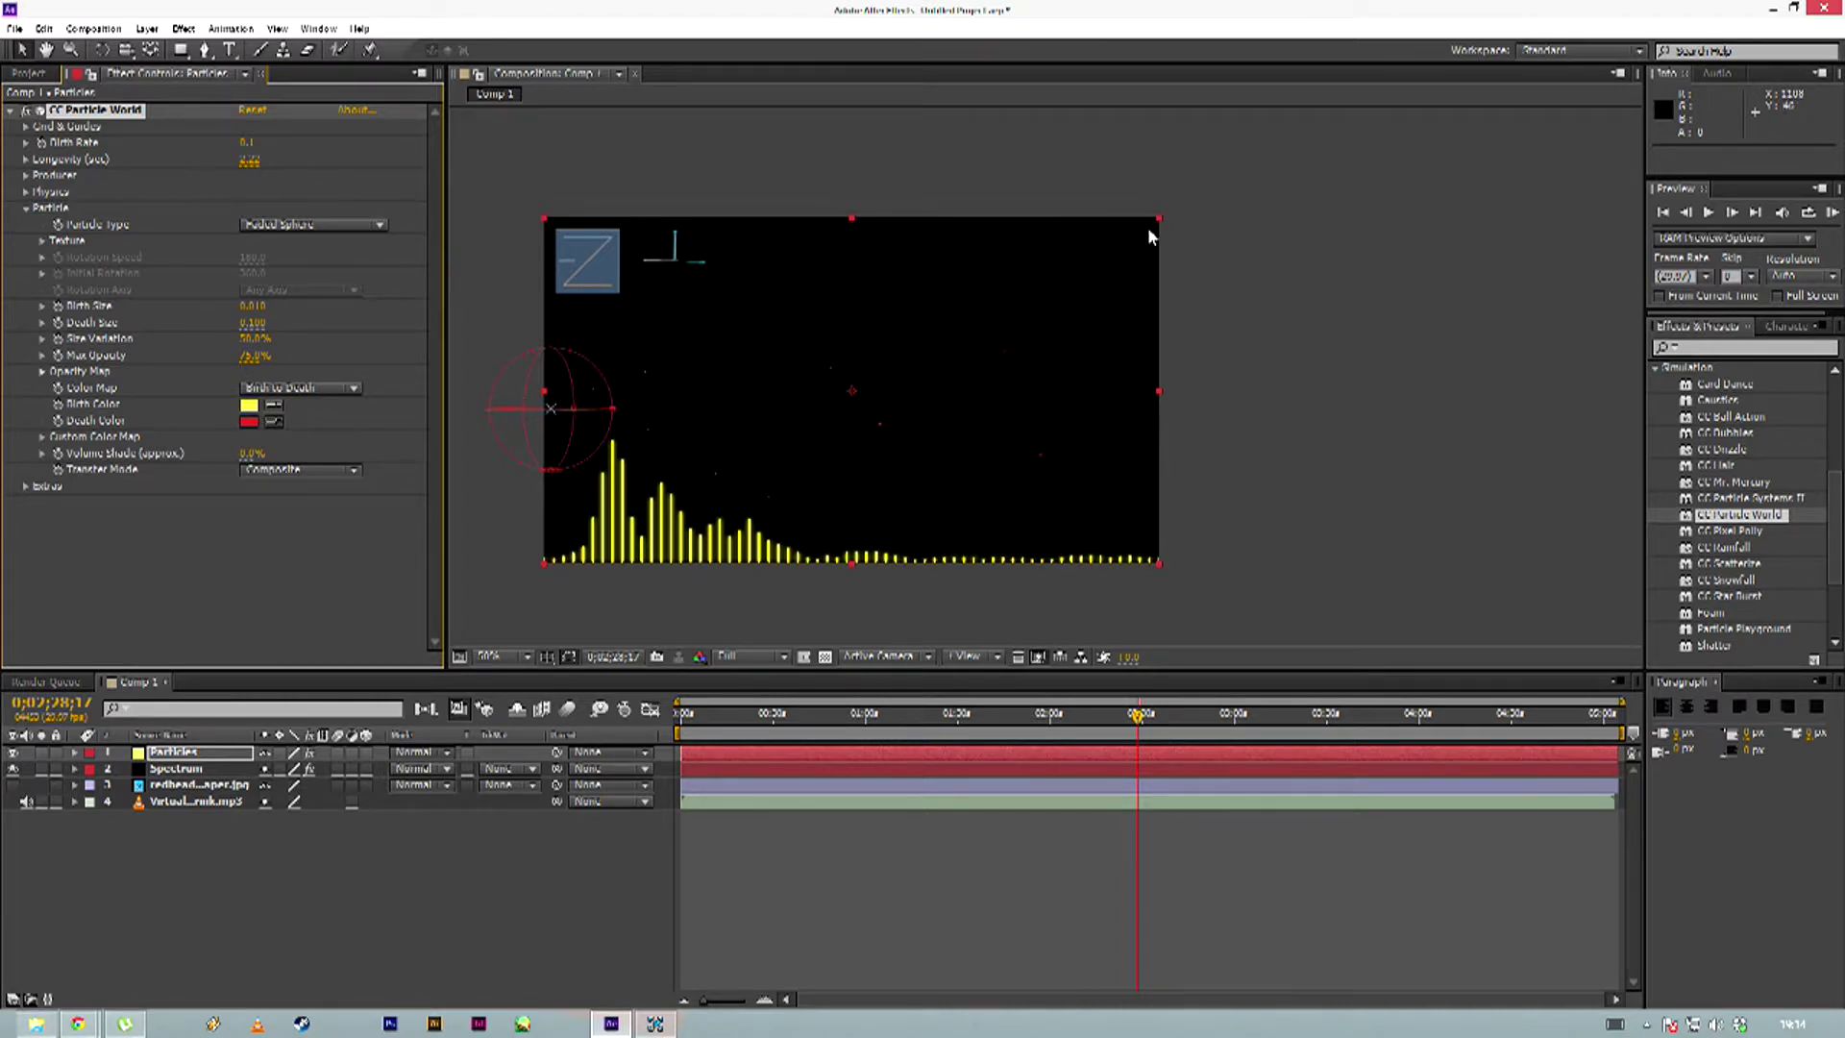
click(320, 227)
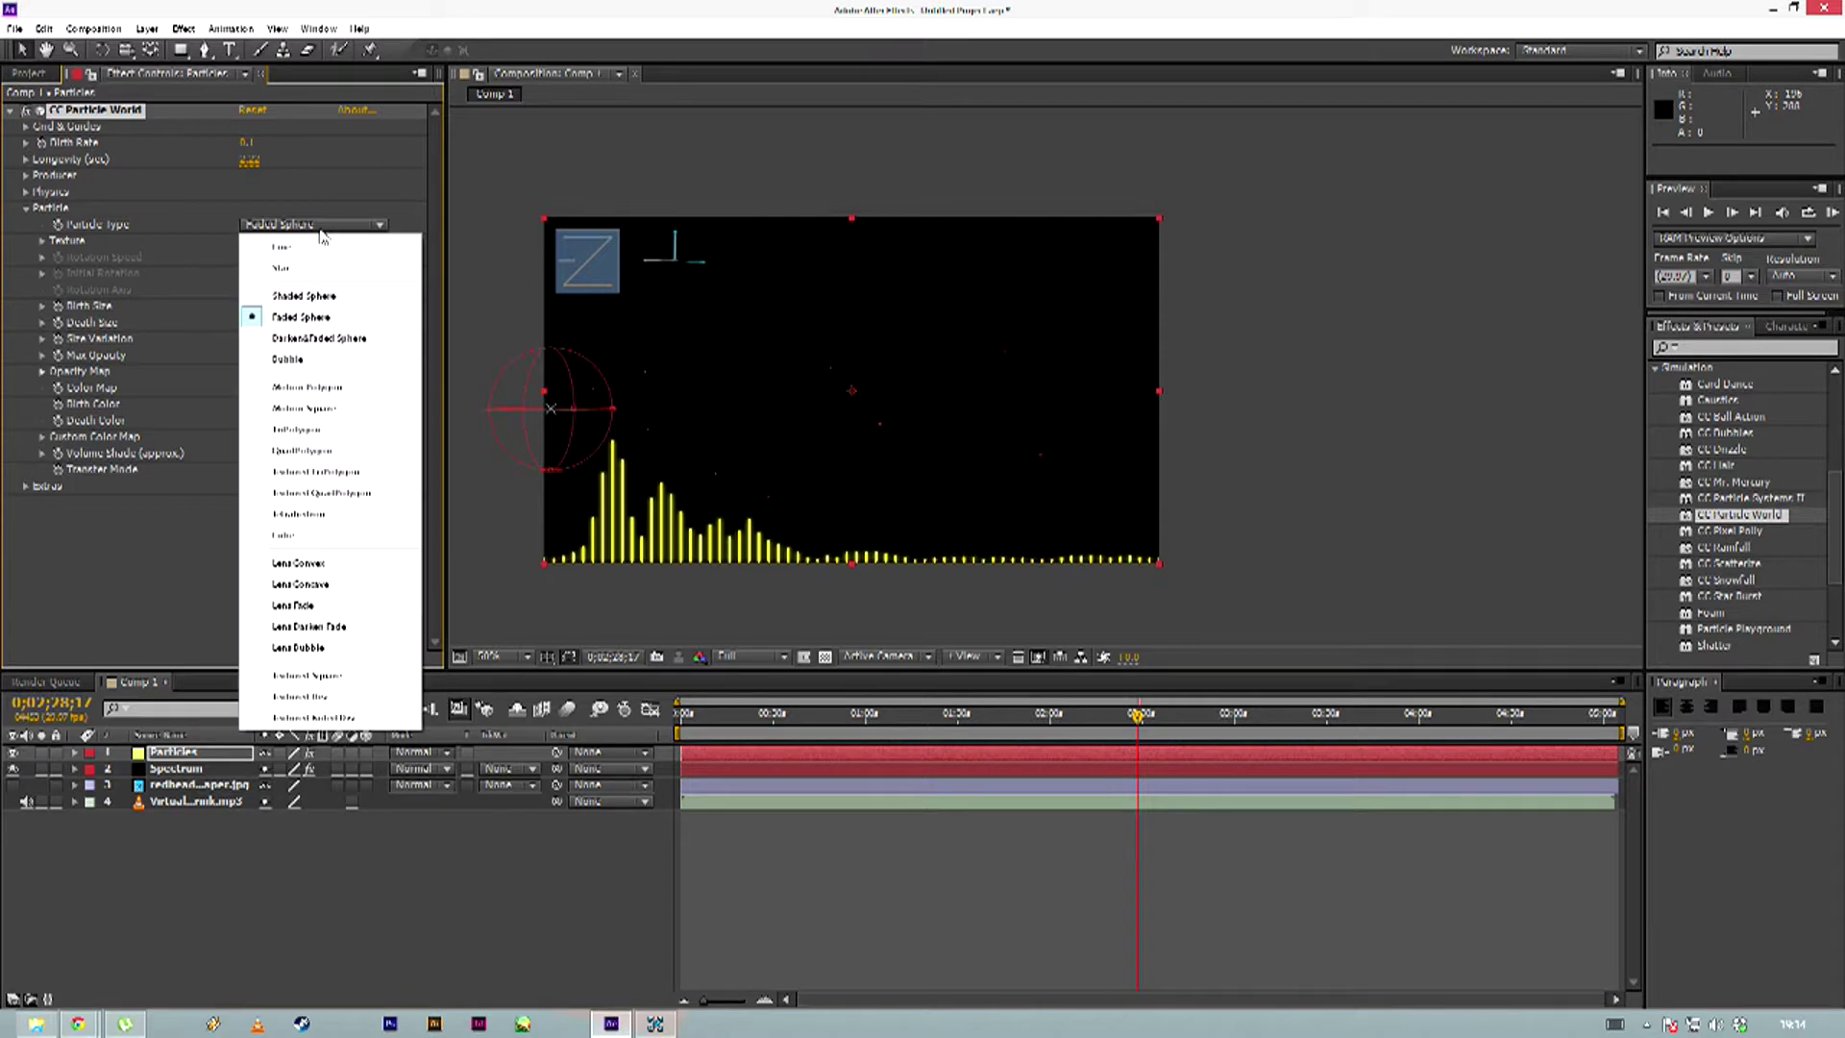
click(330, 565)
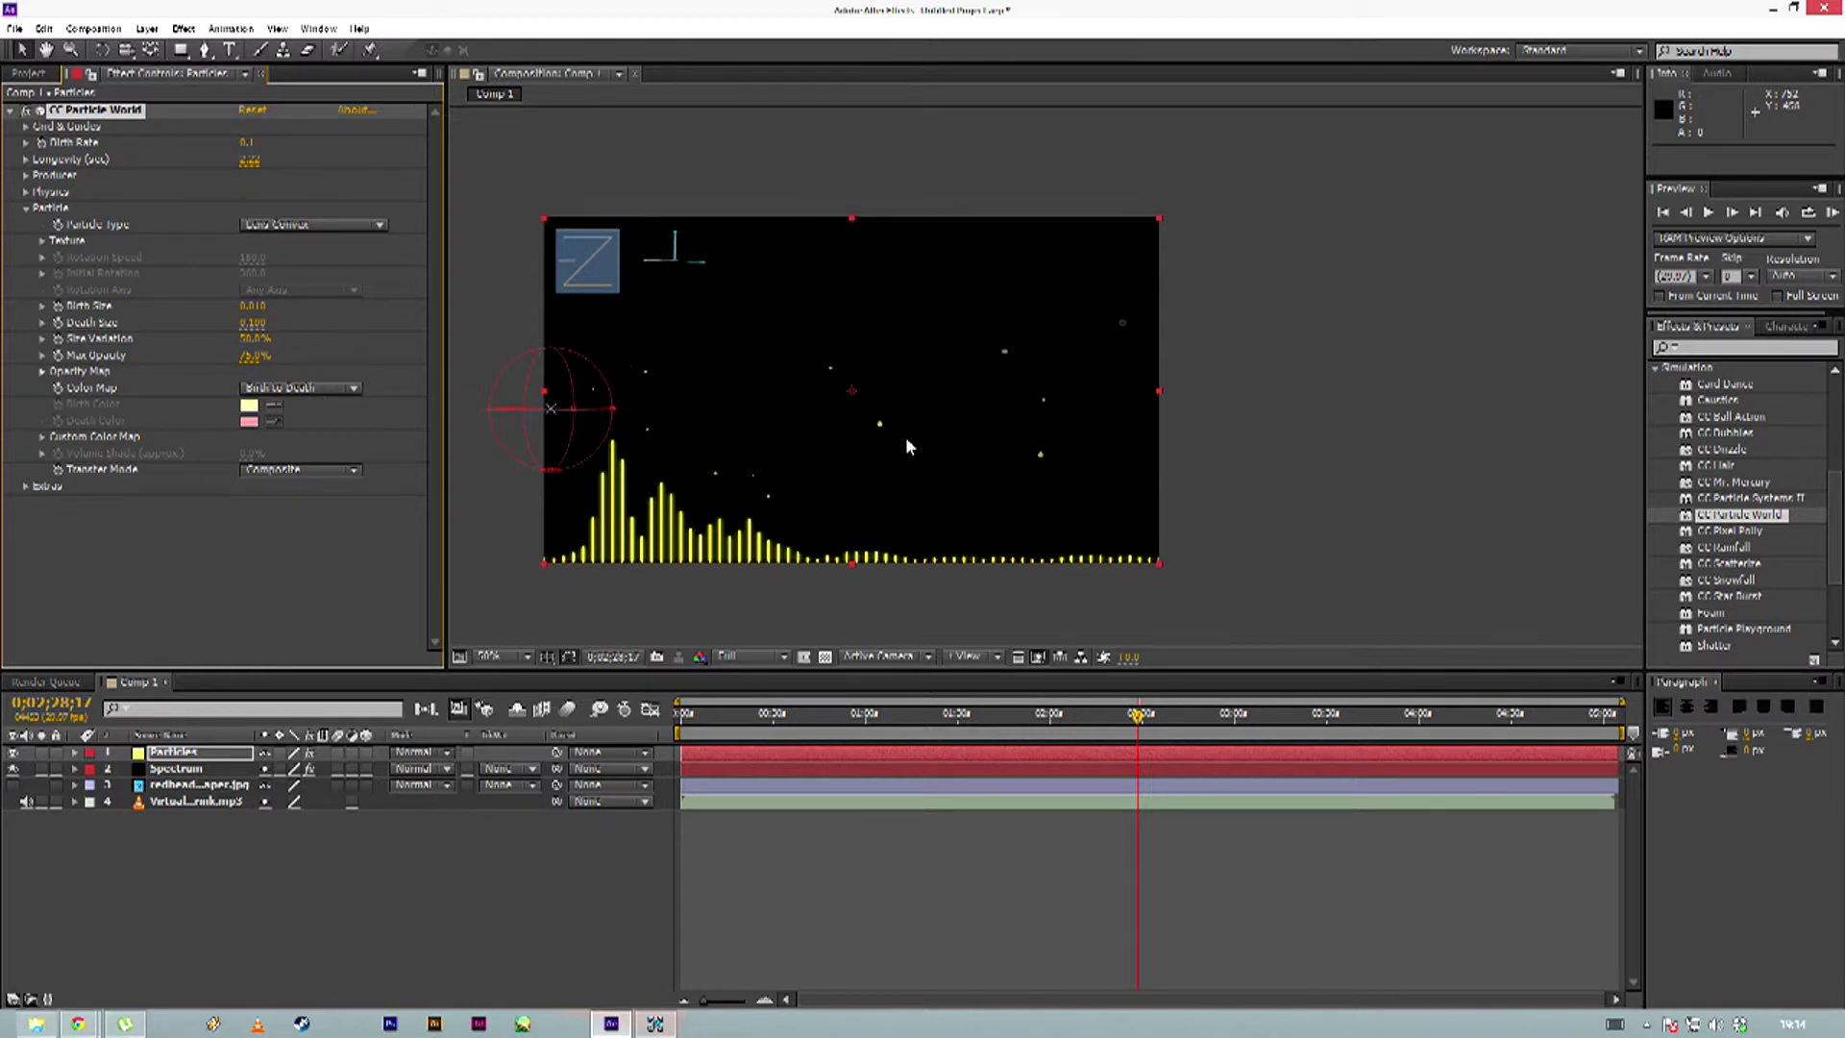
Examine the shape and size of the lens particles up close in the composition
key(period)
key(period)
key(period)
key(period)
drag(572, 536, 848, 456)
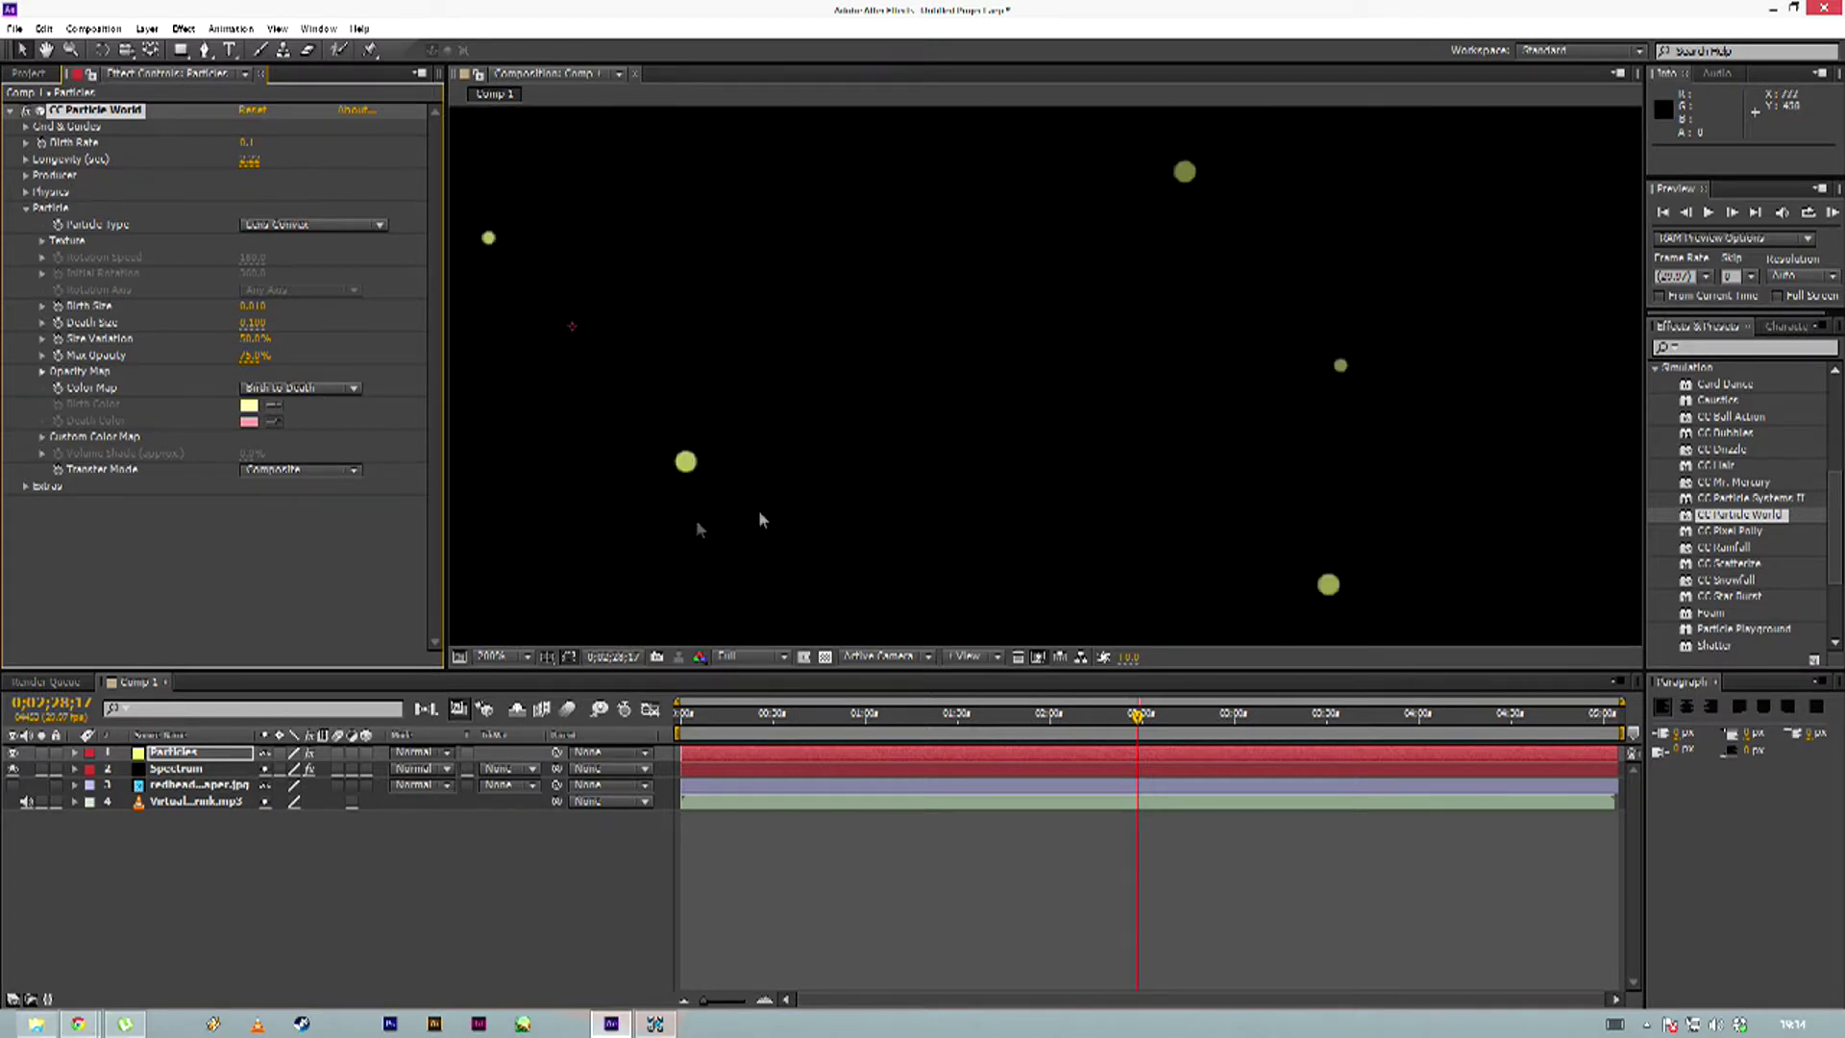
key(comma)
key(comma)
key(comma)
key(comma)
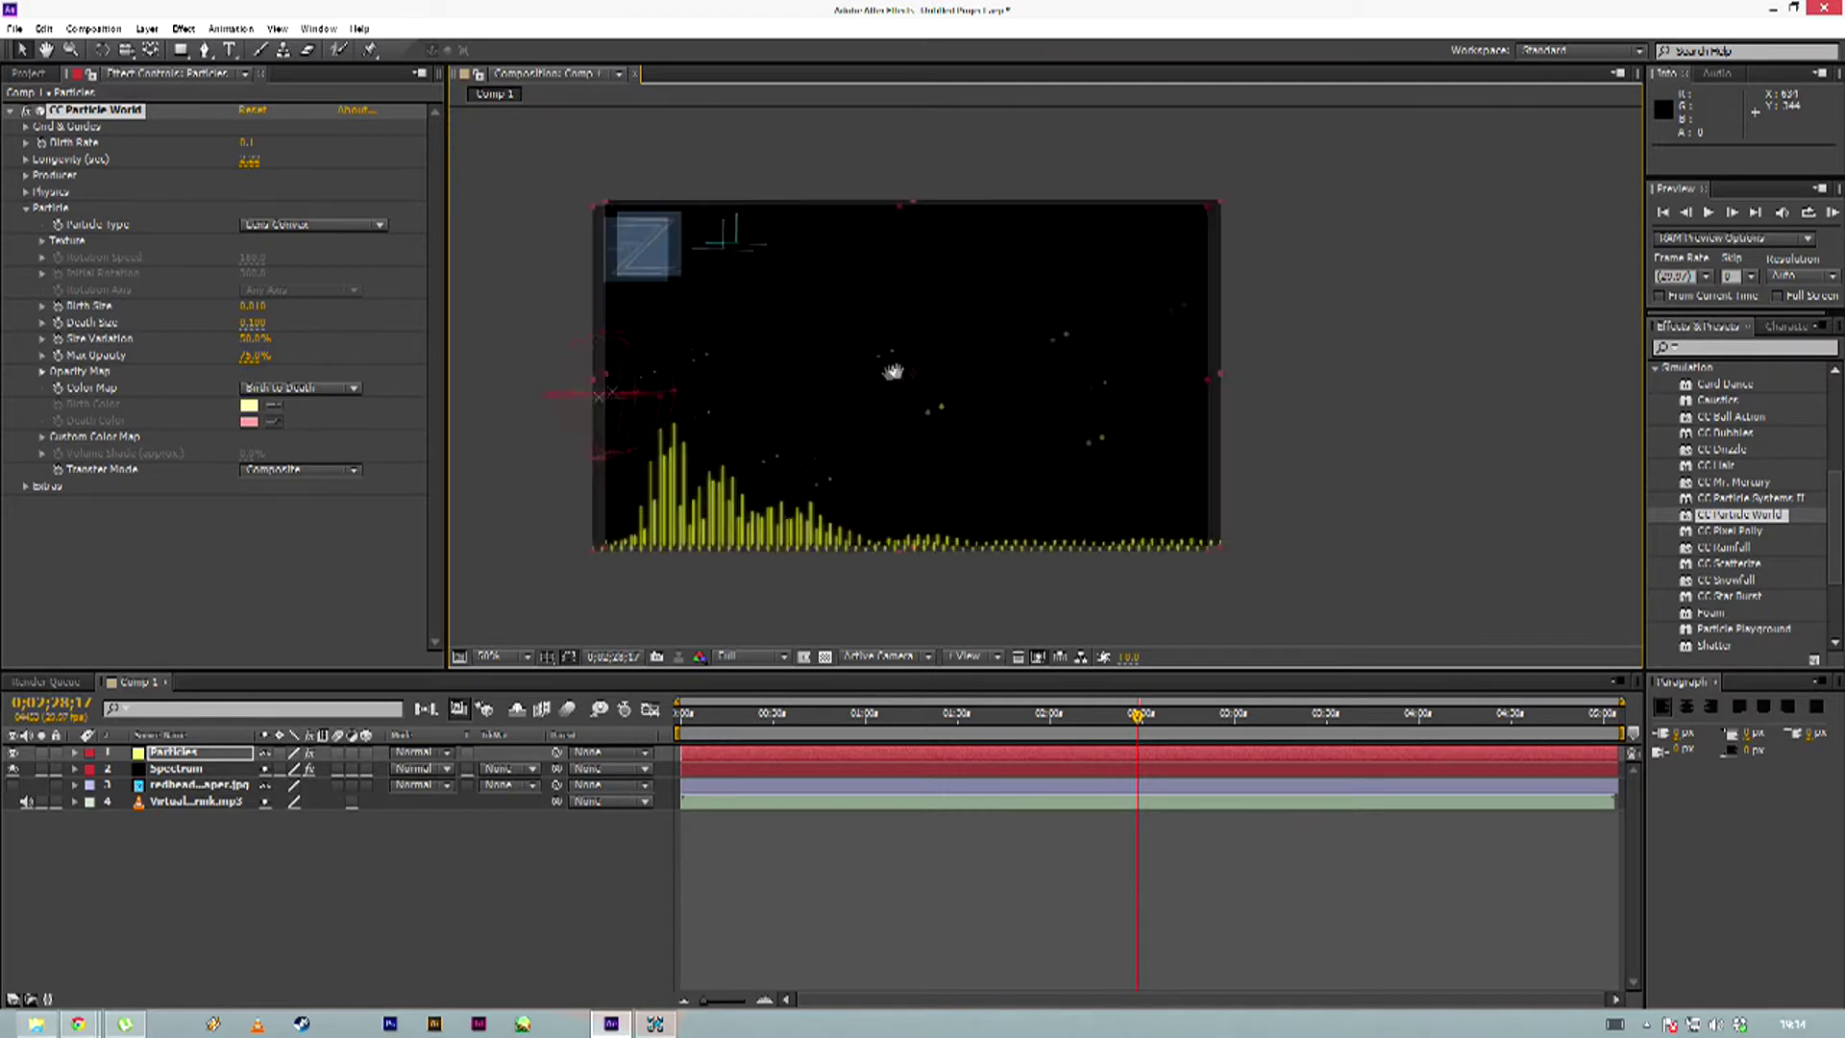
Set the particles' Death Size to 0.110 and select the CC Particle World effect
click(255, 323)
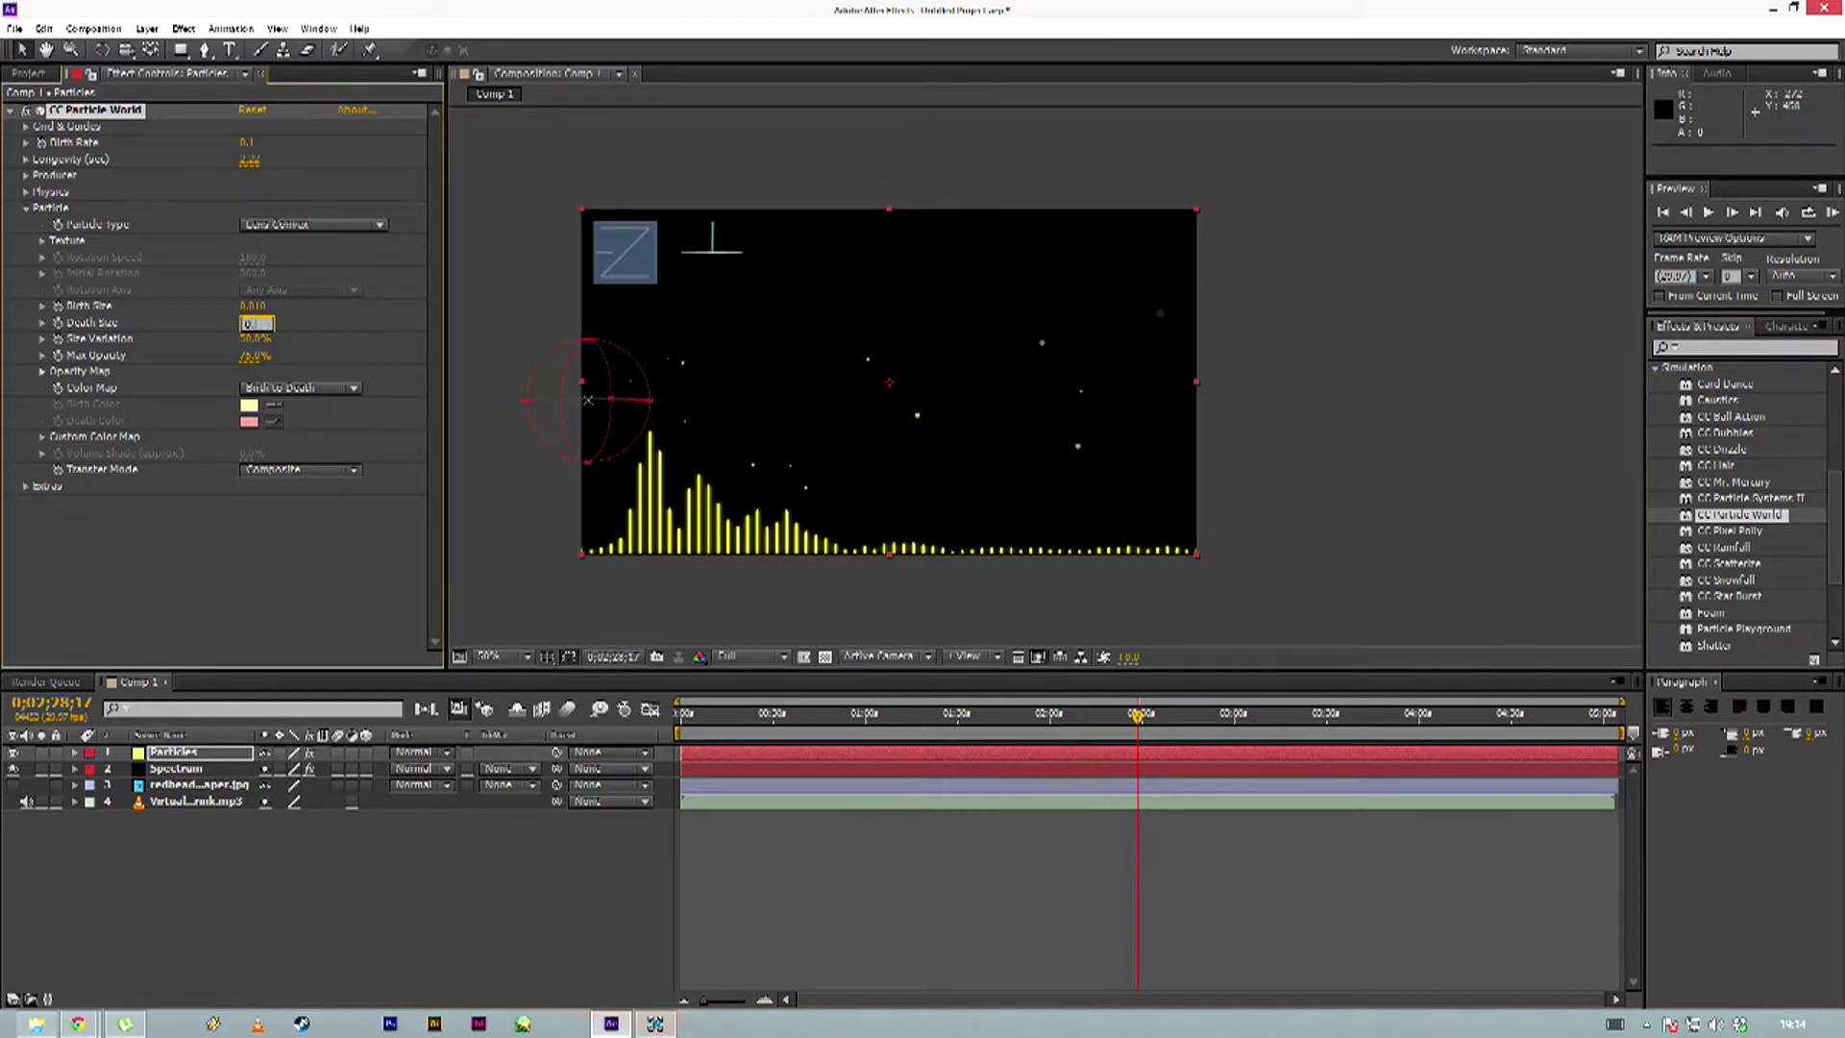
click(292, 619)
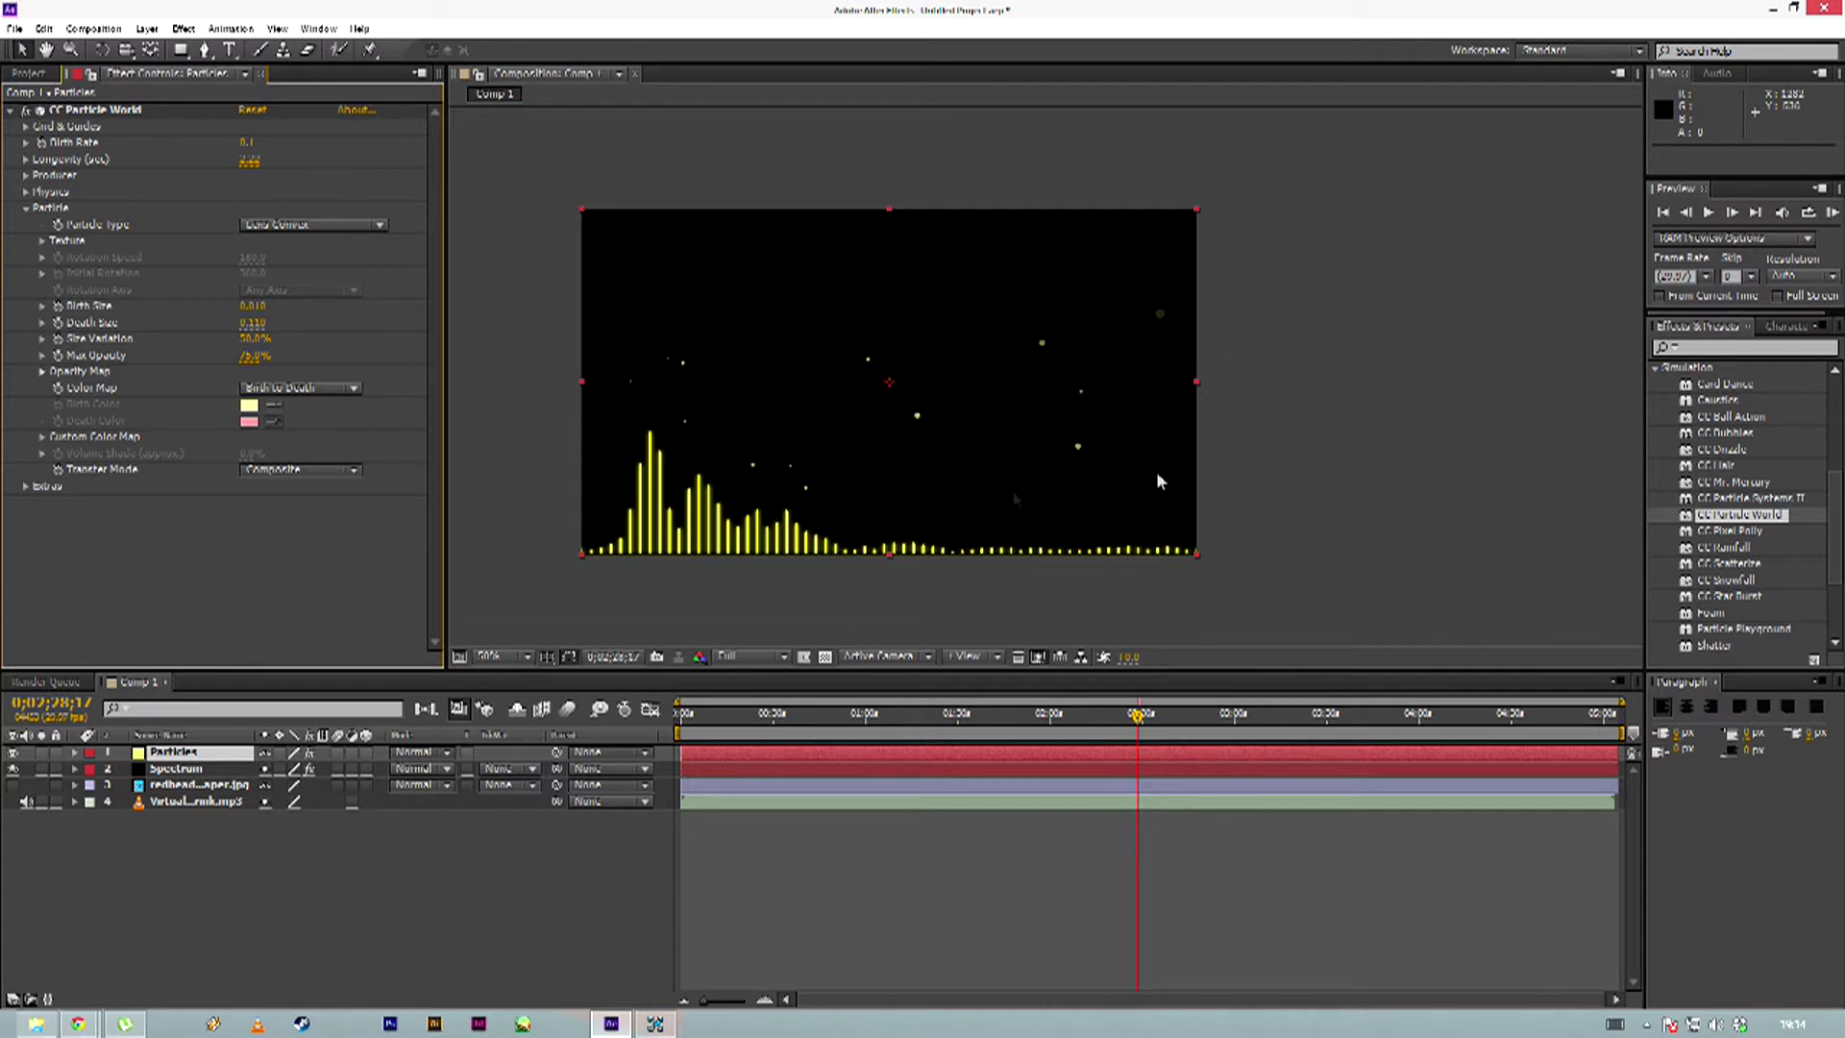
click(96, 110)
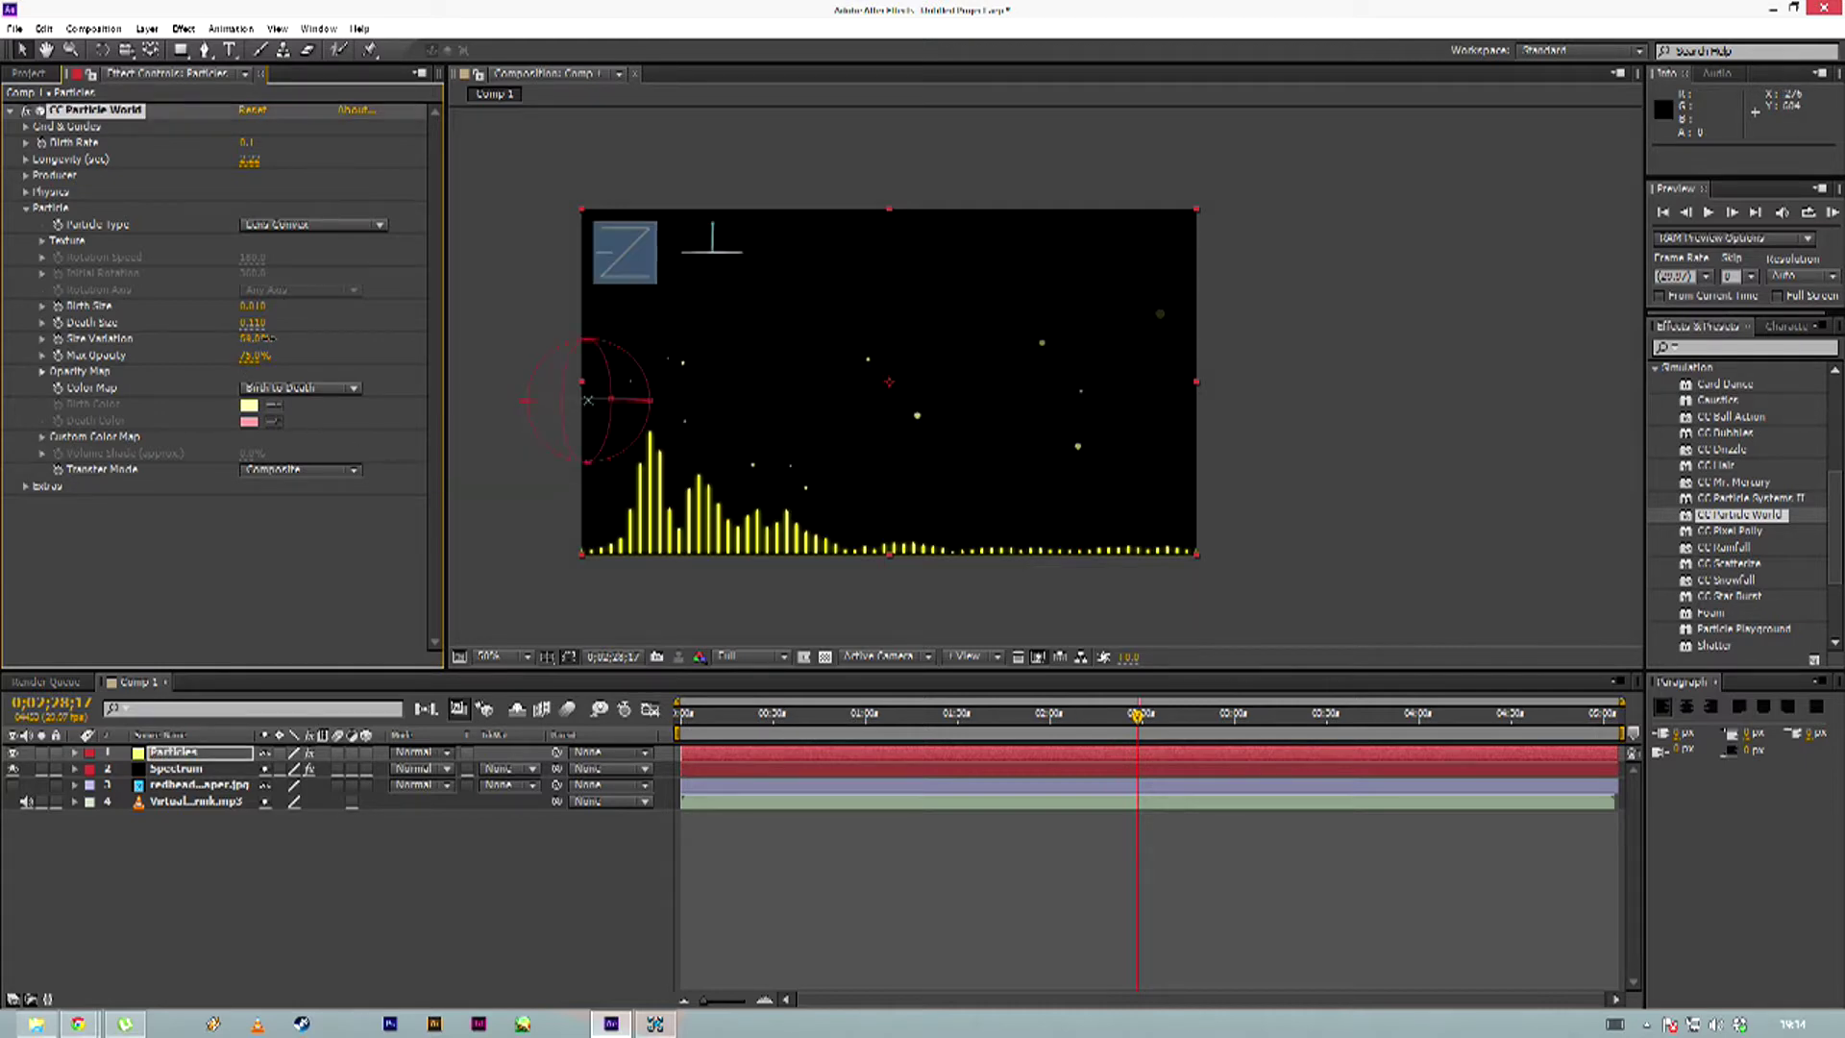
Try a Size Variation of 0% for the particles, then restore it to 50%
drag(255, 339, 192, 340)
click(369, 536)
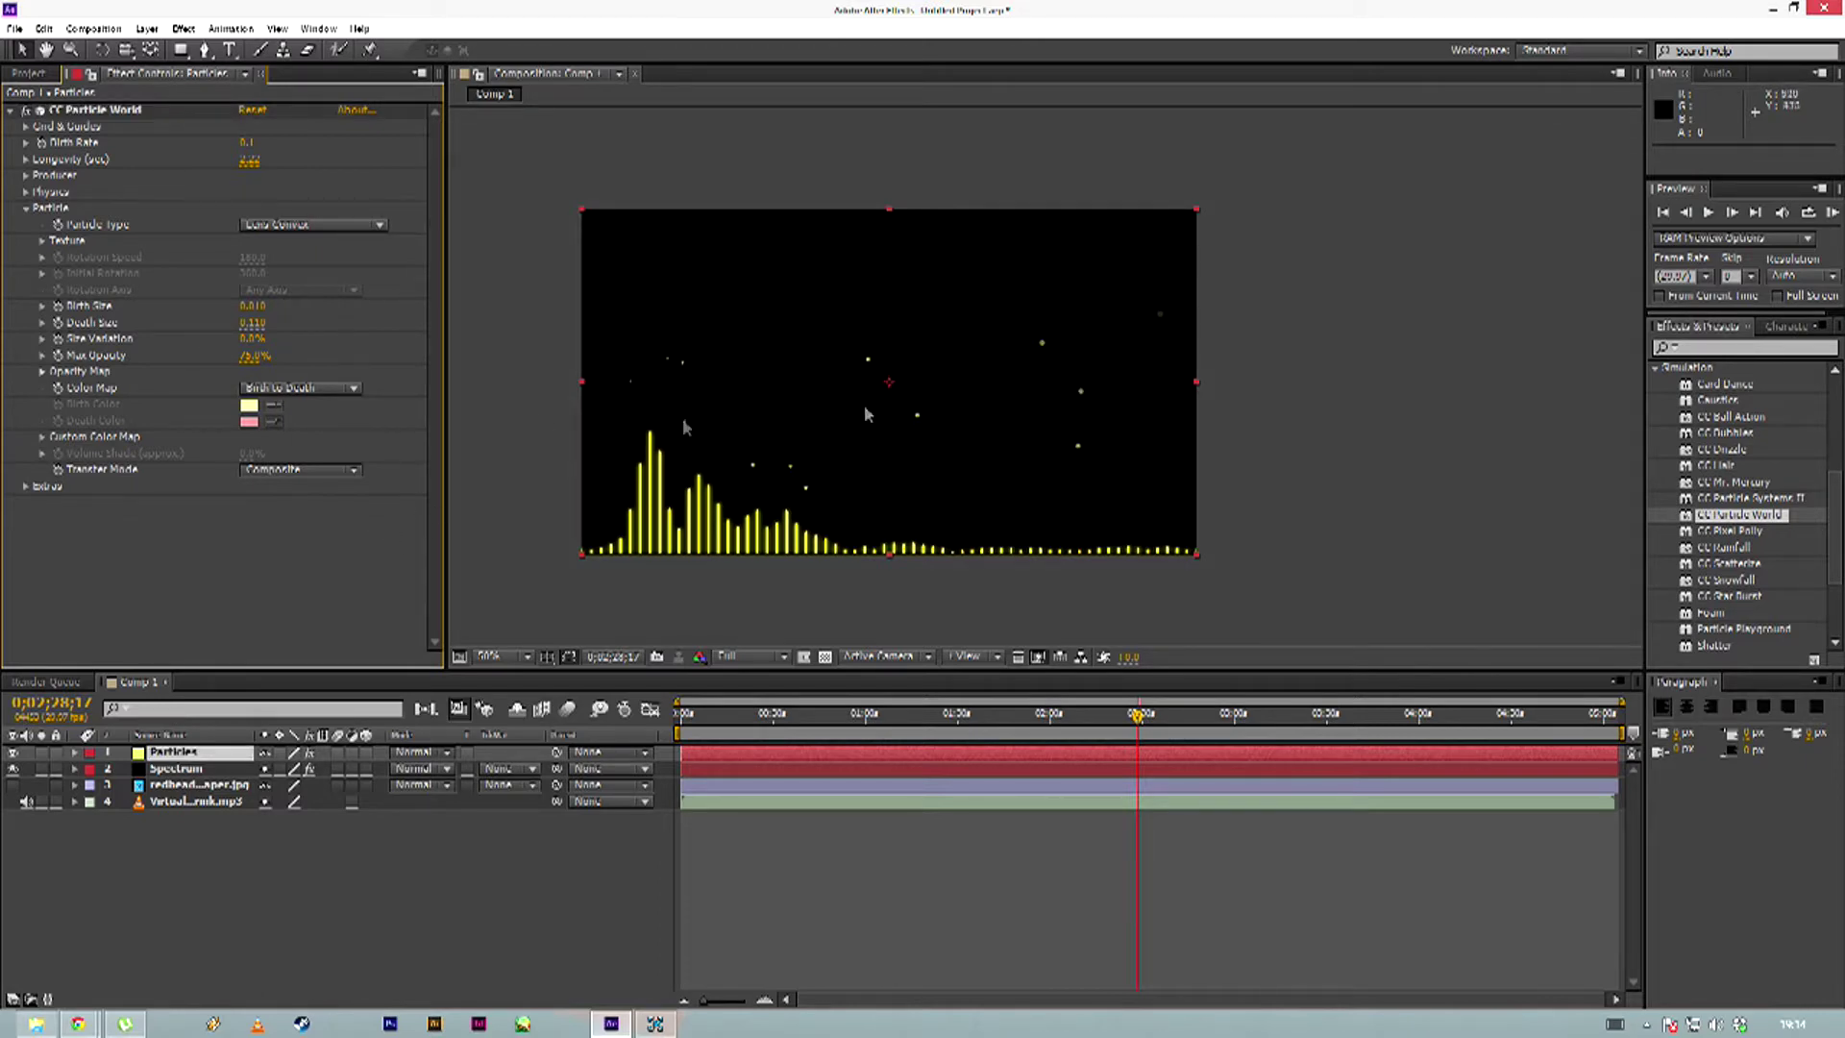
click(253, 341)
text(50)
key(Return)
Try Max Opacity values of 100% and 30% for the particles, then return to 75%
drag(250, 368, 253, 363)
drag(243, 360, 320, 358)
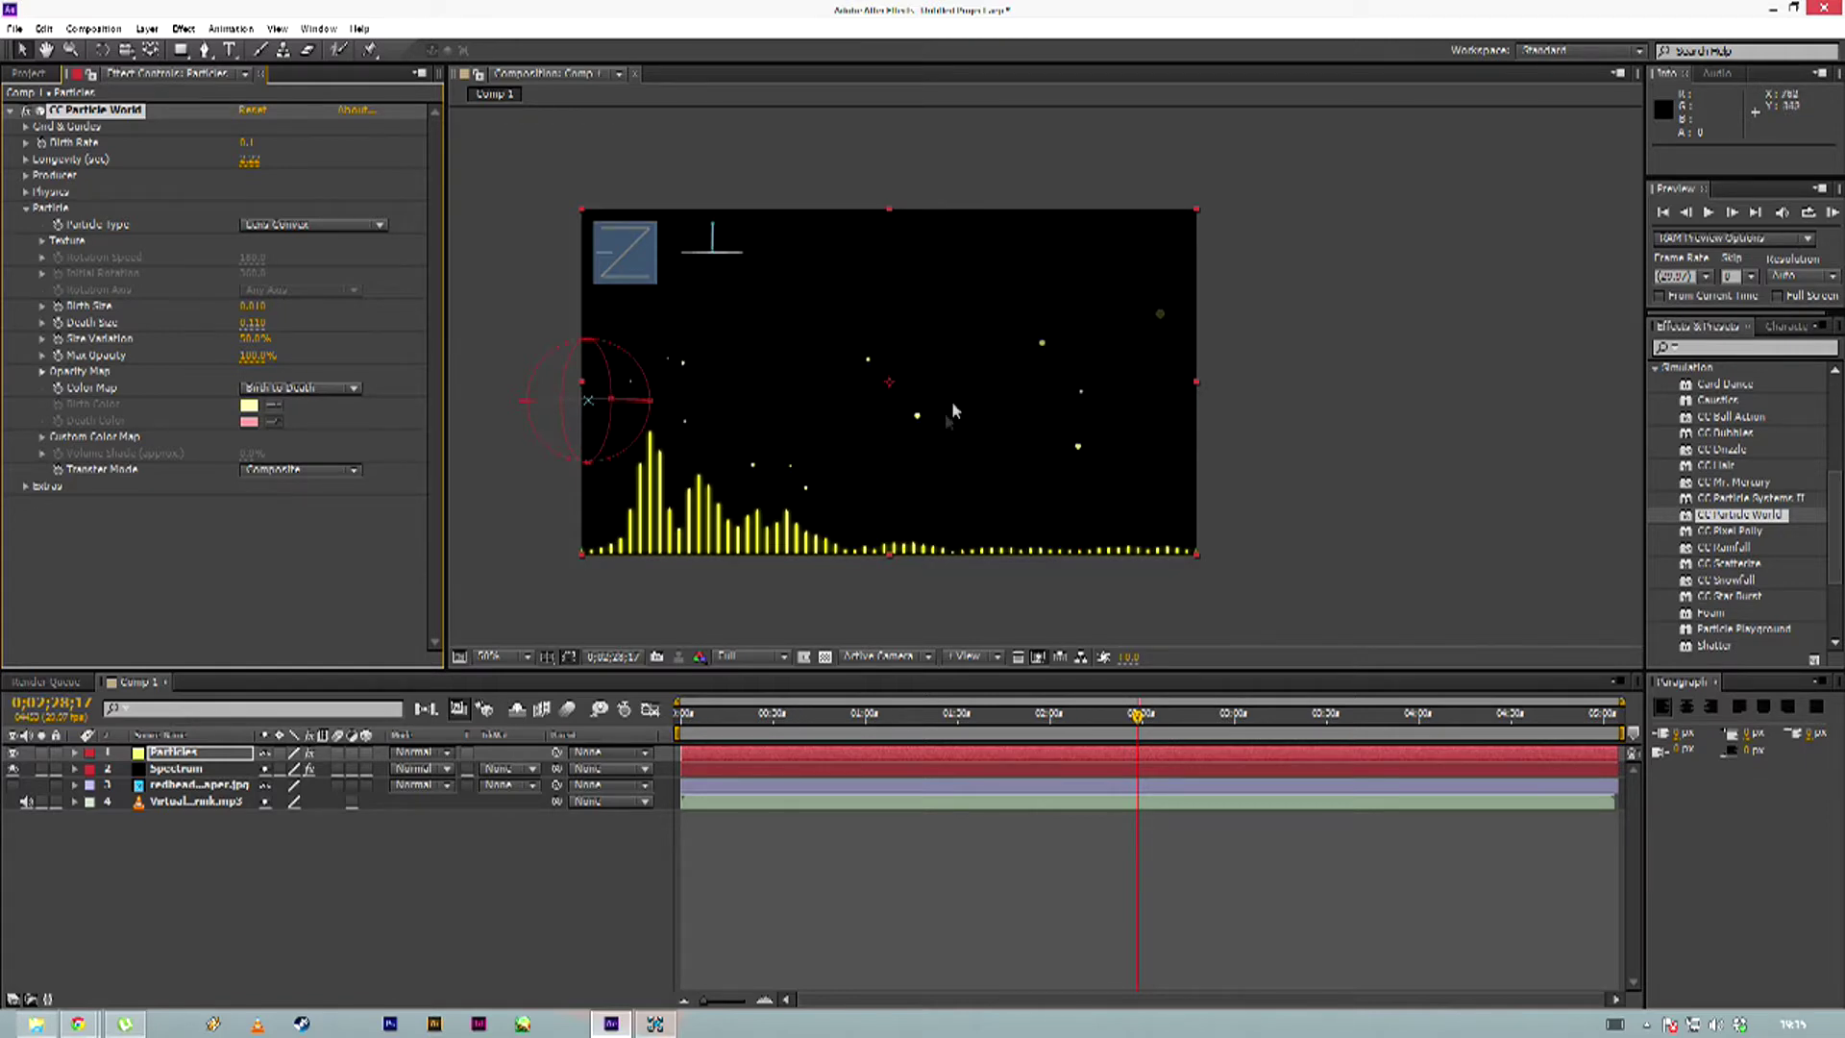
click(253, 356)
click(344, 555)
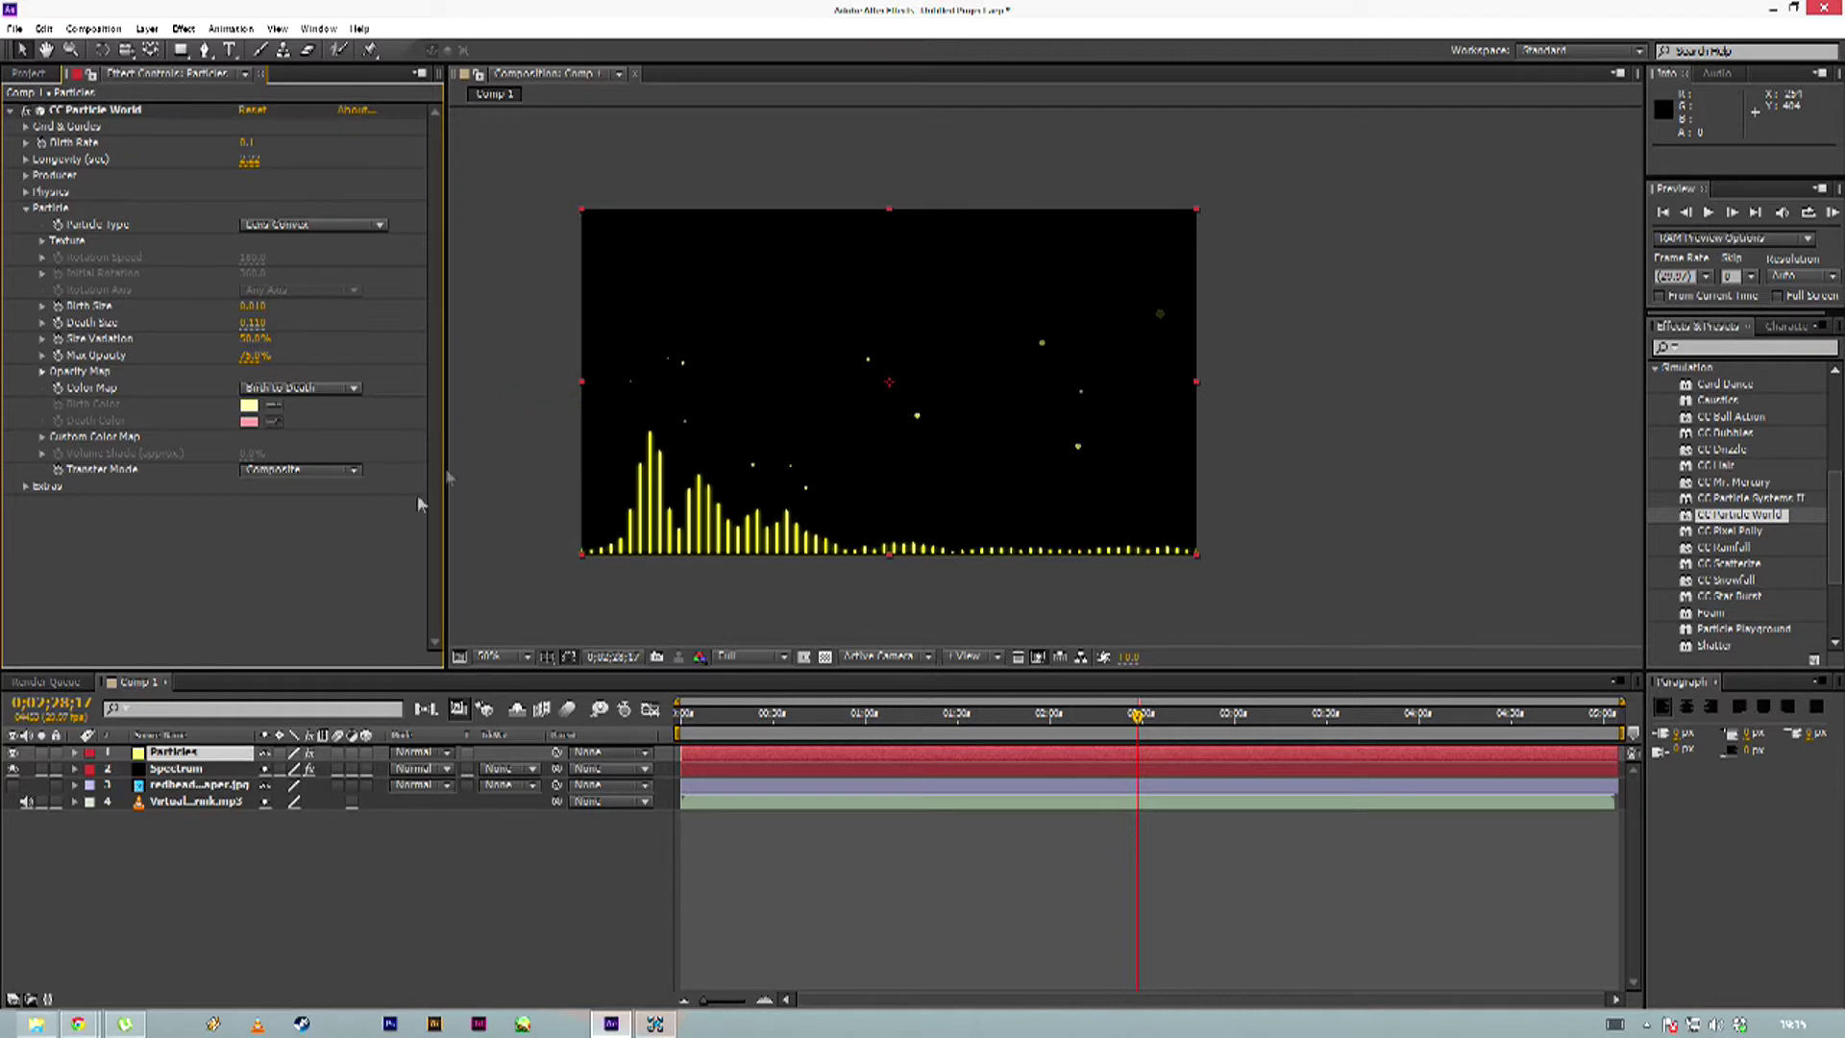
click(247, 357)
text(30)
click(245, 553)
click(249, 355)
text(75)
click(237, 522)
Collapse the Particle settings, make the wallpaper layer visible and preview the whole composition
click(26, 208)
click(15, 787)
click(13, 785)
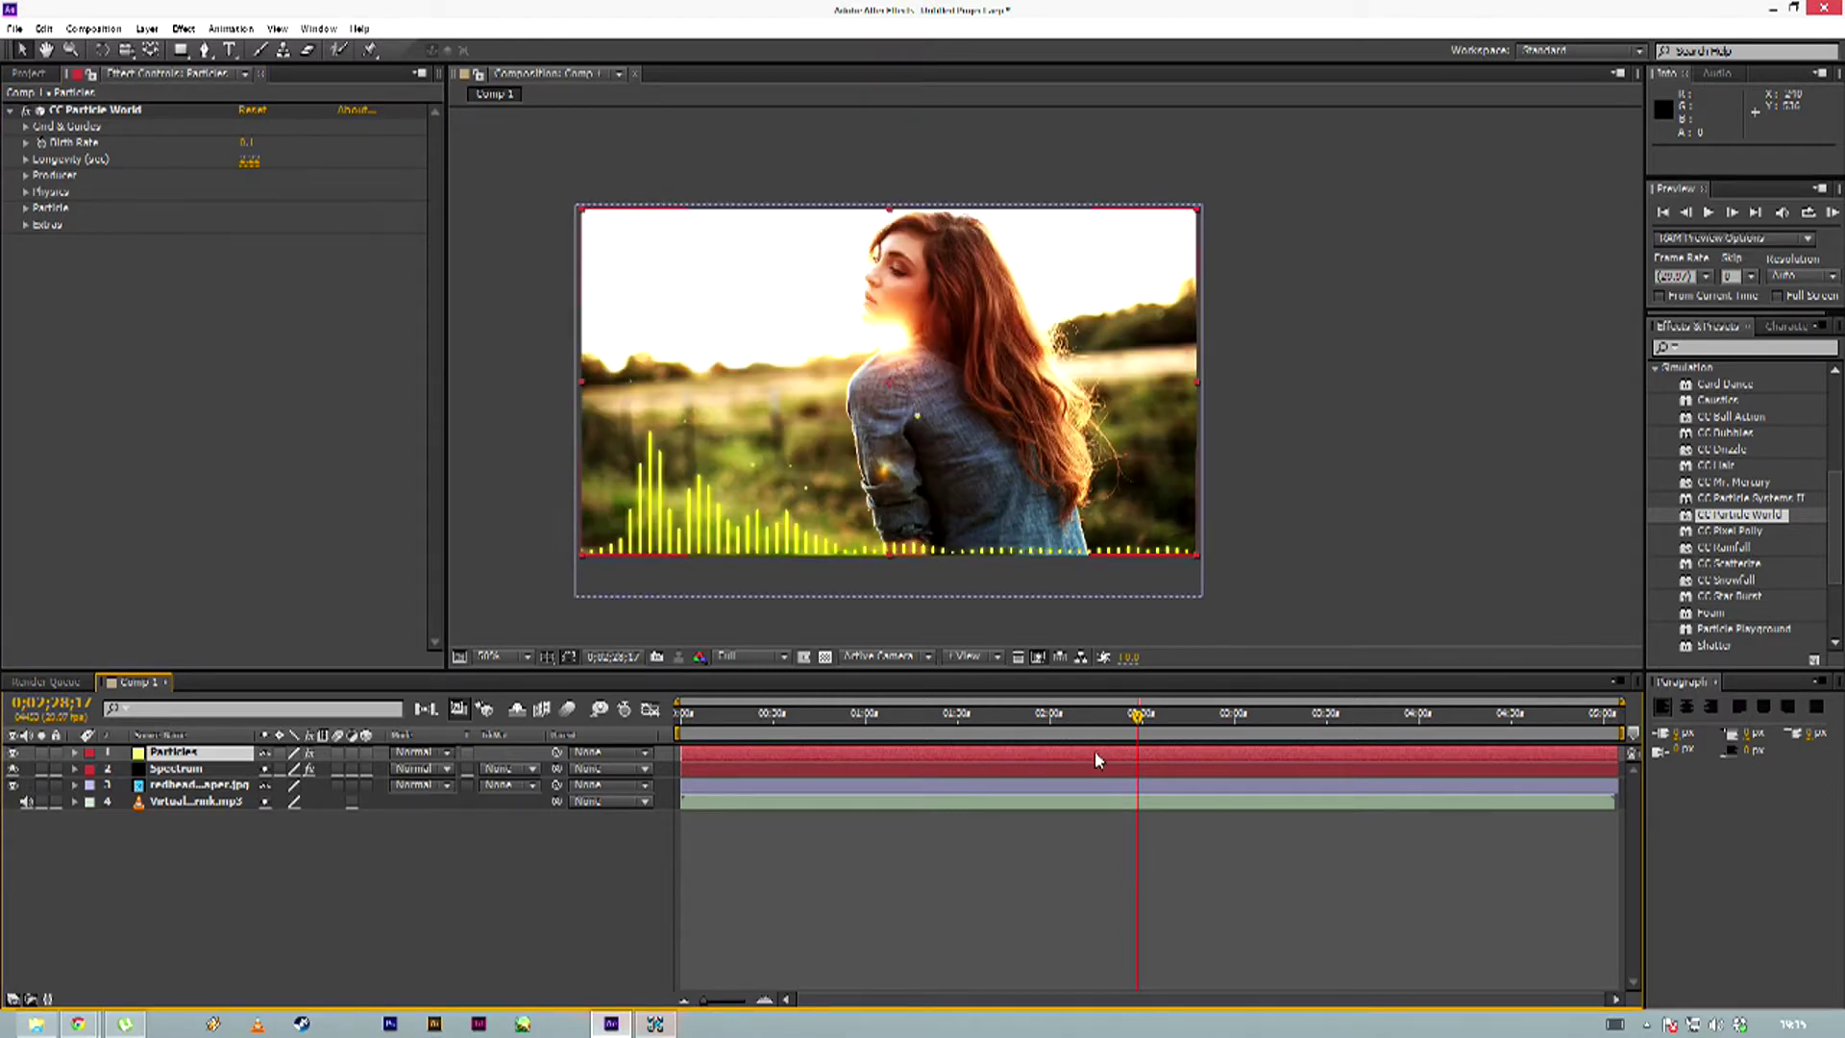
click(1709, 212)
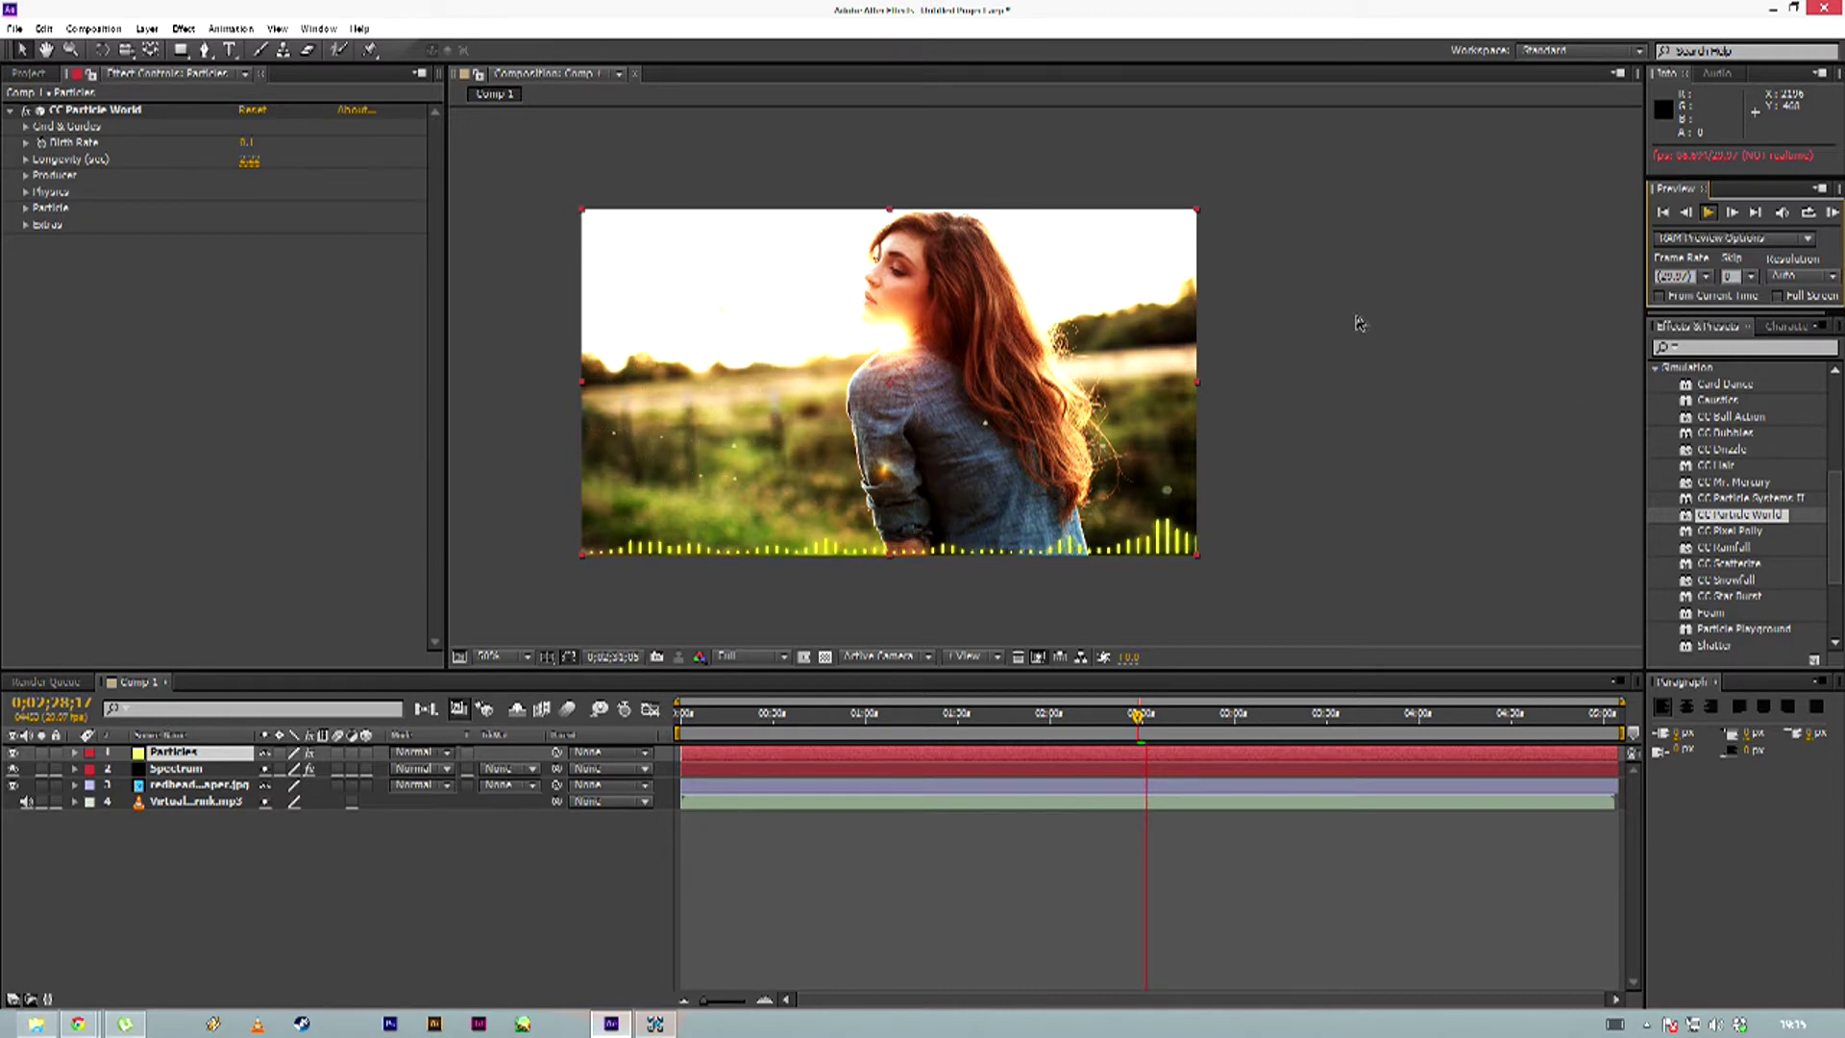
click(1709, 214)
click(1342, 389)
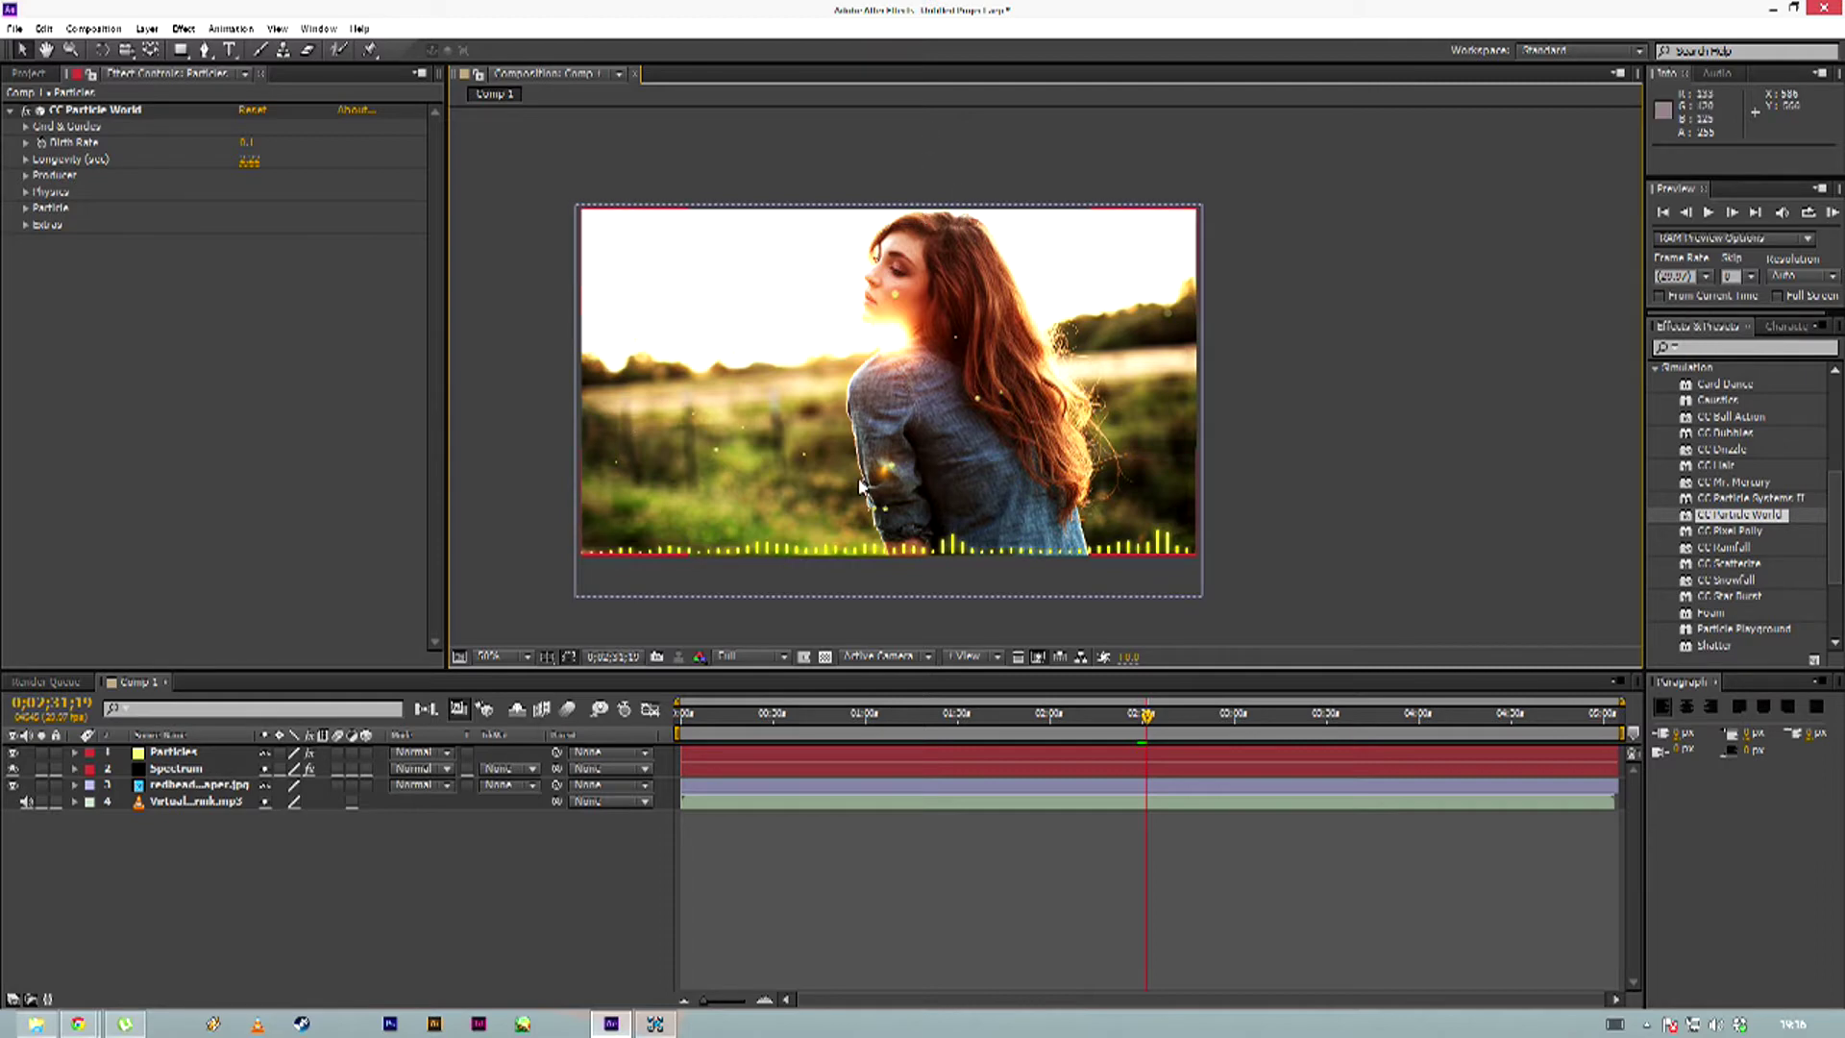
Create a black solid layer named Mask at the composition size
right_click(203, 852)
mouse_move(300, 648)
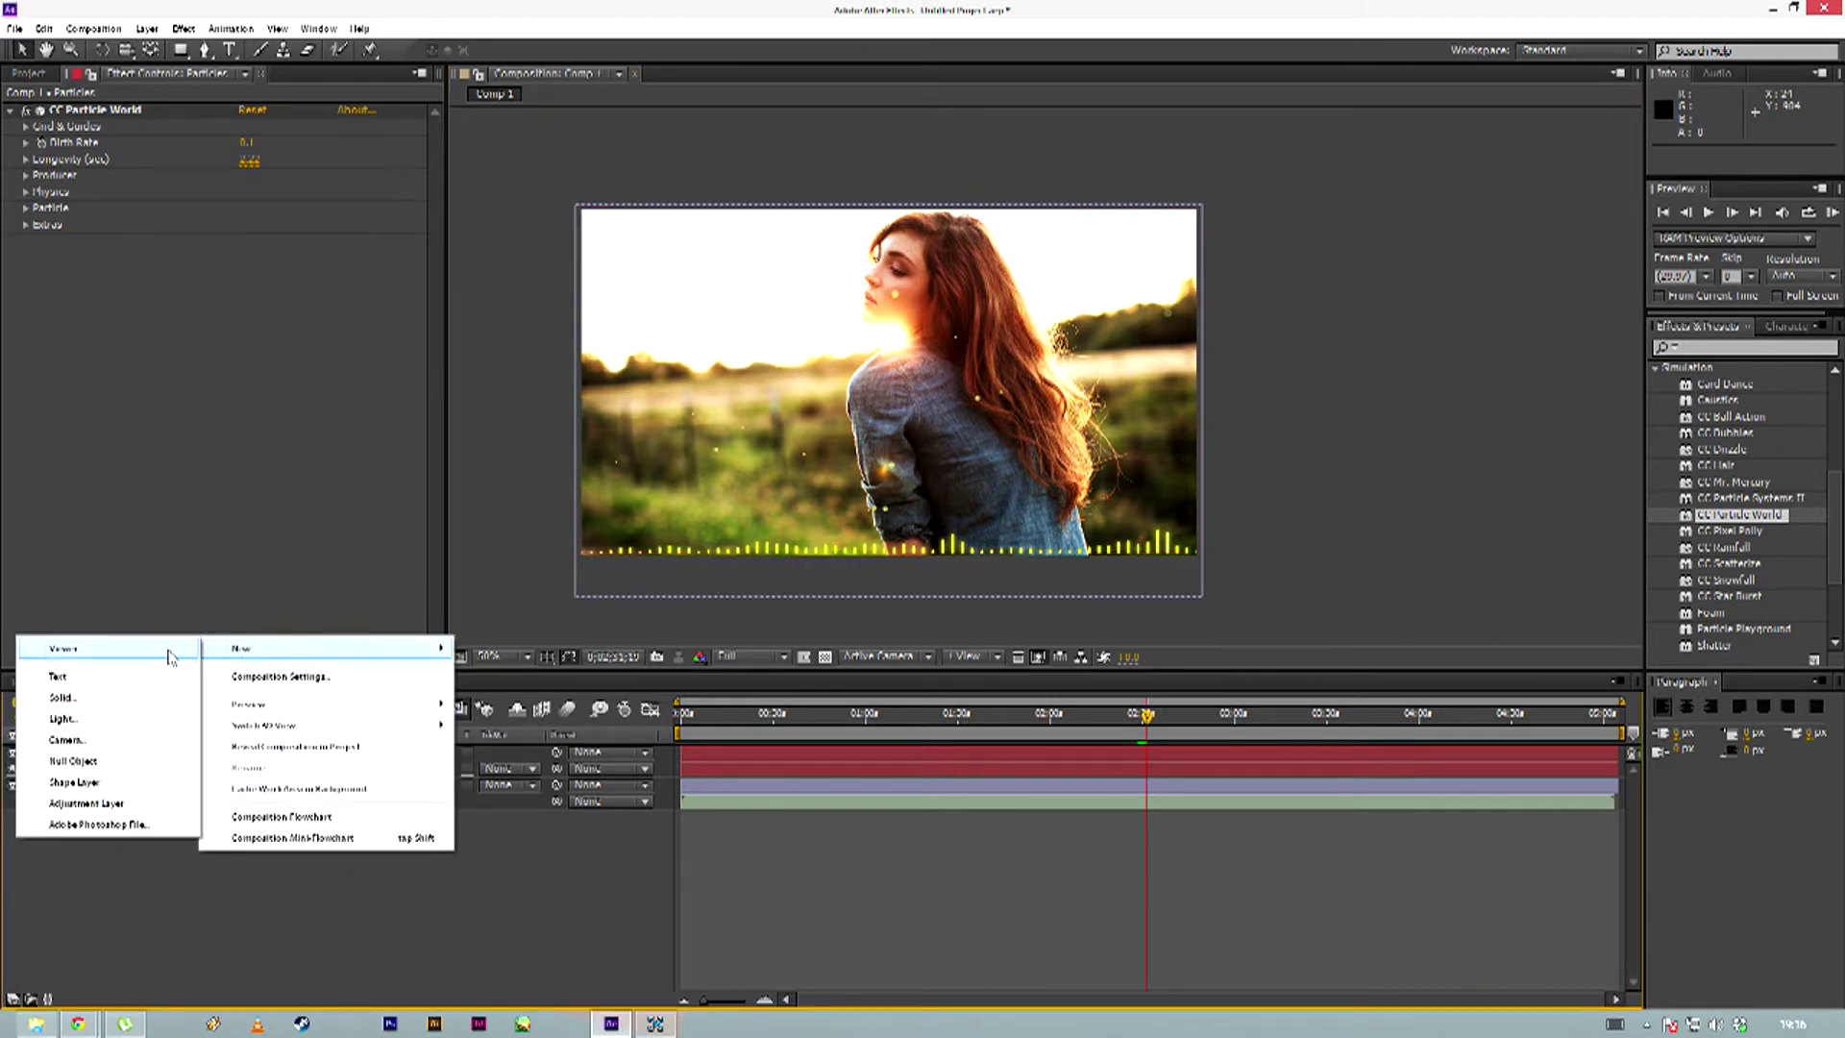
click(58, 700)
click(910, 643)
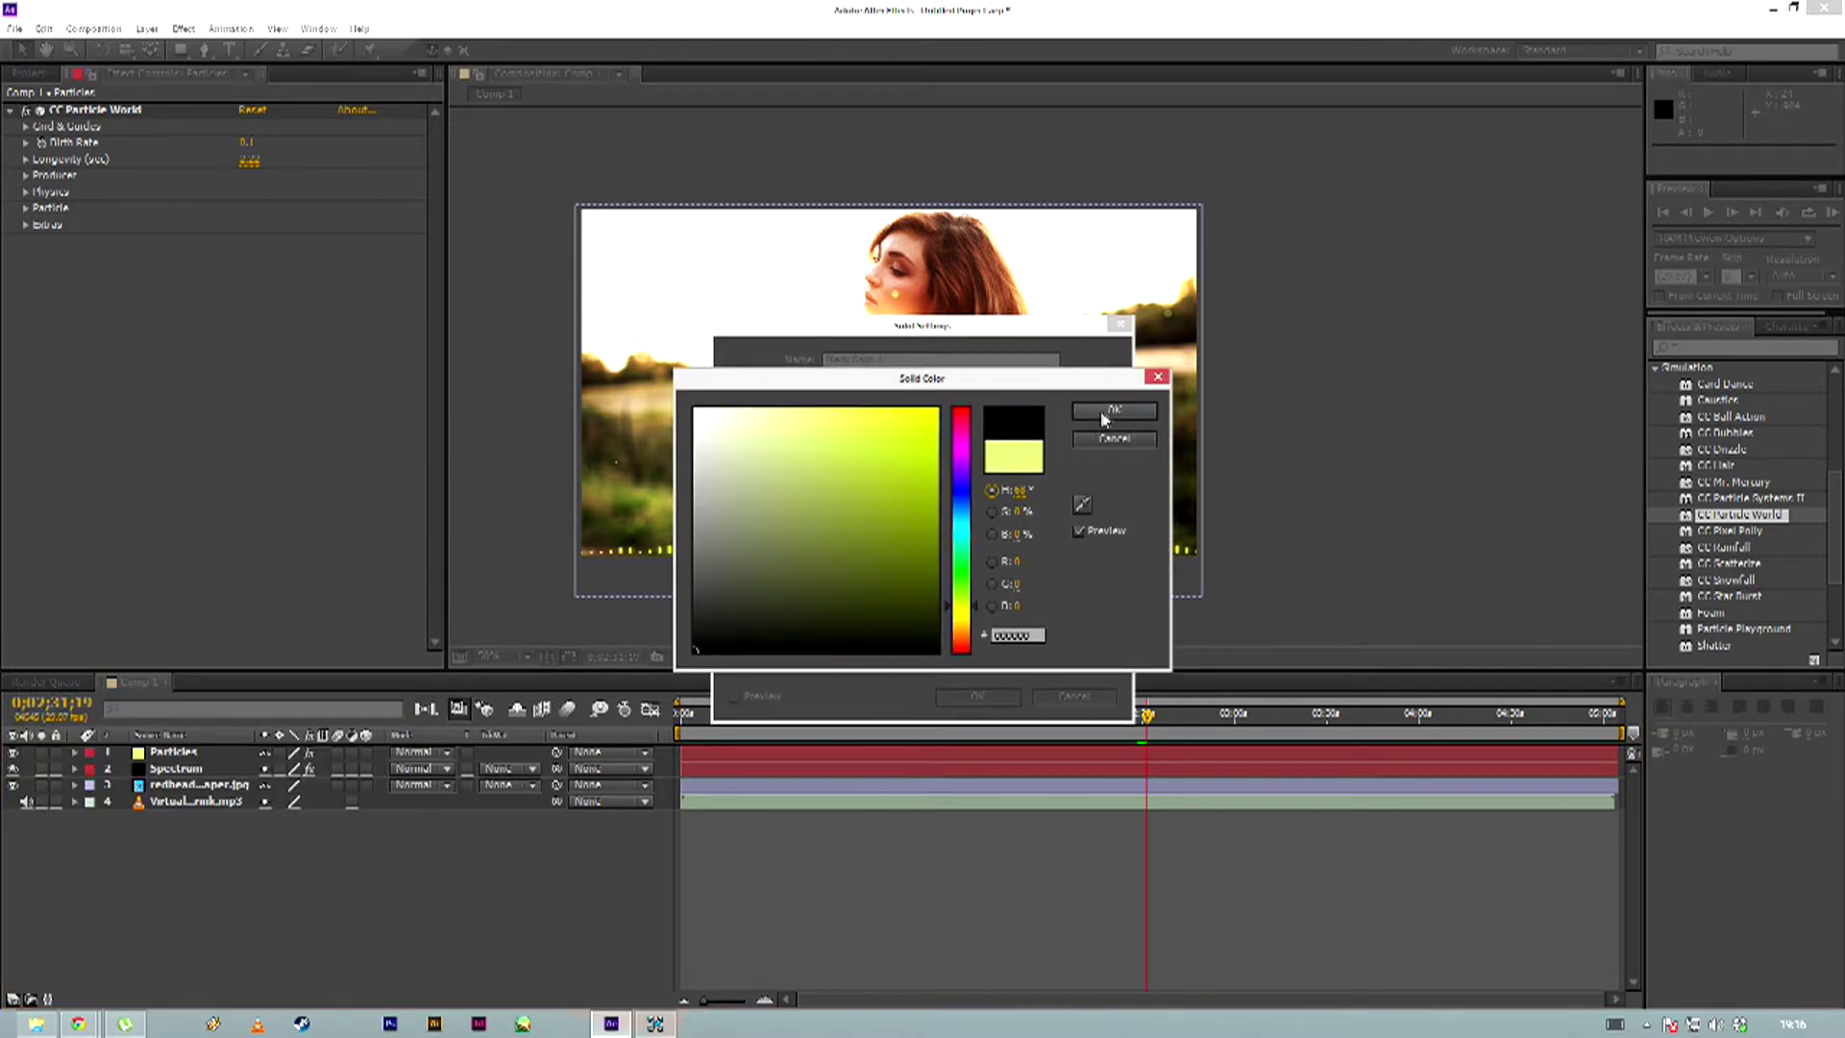
click(1104, 411)
drag(906, 364, 632, 386)
text(Mari)
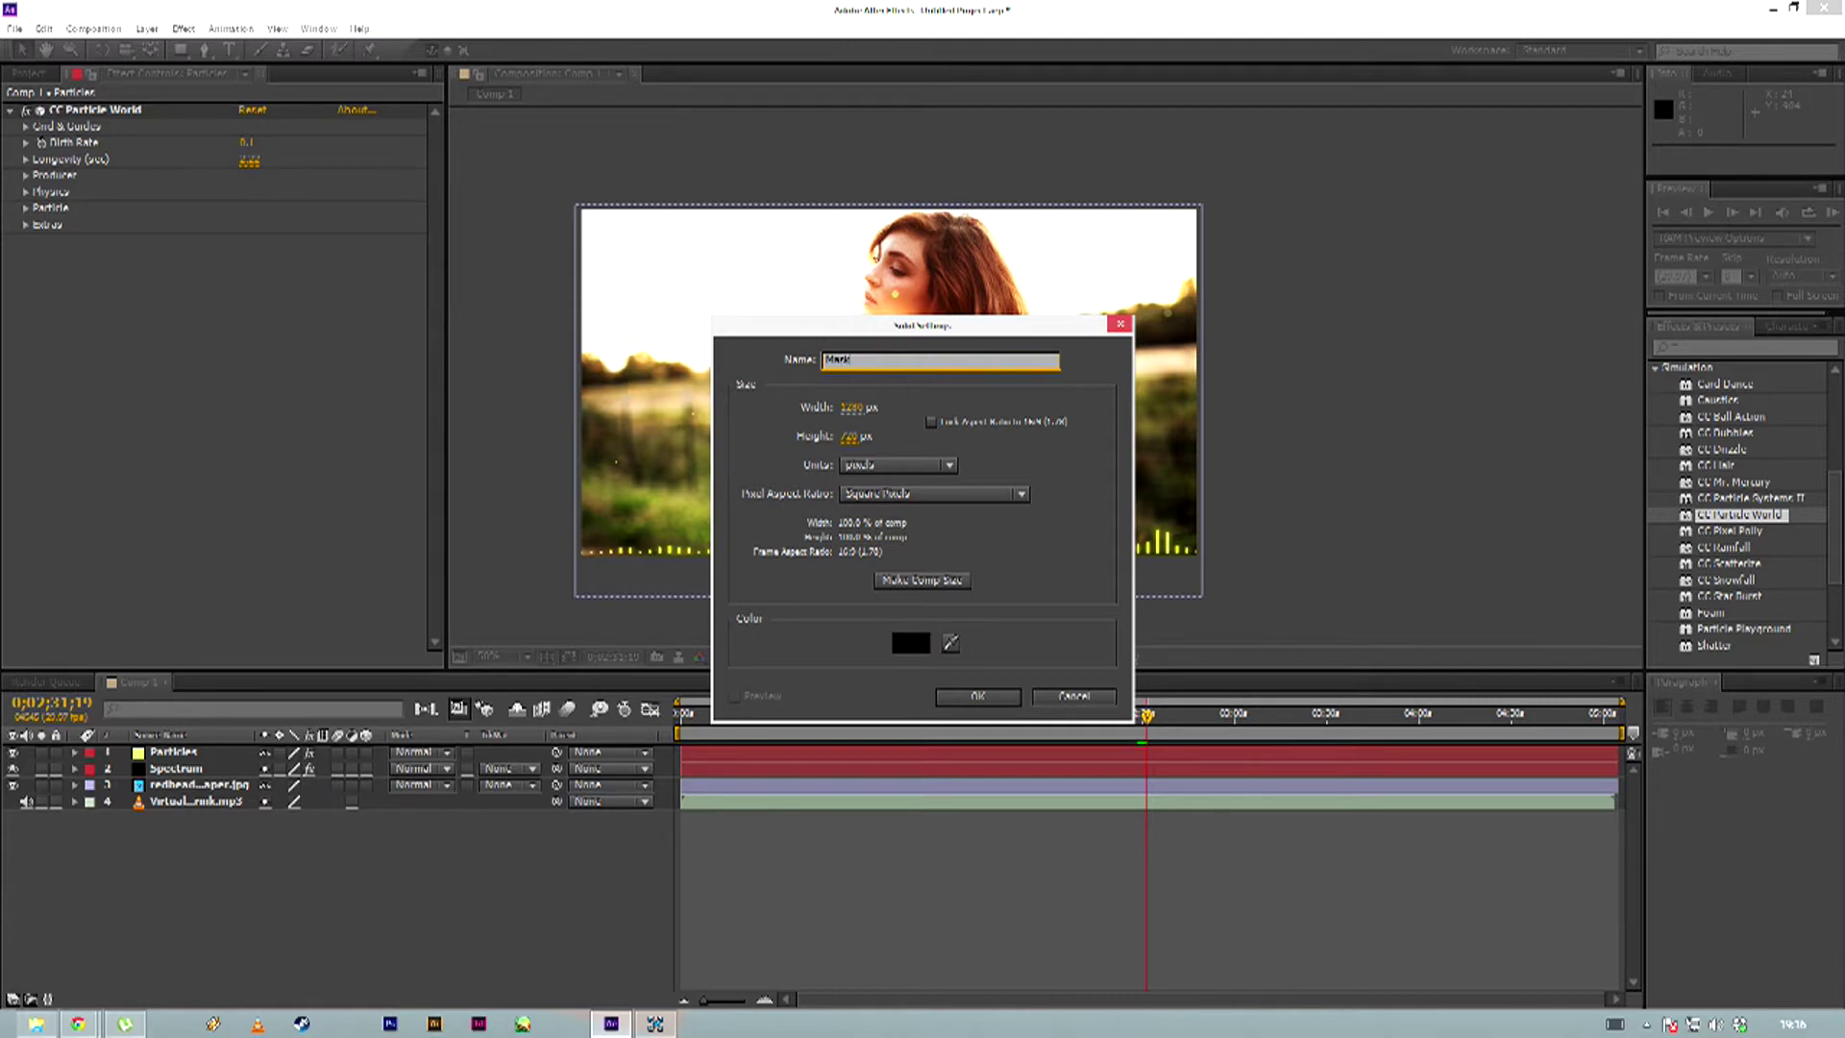
click(977, 696)
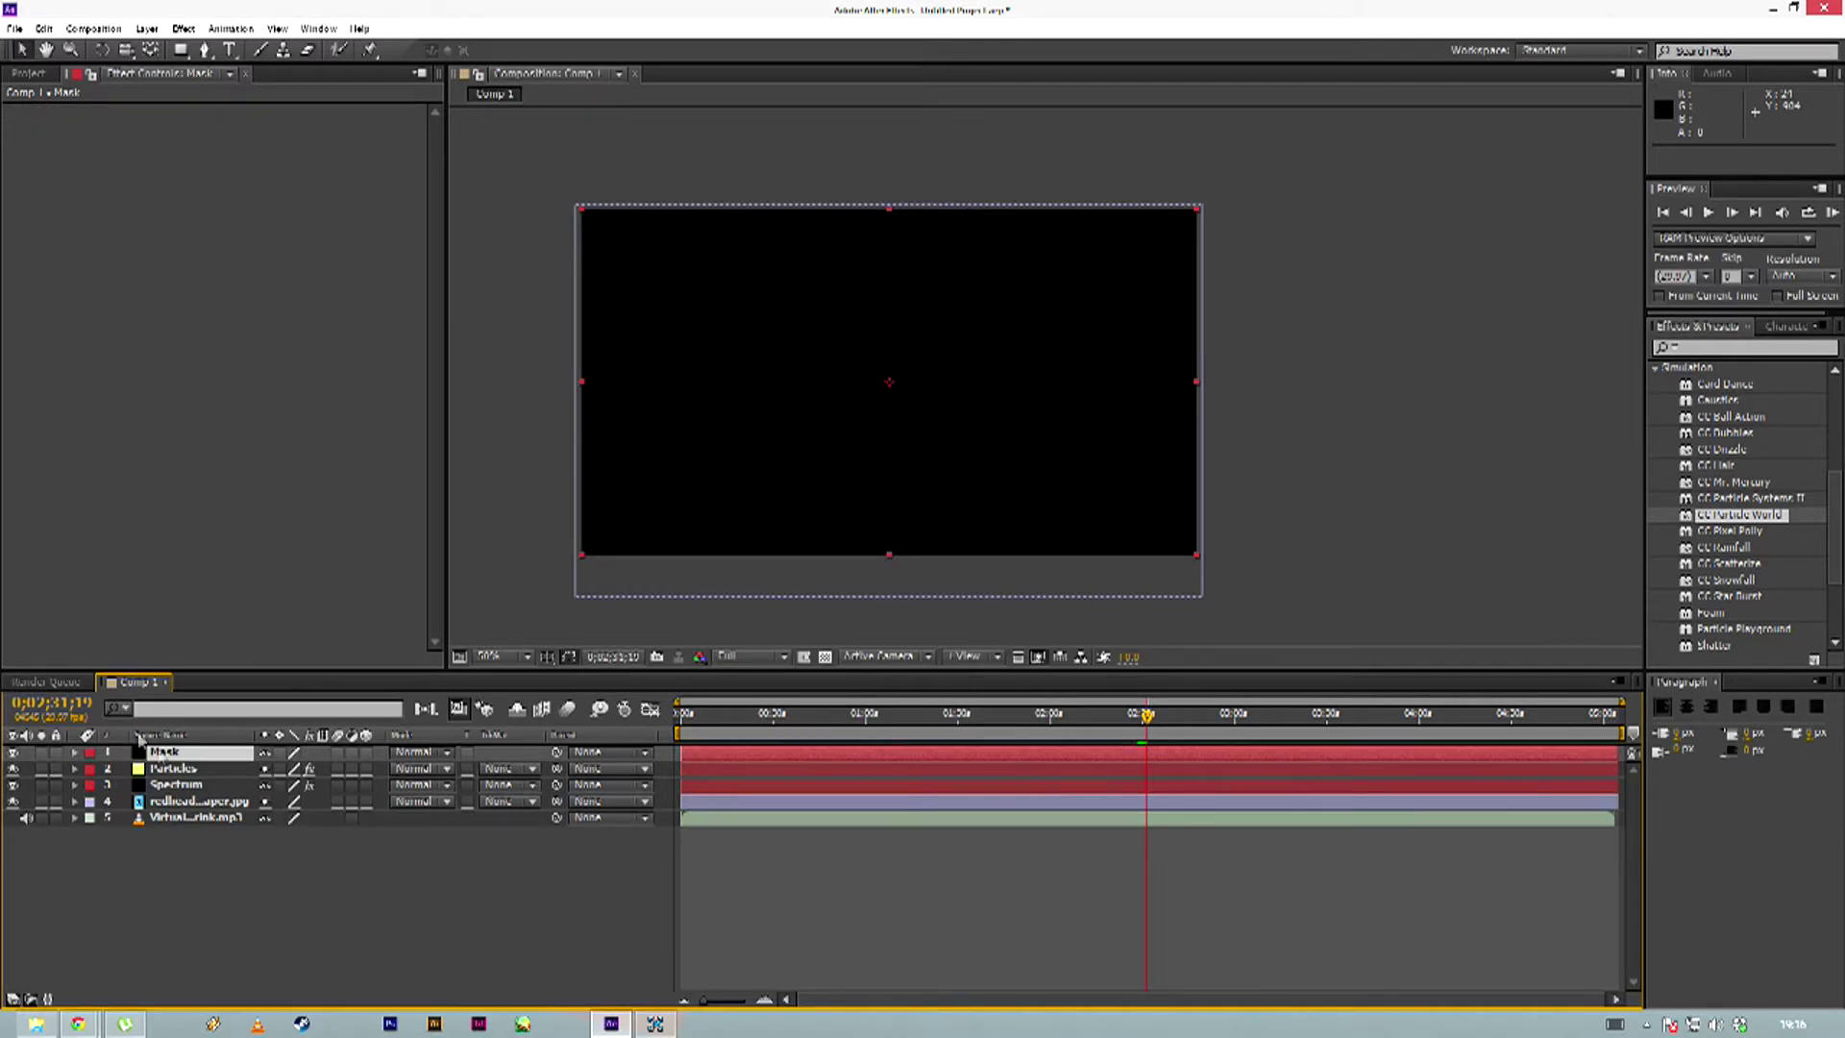
Apply CC Light Sweep to the Mask layer with a 90° direction and an Edge Thickness of 0
click(190, 28)
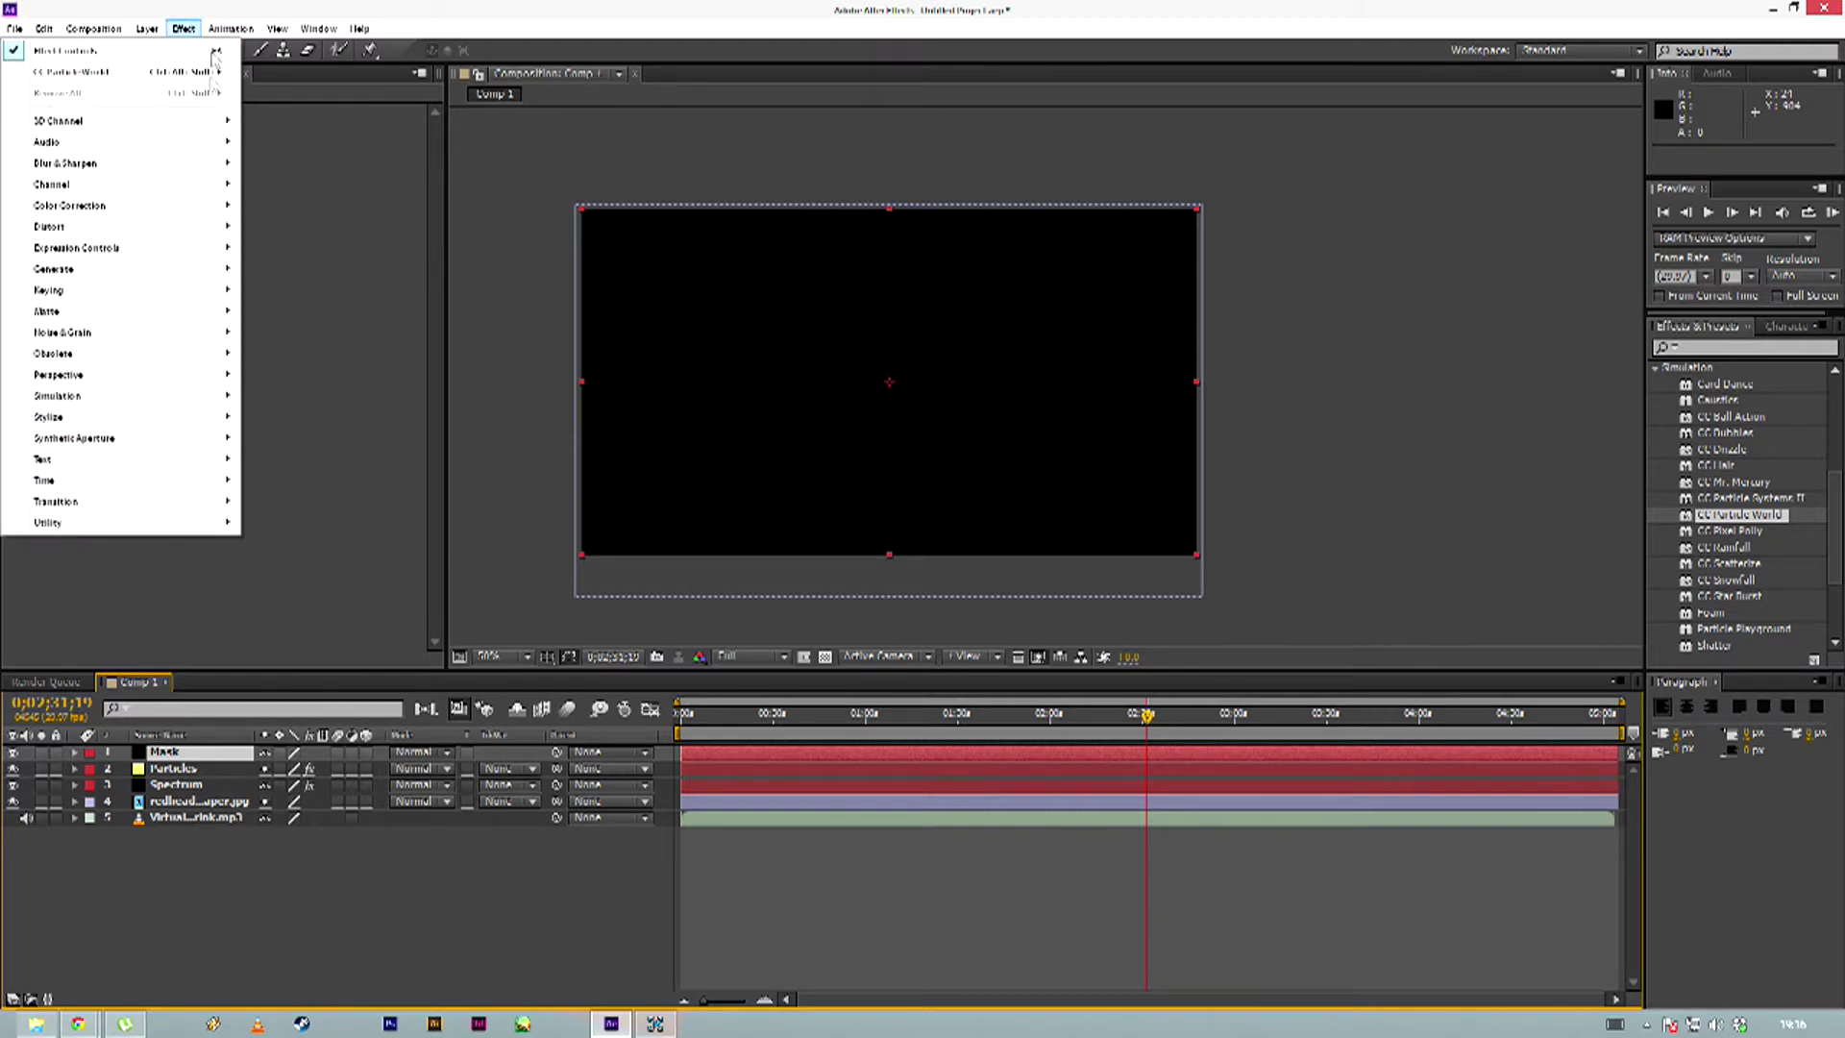
mouse_move(116, 268)
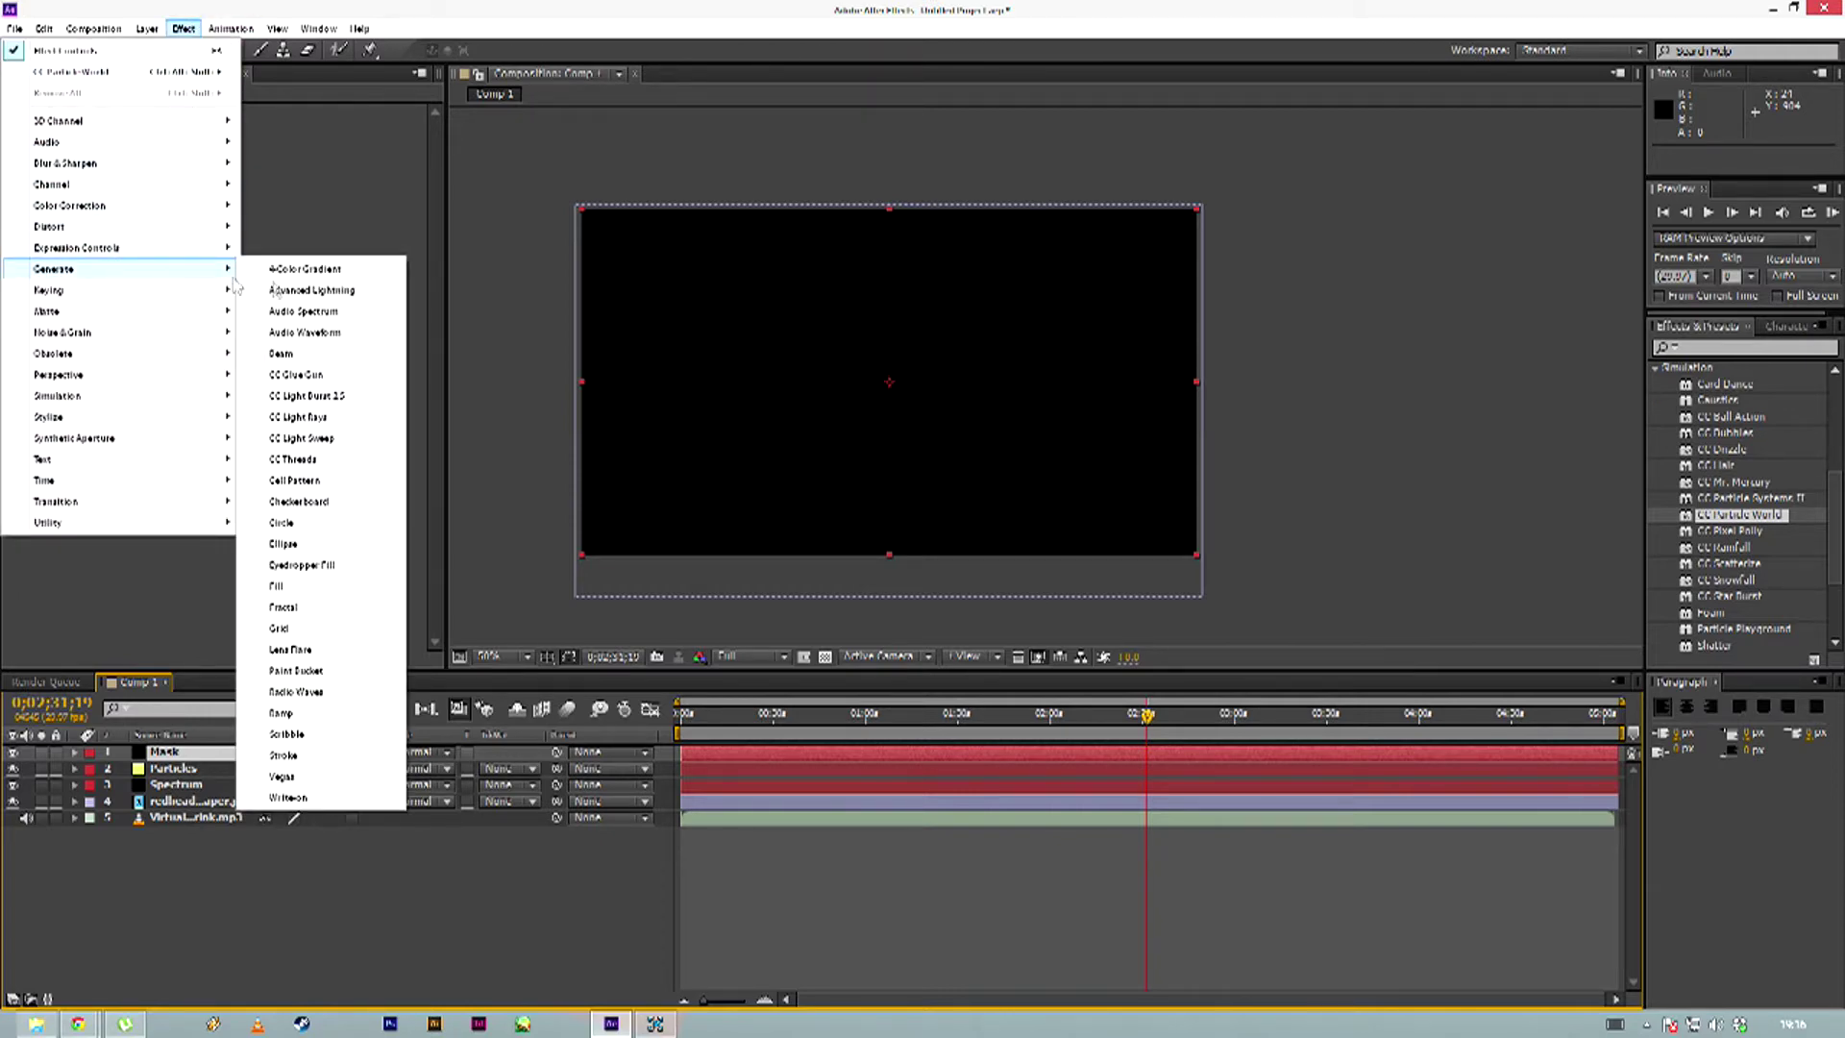
click(305, 438)
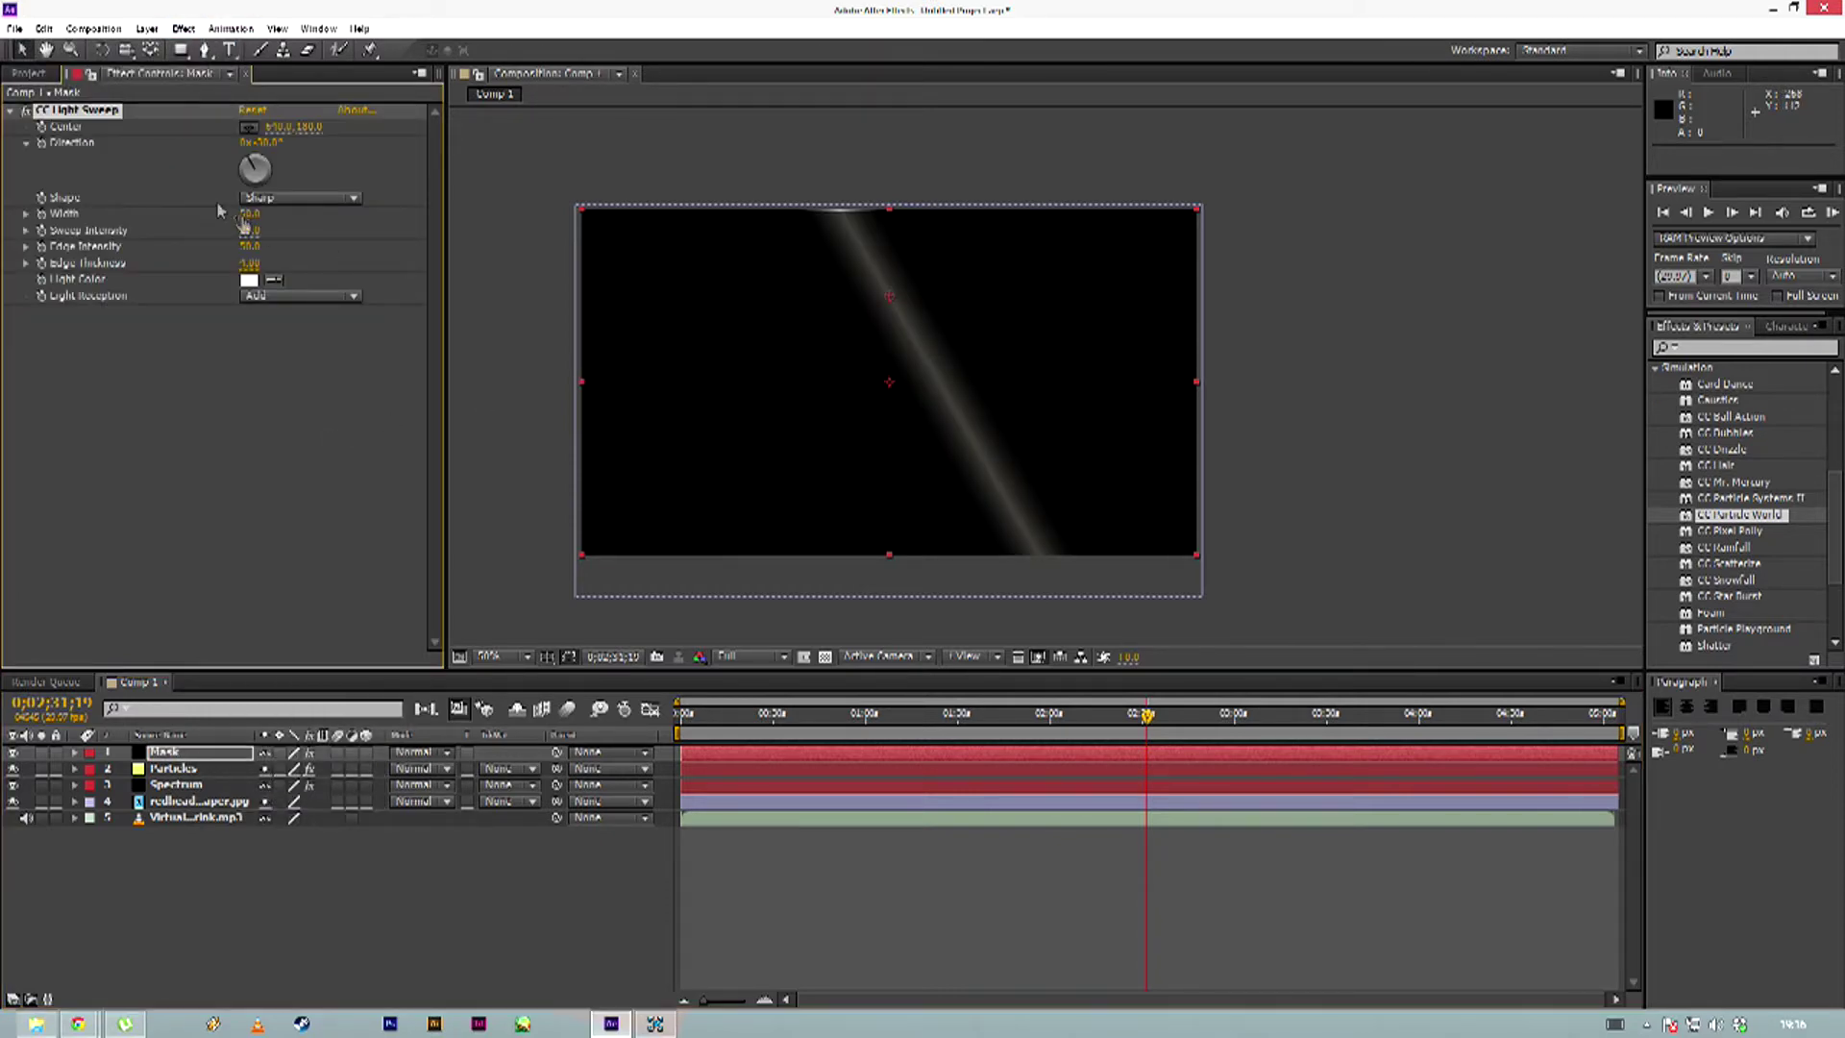
click(270, 142)
text(90)
key(Return)
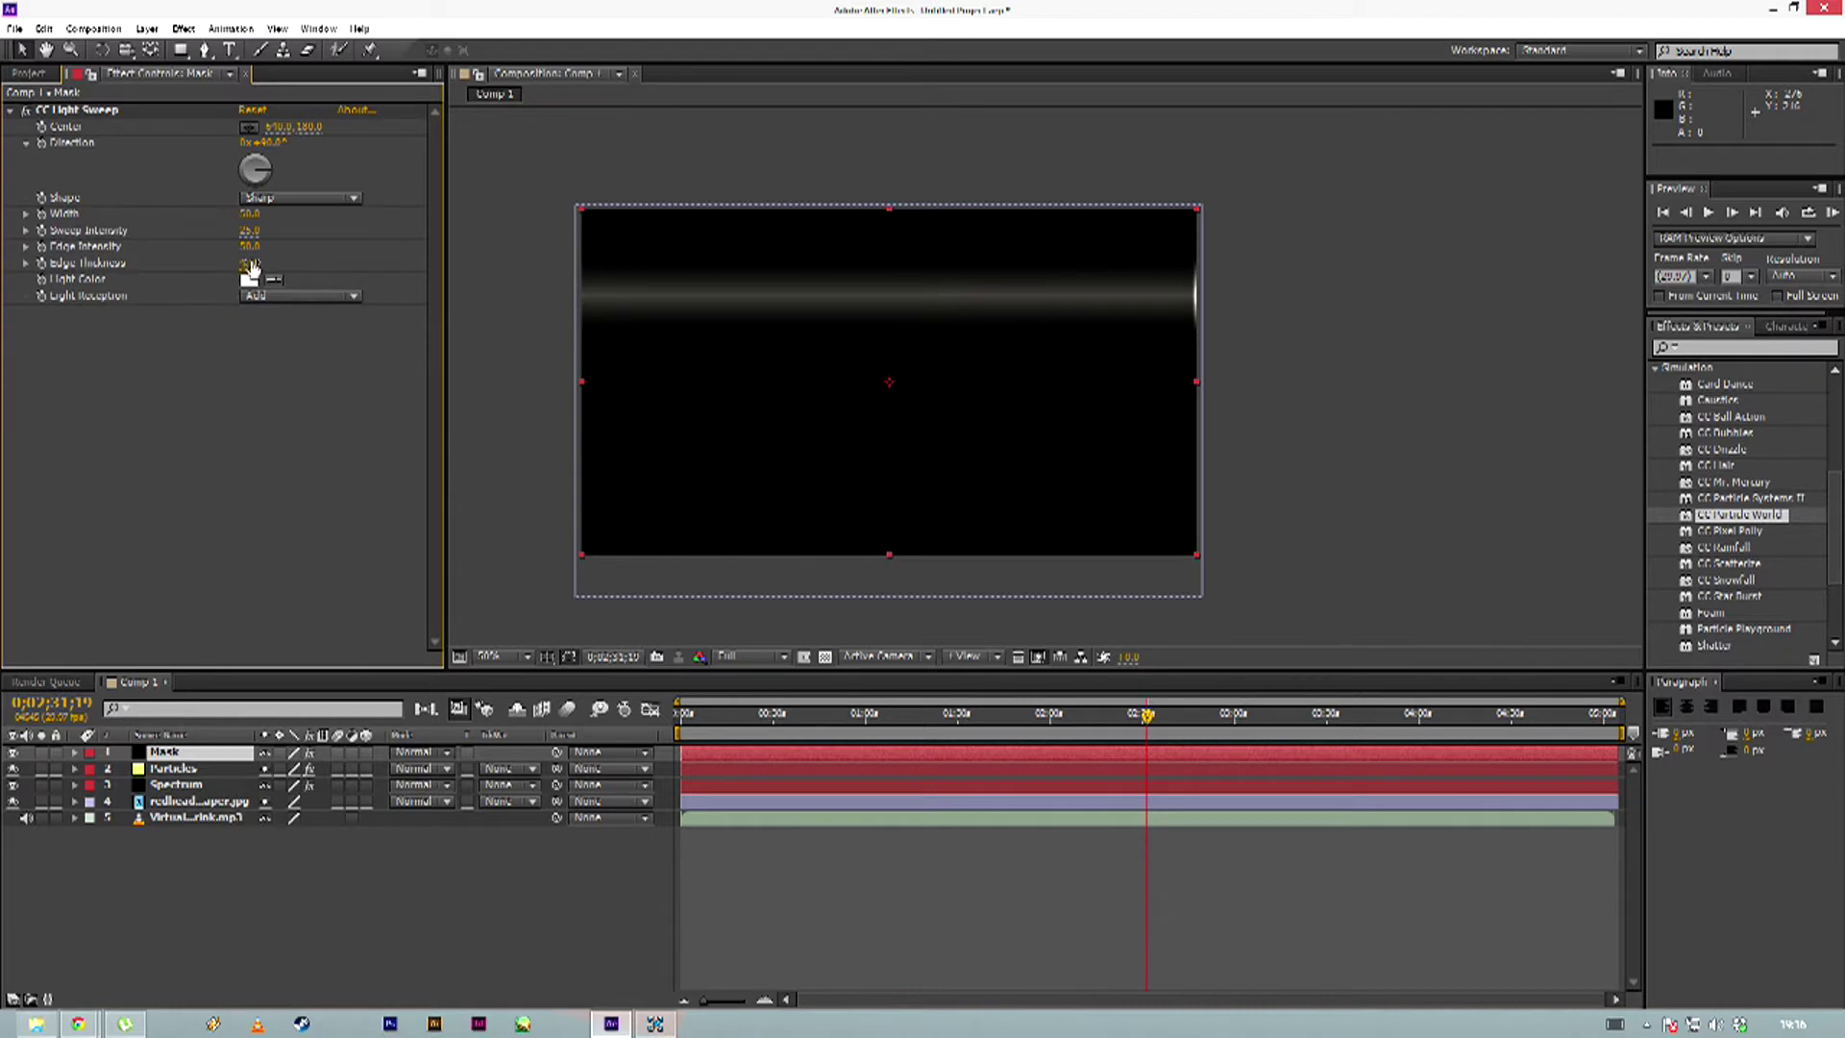
drag(248, 263, 192, 263)
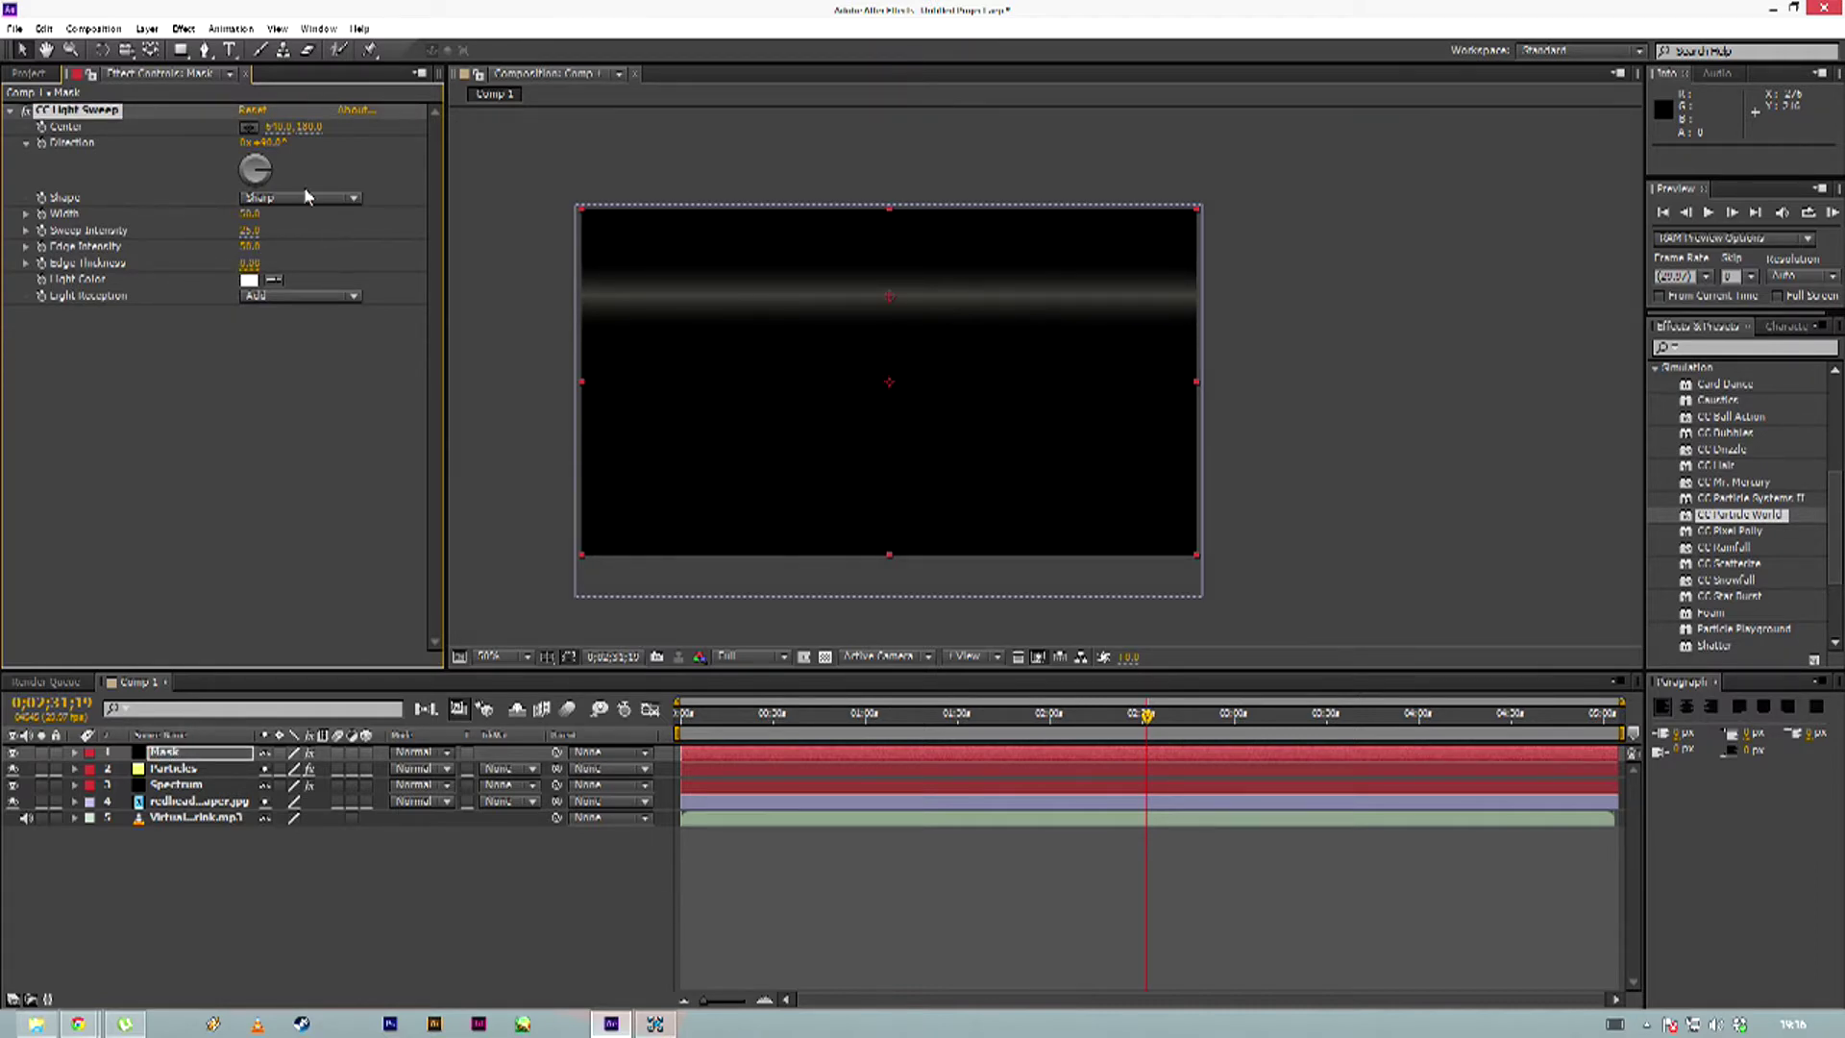
Rotate the light sweep to 180° and place its center in the right half of the frame
click(249, 126)
click(889, 381)
click(272, 143)
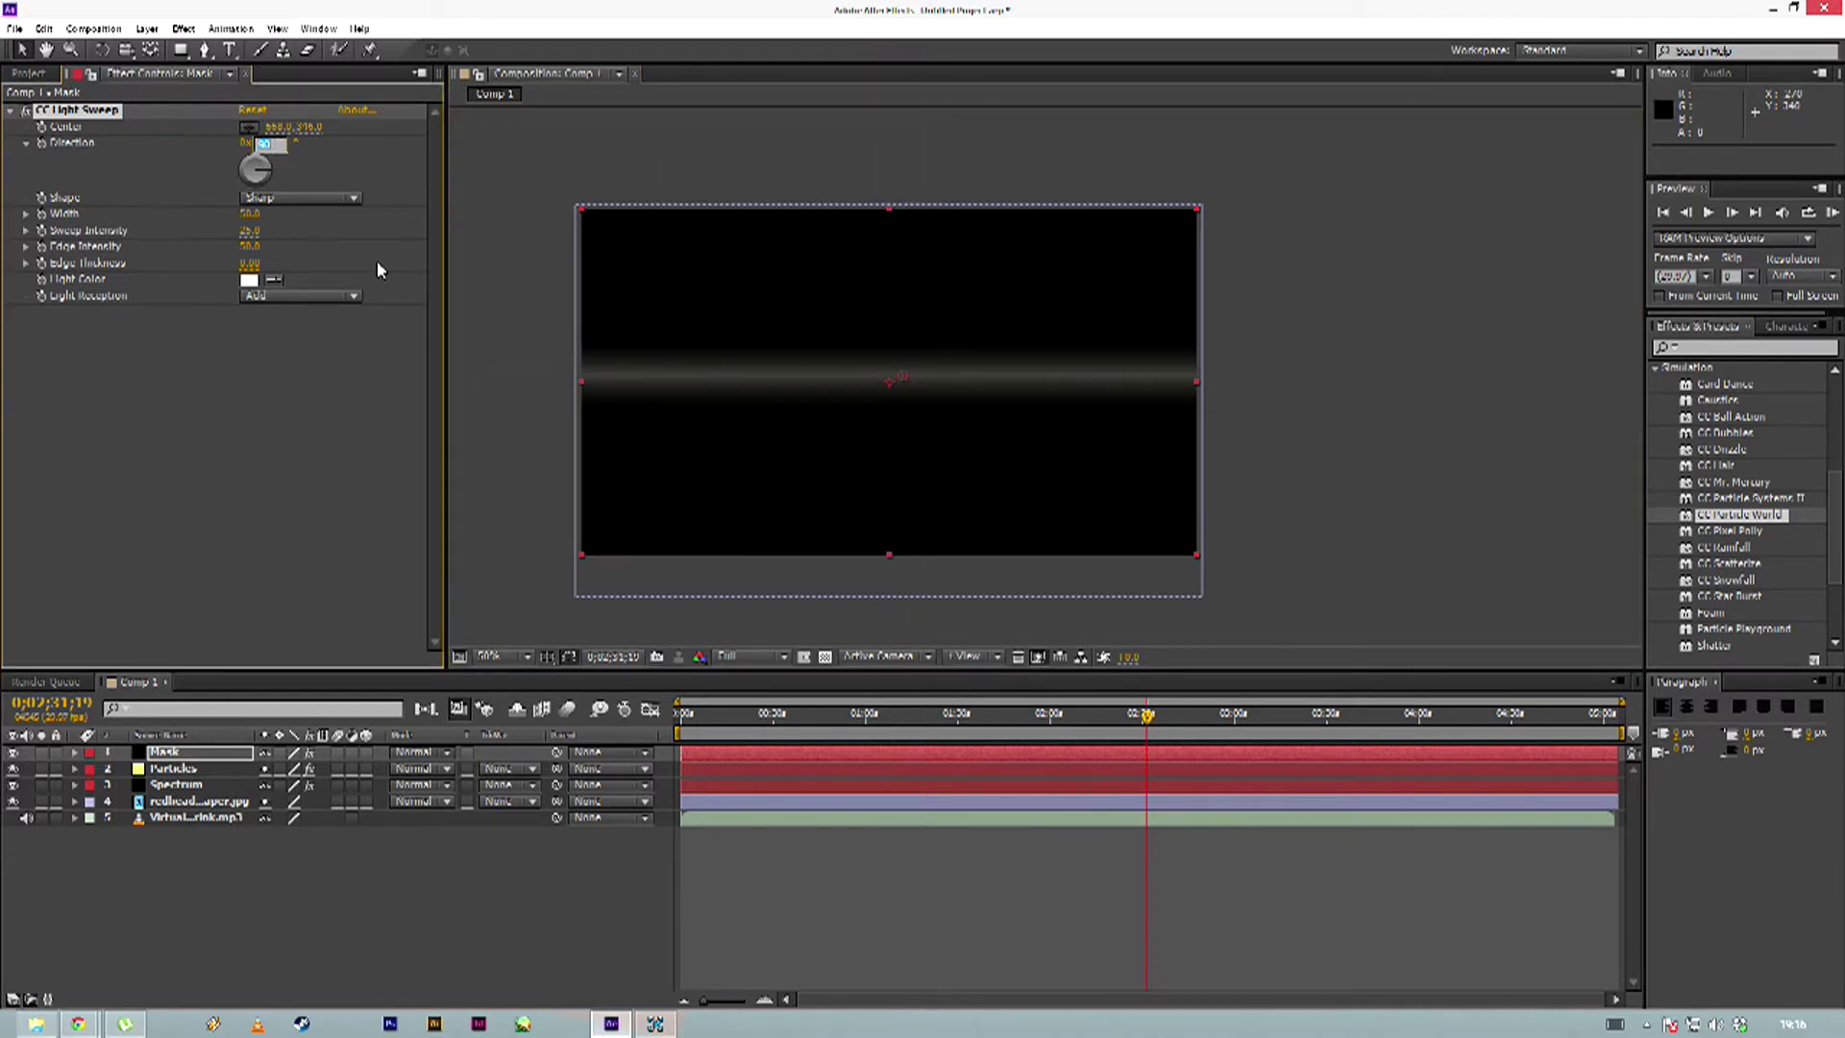
text(100)
key(Return)
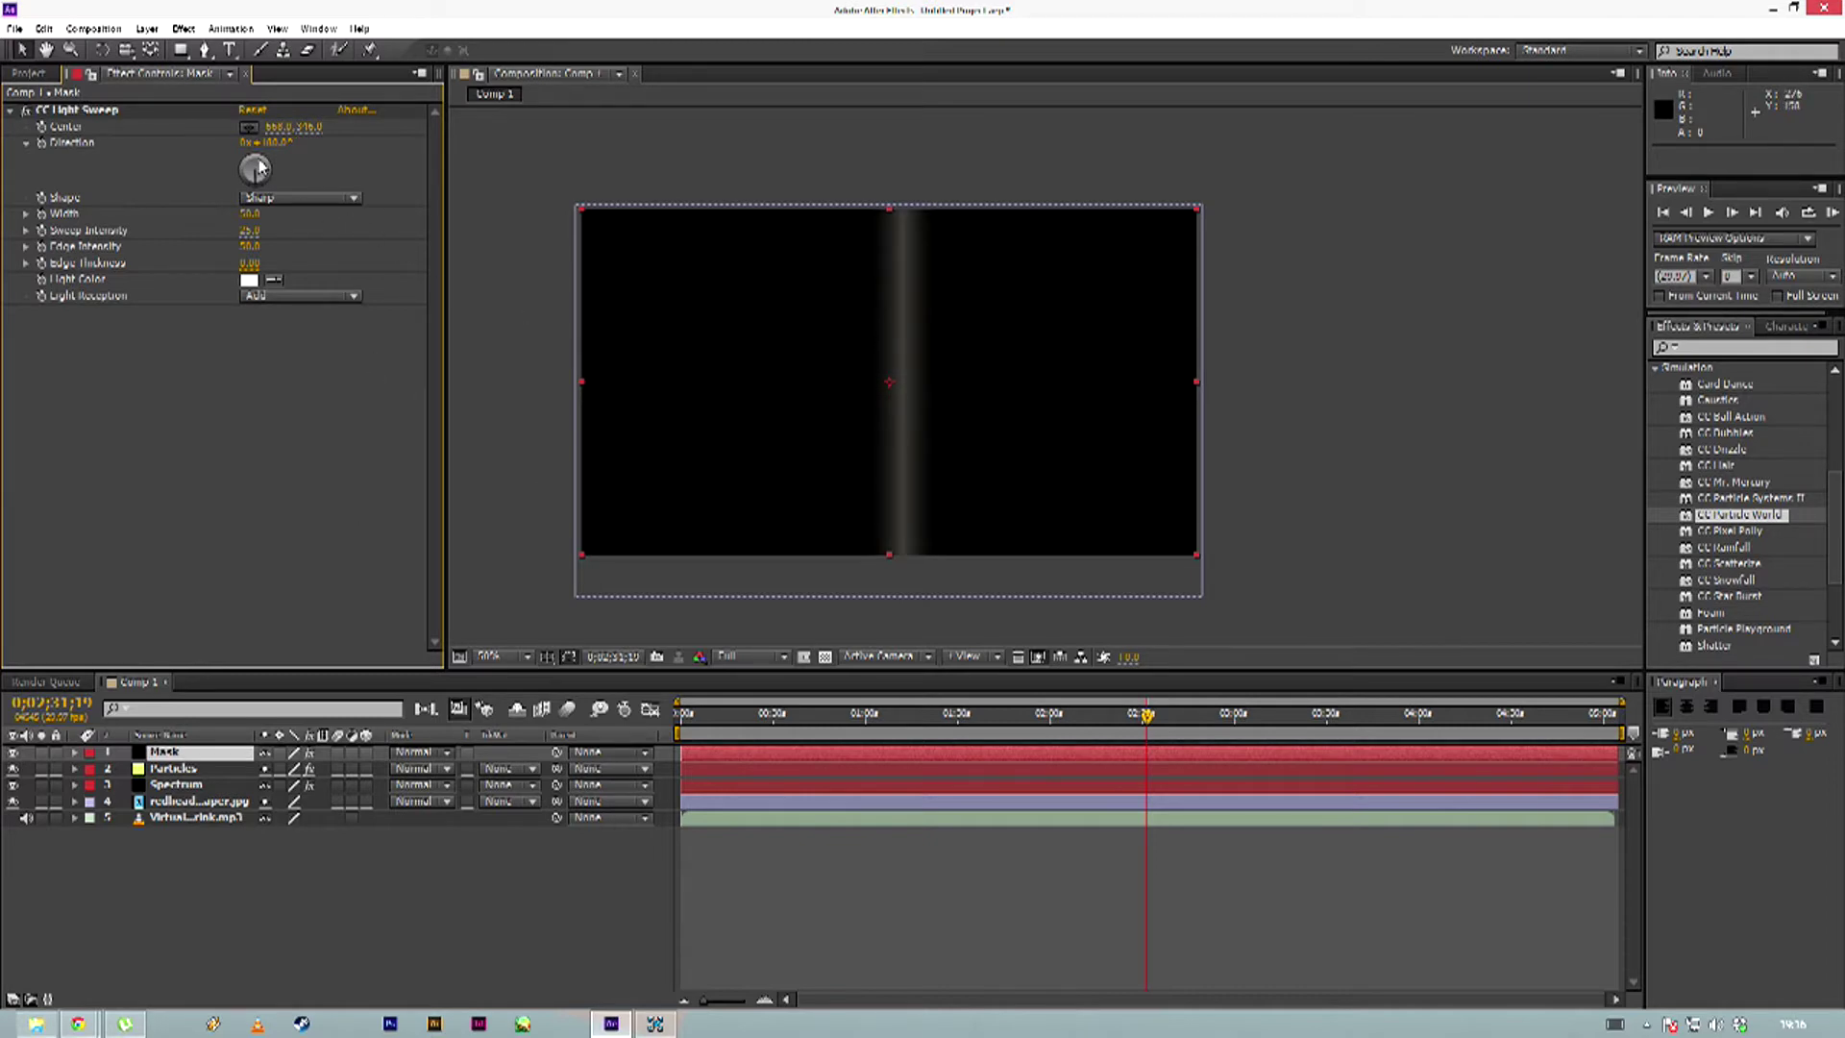
click(249, 127)
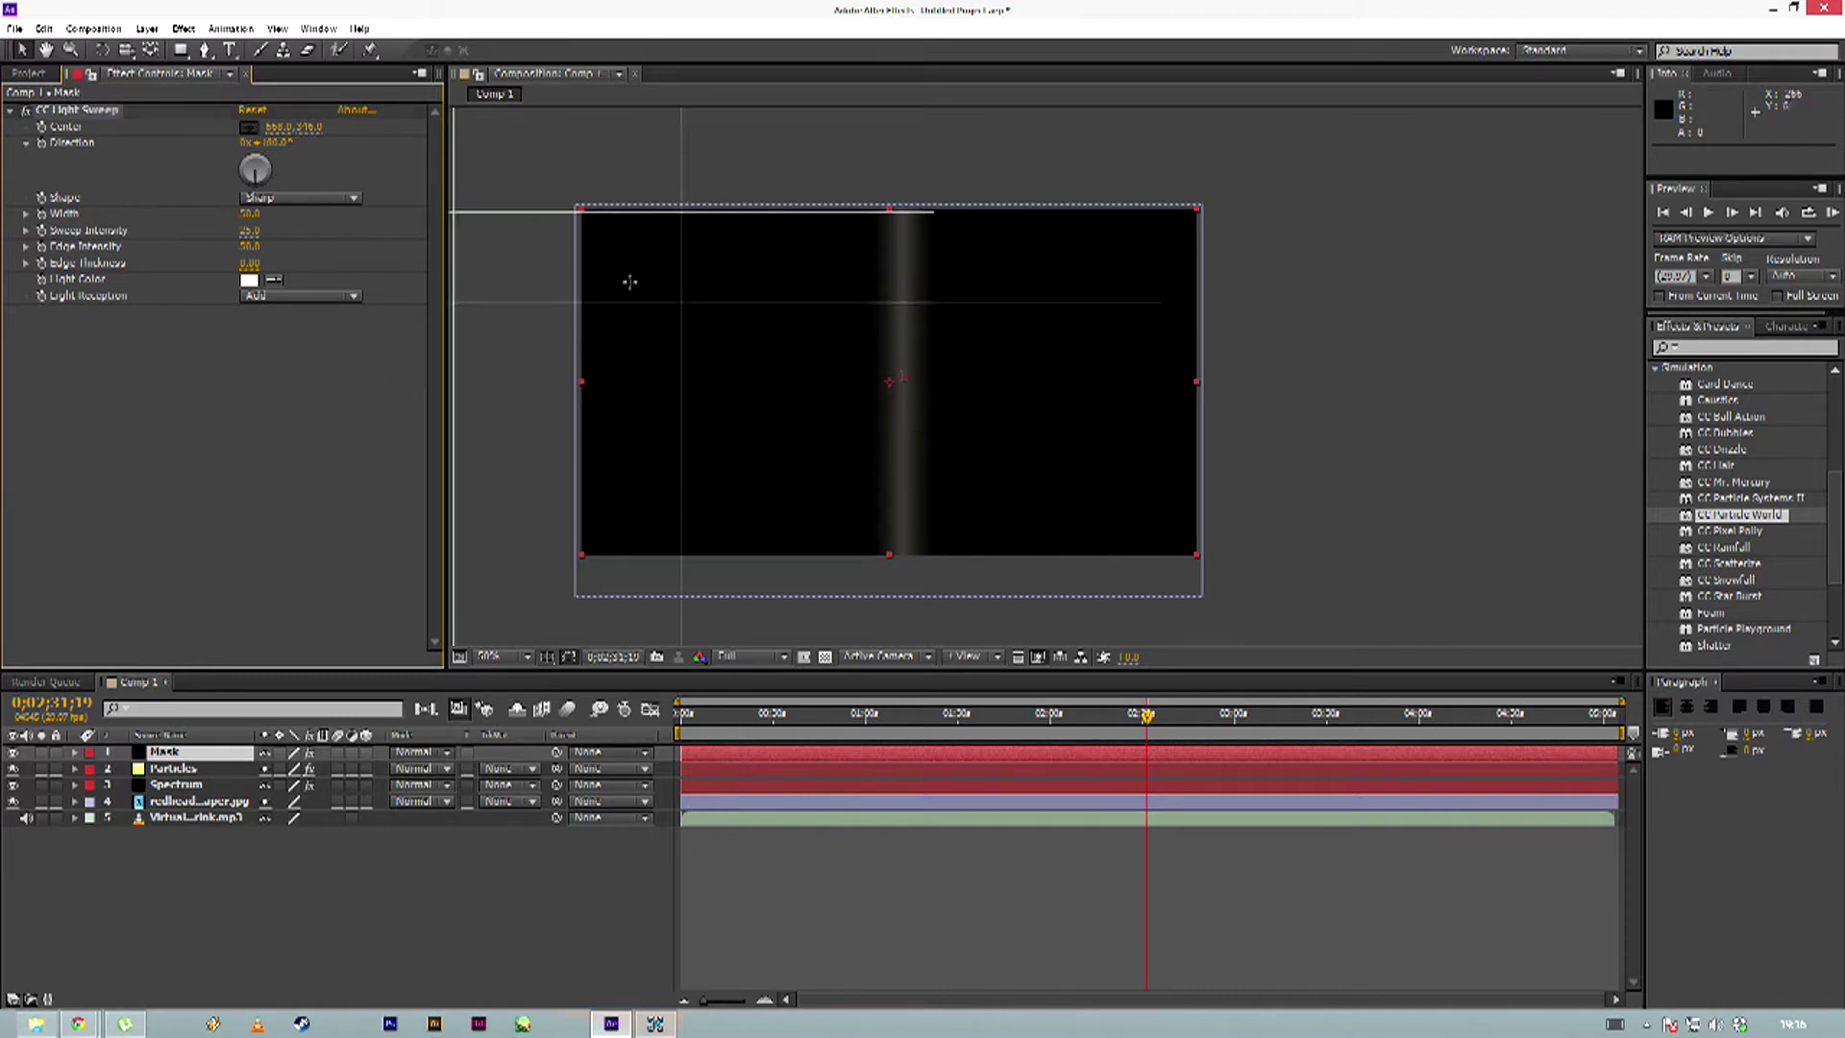
click(991, 386)
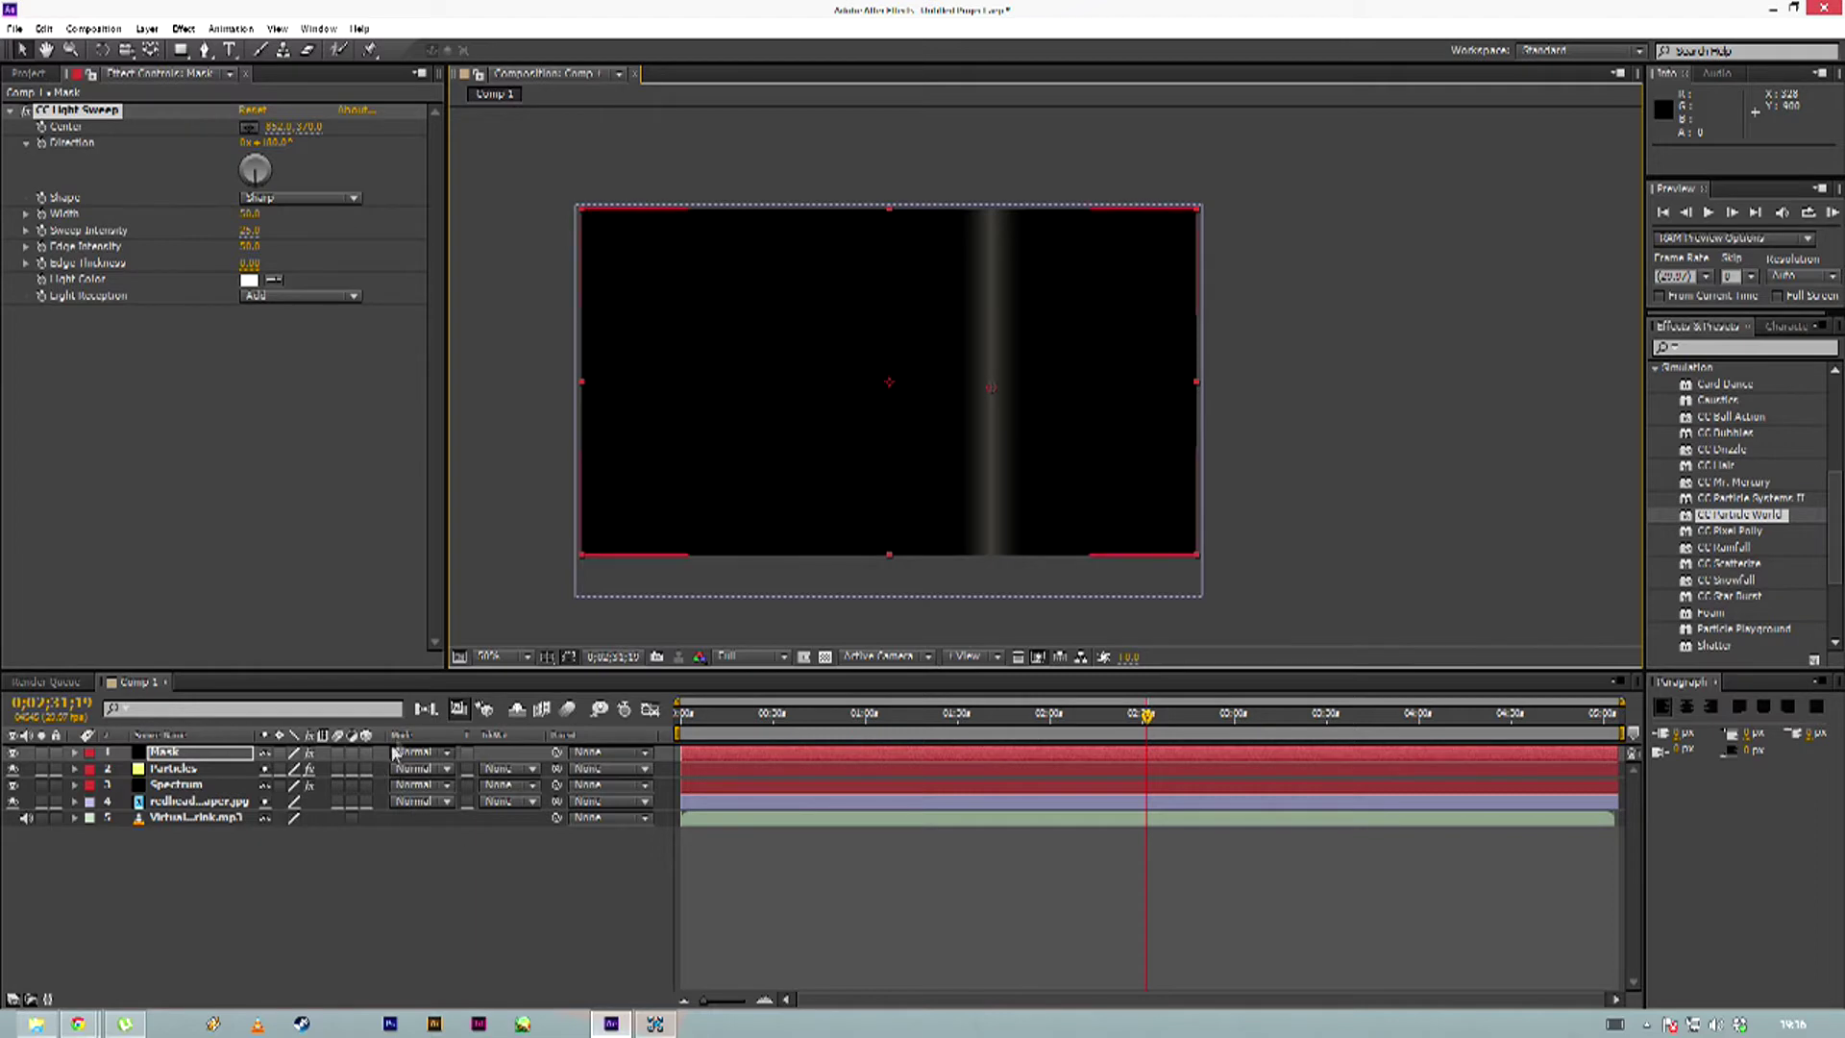
Compare against the wallpaper by hiding and showing the Mask layer, and move the sweep center to about 776, 380 over the woman
click(13, 755)
click(13, 755)
click(13, 755)
click(991, 392)
drag(992, 395, 960, 390)
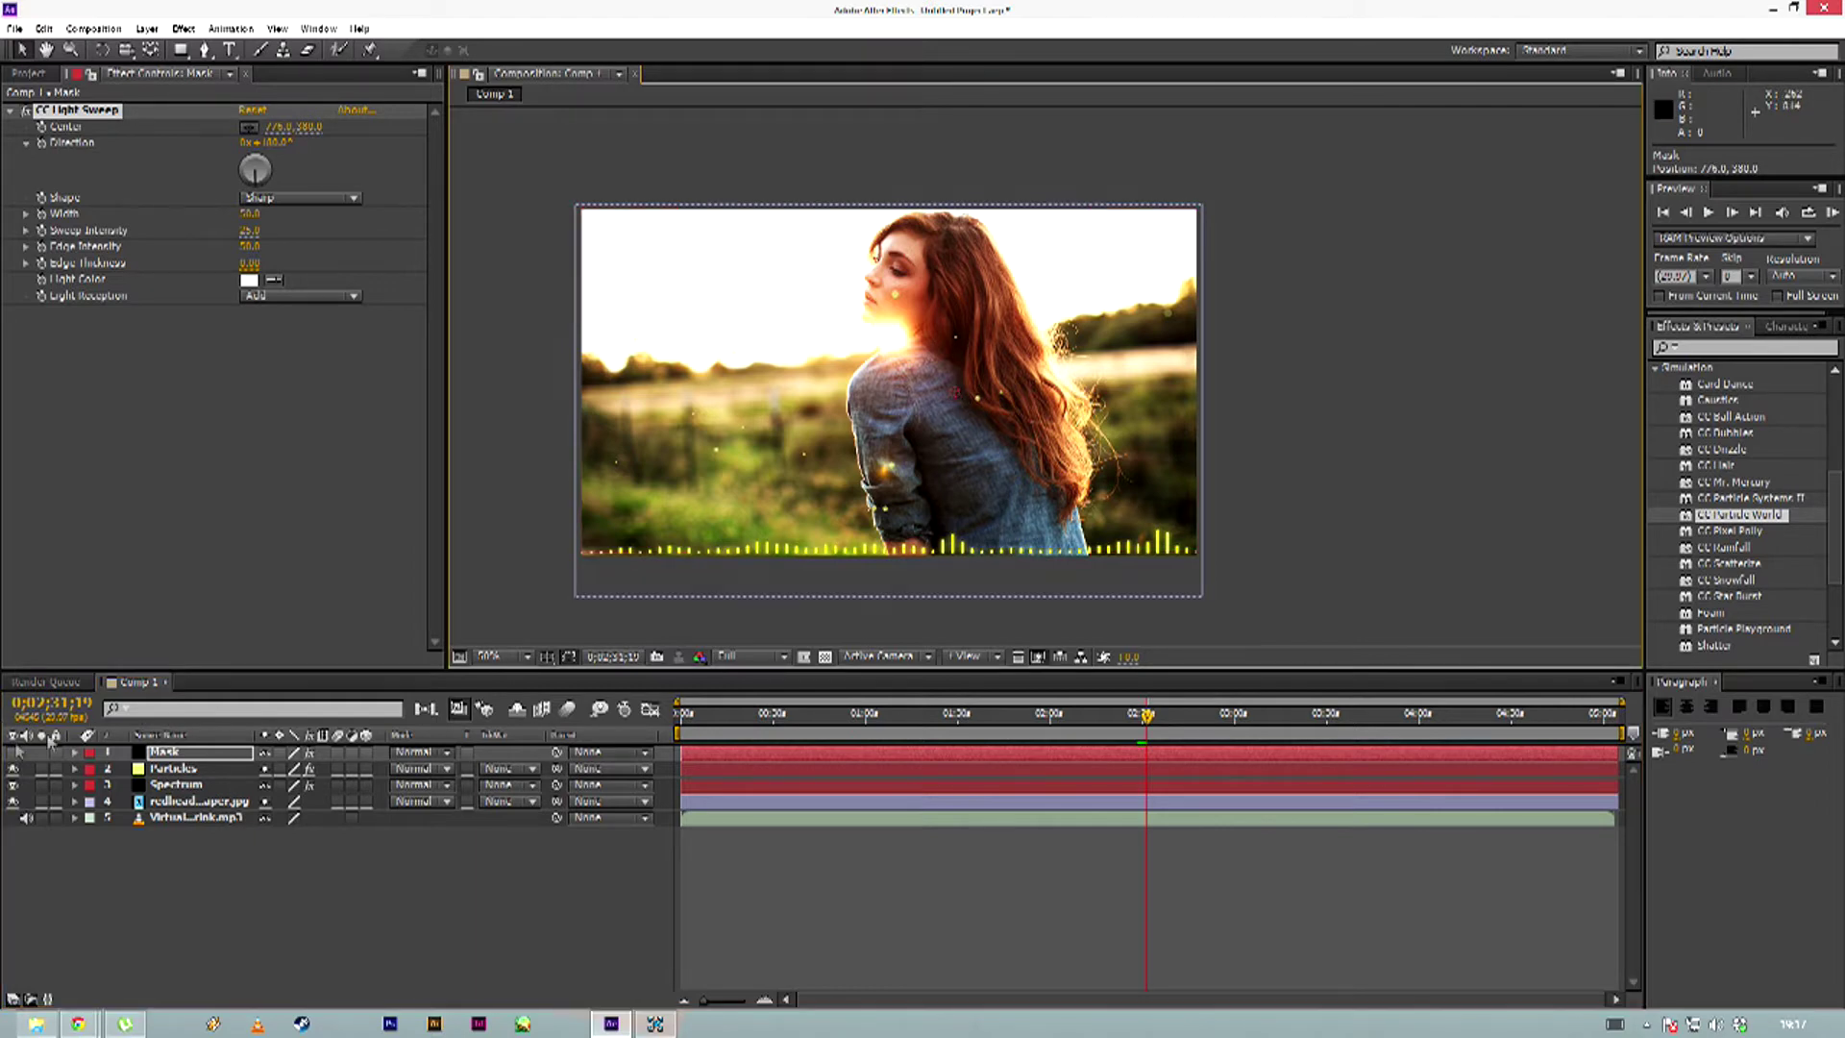
click(14, 754)
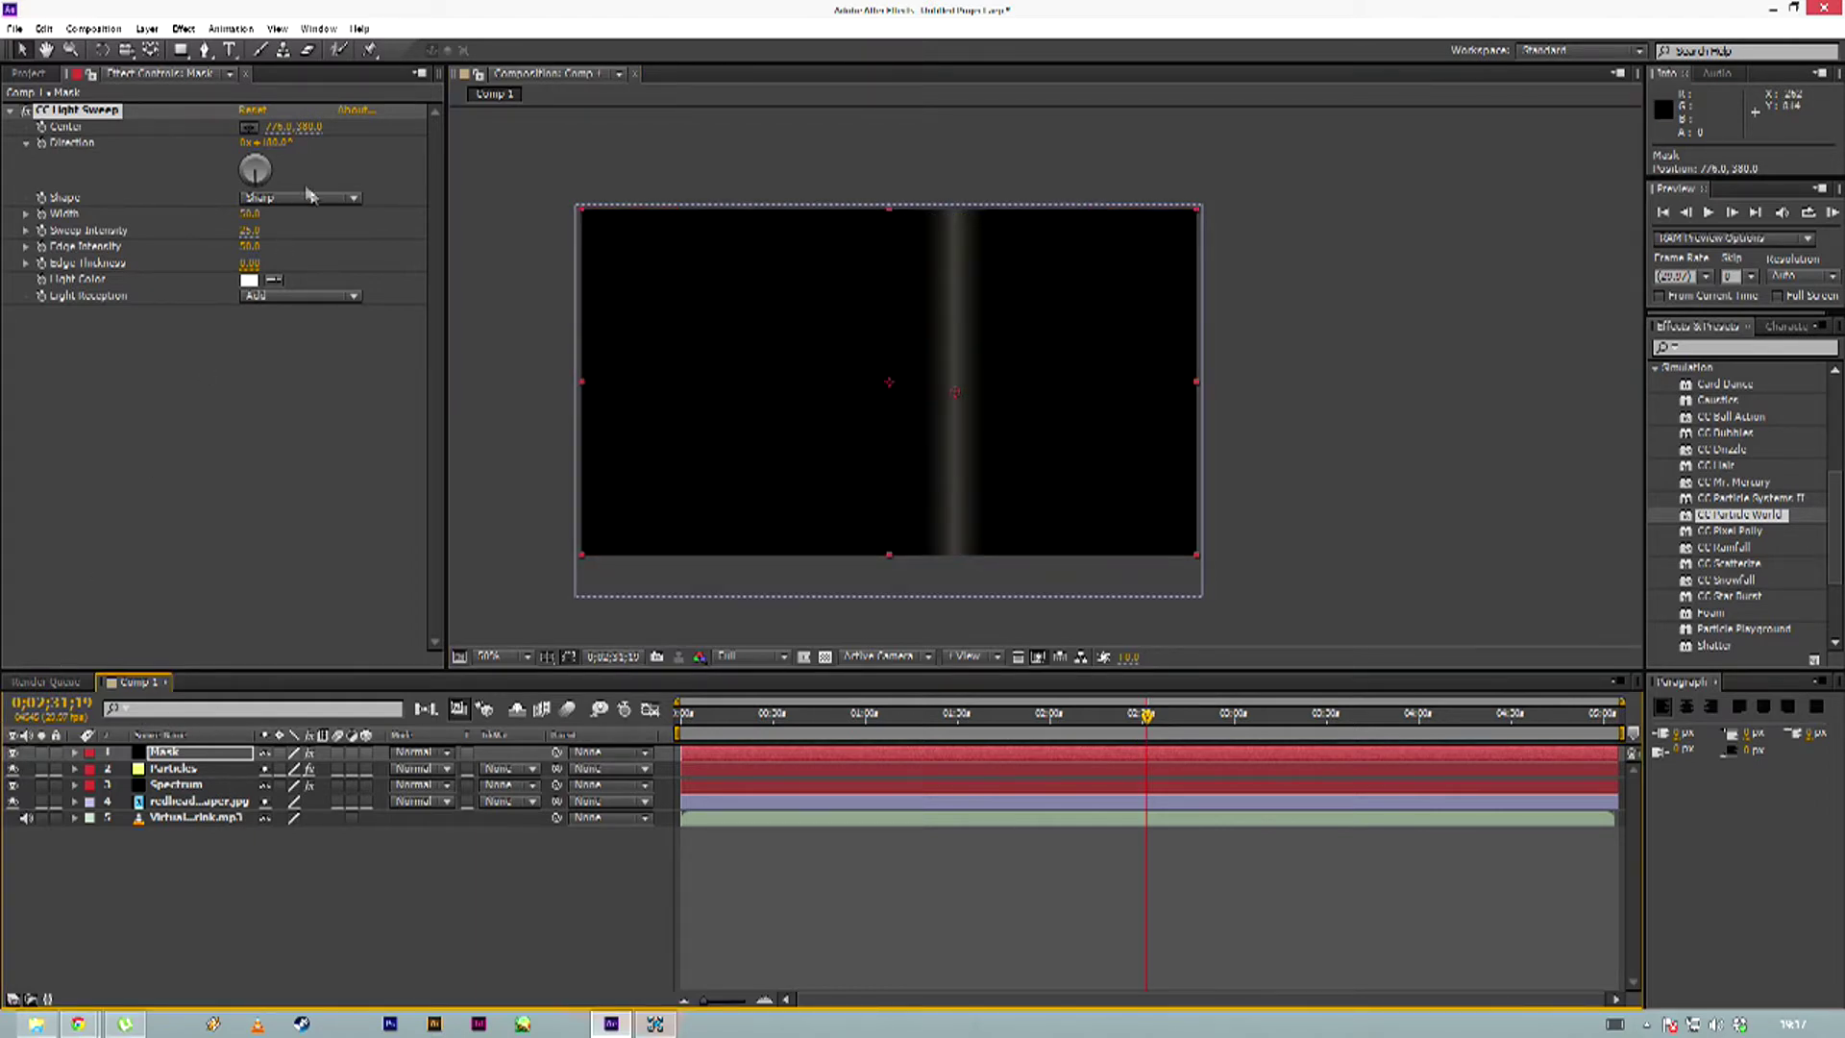
Tilt the light sweep slightly and set its Width to about 249, Sweep Intensity to about 256 and Edge Intensity to 0
drag(257, 179, 258, 179)
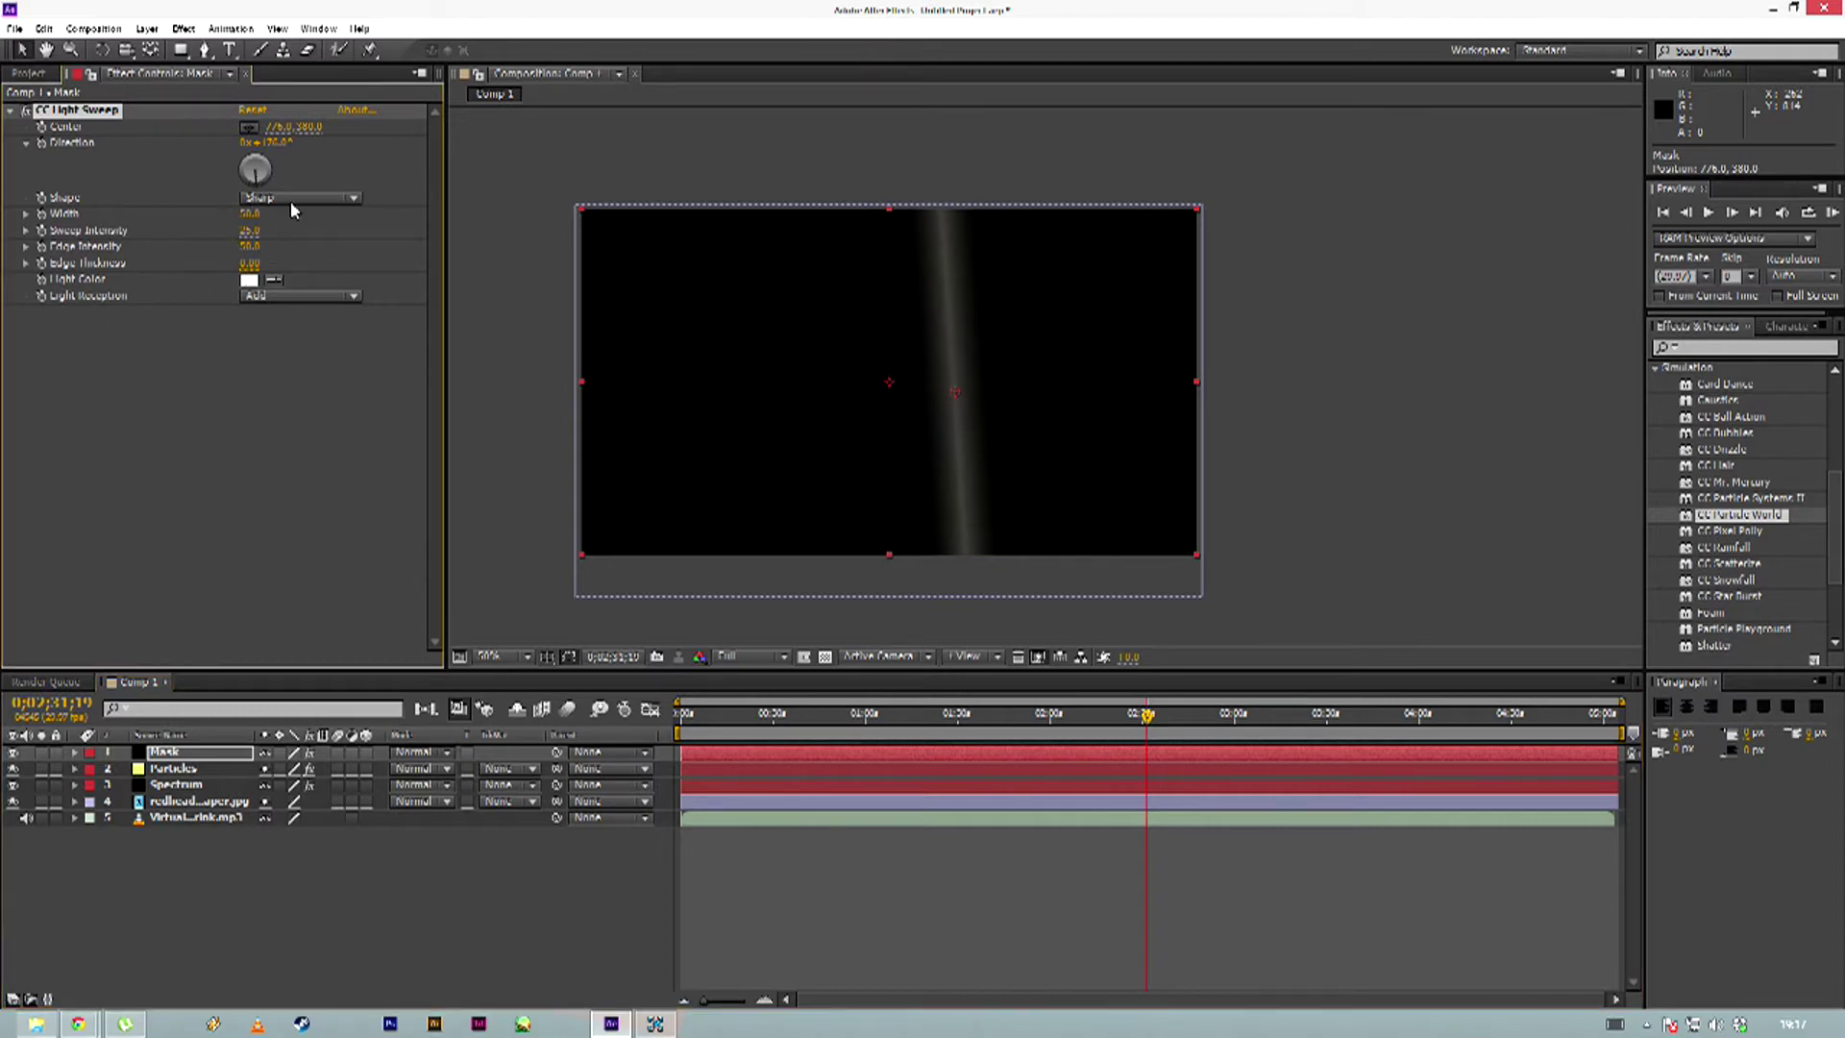
drag(247, 216, 508, 213)
drag(240, 231, 461, 231)
mouse_move(251, 213)
mouse_down()
mouse_move(117, 214)
mouse_move(284, 227)
mouse_move(251, 217)
mouse_move(267, 222)
mouse_up()
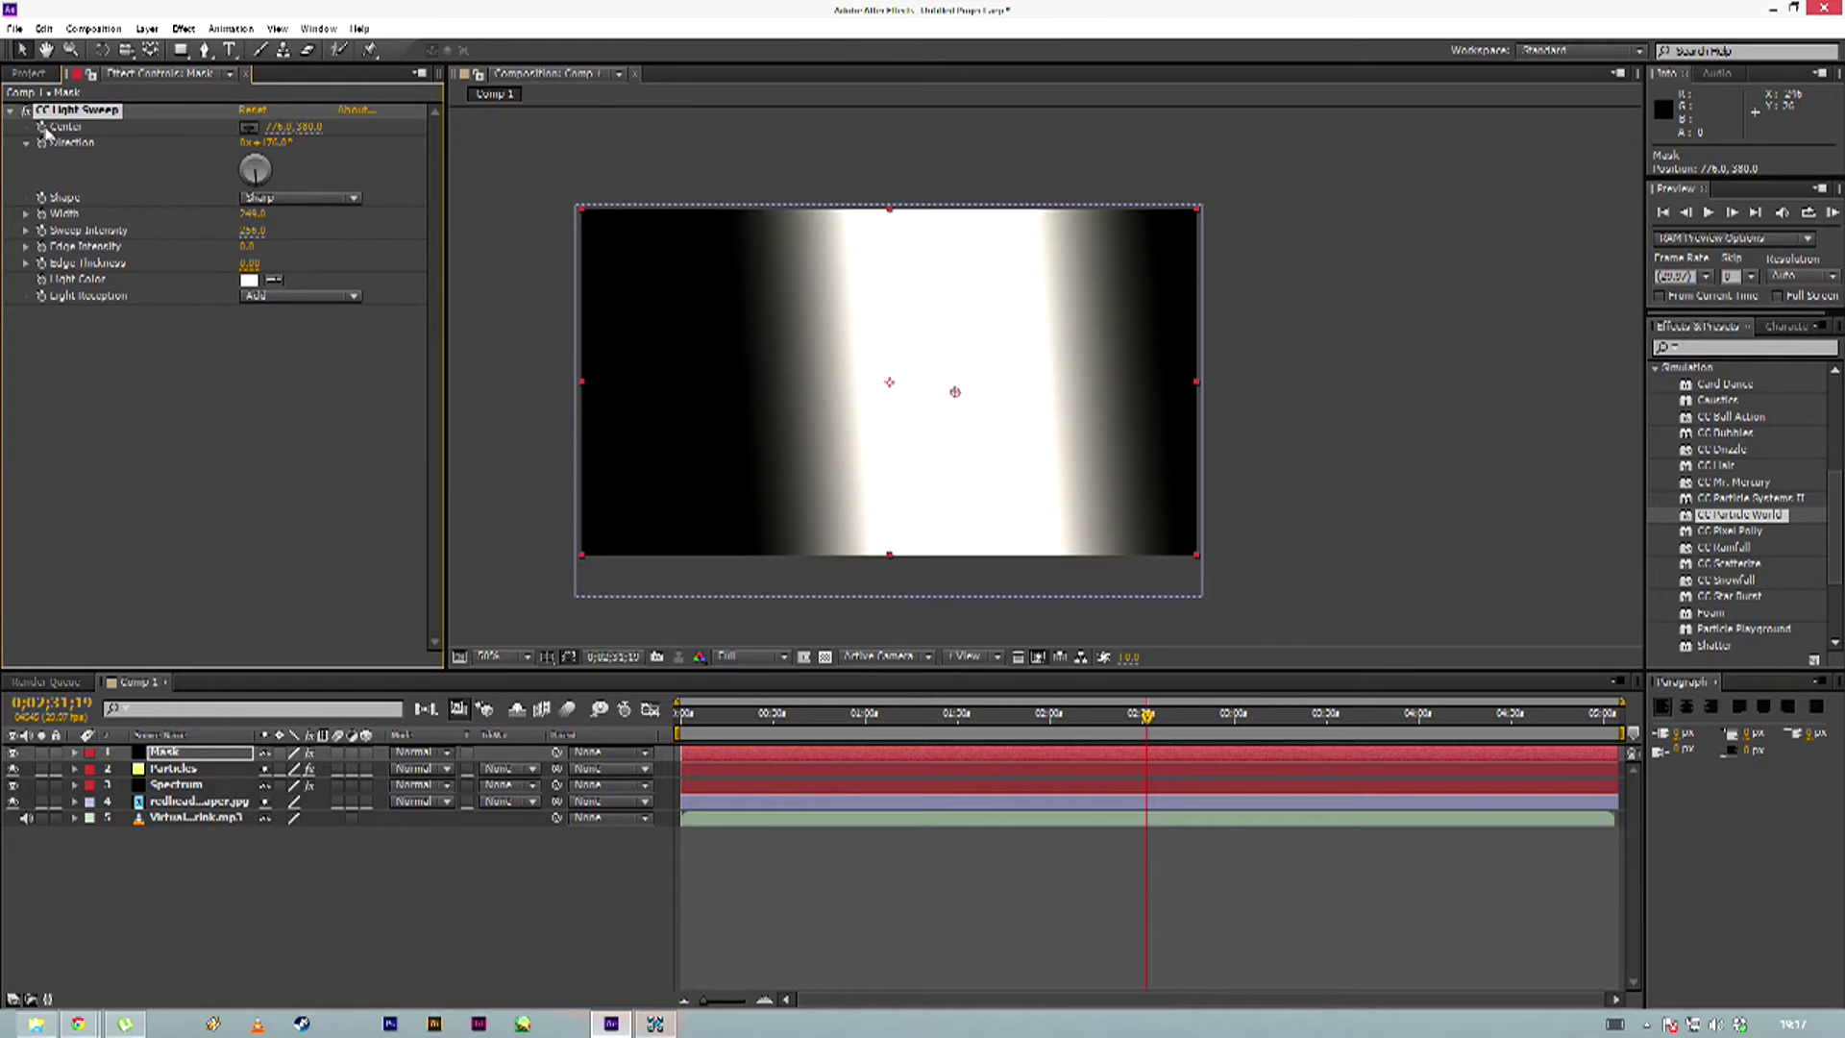
click(7, 113)
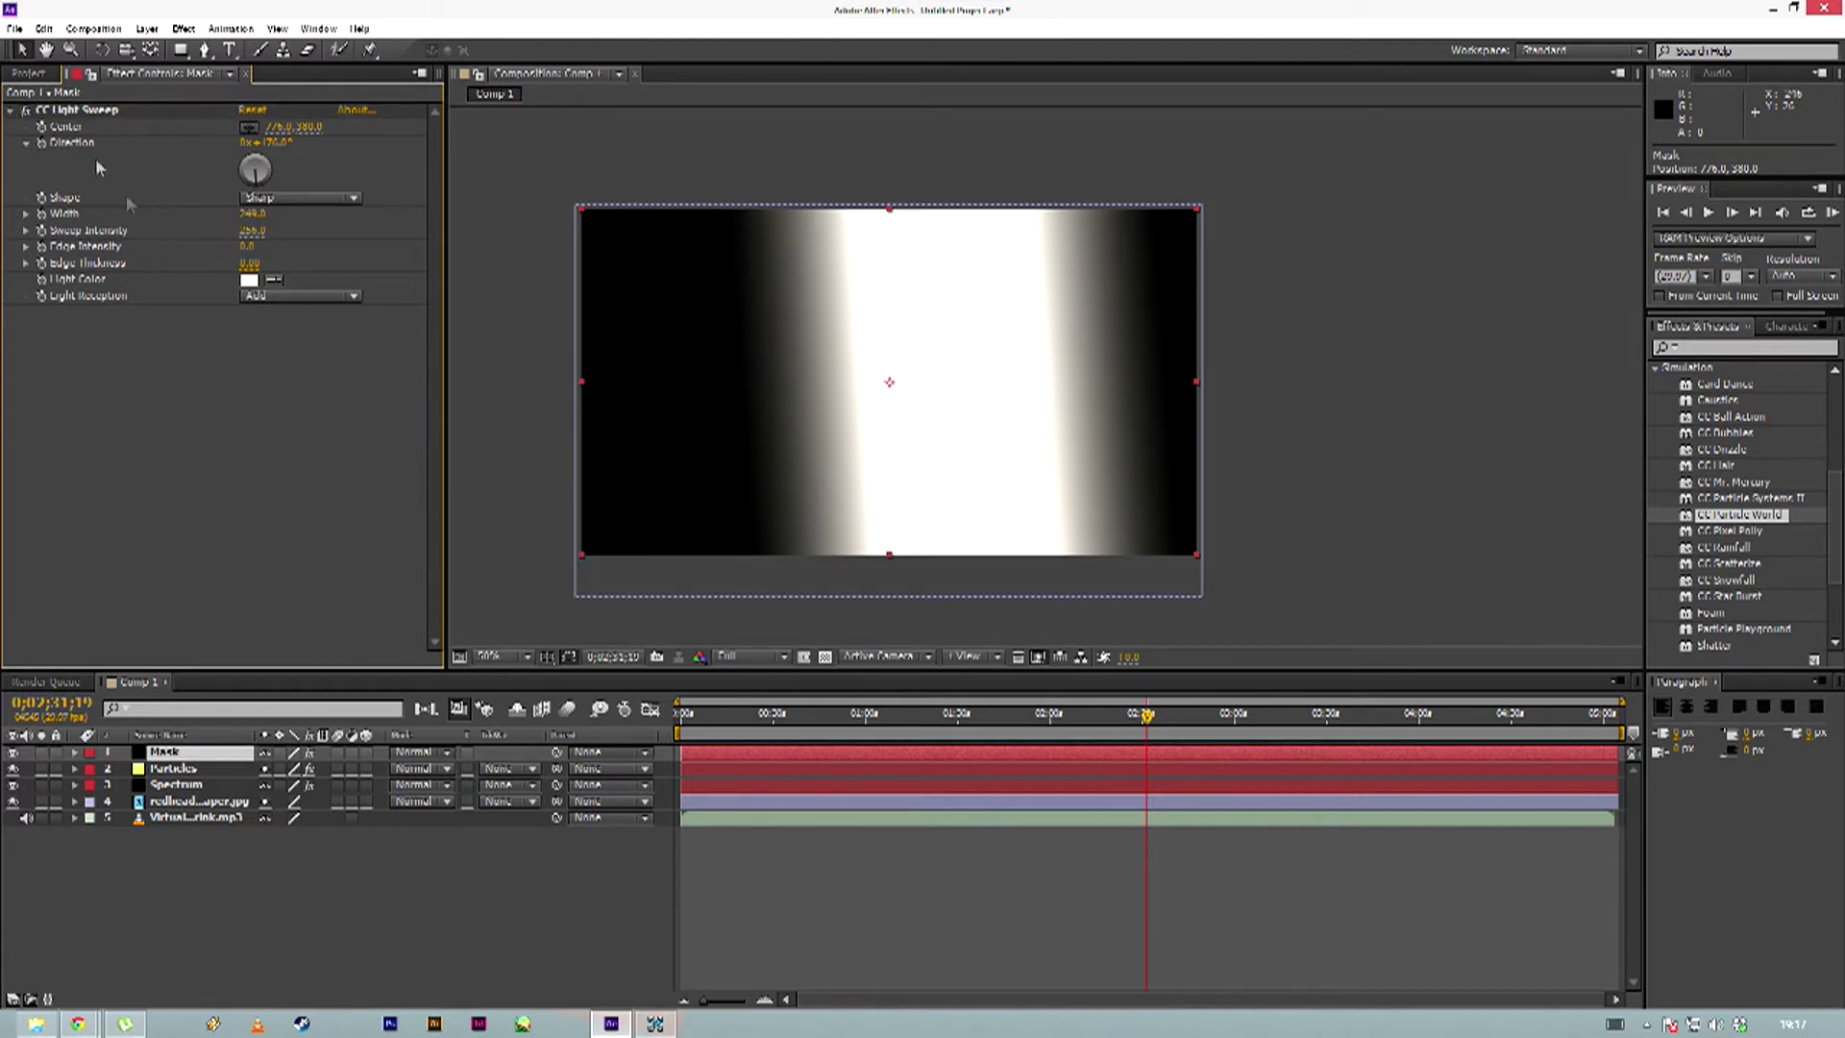
Pre-compose the Mask layer as Mask Comp 1 and move it to the bottom of the layer stack
click(213, 753)
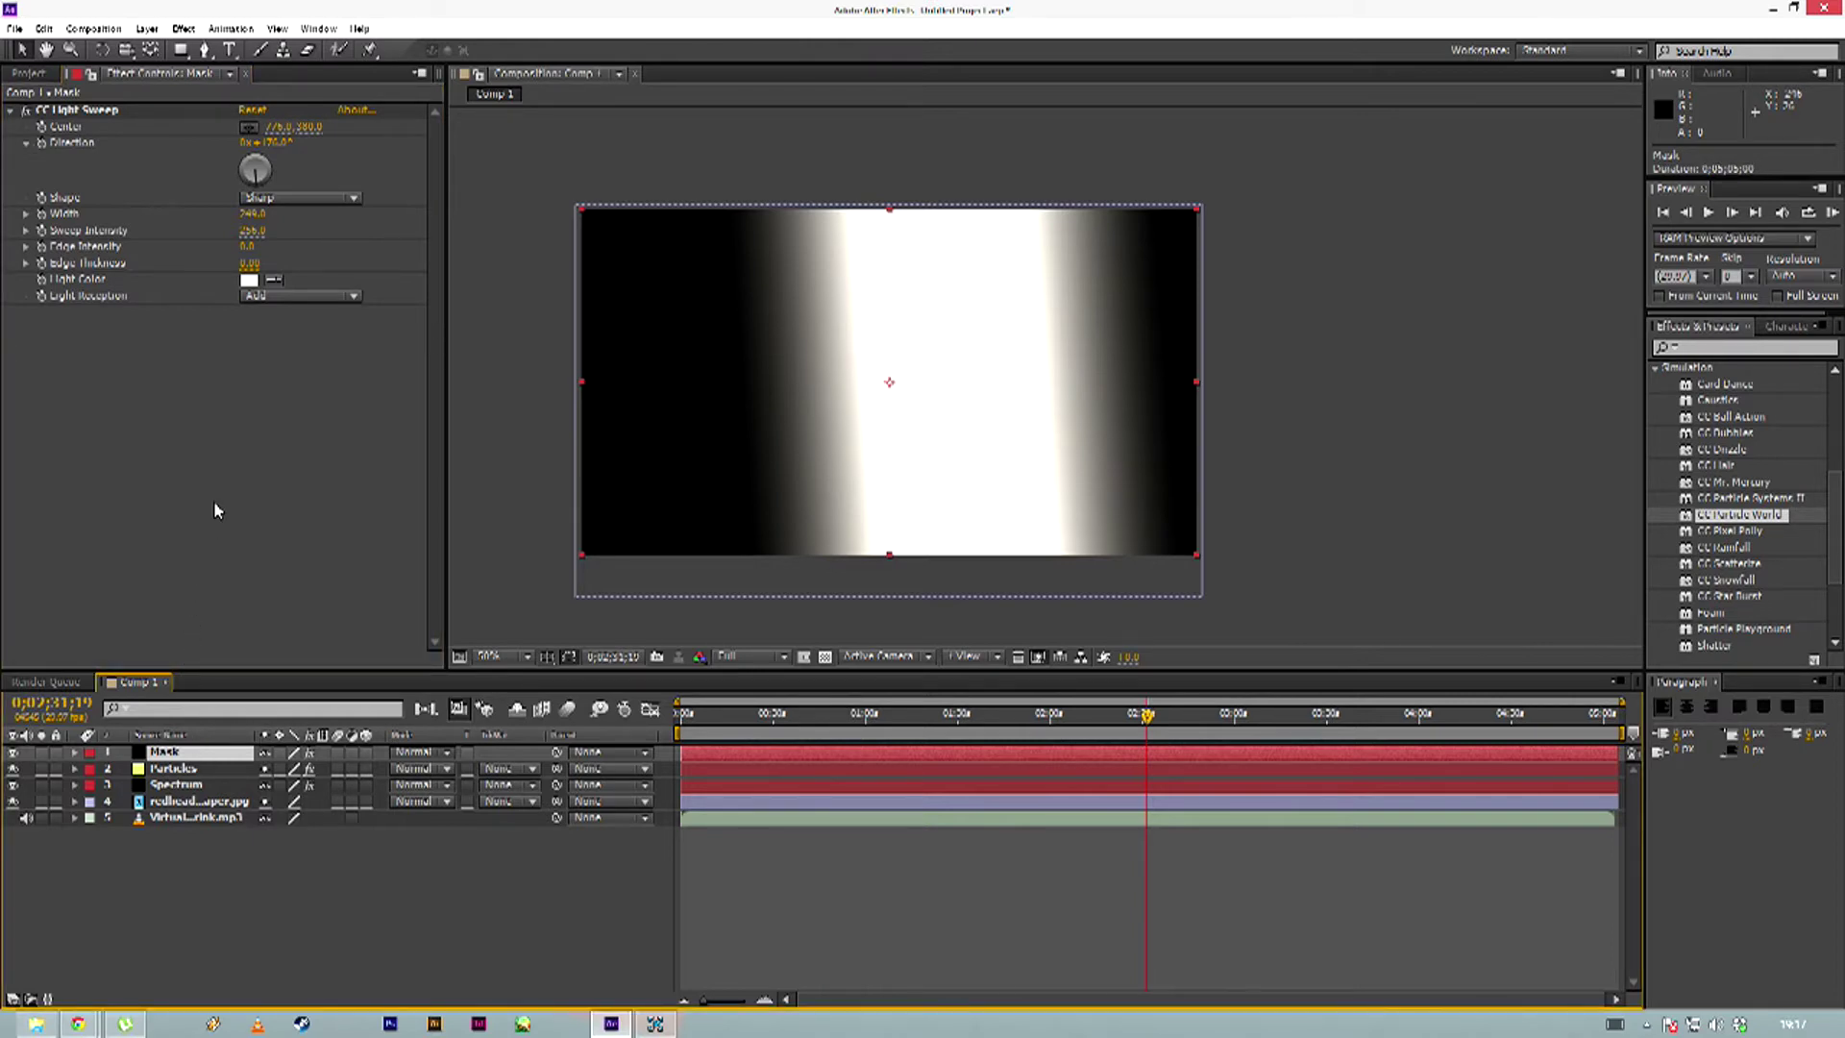
key(ctrl+shift+c)
click(761, 539)
click(966, 624)
drag(180, 756, 185, 832)
Apply the Camera Lens Blur effect to the Particles layer, below CC Particle World
click(176, 755)
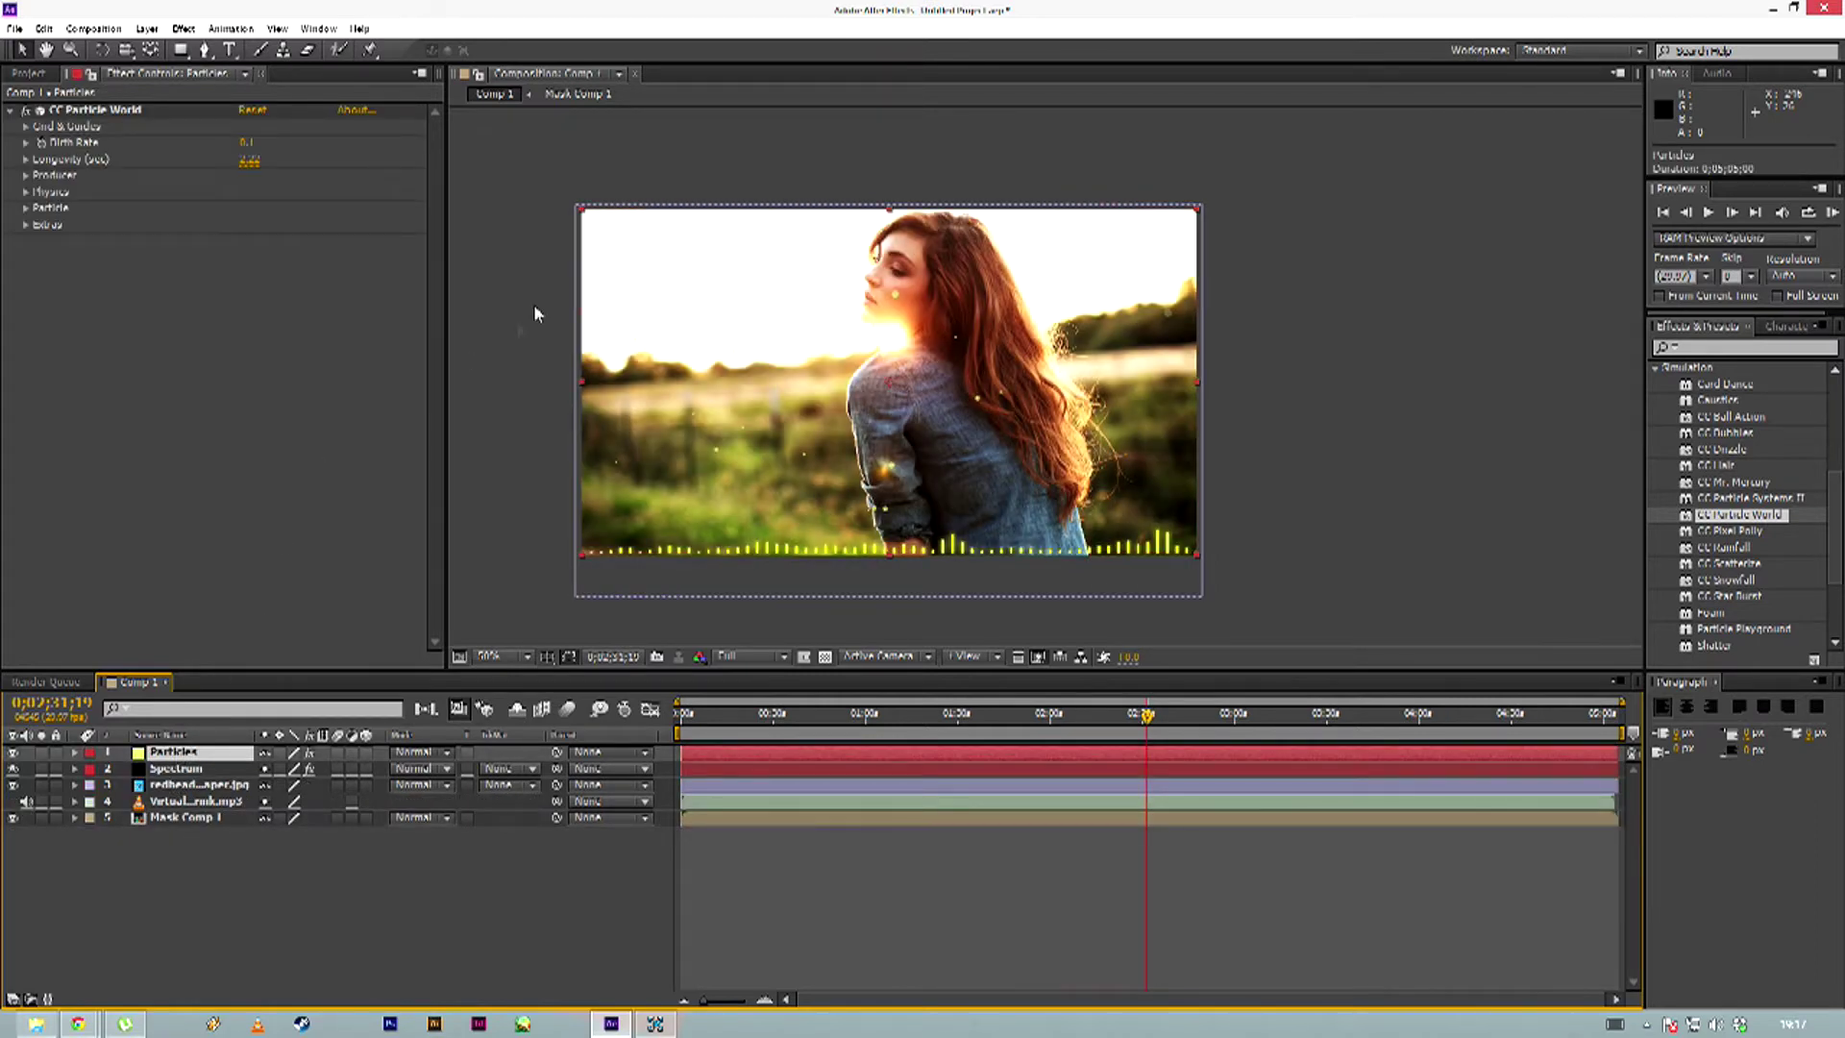
drag(1832, 495, 1823, 411)
click(1657, 584)
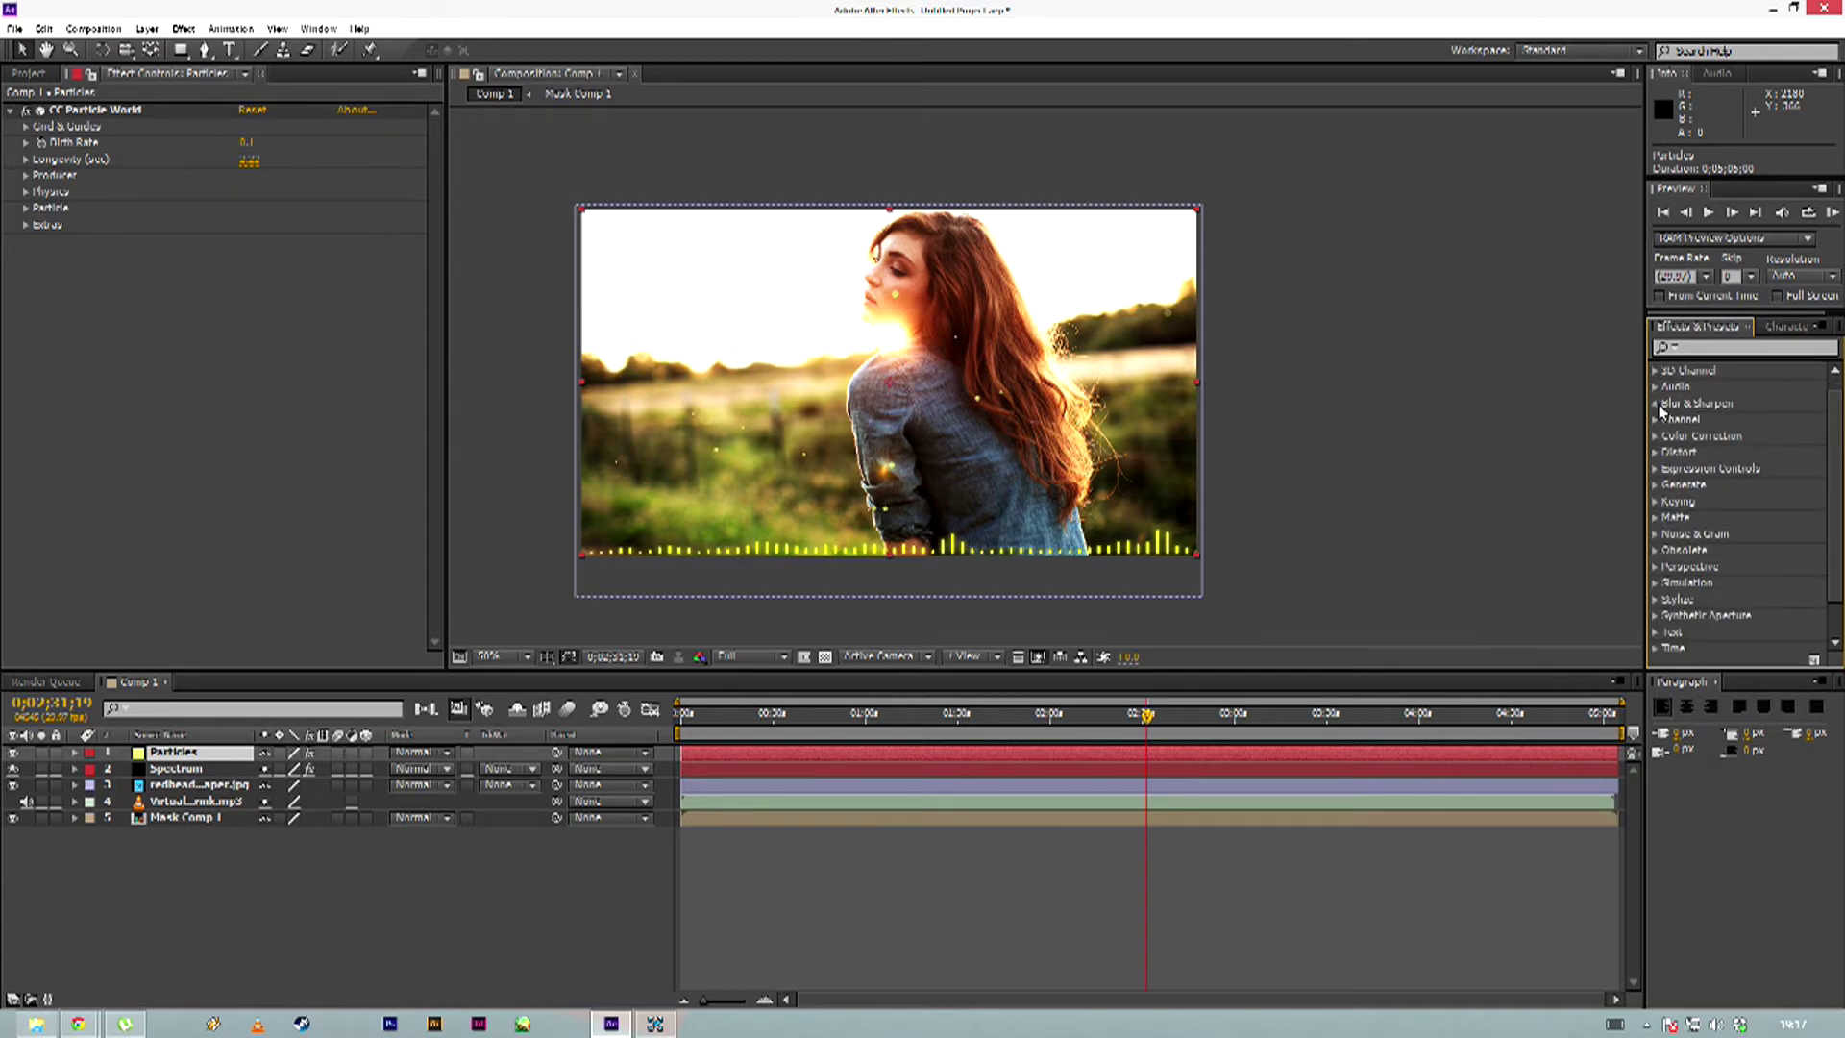
click(1657, 404)
click(1744, 419)
drag(1744, 419, 135, 307)
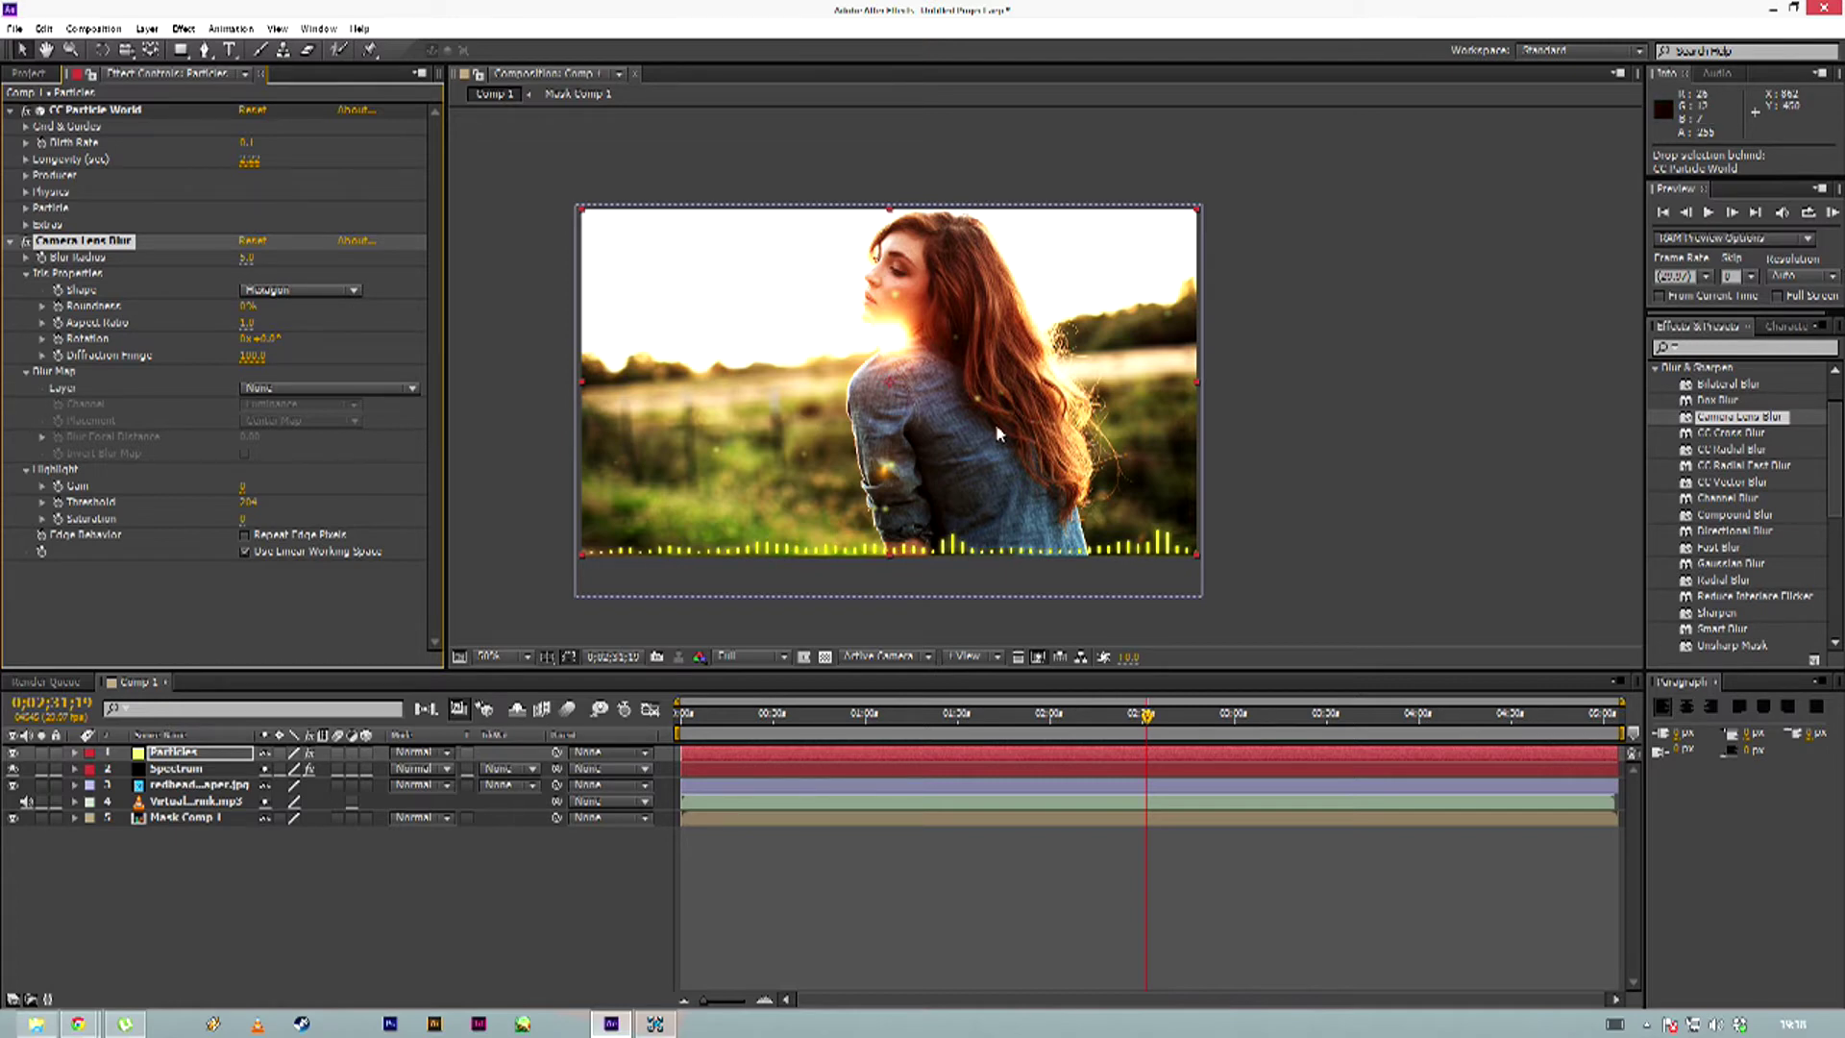
Use Mask Comp 1 as the inverted blur map layer and set the iris shape to Heptagon
click(286, 388)
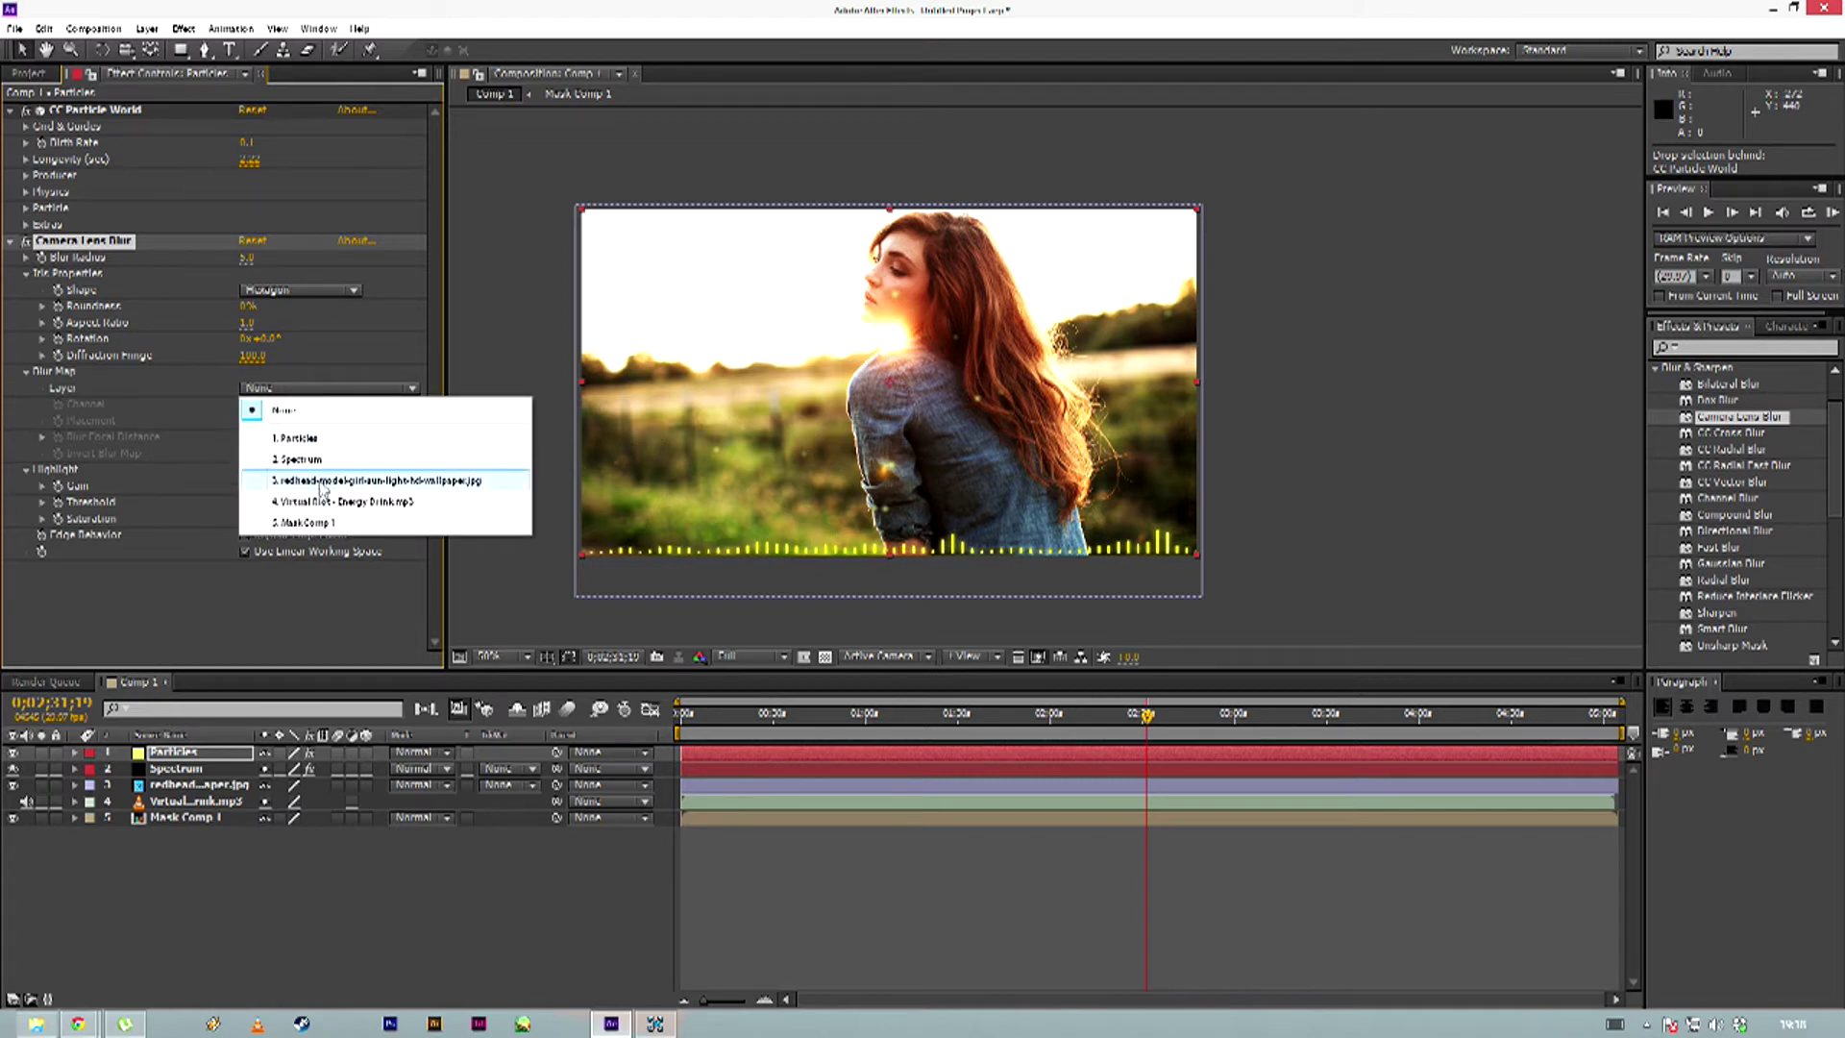
click(320, 524)
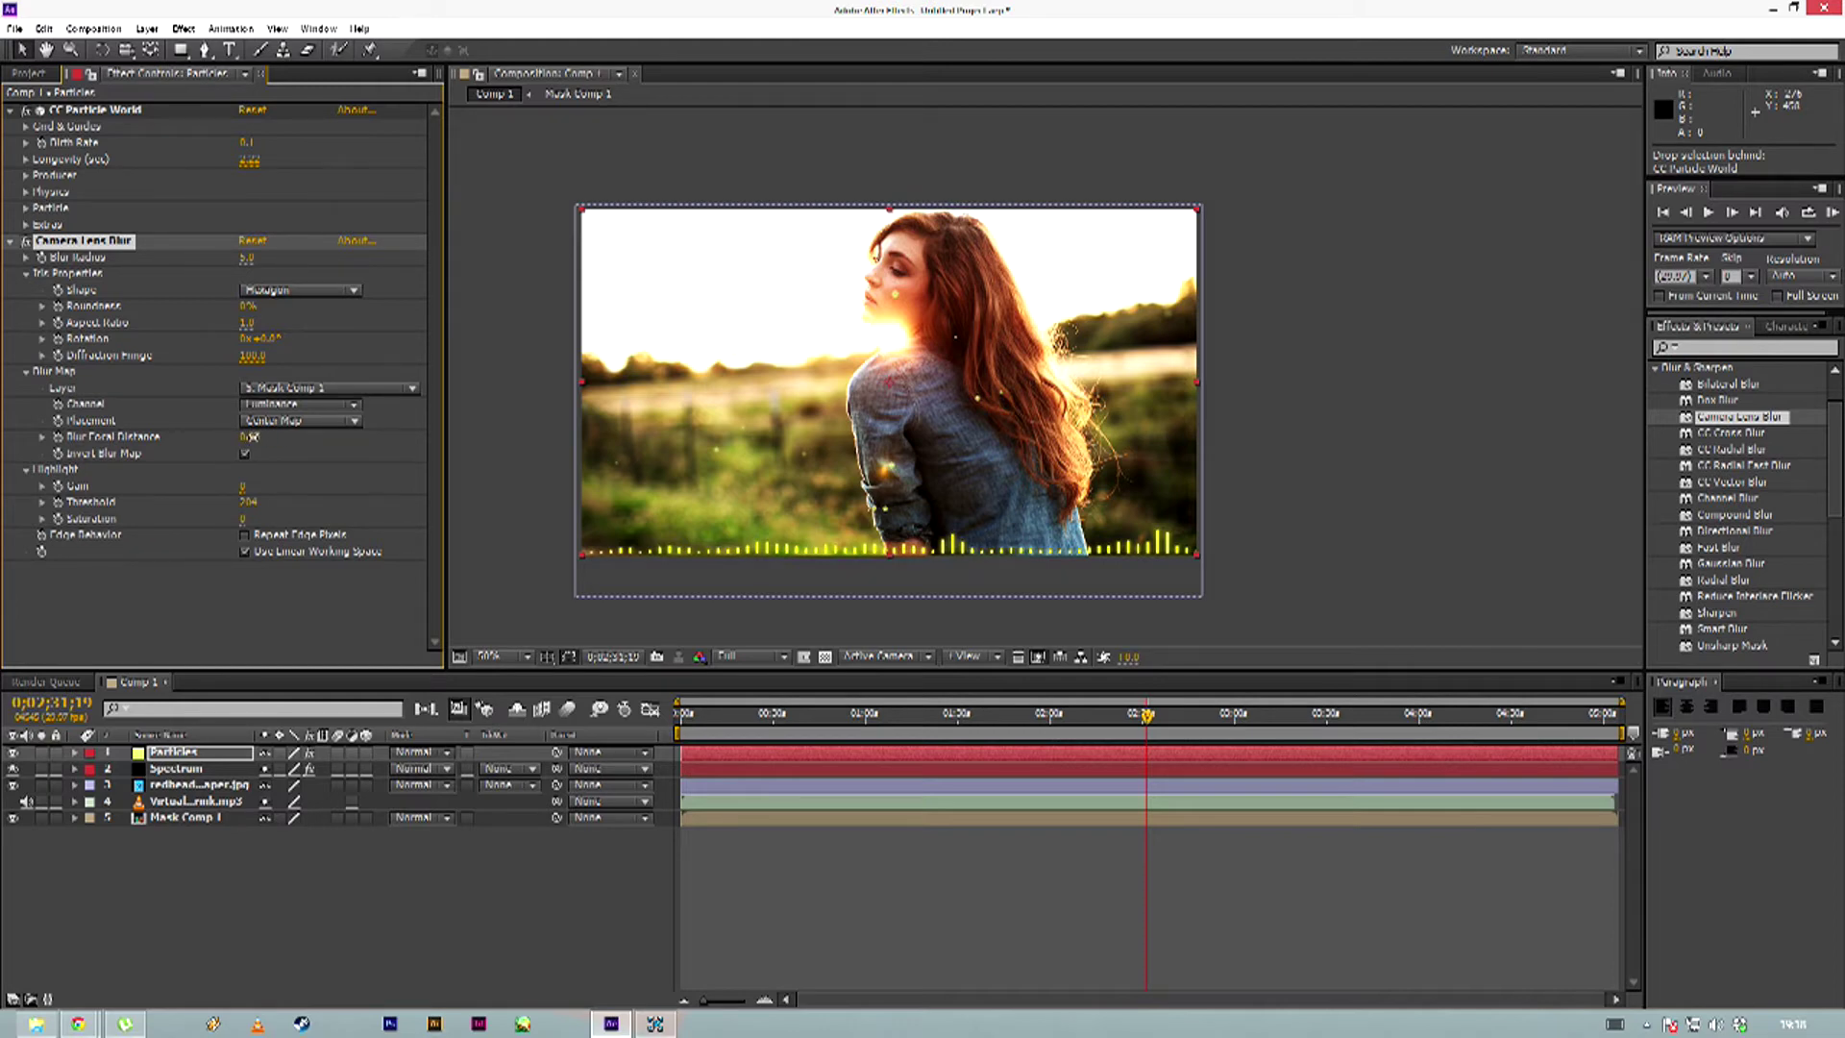
mouse_move(229, 436)
mouse_down()
mouse_move(244, 437)
mouse_move(214, 434)
mouse_up()
click(279, 290)
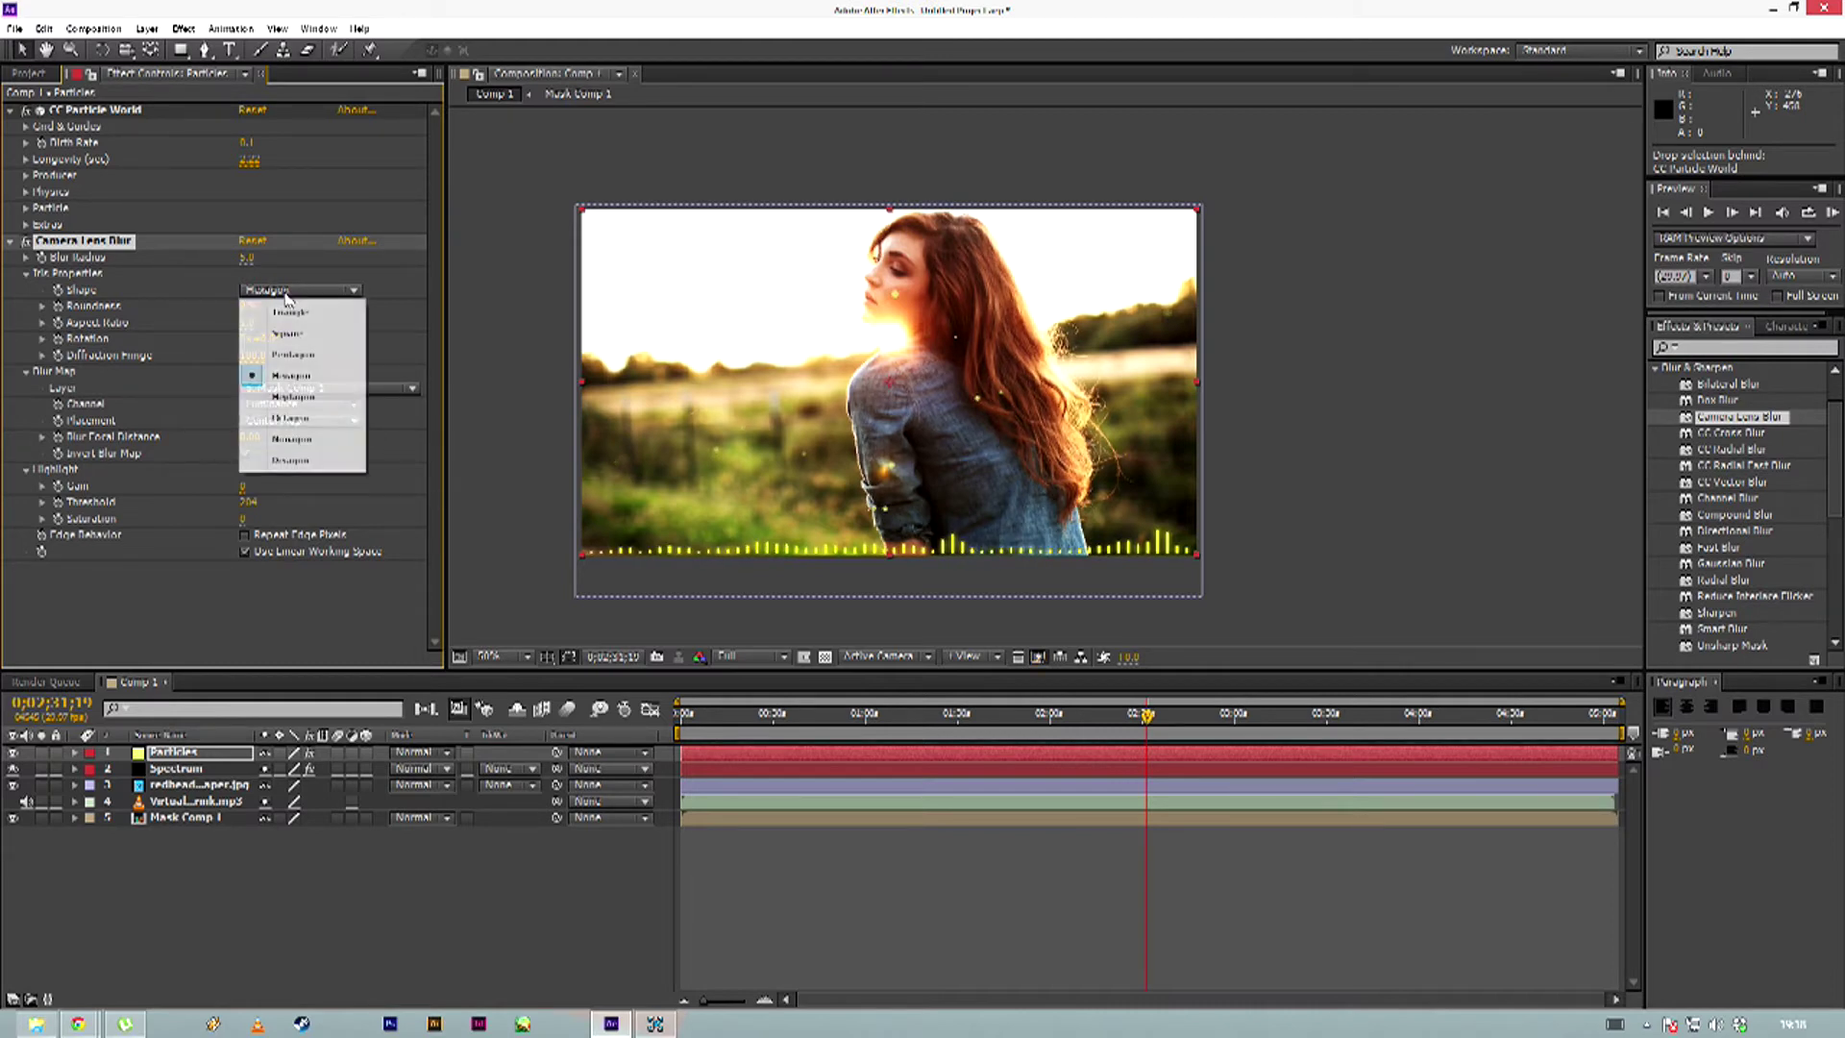
click(293, 396)
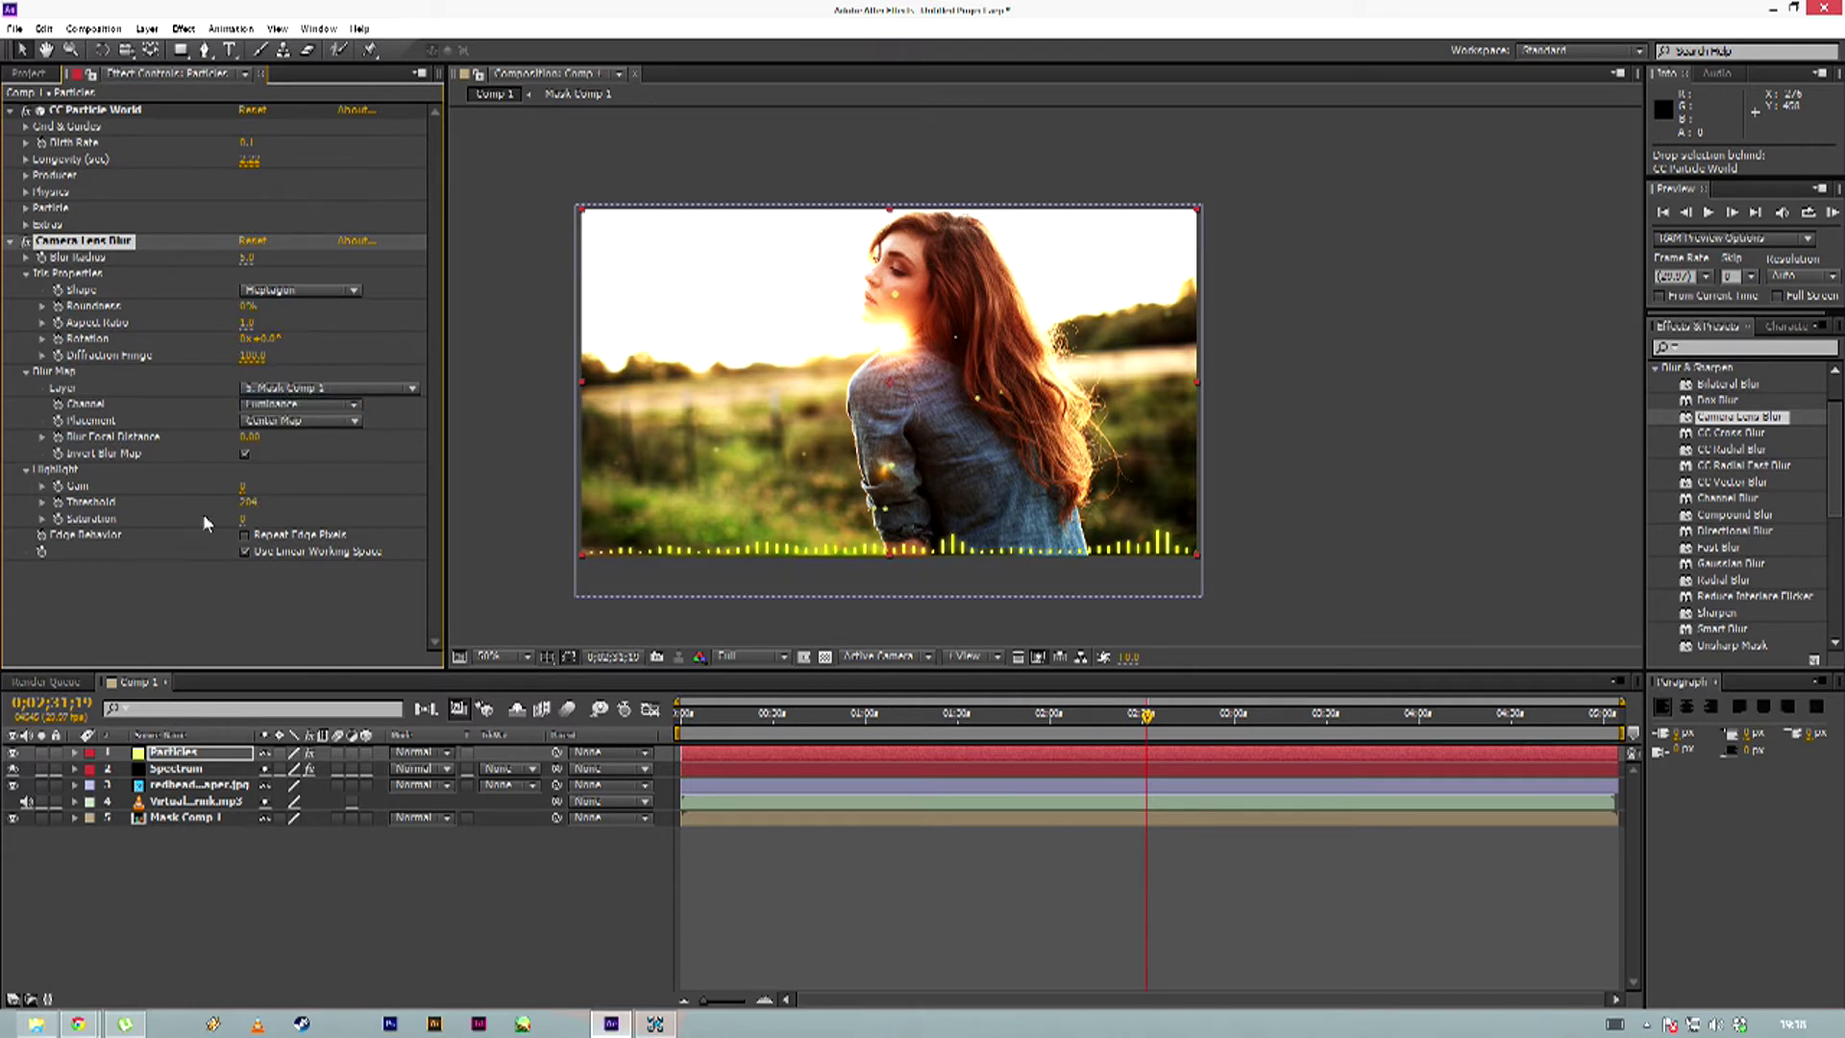
Set the lens blur's Highlight Gain to about 57 and Threshold to about 106
drag(252, 506, 296, 504)
drag(255, 510, 214, 507)
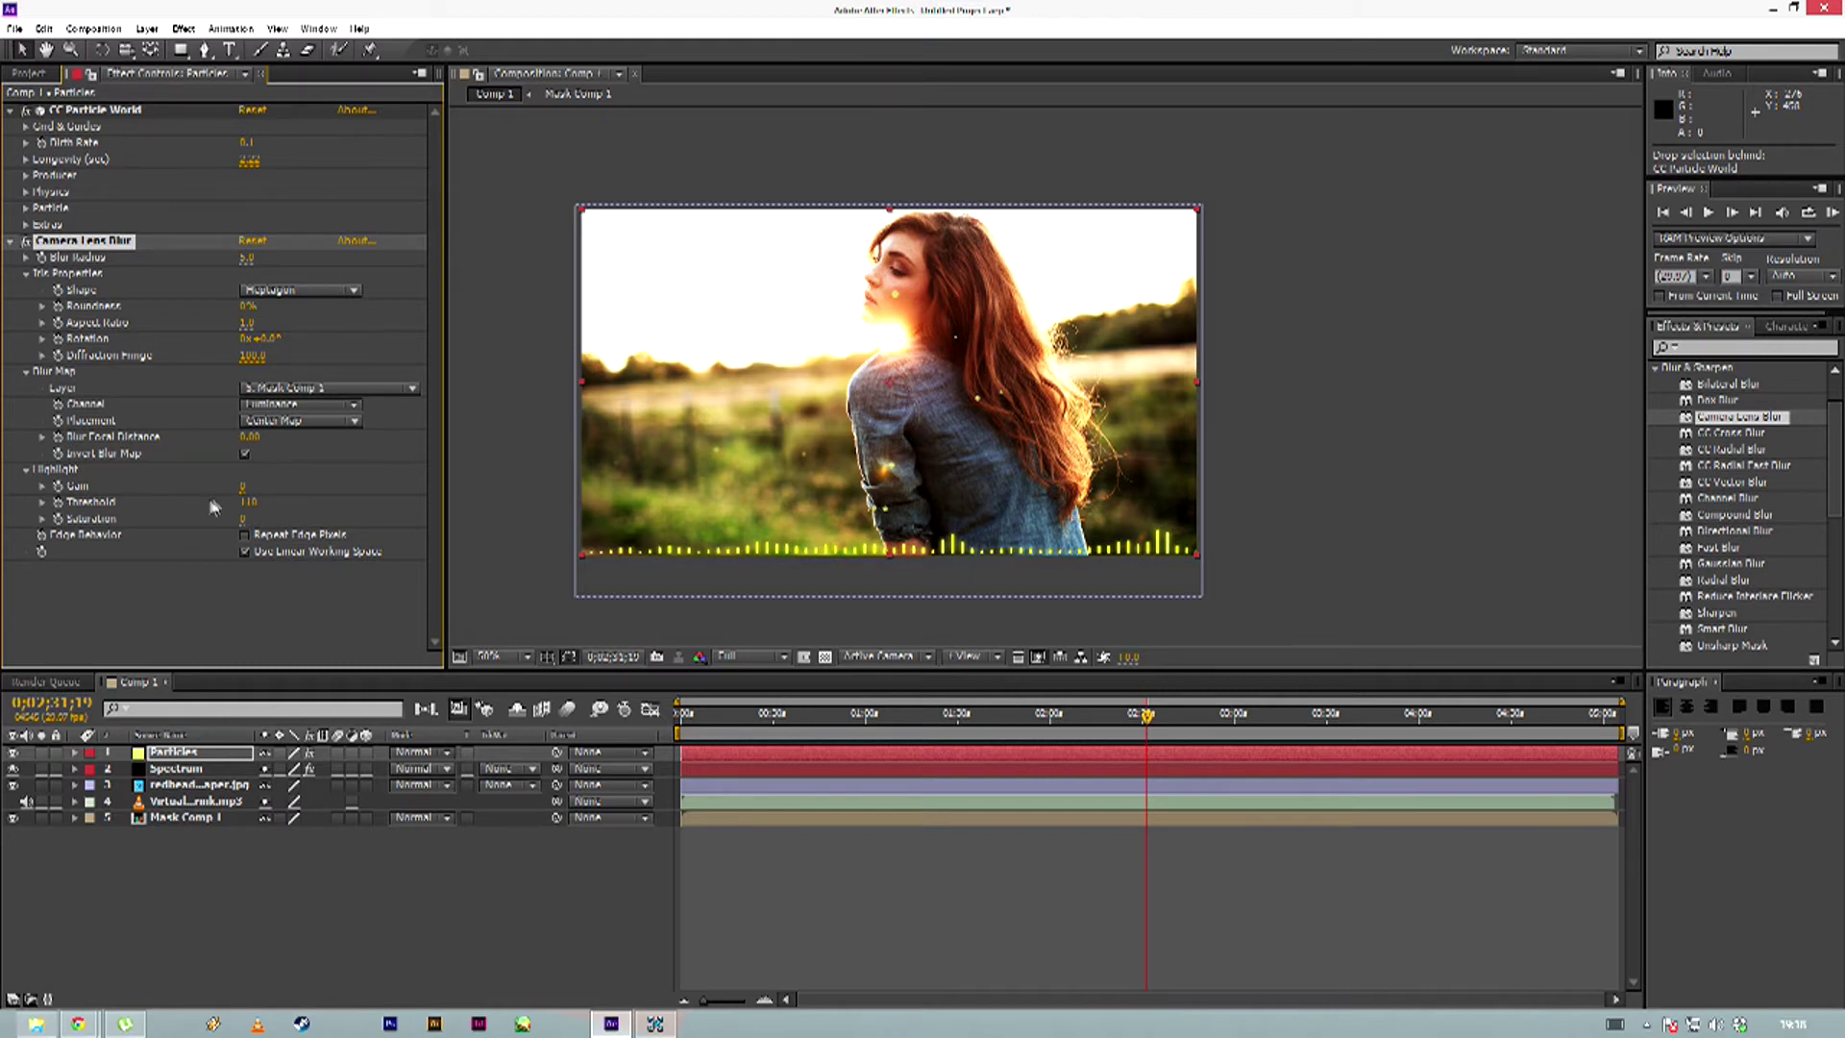
click(42, 487)
click(42, 528)
drag(83, 517, 286, 522)
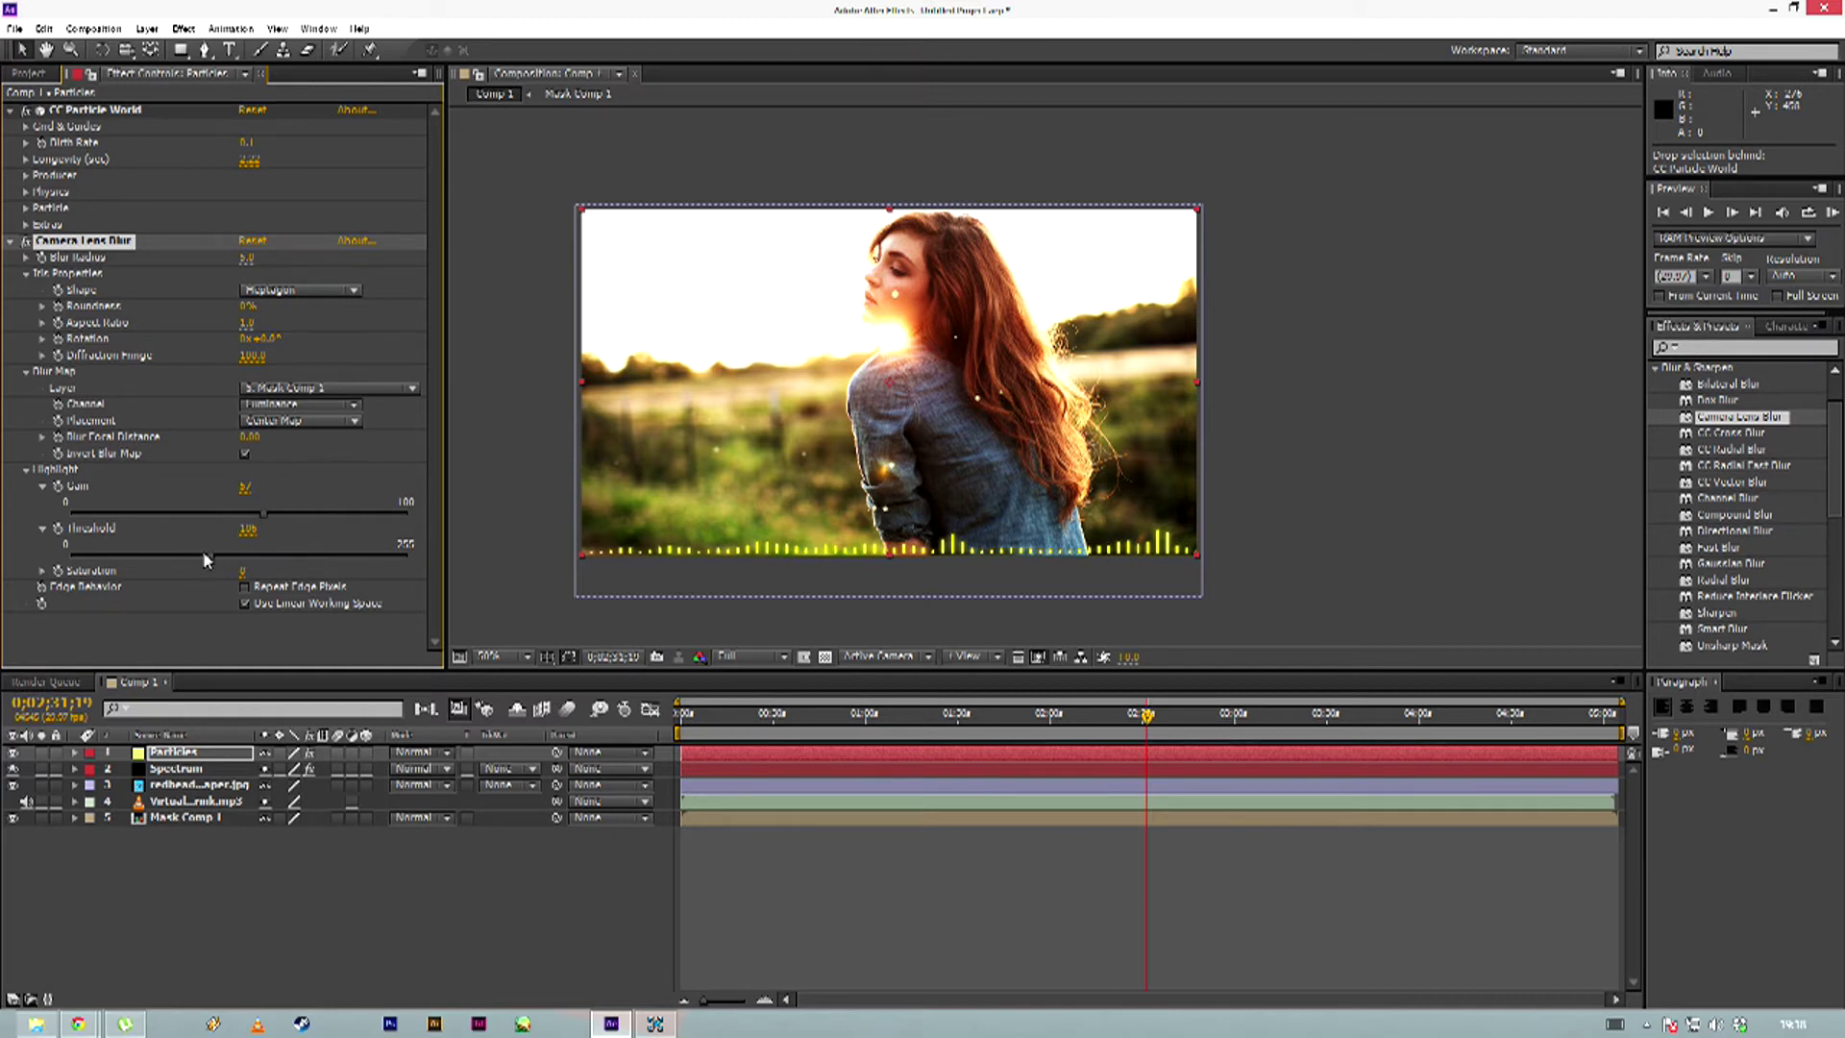
Set the lens blur's Highlight Saturation to about 38, enable Repeat Edge Pixels and collapse the Highlight settings
click(43, 571)
drag(147, 597, 406, 595)
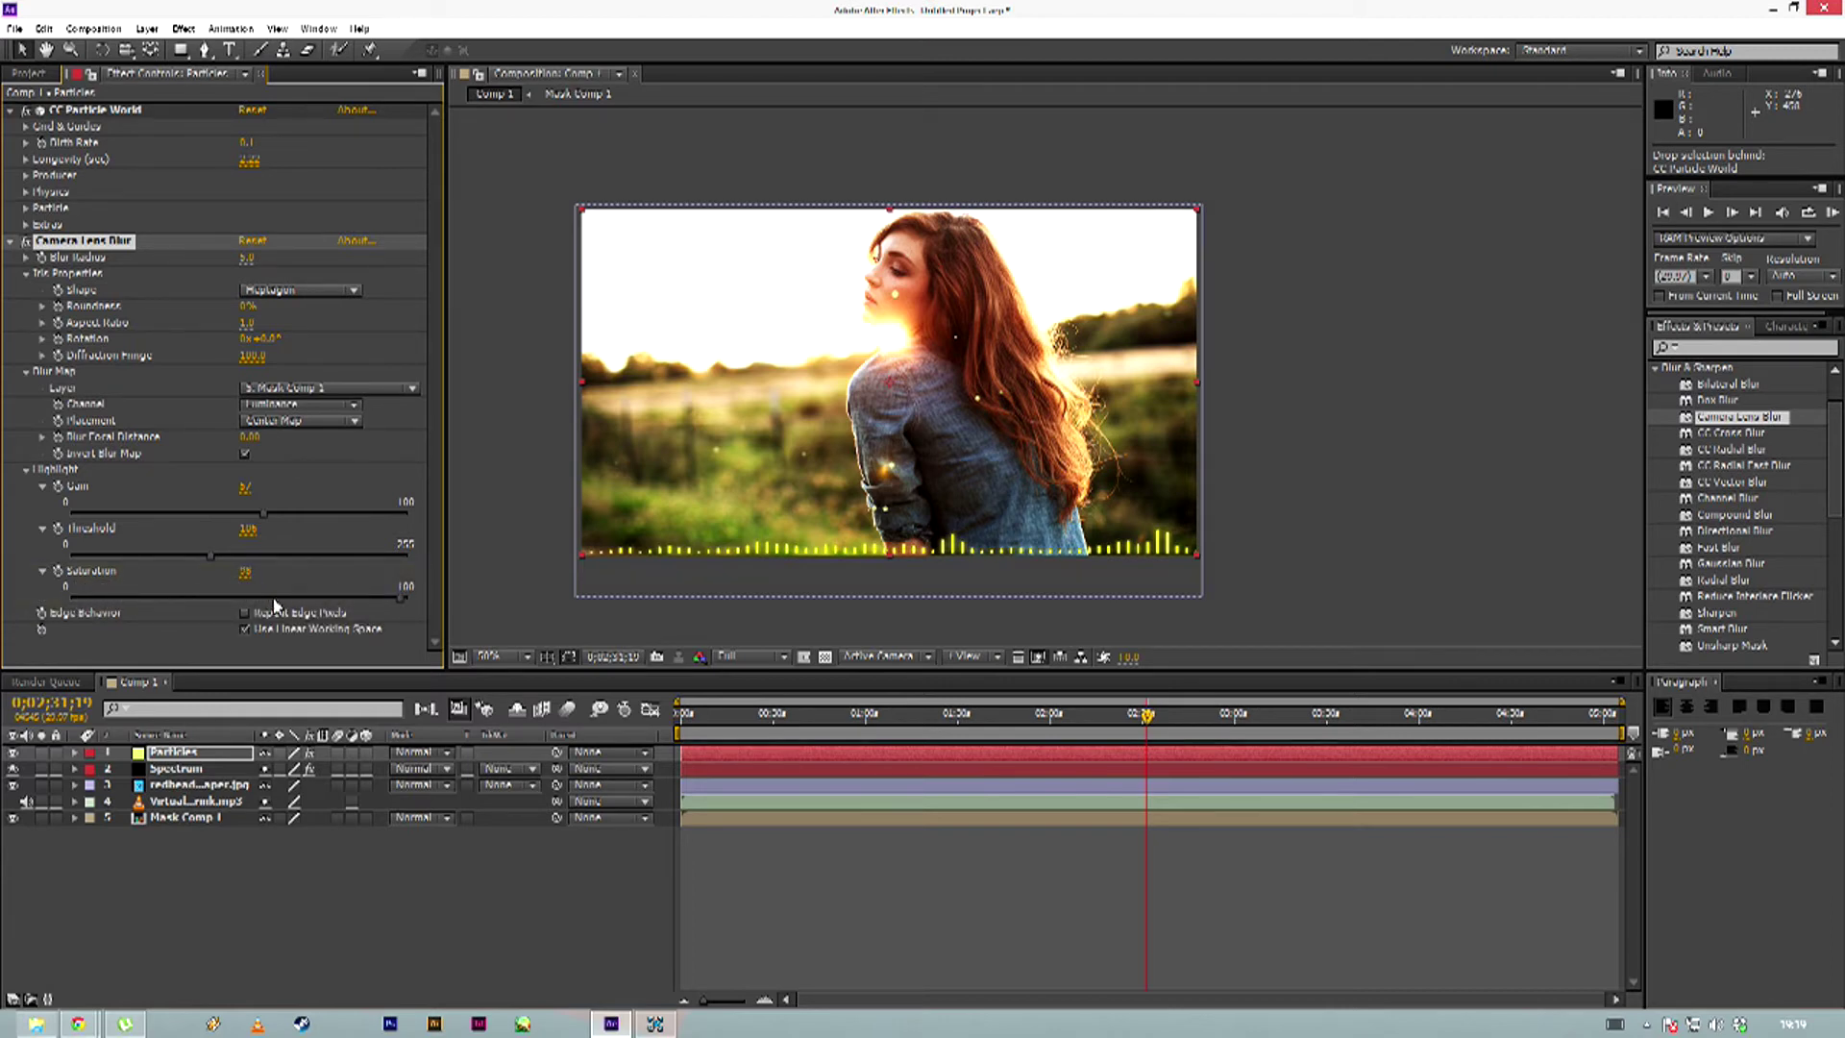
drag(144, 598, 231, 598)
click(43, 571)
click(43, 529)
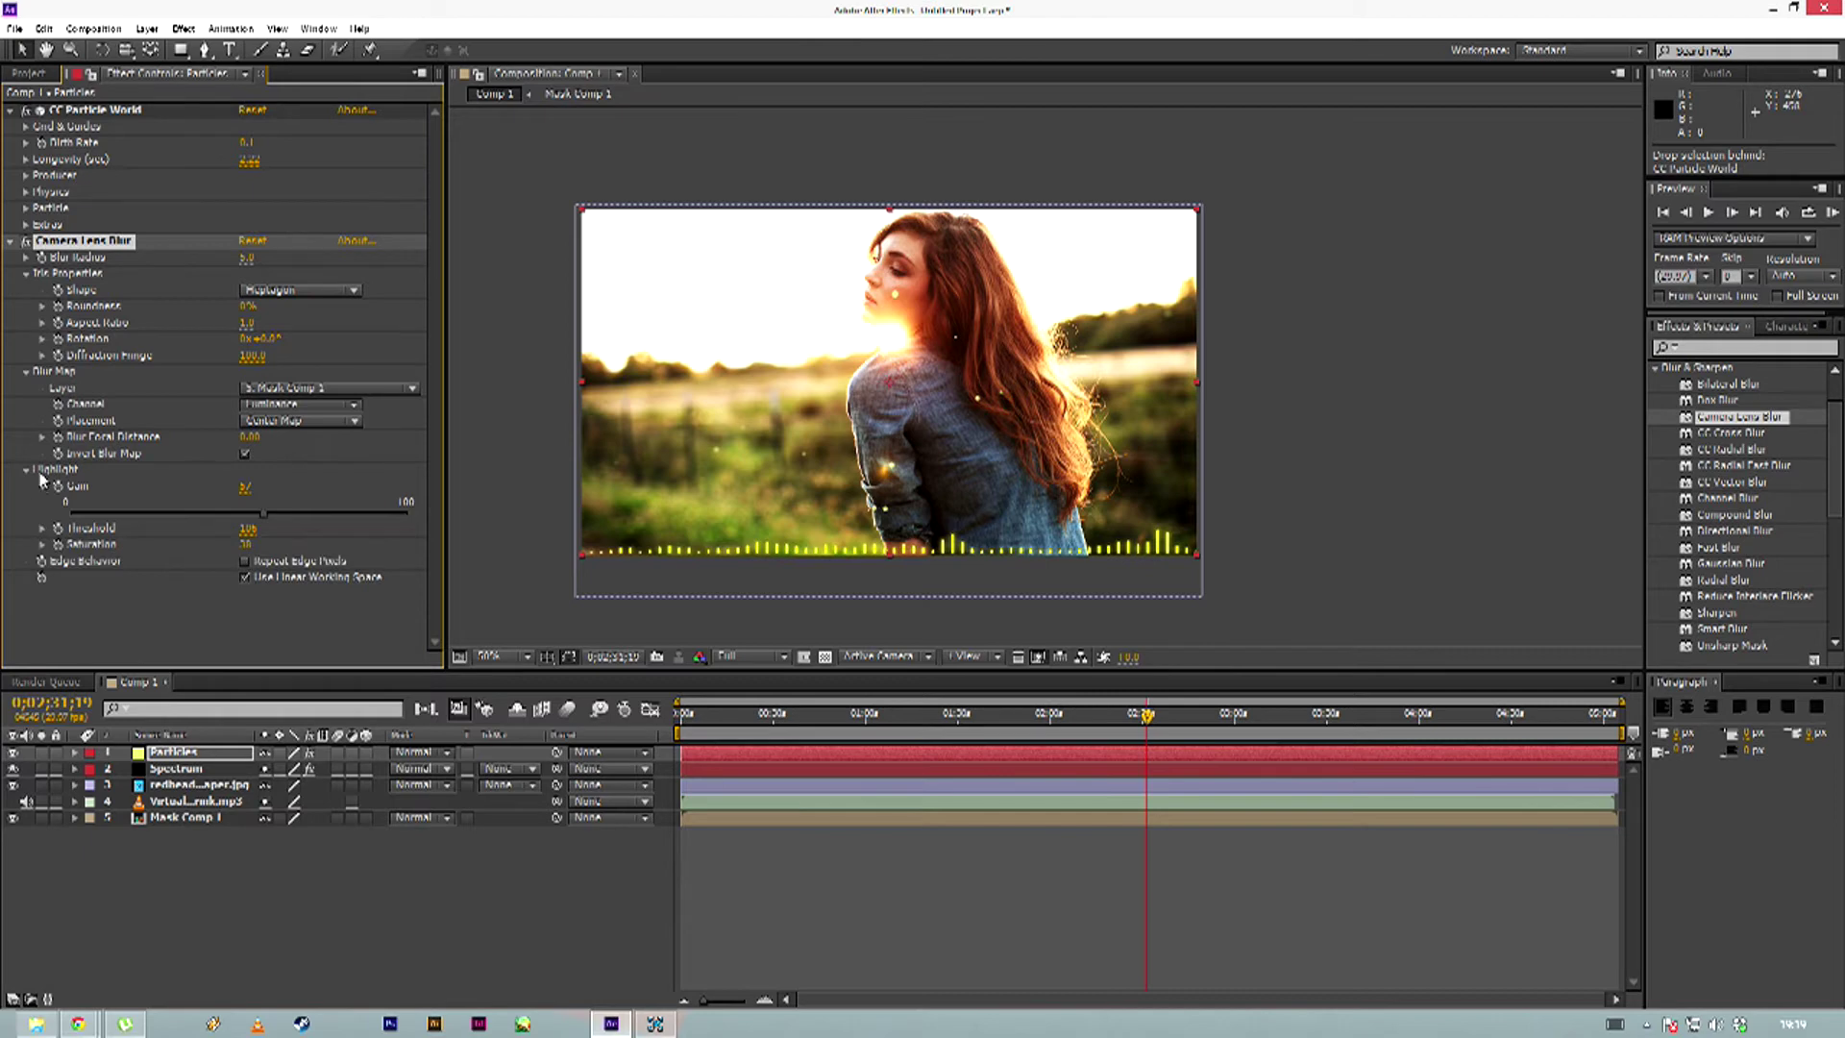
click(44, 487)
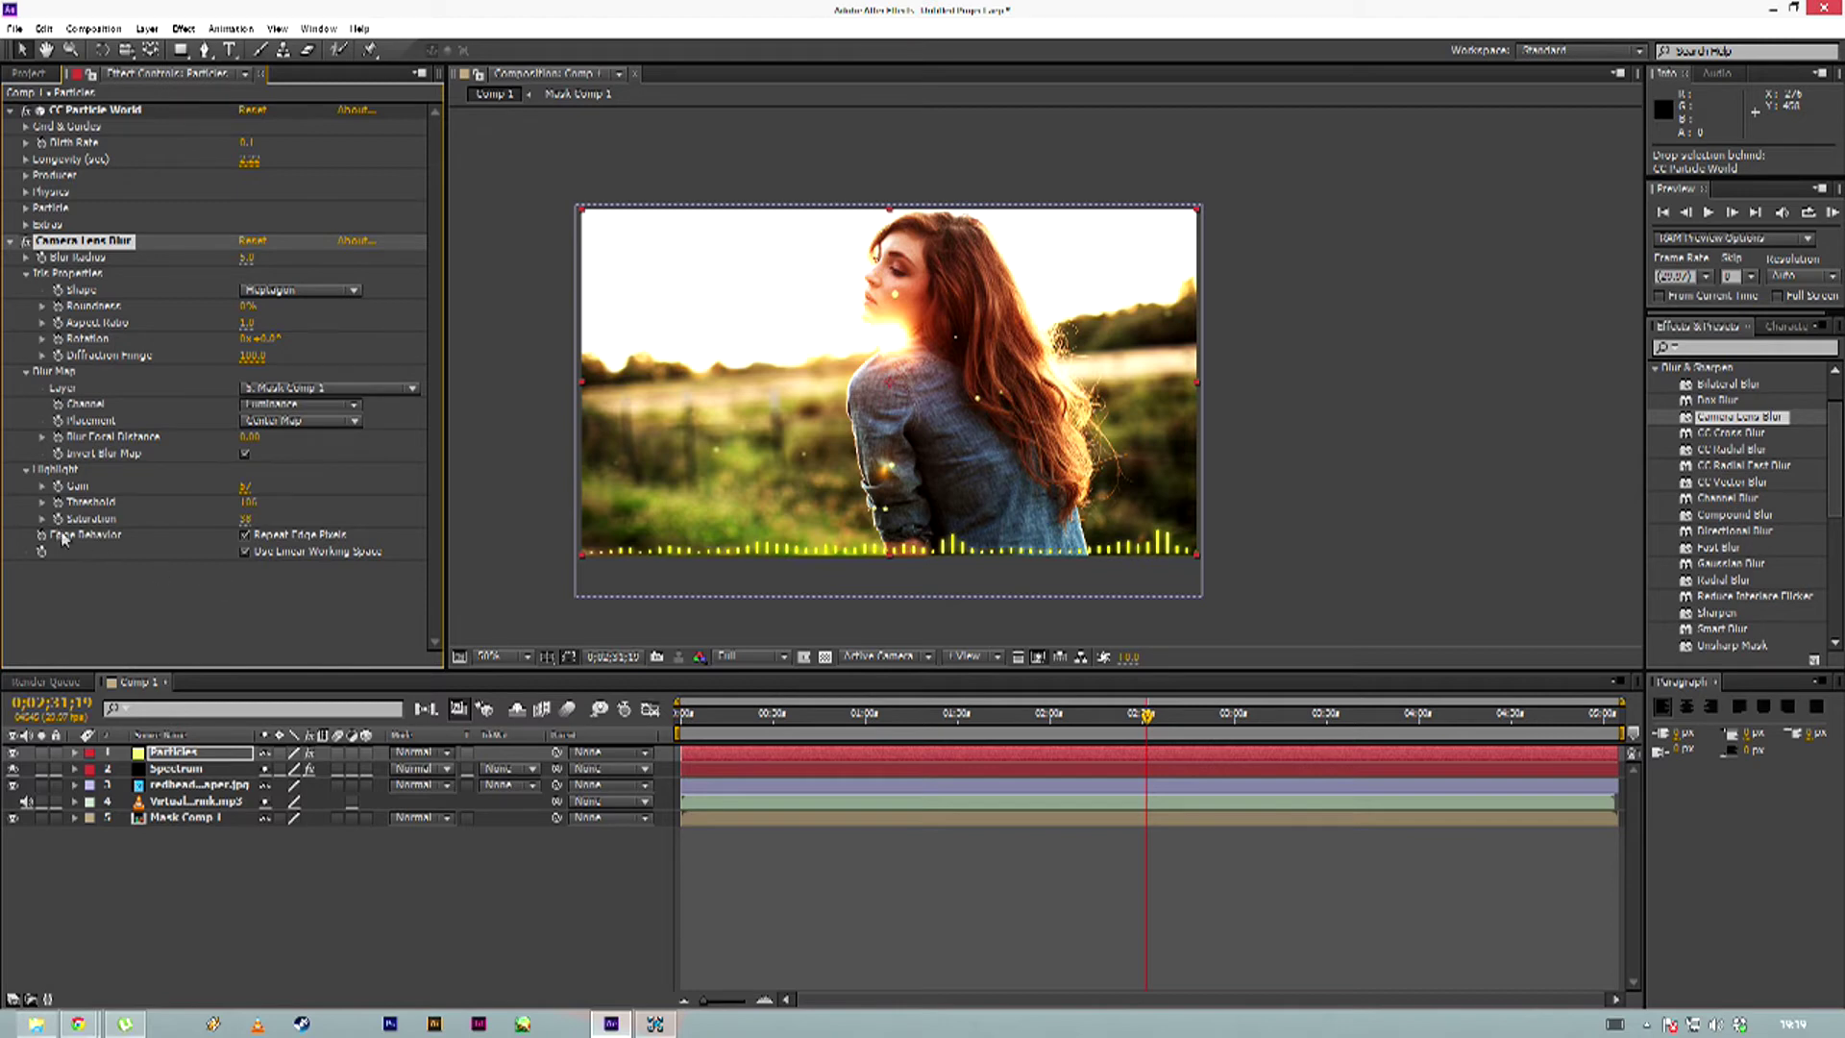
click(27, 471)
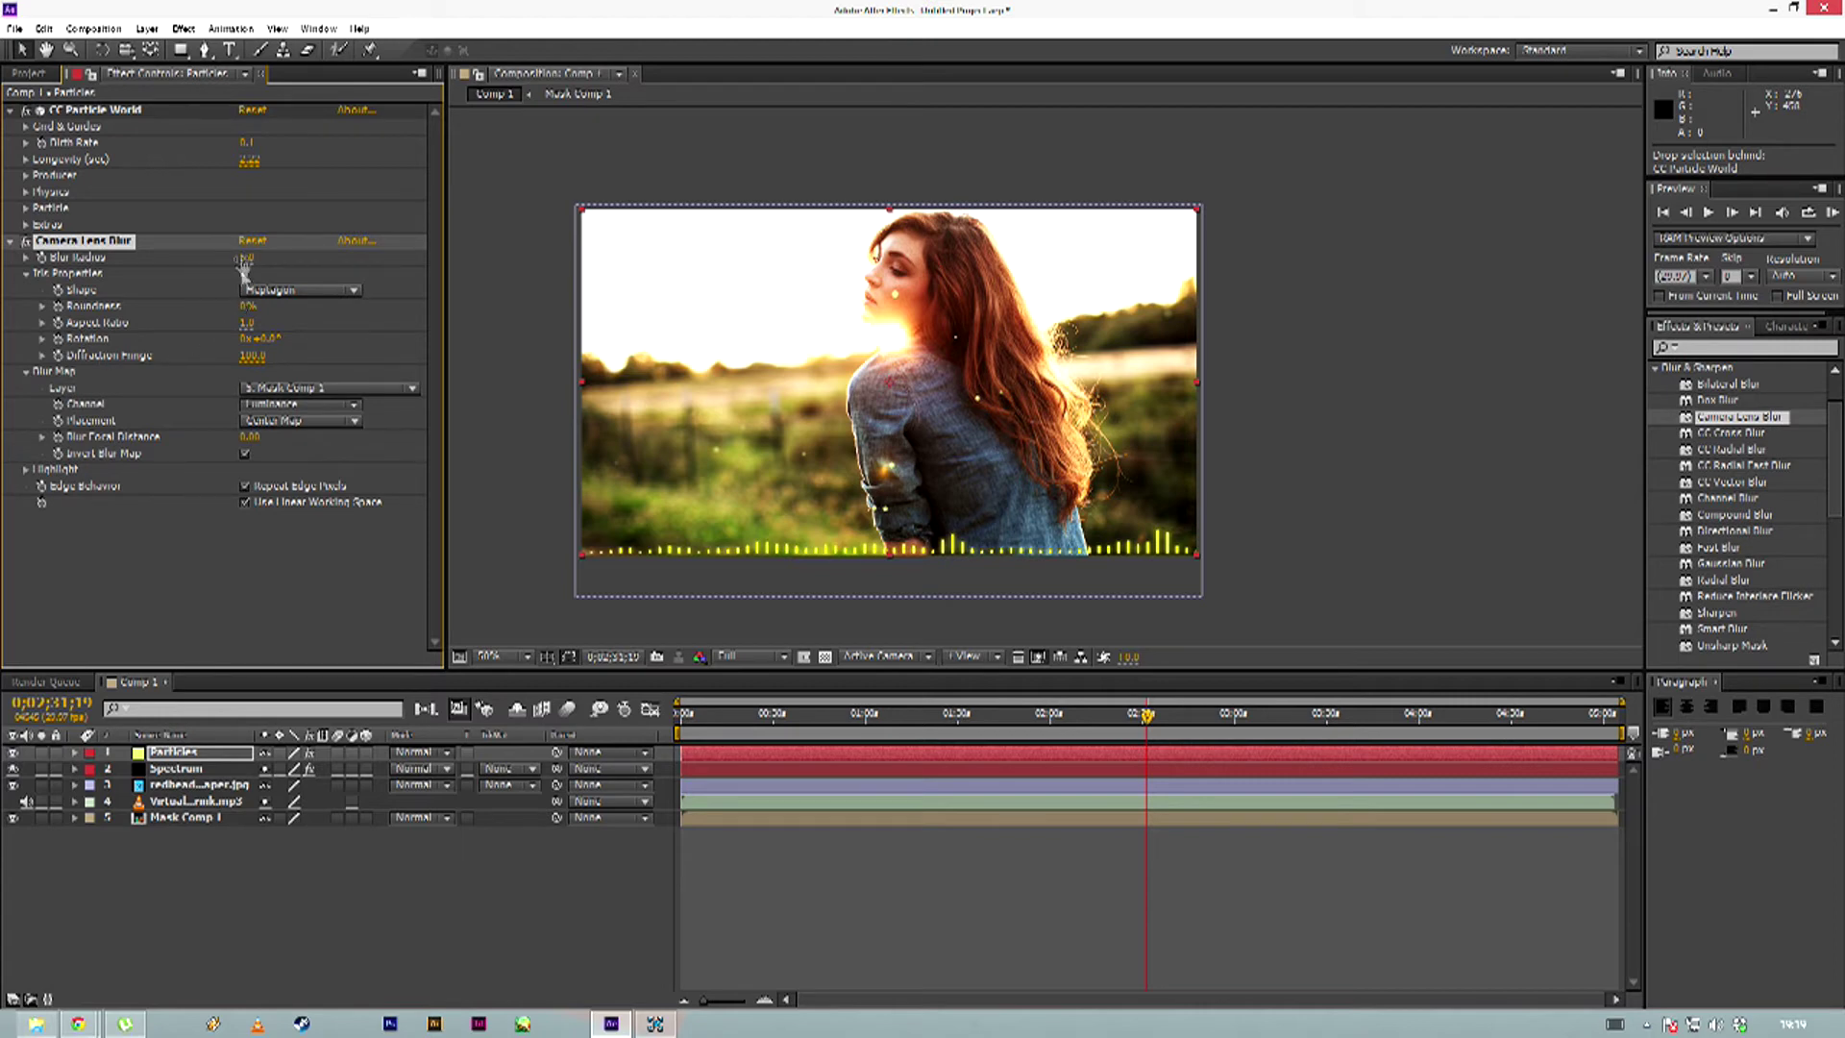
Try different Blur Radius values for the particles' Camera Lens Blur, then collapse the effect's settings
mouse_move(247, 257)
mouse_down()
mouse_move(265, 258)
mouse_move(231, 259)
mouse_up()
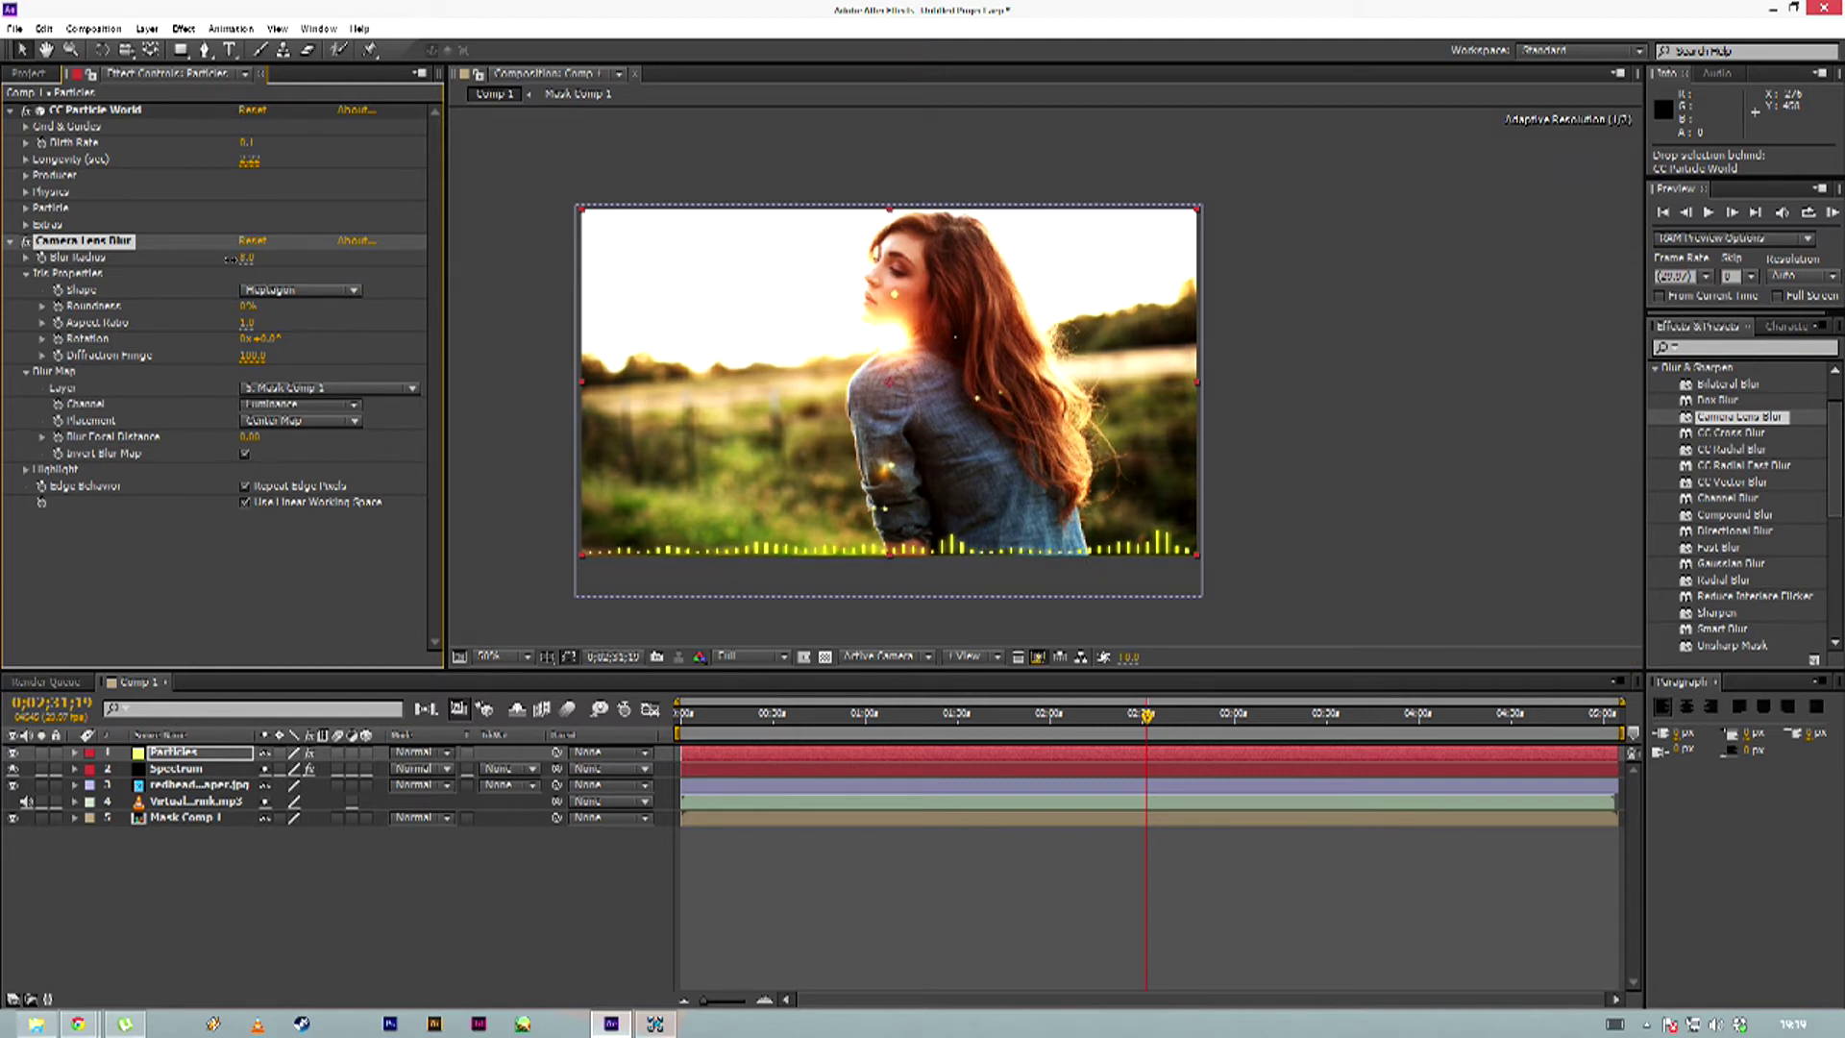
click(246, 257)
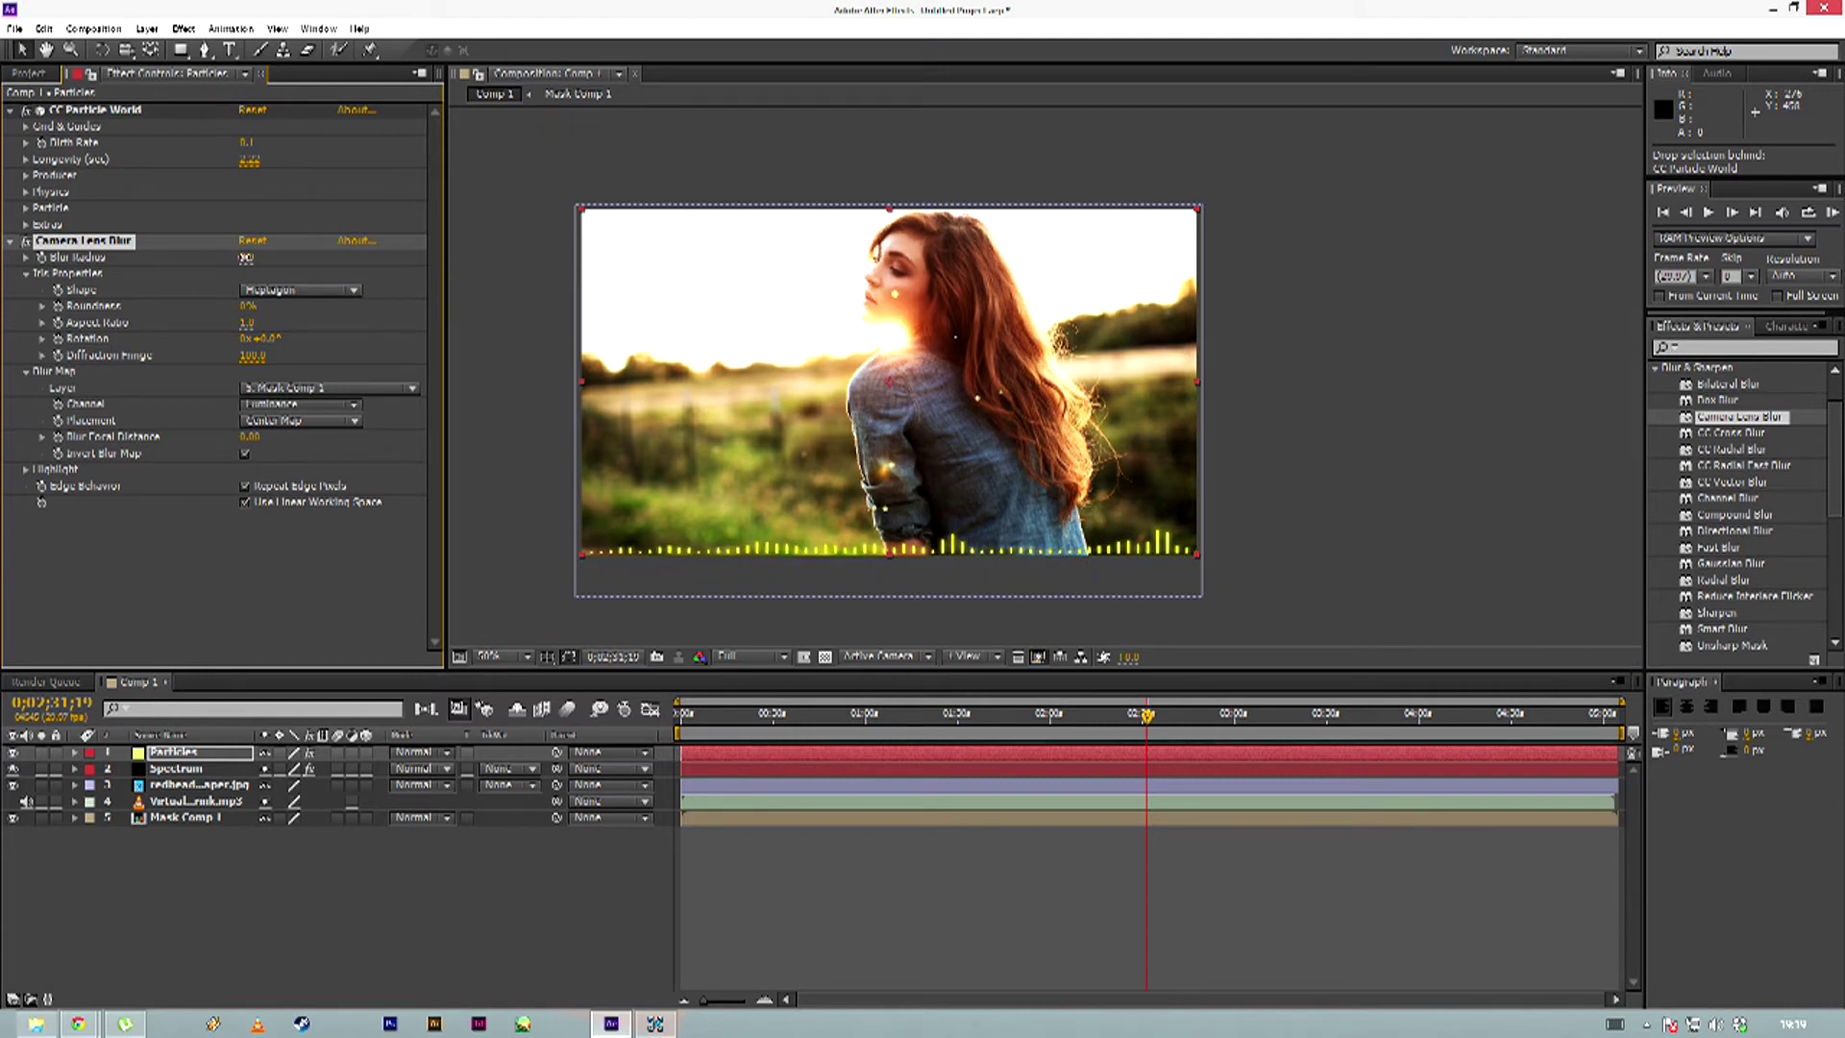
drag(246, 267, 259, 257)
click(252, 258)
click(326, 246)
click(12, 241)
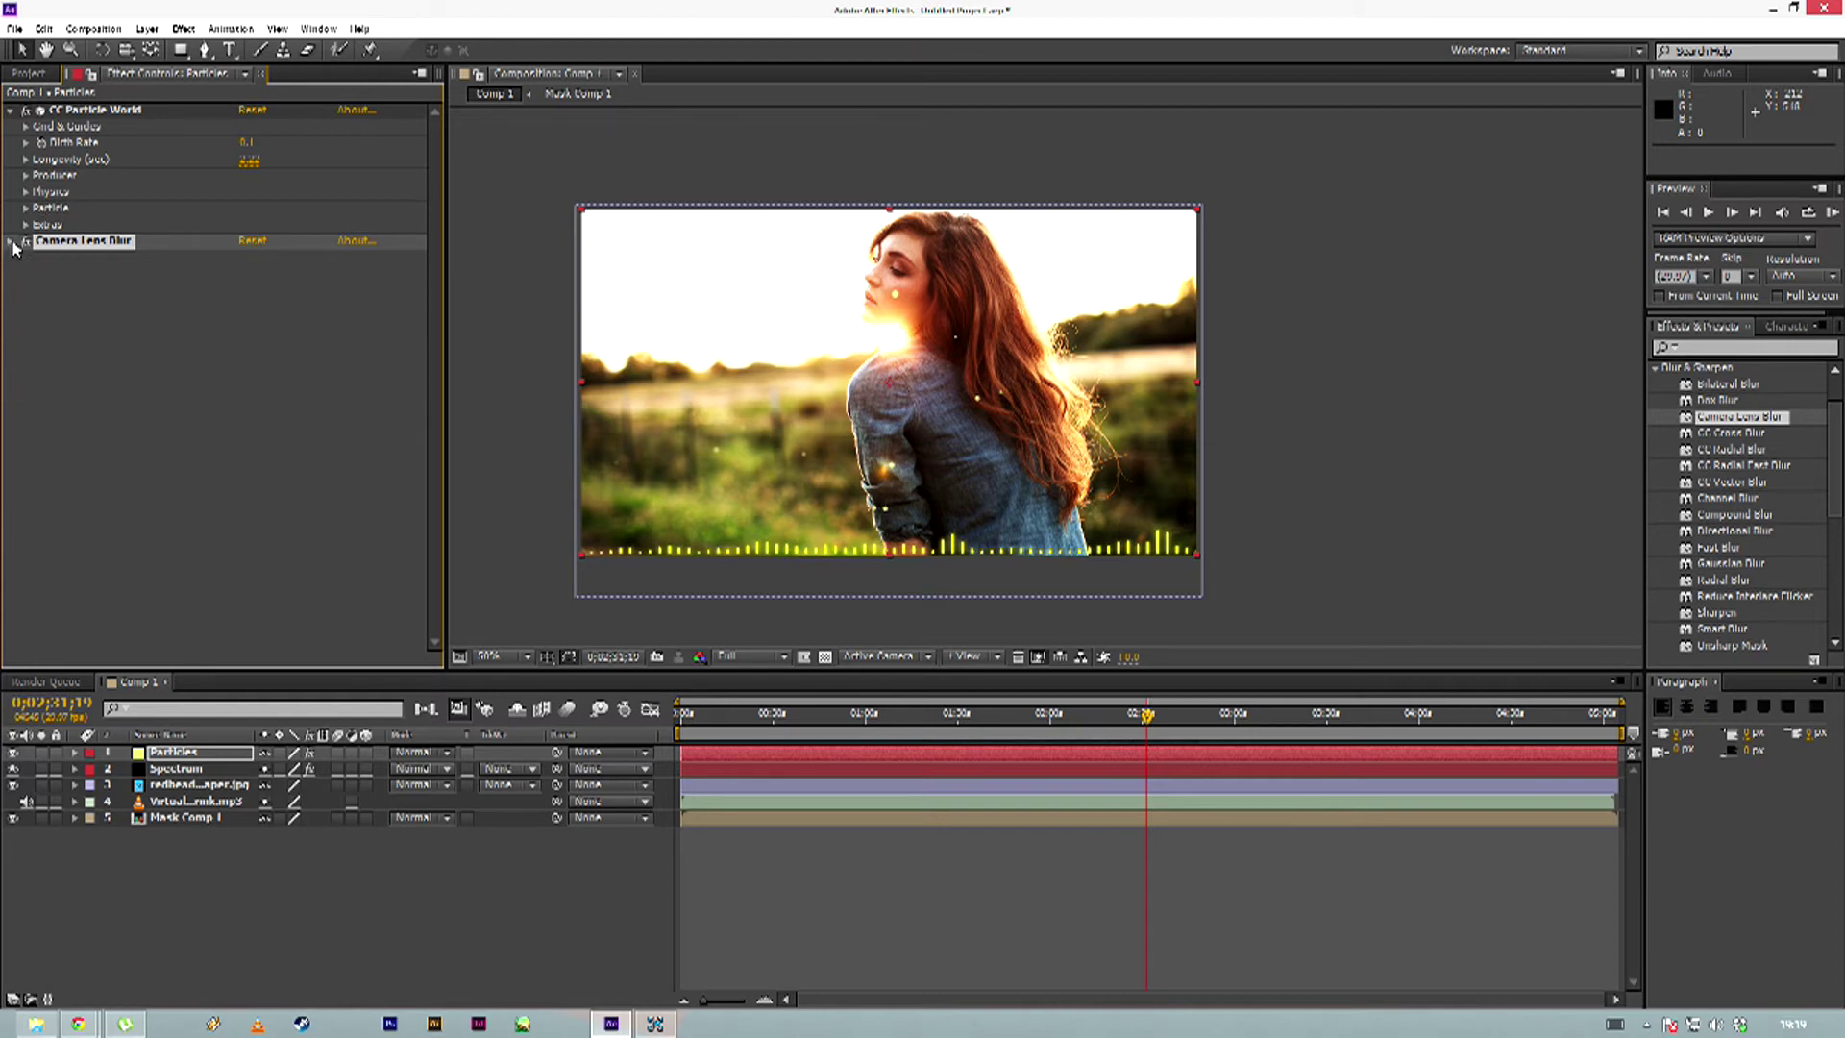
Collapse the CC Particle World settings and, at about 28 seconds, set the Spectrum layer's blending mode to Screen after comparing it with Add
click(11, 109)
drag(1146, 723, 775, 732)
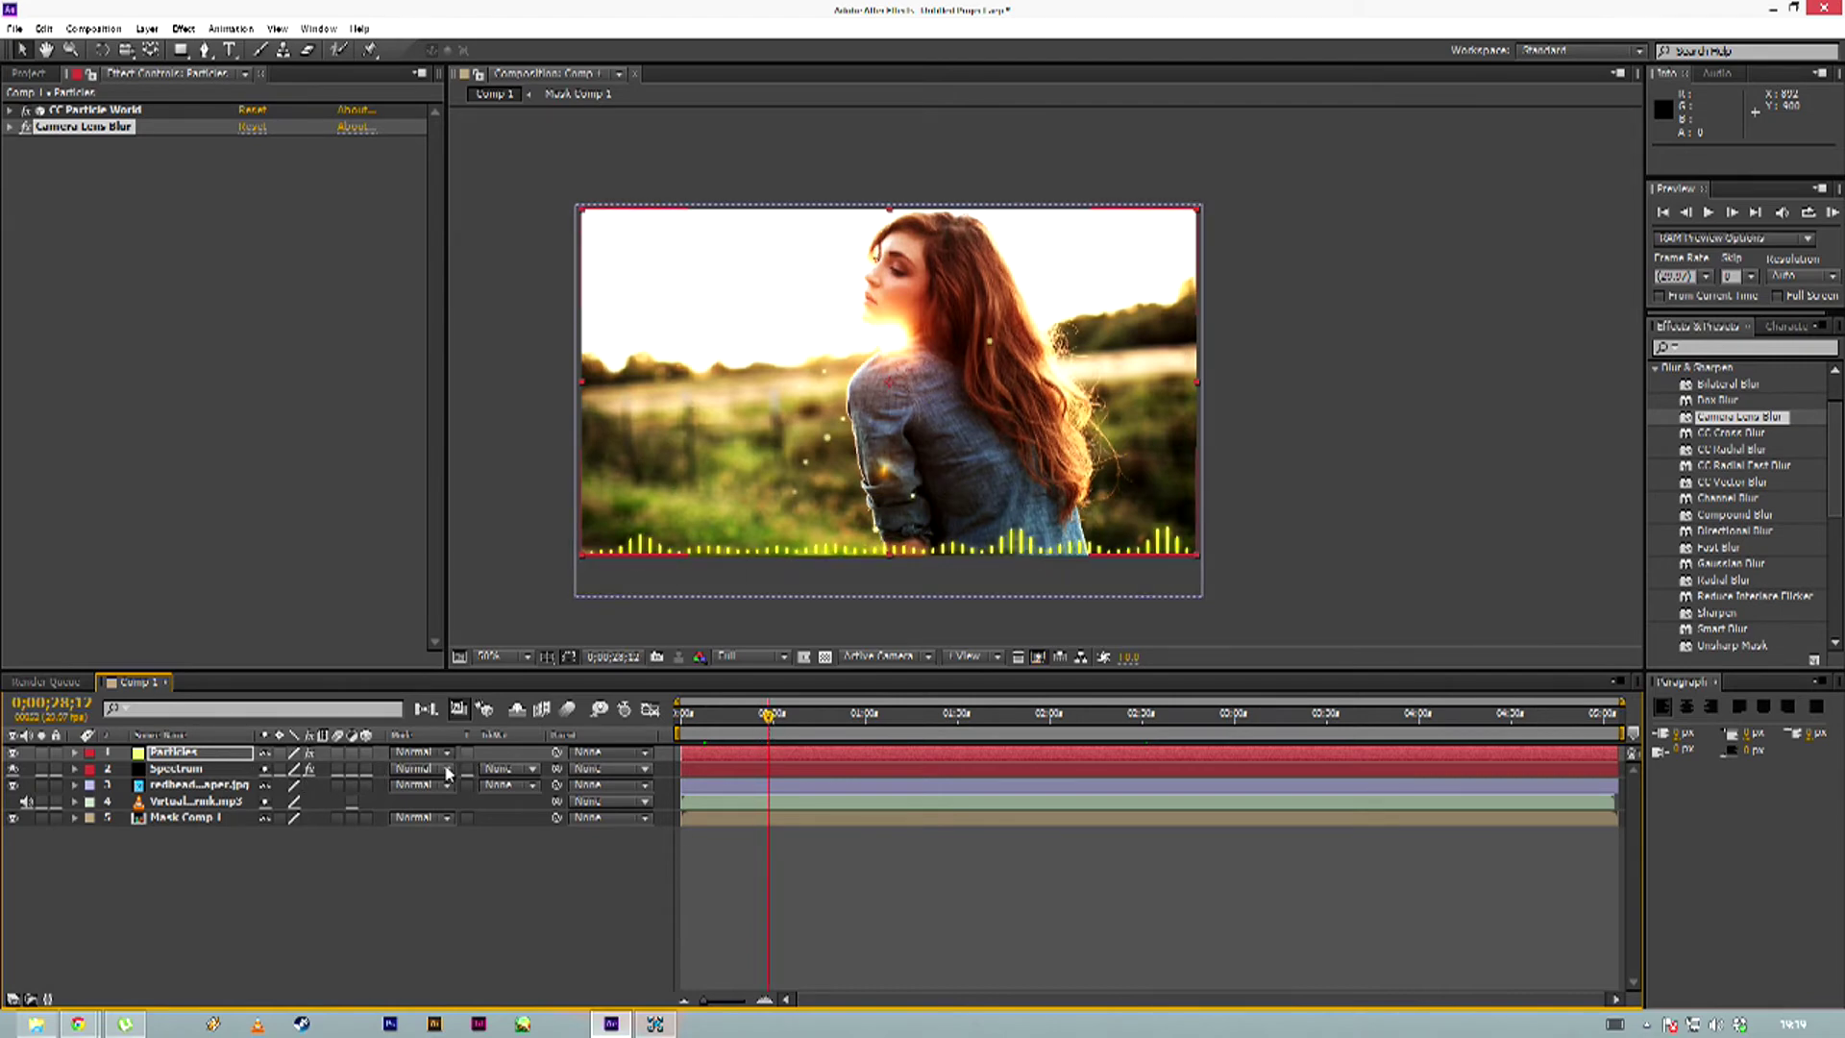
click(447, 769)
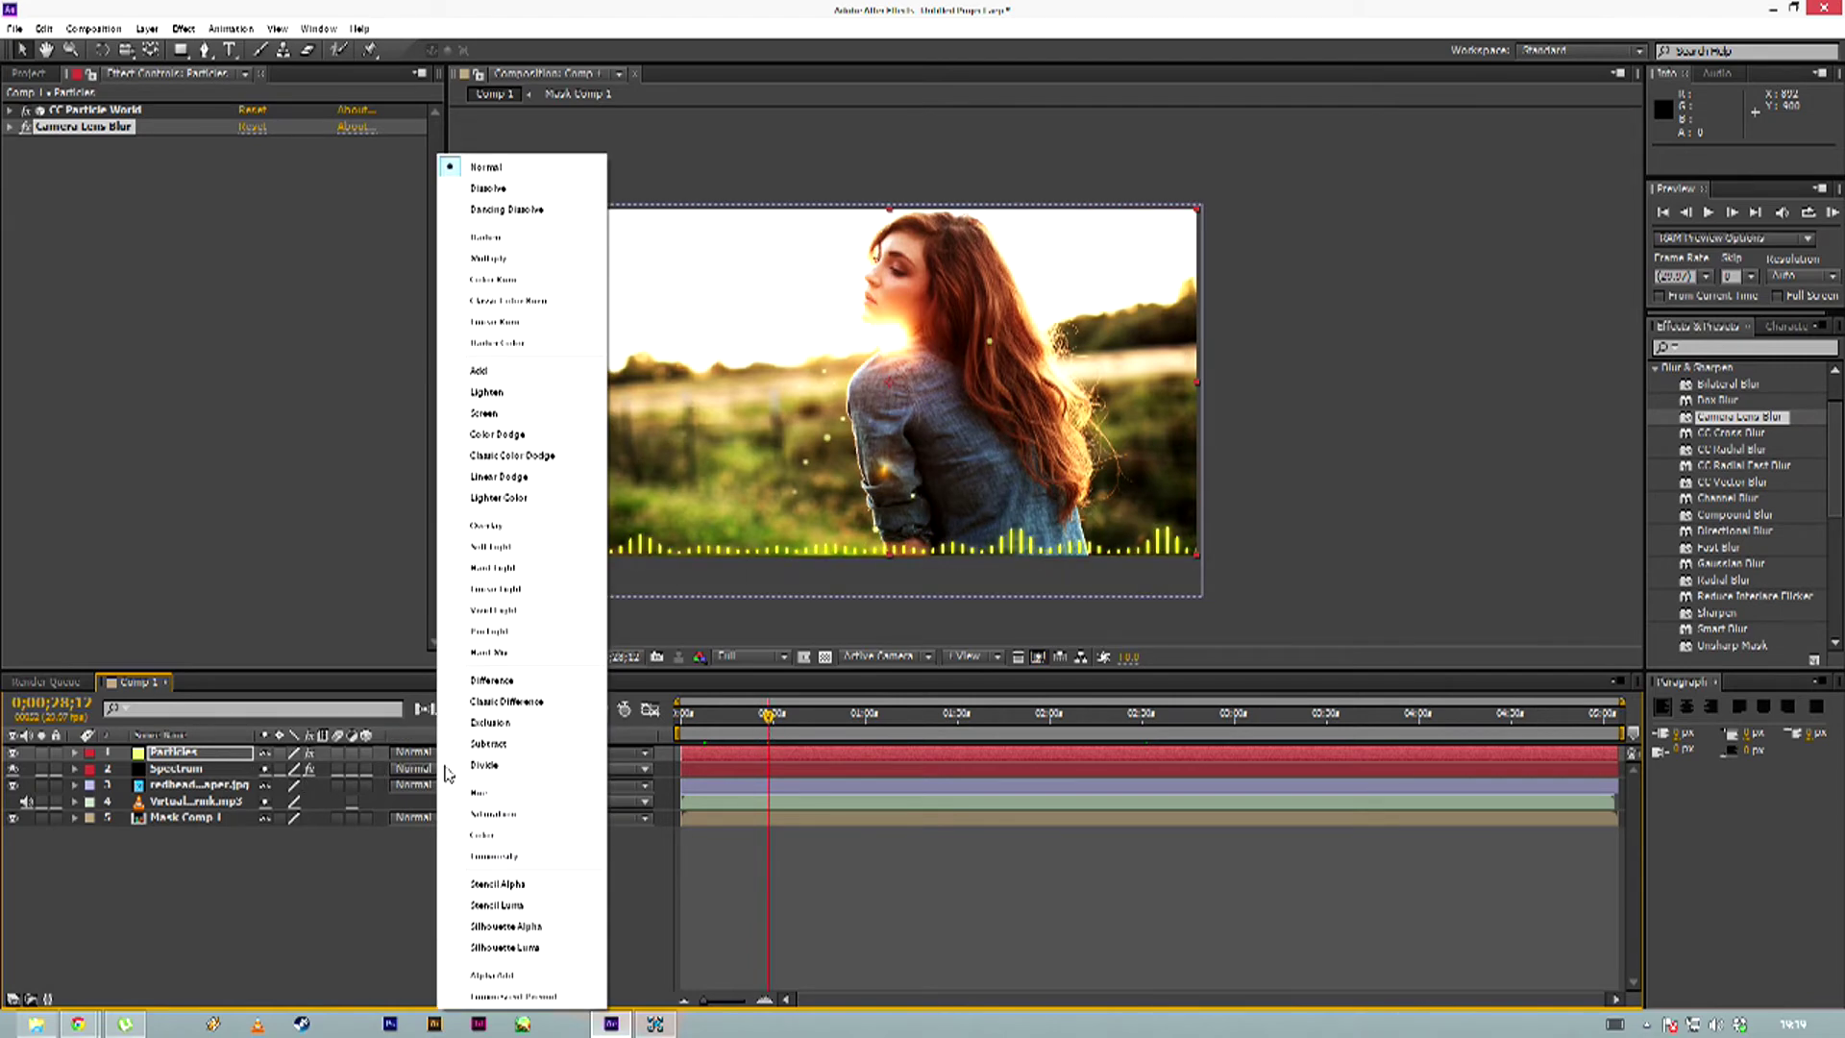
click(485, 413)
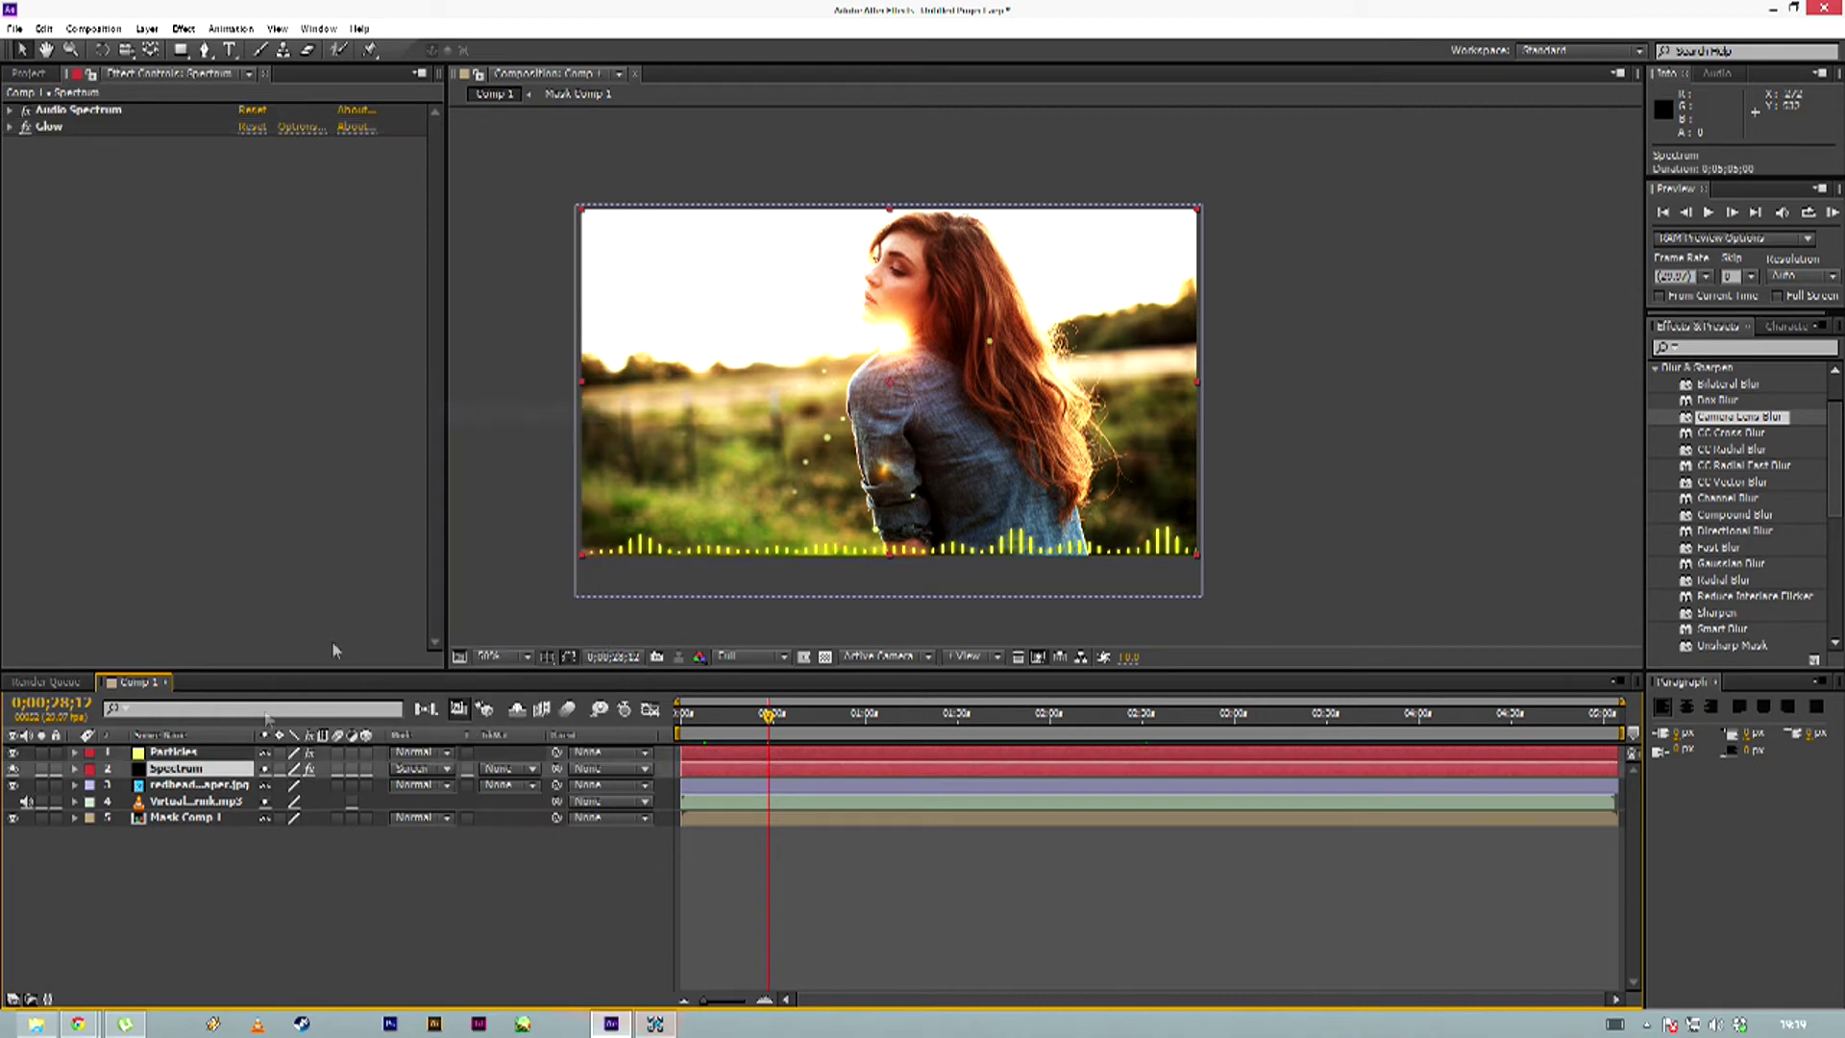
click(446, 769)
click(494, 374)
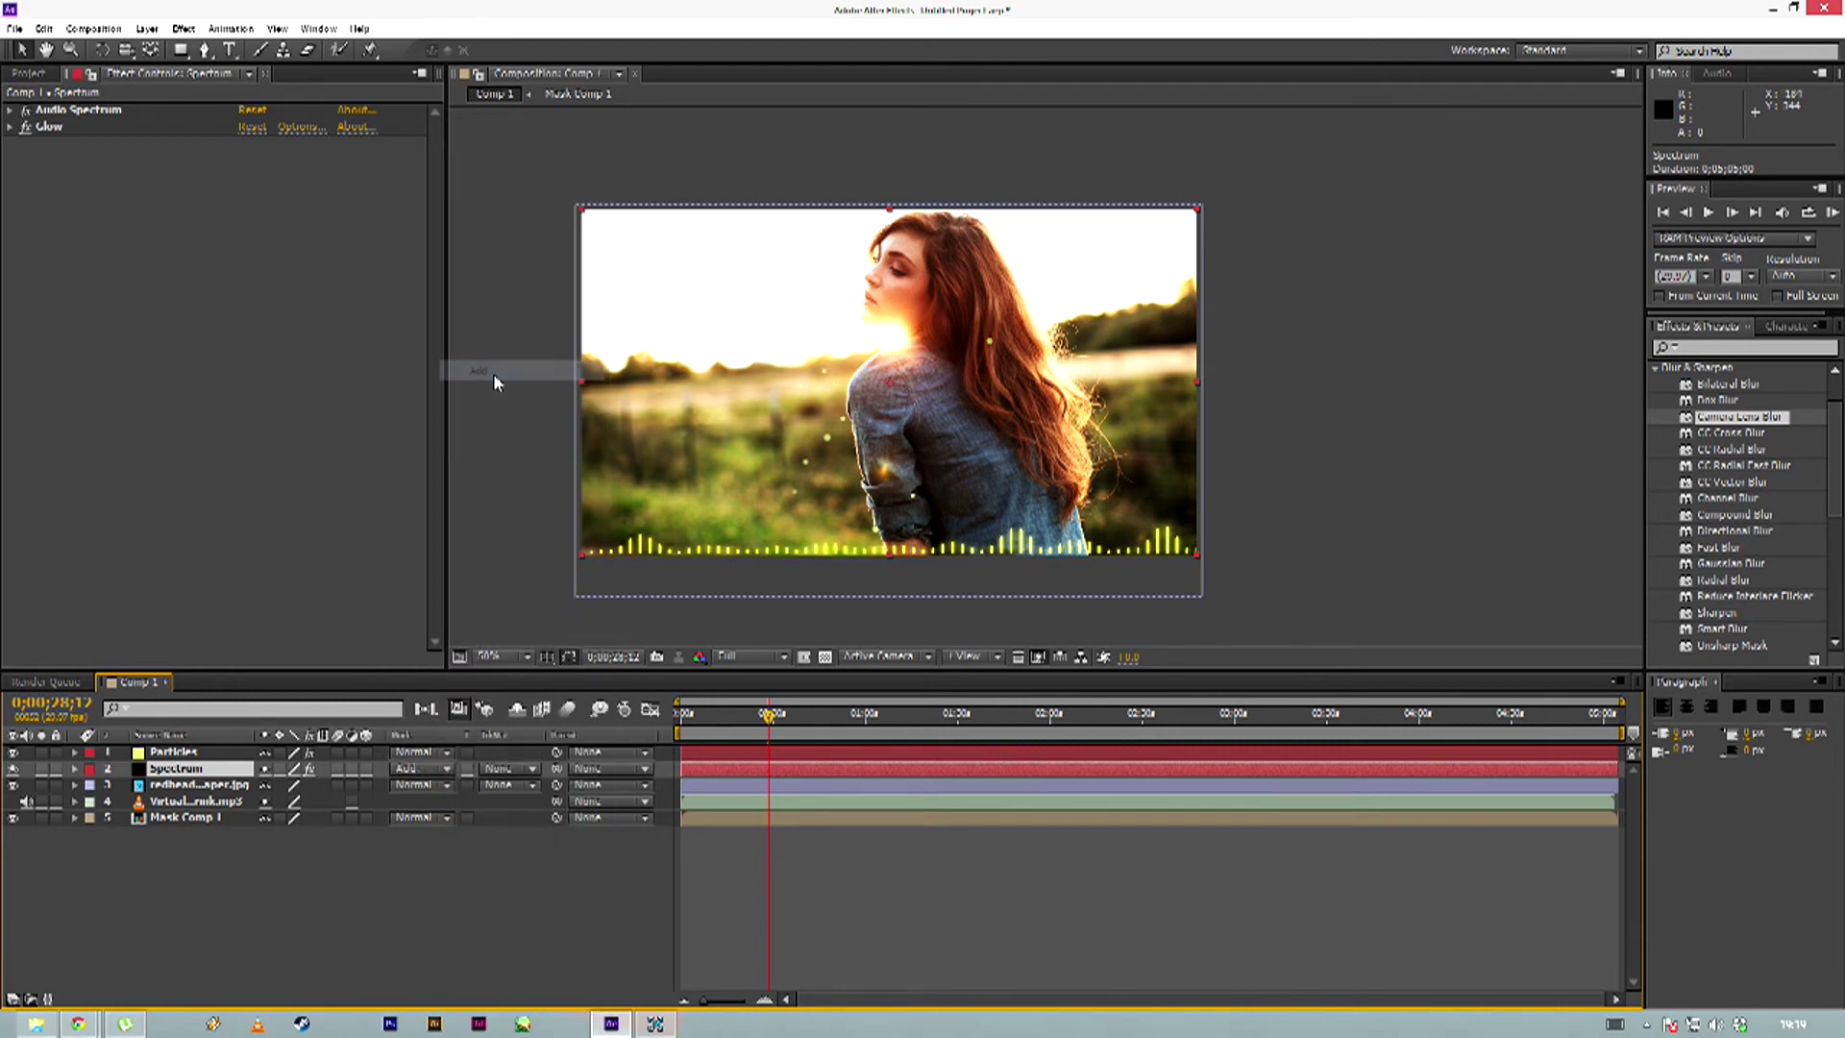
click(450, 769)
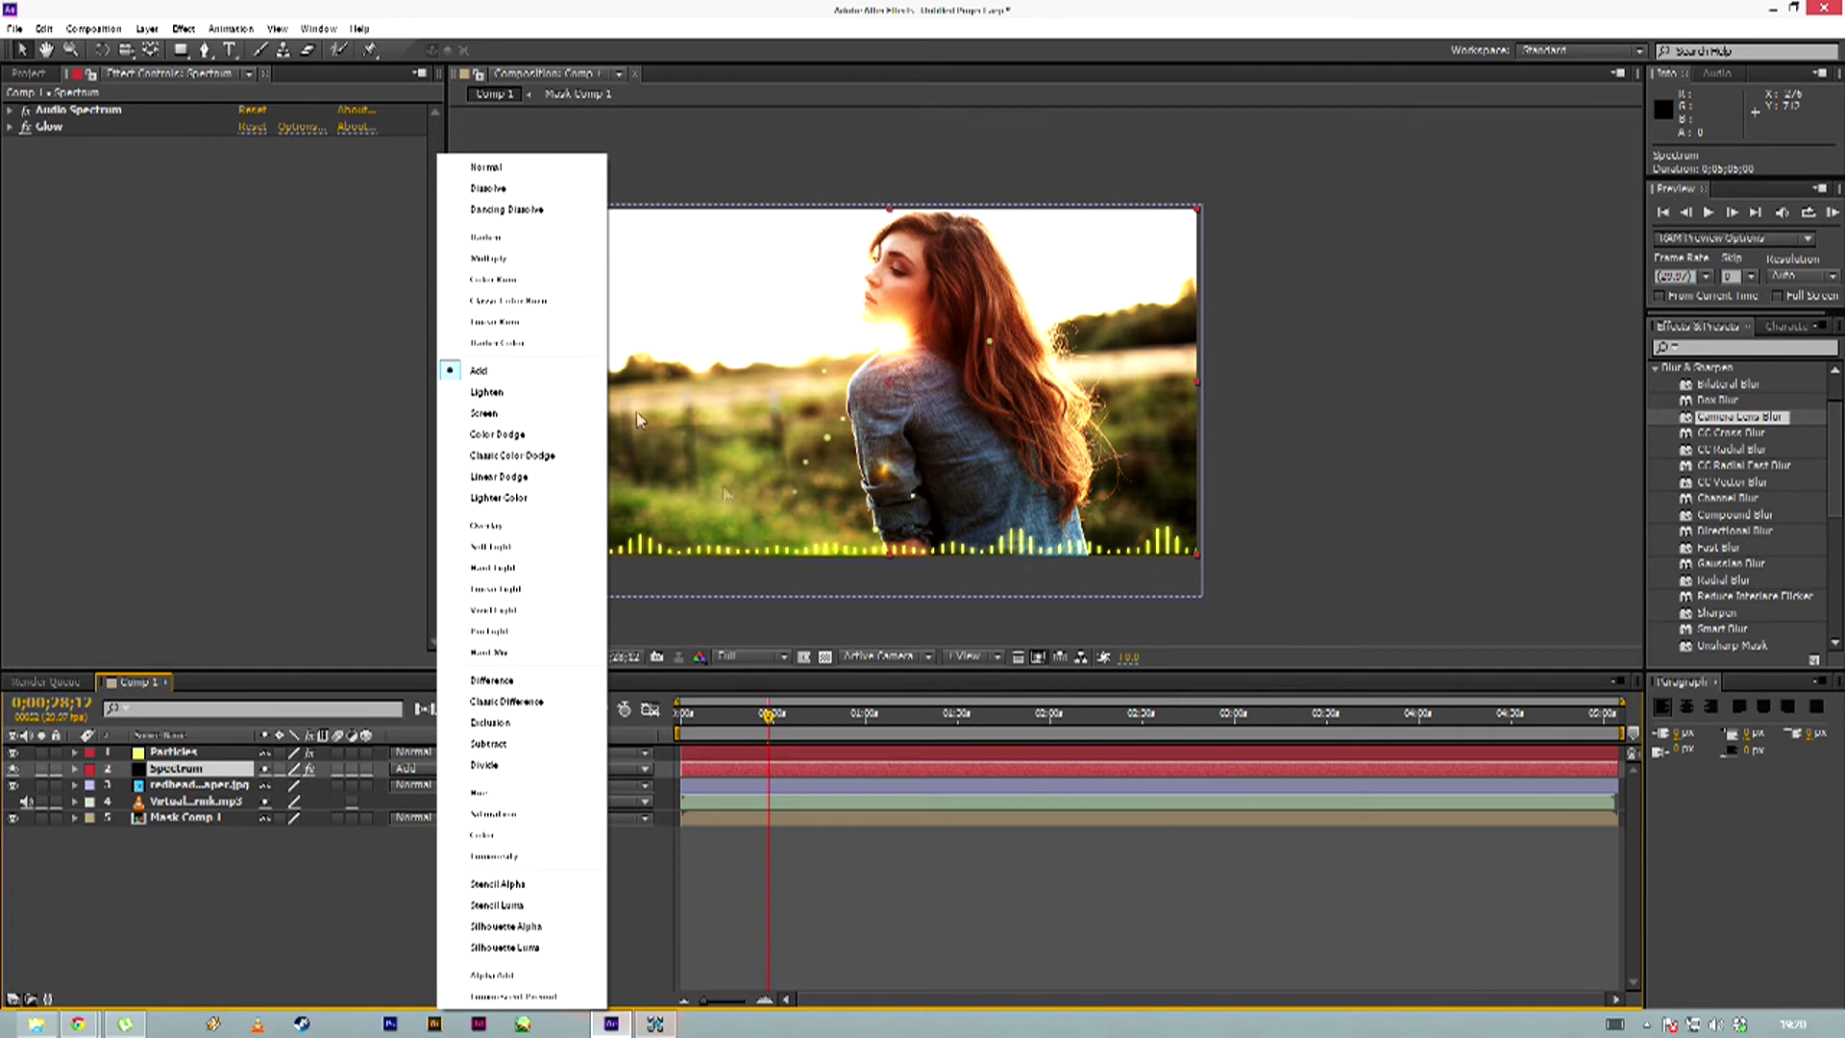
click(528, 414)
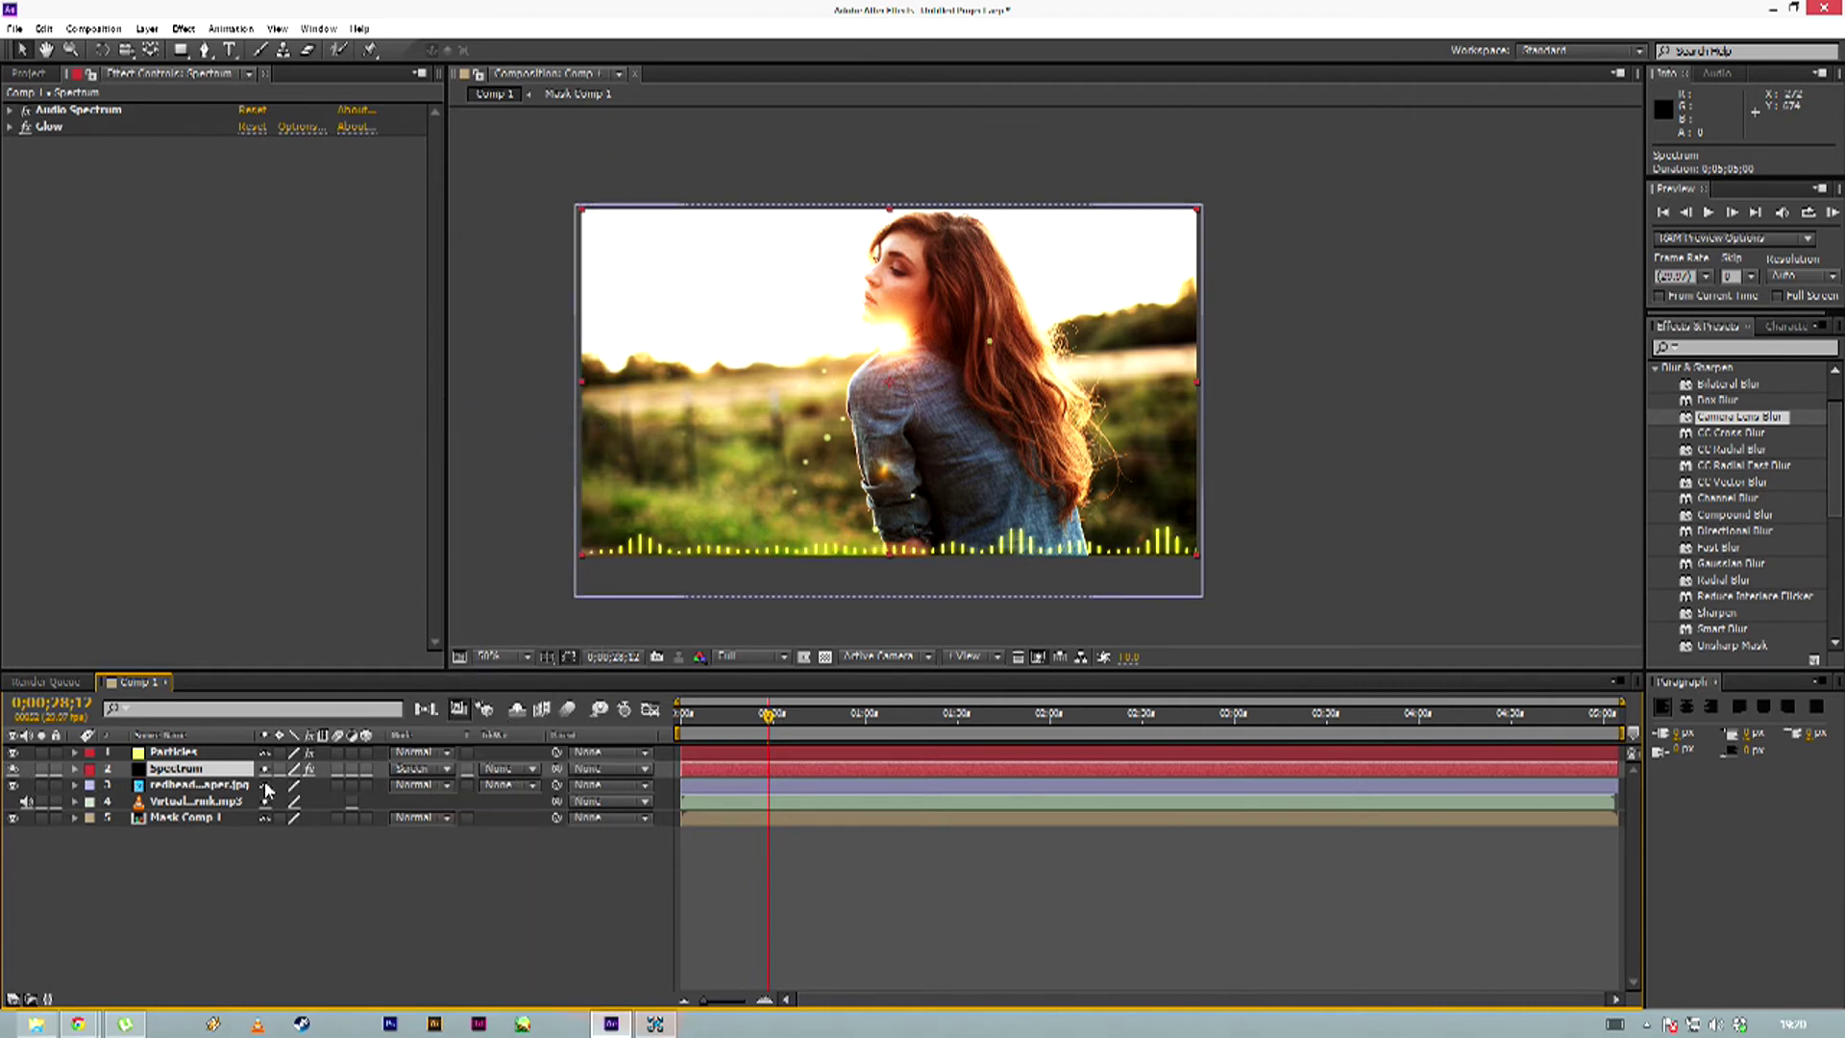
Render and play a RAM preview of Comp 1 from the start to check the spectrum and particles, and stop playback
mouse_move(769, 723)
mouse_down()
mouse_move(746, 723)
mouse_move(769, 721)
mouse_up()
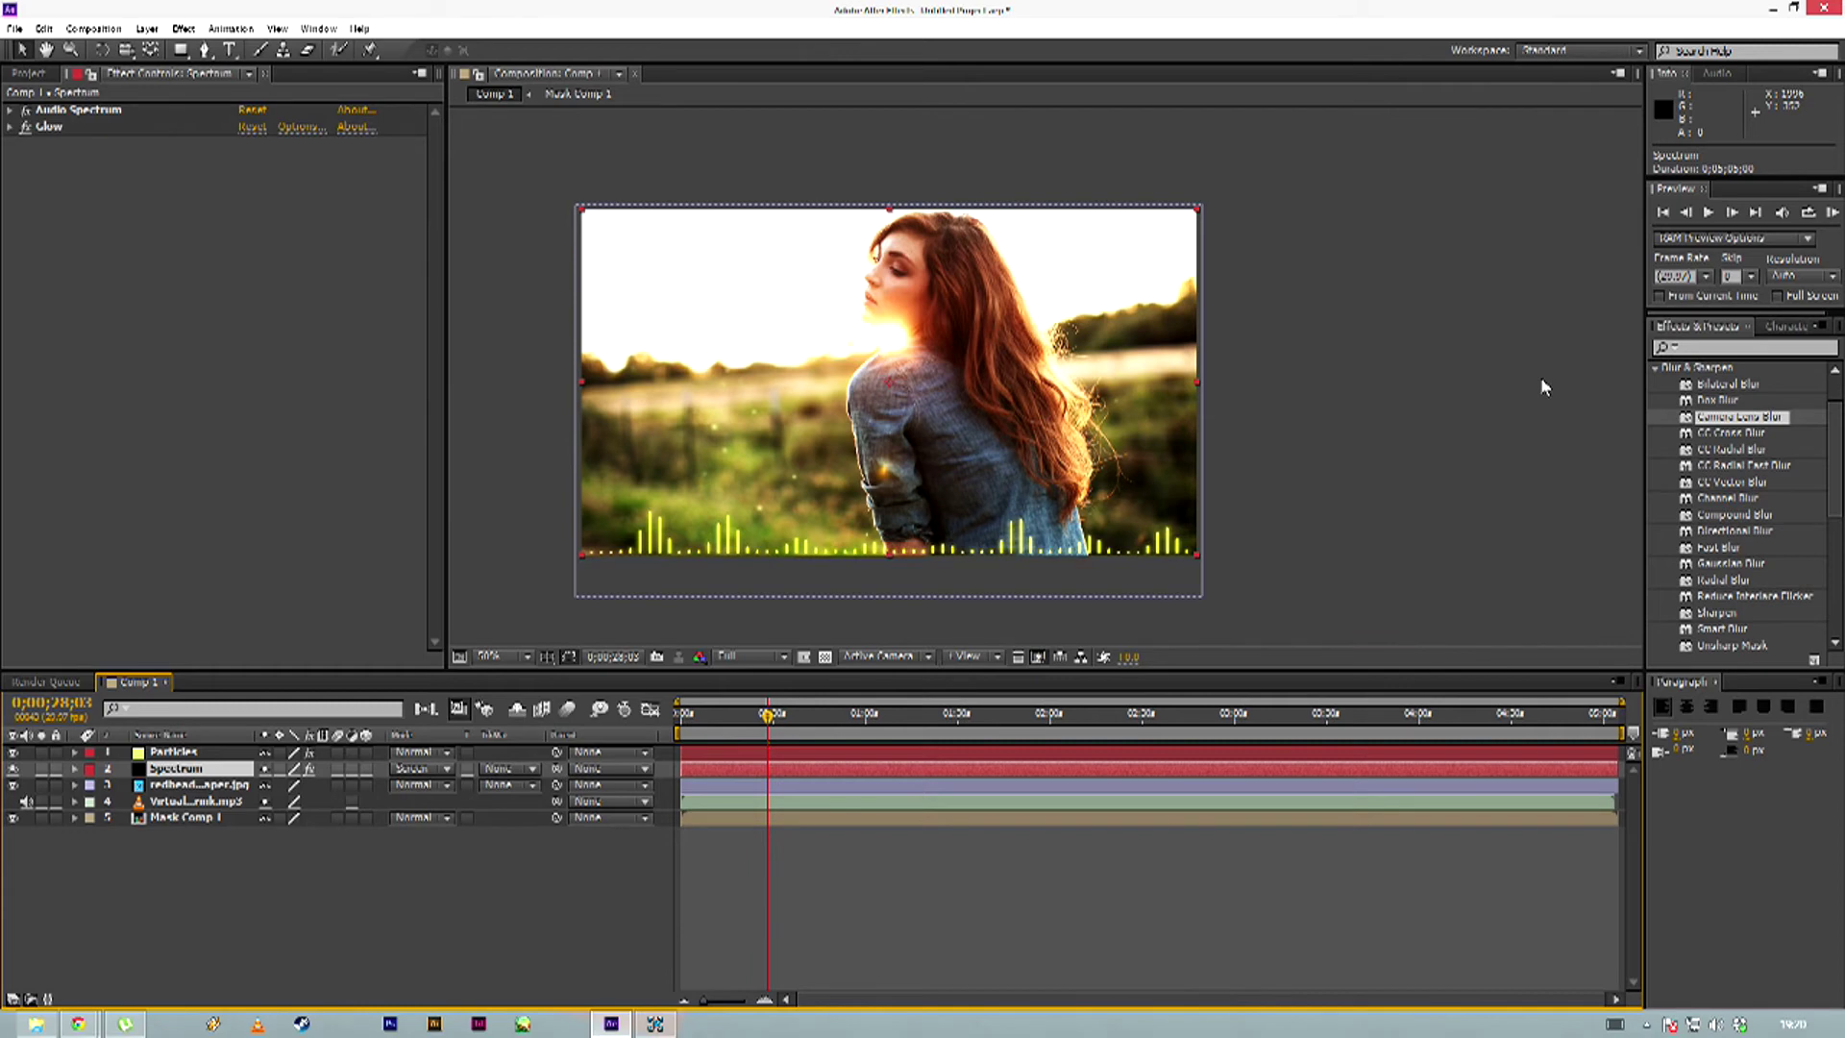
click(1833, 214)
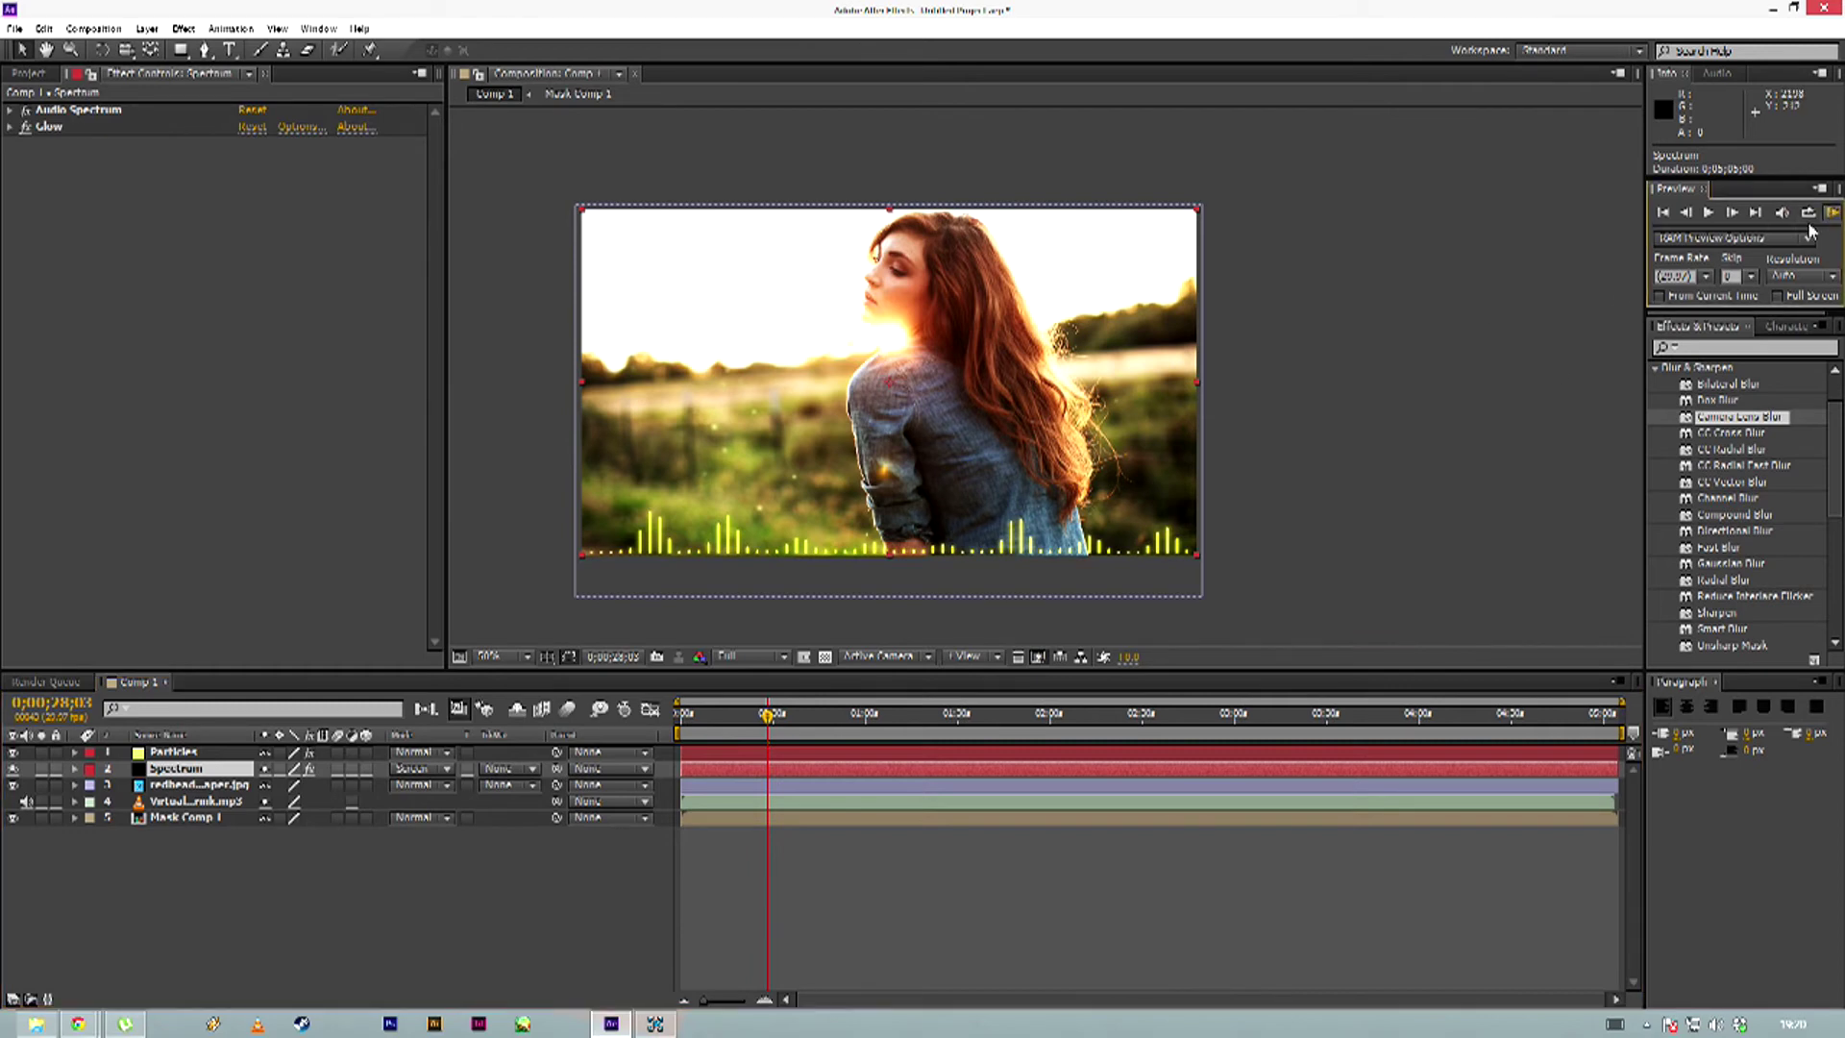
click(1219, 390)
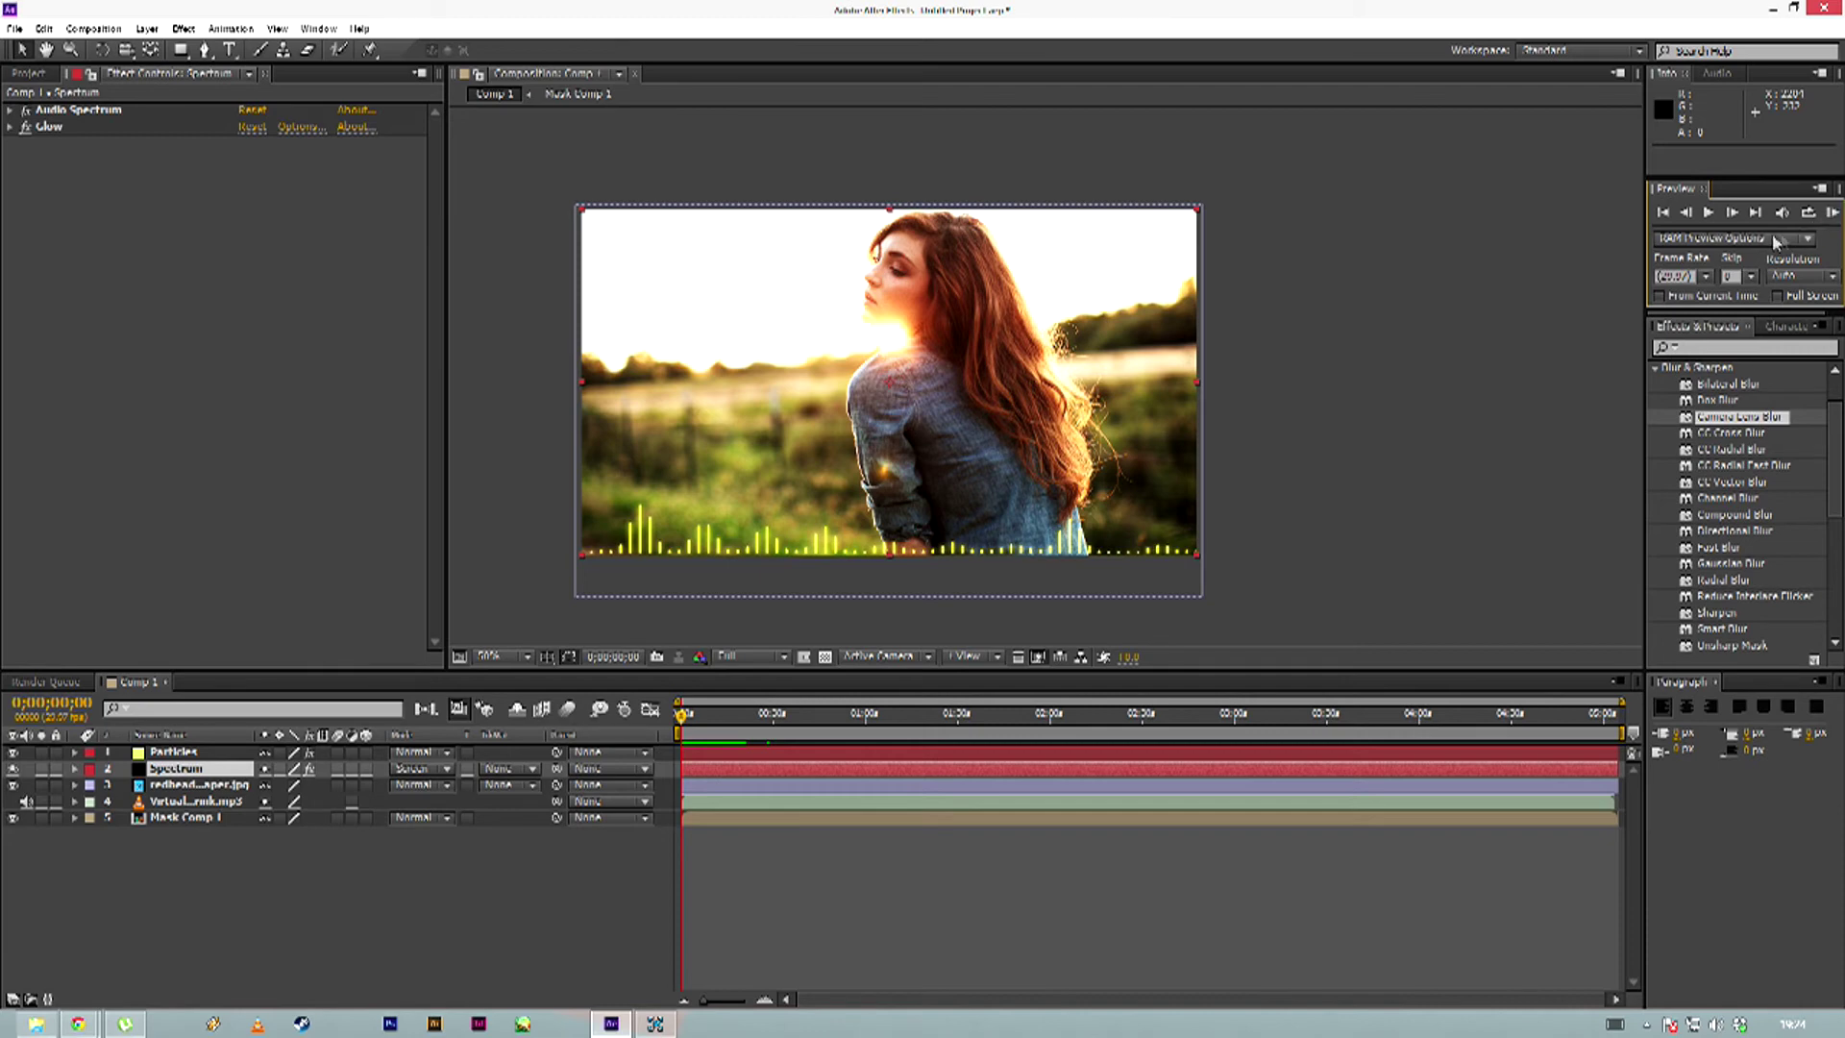
click(1830, 214)
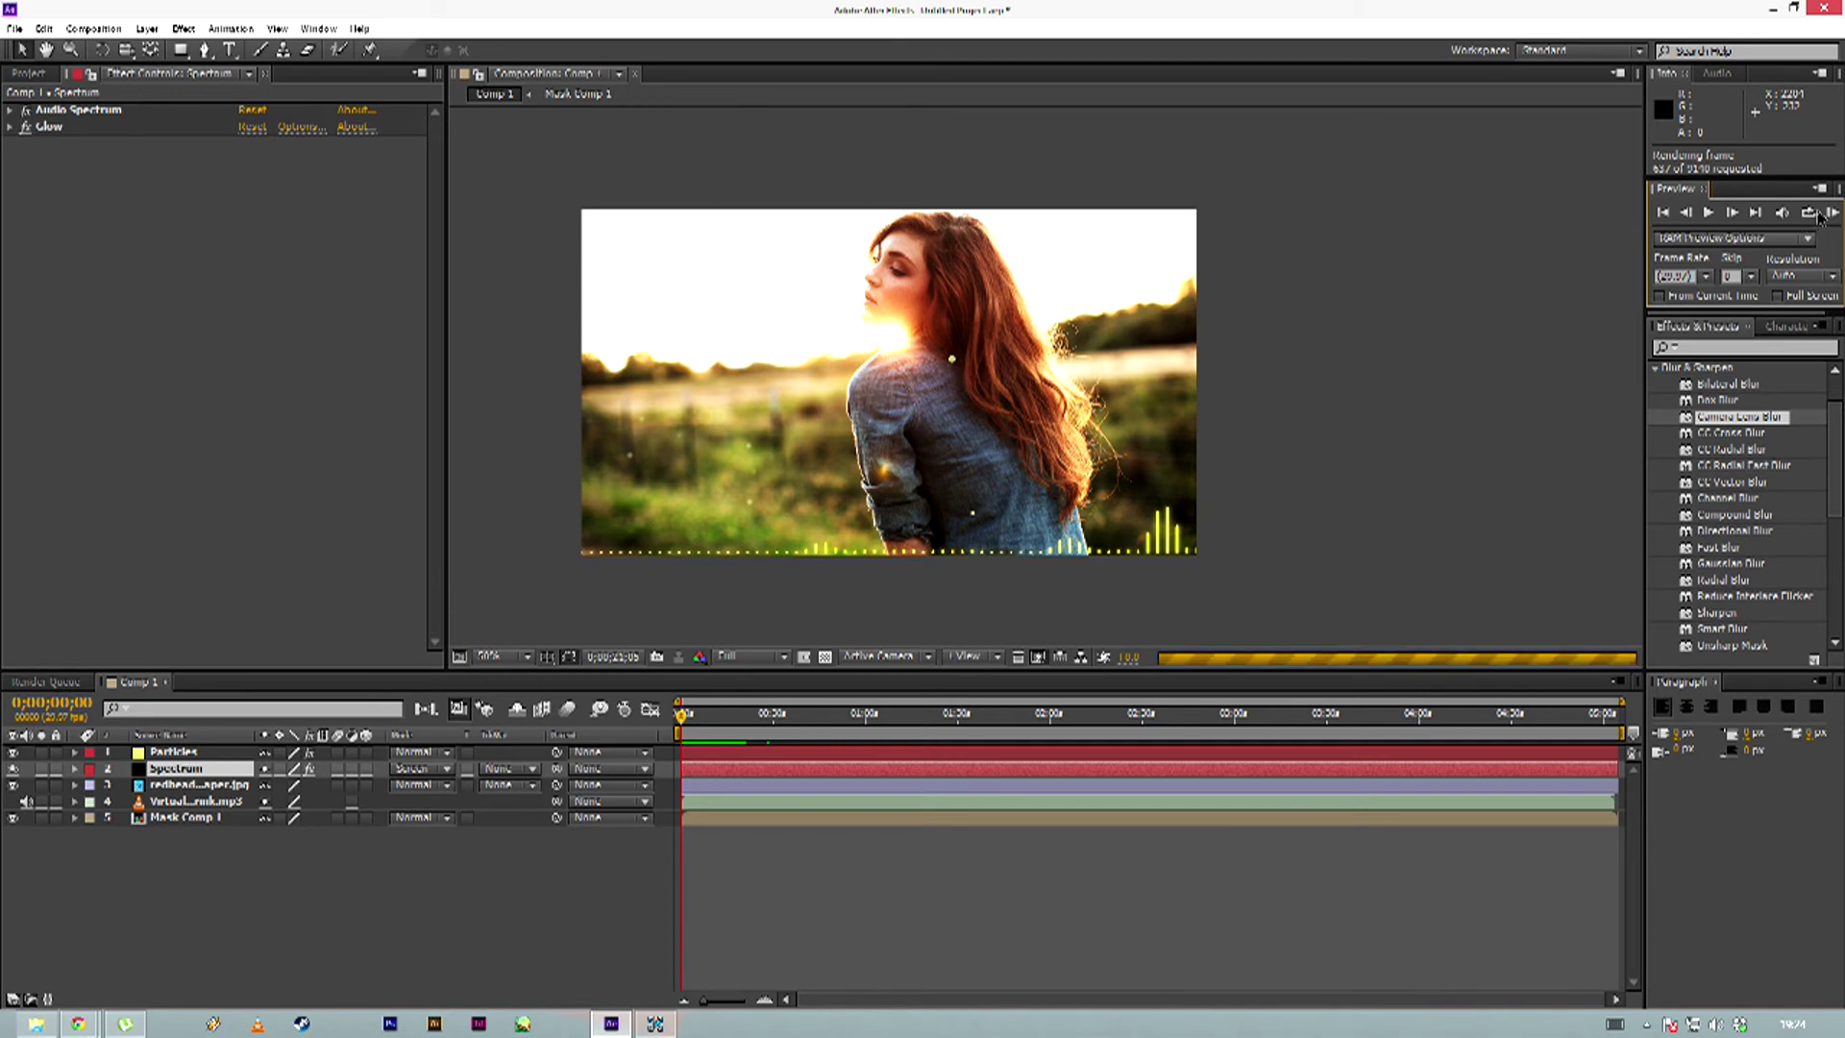
click(1829, 220)
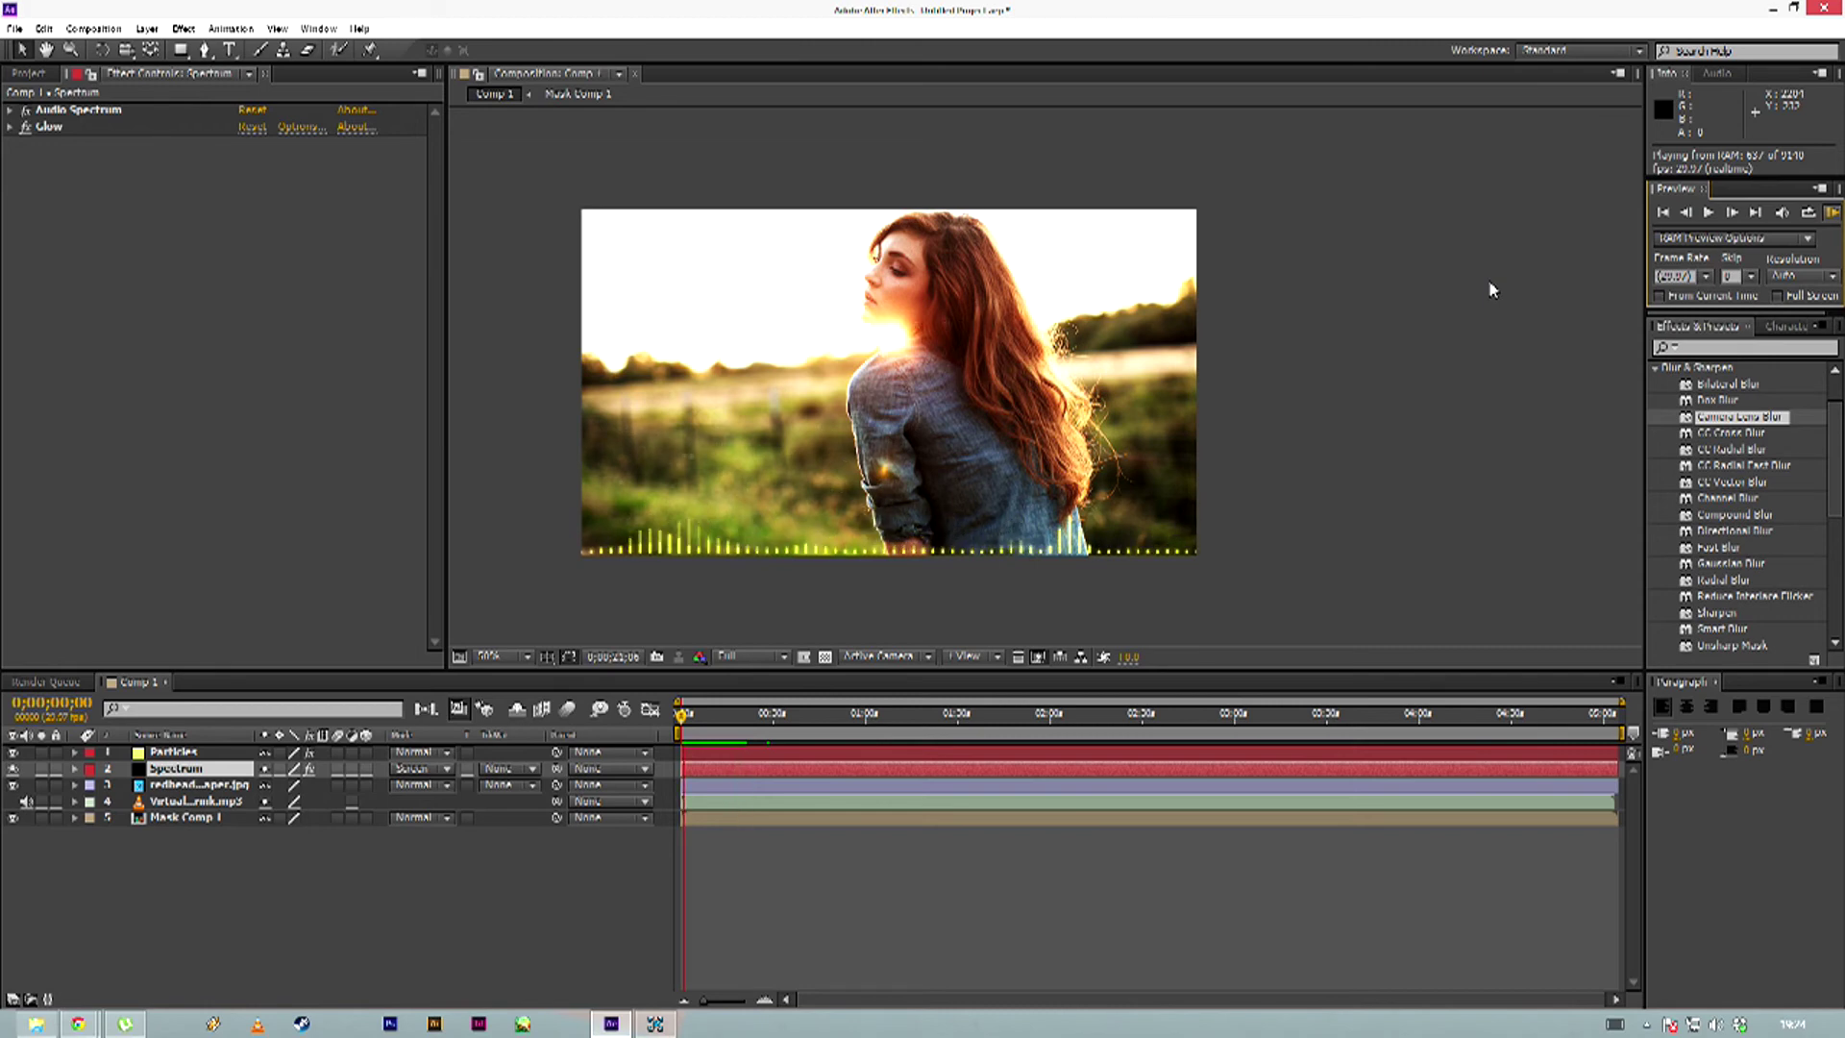
key(space)
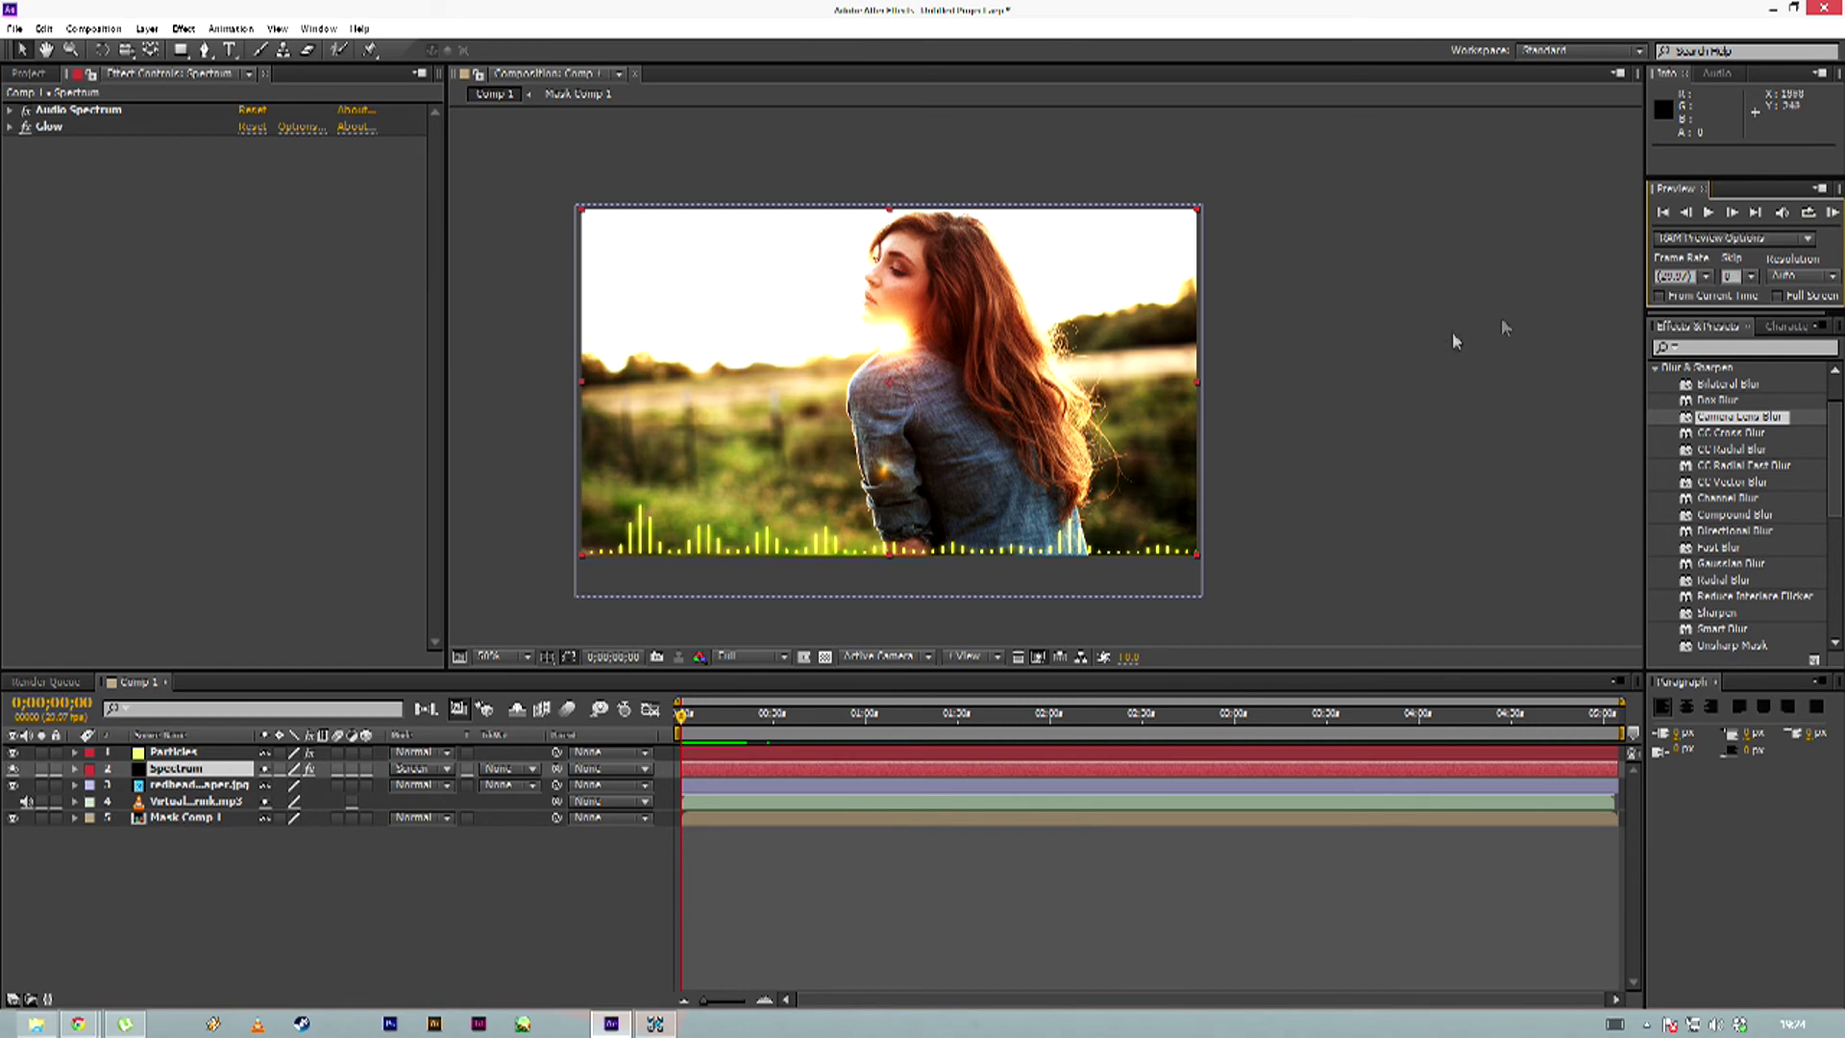